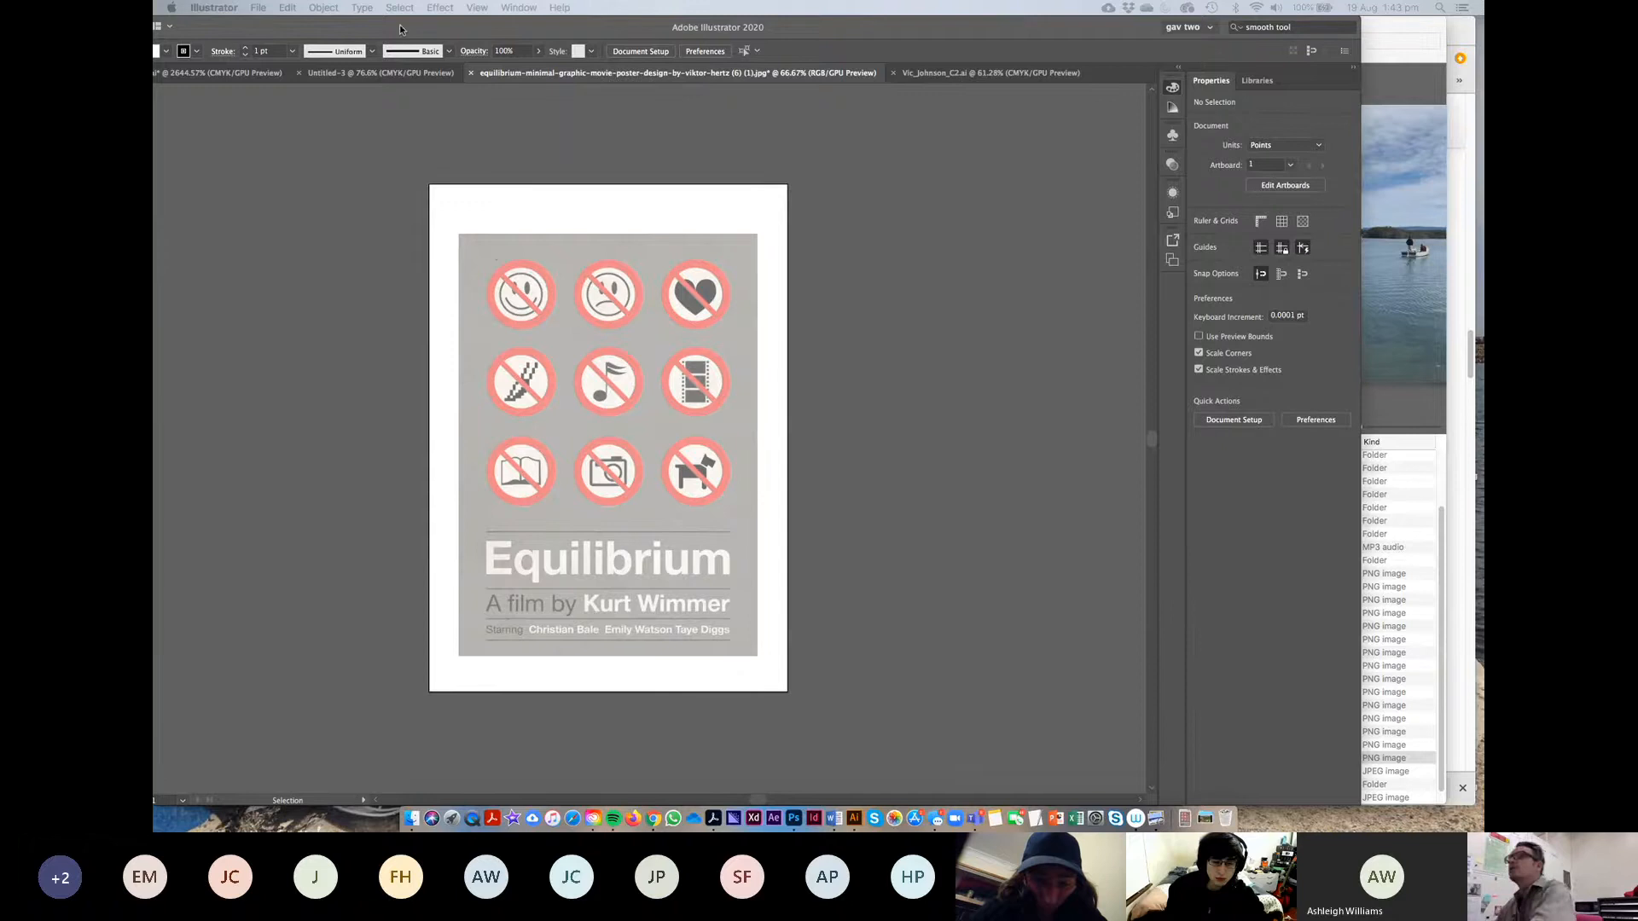
Bring back the hidden panels and rename Layer 2 above the base layer as "red circ"
{"action": "key", "text": "Tab"}
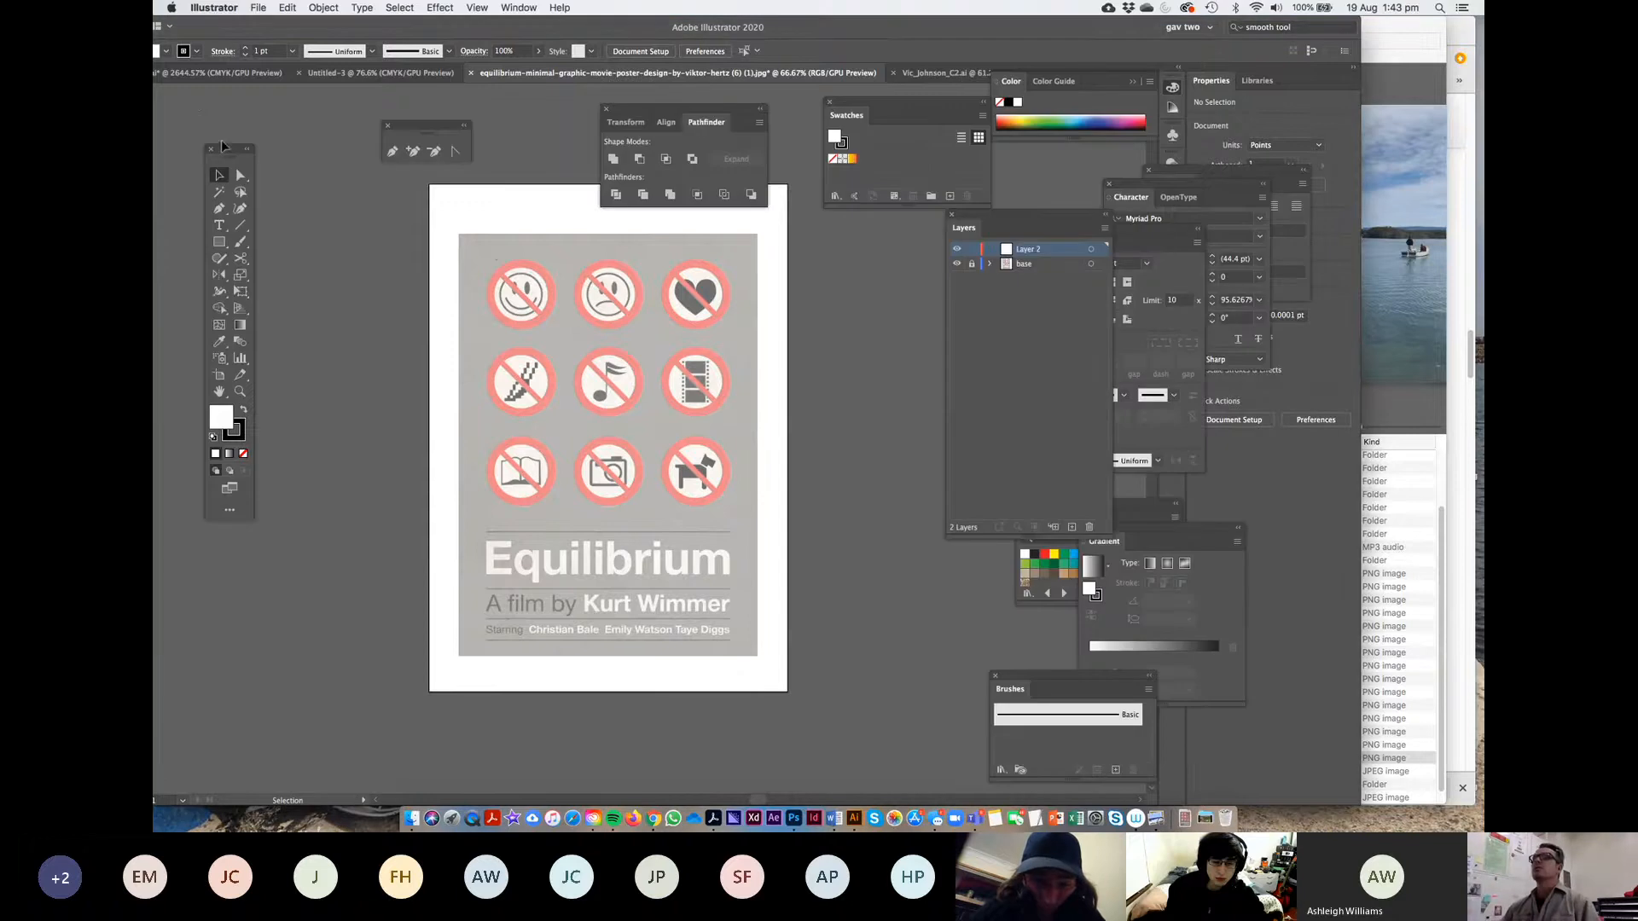
{"action": "left_click_drag", "start_coordinate": [840, 28], "coordinate": [932, 19]}
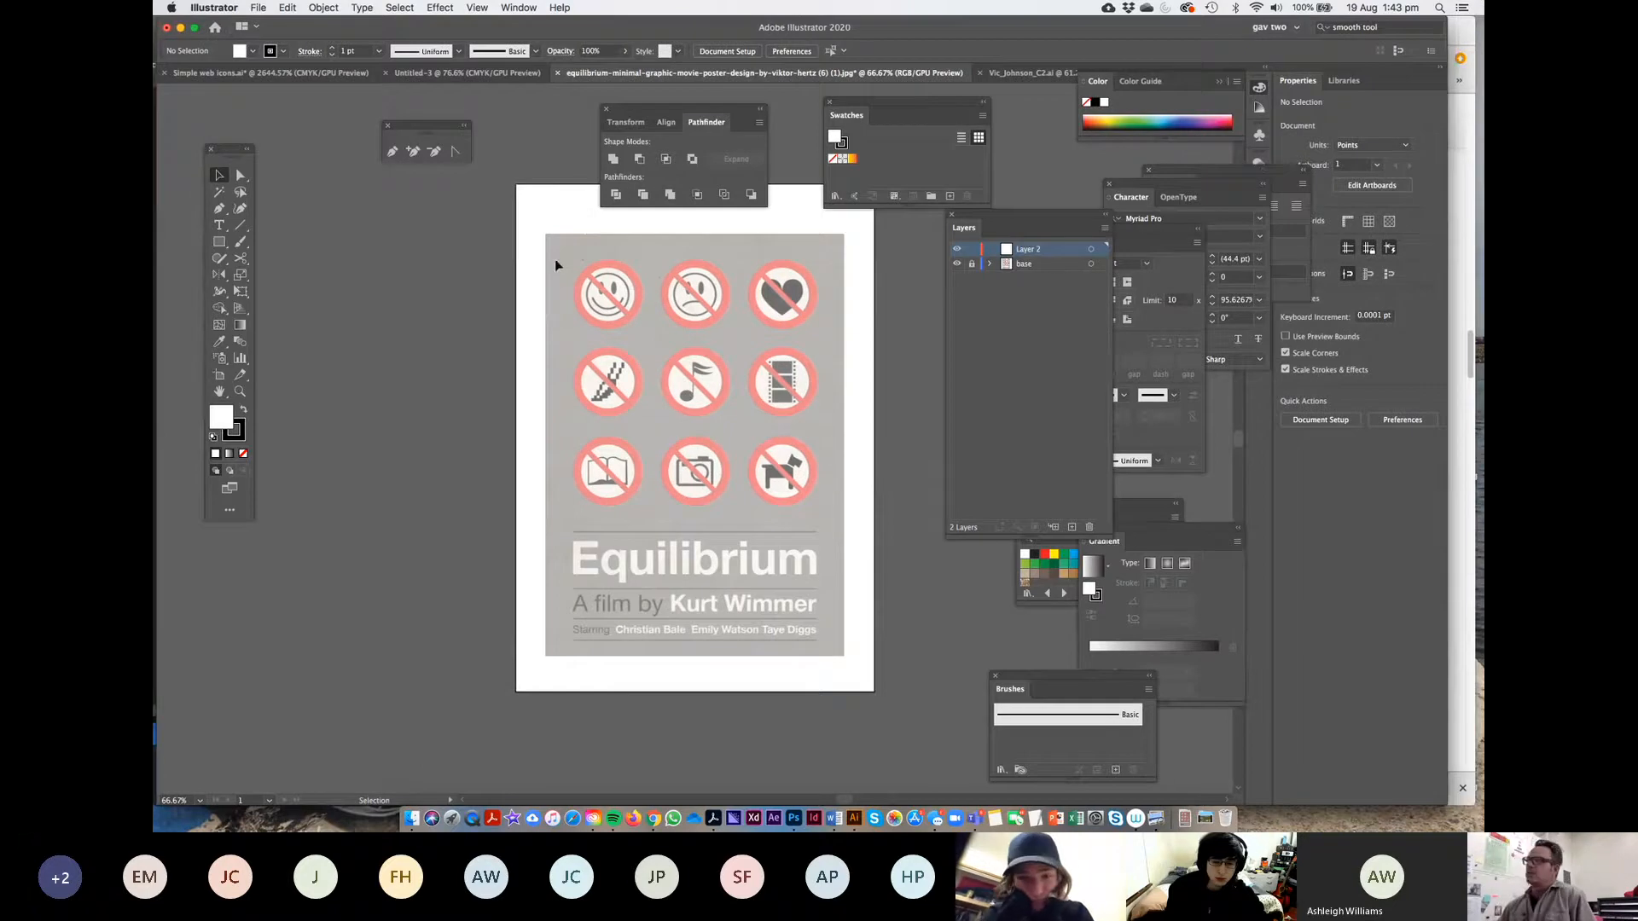
{"action": "double_click", "coordinate": [1034, 253]}
{"action": "type", "text": "red d"}
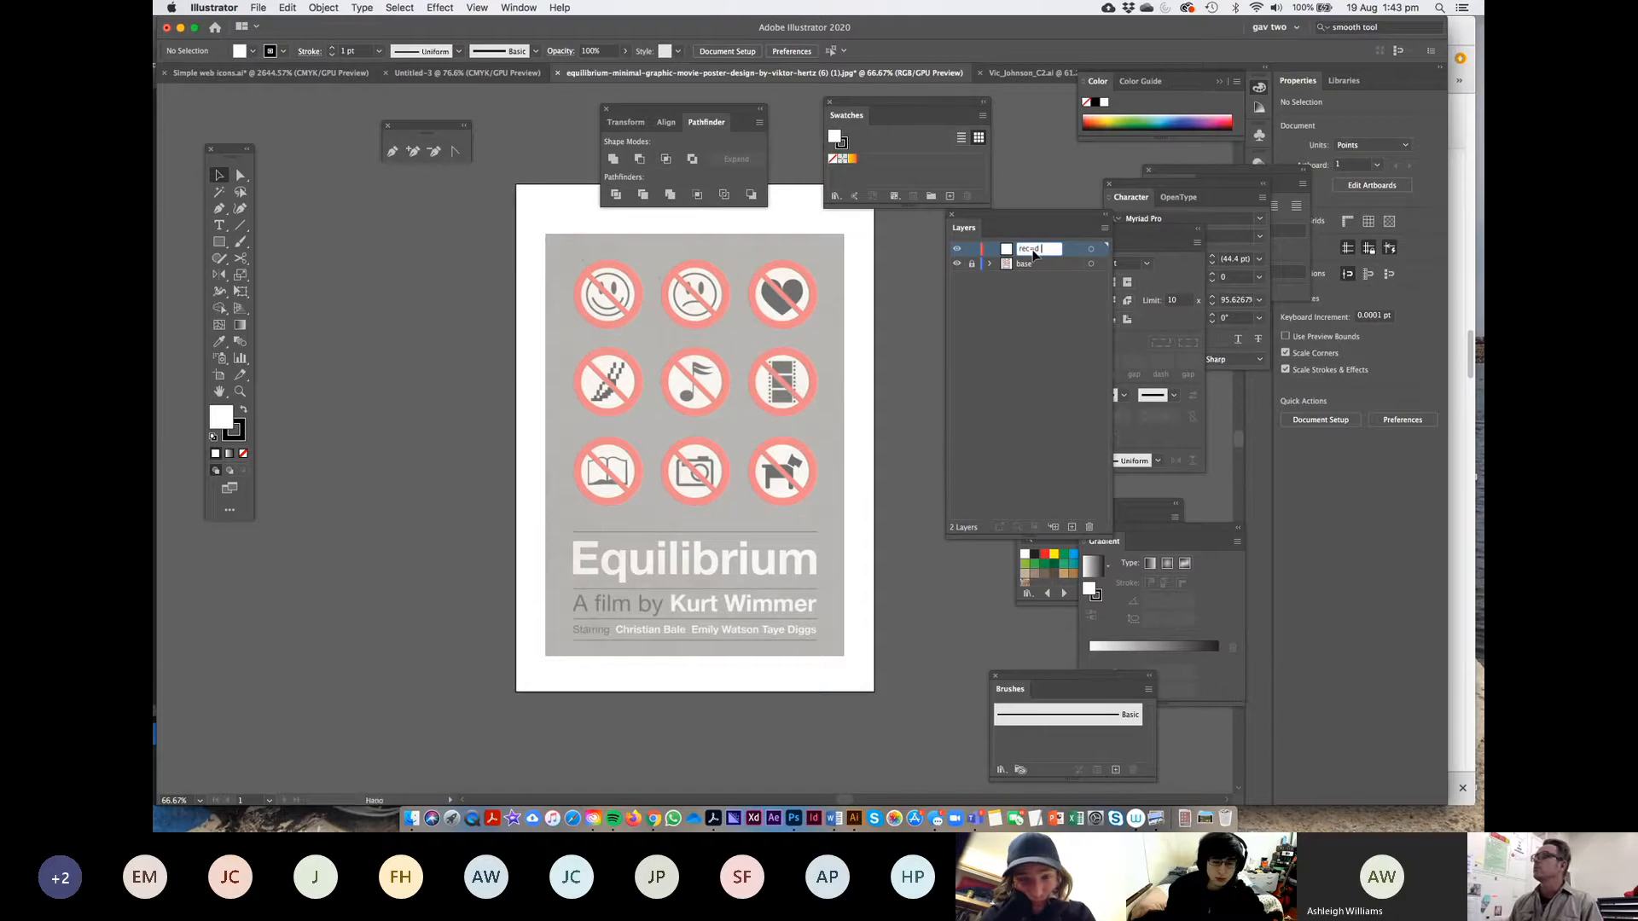
{"action": "key", "text": "XF86AudioRaiseVolume"}
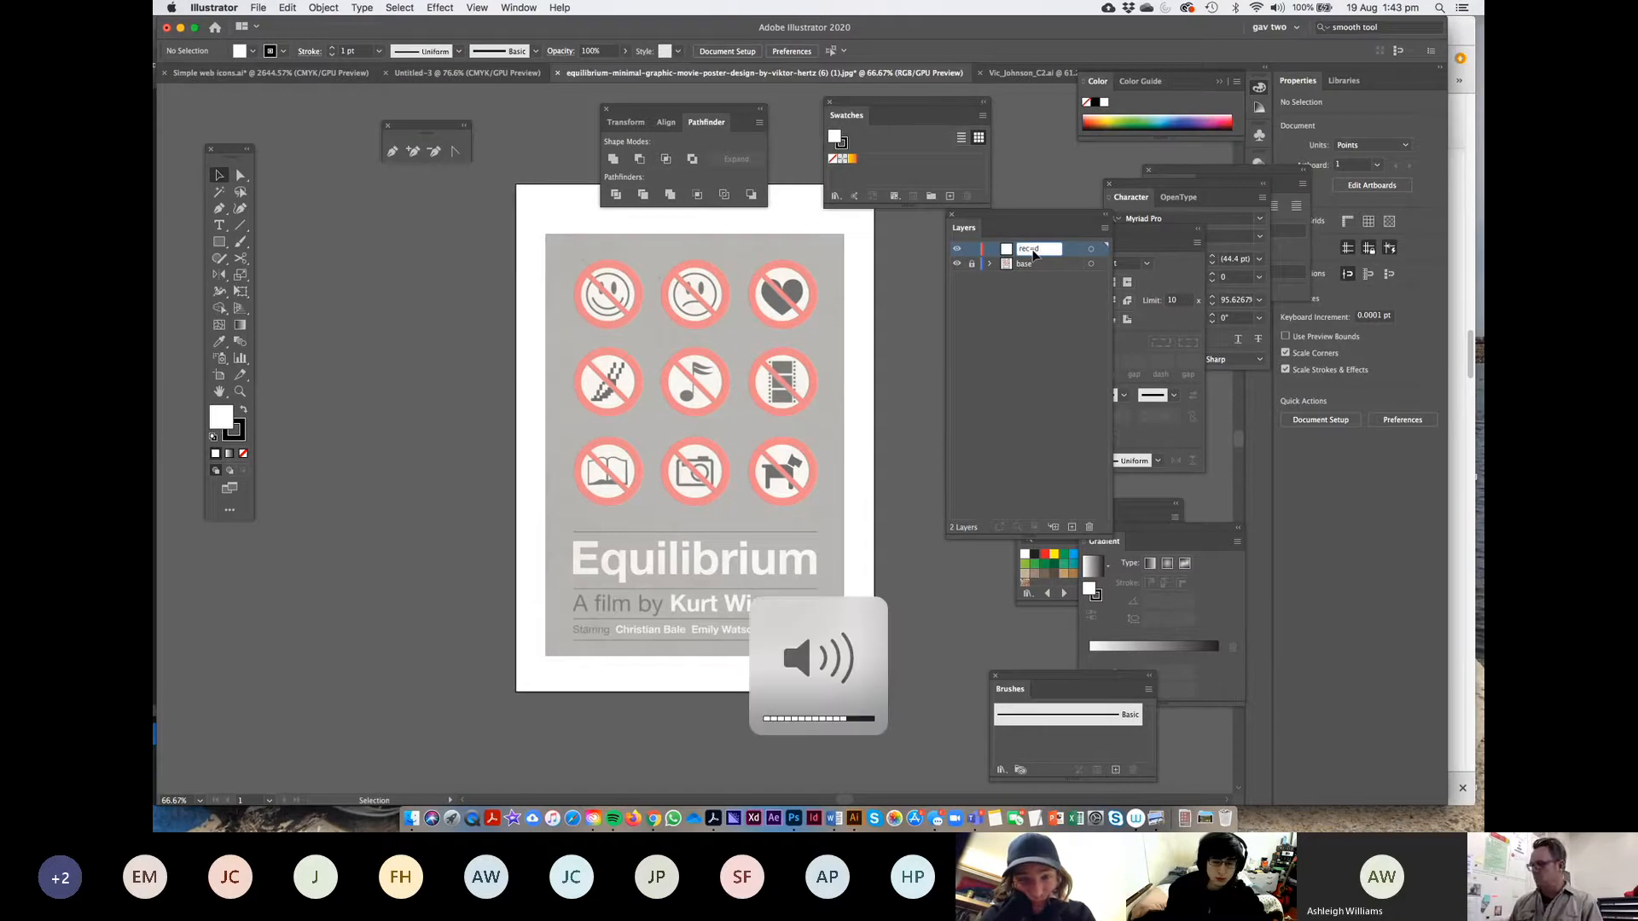
{"action": "key", "text": "BackSpace"}
{"action": "key", "text": "BackSpace"}
{"action": "key", "text": "BackSpace"}
{"action": "type", "text": "ed"}
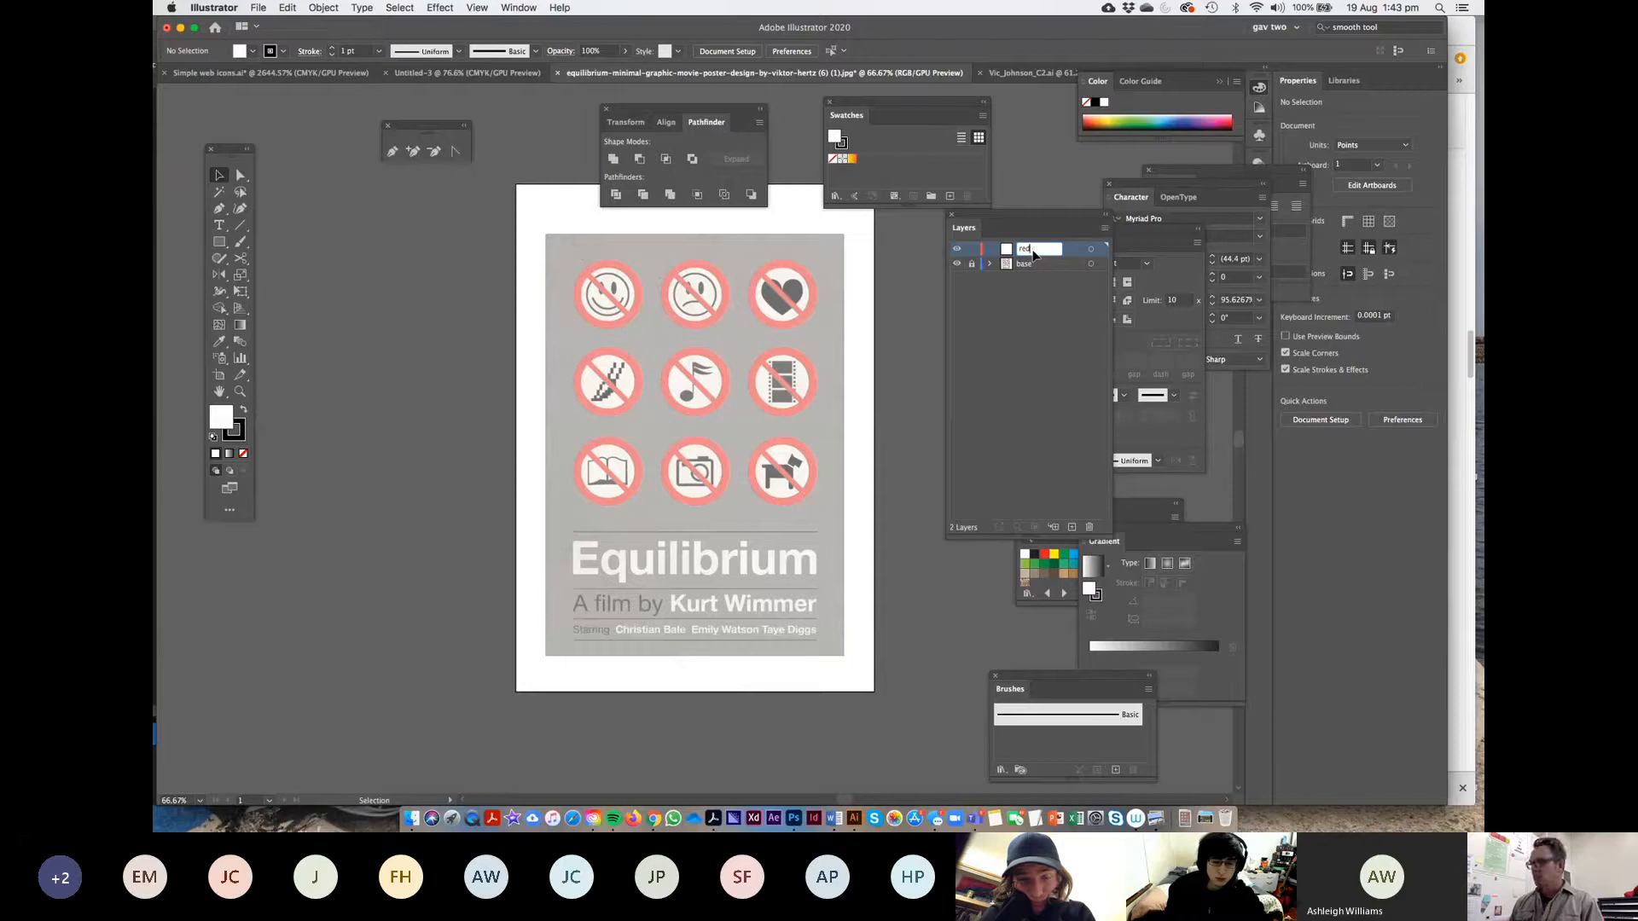
{"action": "type", "text": " d"}
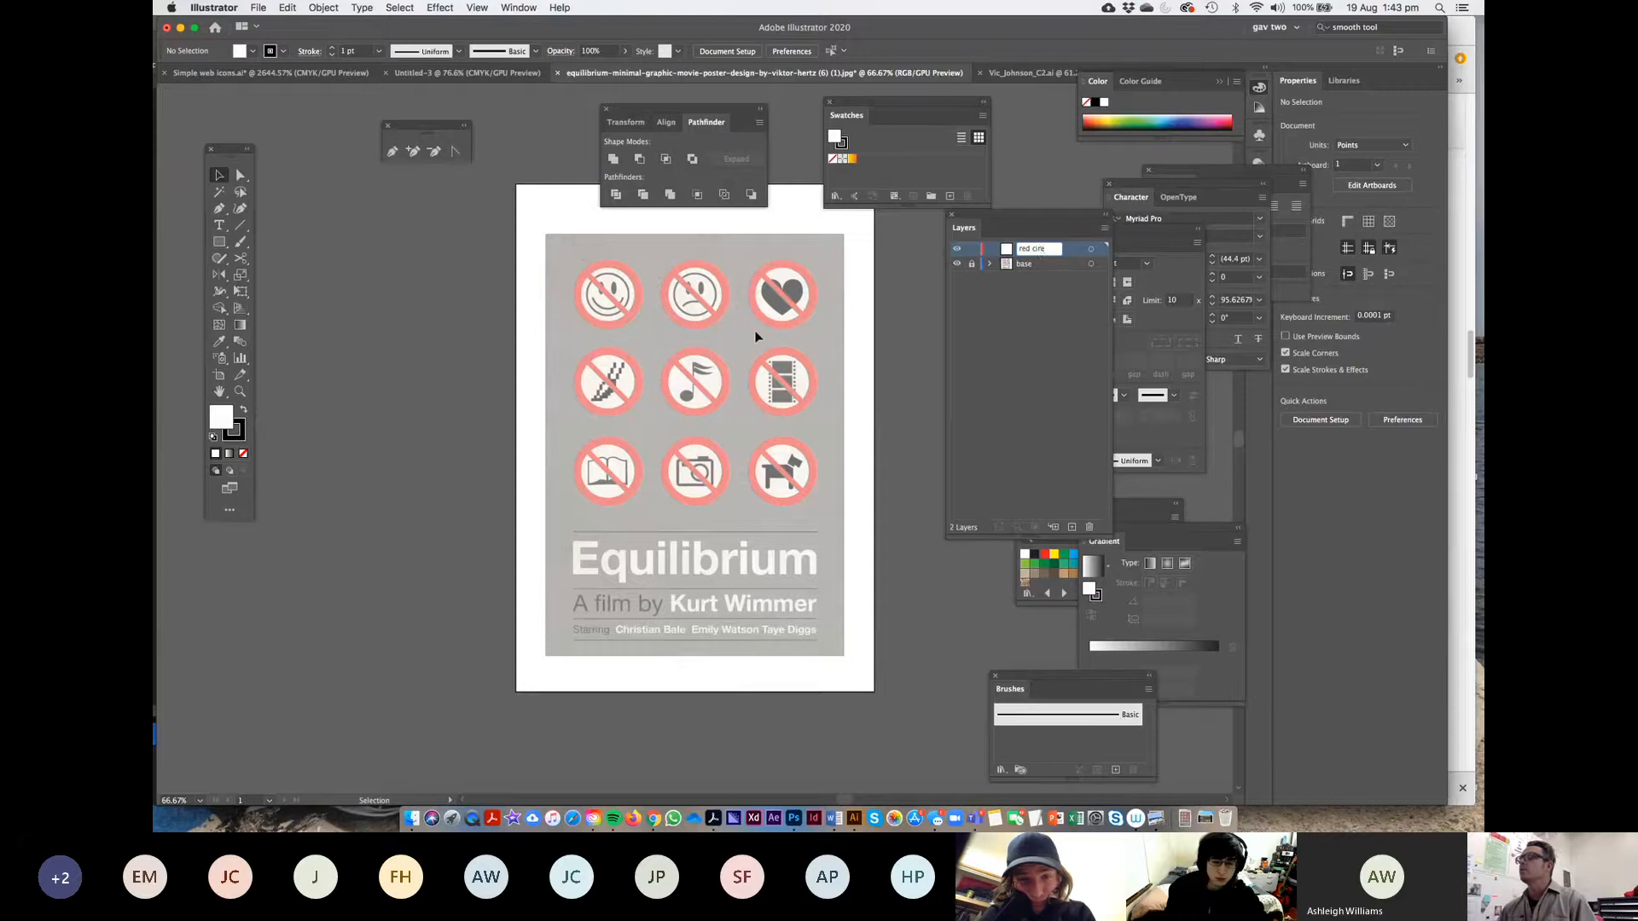
{"action": "key", "text": "Return"}
Draw a circle about 102 pt in diameter centred on the smiley icon's red ring, and remove its fill
{"action": "left_click", "coordinate": [241, 392]}
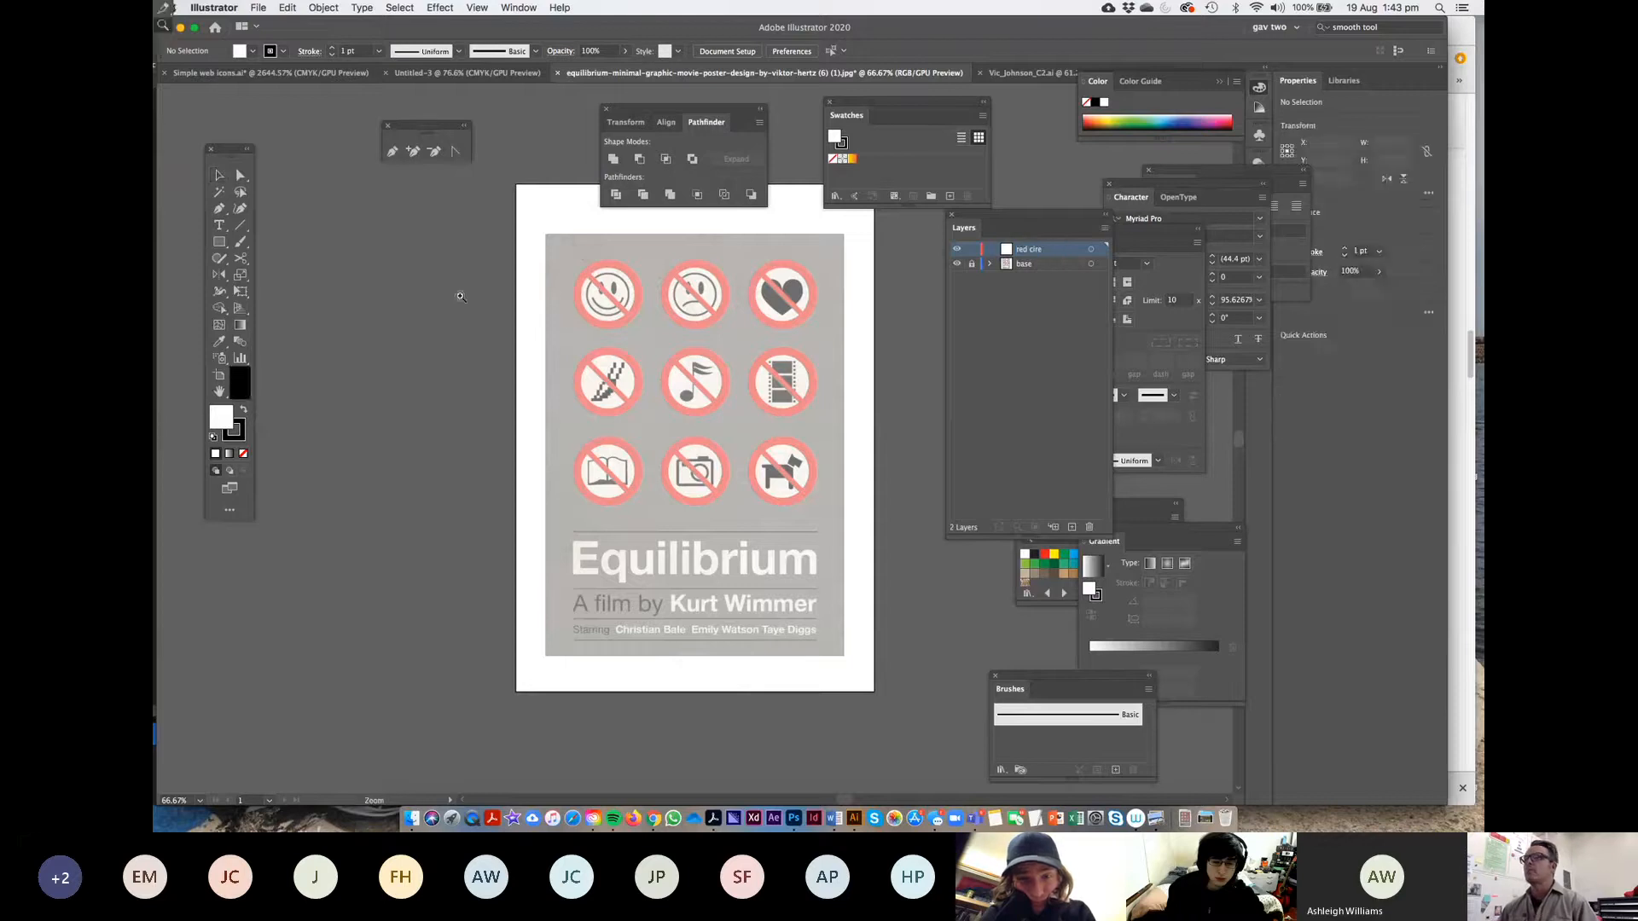
{"action": "left_click_drag", "start_coordinate": [540, 251], "coordinate": [618, 356]}
{"action": "key", "text": "space"}
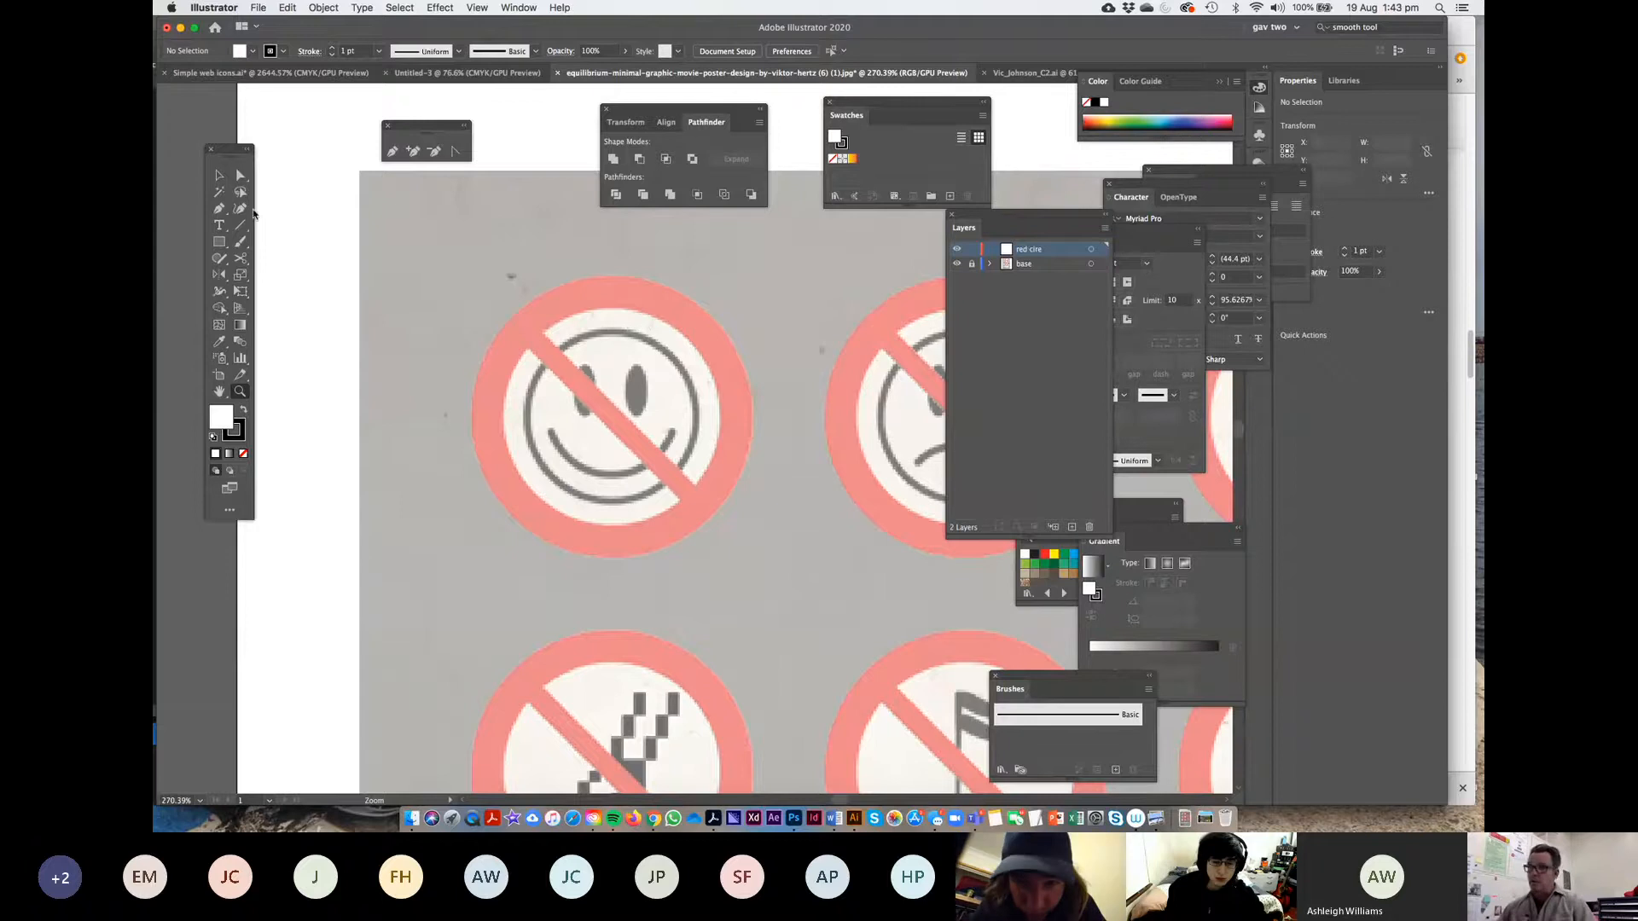
{"action": "left_click_drag", "start_coordinate": [219, 242], "coordinate": [278, 275]}
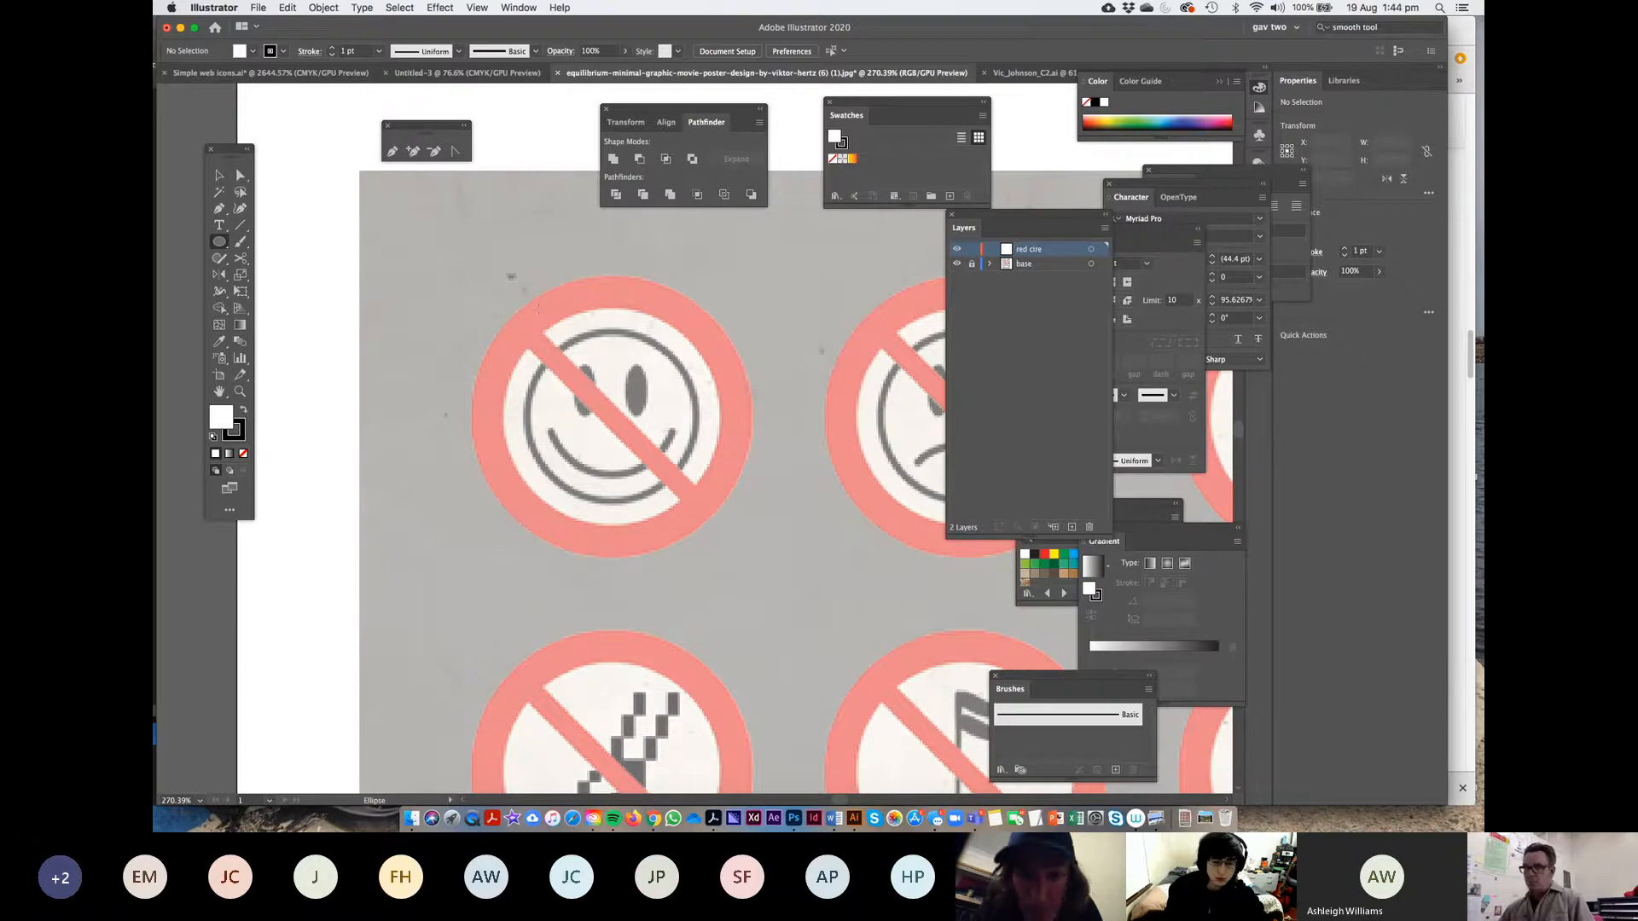
{"action": "left_click_drag", "start_coordinate": [503, 319], "coordinate": [735, 539]}
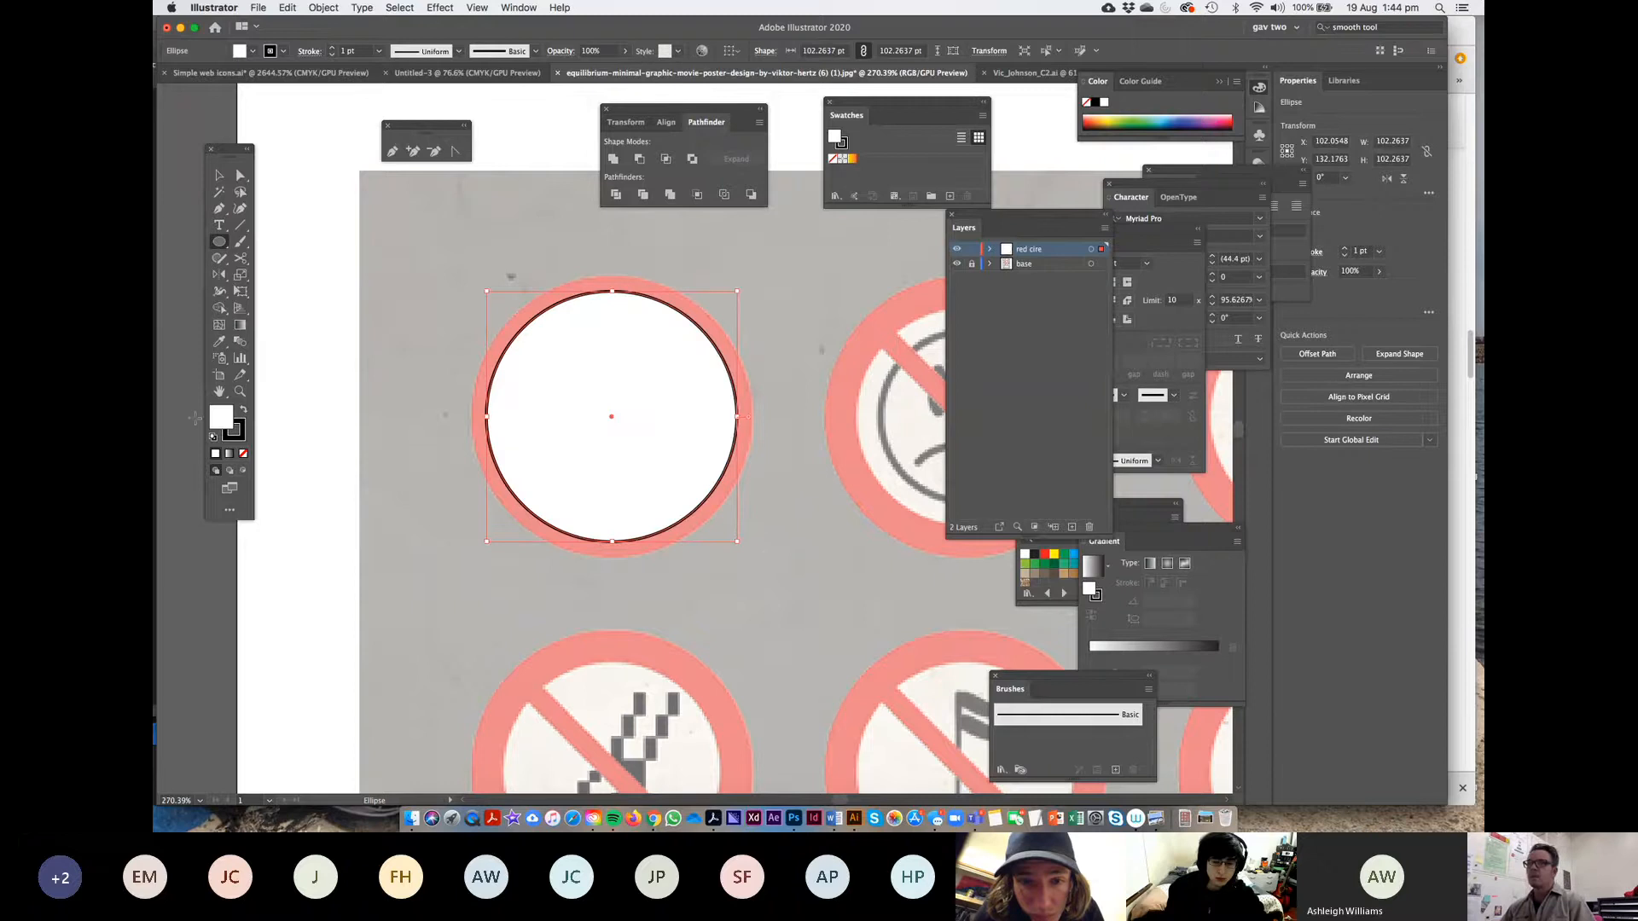
{"action": "left_click", "coordinate": [243, 454]}
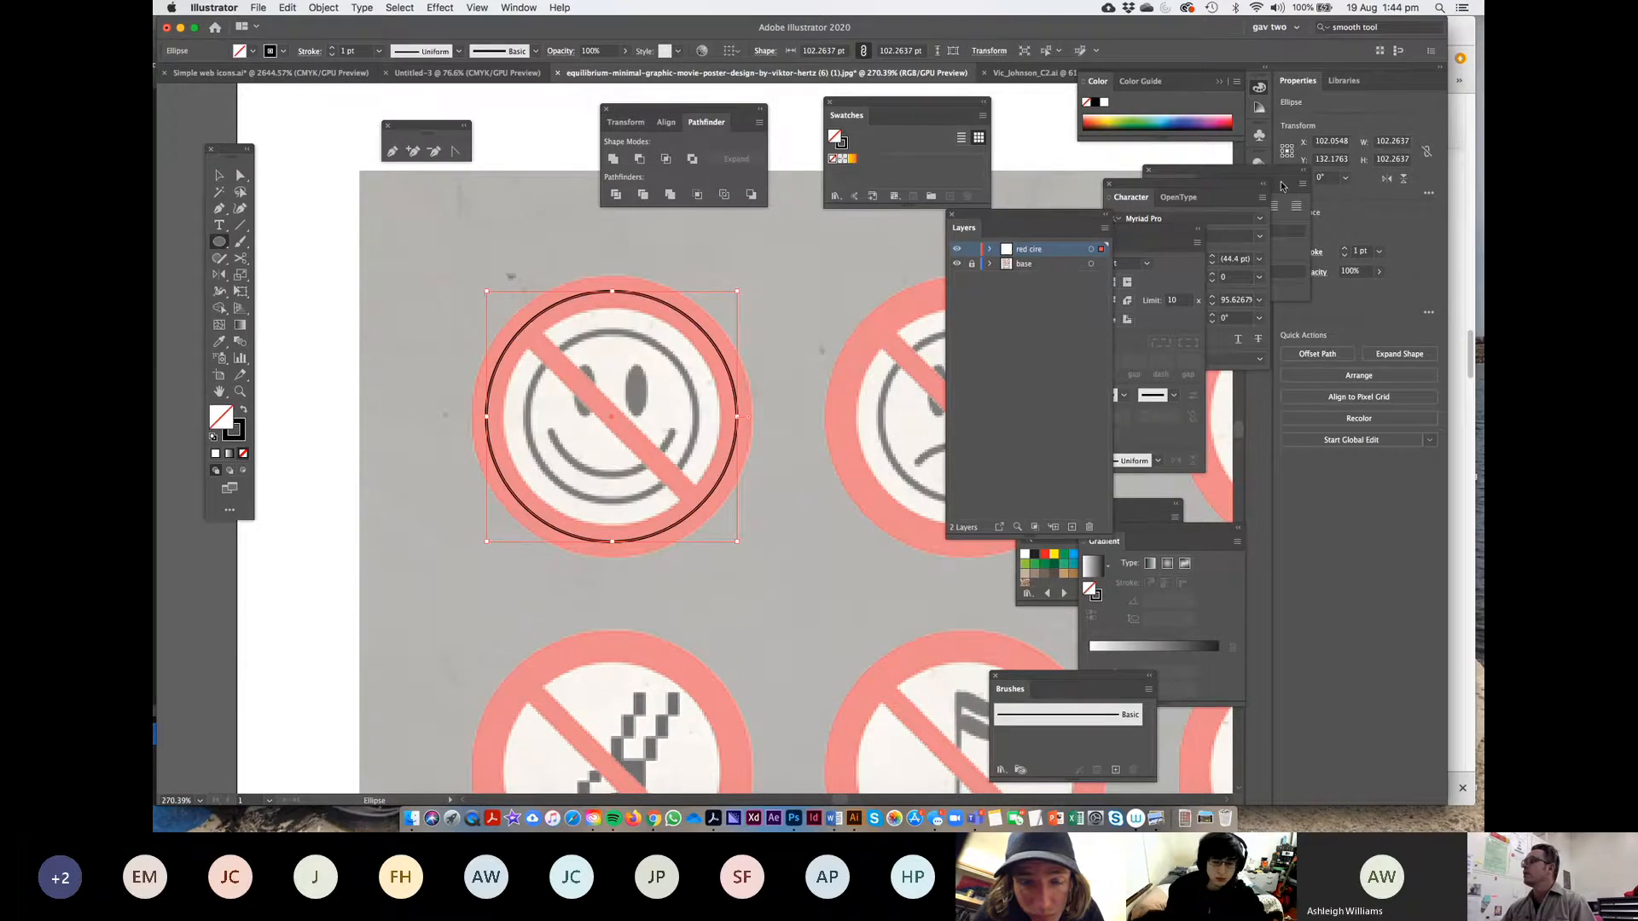
Set the stroke weight of the traced circle to 12 pt to match the thickness of the red ring
{"action": "left_click", "coordinate": [1345, 248]}
{"action": "left_click", "coordinate": [1345, 248]}
{"action": "left_click", "coordinate": [1346, 249]}
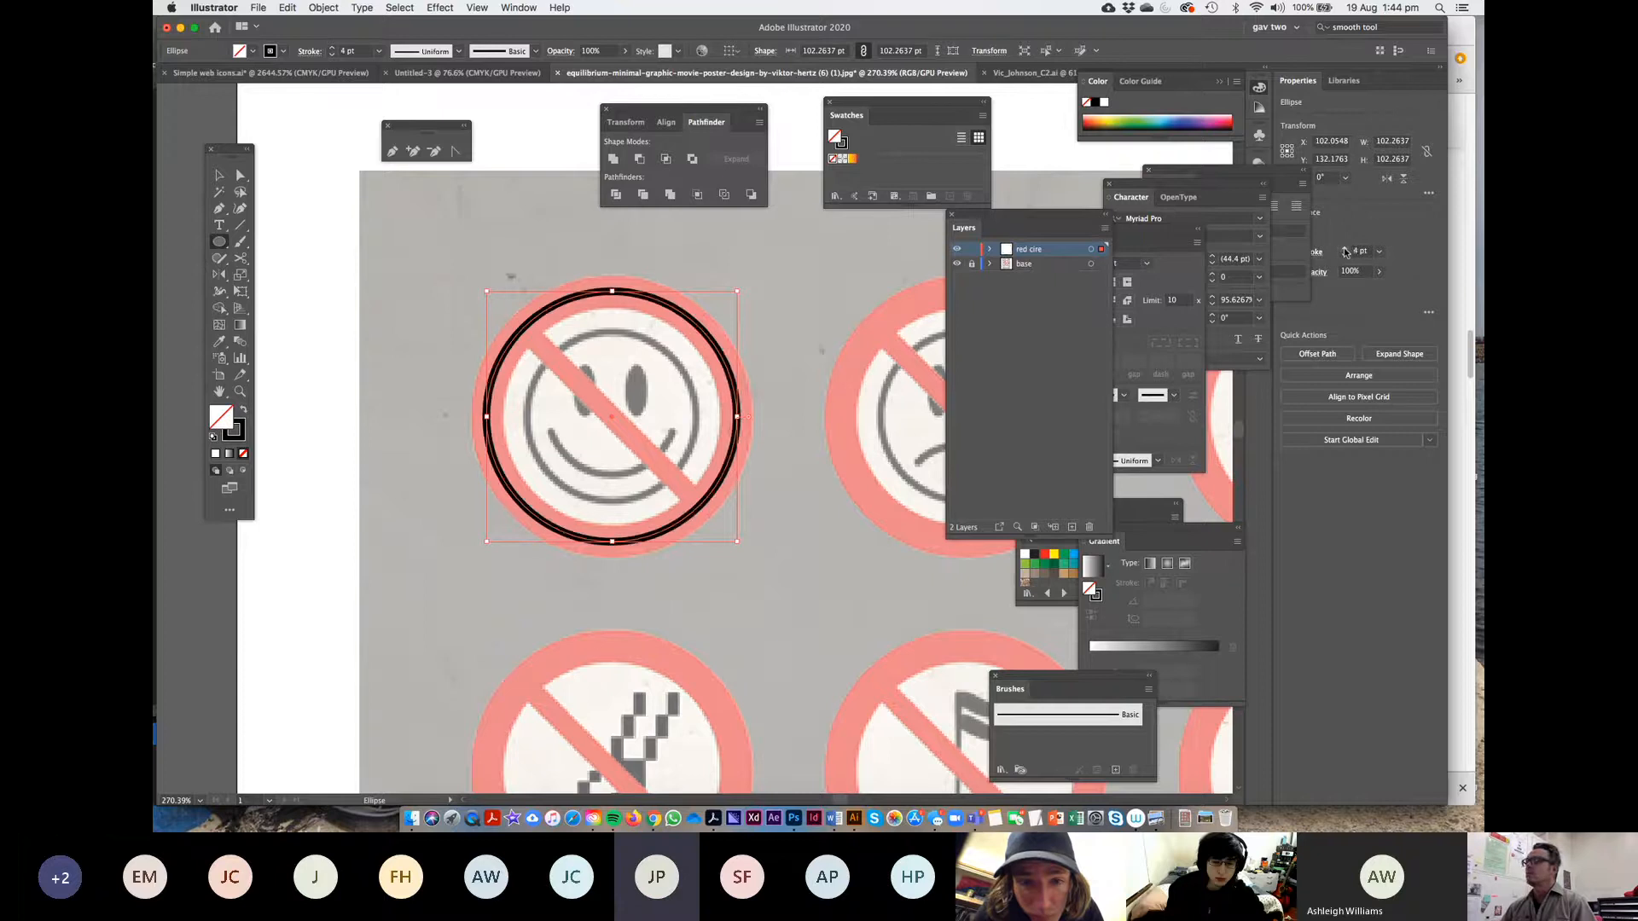
{"action": "left_click", "coordinate": [1345, 248]}
{"action": "left_click", "coordinate": [1345, 248]}
{"action": "left_click", "coordinate": [1346, 250]}
{"action": "left_click", "coordinate": [1345, 250]}
{"action": "left_click", "coordinate": [1345, 250]}
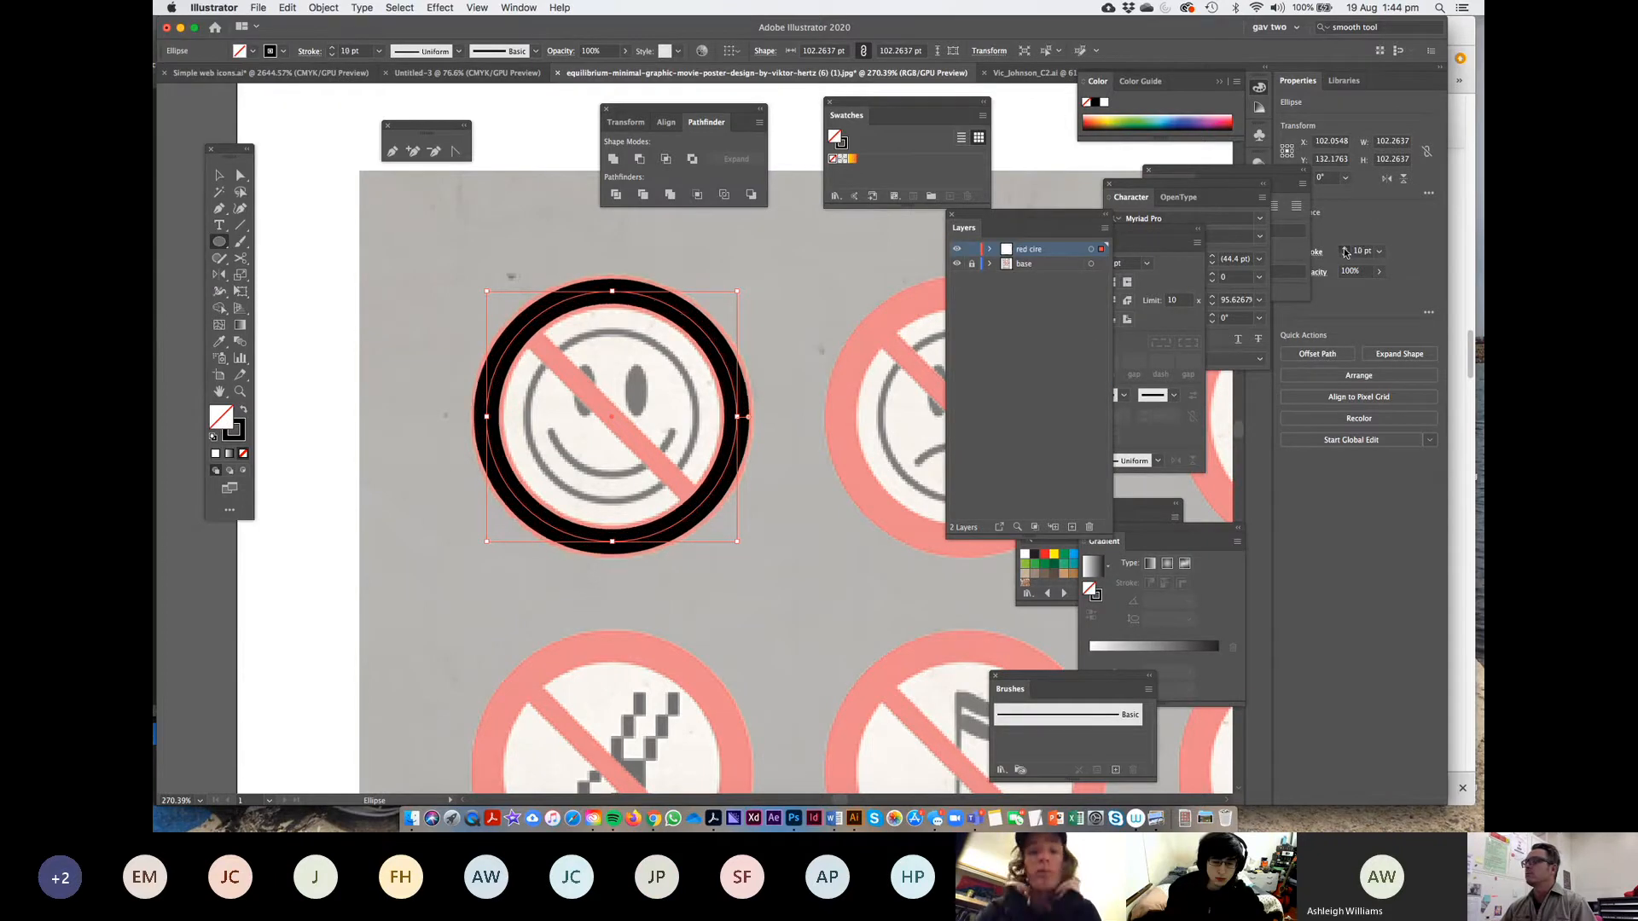
{"action": "left_click", "coordinate": [1346, 250]}
{"action": "left_click", "coordinate": [1345, 250]}
{"action": "left_click", "coordinate": [1345, 250]}
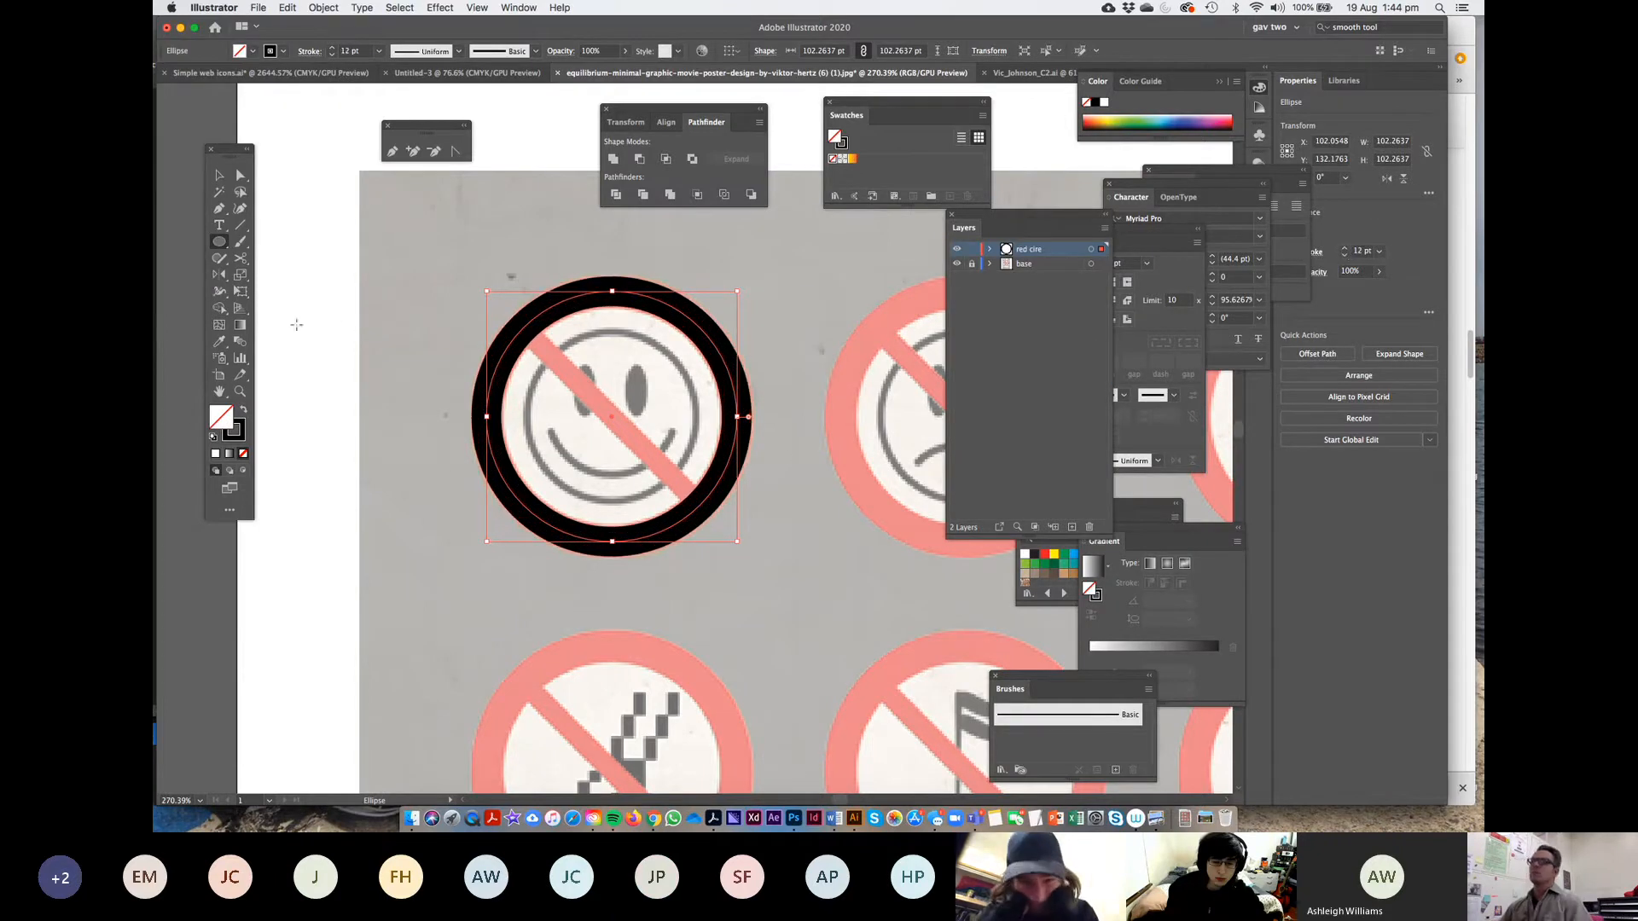
Draw a diagonal line over the smiley's red slash, spanning about 72 pt by 73 pt from ring to ring
{"action": "left_click", "coordinate": [240, 225]}
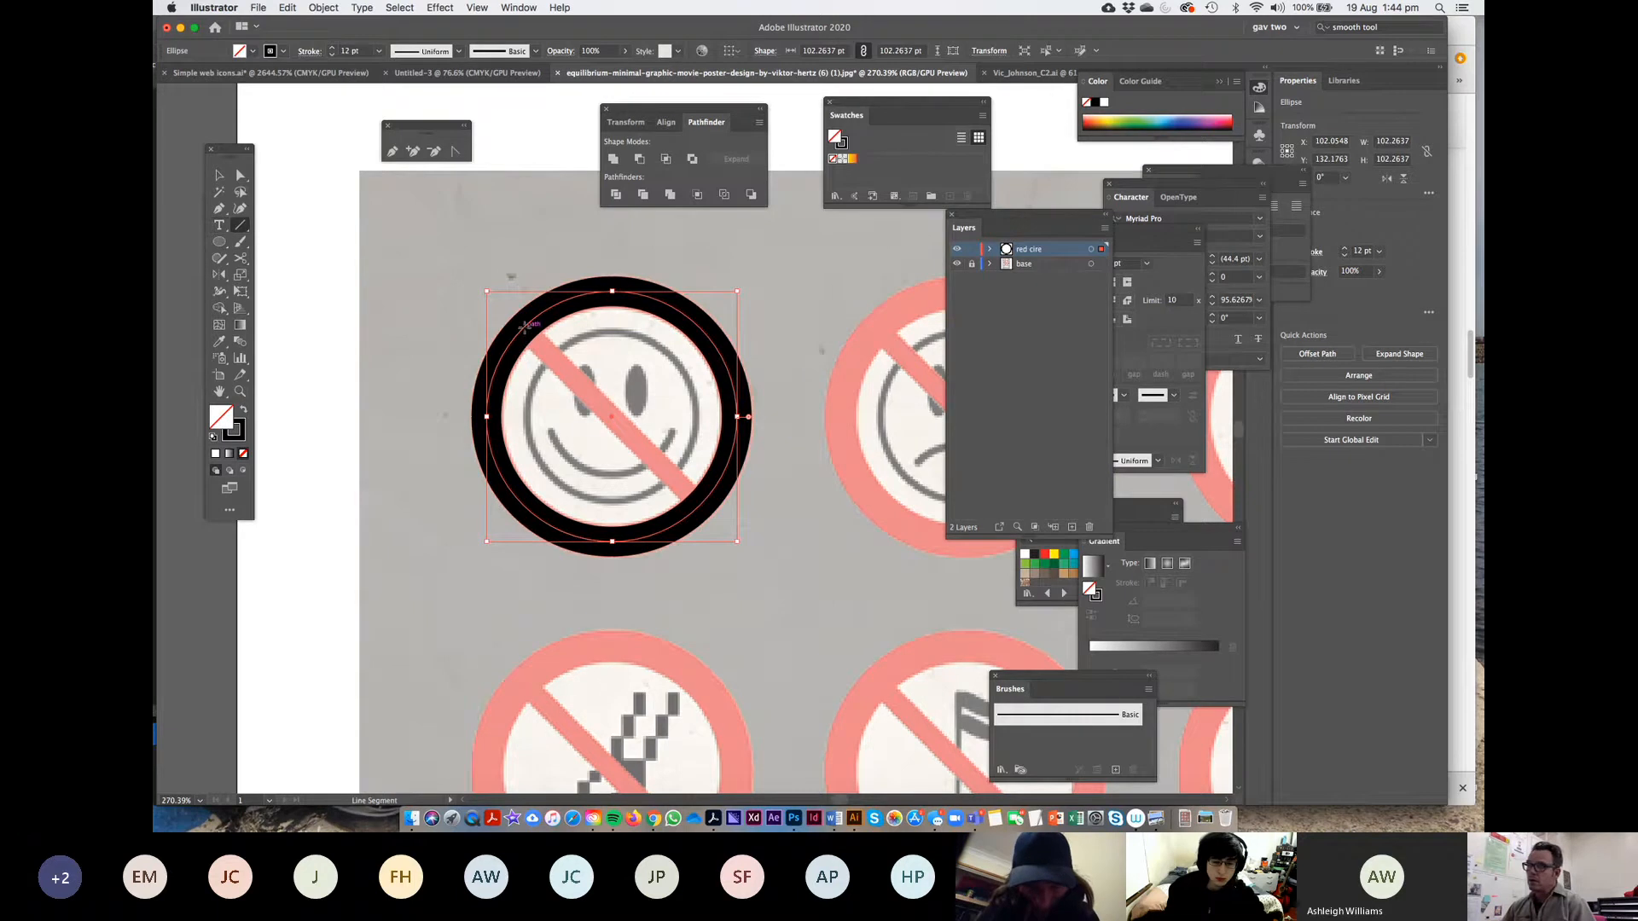
{"action": "left_click_drag", "start_coordinate": [527, 326], "coordinate": [701, 504]}
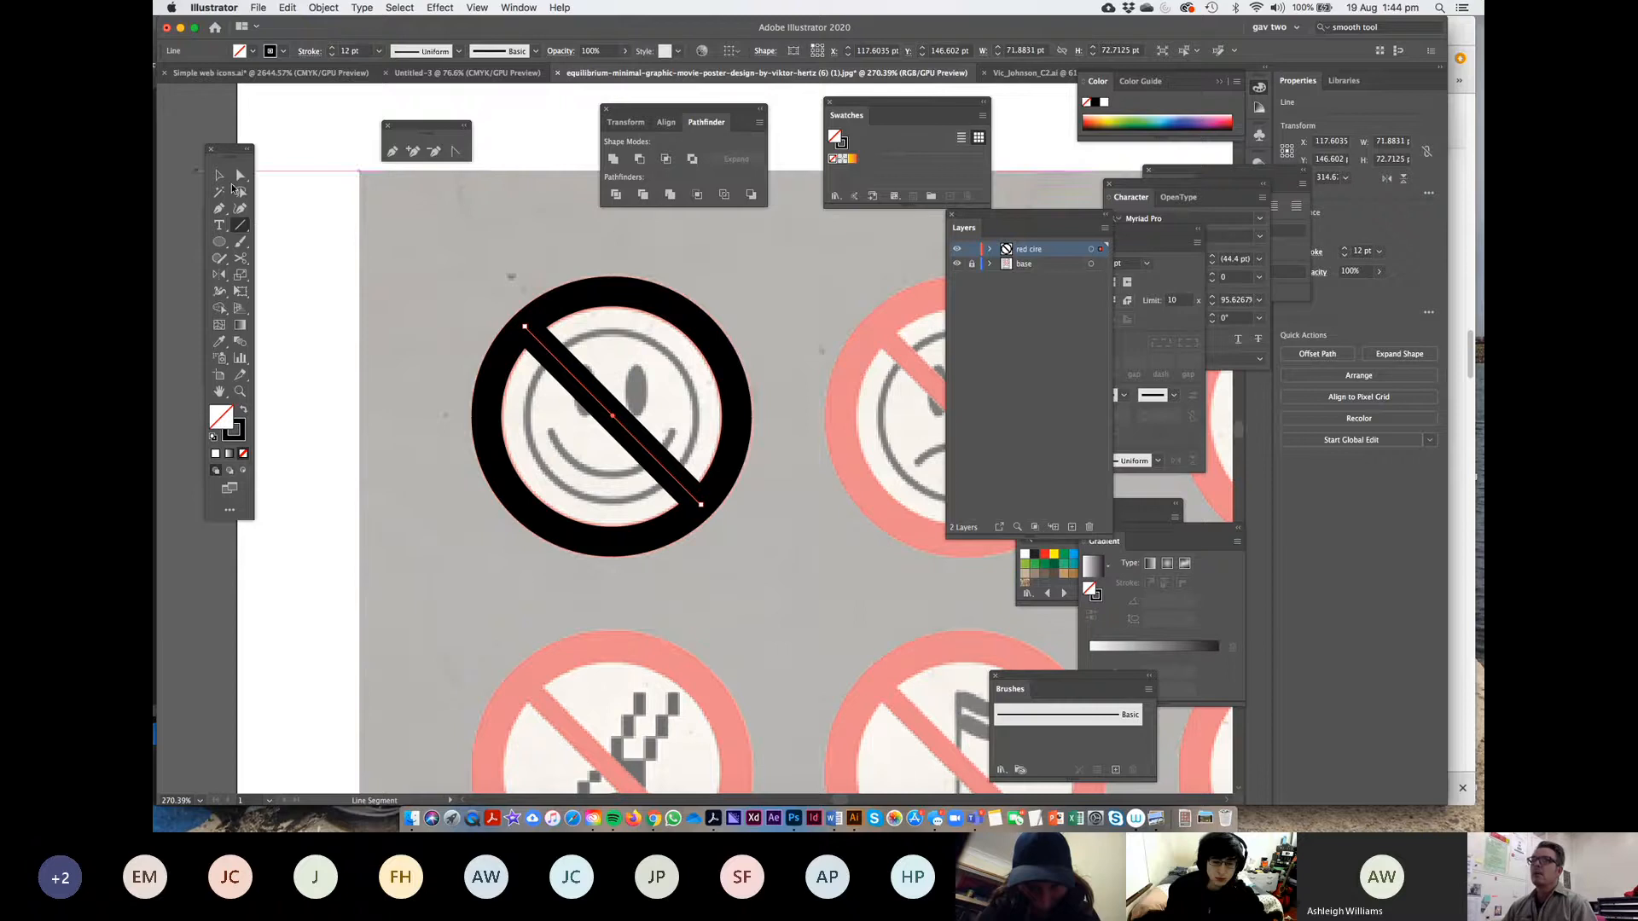
{"action": "left_click", "coordinate": [220, 174]}
{"action": "left_click", "coordinate": [405, 261]}
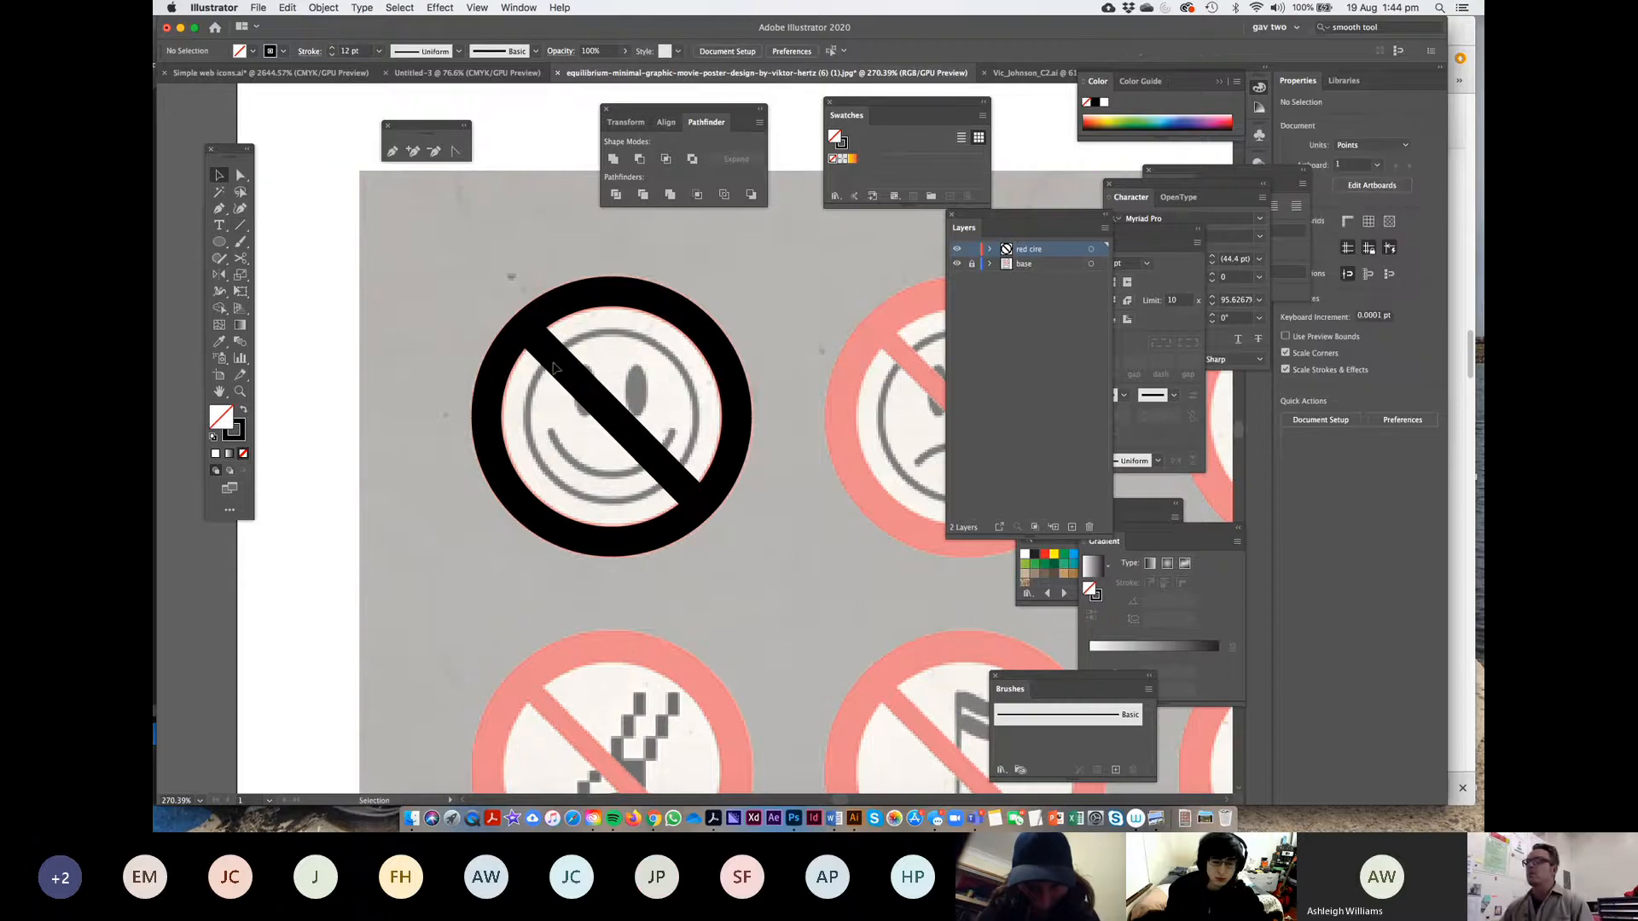
{"action": "left_click", "coordinate": [649, 302]}
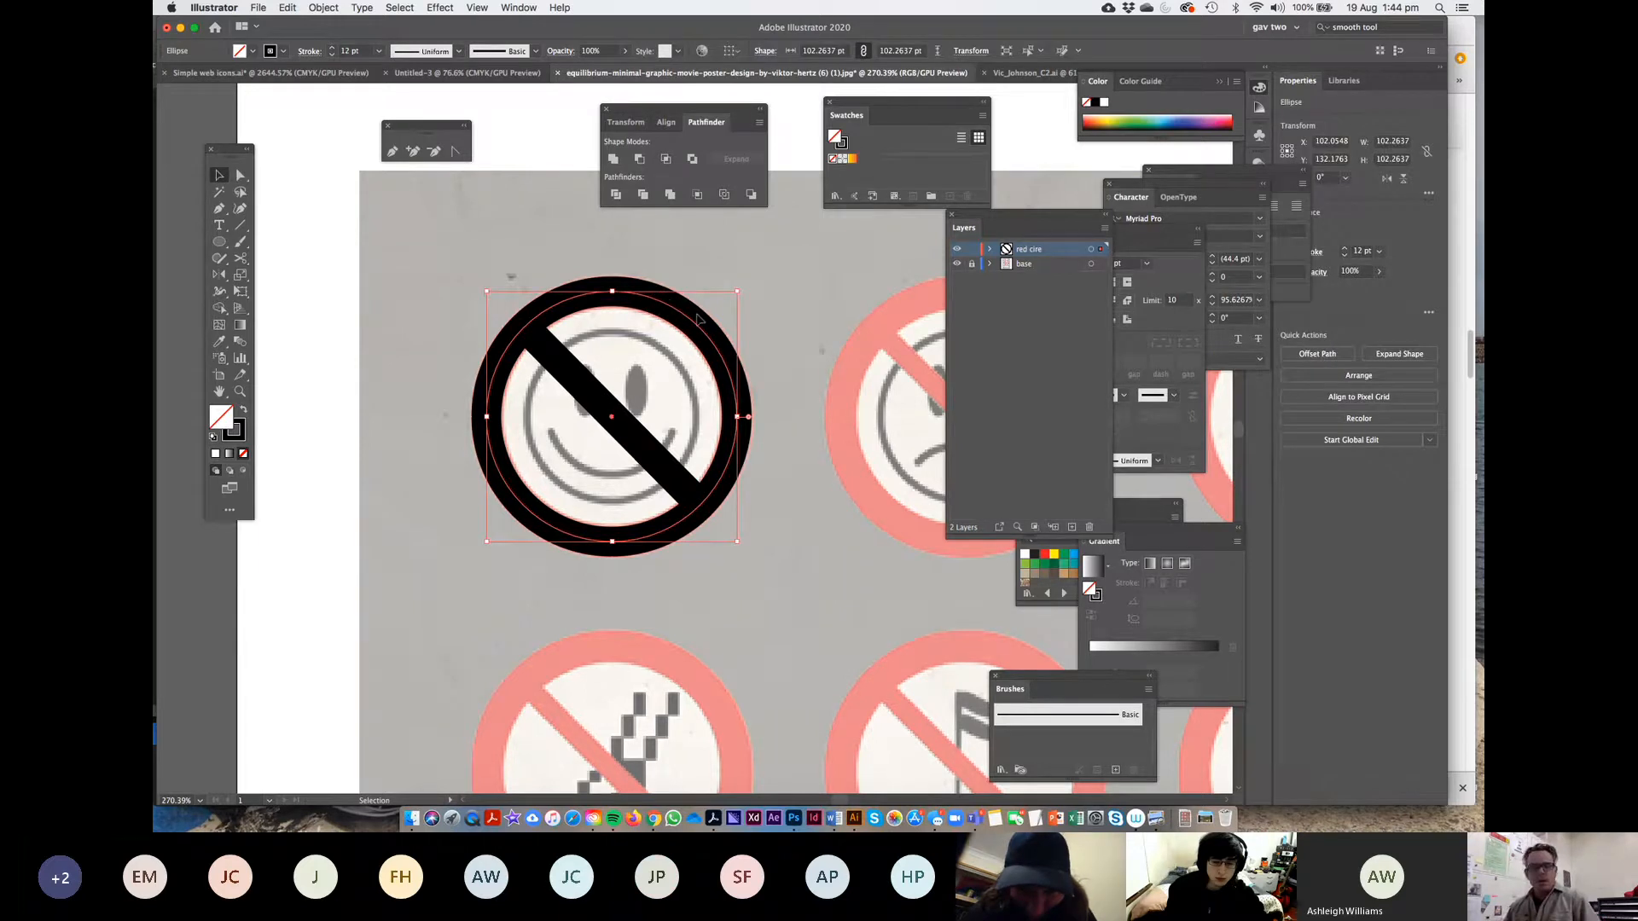
Draw a tall rectangle about 16 by 129 pt beside the artboard, with a black fill and no stroke
{"action": "left_click_drag", "start_coordinate": [482, 454], "coordinate": [814, 442]}
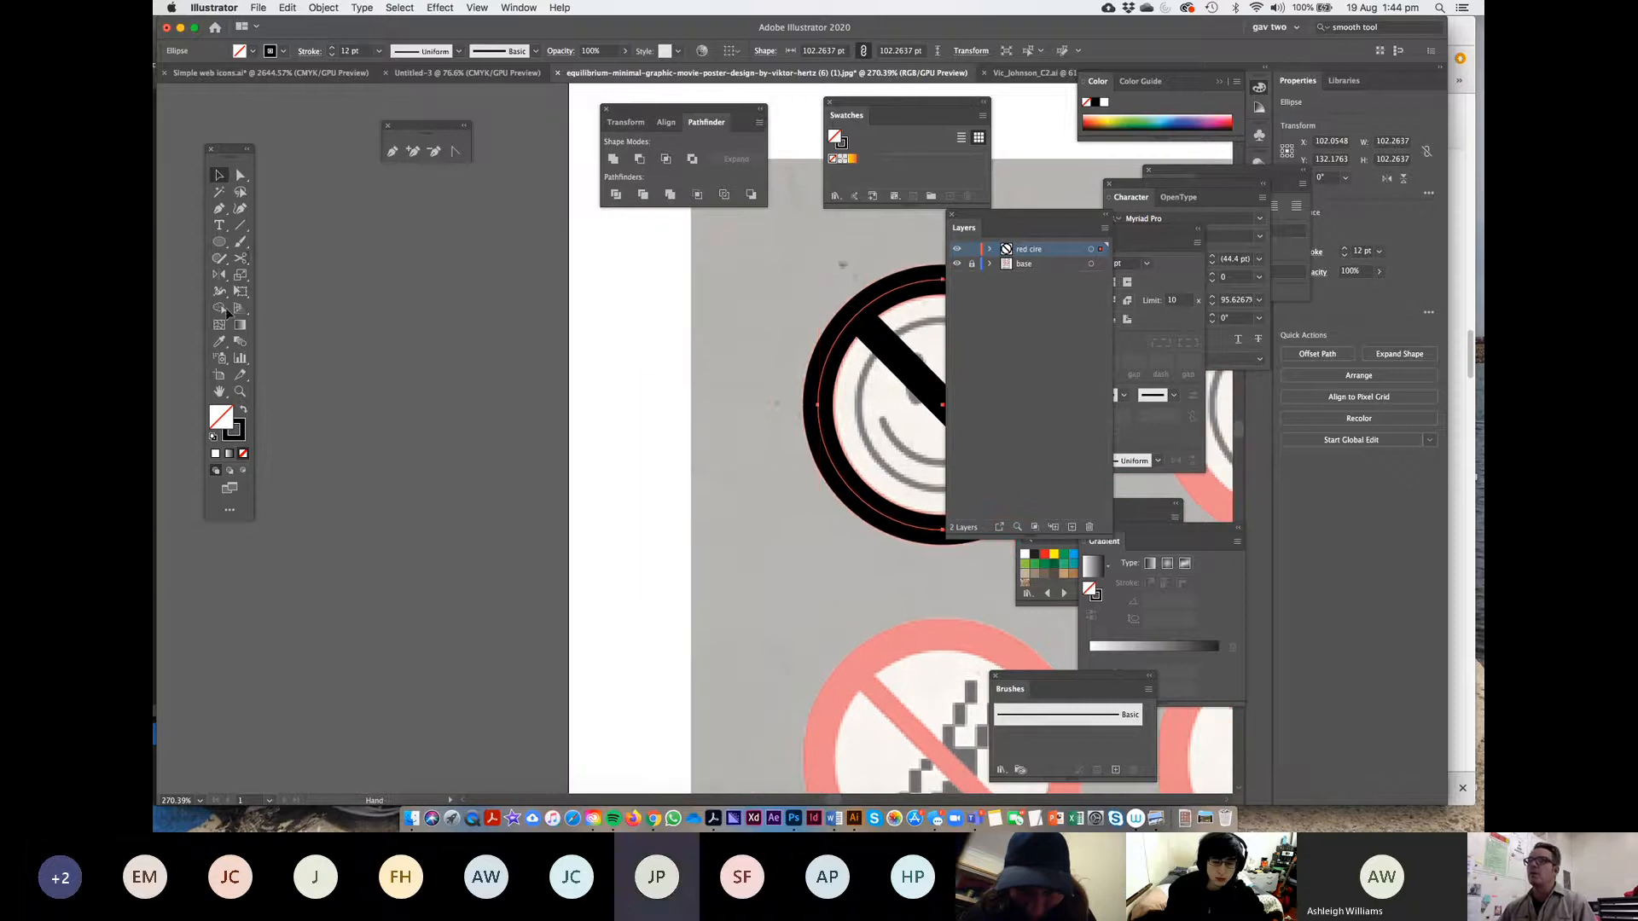
{"action": "left_click", "coordinate": [219, 243]}
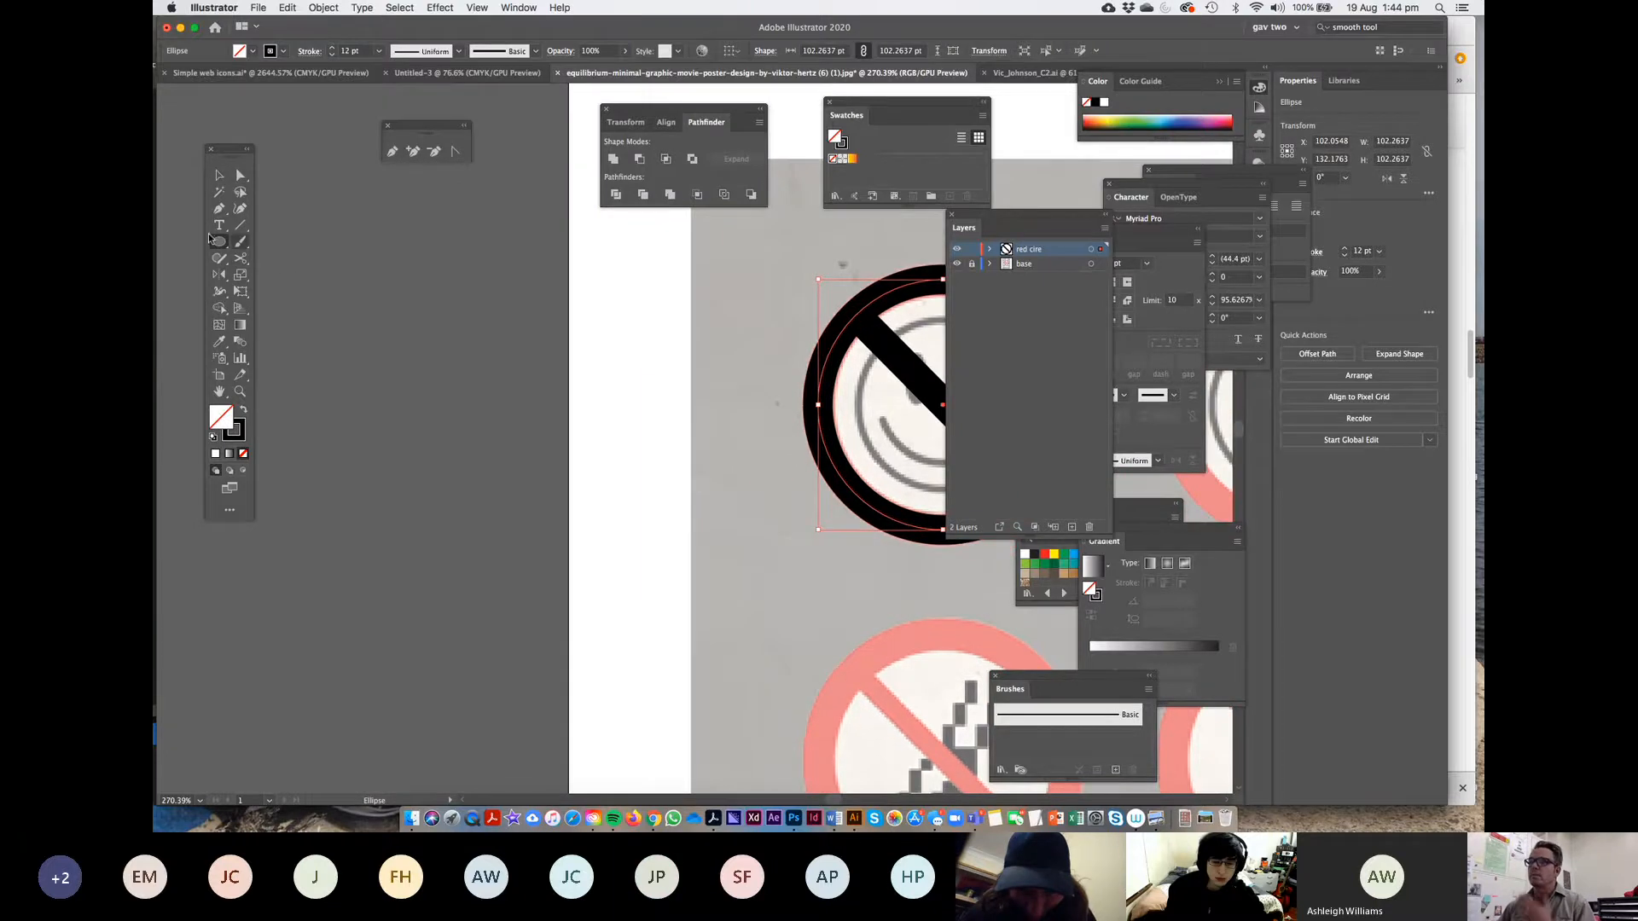
{"action": "left_click", "coordinate": [221, 245]}
{"action": "left_click", "coordinate": [291, 243]}
{"action": "mouse_move", "coordinate": [332, 303]}
{"action": "left_mouse_down"}
{"action": "mouse_move", "coordinate": [350, 587]}
{"action": "mouse_move", "coordinate": [370, 617]}
{"action": "left_mouse_up"}
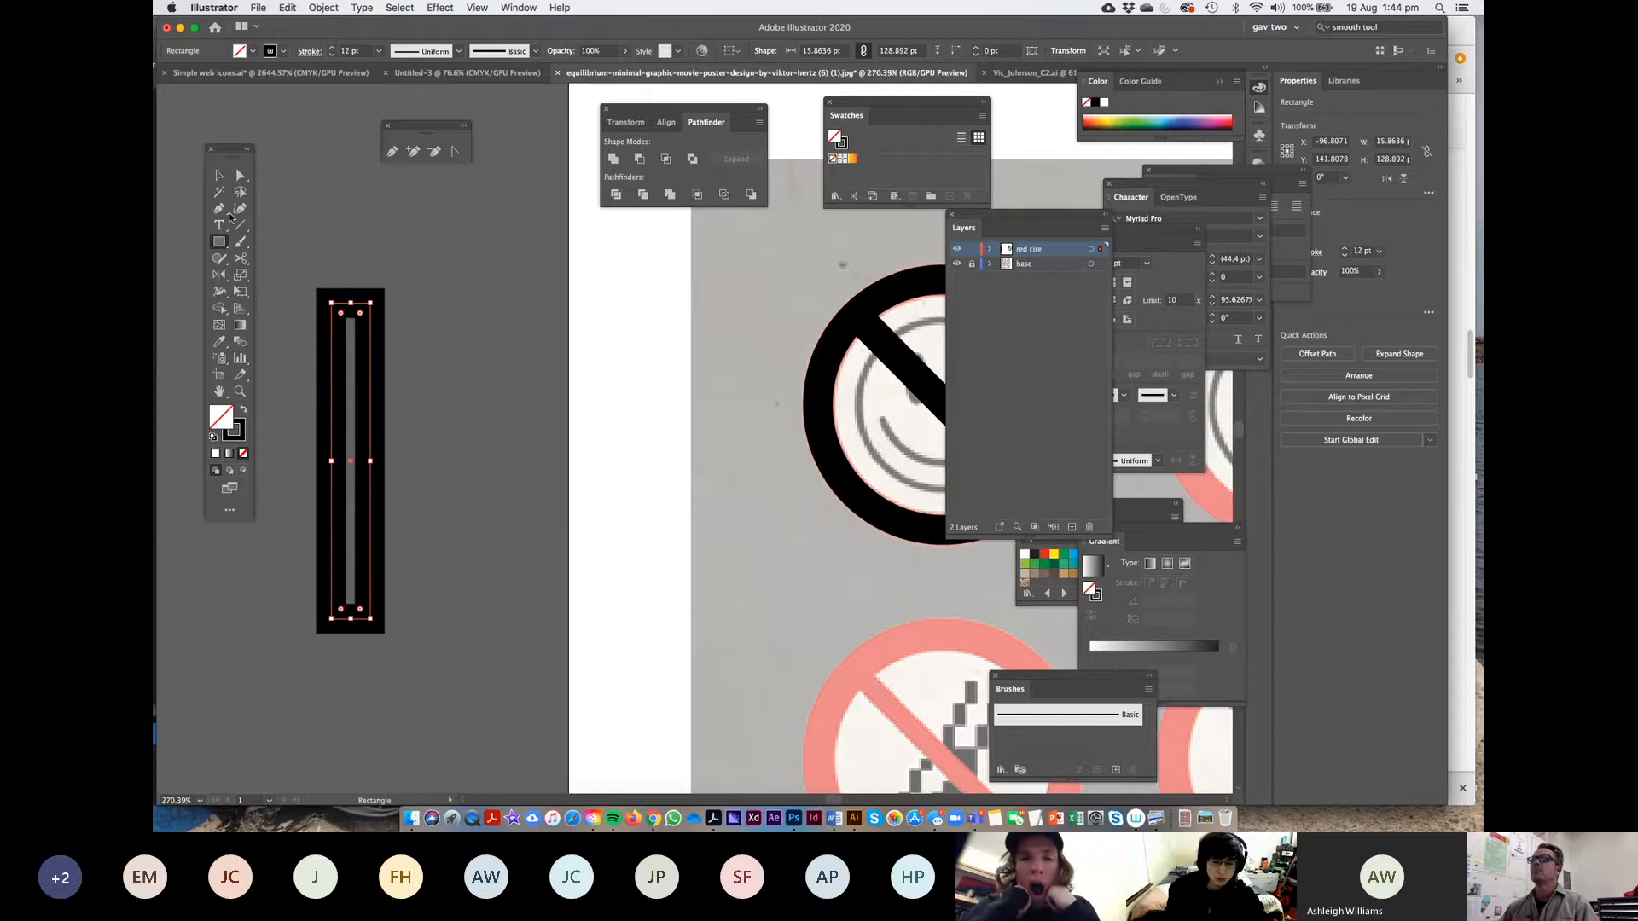
{"action": "left_click", "coordinate": [242, 410]}
{"action": "left_click", "coordinate": [219, 174]}
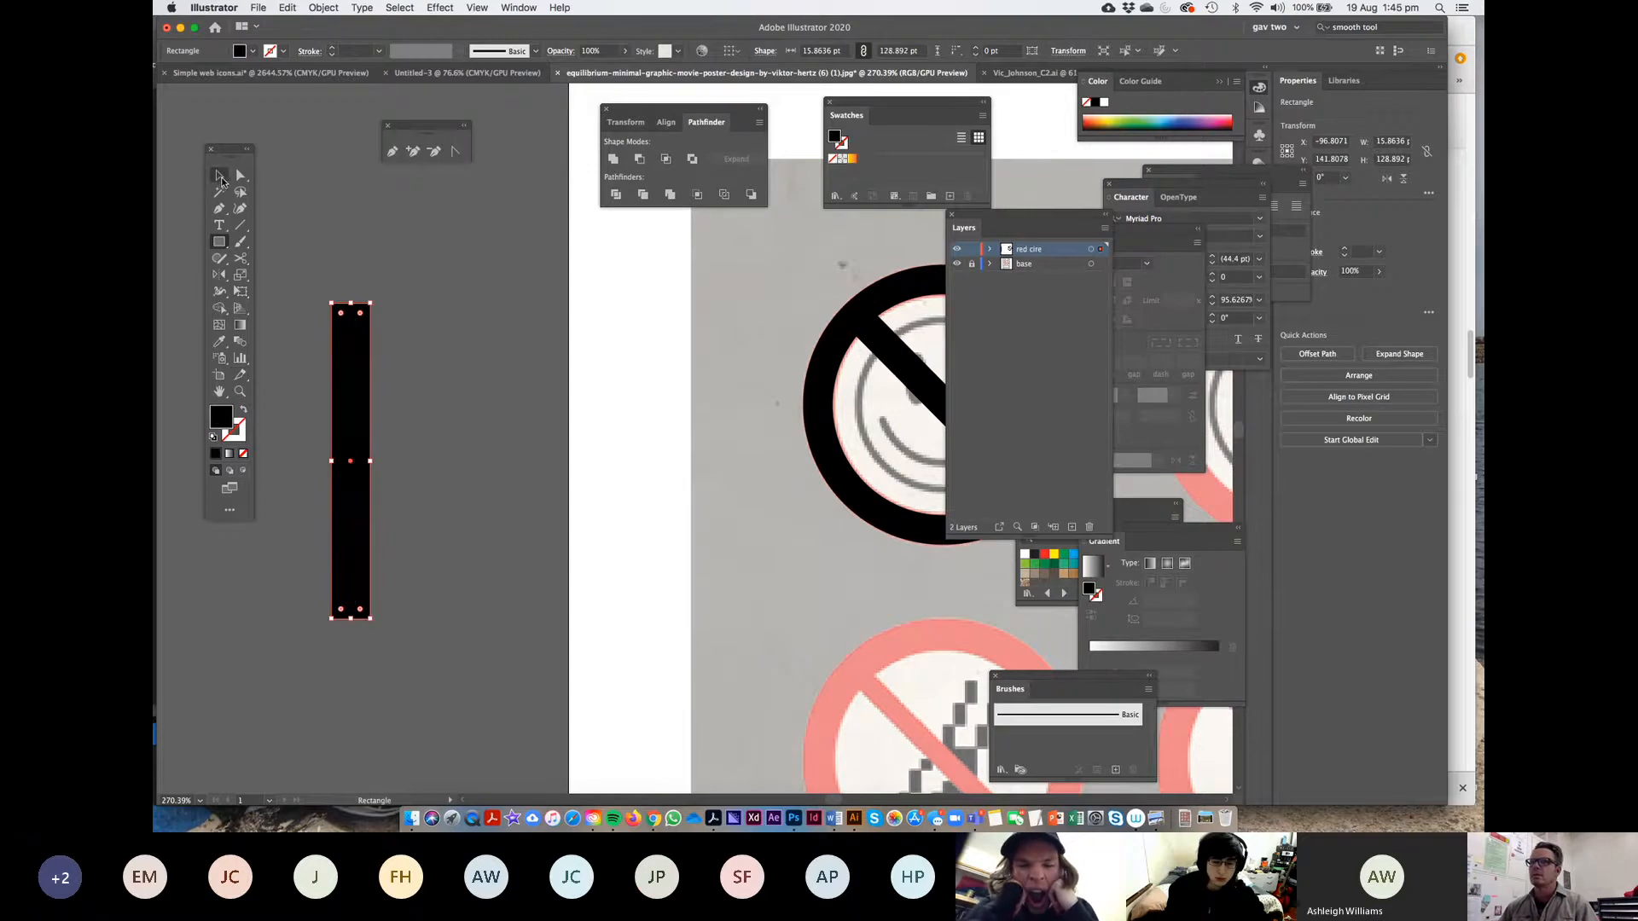
Draw a nearly vertical line about 117 pt long between the black rectangle and the artboard, with no fill and a black stroke
{"action": "key", "text": "backslash"}
{"action": "mouse_move", "coordinate": [672, 527]}
{"action": "left_mouse_down"}
{"action": "mouse_move", "coordinate": [550, 352]}
{"action": "mouse_move", "coordinate": [492, 346]}
{"action": "left_mouse_up"}
{"action": "left_click_drag", "start_coordinate": [672, 526], "coordinate": [521, 350]}
{"action": "key", "text": "space"}
{"action": "left_click_drag", "start_coordinate": [392, 304], "coordinate": [574, 261]}
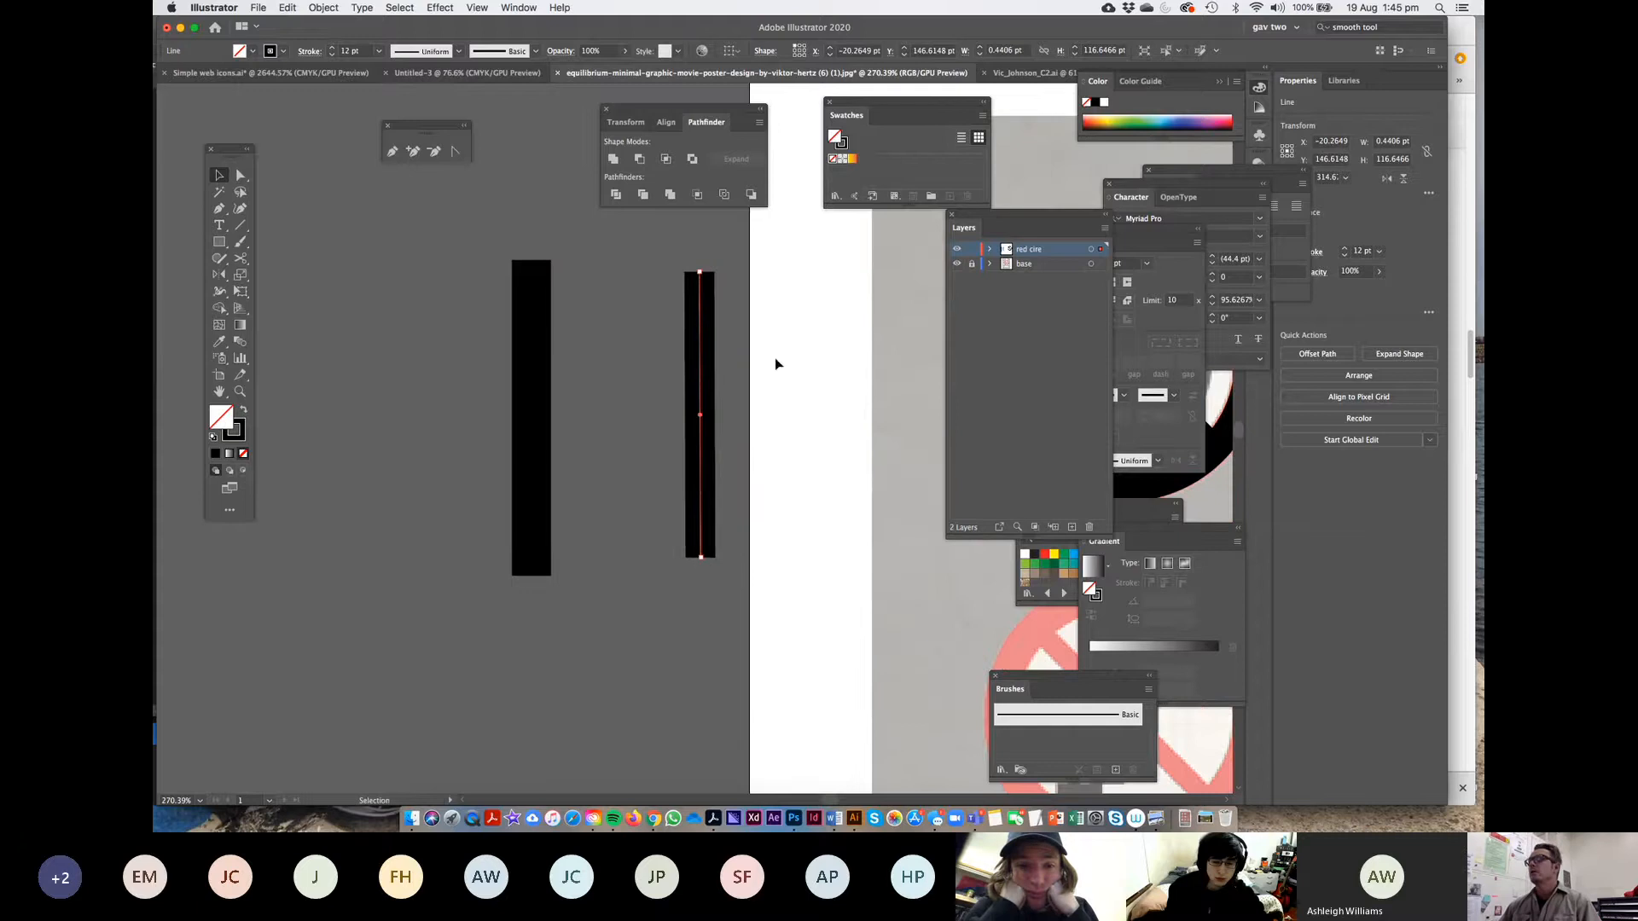
Set the vertical line's stroke weight to 17 pt and draw a horizontal line about 35 pt long branching from it towards the artboard
{"action": "left_click", "coordinate": [1345, 250]}
{"action": "left_click", "coordinate": [1344, 250]}
{"action": "left_click", "coordinate": [1345, 250]}
{"action": "left_click", "coordinate": [1345, 250]}
{"action": "left_click", "coordinate": [1345, 250]}
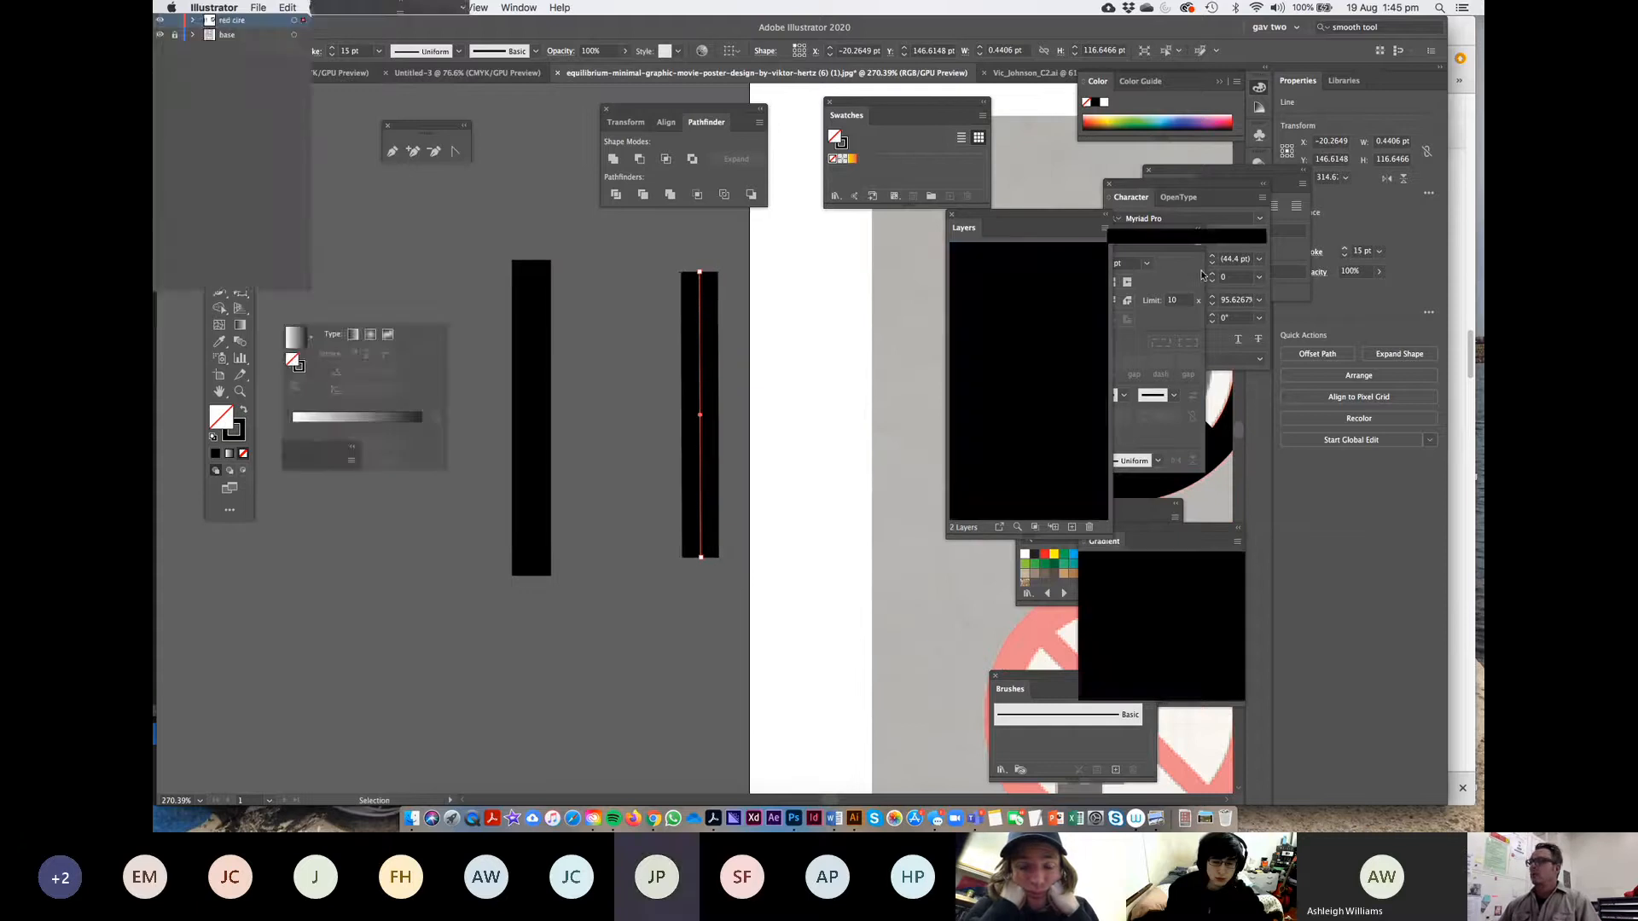
{"action": "left_click", "coordinate": [240, 225]}
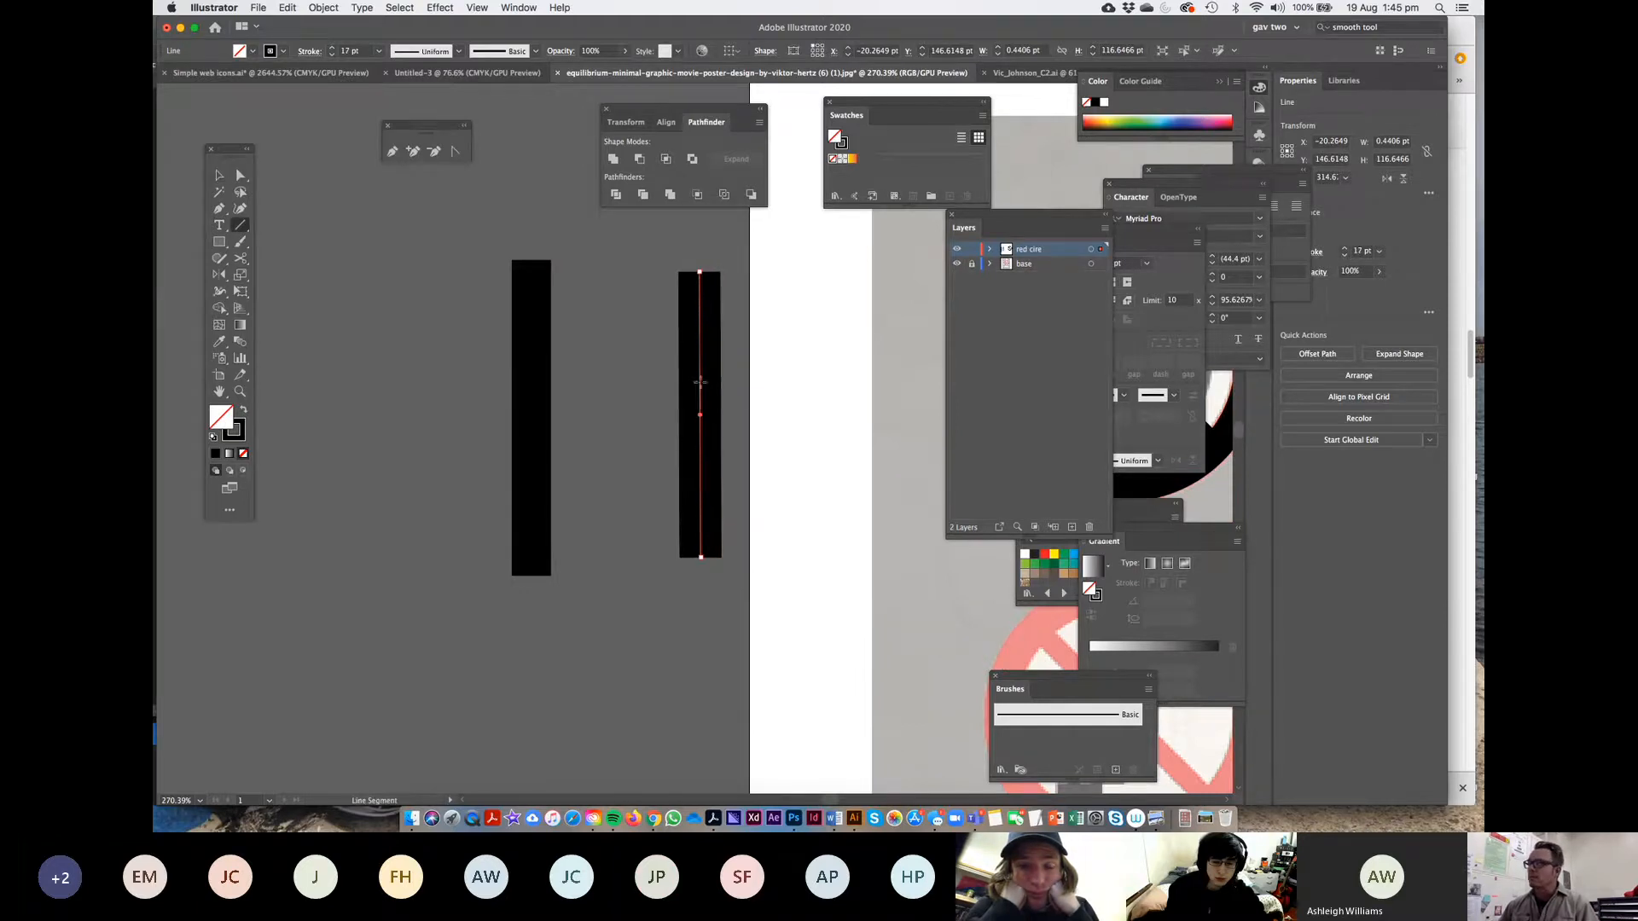
{"action": "left_click_drag", "start_coordinate": [699, 382], "coordinate": [785, 380]}
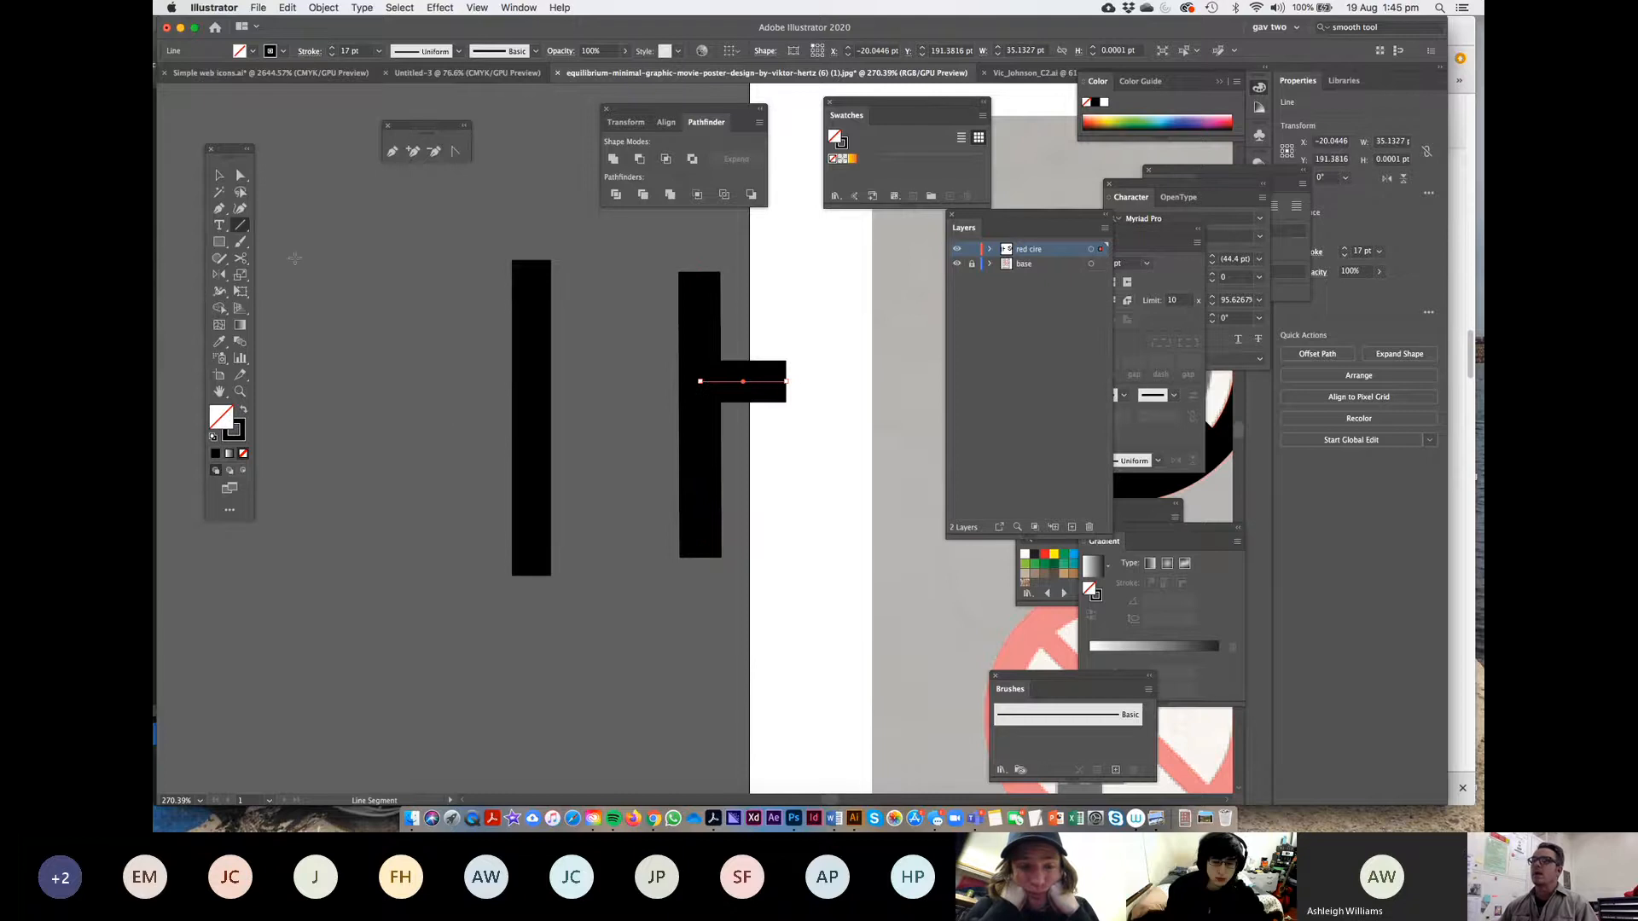
Draw a horizontal rectangle about 46 by 16 pt overlapping the tall rectangle's side, with a black fill and no stroke
{"action": "left_click", "coordinate": [219, 241]}
{"action": "mouse_move", "coordinate": [407, 374]}
{"action": "left_mouse_down"}
{"action": "mouse_move", "coordinate": [520, 395]}
{"action": "mouse_move", "coordinate": [521, 415]}
{"action": "left_mouse_up"}
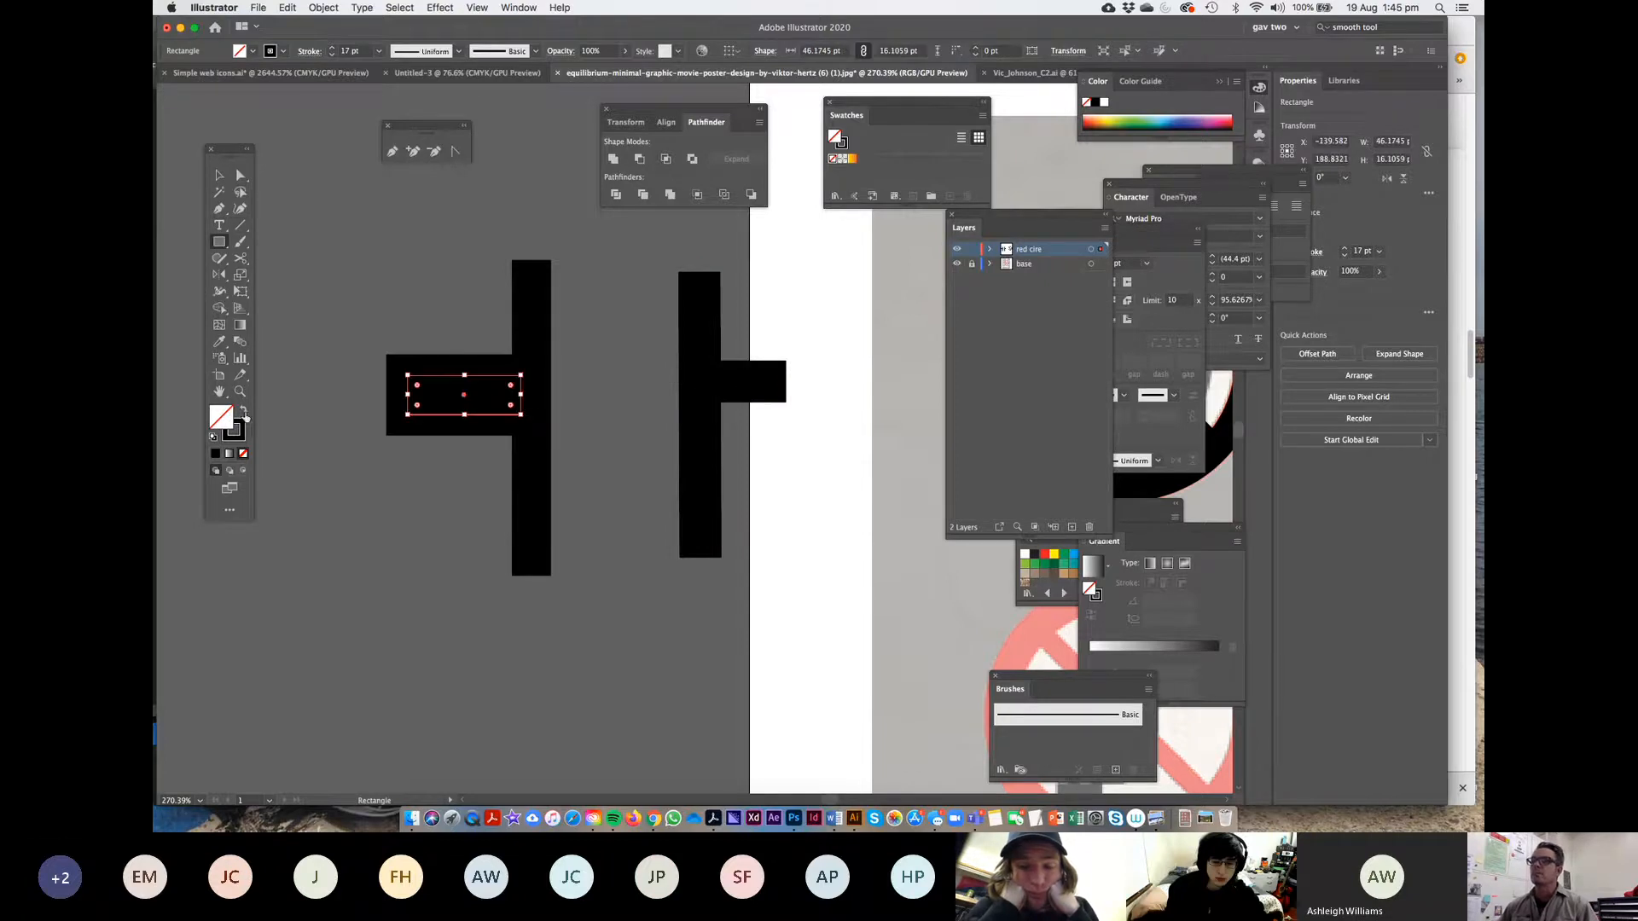
{"action": "left_click", "coordinate": [243, 410]}
{"action": "left_click", "coordinate": [219, 175]}
{"action": "left_click", "coordinate": [315, 195]}
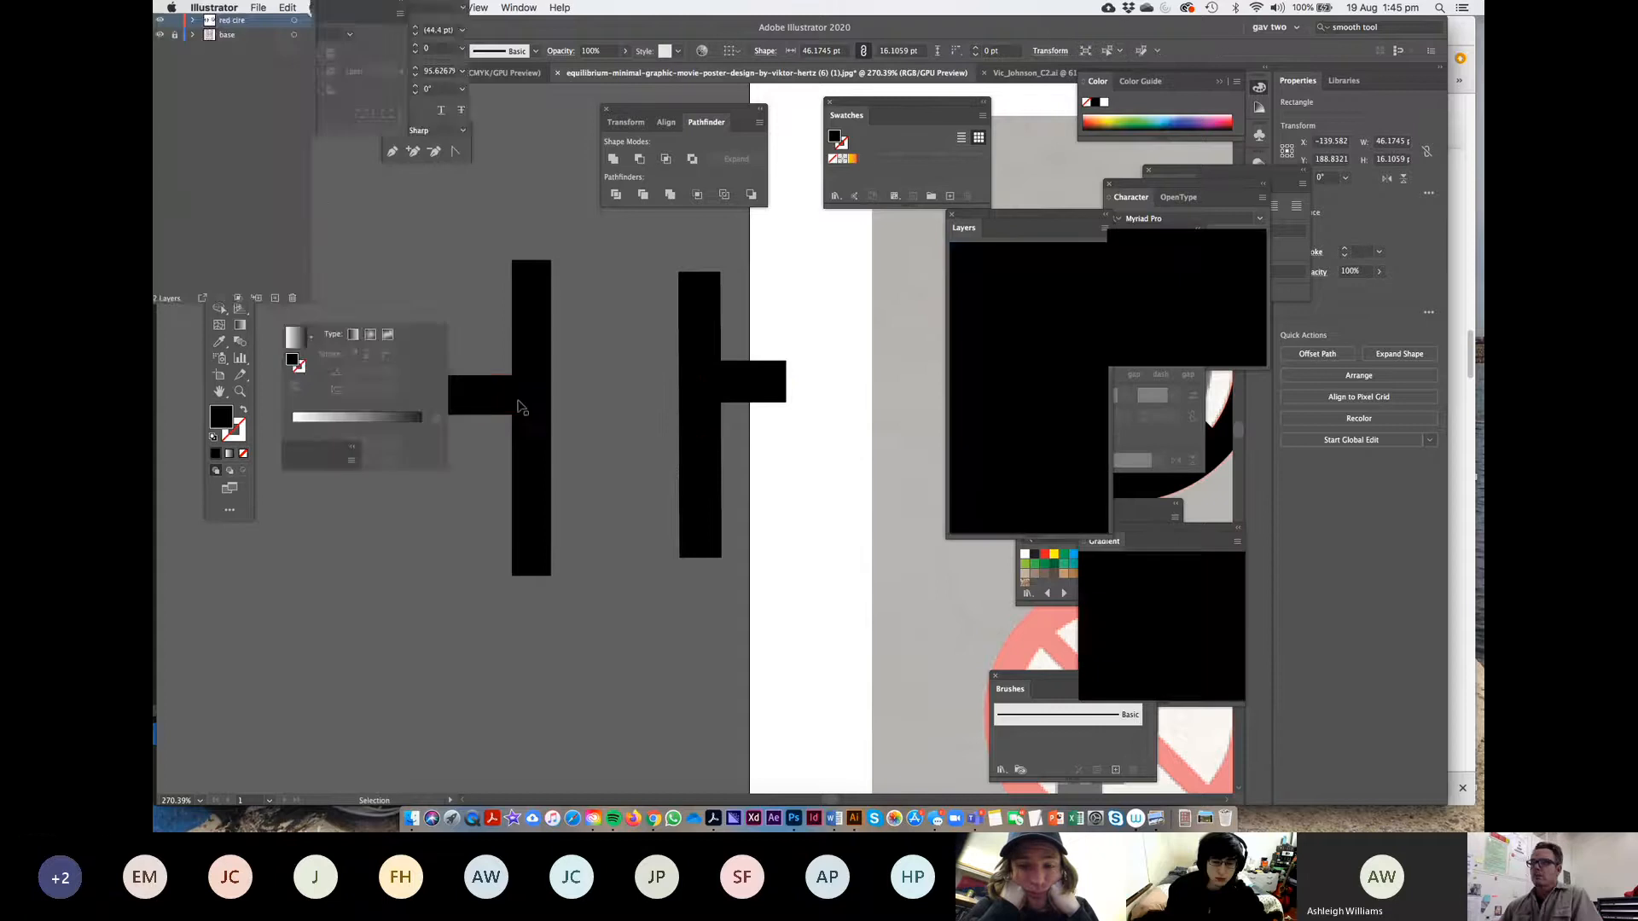
Unite the two overlapping black rectangles into a single shape with Pathfinder
{"action": "left_click", "coordinate": [452, 393]}
{"action": "left_click", "coordinate": [531, 342]}
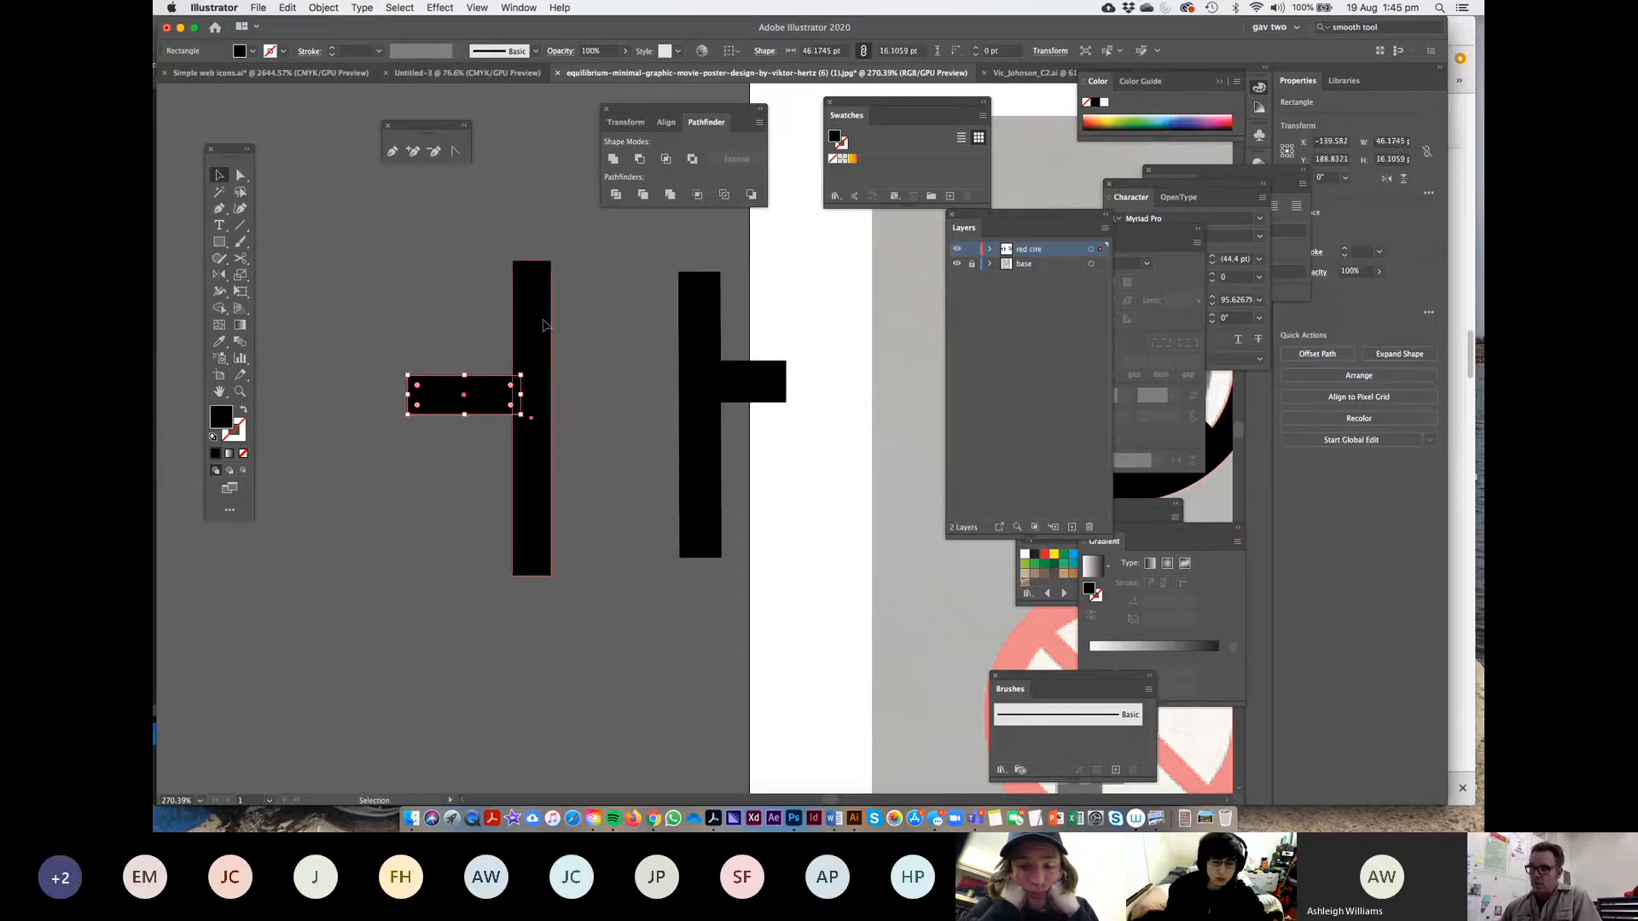
{"action": "left_click", "coordinate": [701, 340]}
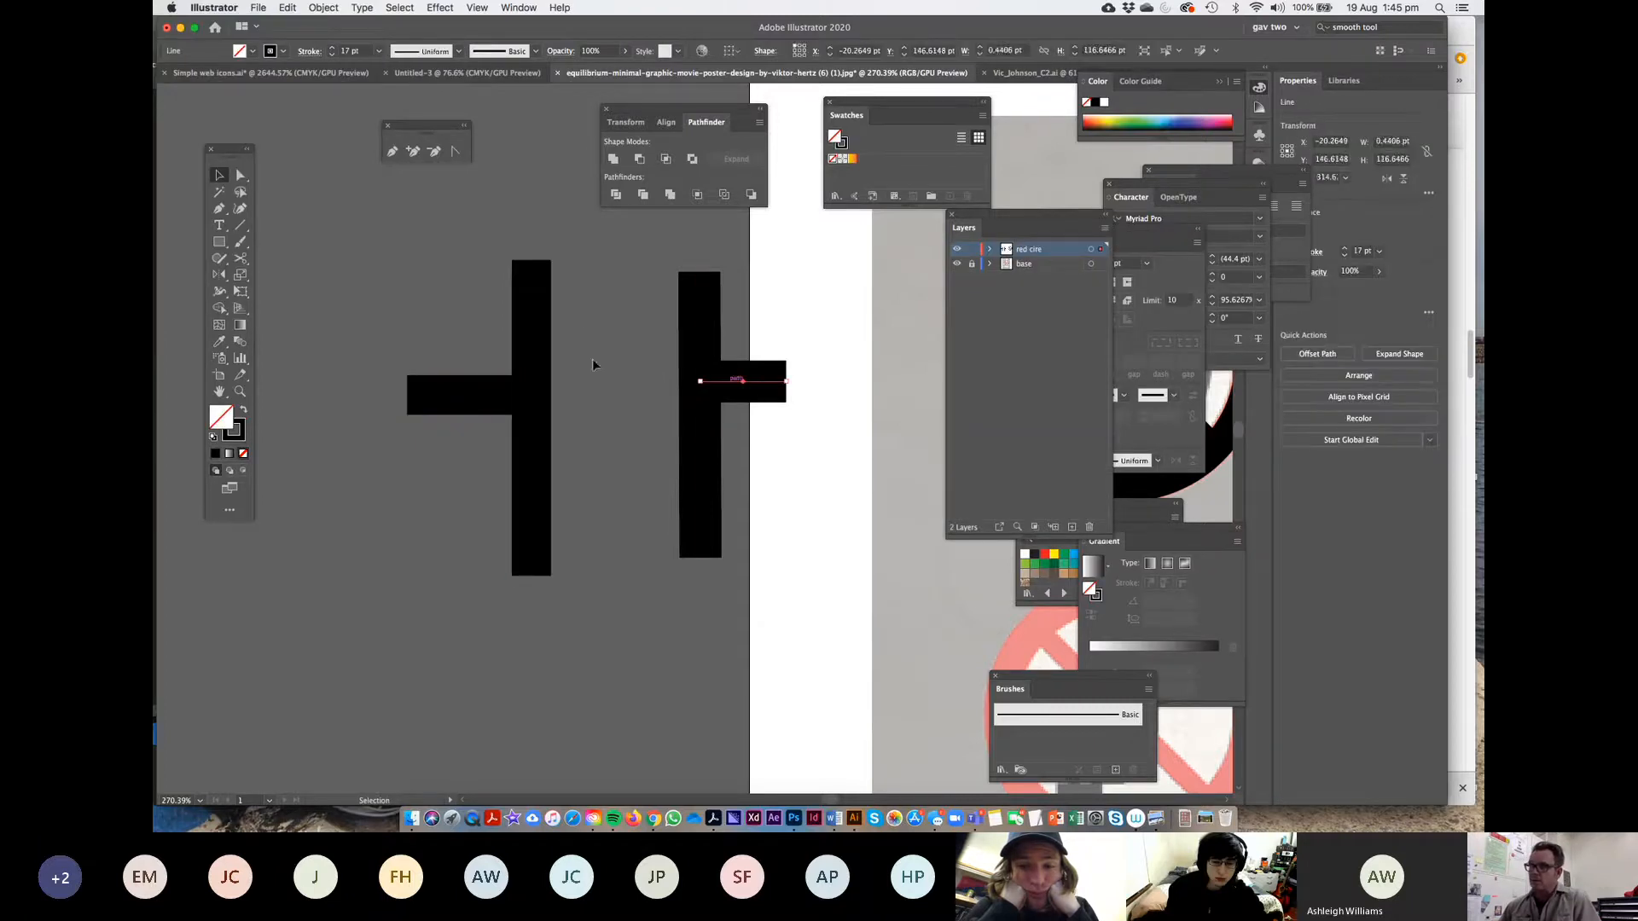
{"action": "left_click", "coordinate": [411, 331]}
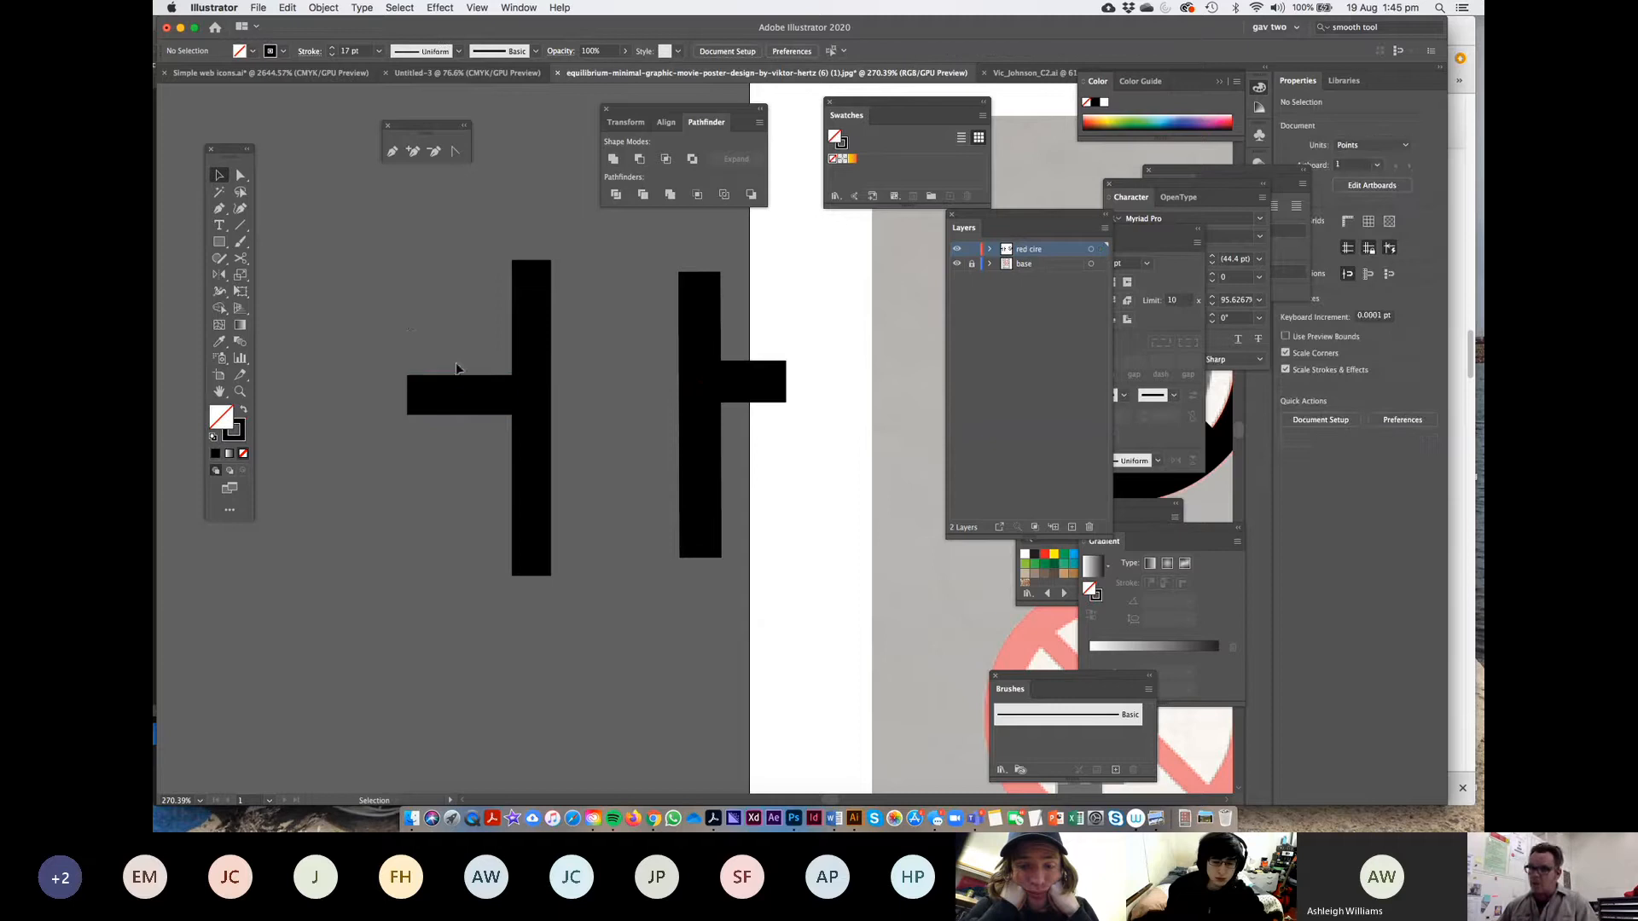
{"action": "left_click_drag", "start_coordinate": [456, 369], "coordinate": [559, 452]}
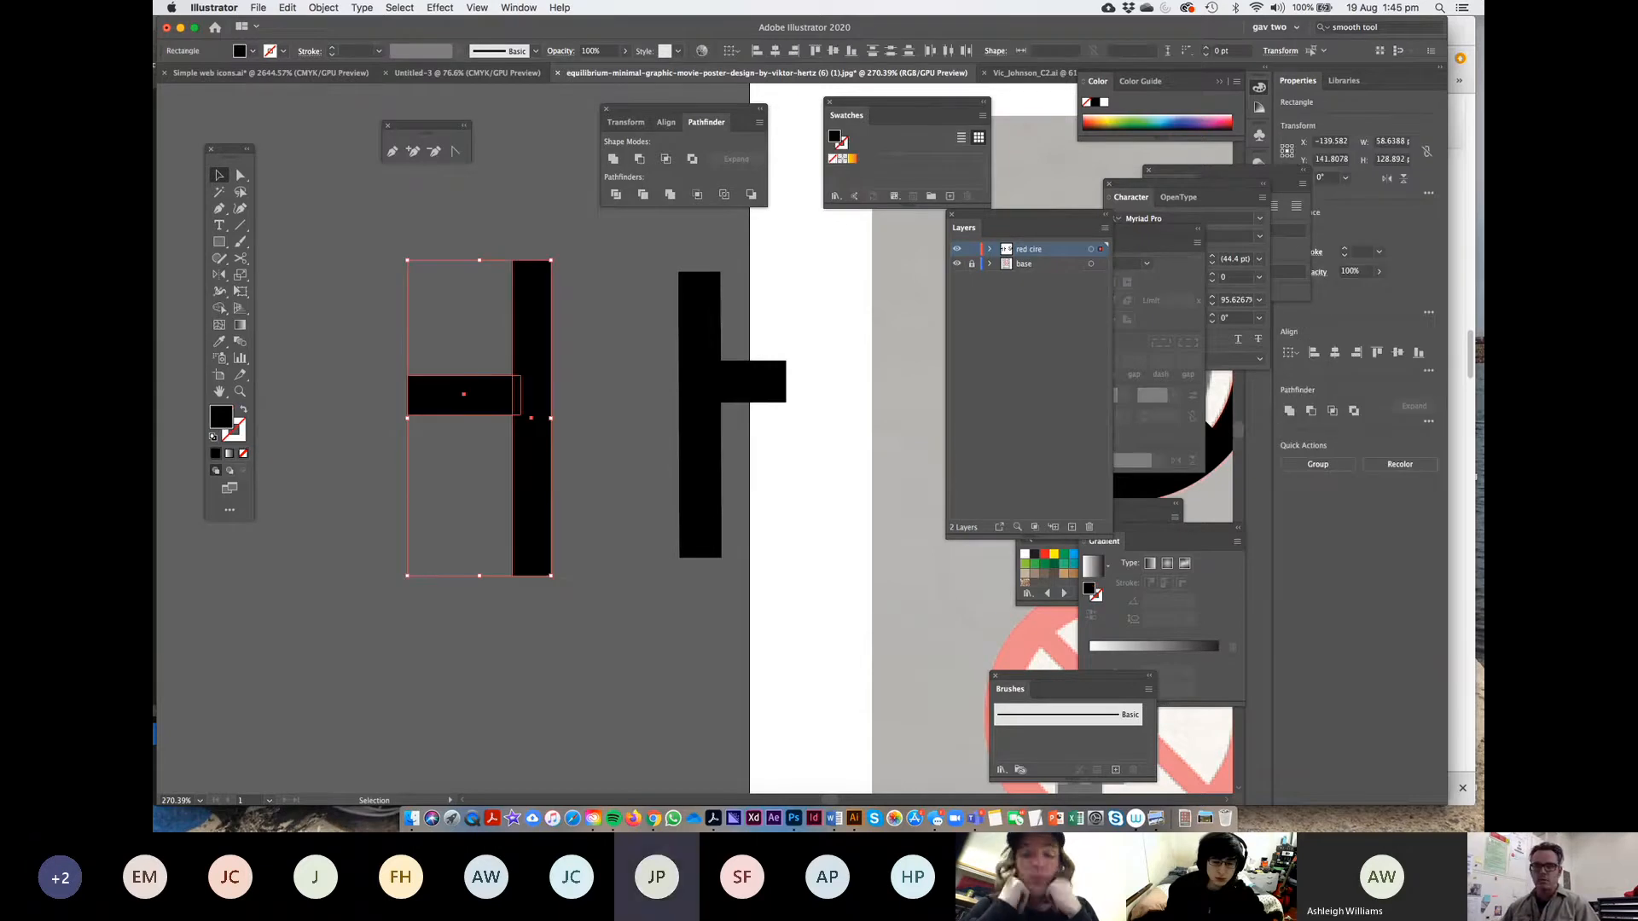
{"action": "key", "text": "super+Tab"}
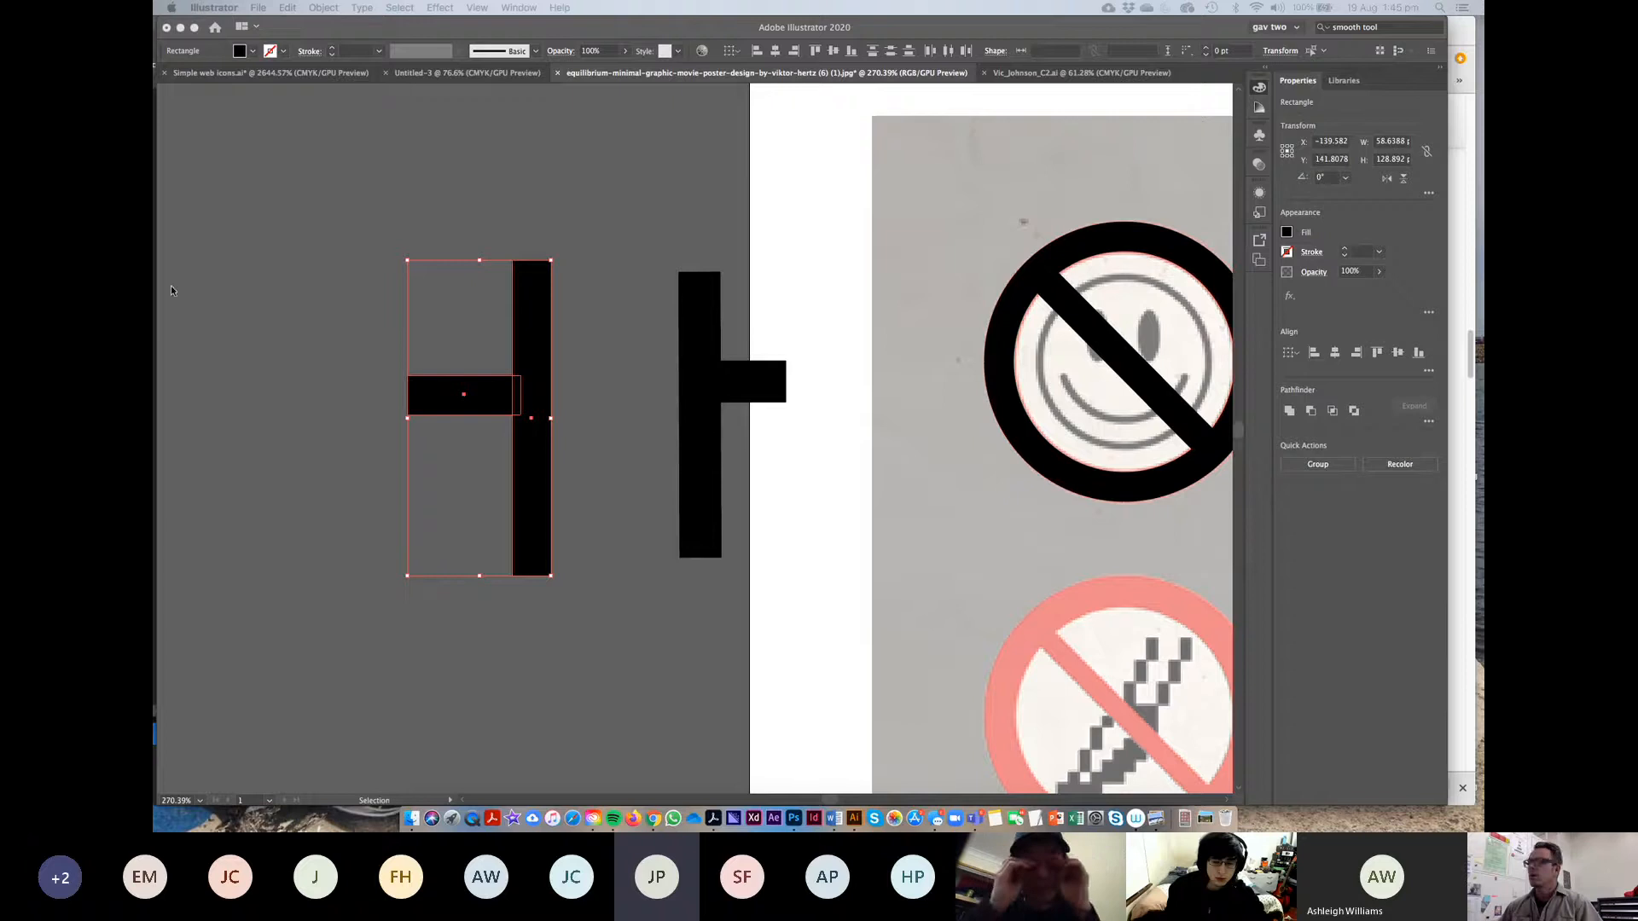
{"action": "key", "text": "super+Tab"}
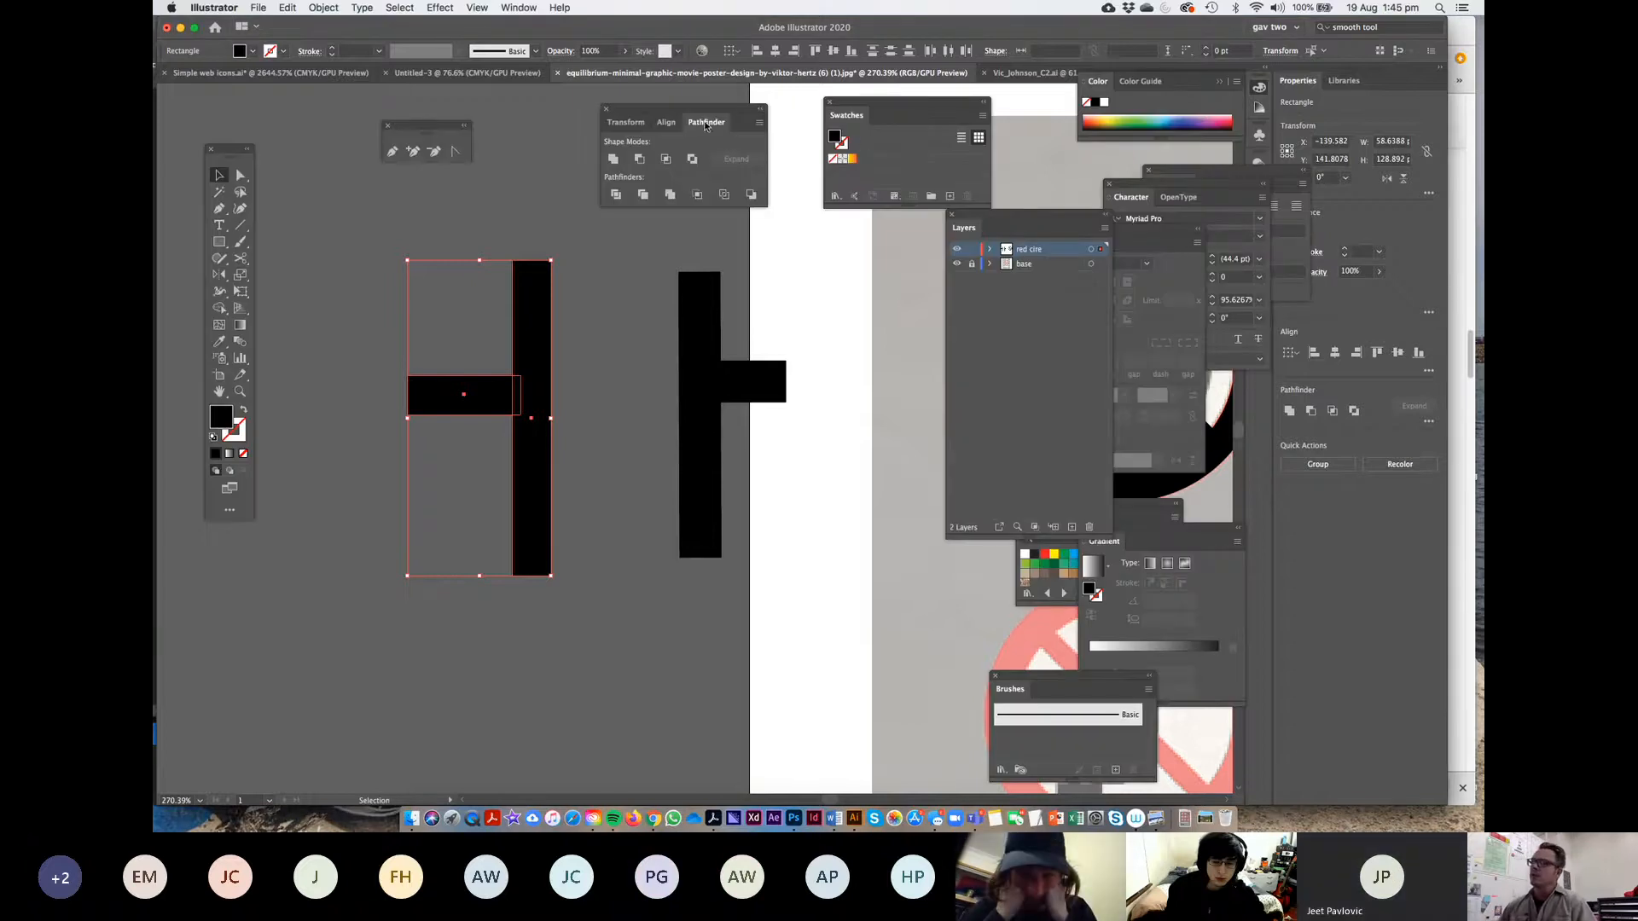
{"action": "left_click", "coordinate": [613, 159]}
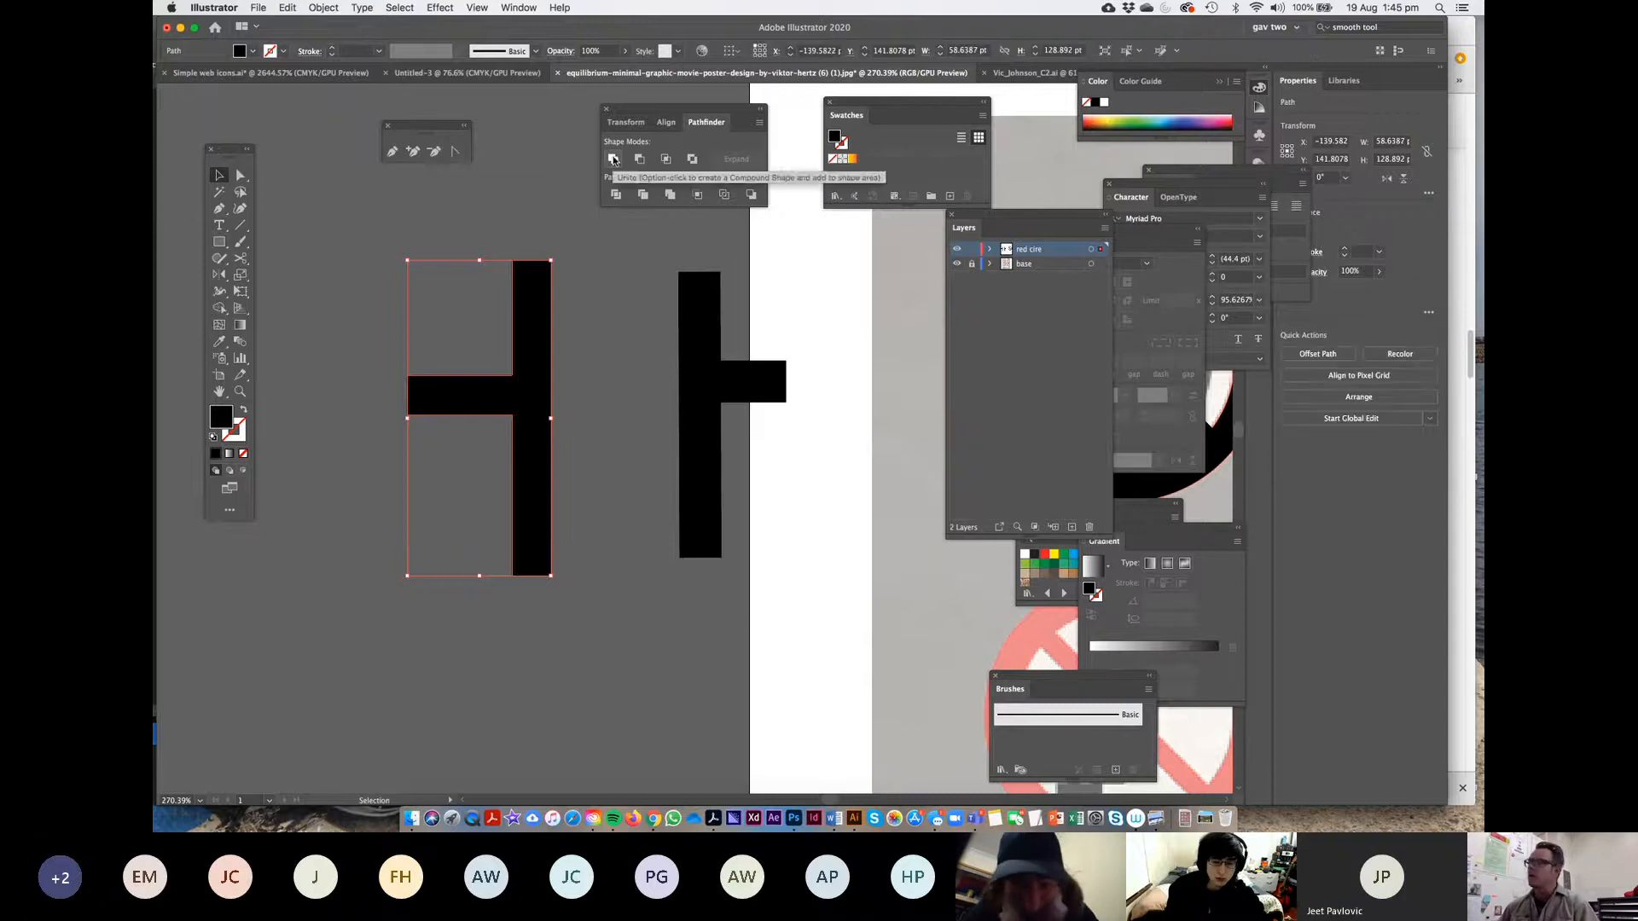
Fill the united black T-shape with the yellow-to-orange gradient from the Print swatches
{"action": "left_click", "coordinate": [1048, 590]}
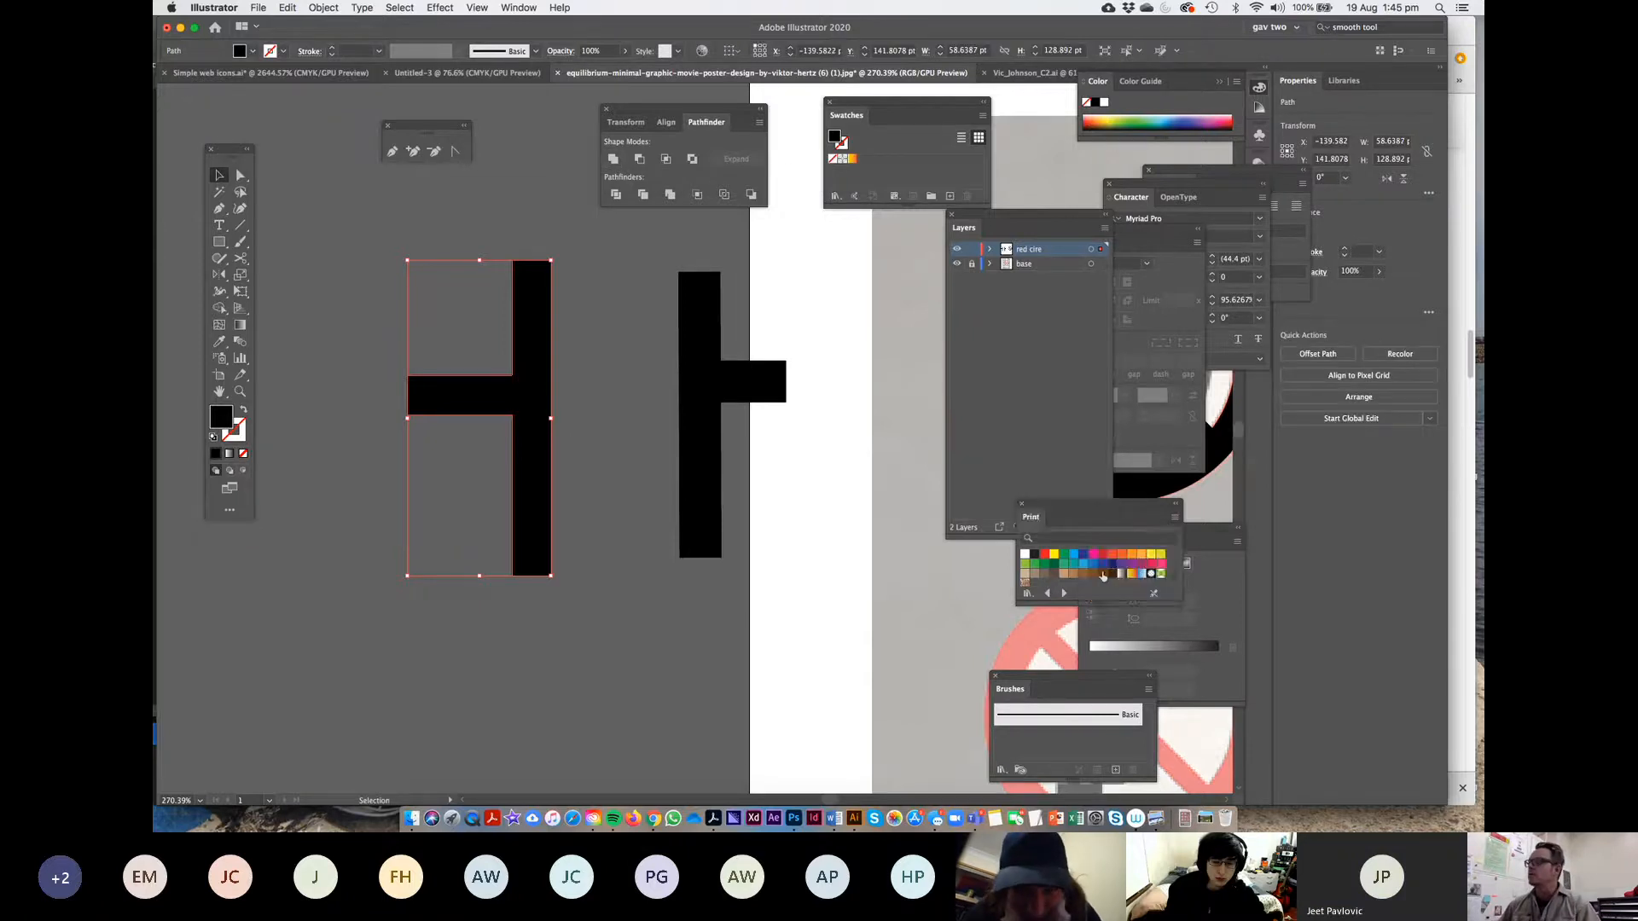
{"action": "left_click", "coordinate": [1131, 574]}
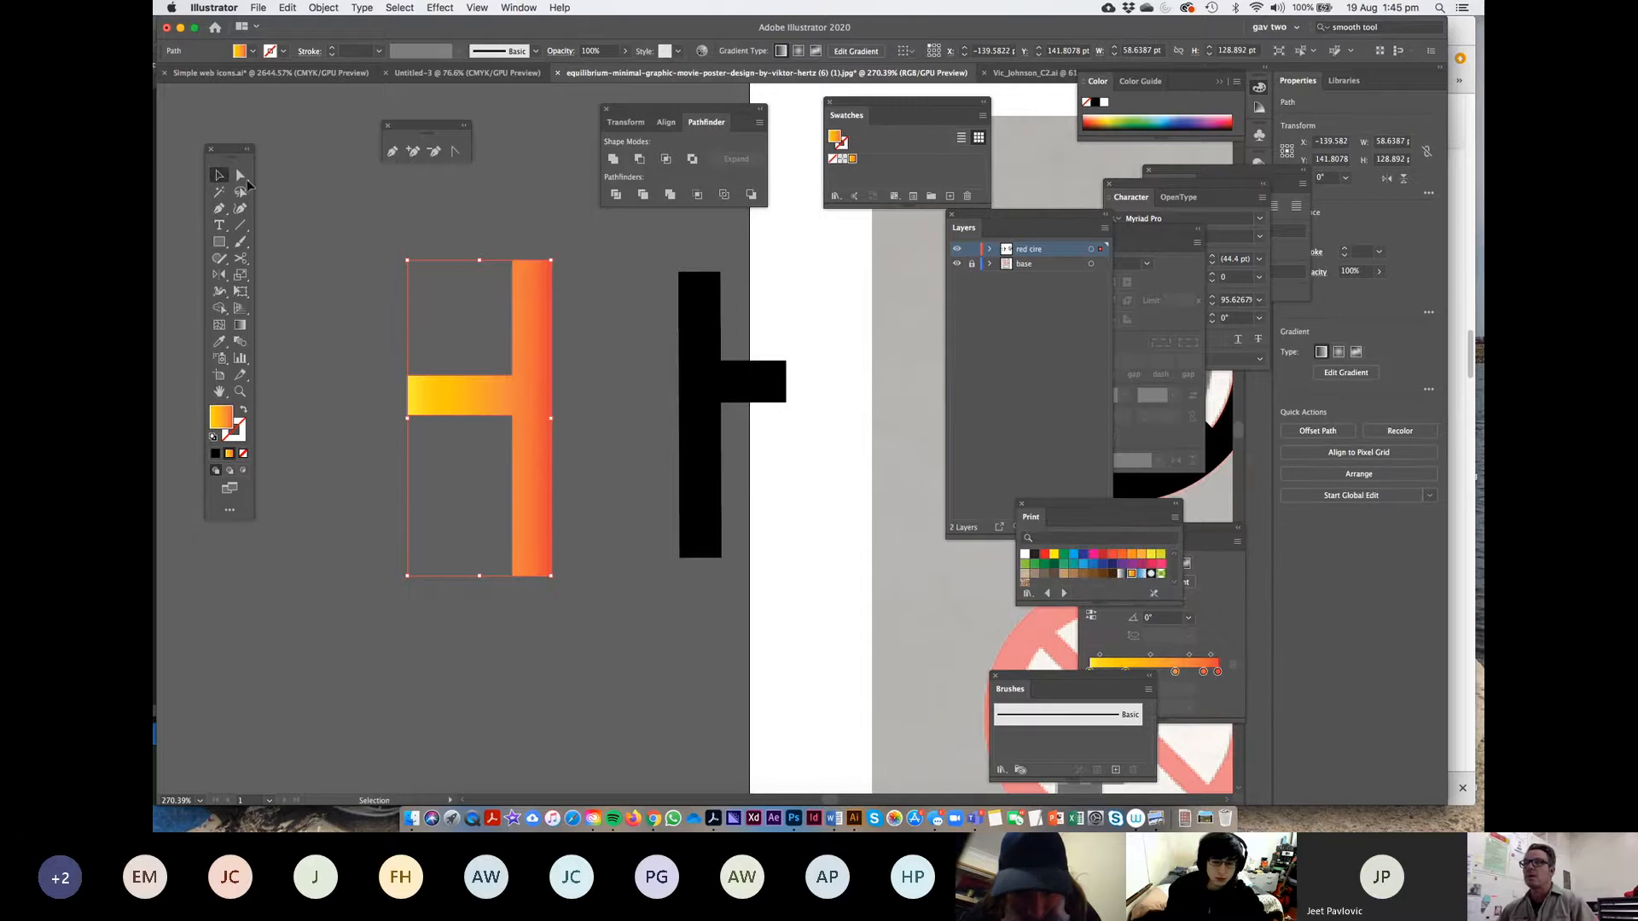
Try to unite the two black stroked lines beside the artboard with Pathfinder
{"action": "left_click", "coordinate": [755, 383]}
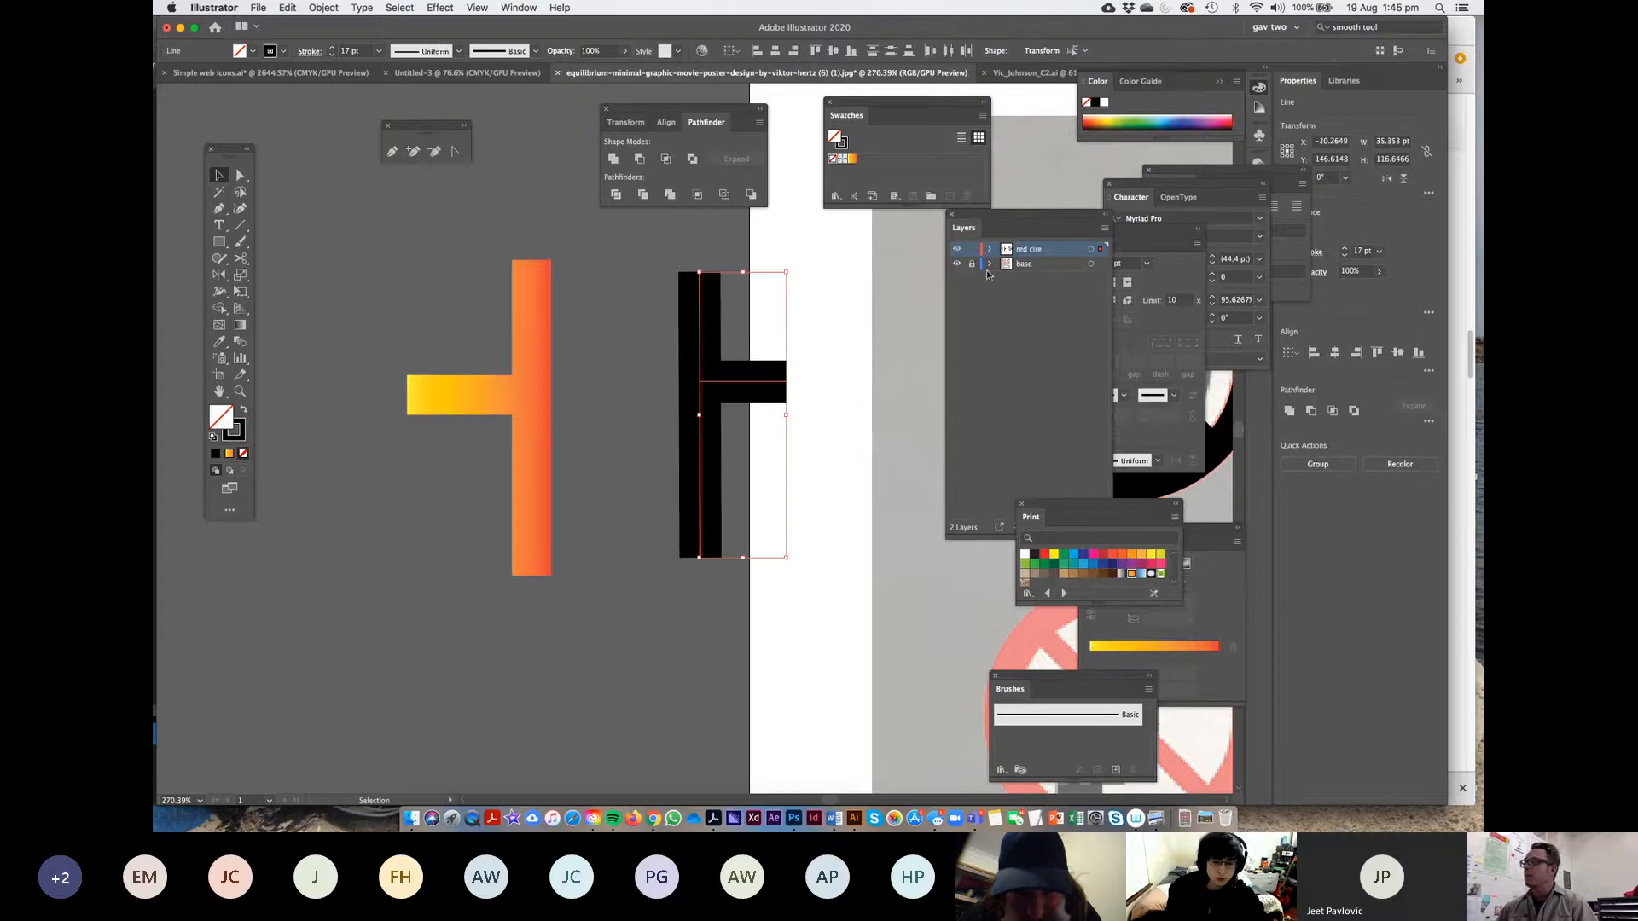
{"action": "left_click", "coordinate": [613, 160]}
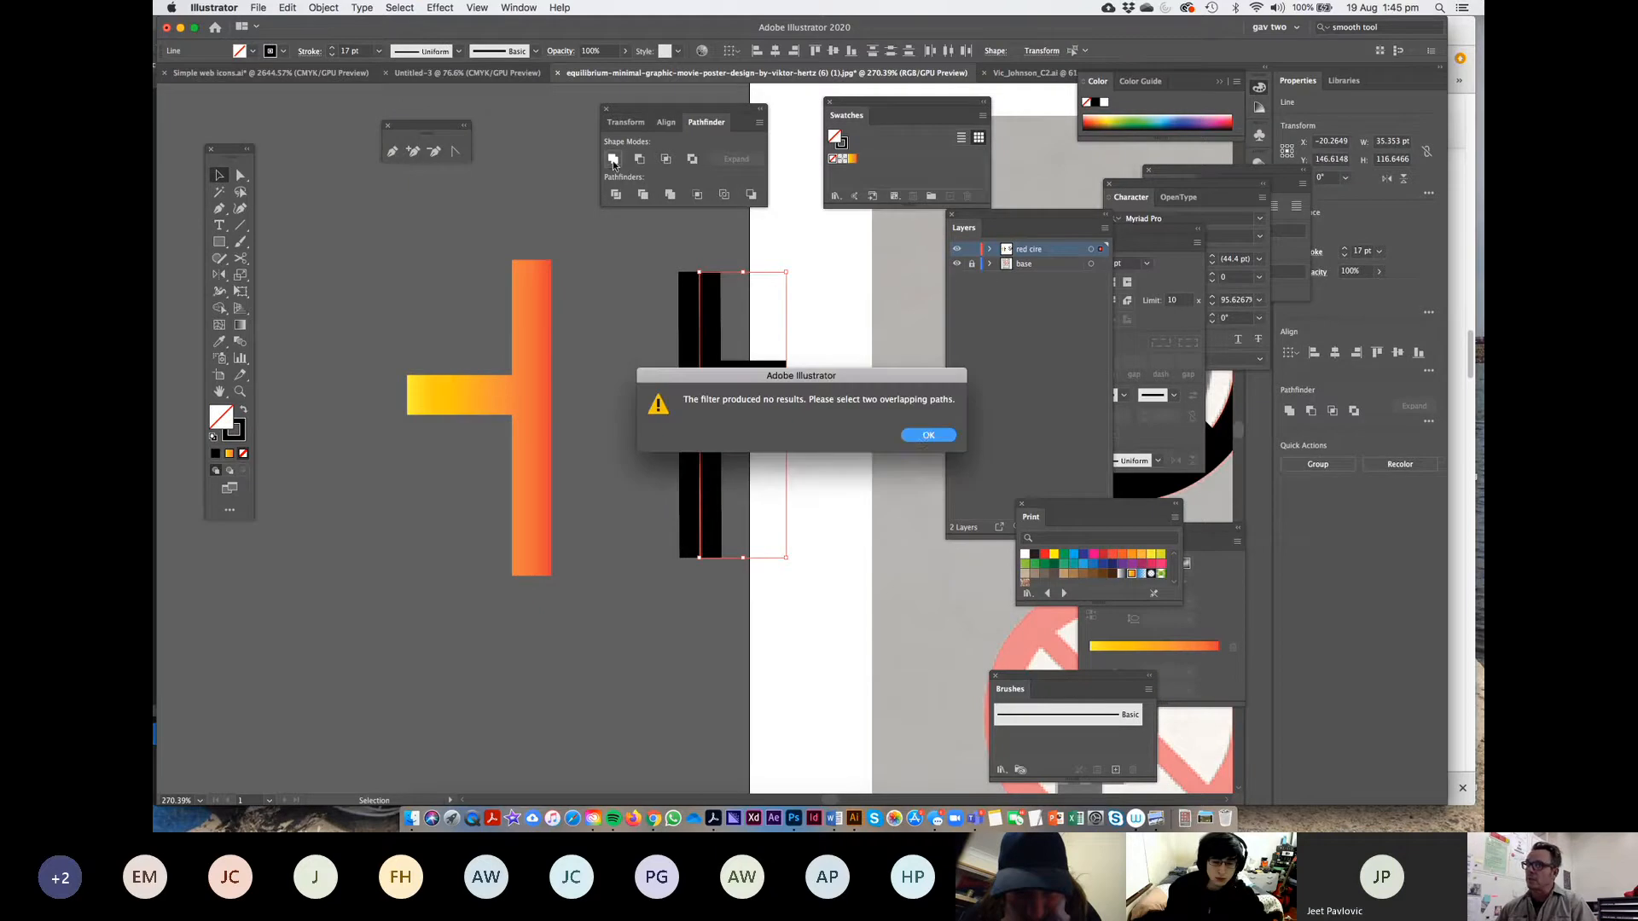
{"action": "left_click", "coordinate": [928, 436]}
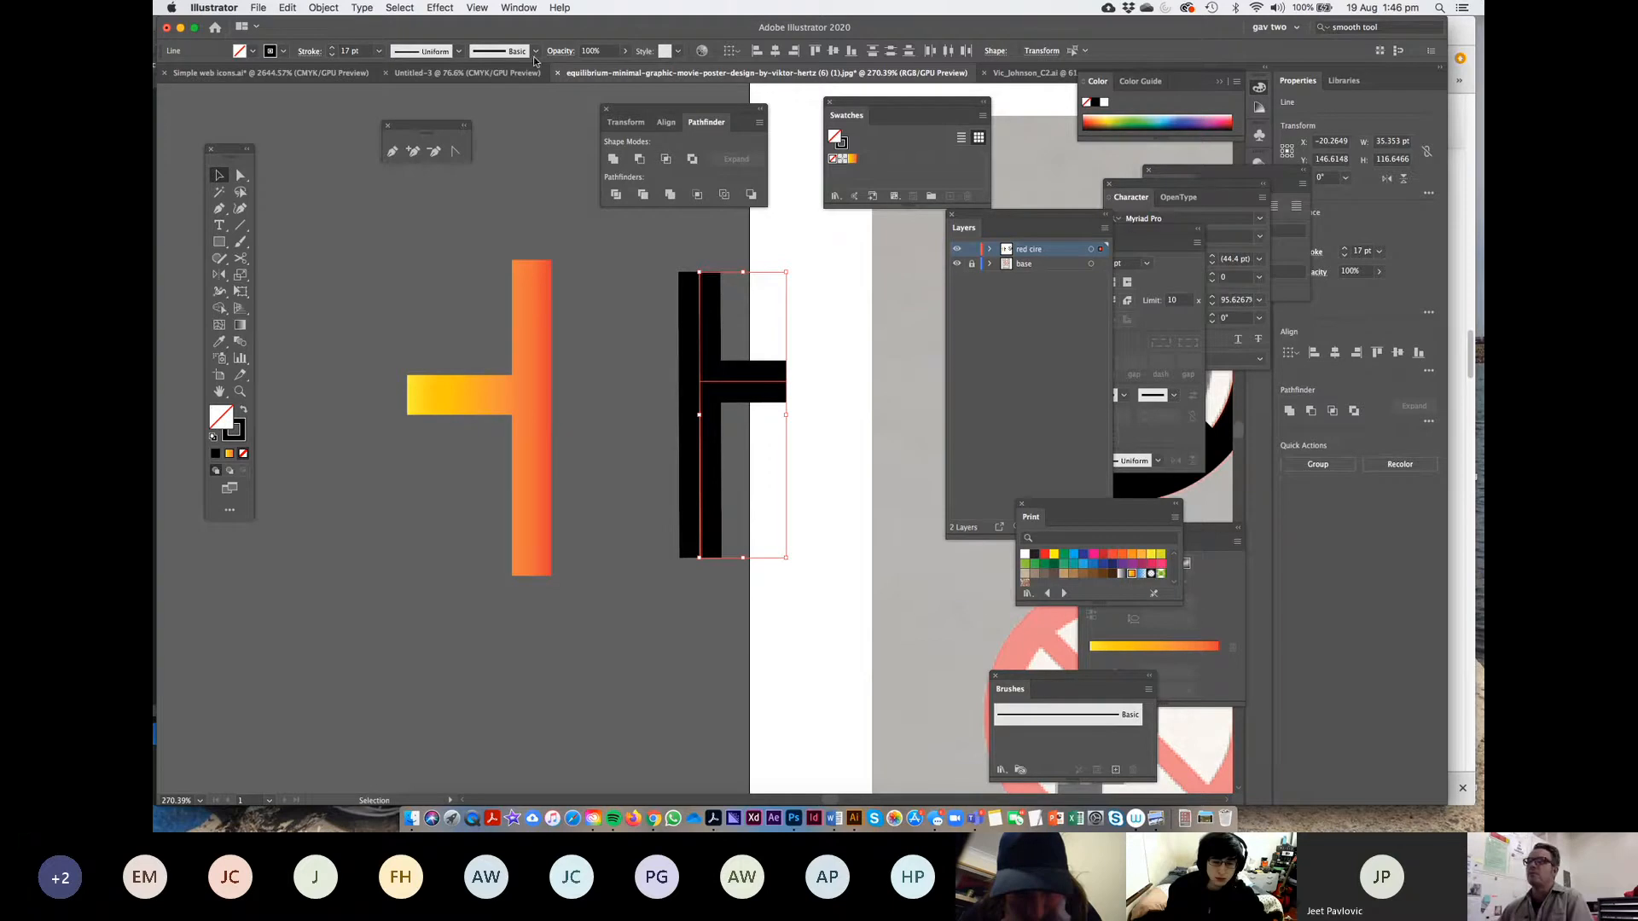
Expand the fill and stroke of the two black lines and unite the resulting shapes with Pathfinder
{"action": "left_click", "coordinate": [323, 8]}
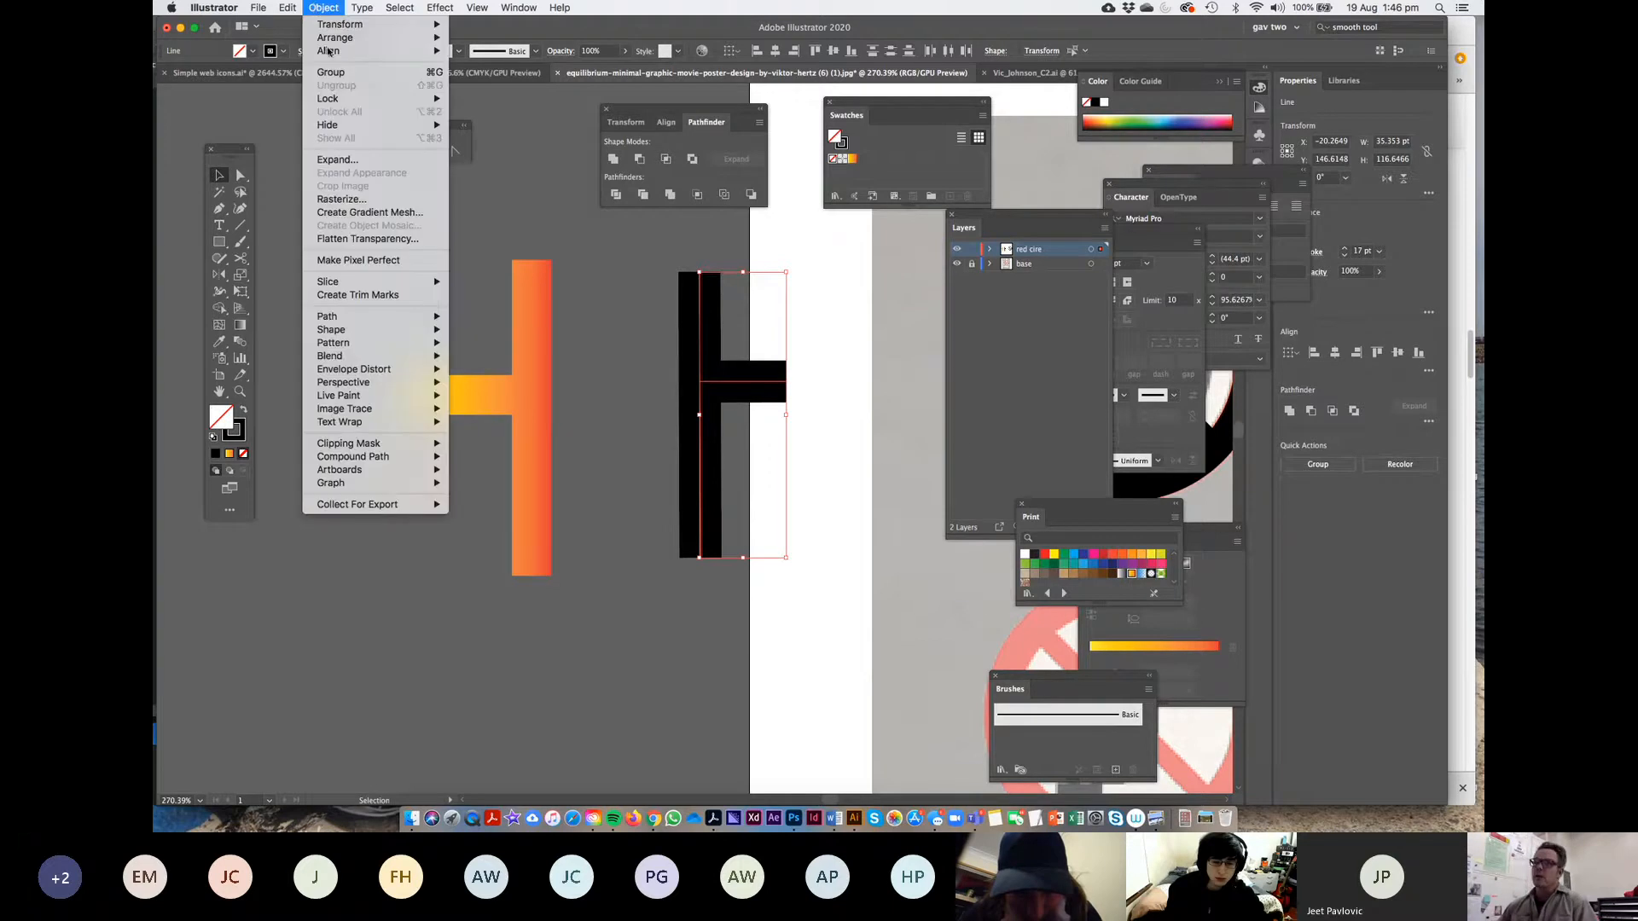
{"action": "left_click", "coordinate": [341, 160]}
{"action": "left_click", "coordinate": [351, 271]}
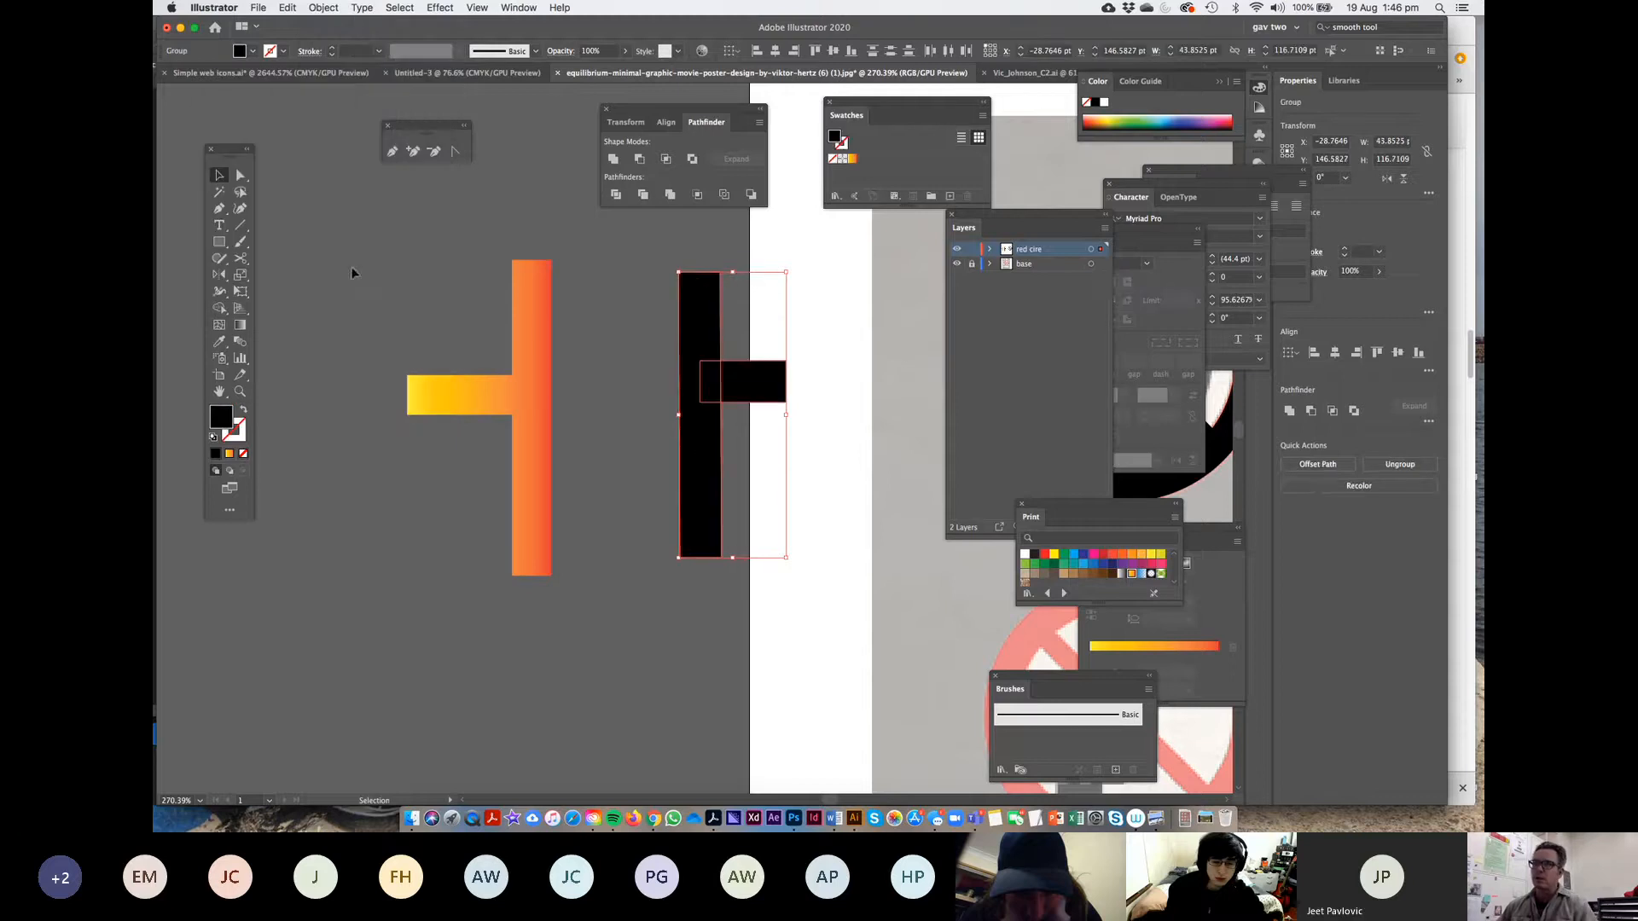
{"action": "left_click", "coordinate": [1290, 413]}
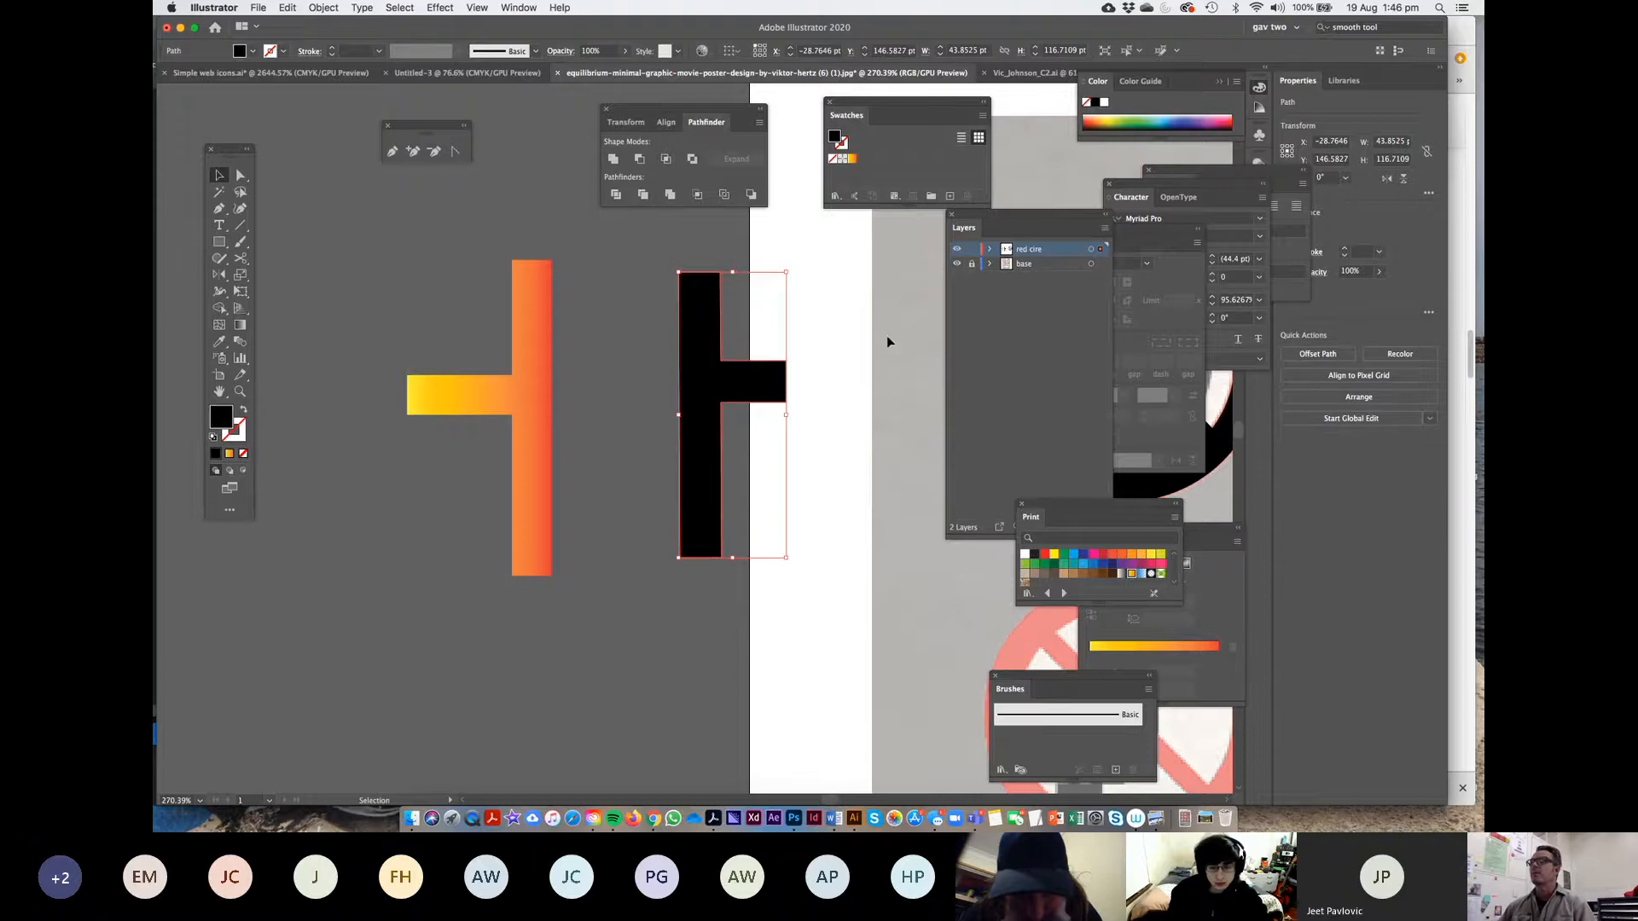
Expand the fill and stroke of the smiley icon's black circle and diagonal line, and unite them into one shape
{"action": "scroll", "coordinate": [887, 341], "scroll_direction": "right", "scroll_amount": 10}
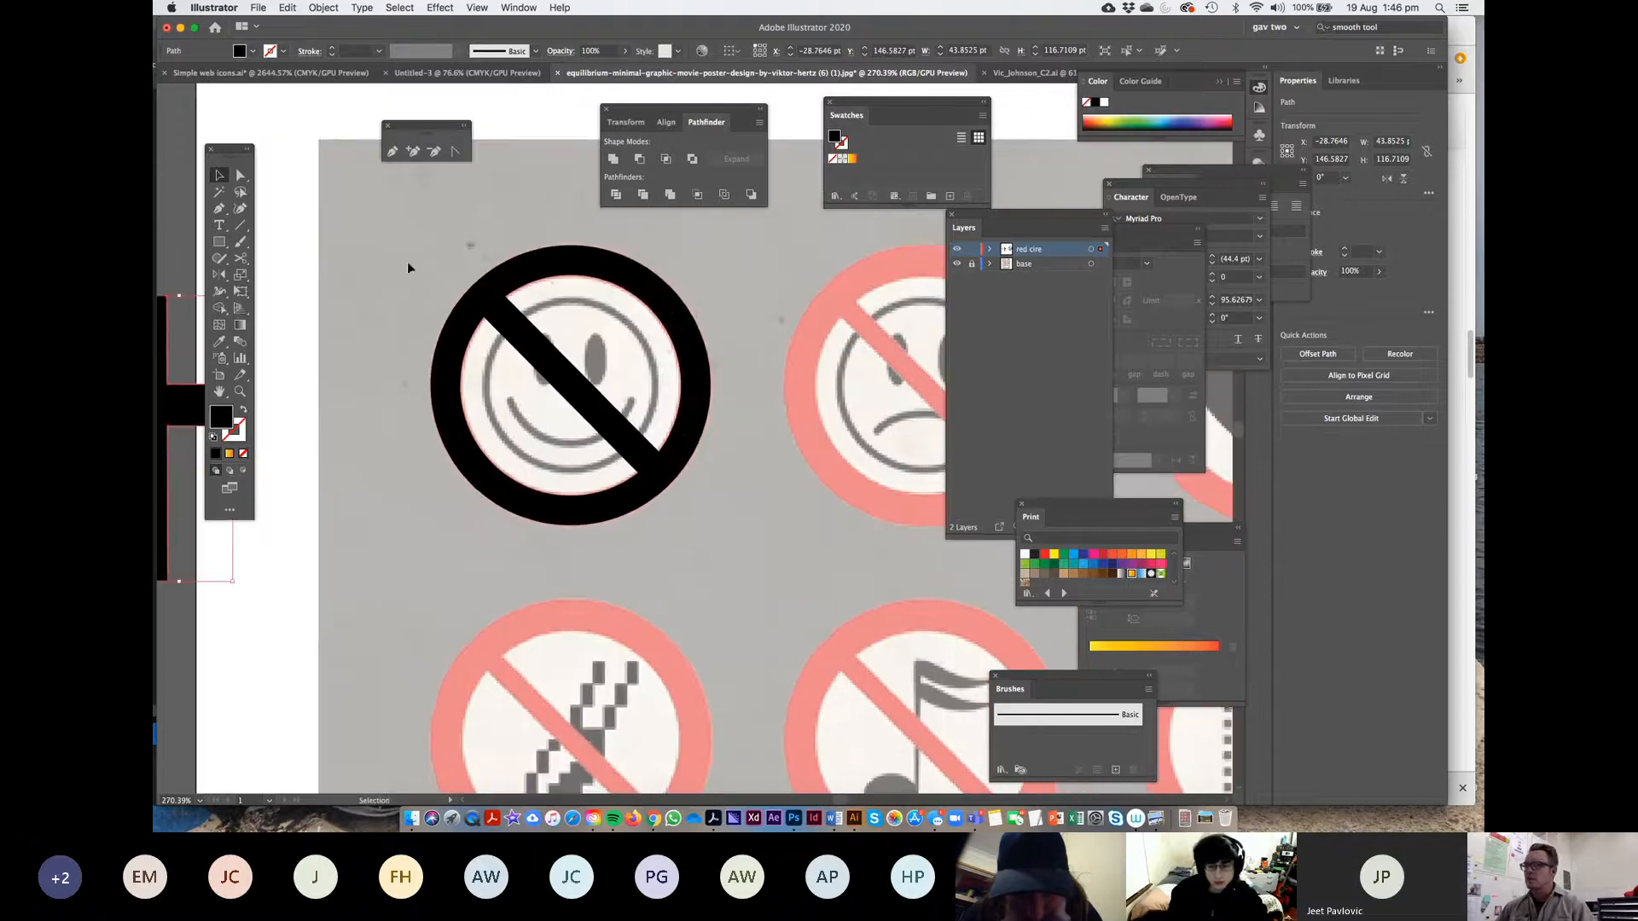
{"action": "left_click", "coordinate": [609, 418]}
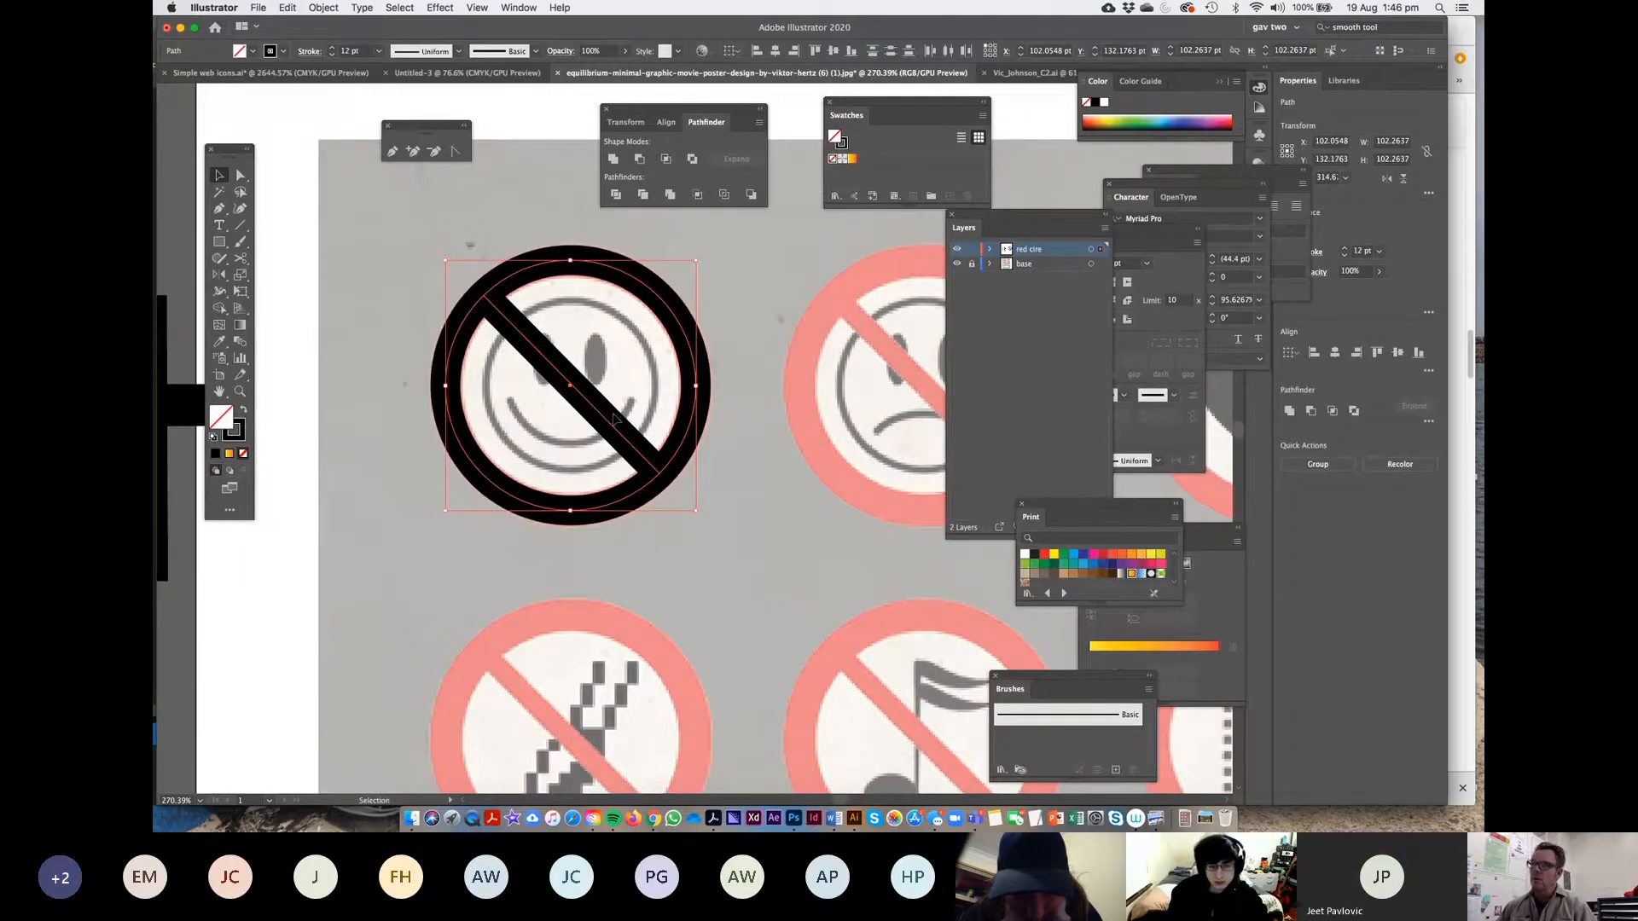
{"action": "left_click", "coordinate": [323, 8]}
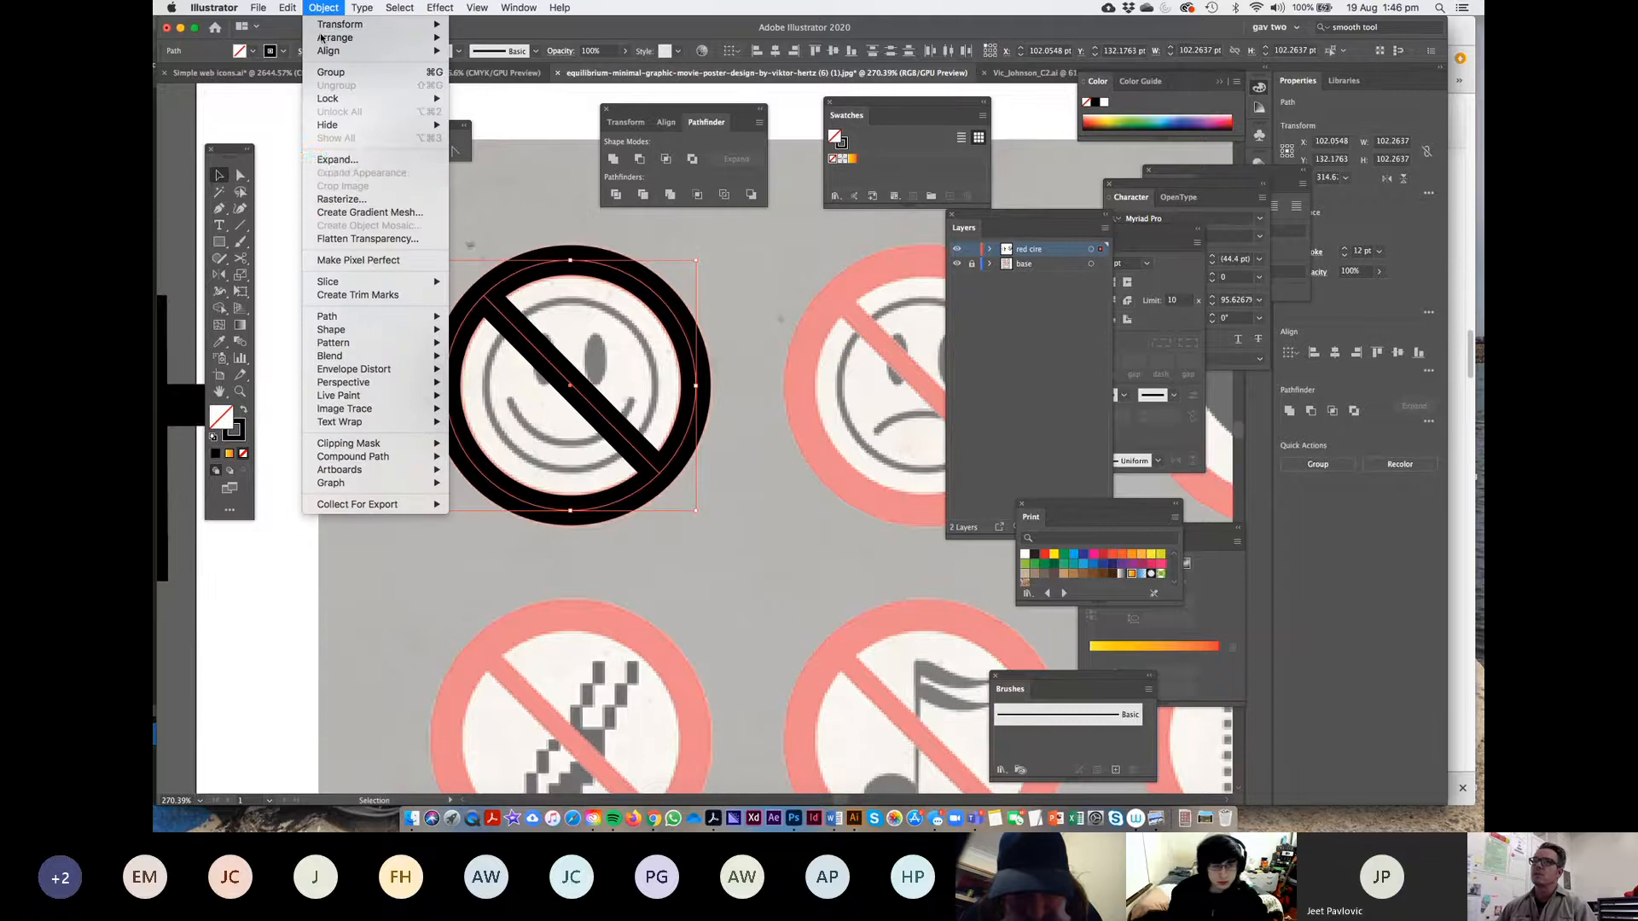
{"action": "left_click", "coordinate": [334, 160]}
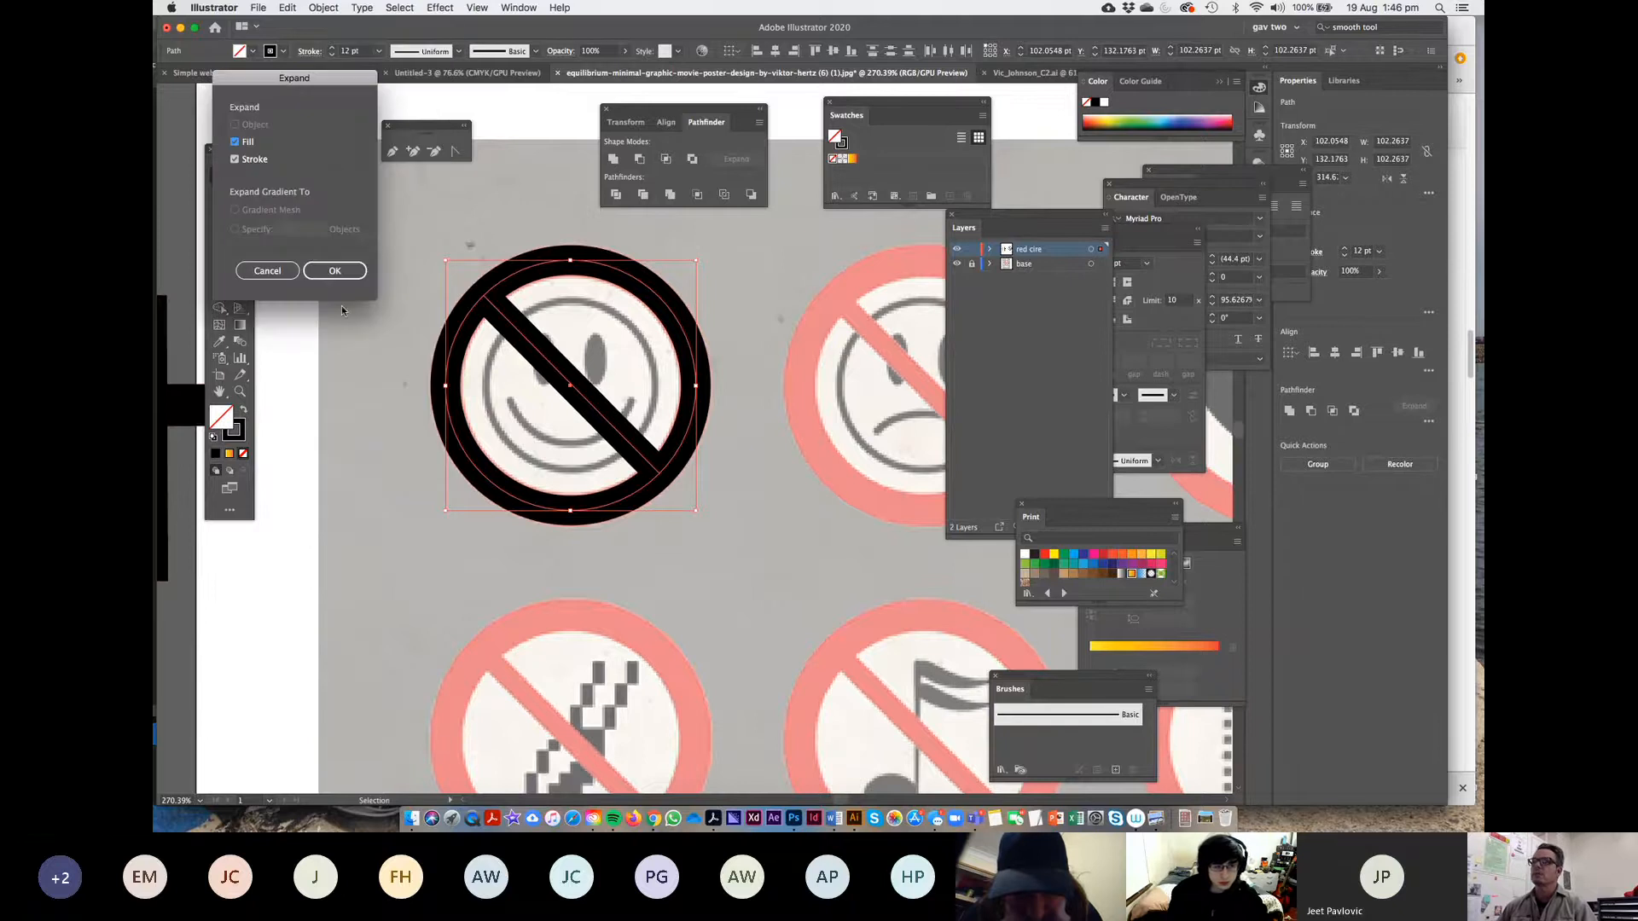
{"action": "left_click", "coordinate": [340, 269]}
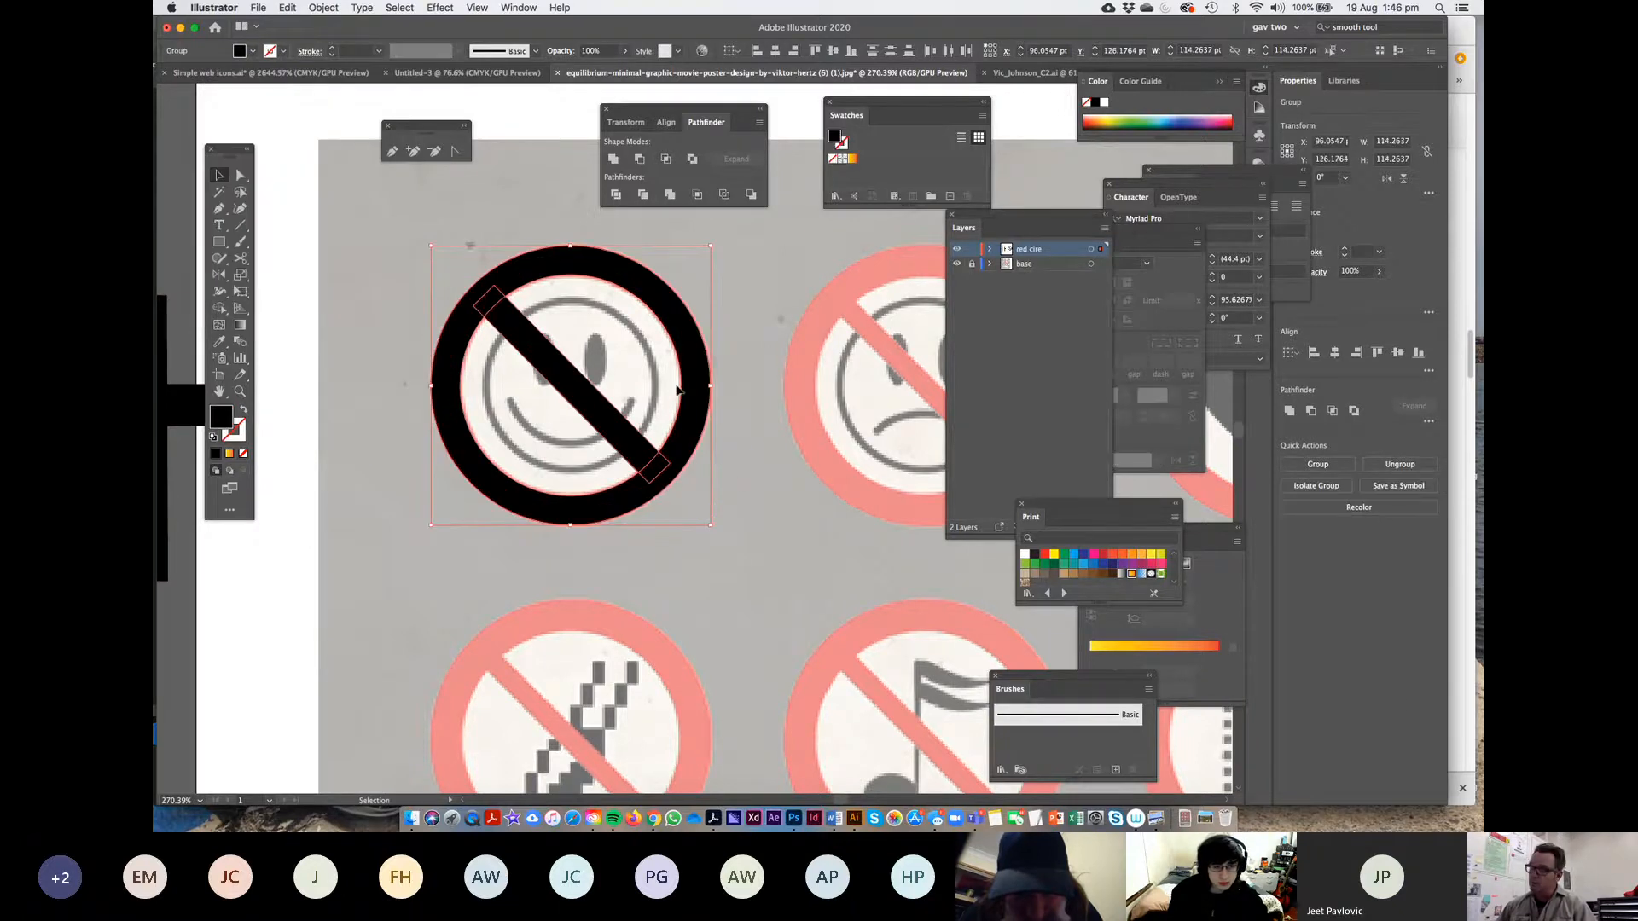
{"action": "left_click", "coordinate": [1289, 412]}
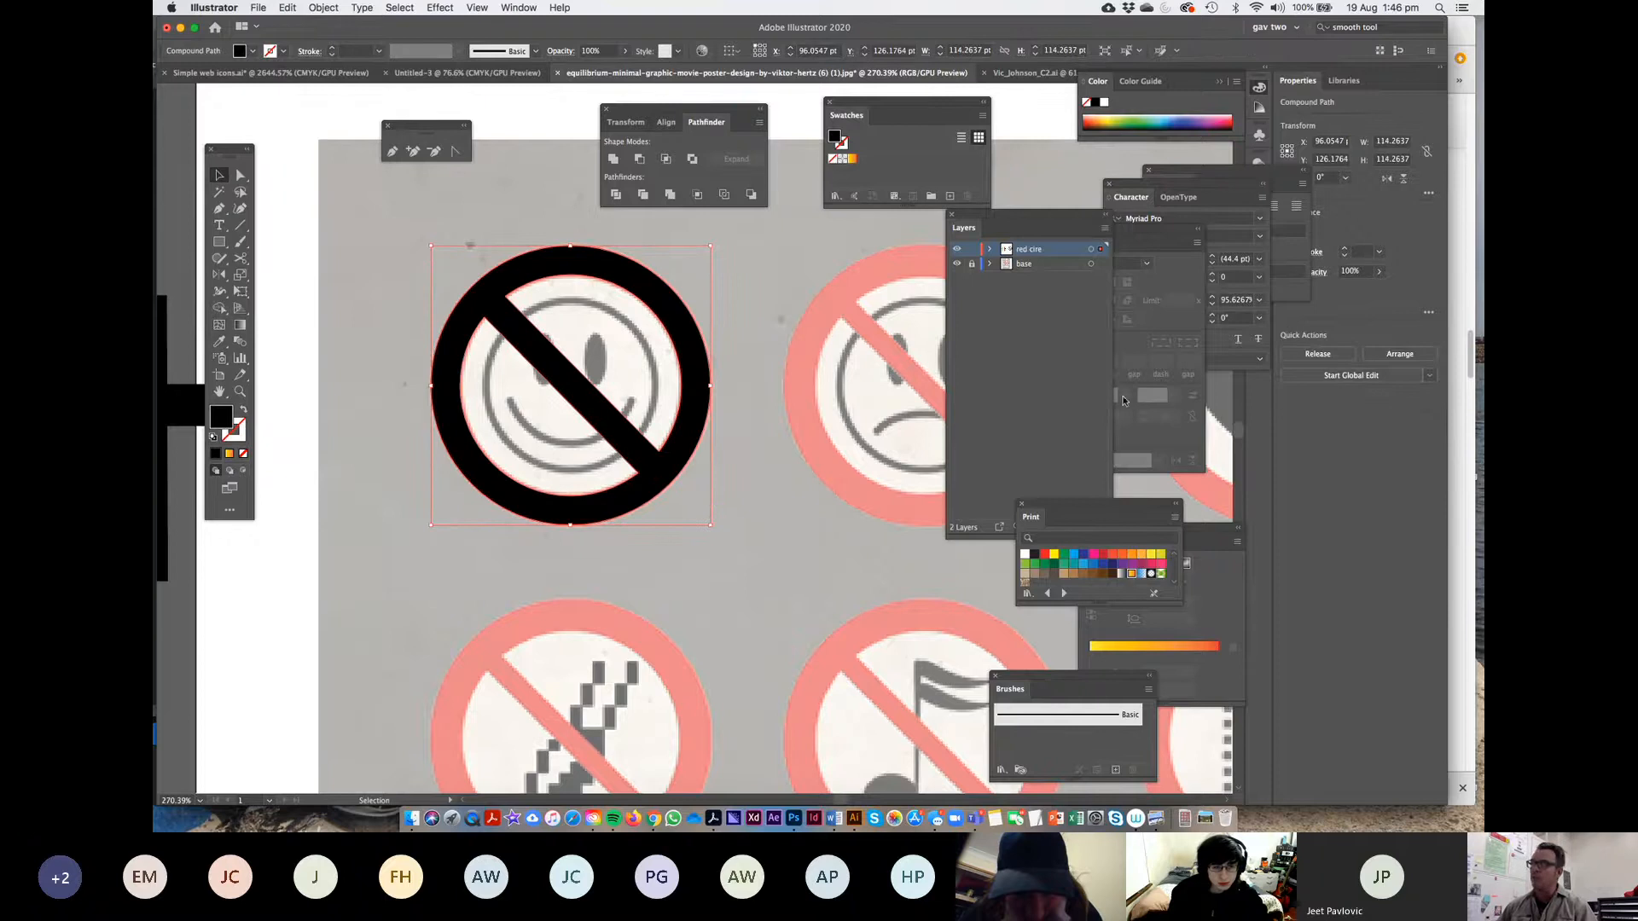
Try solid and gradient swatches, including blue and yellow-to-orange, on the united prohibition sign and finish with a red fill
{"action": "left_click", "coordinate": [1044, 555]}
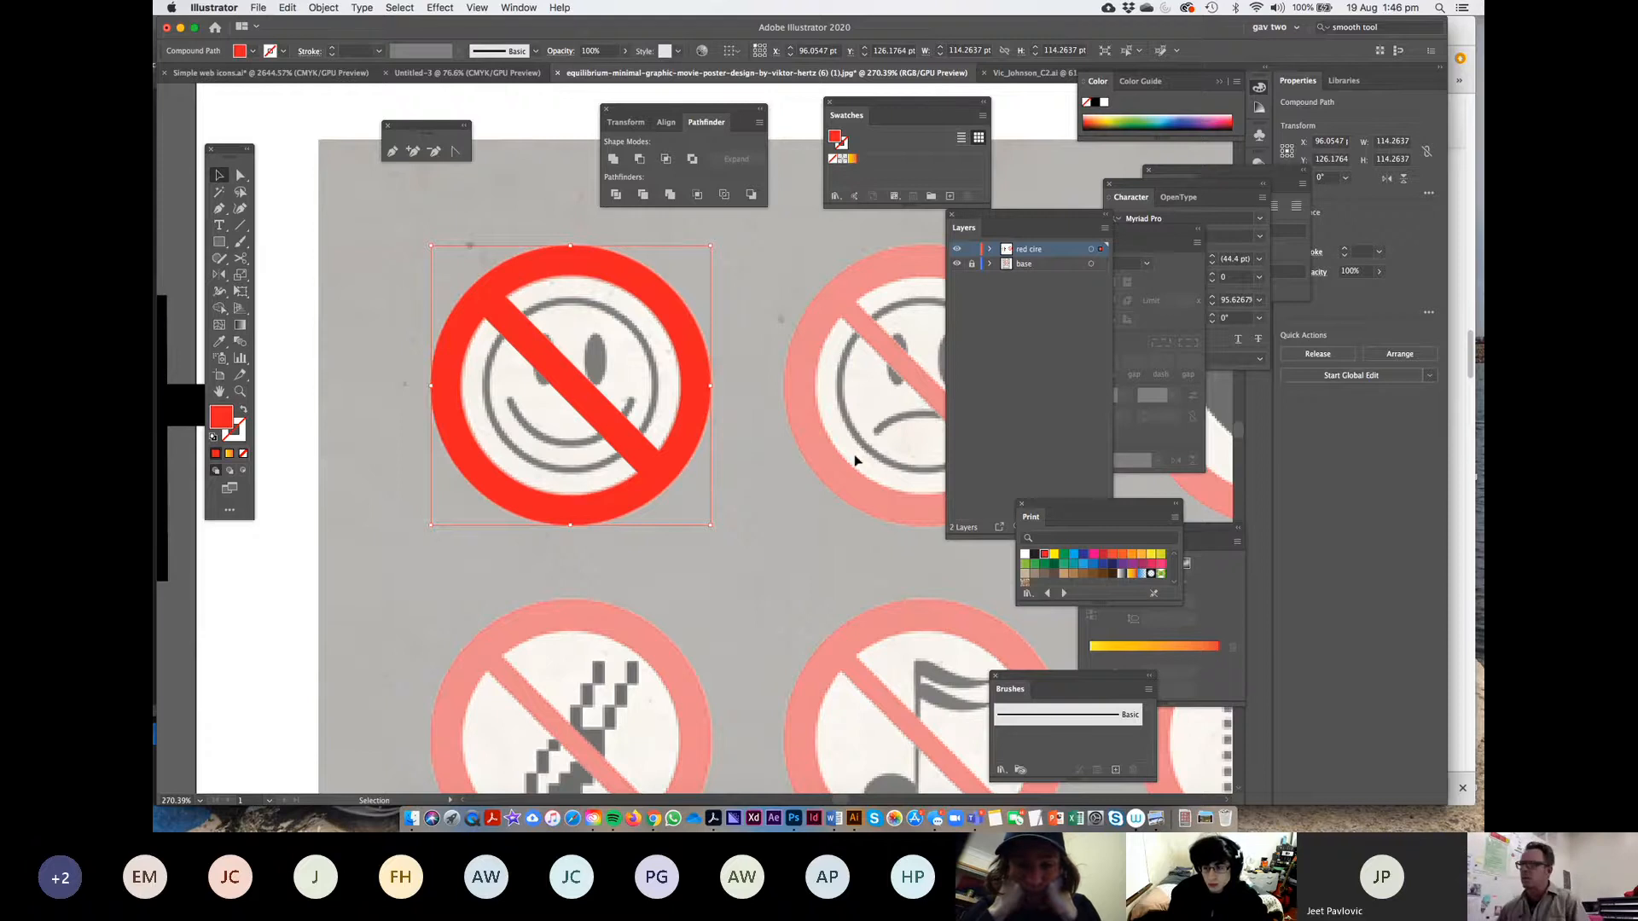
{"action": "left_click", "coordinate": [1140, 557]}
{"action": "left_click", "coordinate": [1067, 576]}
{"action": "left_click", "coordinate": [1102, 564]}
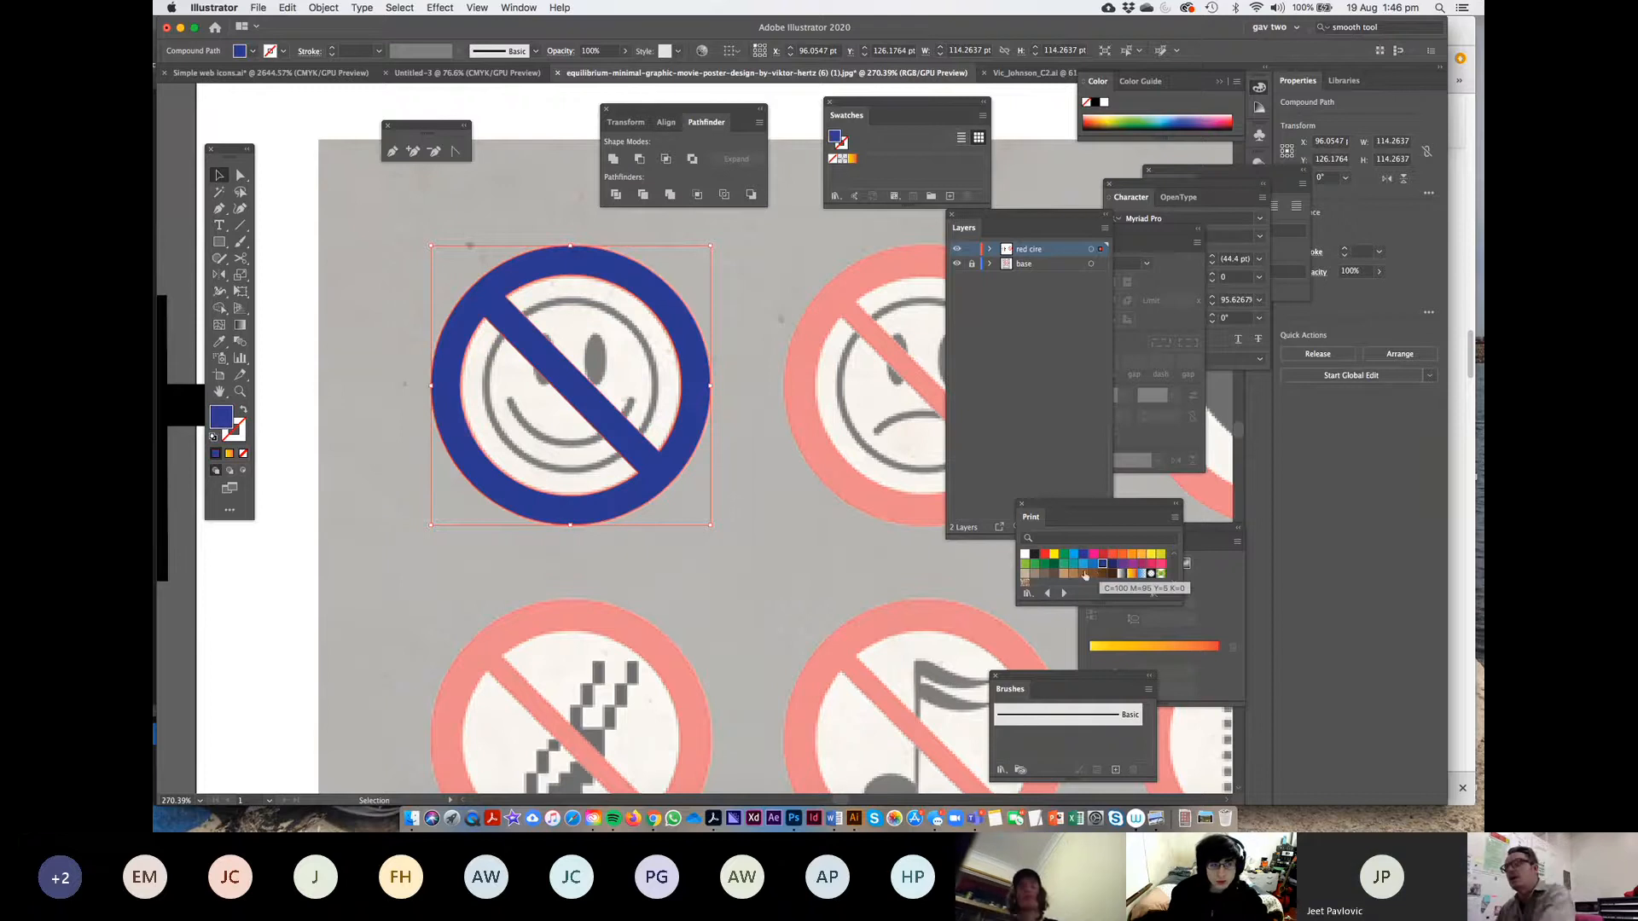
{"action": "left_click", "coordinate": [1142, 574]}
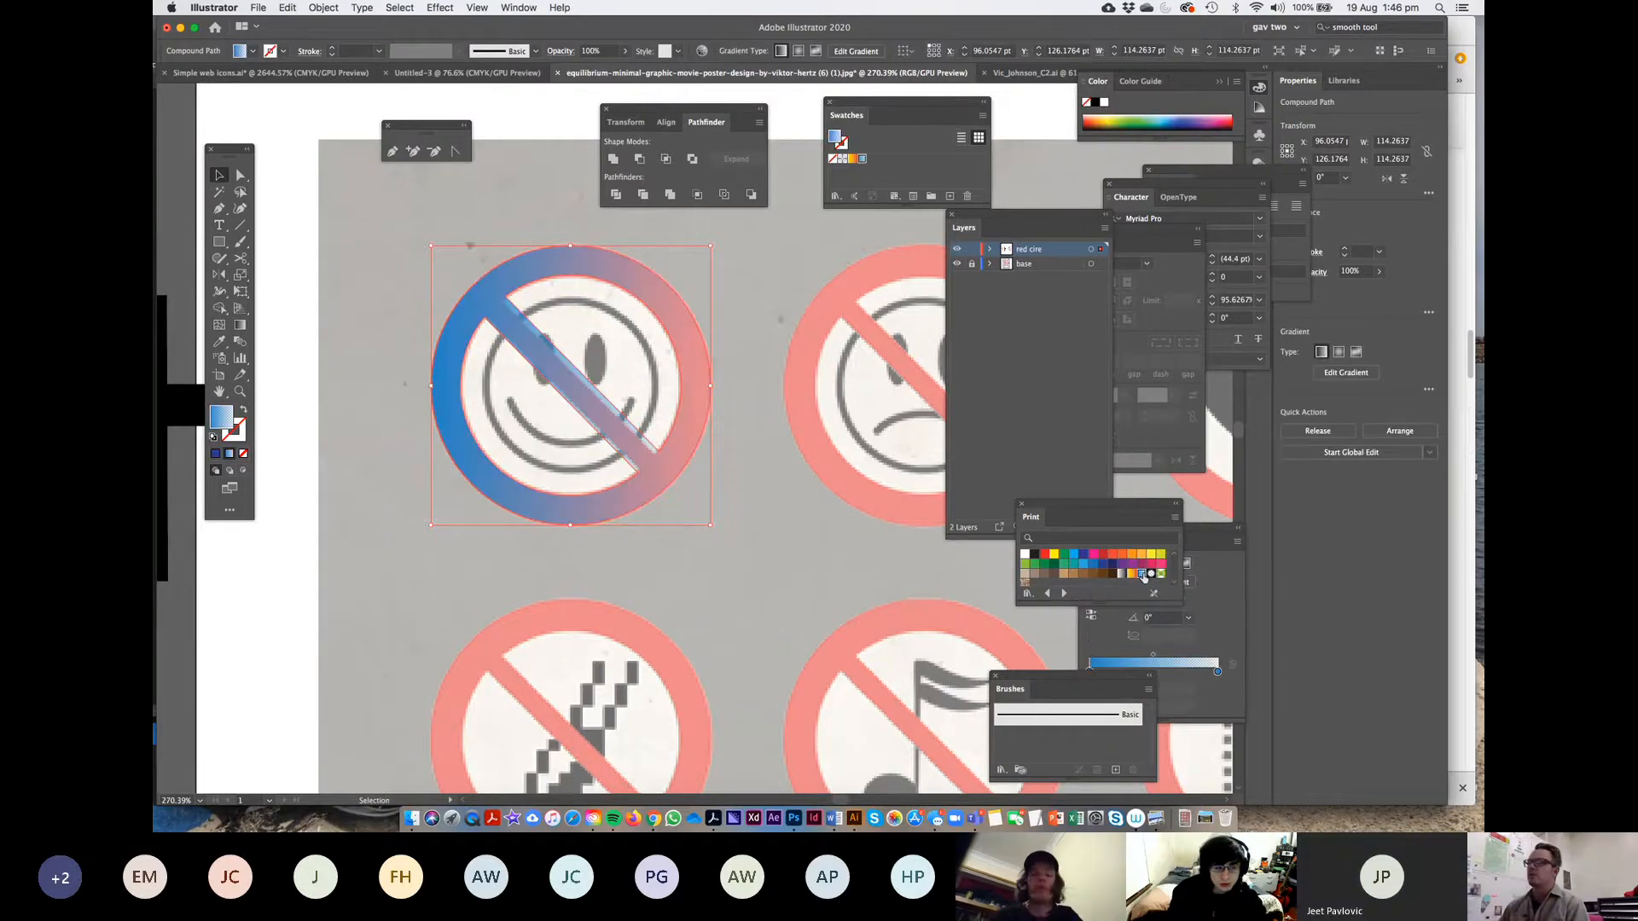
{"action": "left_click", "coordinate": [1131, 573]}
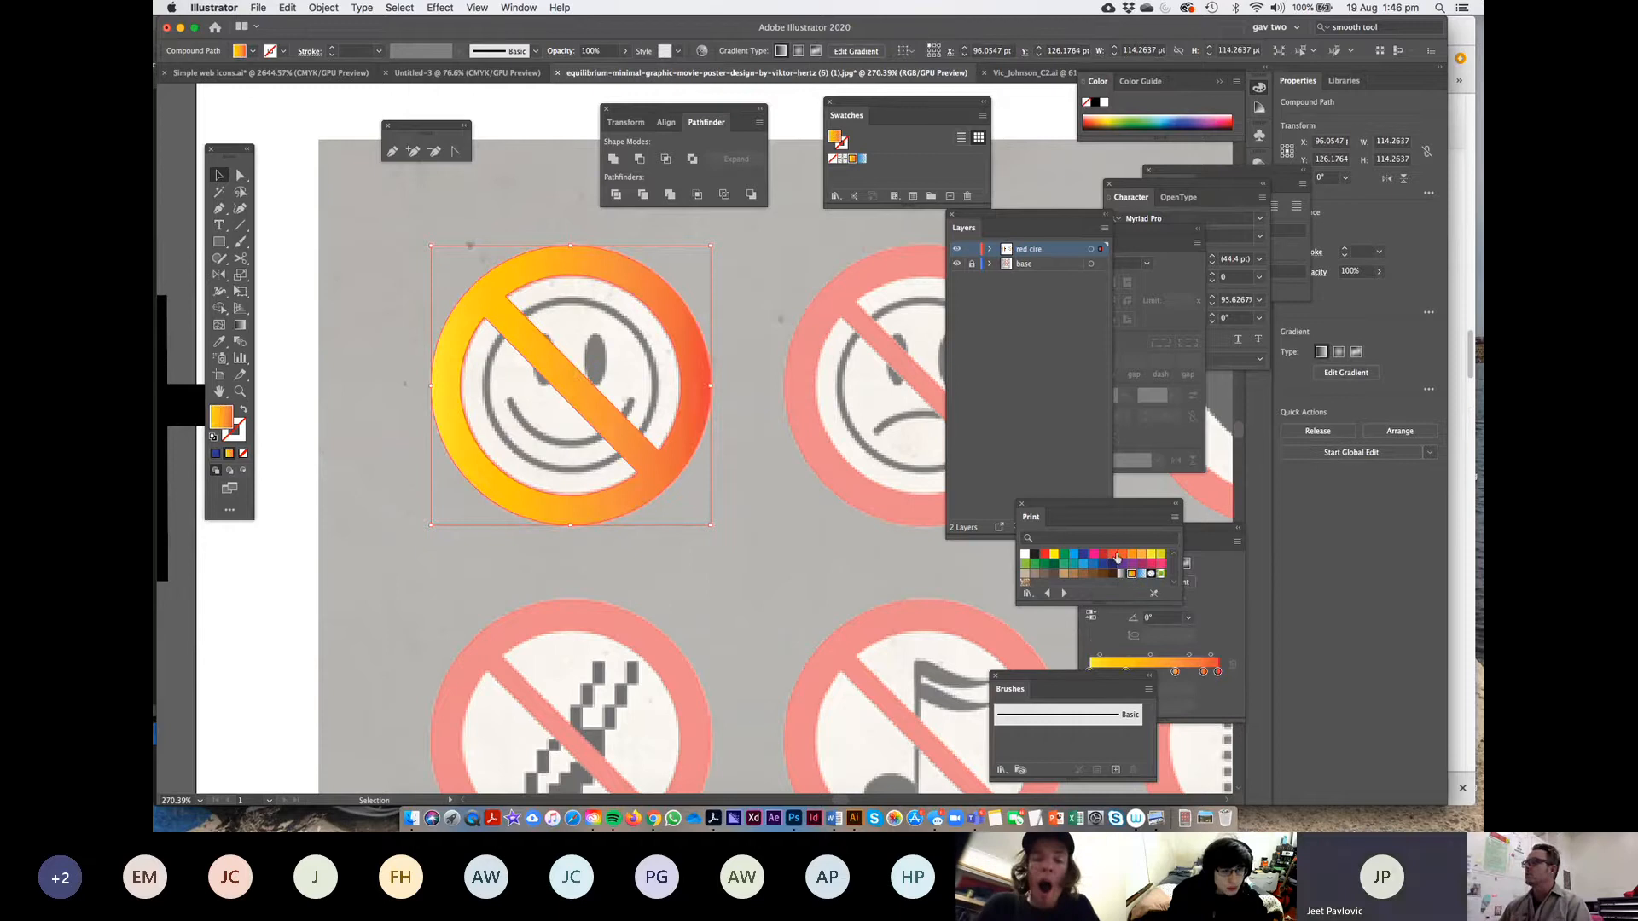
{"action": "left_click", "coordinate": [1044, 554]}
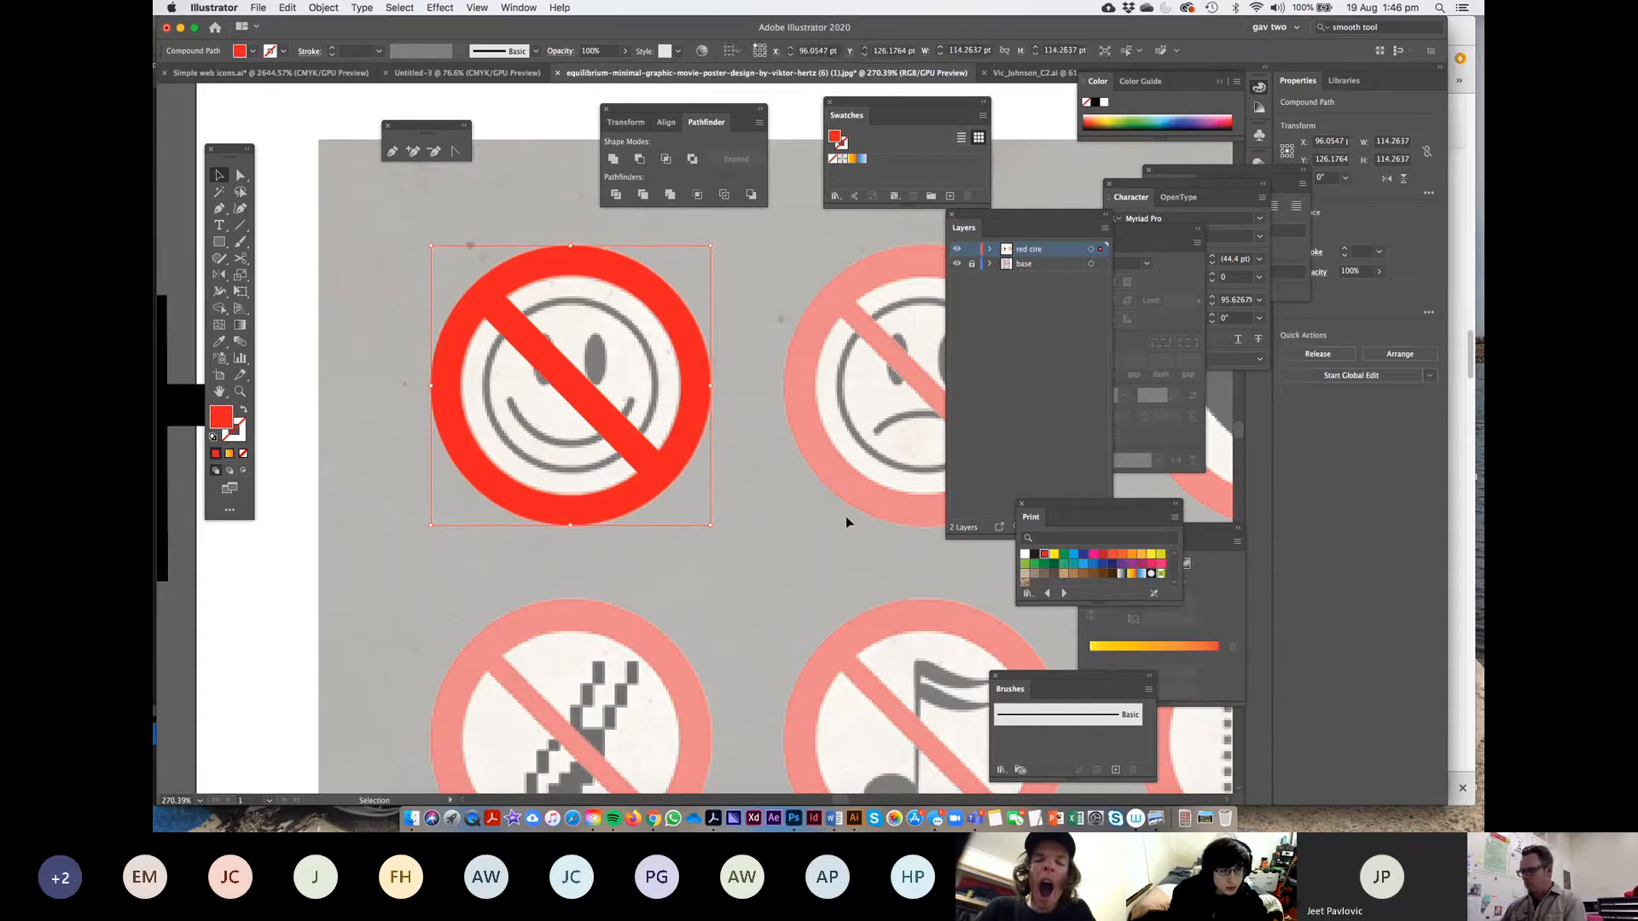
Delete the united prohibition sign and draw a red-filled circle about 104 pt across, centred over the smiley icon's ring
{"action": "left_click", "coordinate": [425, 296]}
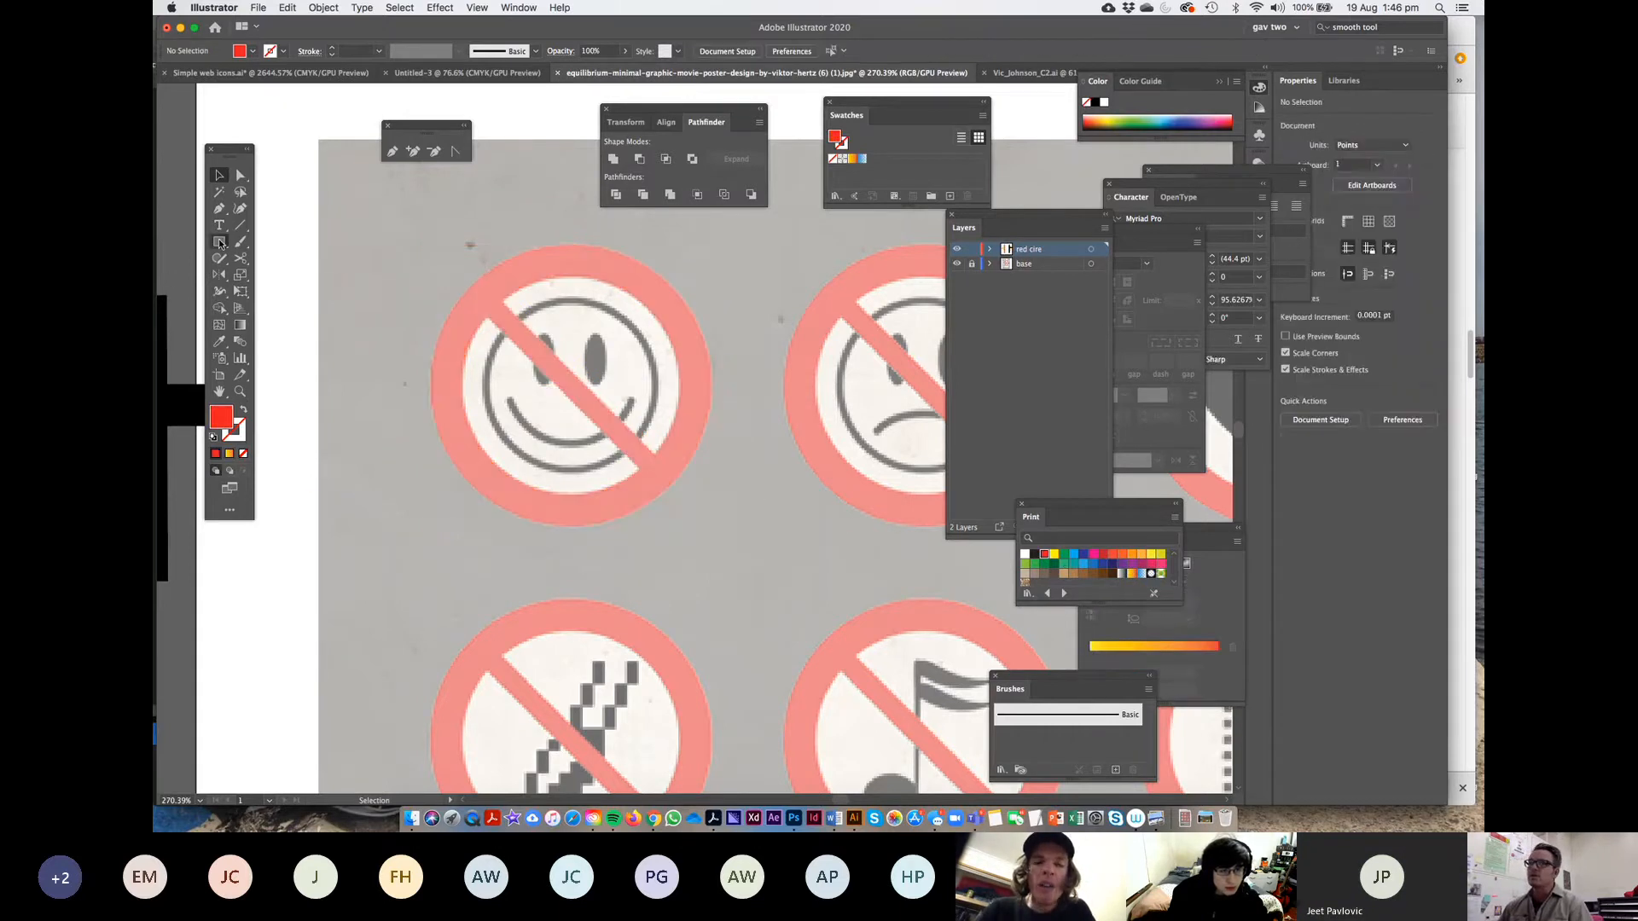
{"action": "left_click_drag", "start_coordinate": [219, 244], "coordinate": [290, 274]}
{"action": "left_click_drag", "start_coordinate": [480, 379], "coordinate": [570, 449]}
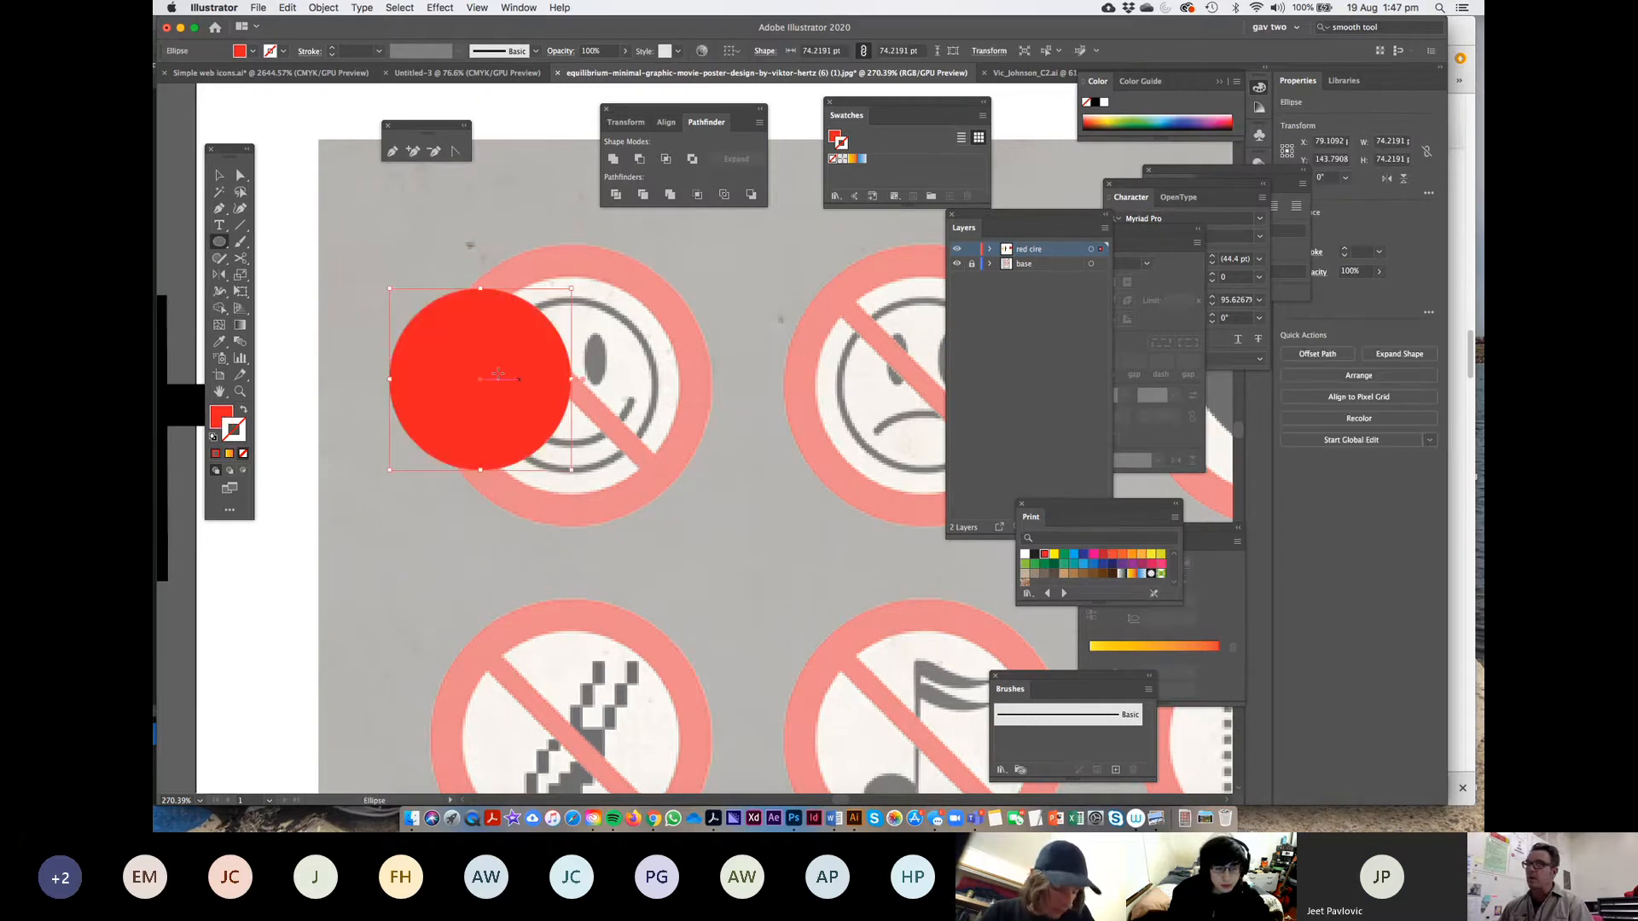
{"action": "key", "text": "super+z"}
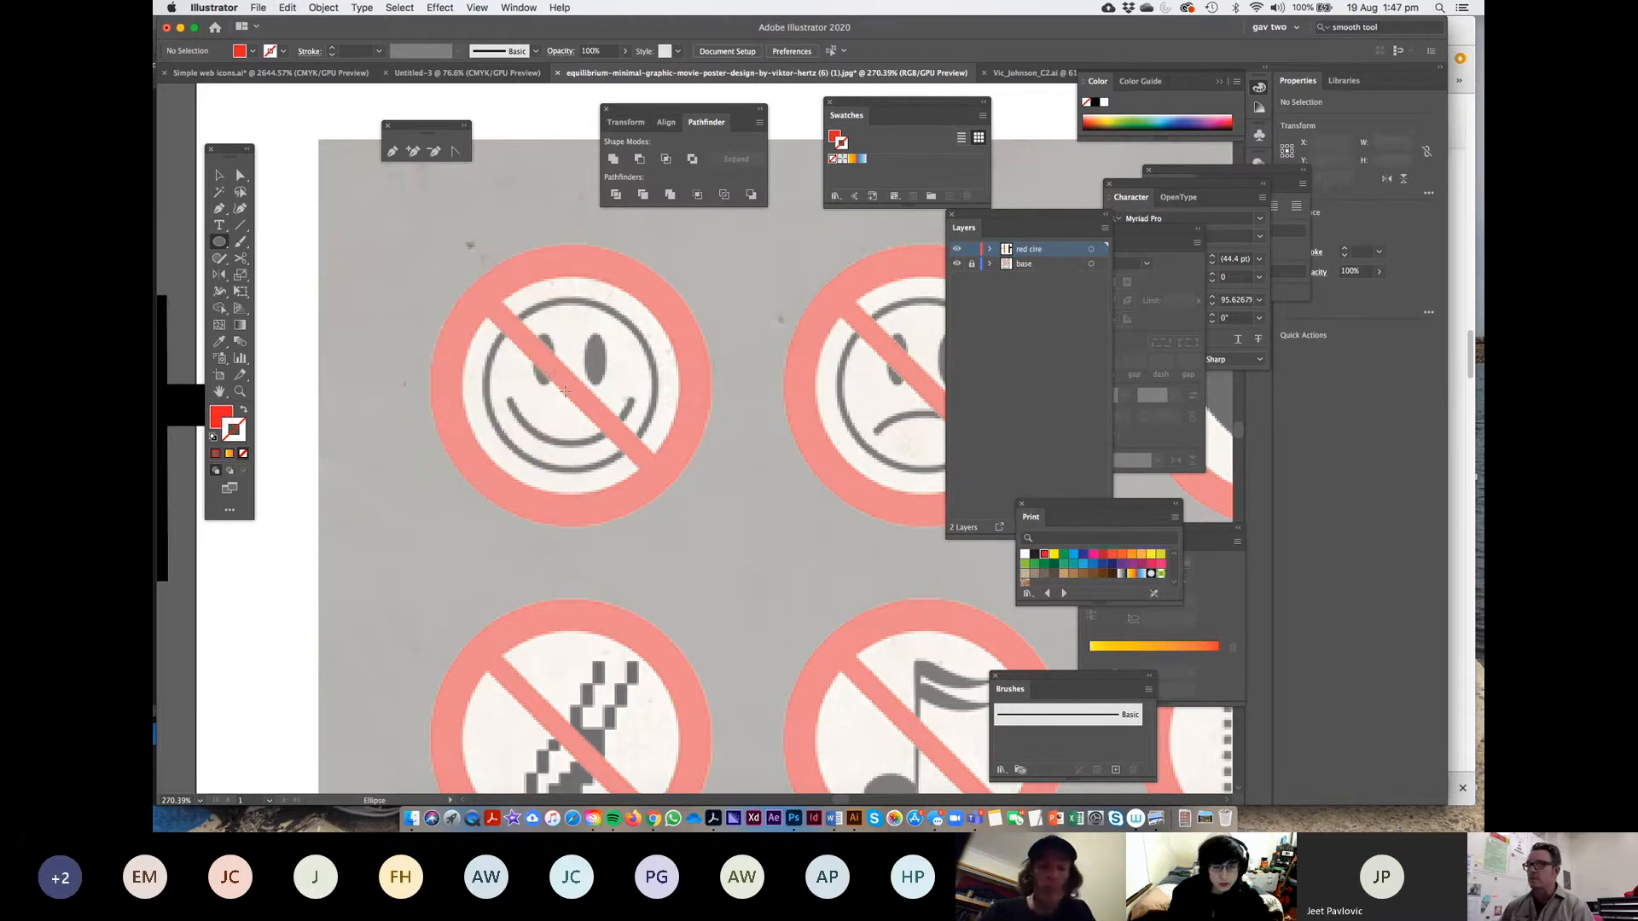
{"action": "left_click_drag", "start_coordinate": [566, 389], "coordinate": [592, 422]}
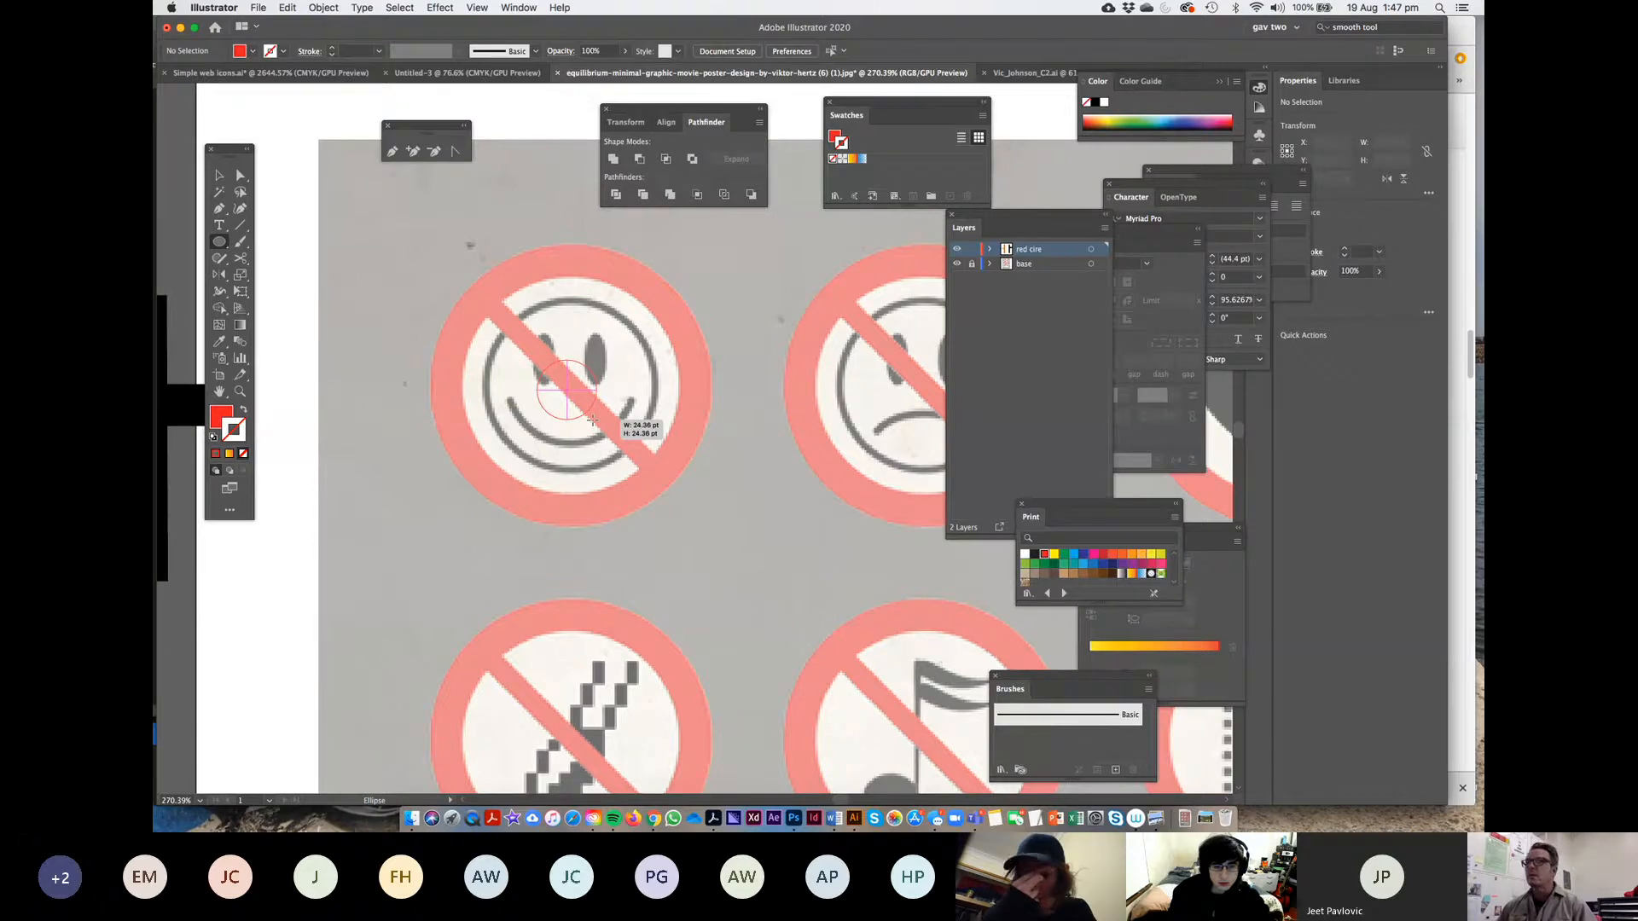
{"action": "left_click_drag", "start_coordinate": [593, 422], "coordinate": [694, 494]}
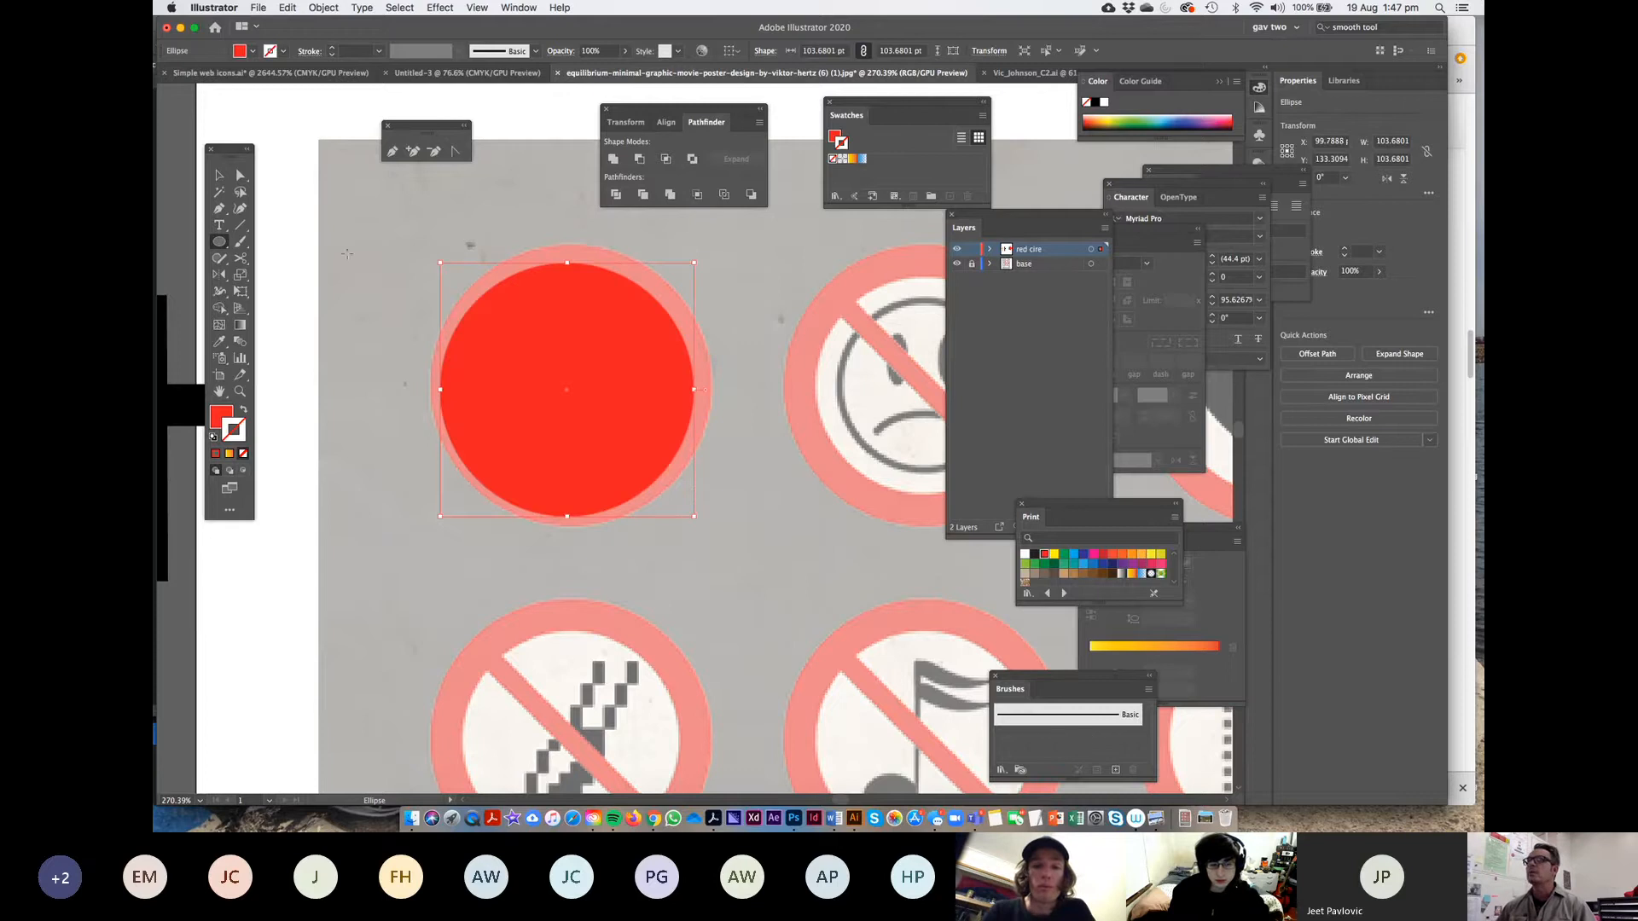
{"action": "left_click", "coordinate": [221, 176]}
{"action": "left_click_drag", "start_coordinate": [604, 341], "coordinate": [609, 341]}
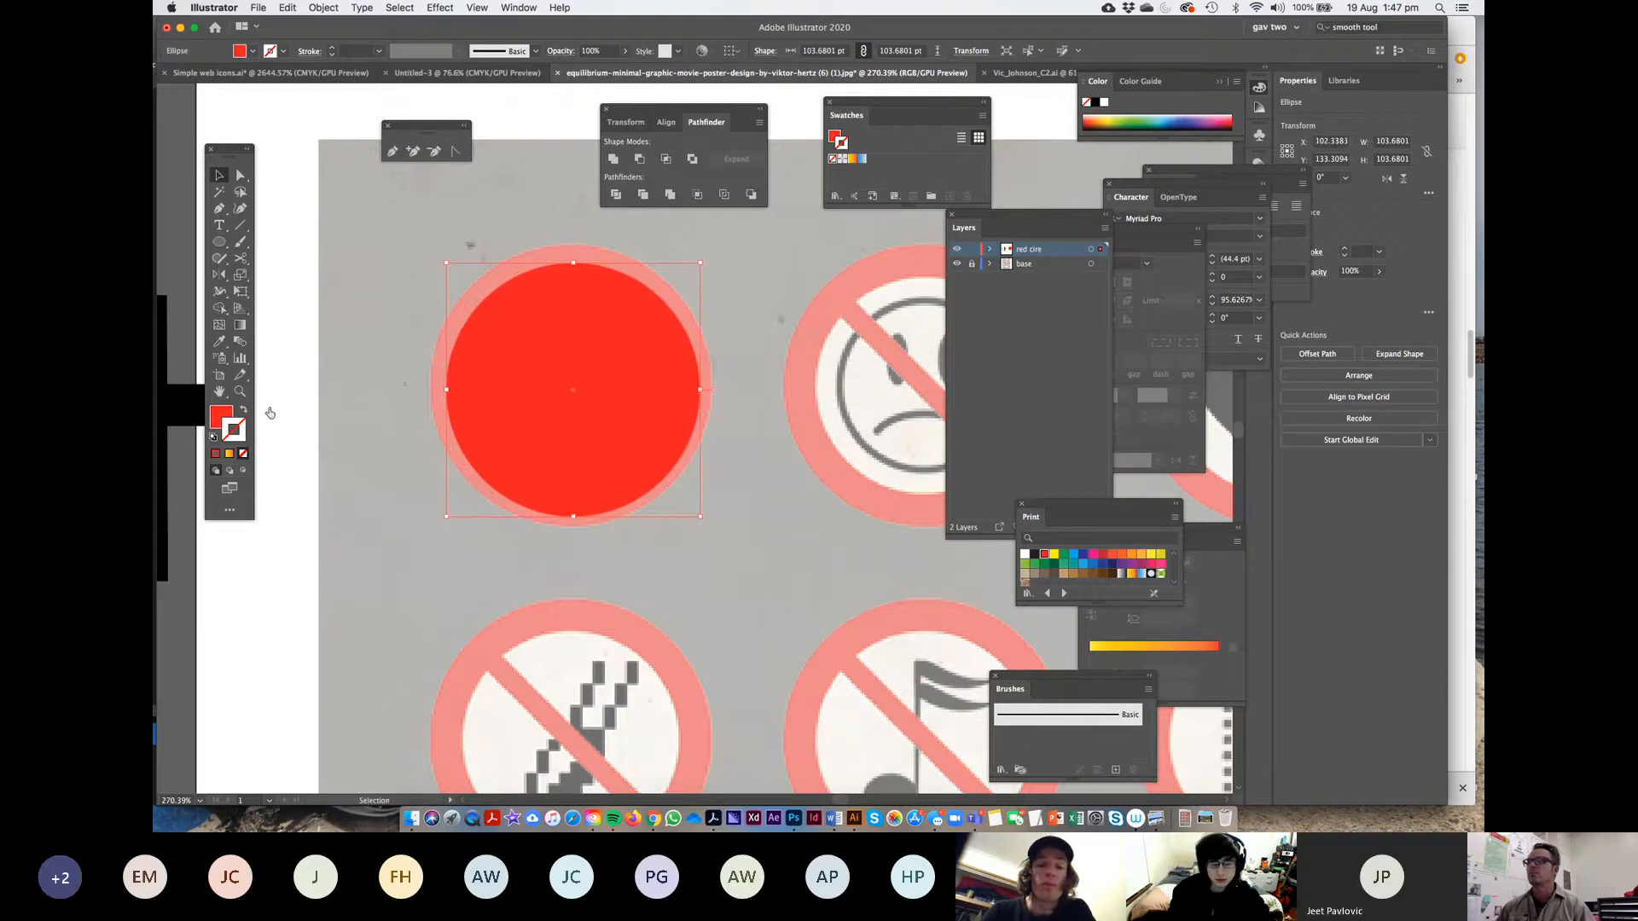
Swap the circle's fill and stroke so it has only a red outline, and set the stroke weight to 12 pt
{"action": "key", "text": "shift+x"}
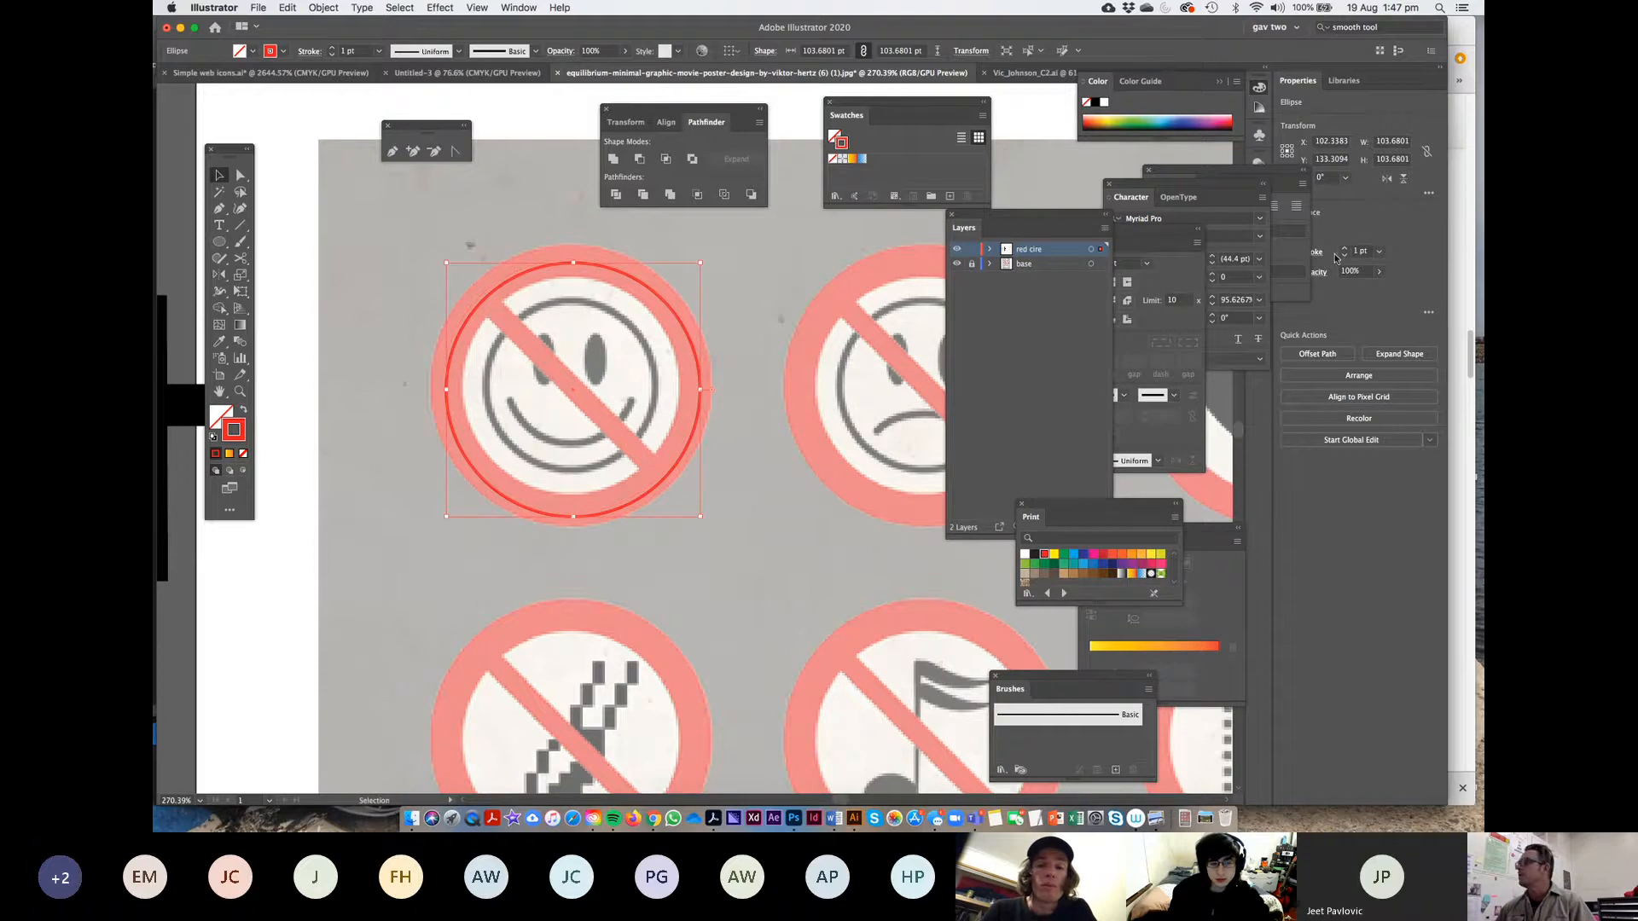
{"action": "type", "text": "12"}
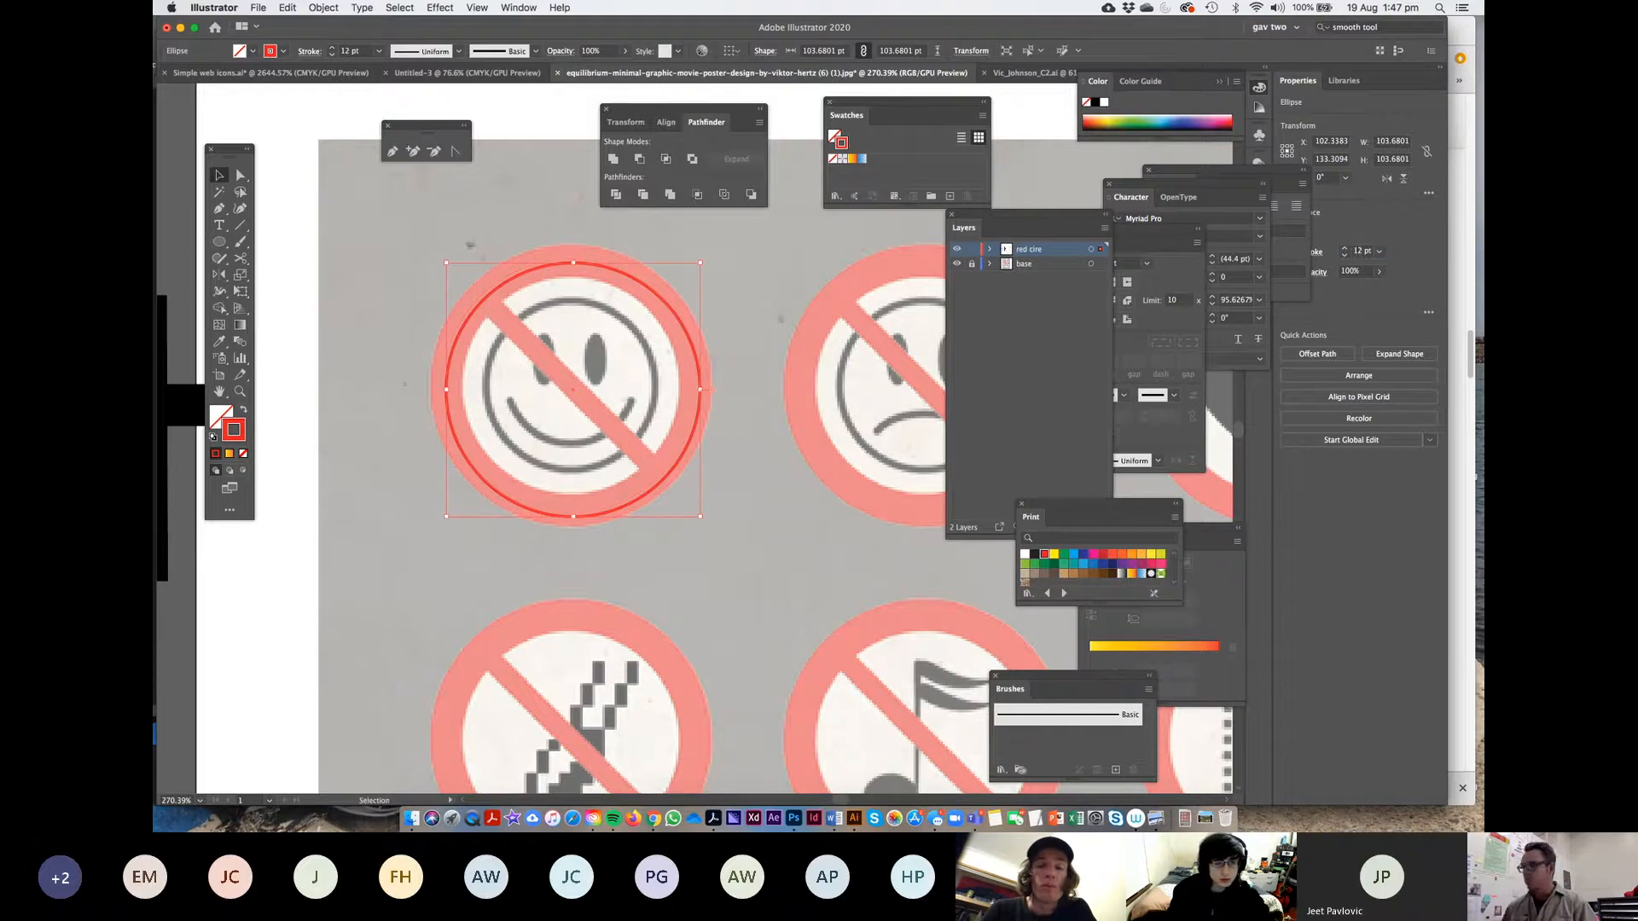
{"action": "key", "text": "Return"}
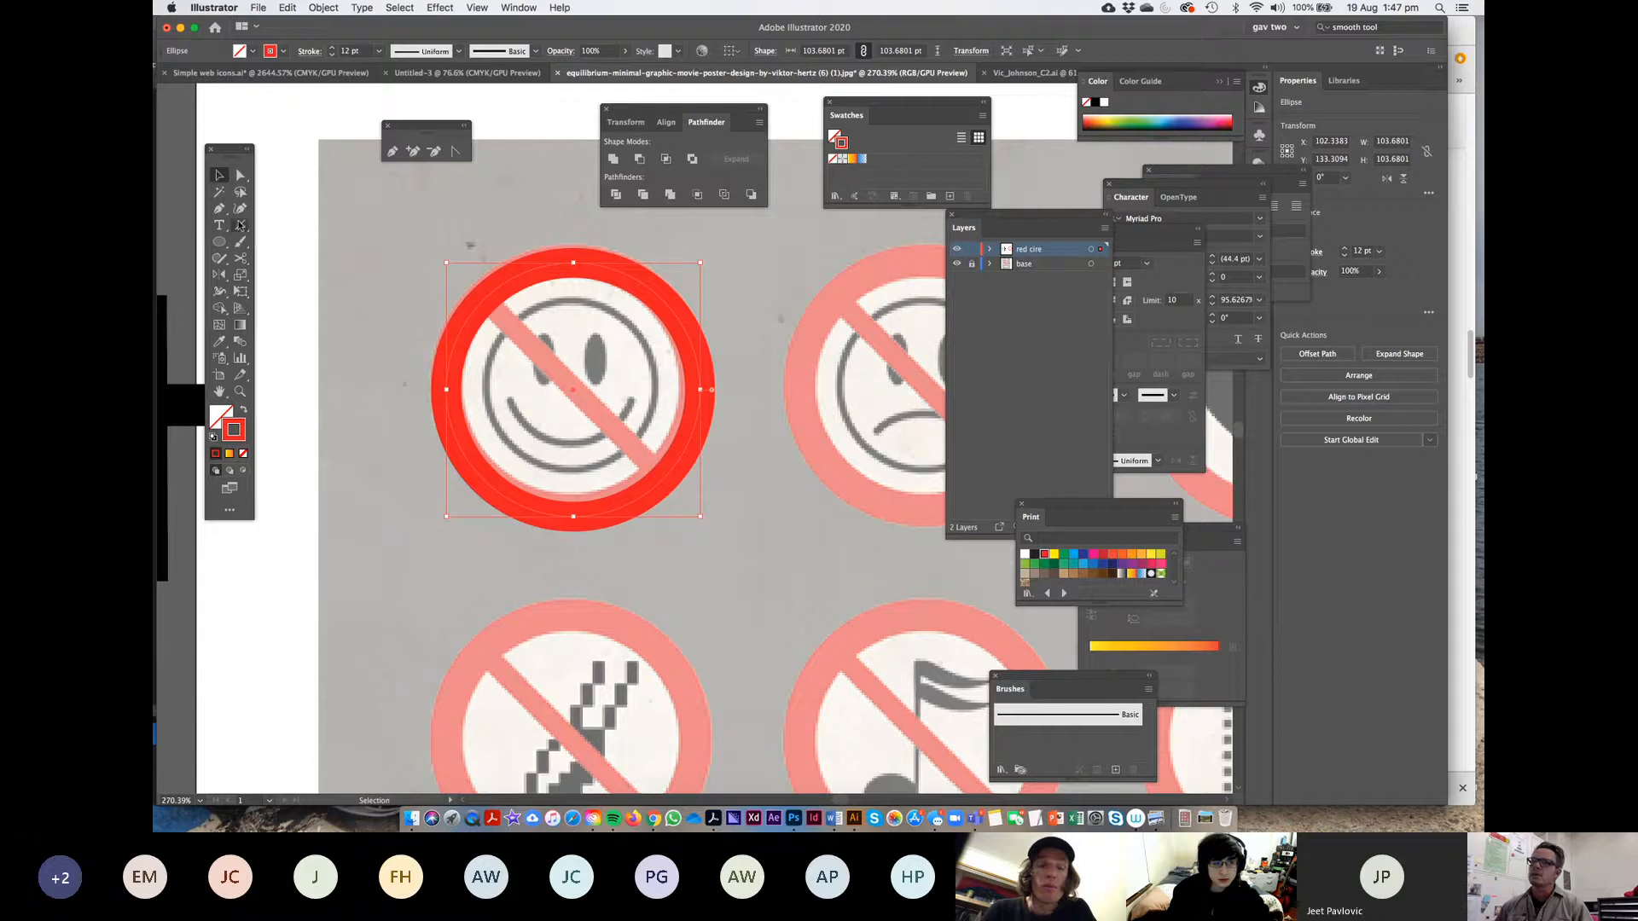
Draw the smiley icon's diagonal bar as a straight red 12 pt line across the circle with the Pen tool
{"action": "left_click", "coordinate": [219, 208]}
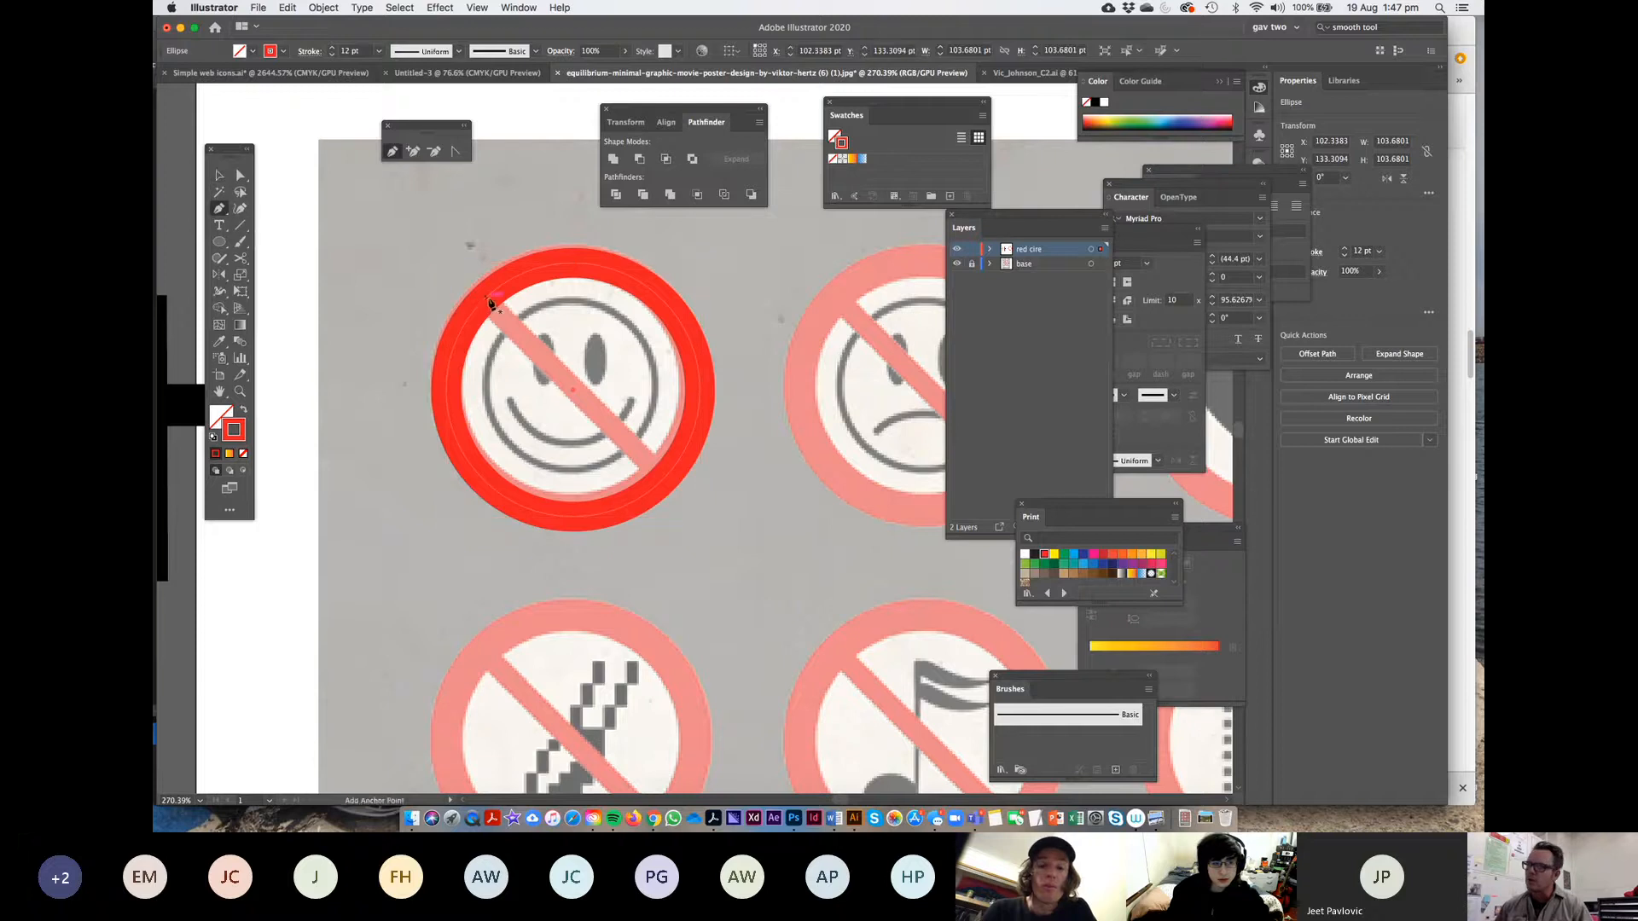
{"action": "left_click", "coordinate": [510, 328]}
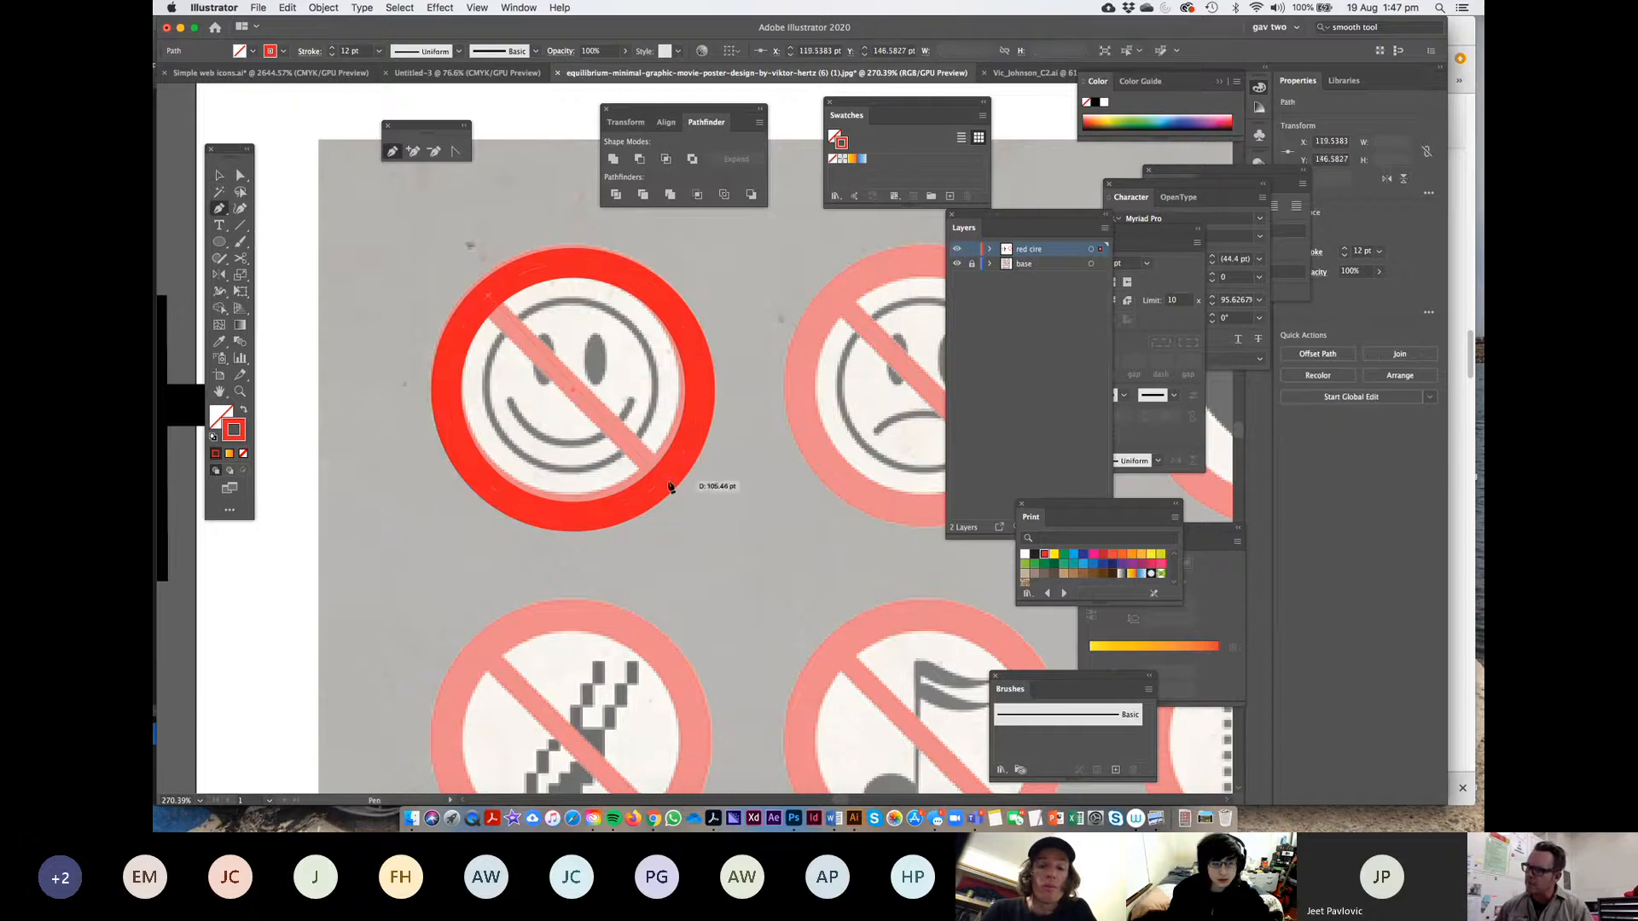
{"action": "left_click", "coordinate": [667, 483]}
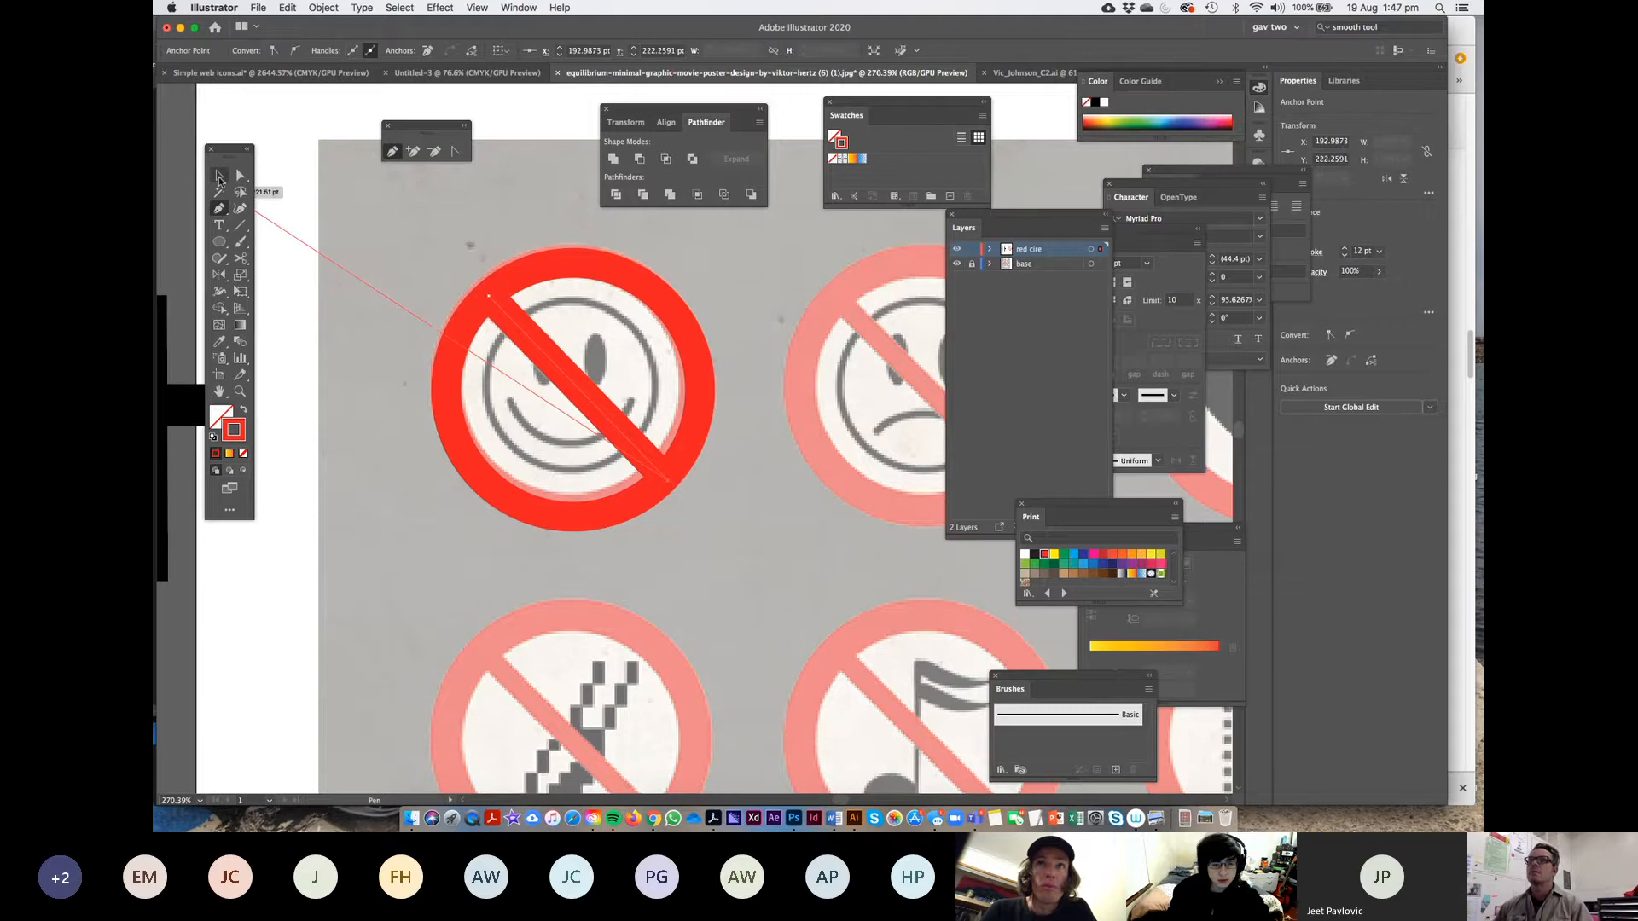
{"action": "left_click", "coordinate": [220, 175]}
{"action": "left_click", "coordinate": [335, 208]}
{"action": "left_click", "coordinate": [240, 224]}
{"action": "left_click_drag", "start_coordinate": [350, 218], "coordinate": [378, 469]}
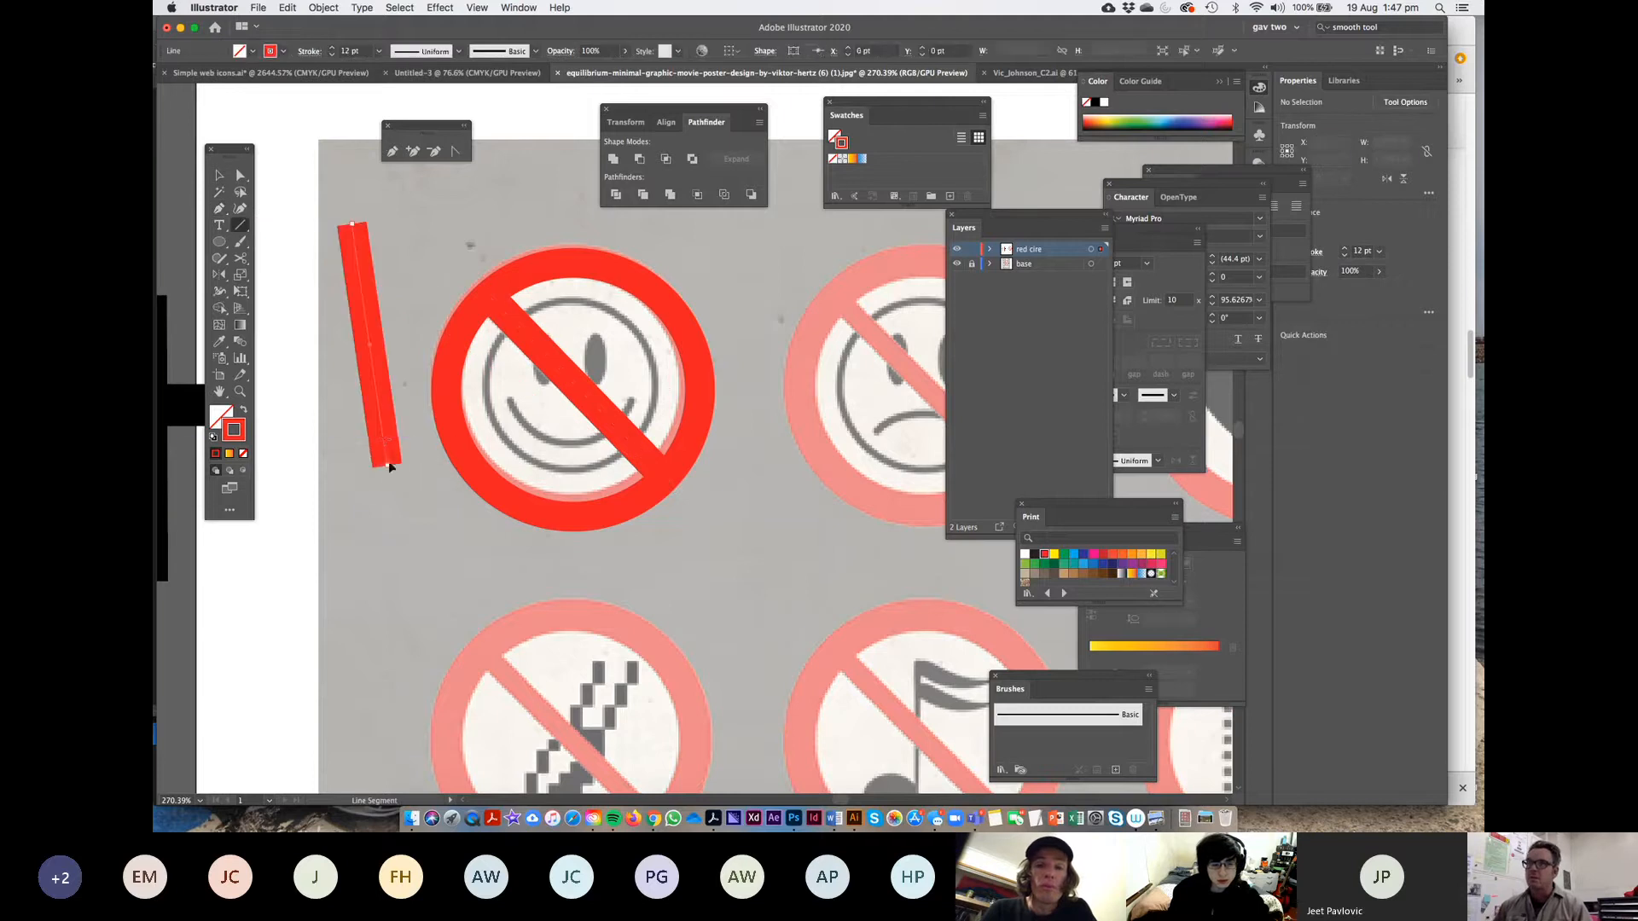
{"action": "key", "text": "cmd+z"}
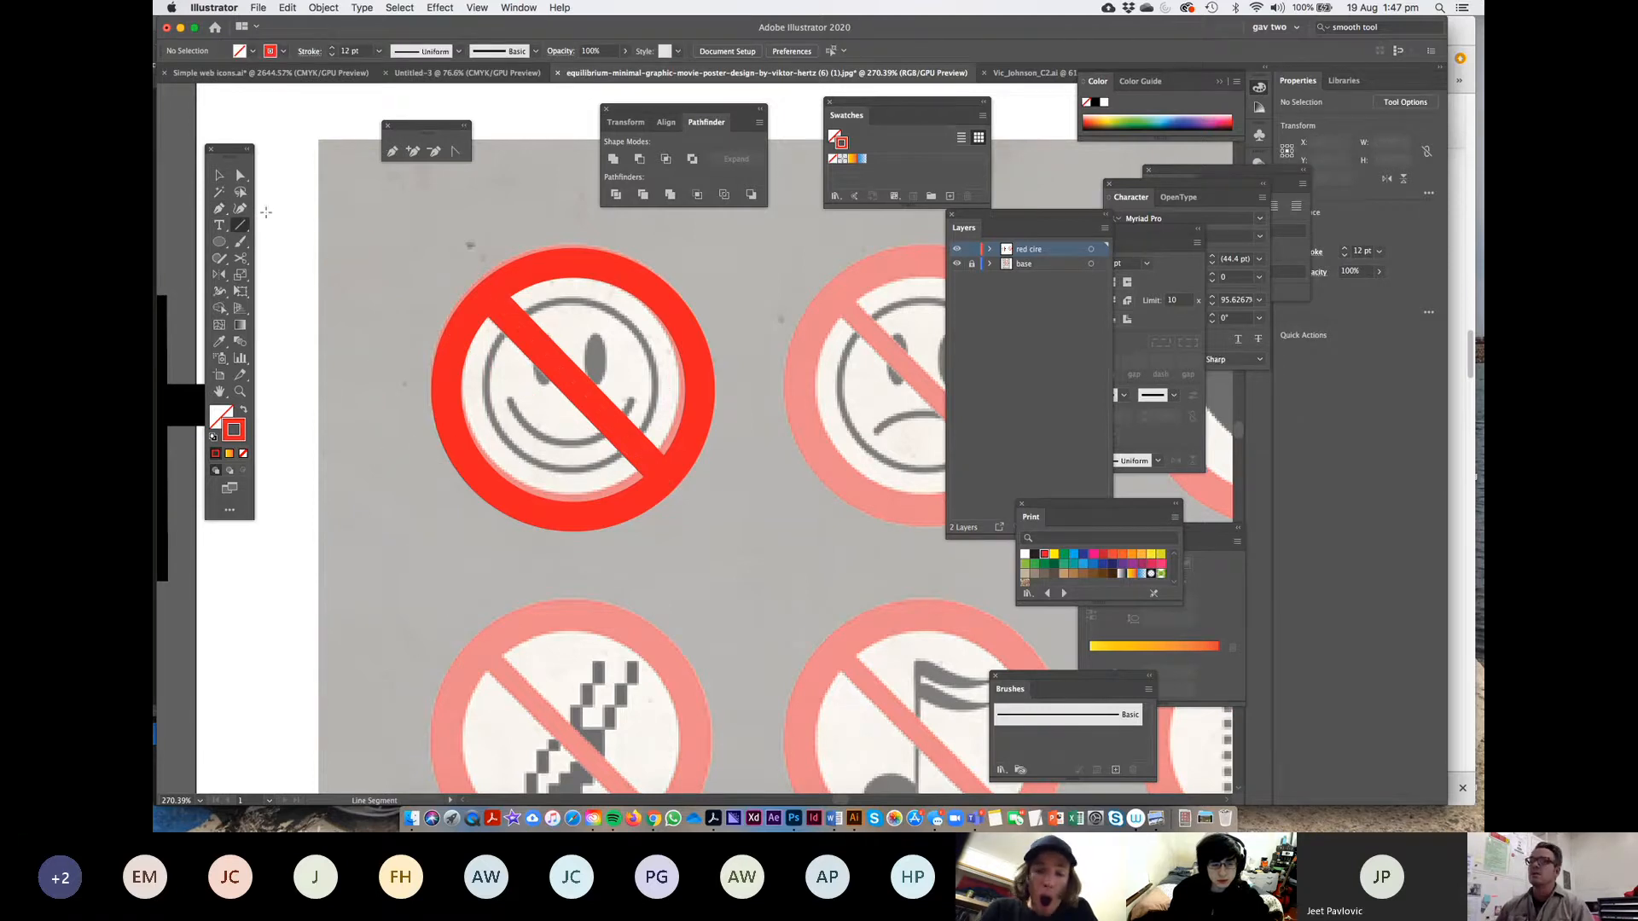
Expand the smiley icon's red ring and diagonal bar into filled shapes and unite them into a single prohibition sign
{"action": "left_click", "coordinate": [219, 175]}
{"action": "left_click", "coordinate": [647, 491]}
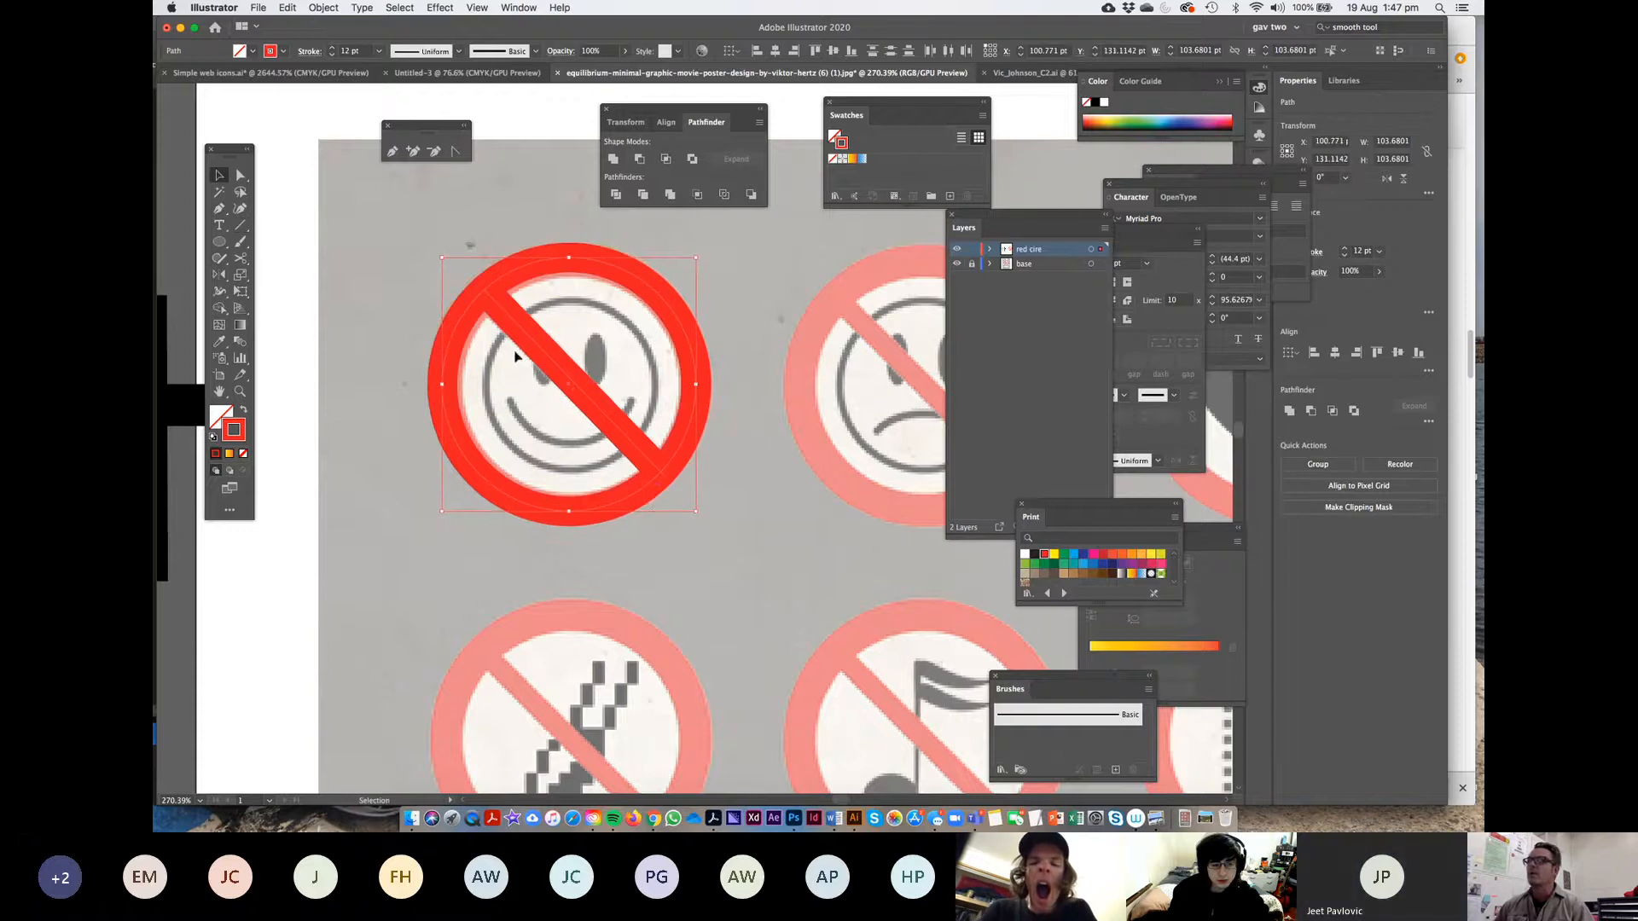
{"action": "left_click", "coordinate": [328, 9]}
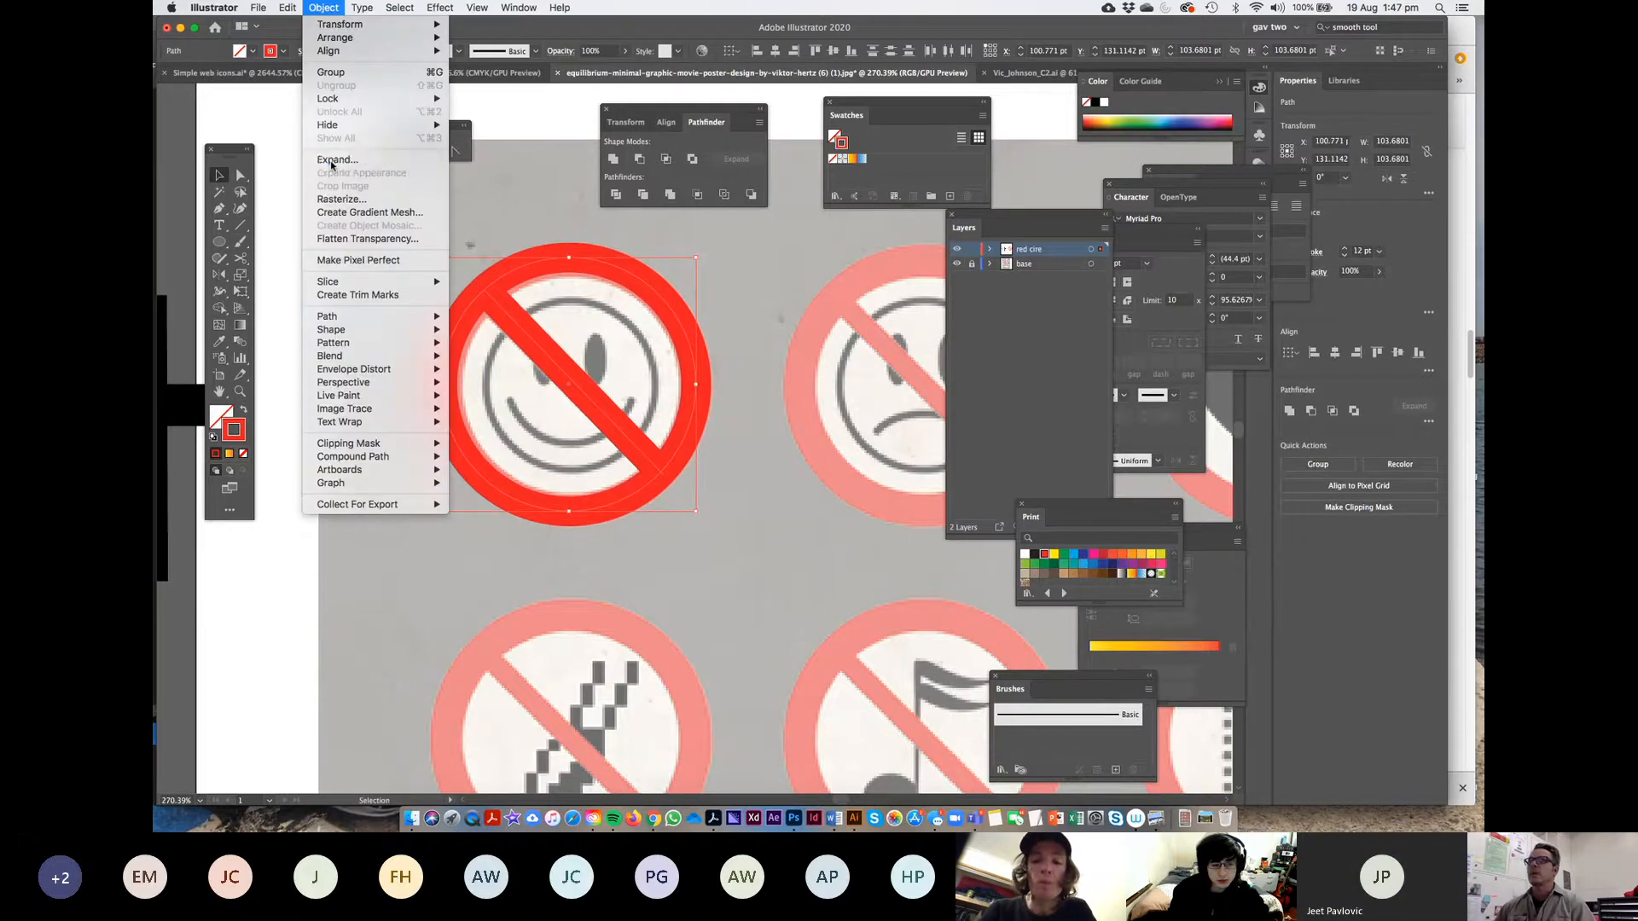
{"action": "left_click", "coordinate": [324, 162]}
{"action": "left_click", "coordinate": [361, 274]}
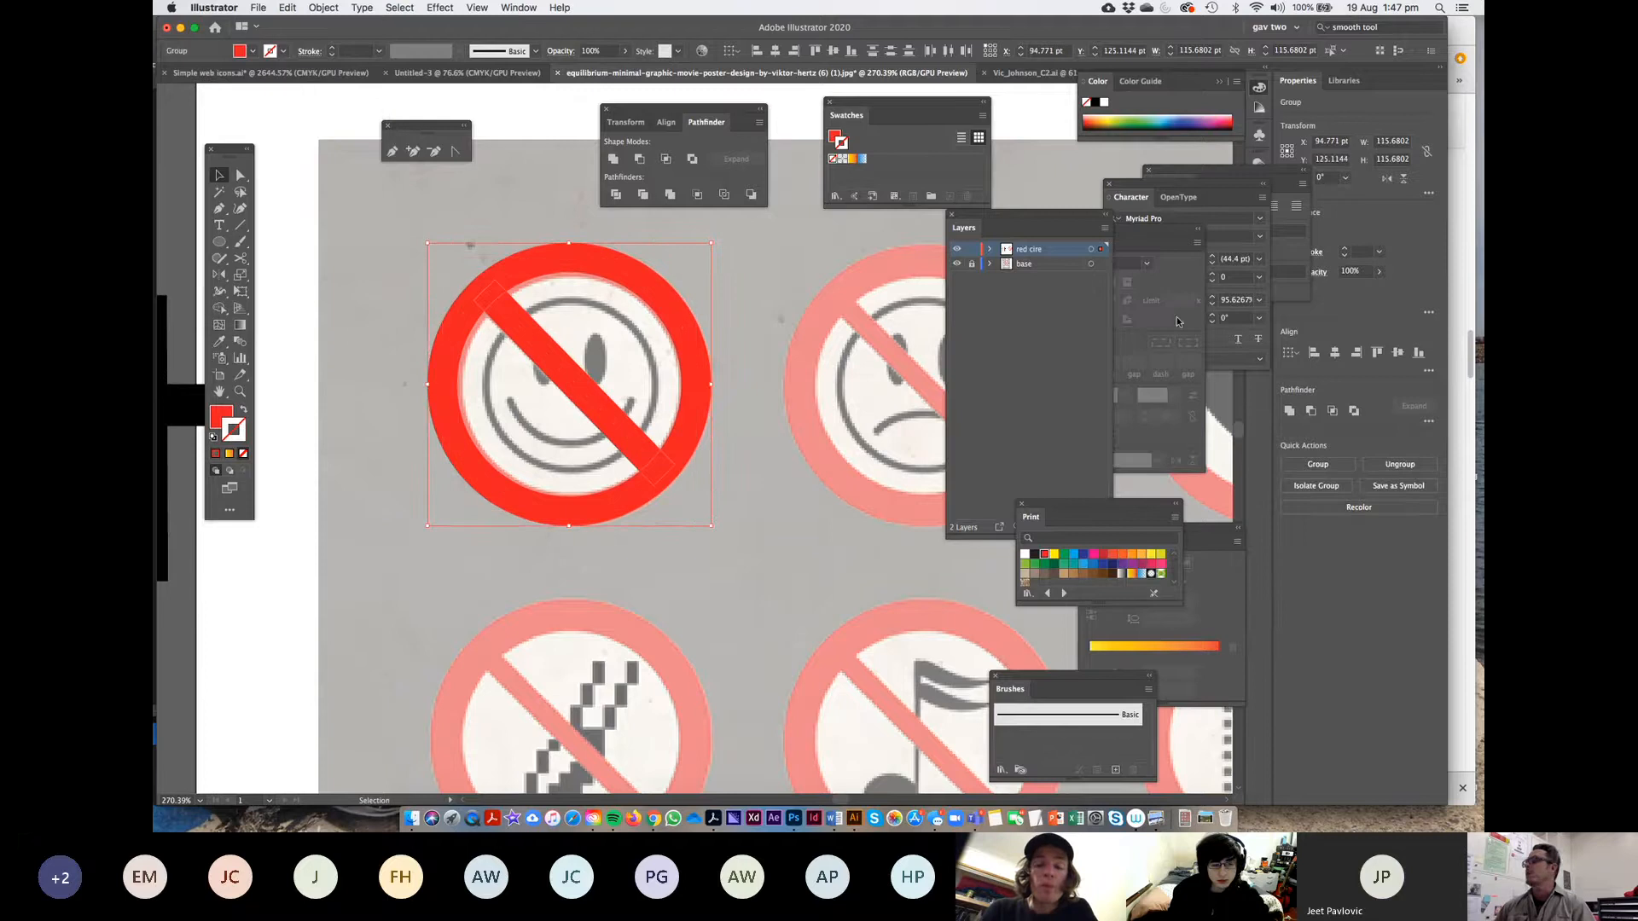
{"action": "left_click", "coordinate": [613, 159]}
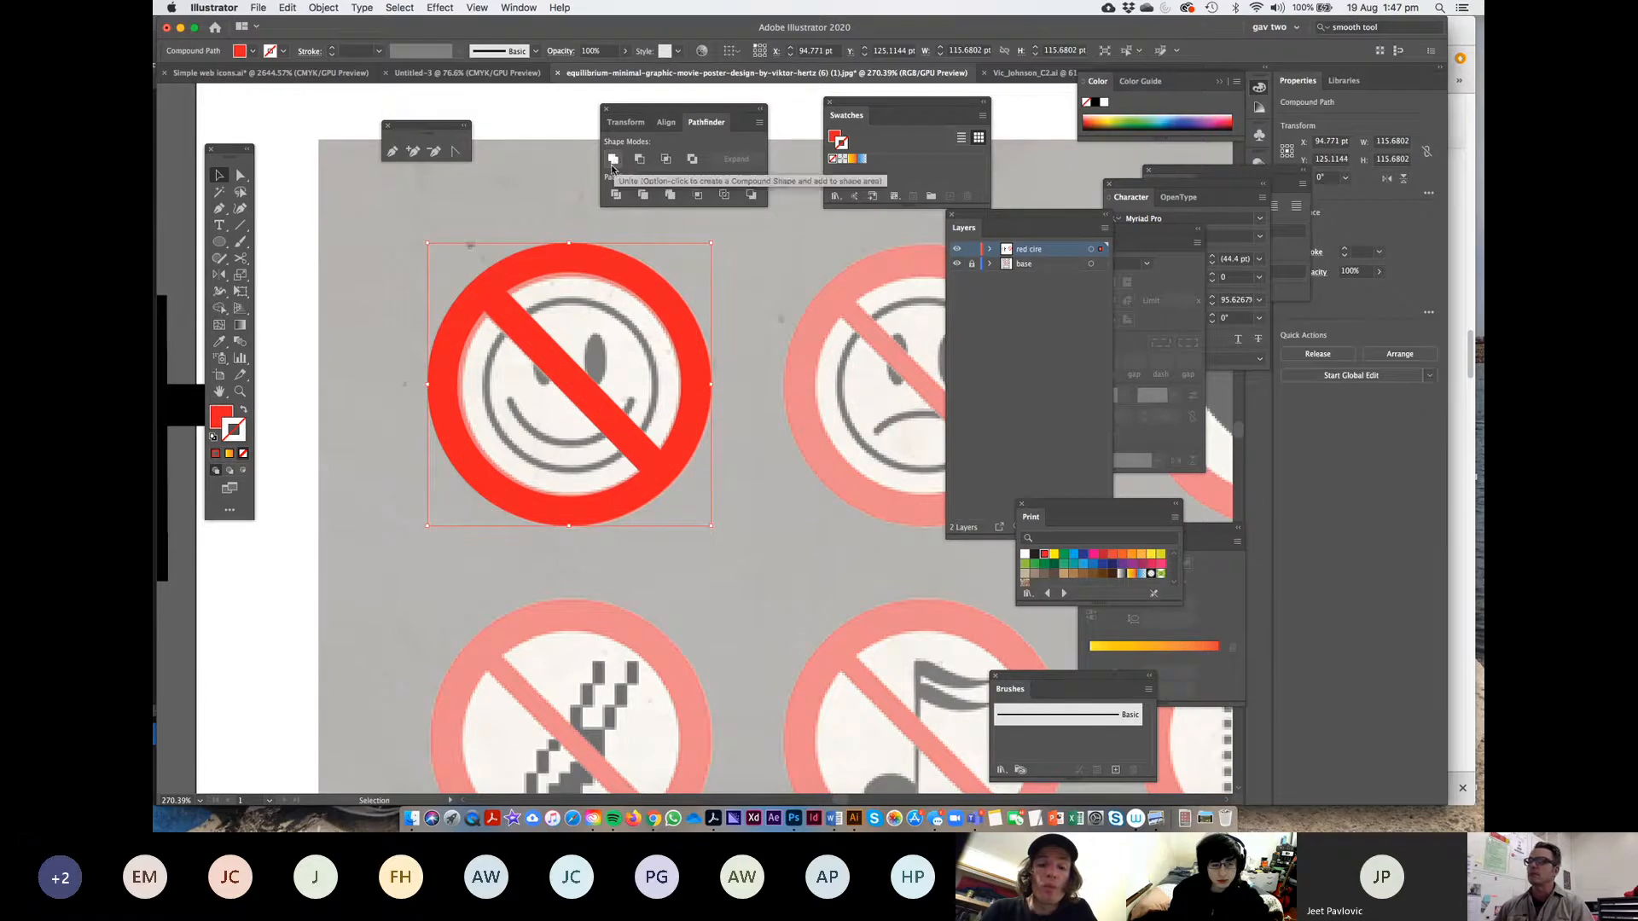
Copy the united sign horizontally by about 145 pt onto the sad-face icon and repeat the copy onto the heart icon
{"action": "key", "text": "super+1"}
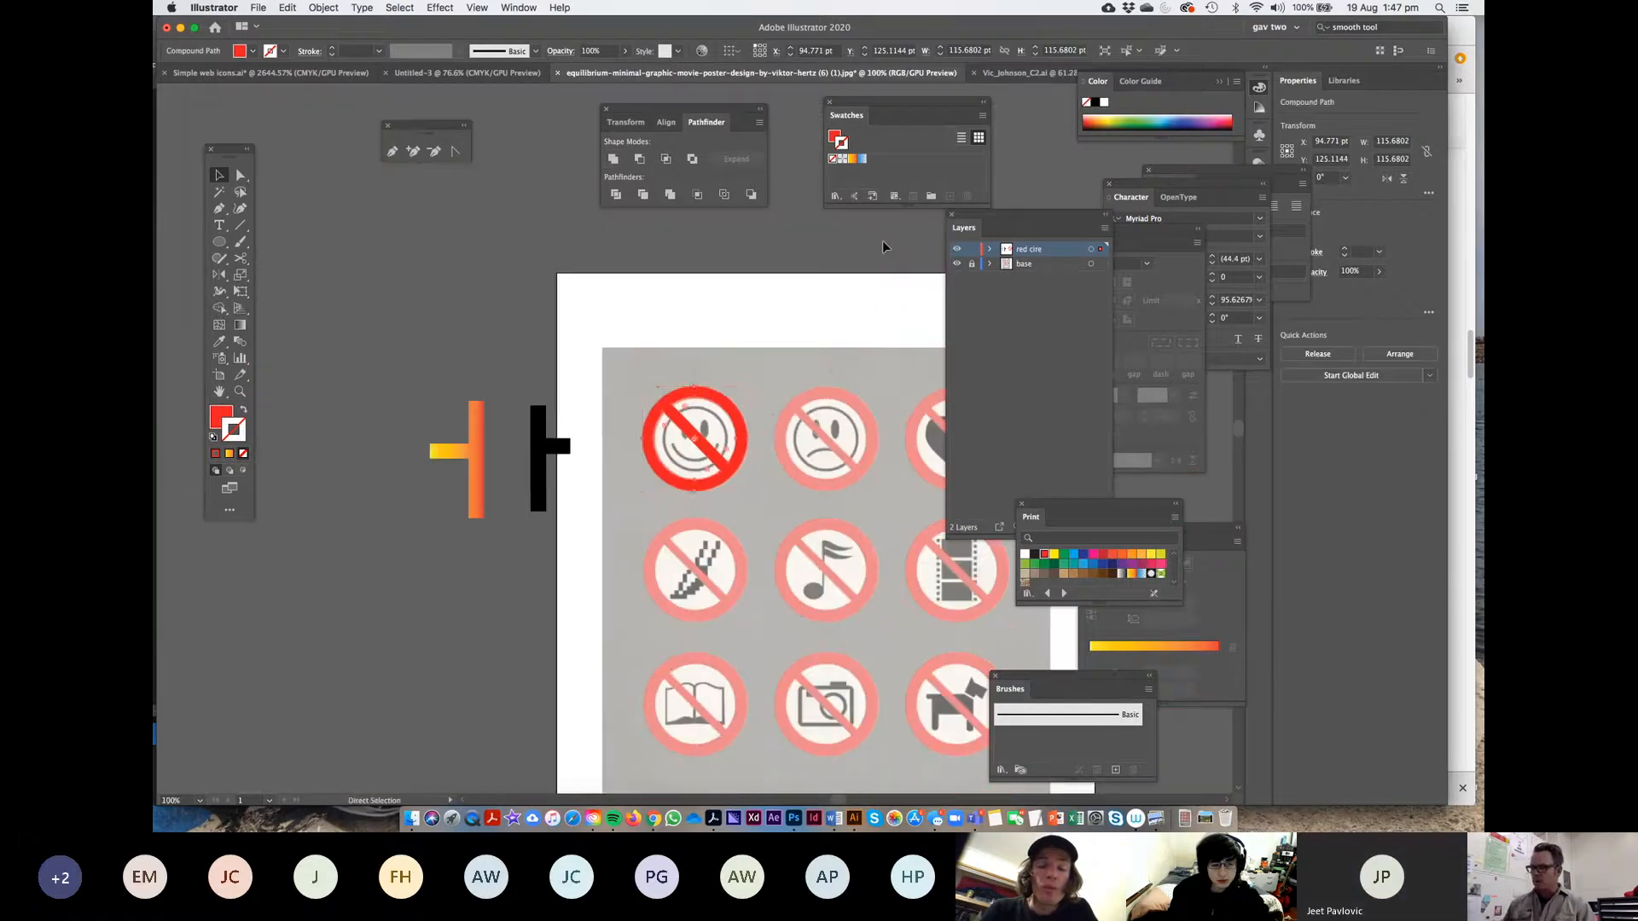
{"action": "scroll", "coordinate": [847, 252], "scroll_direction": "right", "scroll_amount": 5}
{"action": "scroll", "coordinate": [847, 252], "scroll_direction": "down", "scroll_amount": 2}
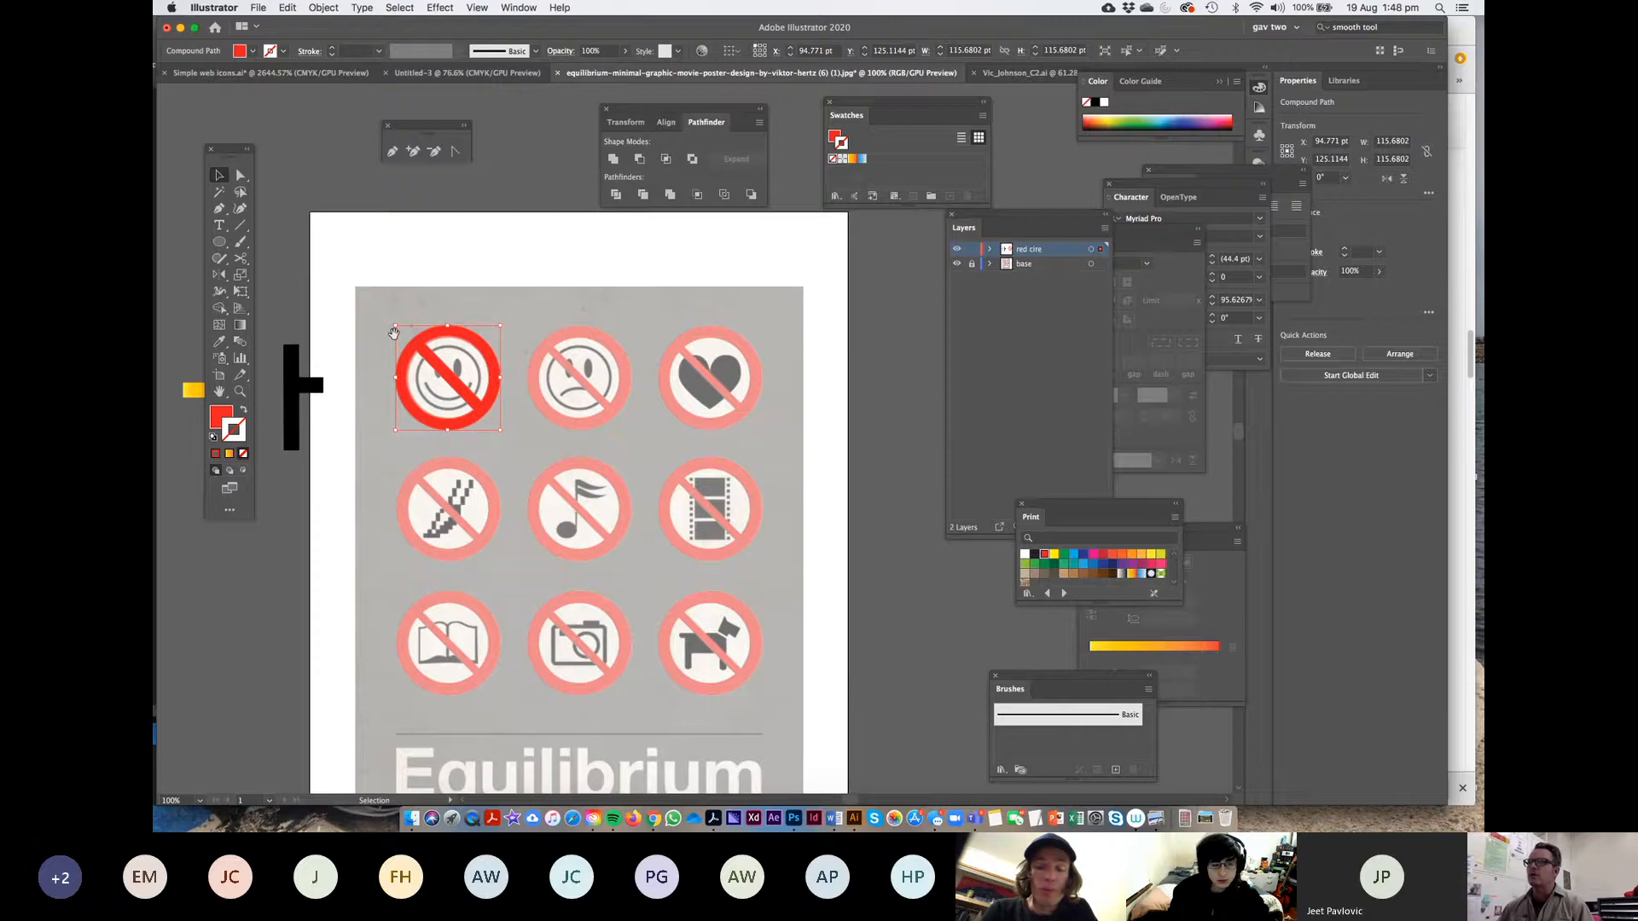
{"action": "left_click_drag", "start_coordinate": [394, 334], "coordinate": [546, 334]}
{"action": "left_click_drag", "start_coordinate": [1009, 213], "coordinate": [1079, 183]}
{"action": "left_click_drag", "start_coordinate": [713, 388], "coordinate": [337, 258]}
{"action": "key", "text": "super+minus"}
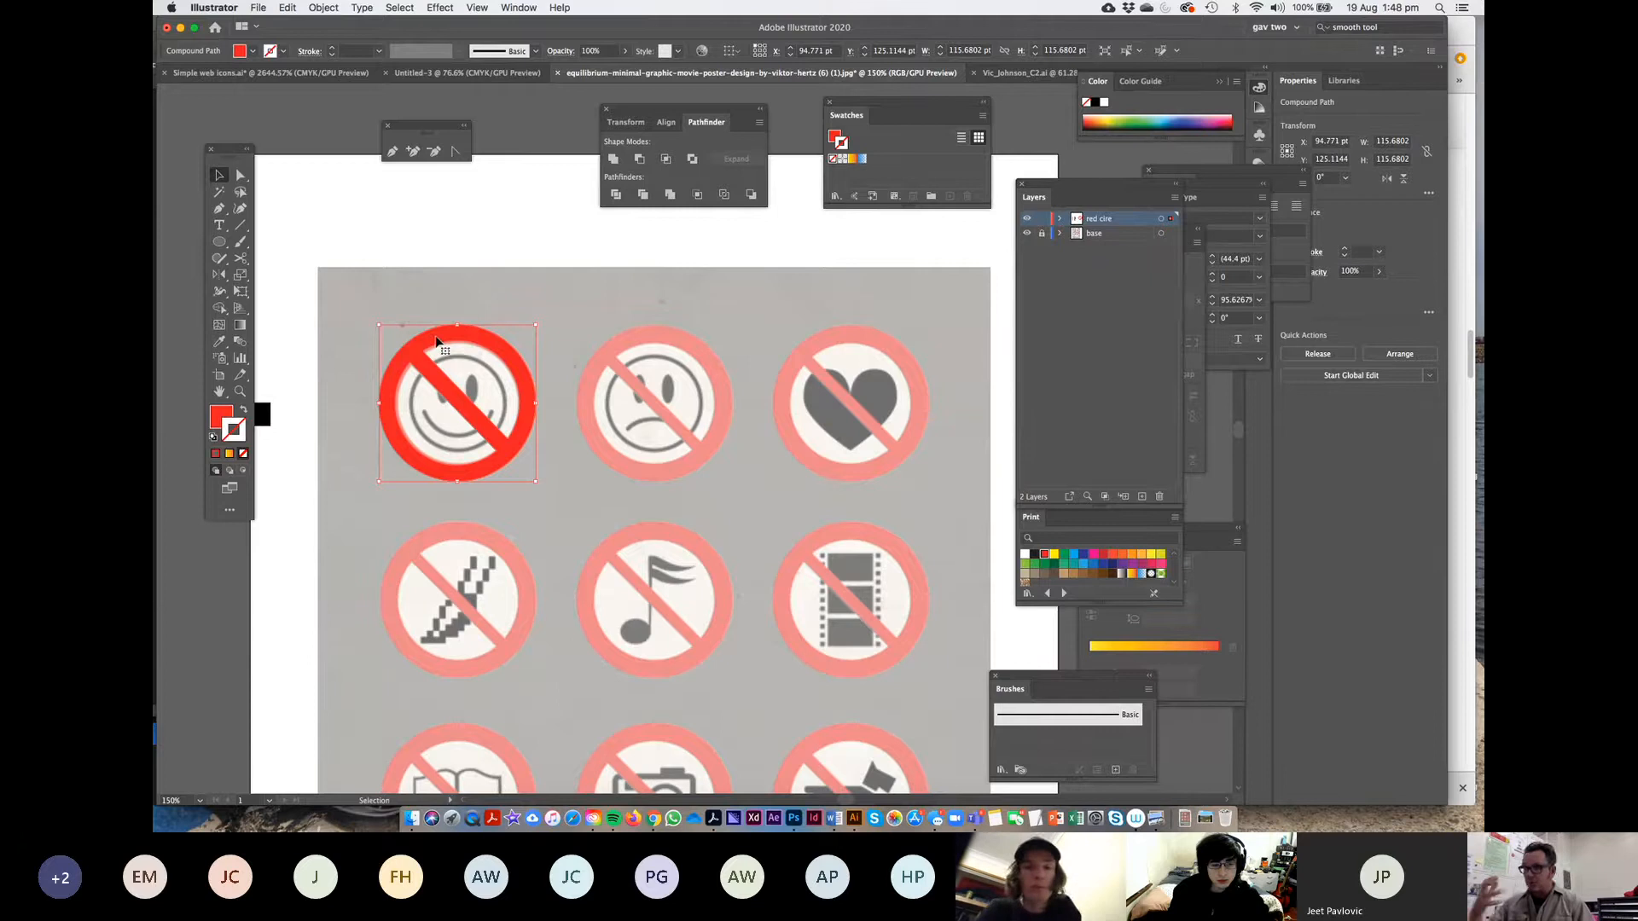
{"action": "left_click_drag", "start_coordinate": [437, 342], "coordinate": [539, 335]}
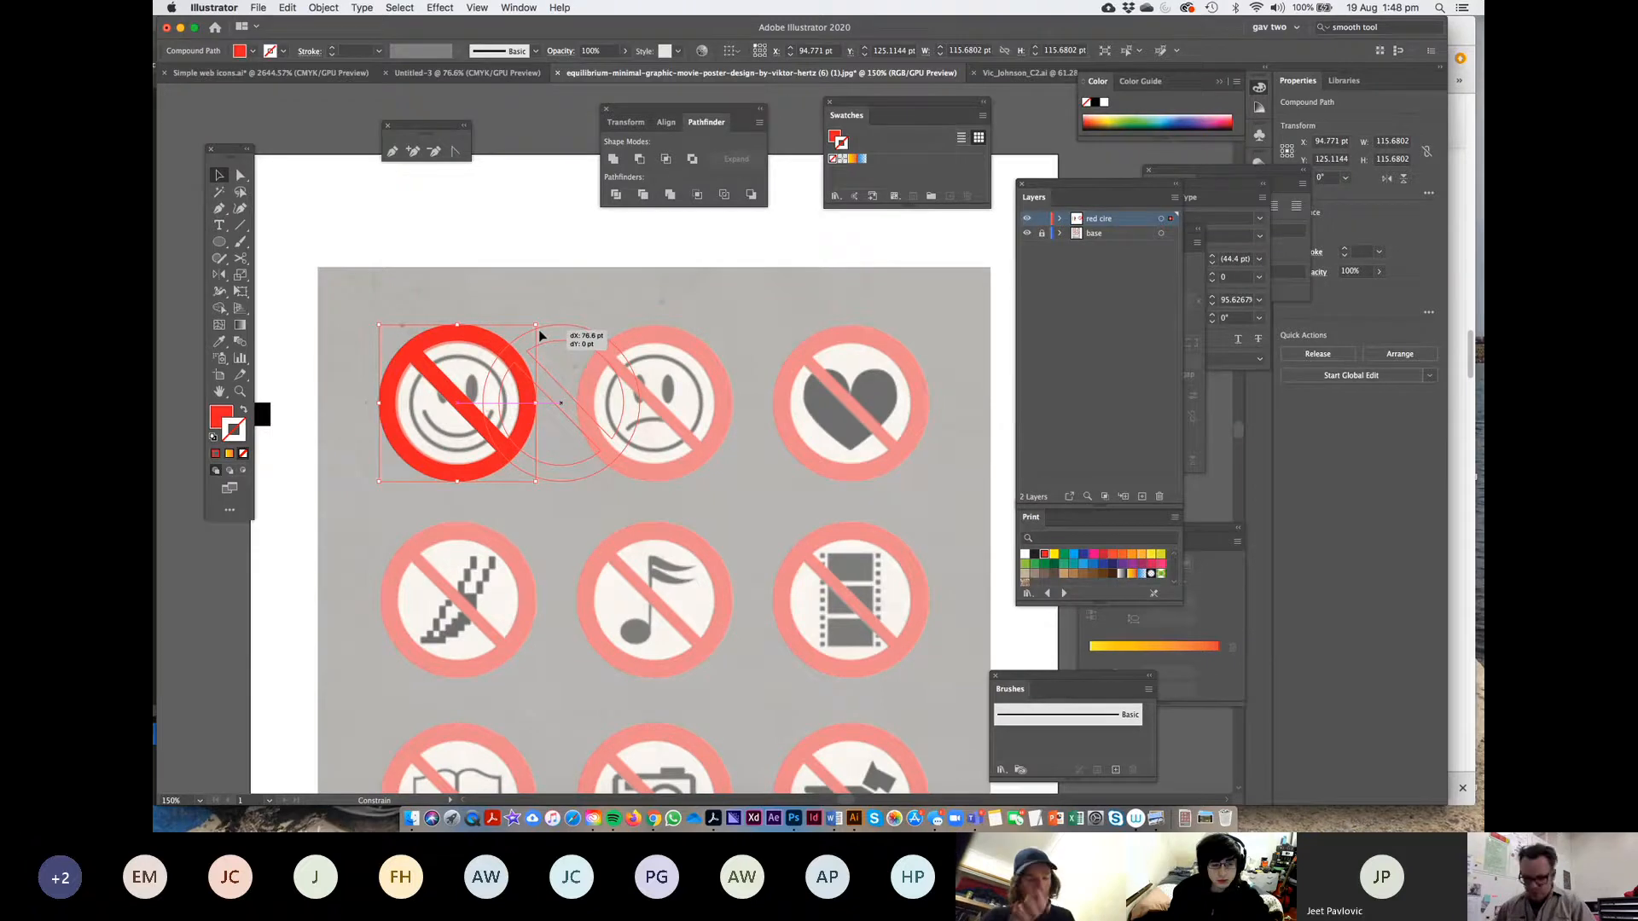
{"action": "left_click_drag", "start_coordinate": [539, 336], "coordinate": [632, 333]}
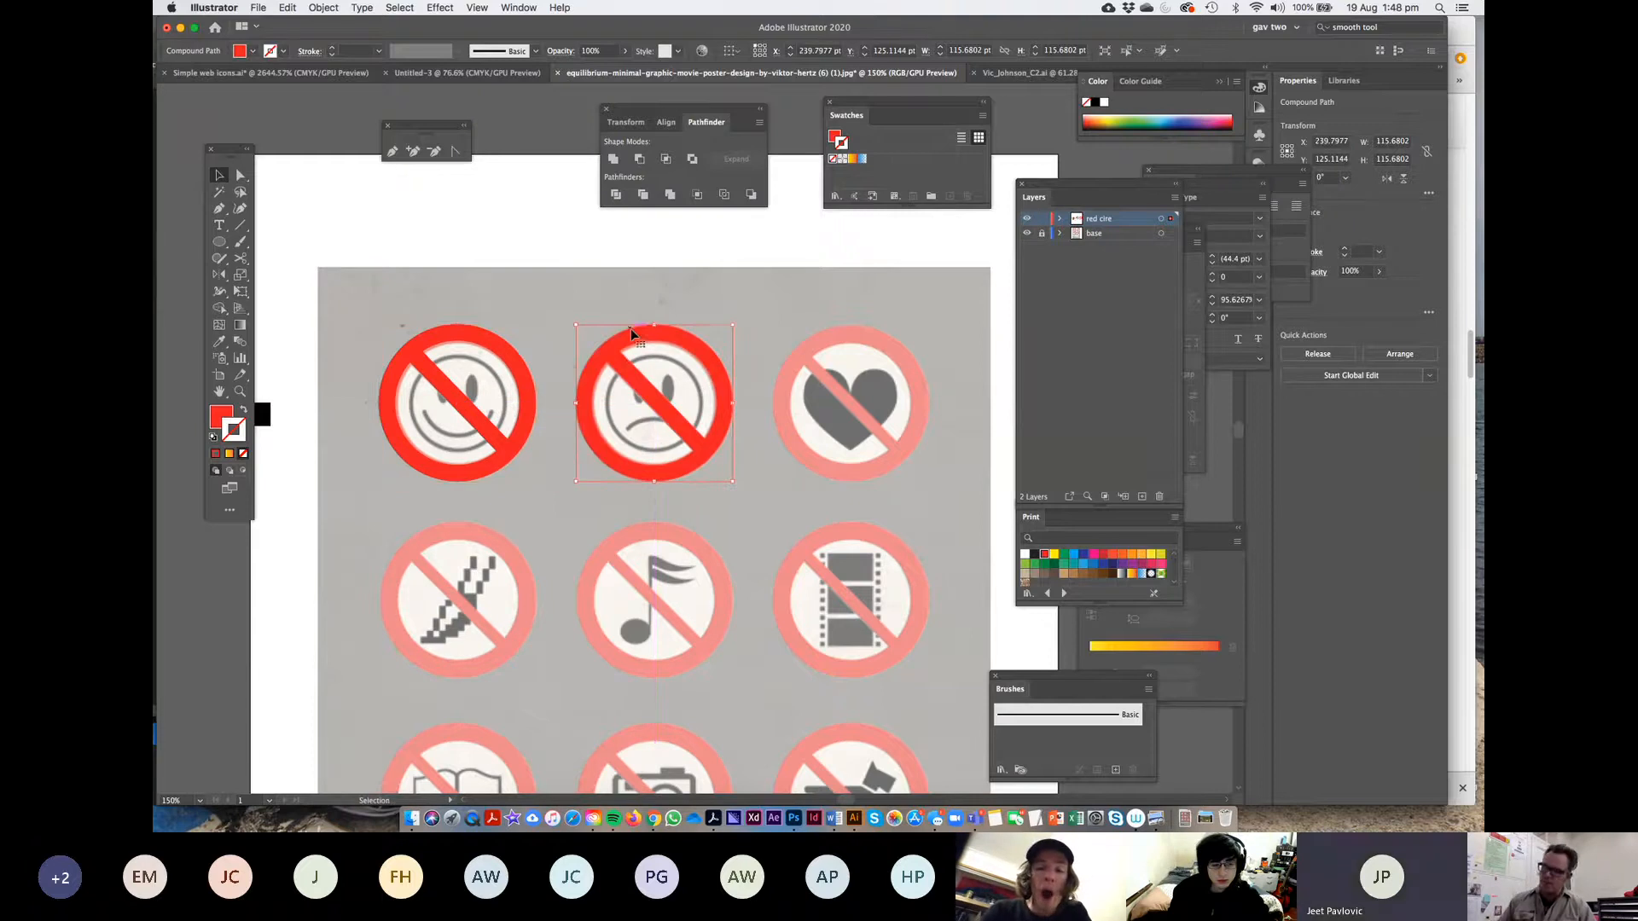
{"action": "key", "text": "super+d"}
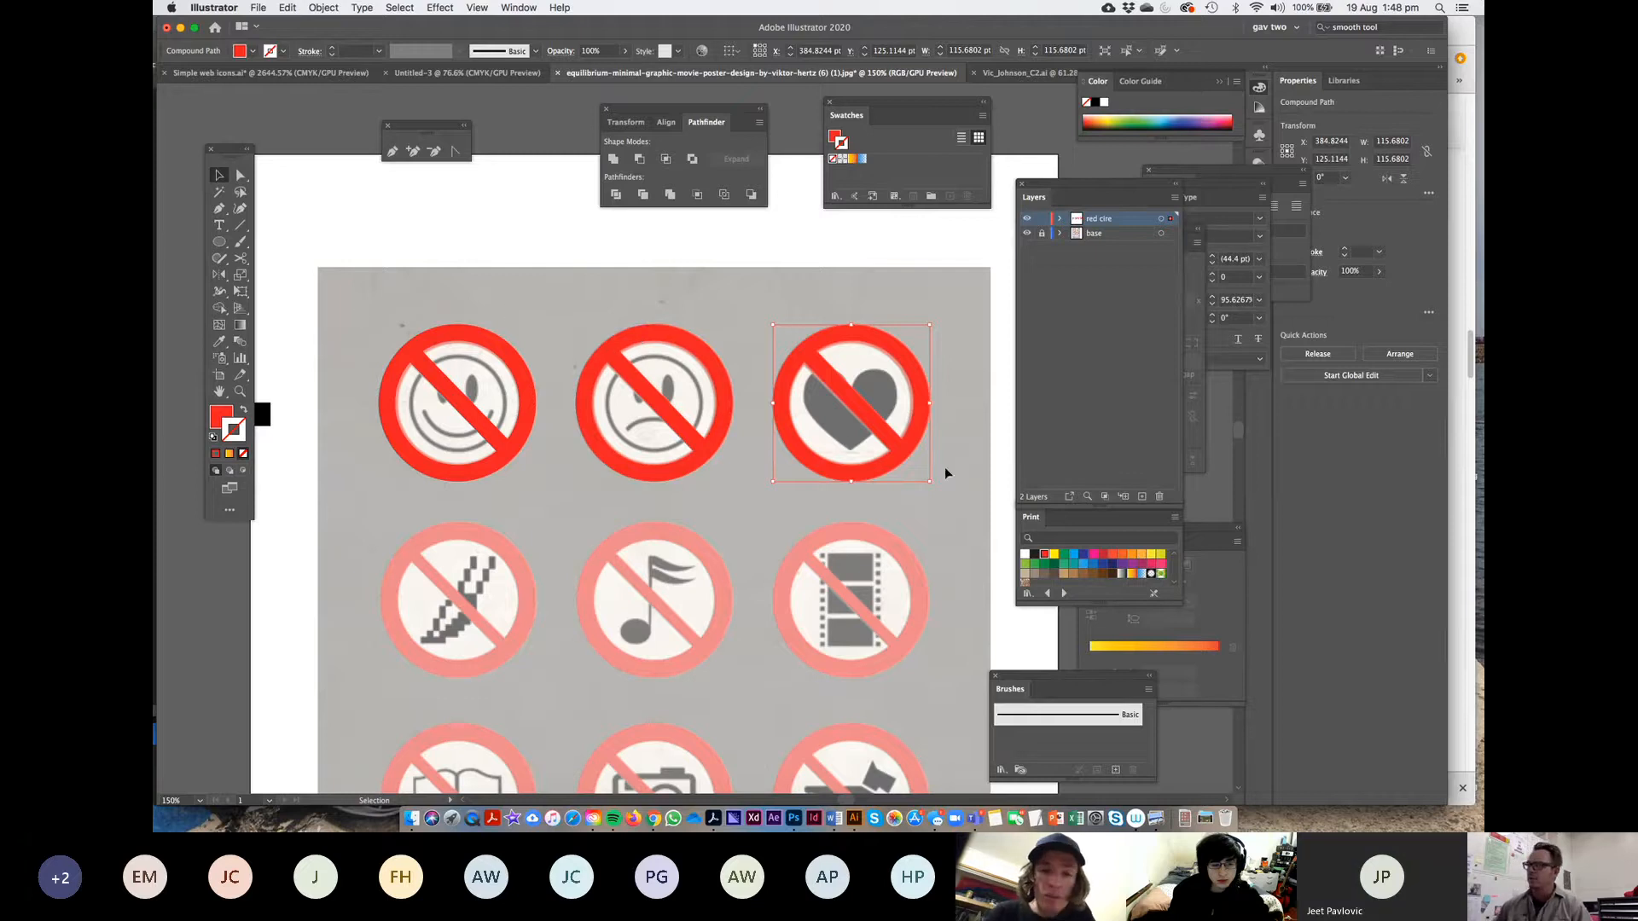
Copy the row of three red signs straight down onto the middle icons, repeat it for the bottom icons, and nudge that last row down to fit
{"action": "key", "text": "super+a"}
{"action": "key", "text": "super+minus"}
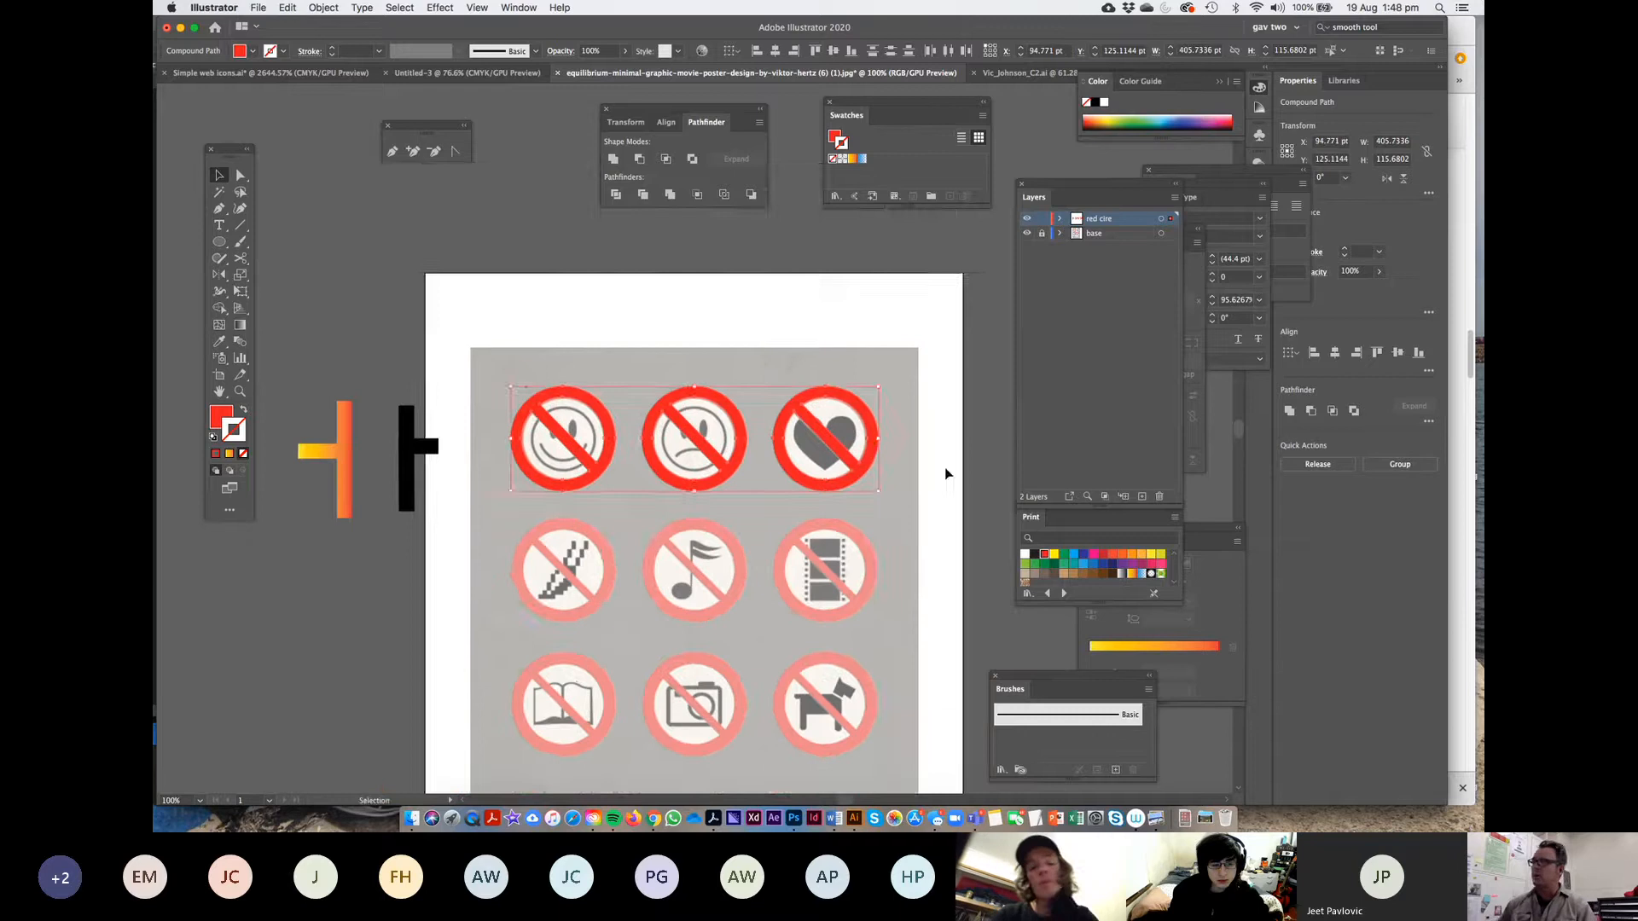
{"action": "scroll", "coordinate": [666, 396], "scroll_direction": "down", "scroll_amount": 3}
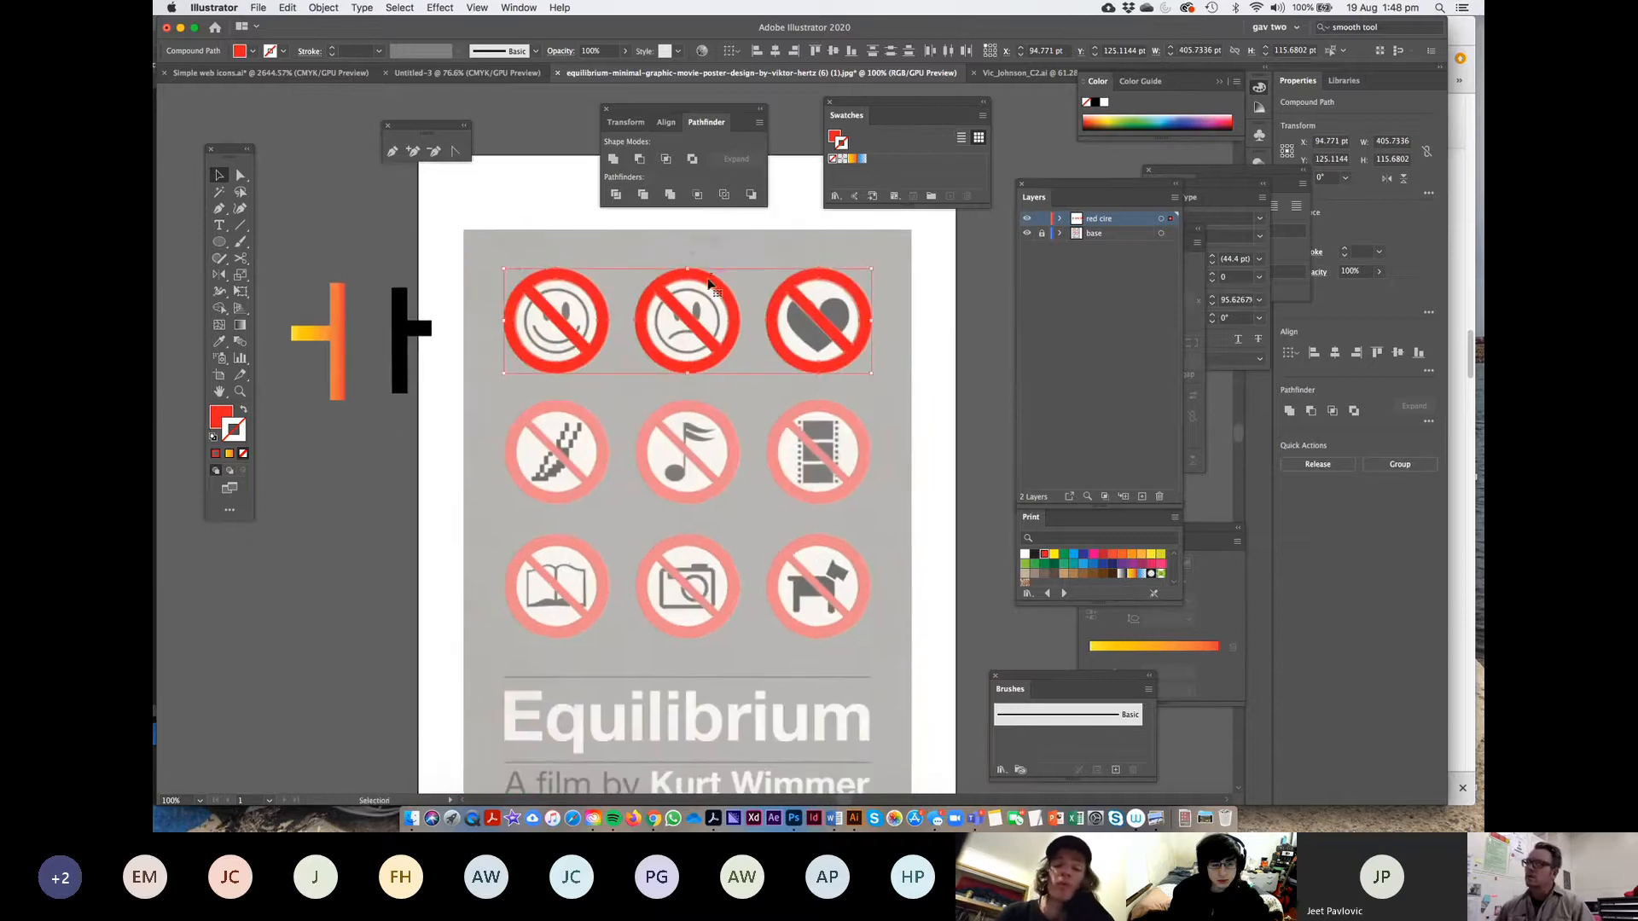
{"action": "left_click_drag", "start_coordinate": [709, 285], "coordinate": [705, 416]}
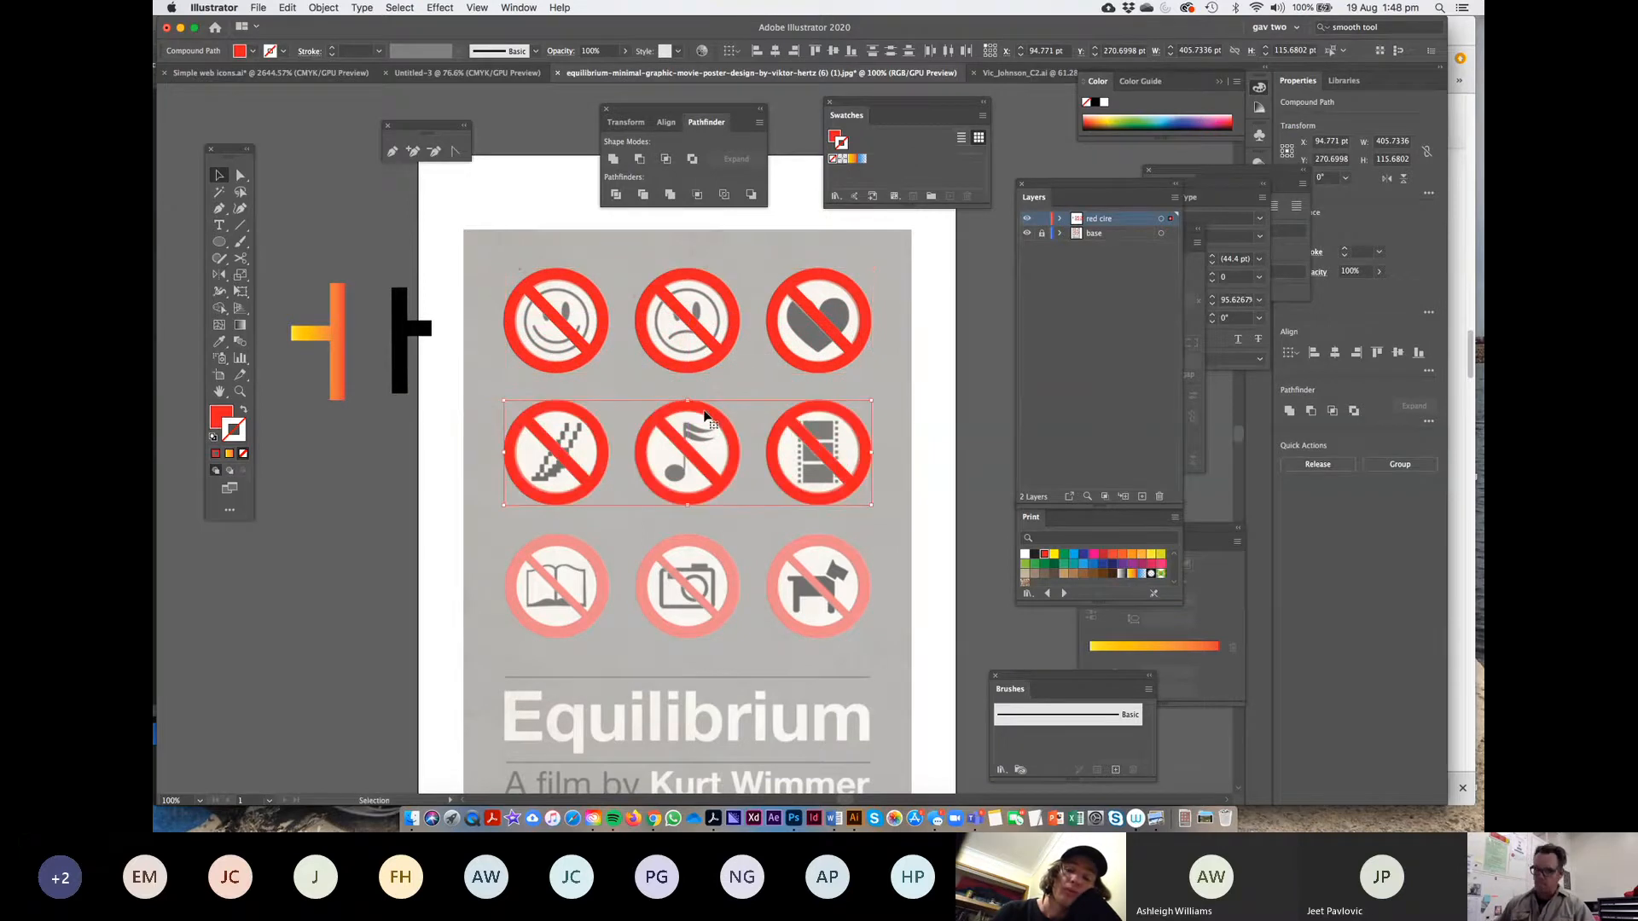
{"action": "key", "text": "super+d"}
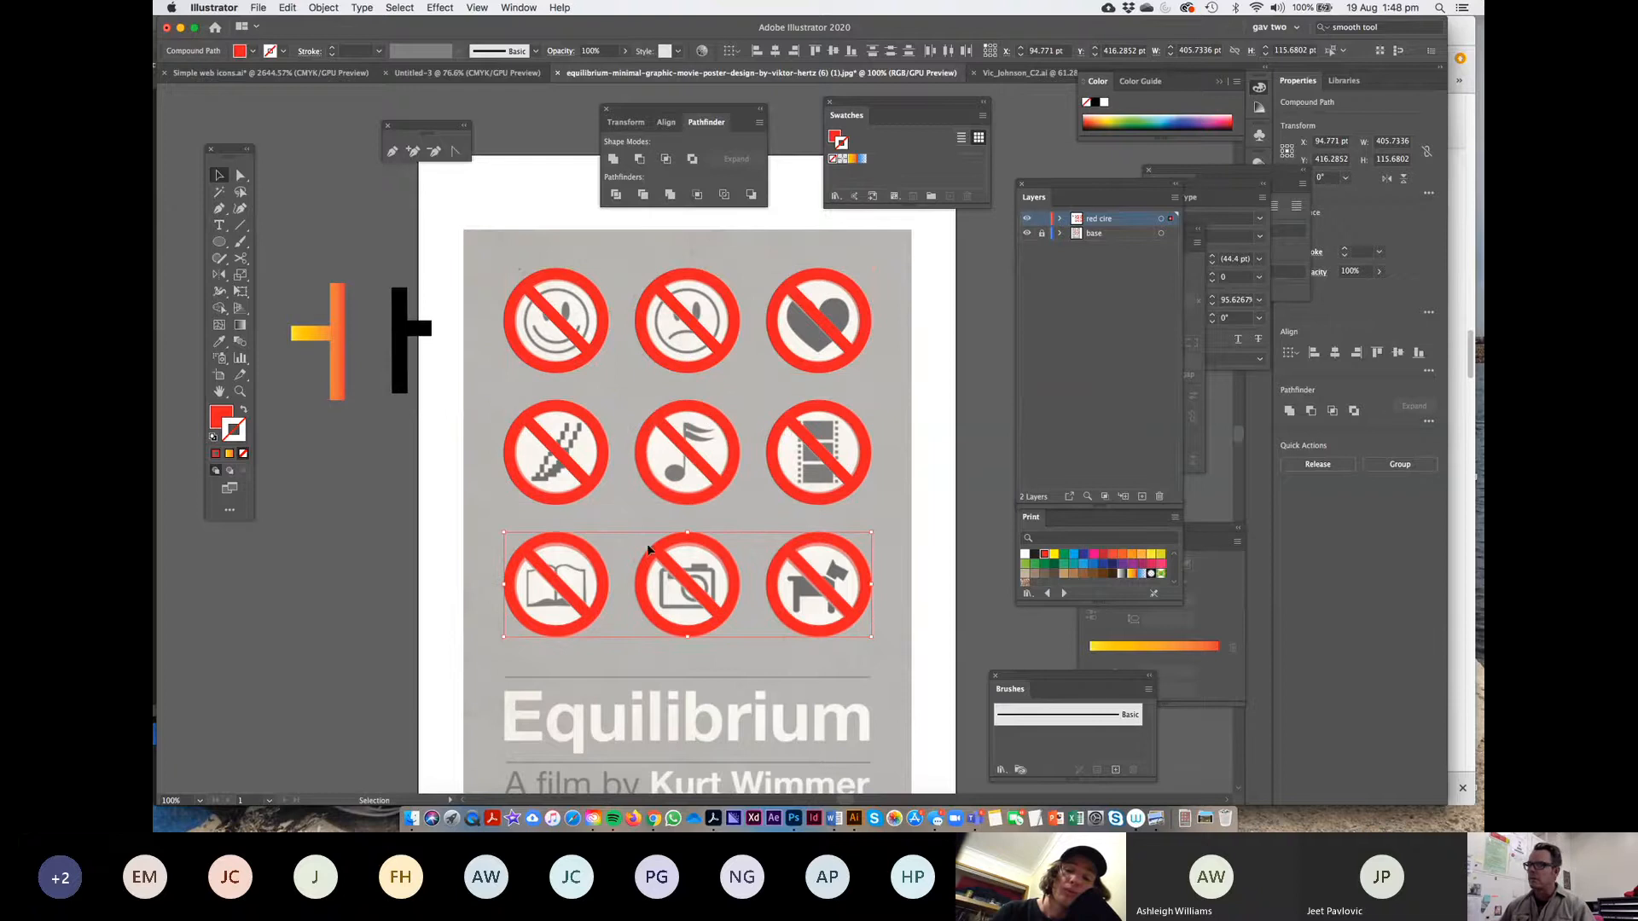
{"action": "left_click_drag", "start_coordinate": [674, 539], "coordinate": [743, 575]}
{"action": "key", "text": "super+space"}
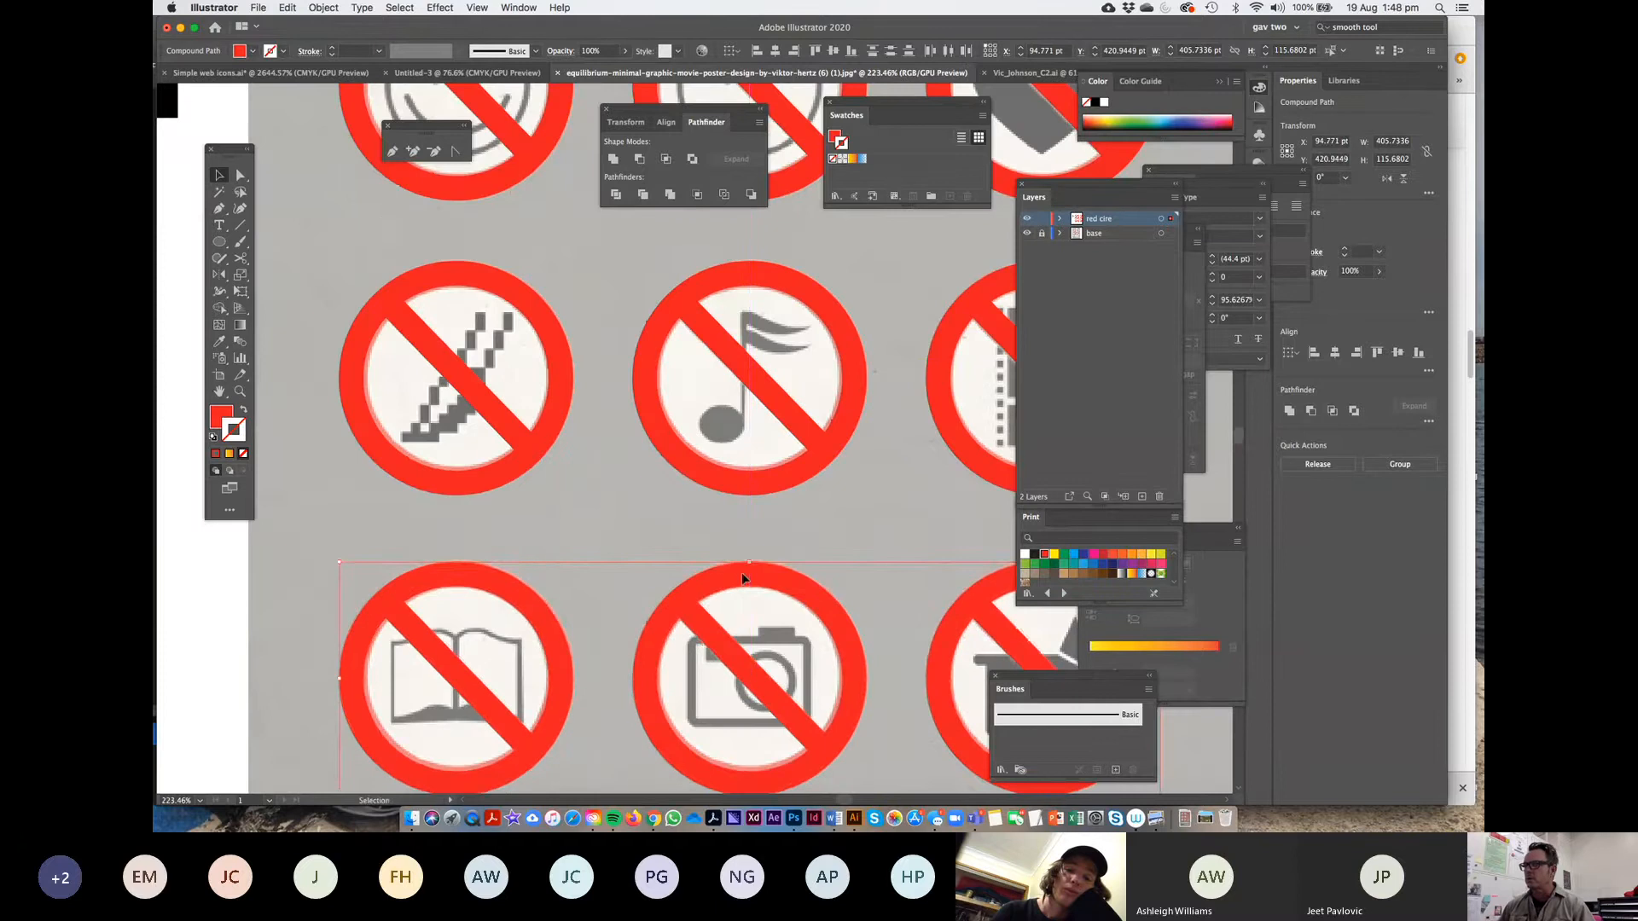
Lock the red circle layer and add a new layer above it named "white"
{"action": "left_click", "coordinate": [1042, 219]}
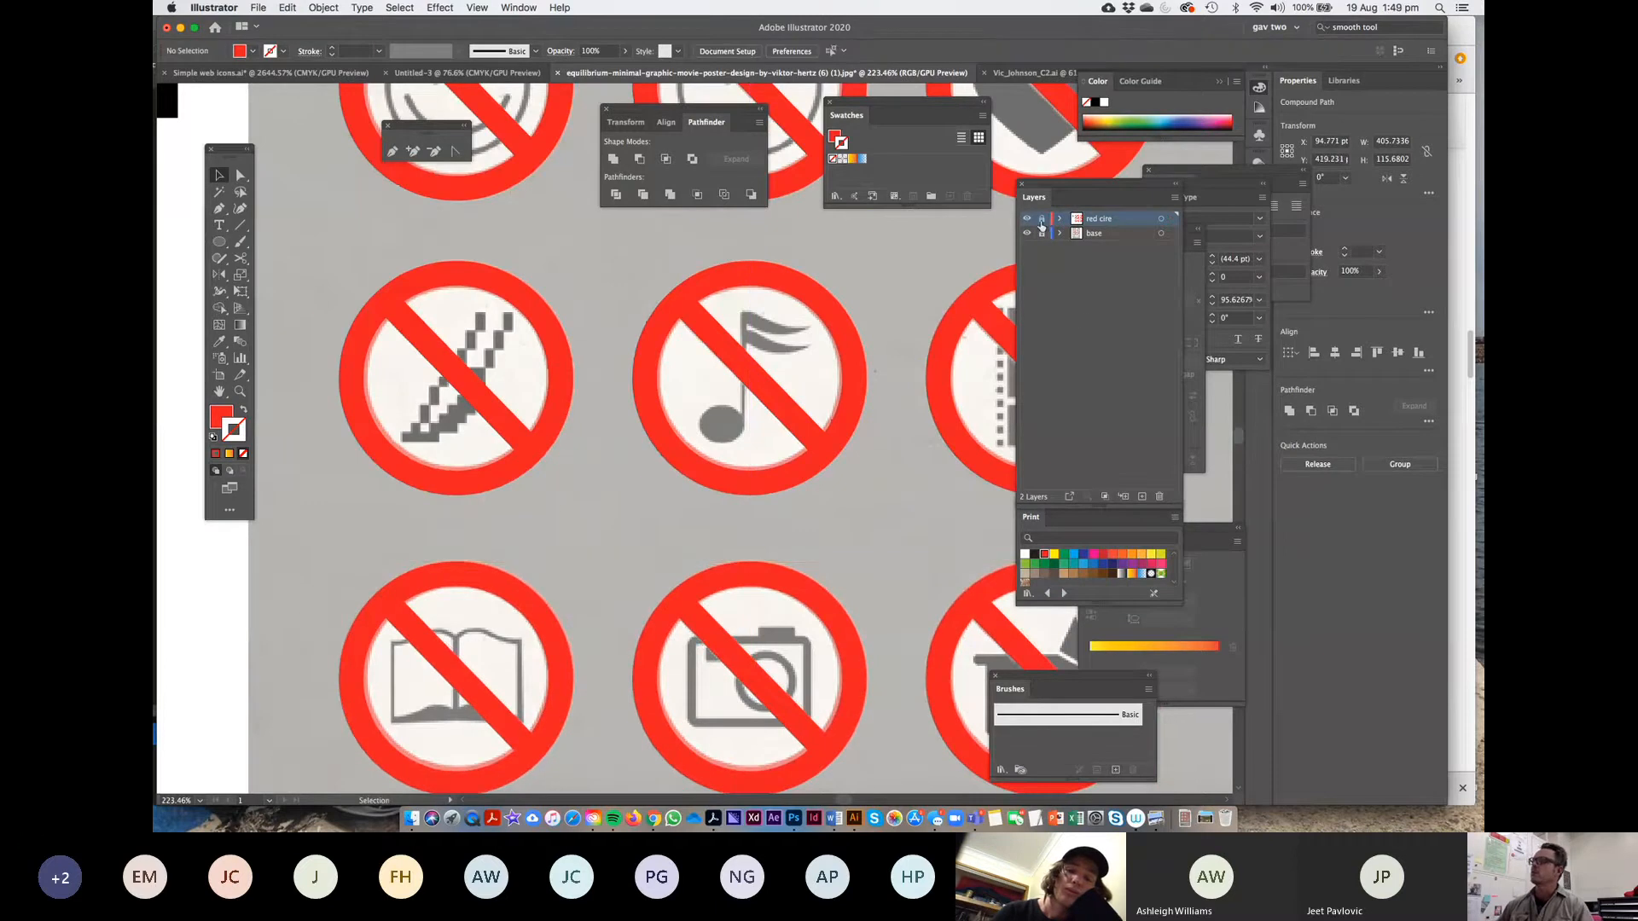
{"action": "left_click", "coordinate": [1142, 497]}
{"action": "double_click", "coordinate": [1097, 220]}
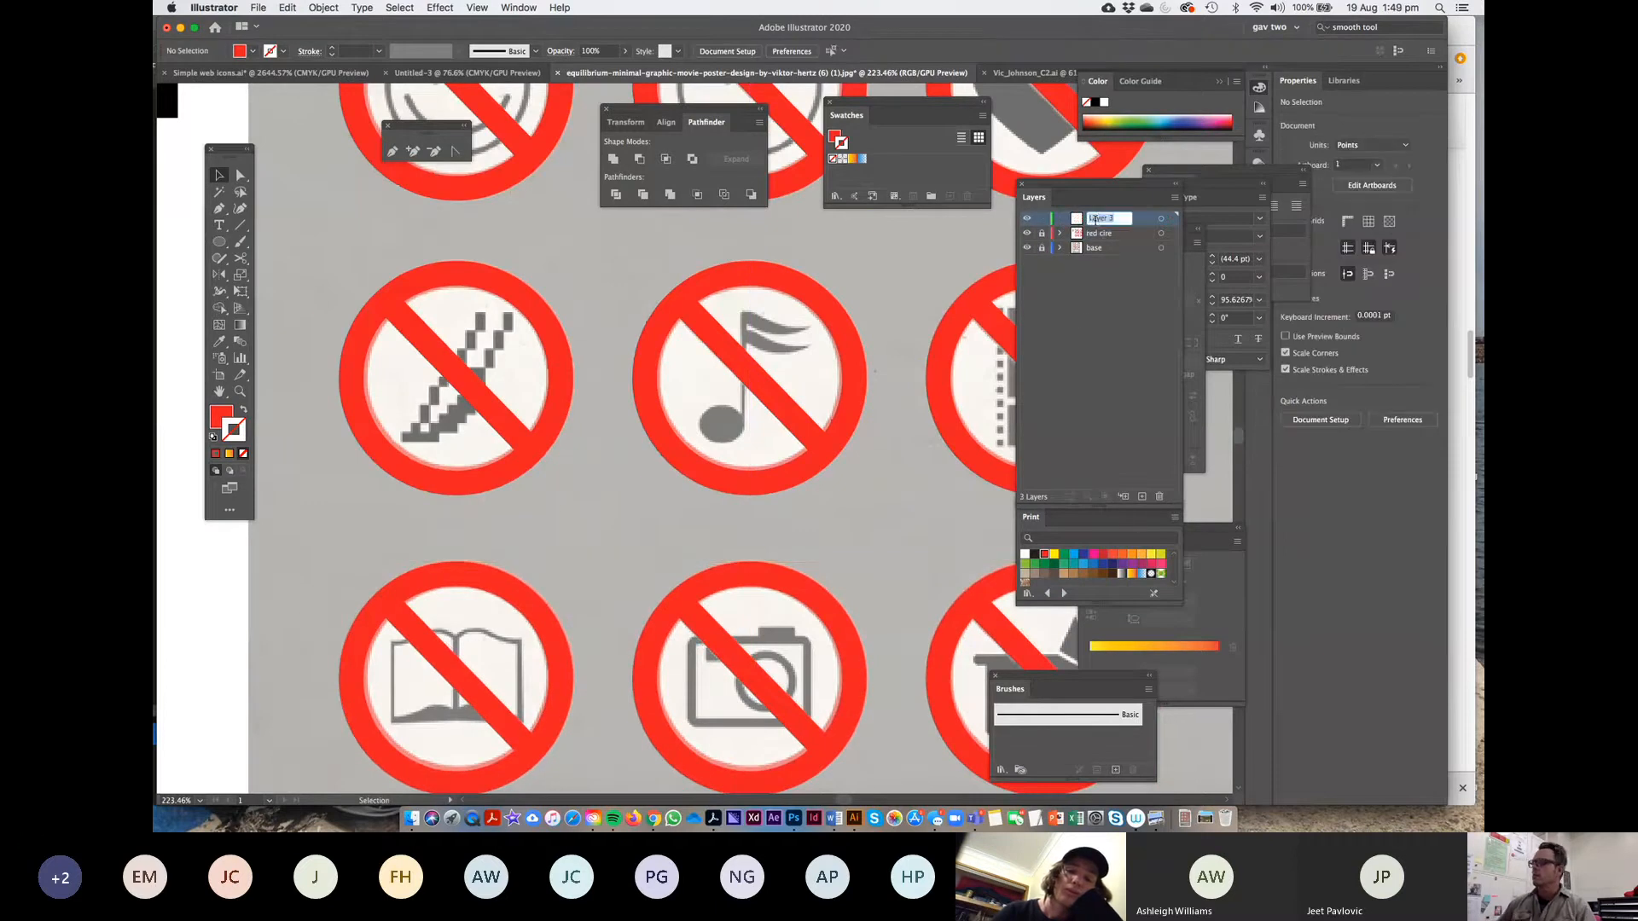
{"action": "type", "text": "white"}
{"action": "key", "text": "Return"}
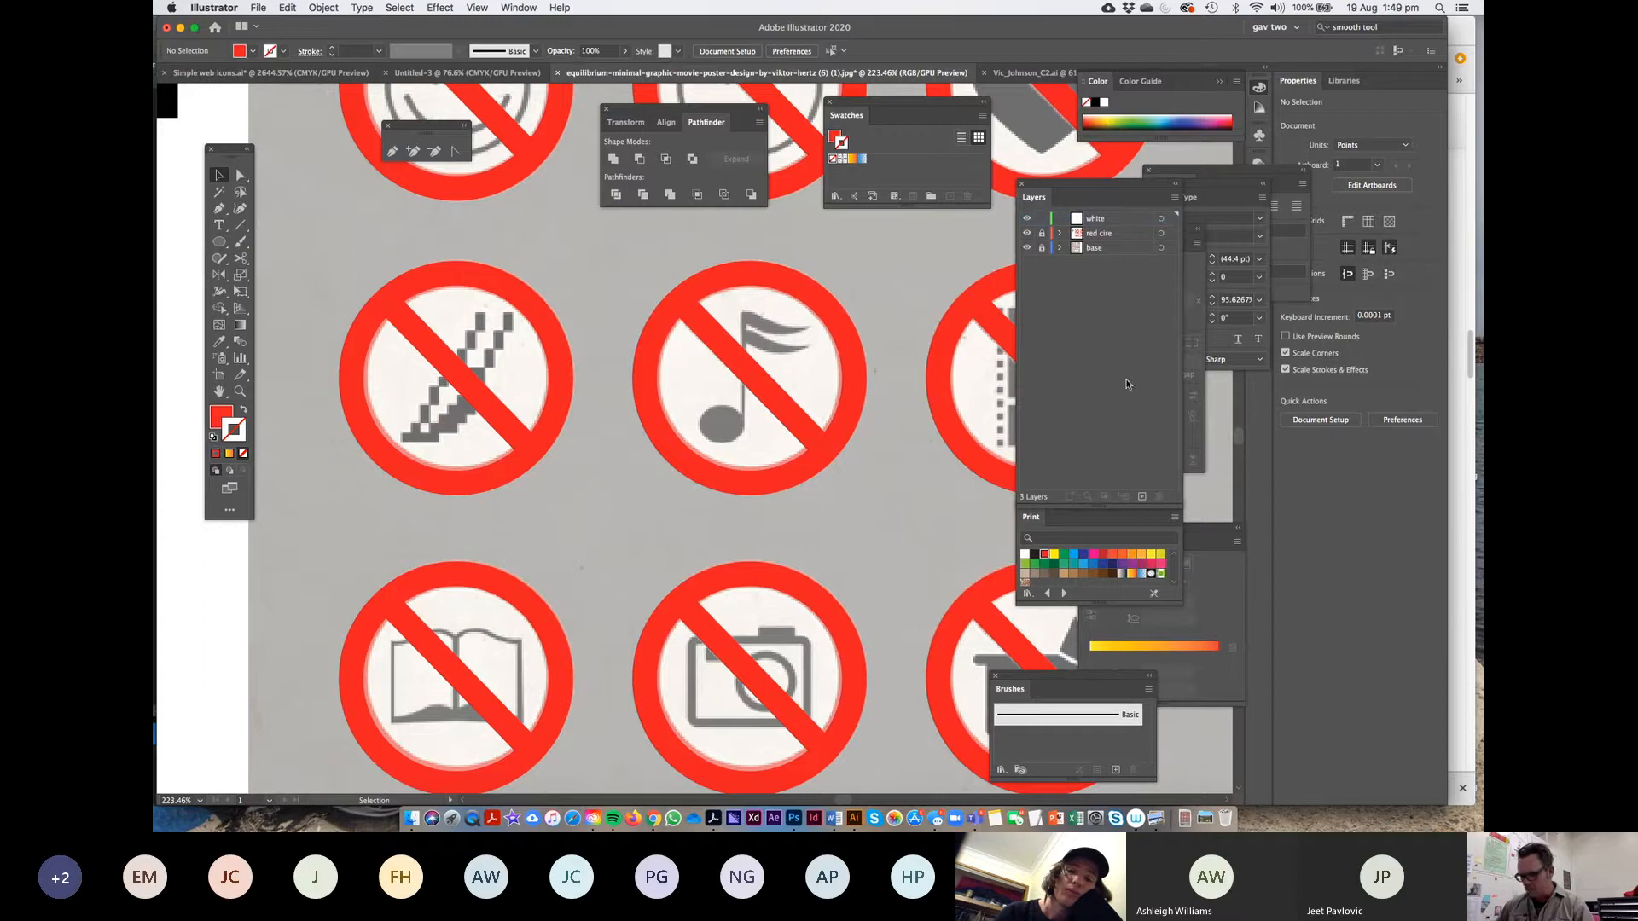
Draw a circle about 102 pt across on the white layer, centred over the smiley icon's prohibition sign
{"action": "key", "text": "super+minus"}
{"action": "key", "text": "super+0"}
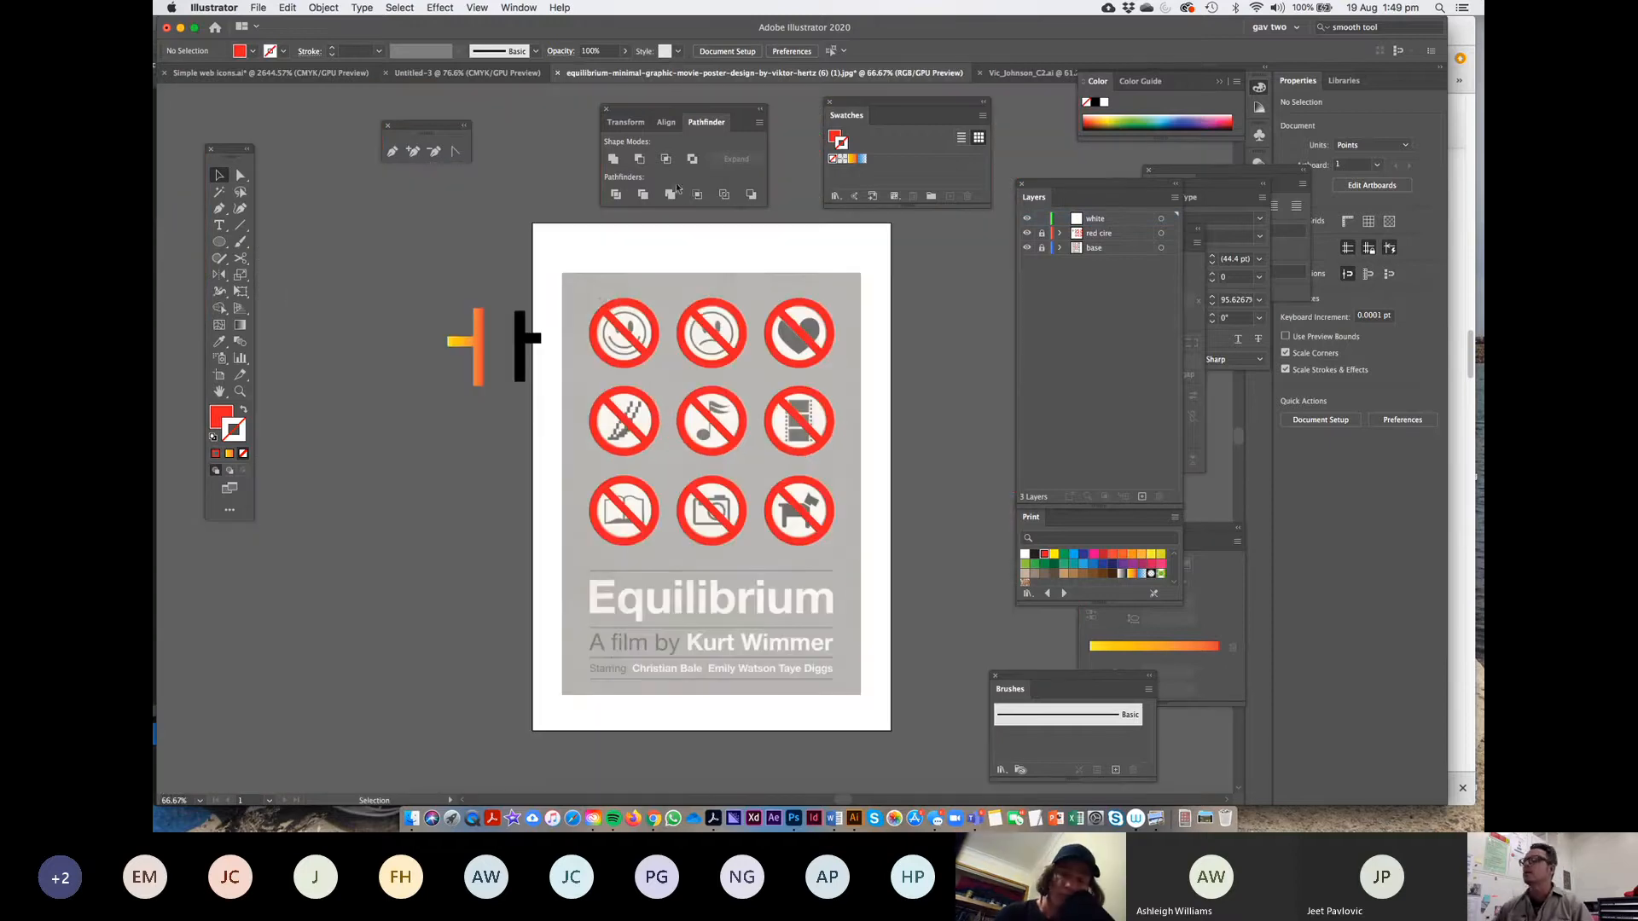
{"action": "key", "text": "z"}
{"action": "mouse_move", "coordinate": [563, 285]}
{"action": "left_mouse_down"}
{"action": "mouse_move", "coordinate": [746, 388]}
{"action": "mouse_move", "coordinate": [614, 332]}
{"action": "mouse_move", "coordinate": [778, 461]}
{"action": "mouse_move", "coordinate": [724, 429]}
{"action": "left_mouse_up"}
{"action": "left_click", "coordinate": [219, 241]}
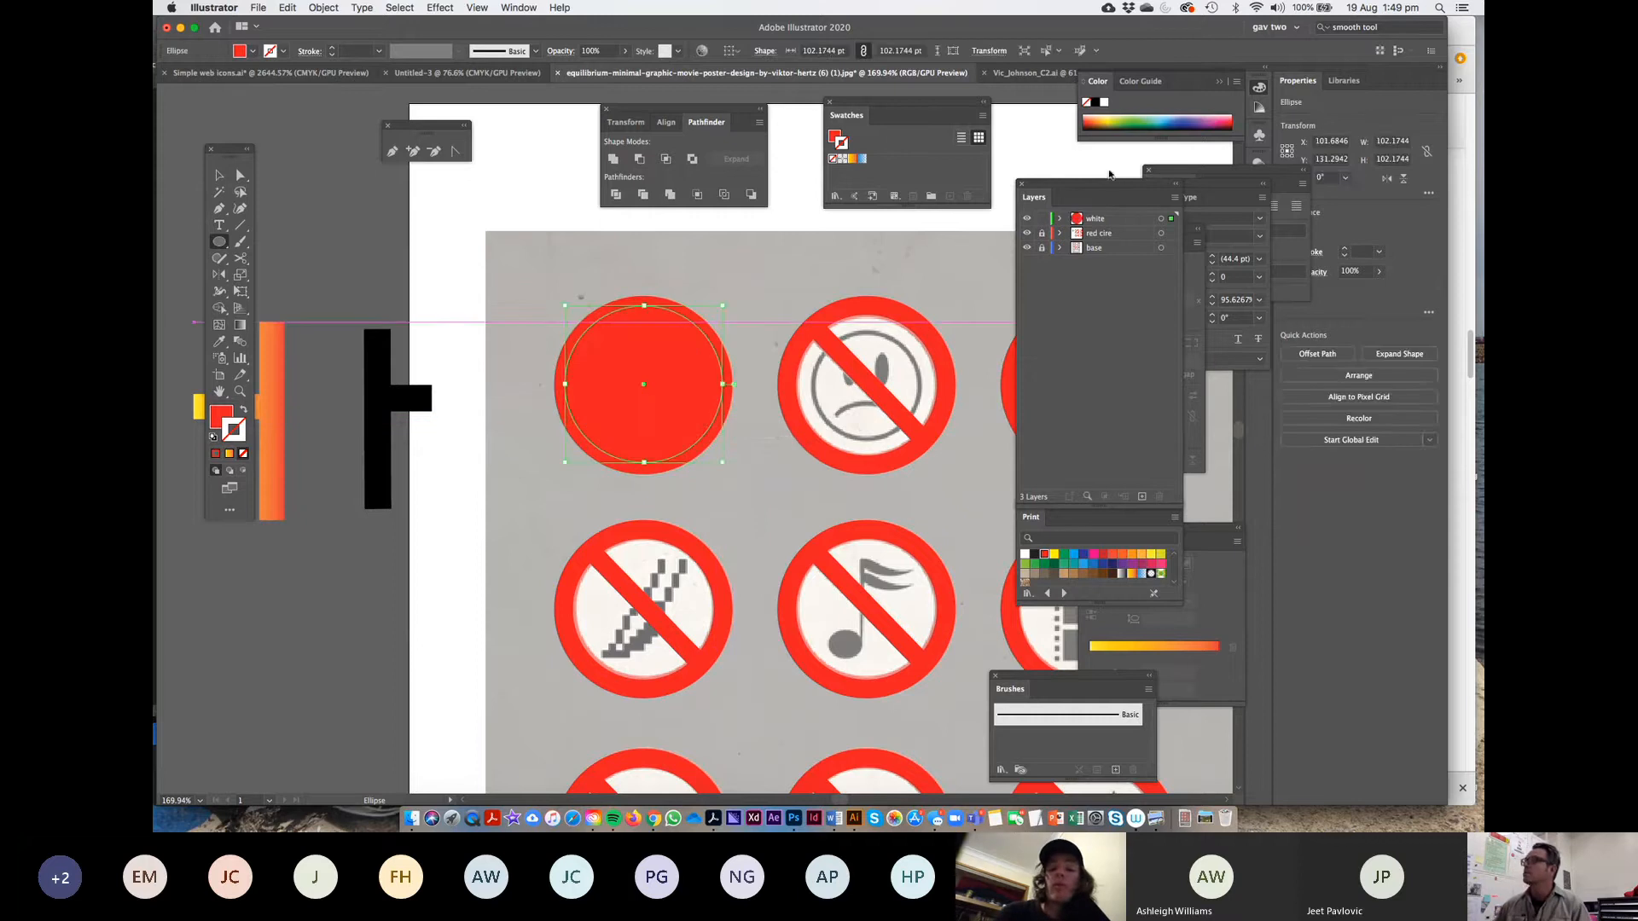
Give the new circle over the smiley icon a white fill and no stroke
{"action": "left_click", "coordinate": [1105, 103]}
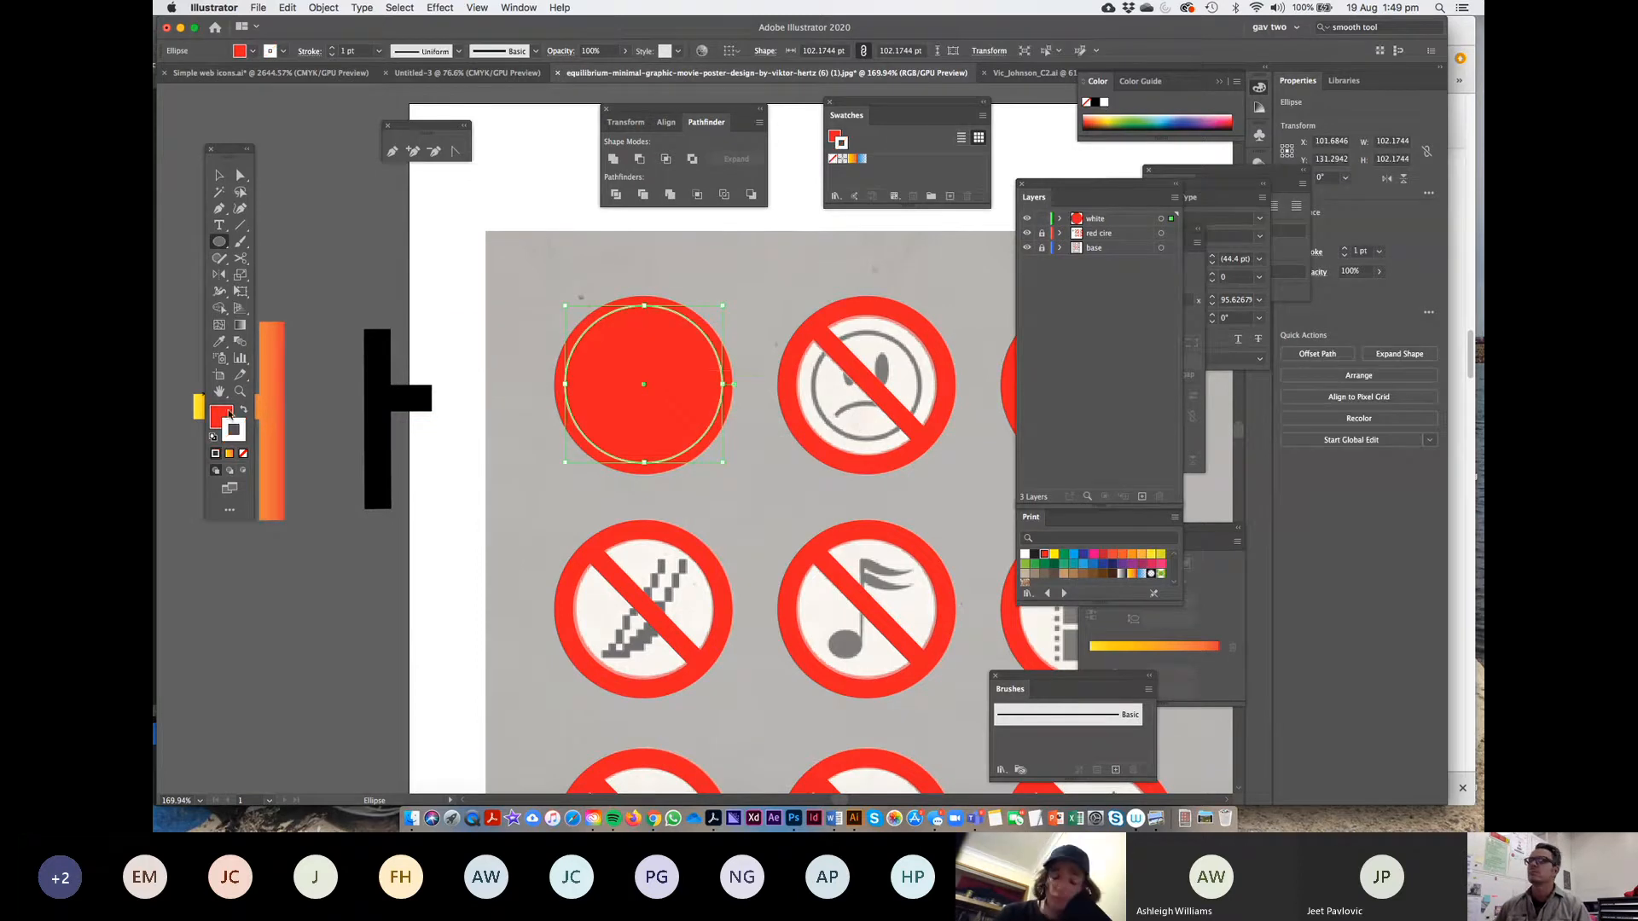
{"action": "left_click", "coordinate": [244, 410]}
{"action": "left_click", "coordinate": [244, 452]}
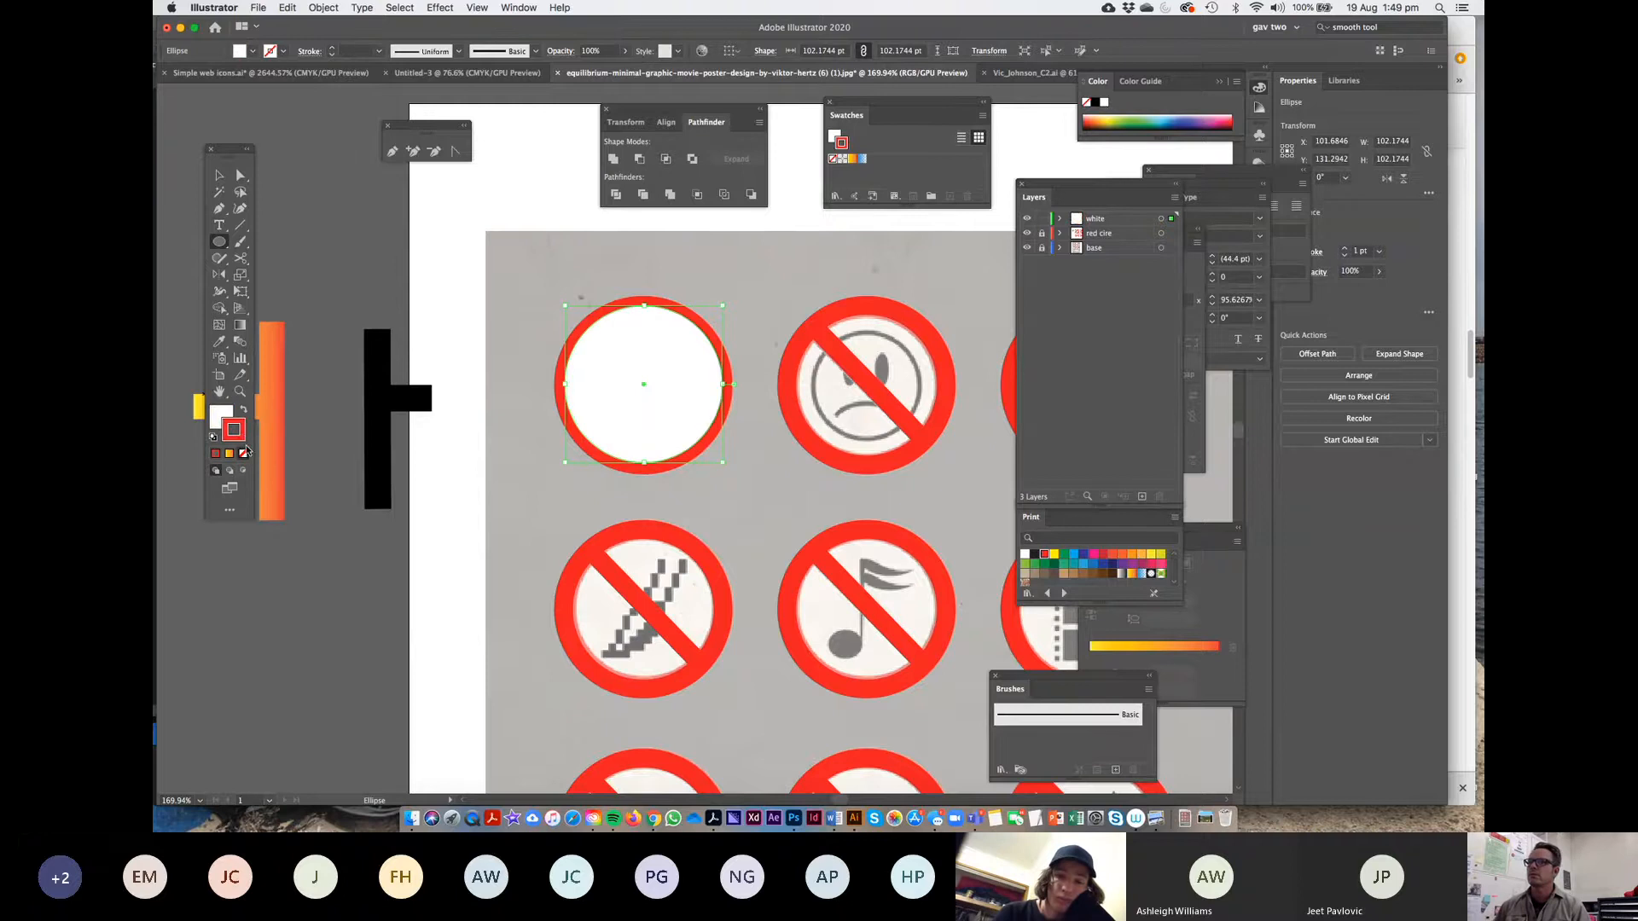
Copy the white circle horizontally by about 145 pt onto the sad-face sign and repeat the copy onto the heart sign
{"action": "left_click", "coordinate": [217, 173]}
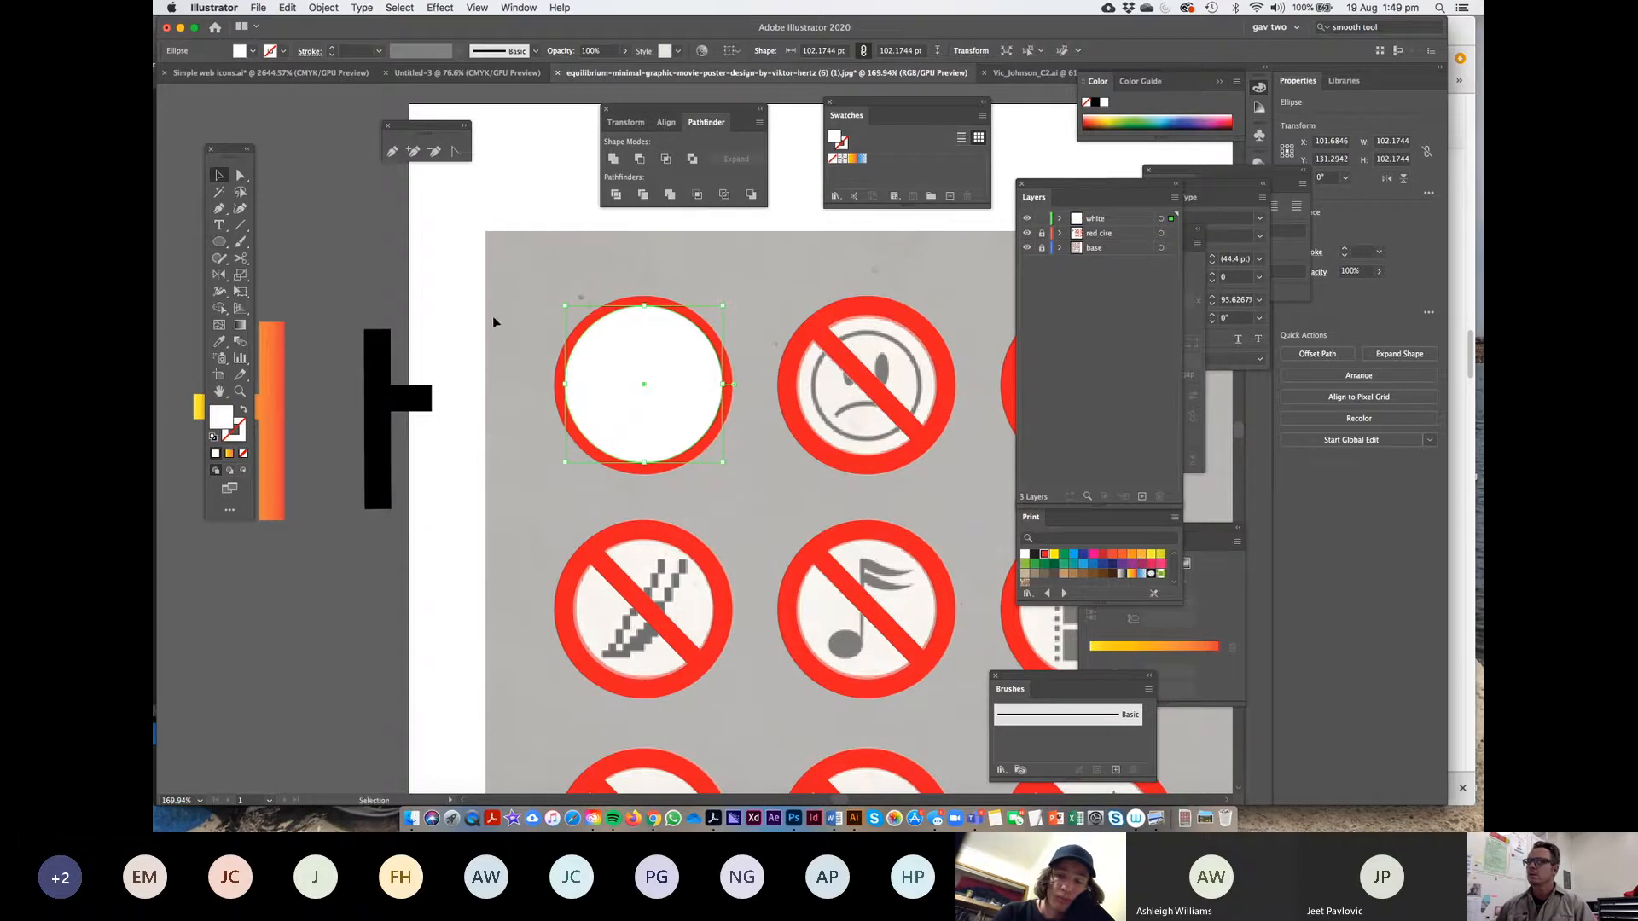
{"action": "scroll", "coordinate": [387, 320], "scroll_direction": "right", "scroll_amount": 5}
{"action": "left_click_drag", "start_coordinate": [387, 321], "coordinate": [613, 323]}
{"action": "key", "text": "super+d"}
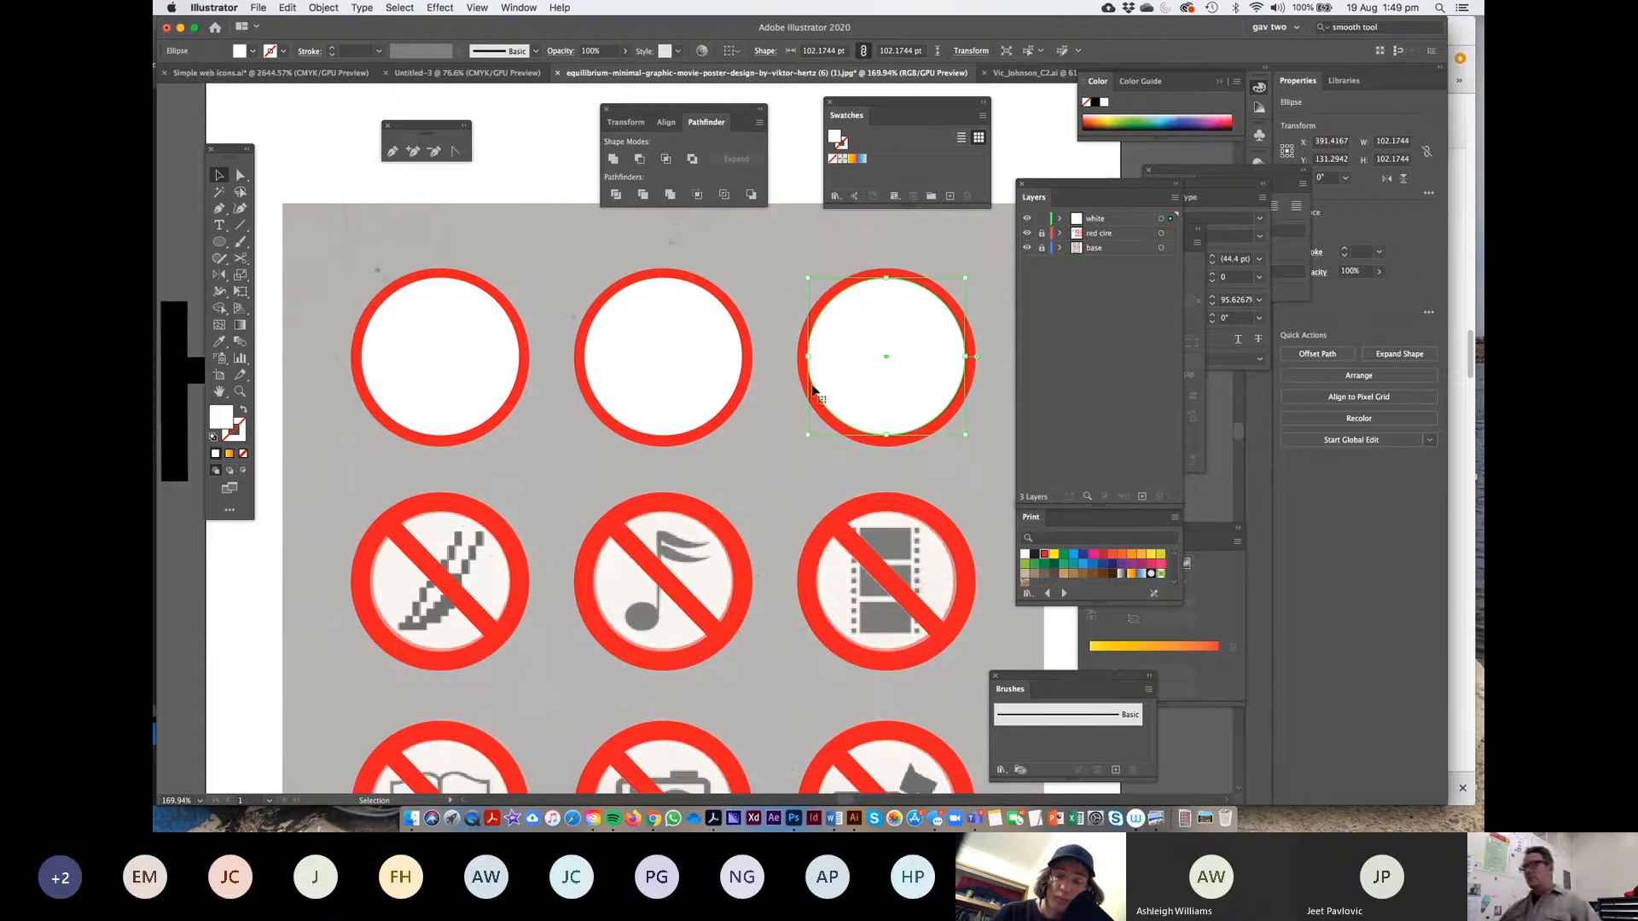
Copy all three white circles straight down by about 148 pt onto the middle row and repeat the copy onto the bottom row
{"action": "left_click", "coordinate": [666, 335], "text": "shift"}
{"action": "left_click", "coordinate": [467, 329], "text": "shift"}
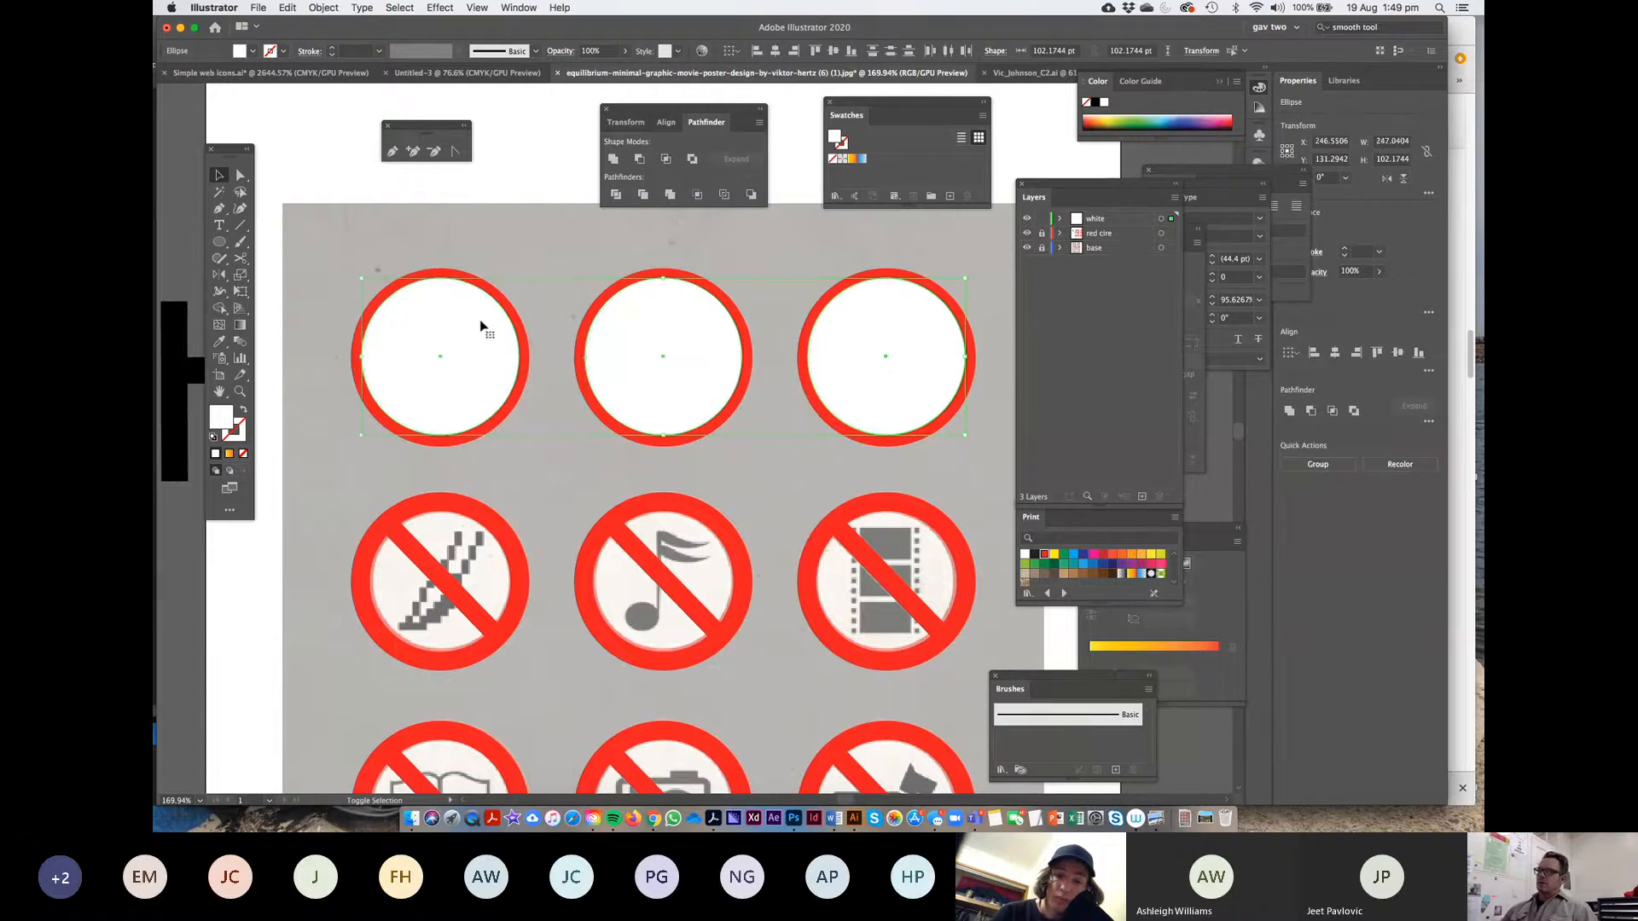
{"action": "left_click_drag", "start_coordinate": [673, 310], "coordinate": [670, 537]}
{"action": "scroll", "coordinate": [709, 307], "scroll_direction": "down", "scroll_amount": 5}
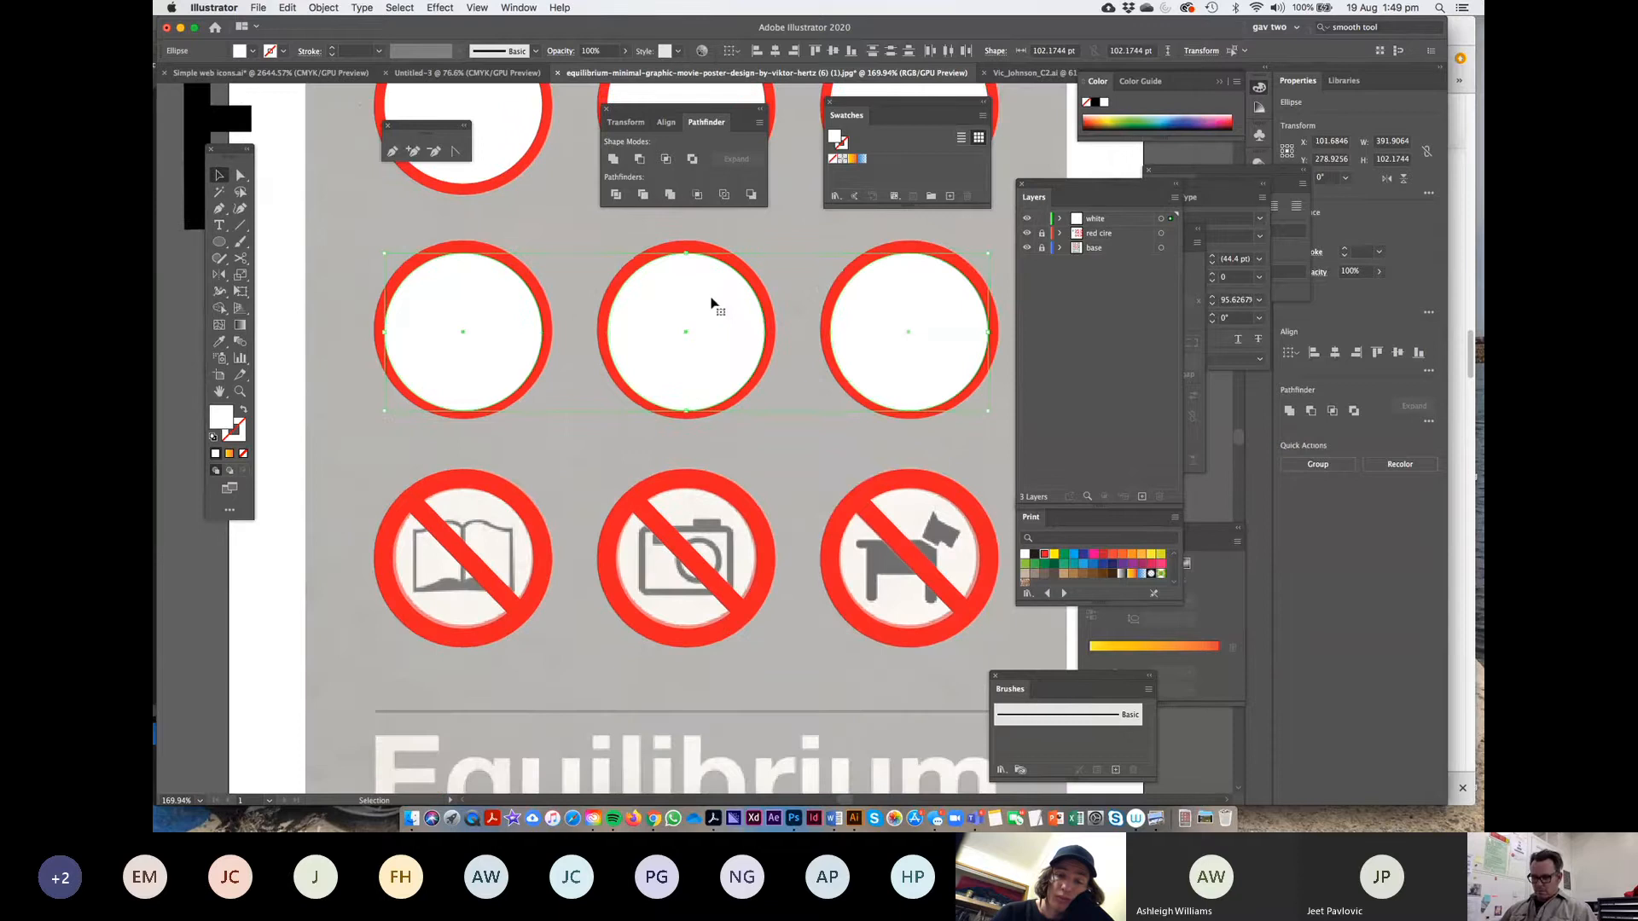
{"action": "key", "text": "super+d"}
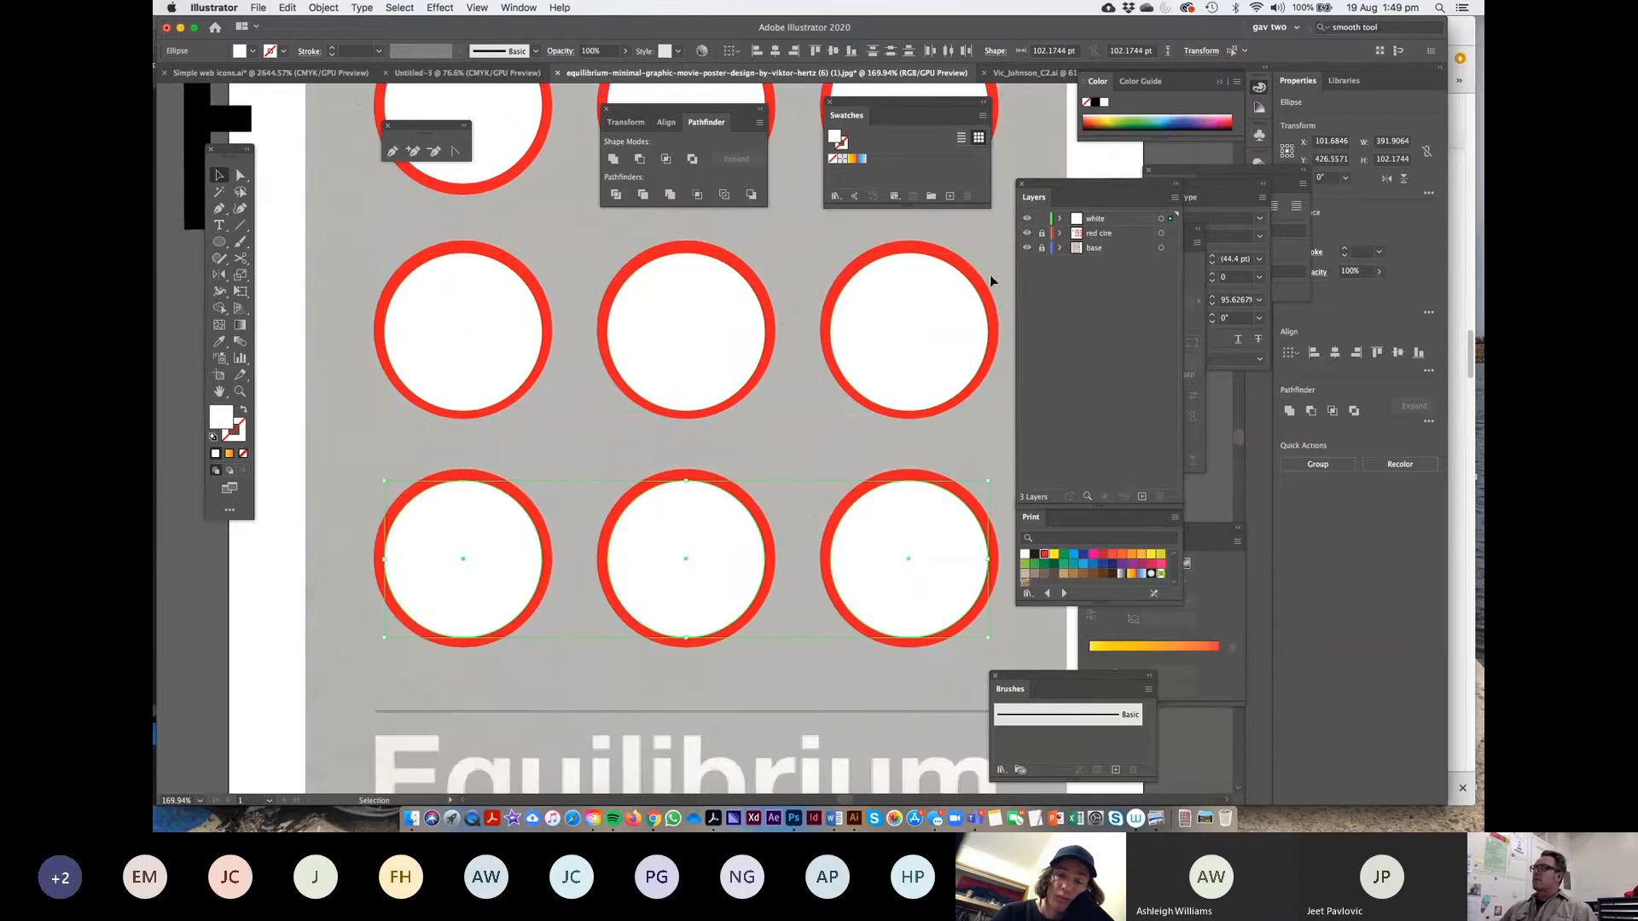
Lock the white layer, move it beneath the red circle layer, and hide both layers
{"action": "key", "text": "super+shift+a"}
{"action": "left_click_drag", "start_coordinate": [1095, 219], "coordinate": [1096, 242]}
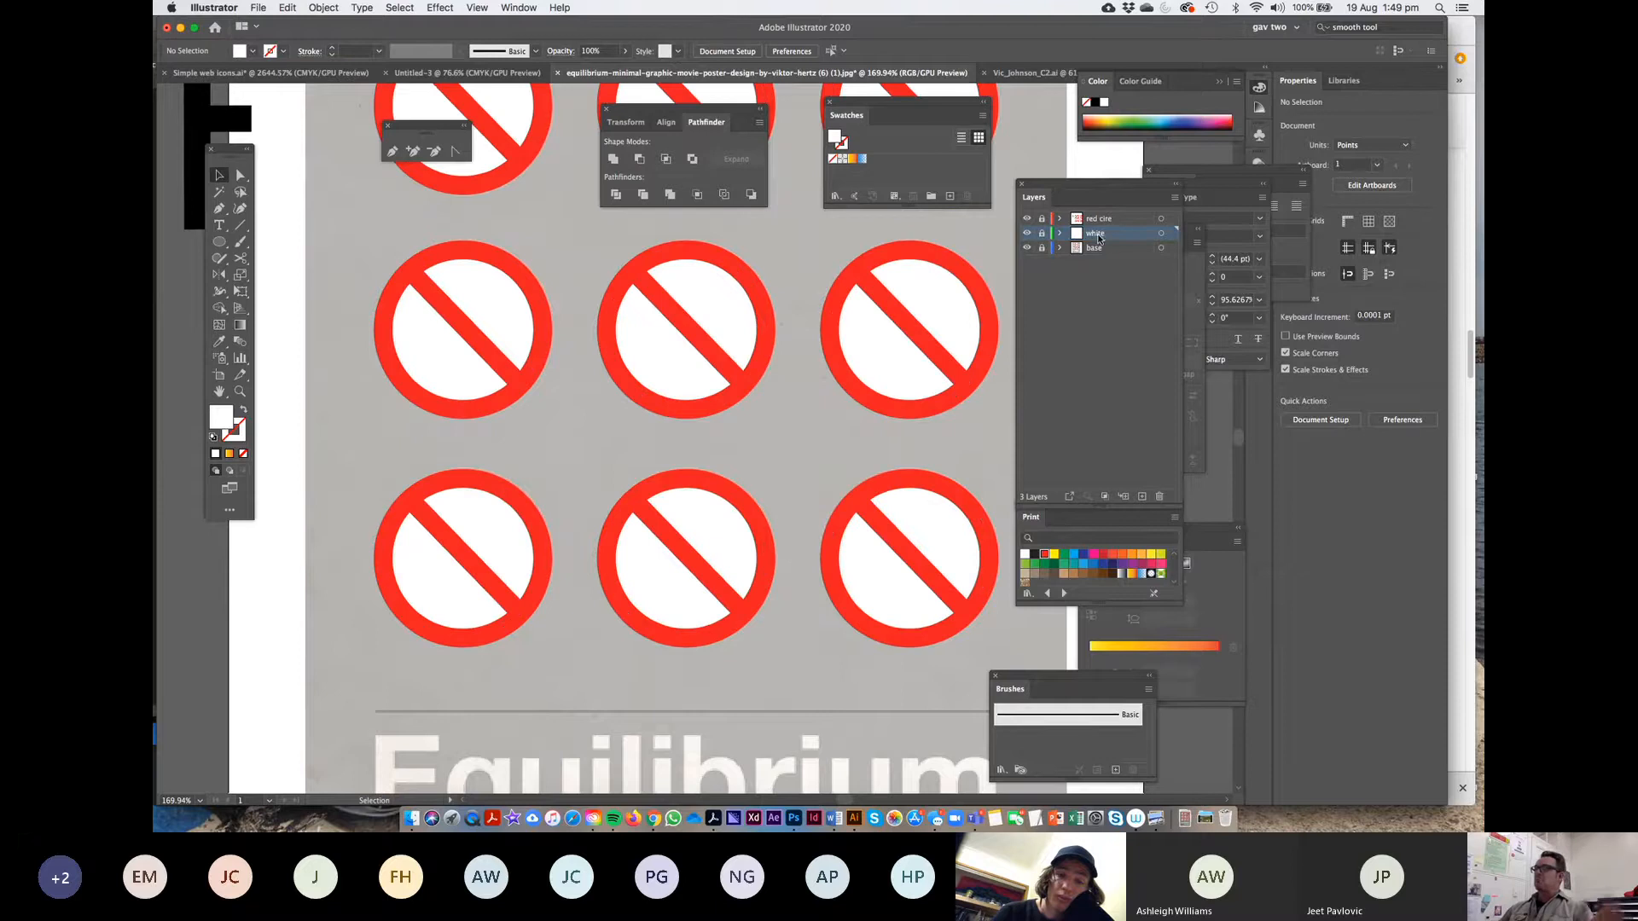
{"action": "left_click", "coordinate": [1028, 218]}
{"action": "left_click", "coordinate": [1028, 233]}
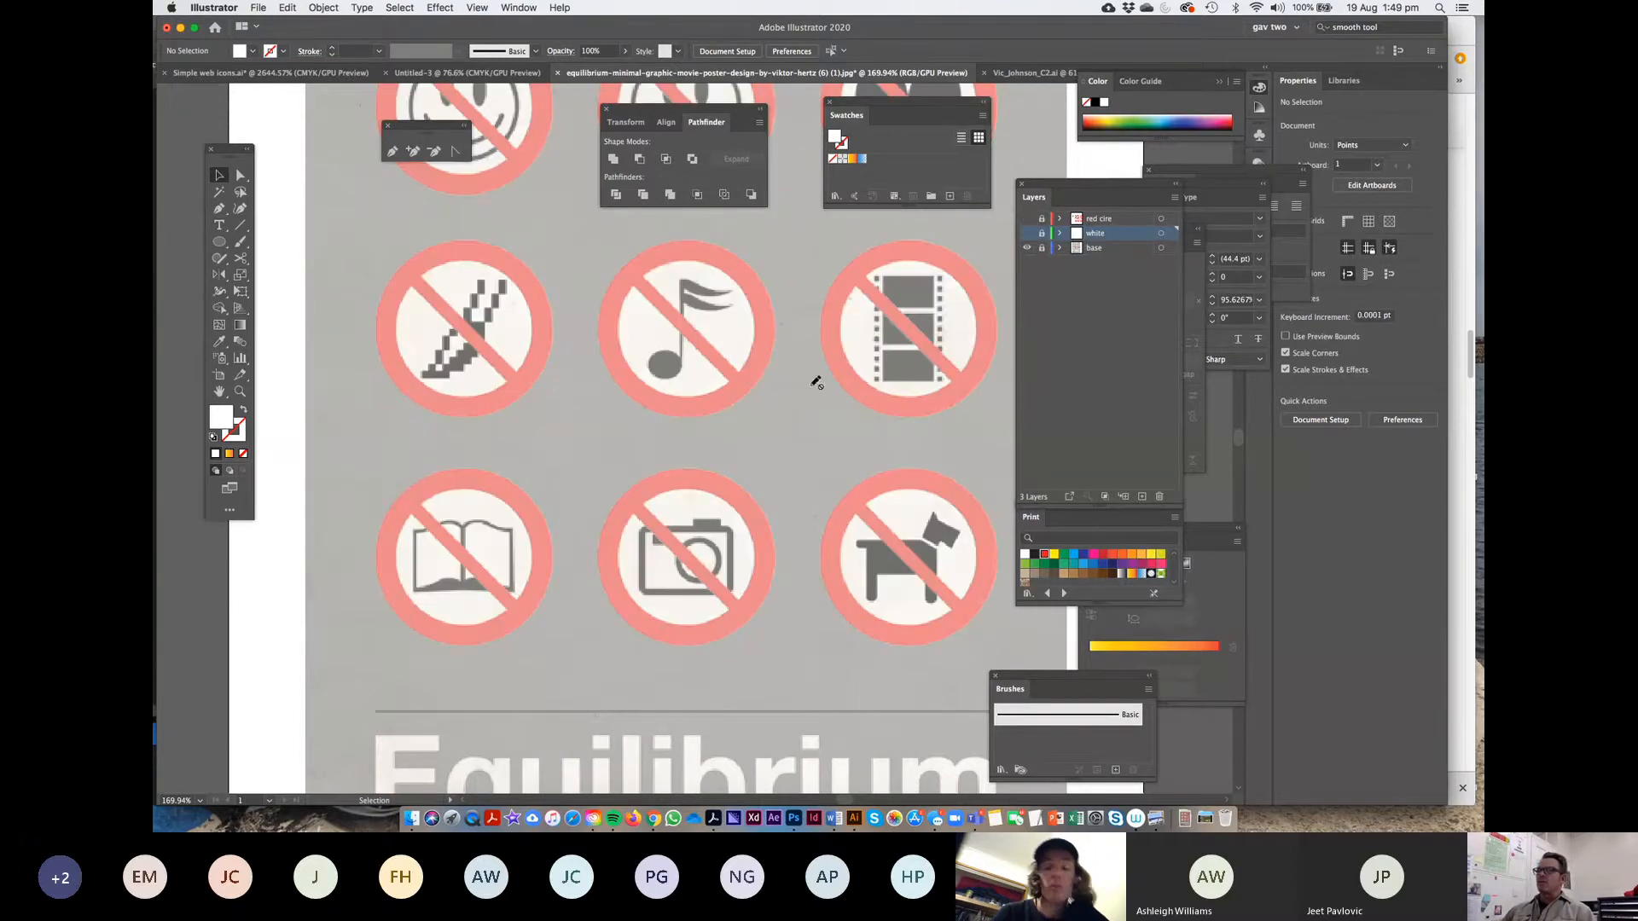
Add a new layer named "content" between the red circle layer and the white layer
{"action": "scroll", "coordinate": [546, 503], "scroll_direction": "up", "scroll_amount": 5}
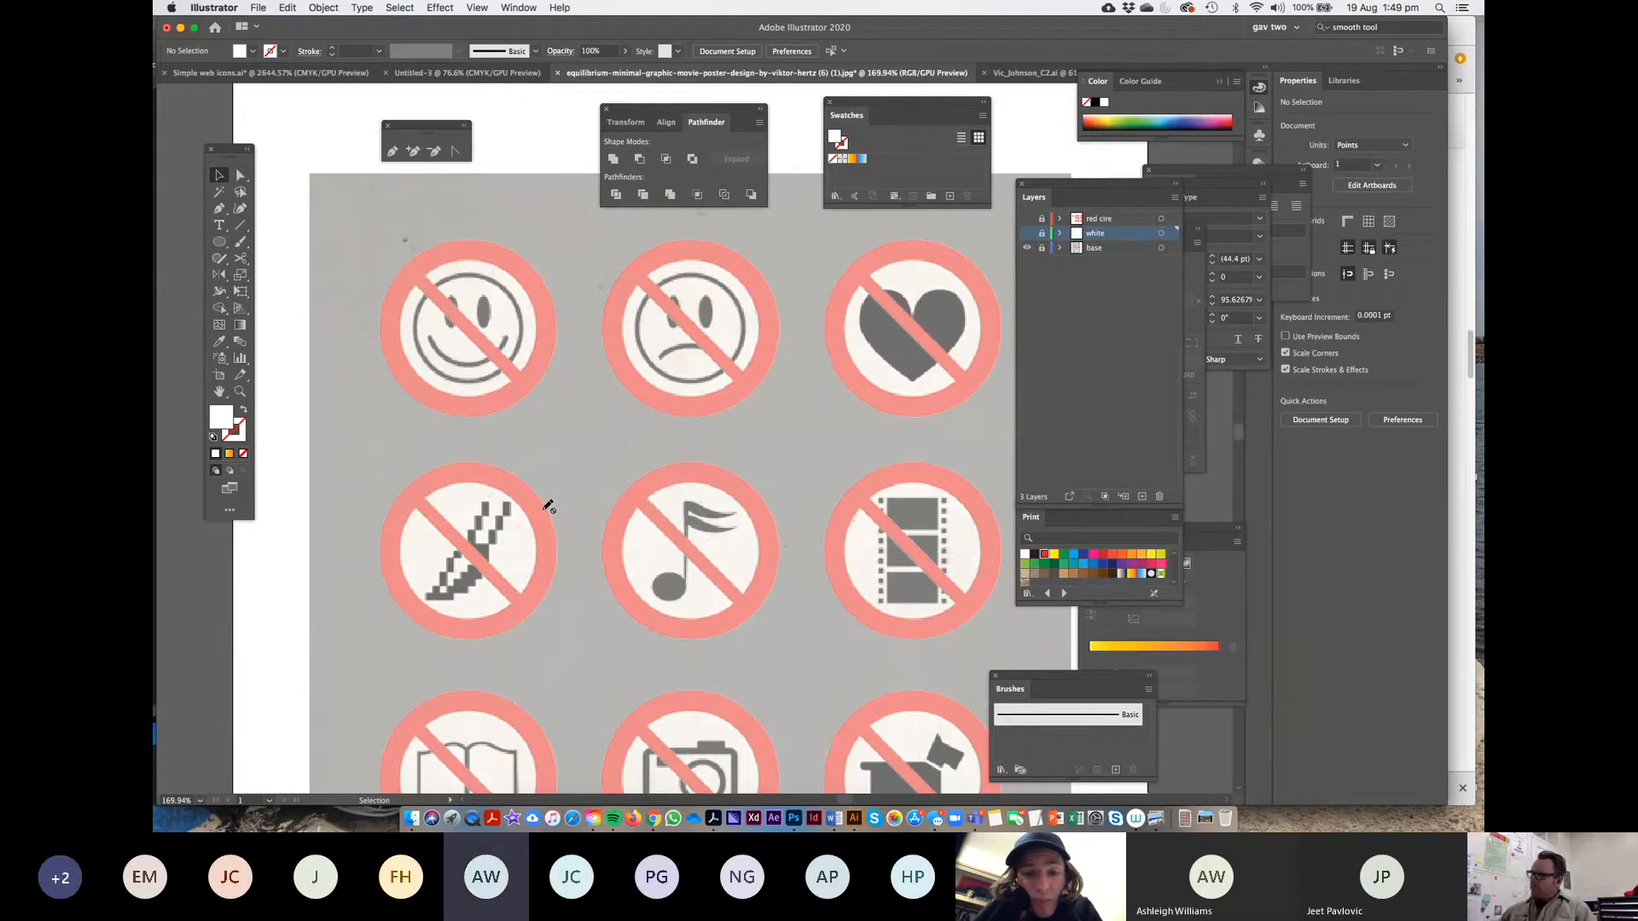
{"action": "left_click_drag", "start_coordinate": [376, 265], "coordinate": [550, 363]}
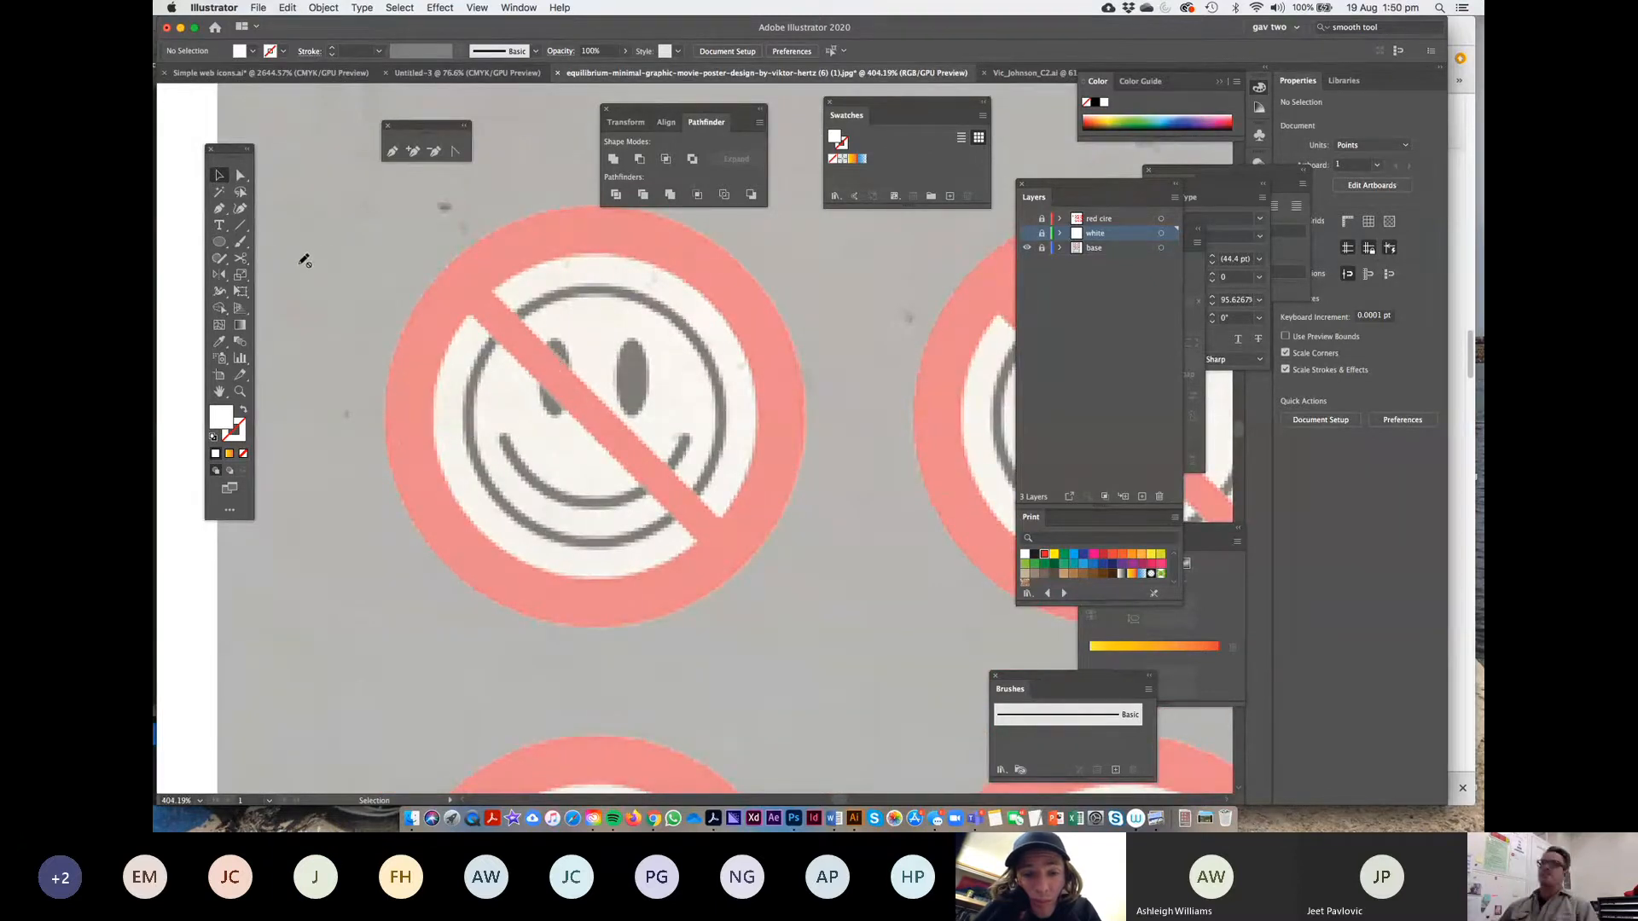
{"action": "left_click", "coordinate": [1142, 497]}
{"action": "double_click", "coordinate": [1098, 233]}
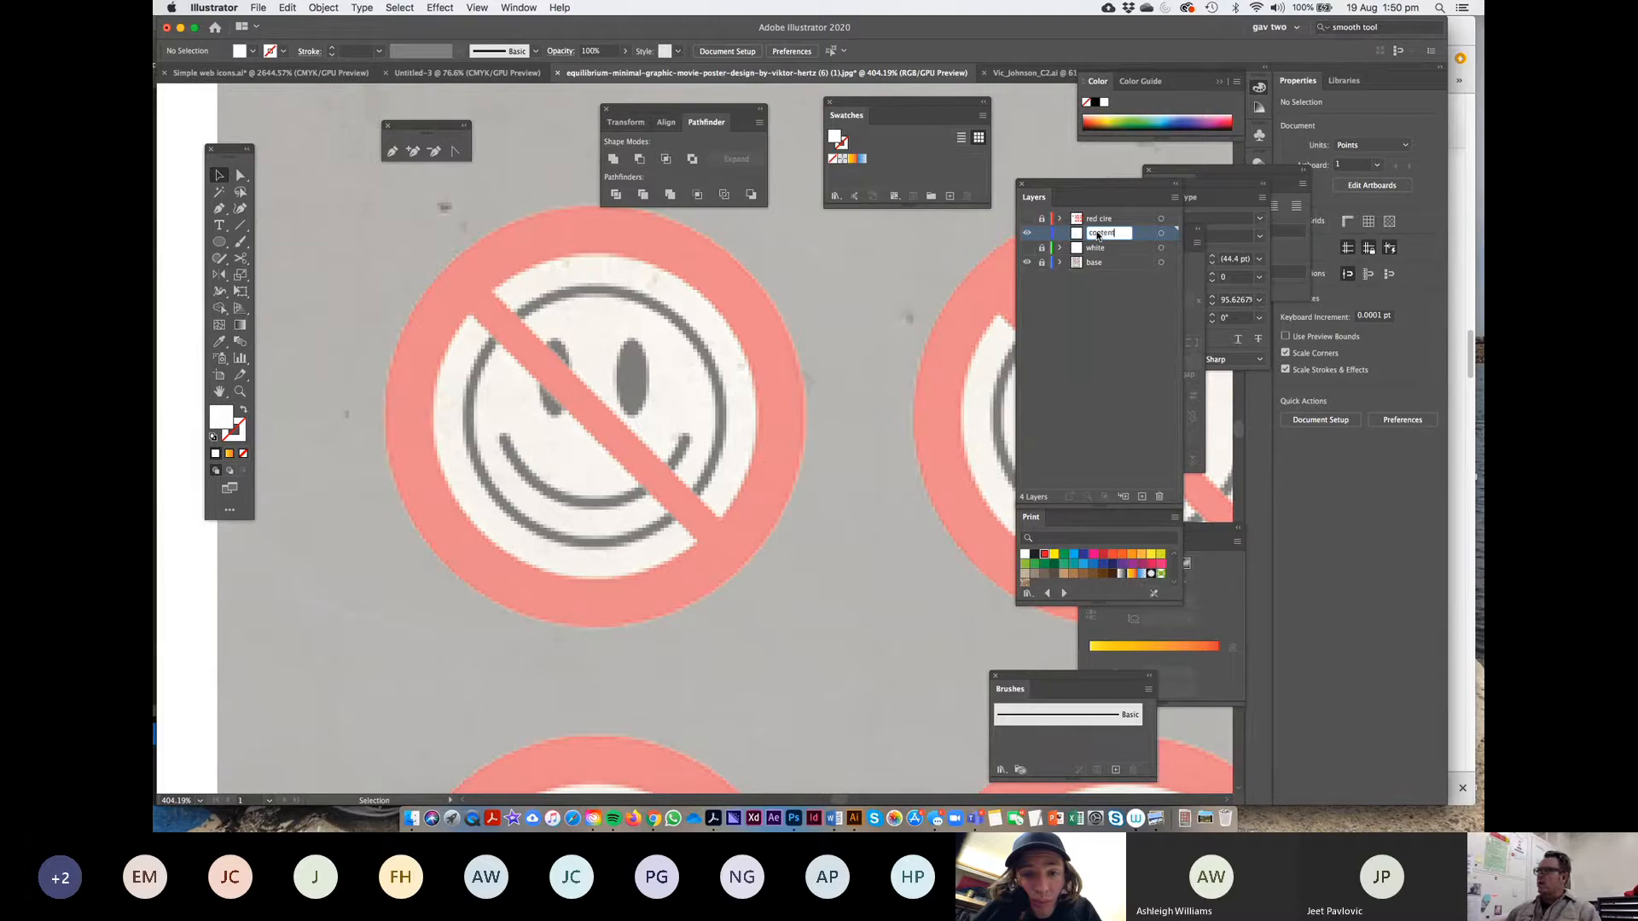
{"action": "type", "text": "content"}
{"action": "key", "text": "Return"}
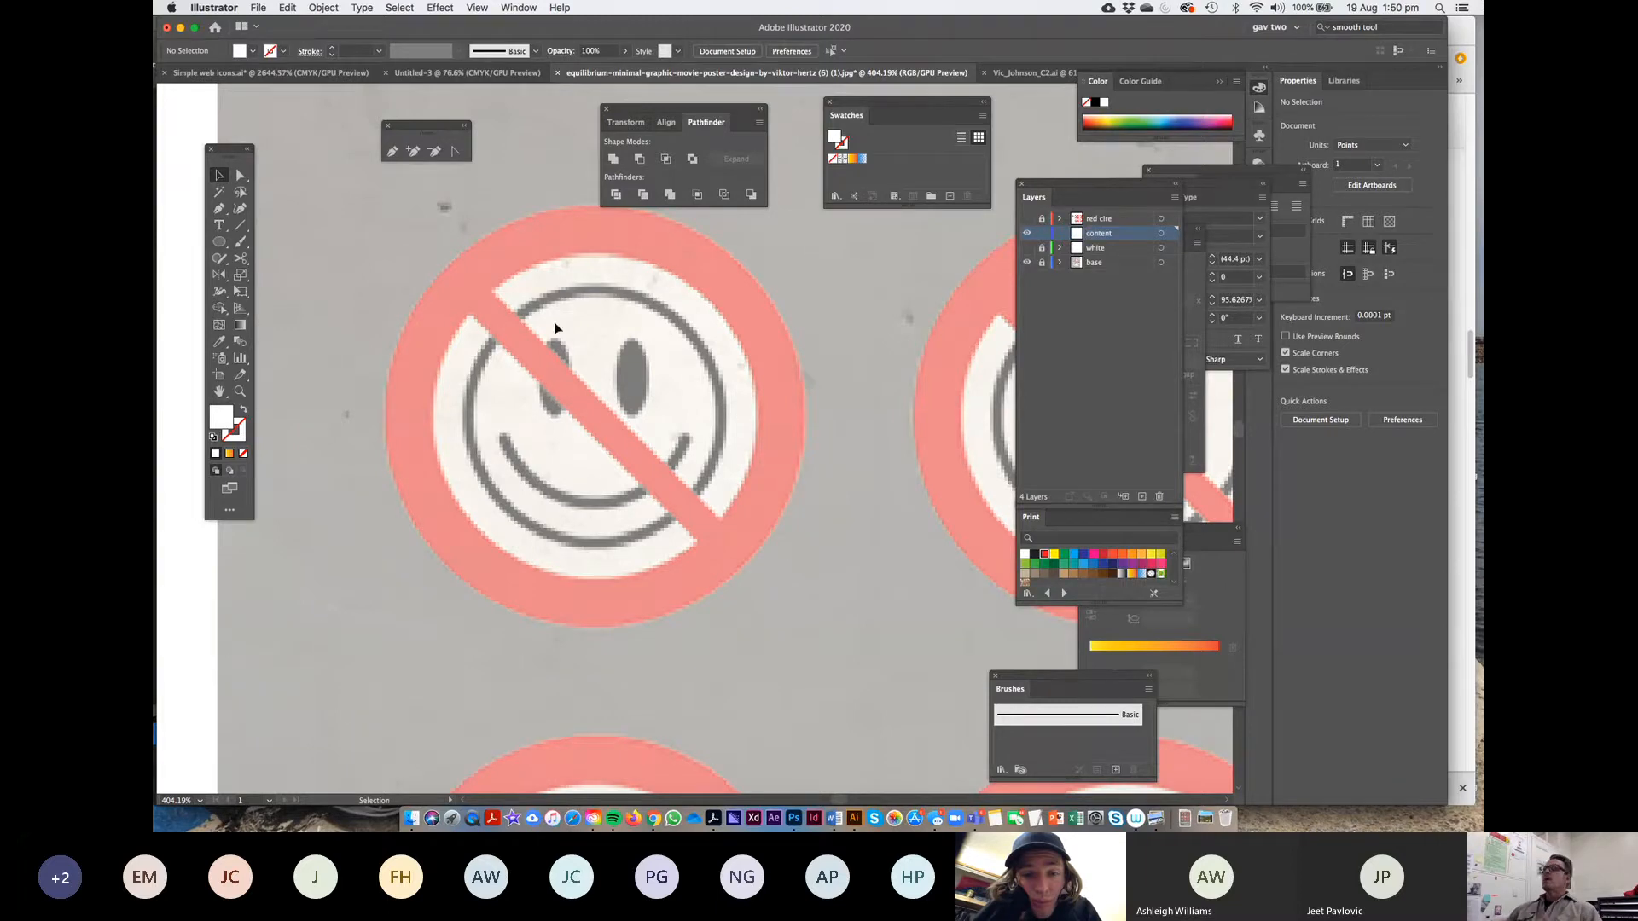
Draw a circle about 69 pt across on the content layer, over the smiley face's outline
{"action": "left_click", "coordinate": [219, 241]}
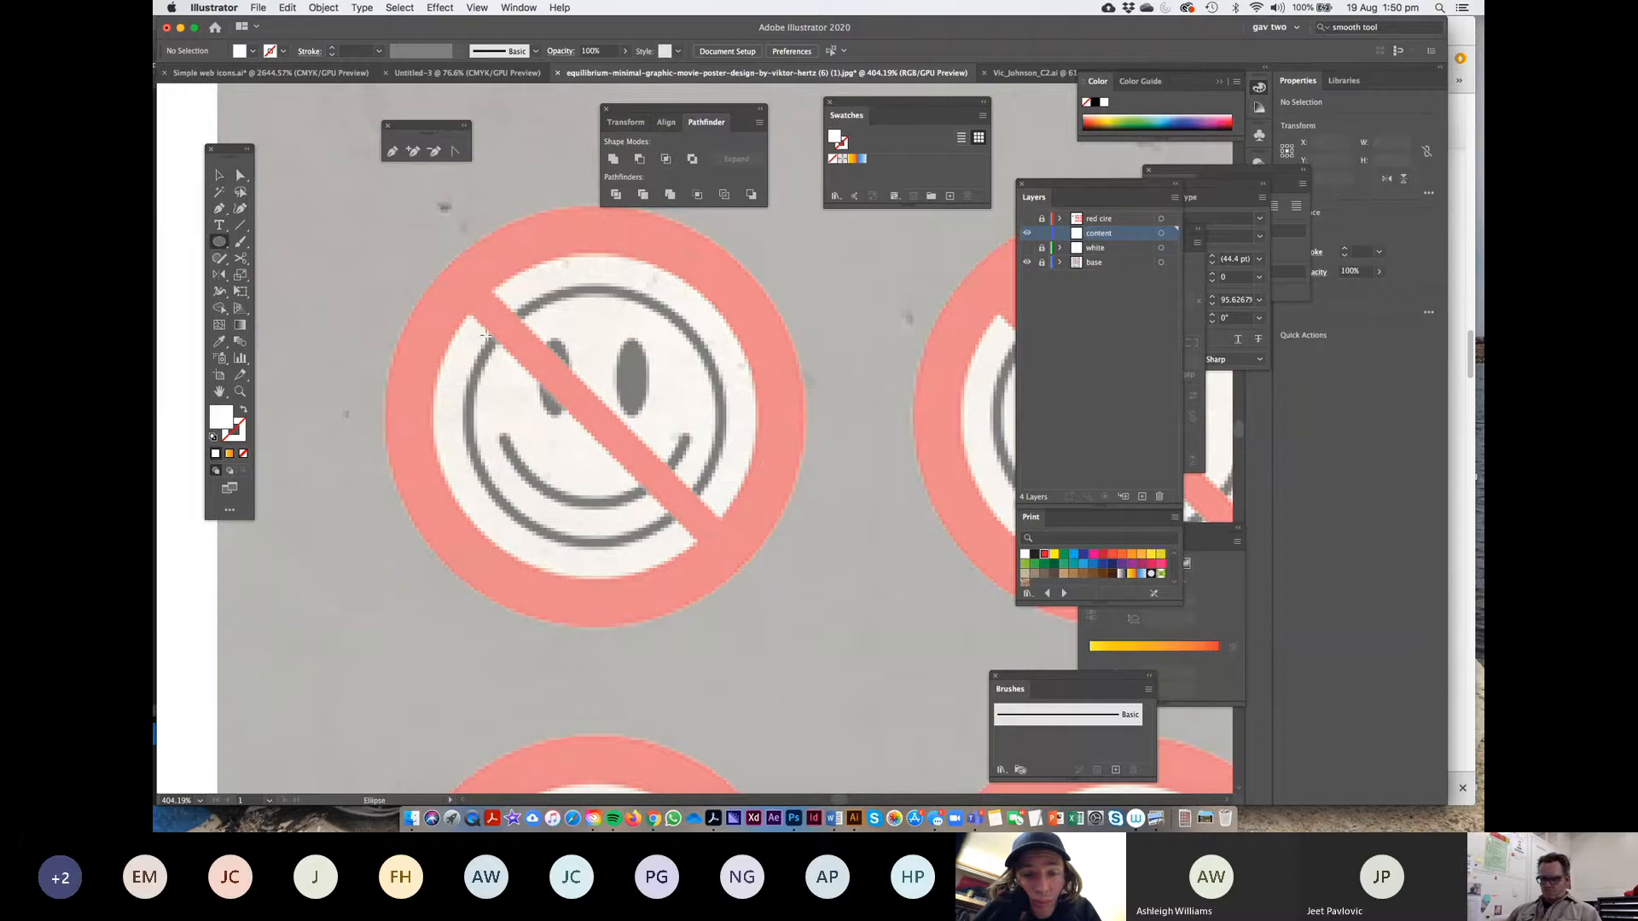
{"action": "mouse_move", "coordinate": [484, 336]}
{"action": "left_mouse_down"}
{"action": "mouse_move", "coordinate": [754, 551]}
{"action": "mouse_move", "coordinate": [722, 483]}
{"action": "left_mouse_up"}
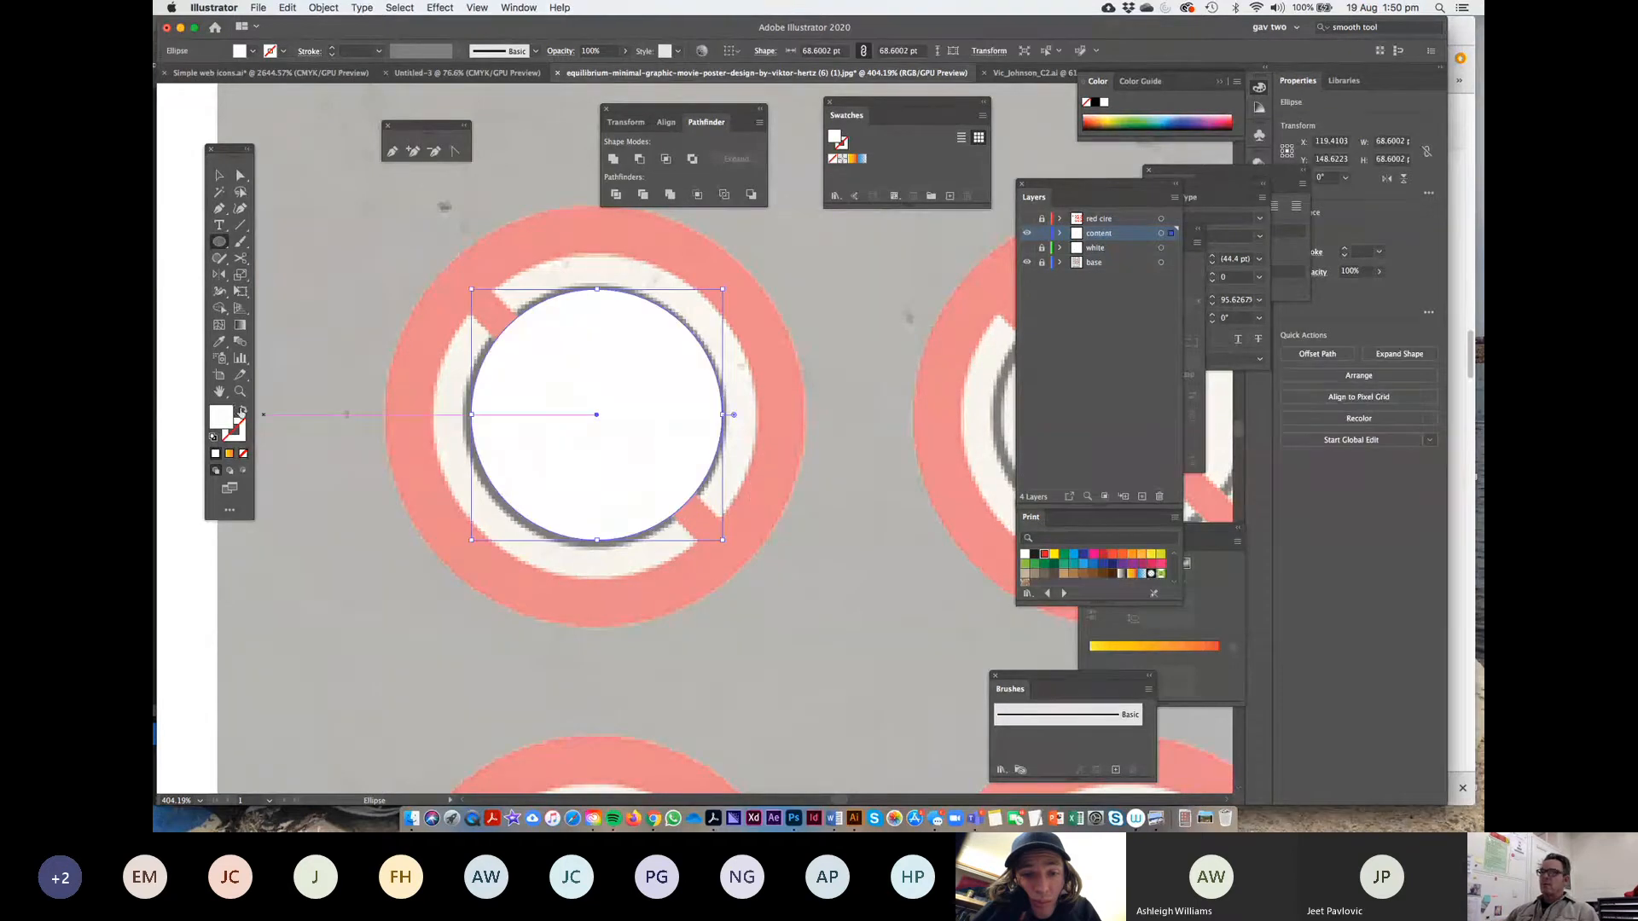
Give the smiley outline circle no fill and a black 2 pt stroke
{"action": "left_click", "coordinate": [242, 410]}
{"action": "left_click", "coordinate": [234, 431]}
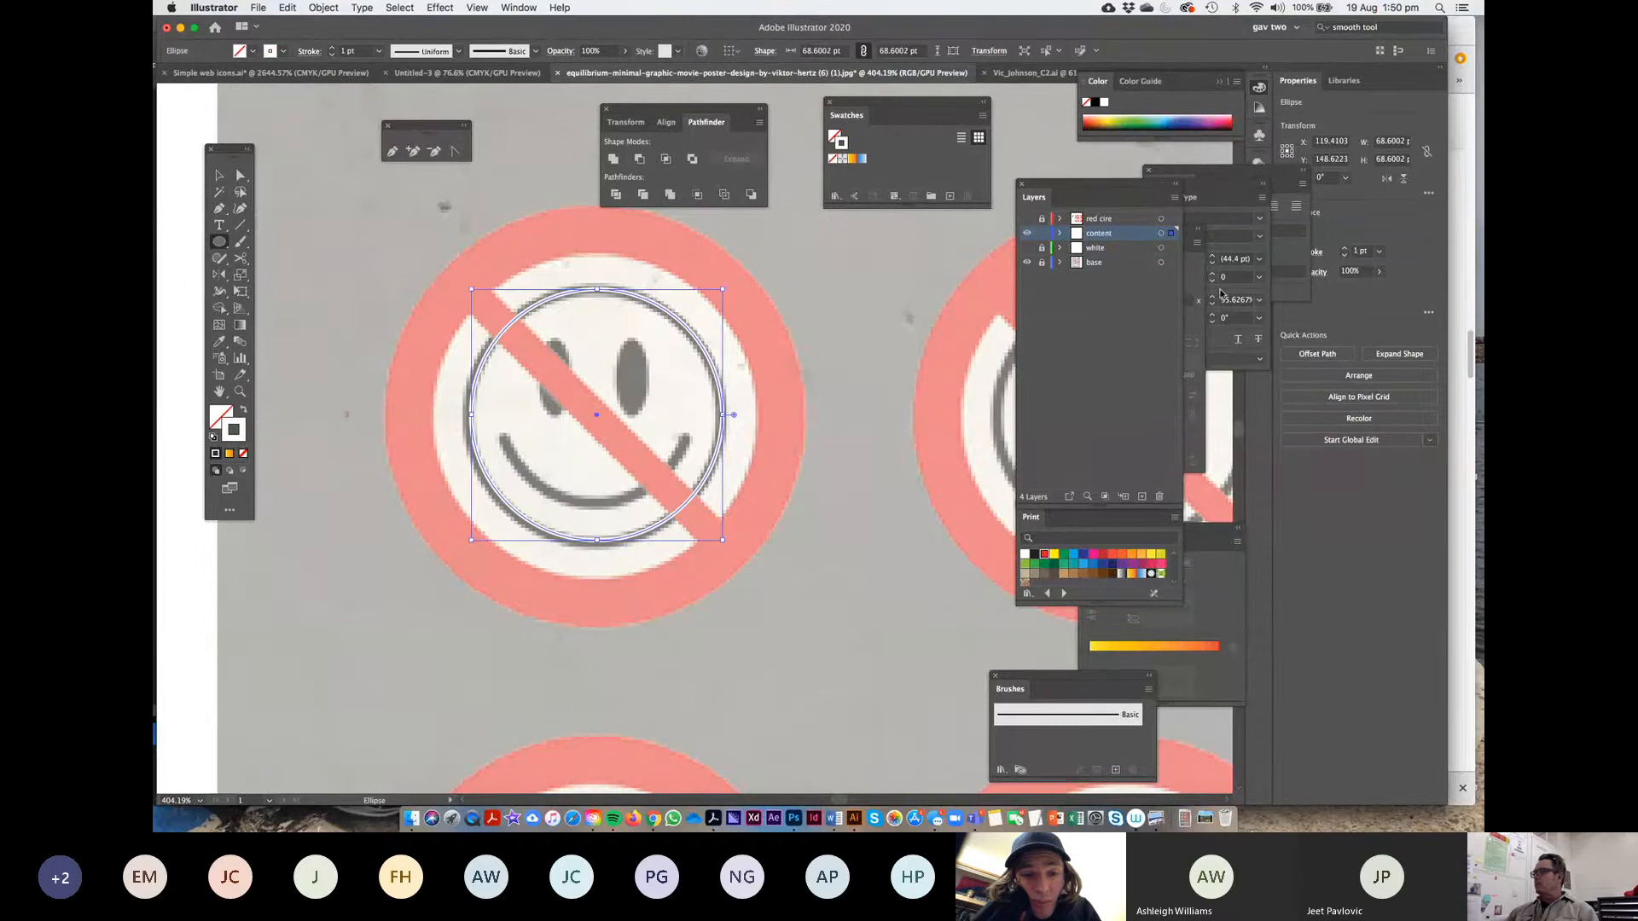
{"action": "left_click", "coordinate": [1034, 555]}
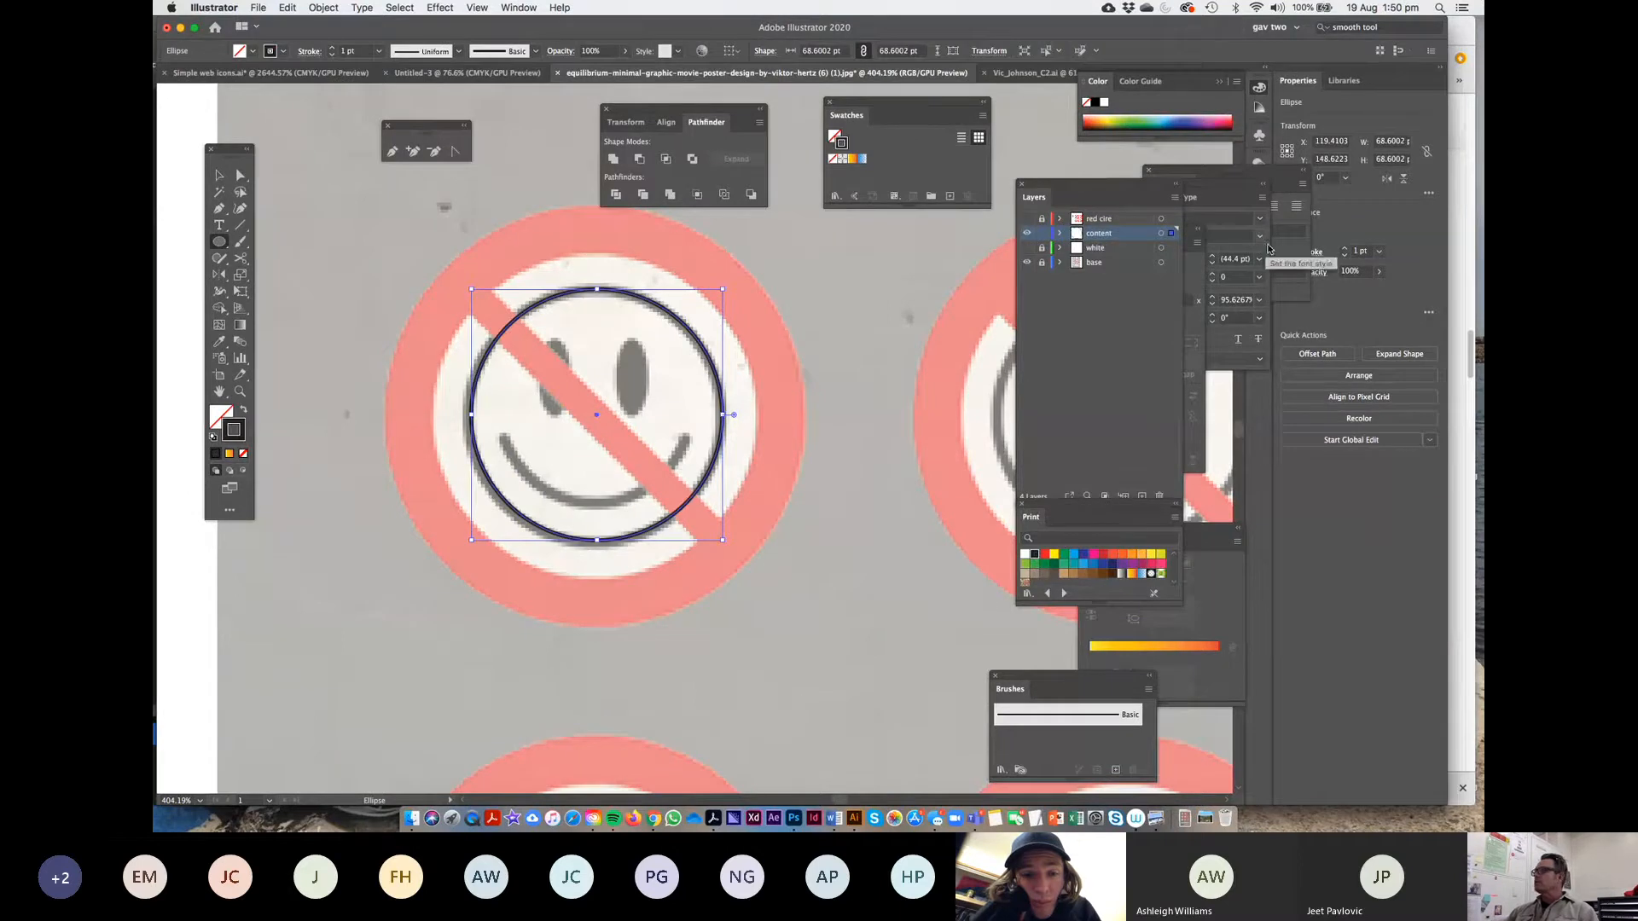
{"action": "left_click", "coordinate": [1346, 250]}
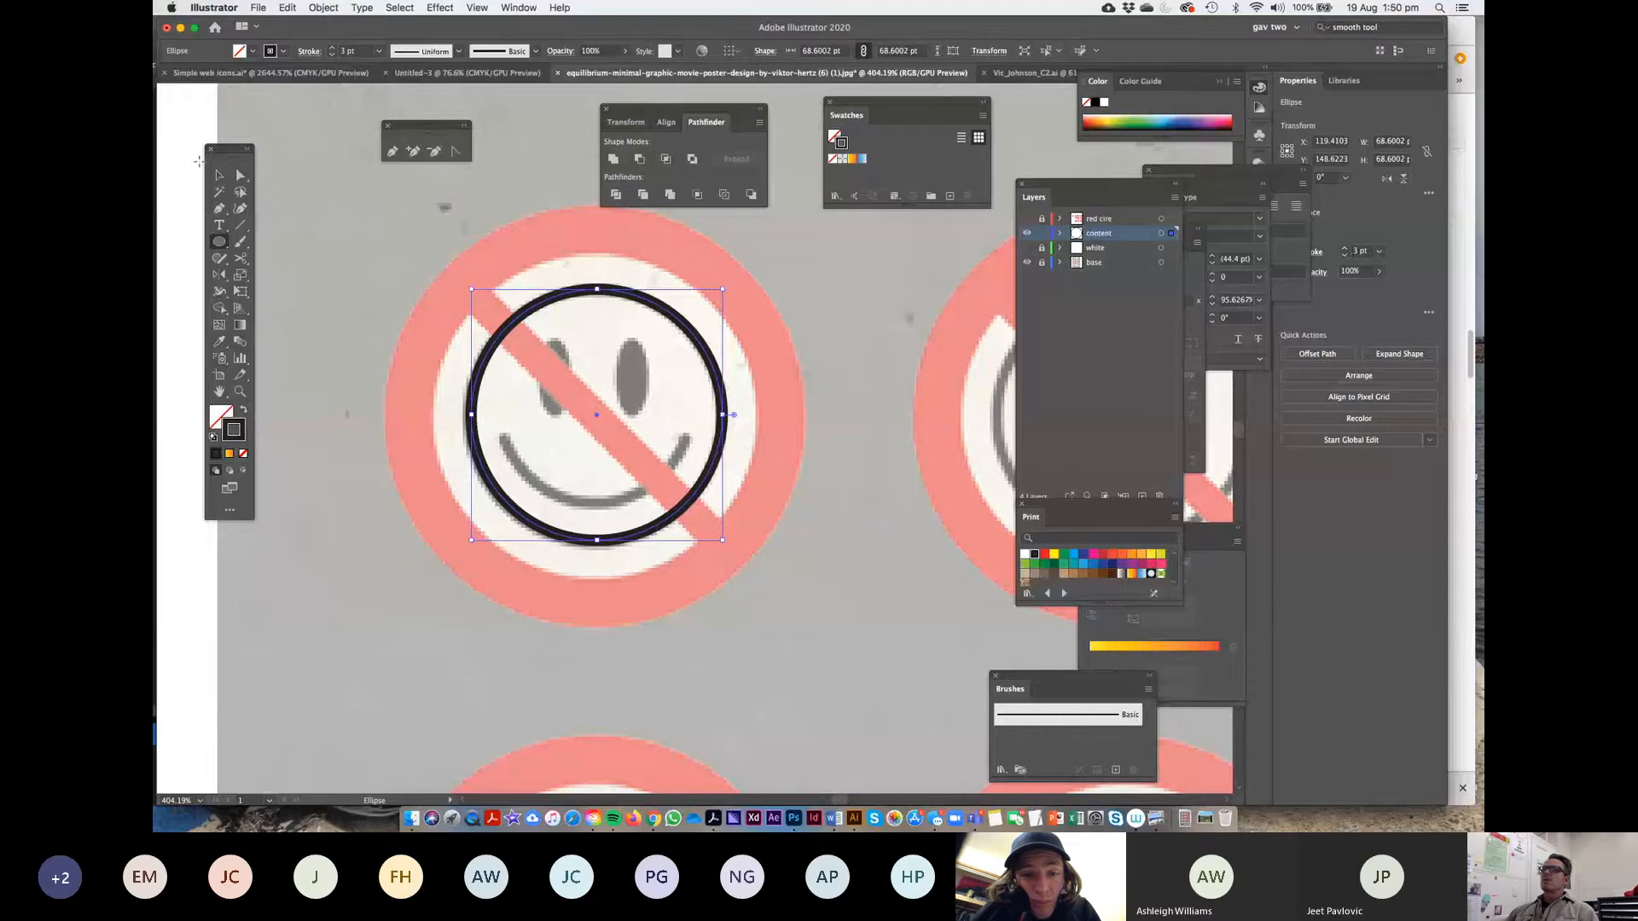
{"action": "key", "text": "v"}
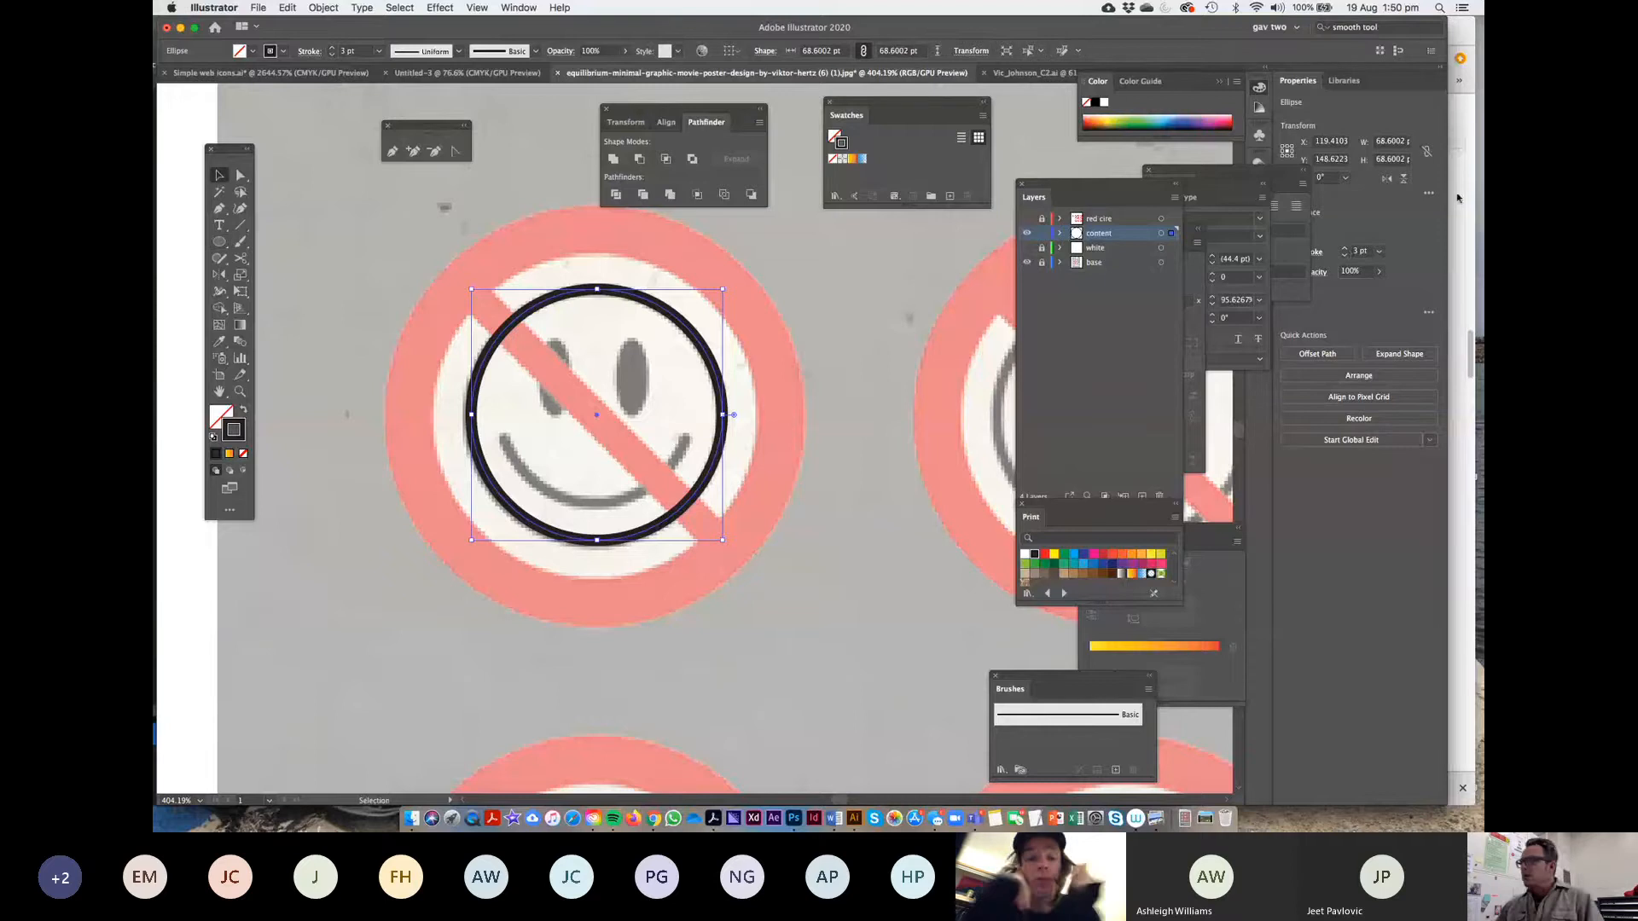
{"action": "left_click", "coordinate": [1345, 254]}
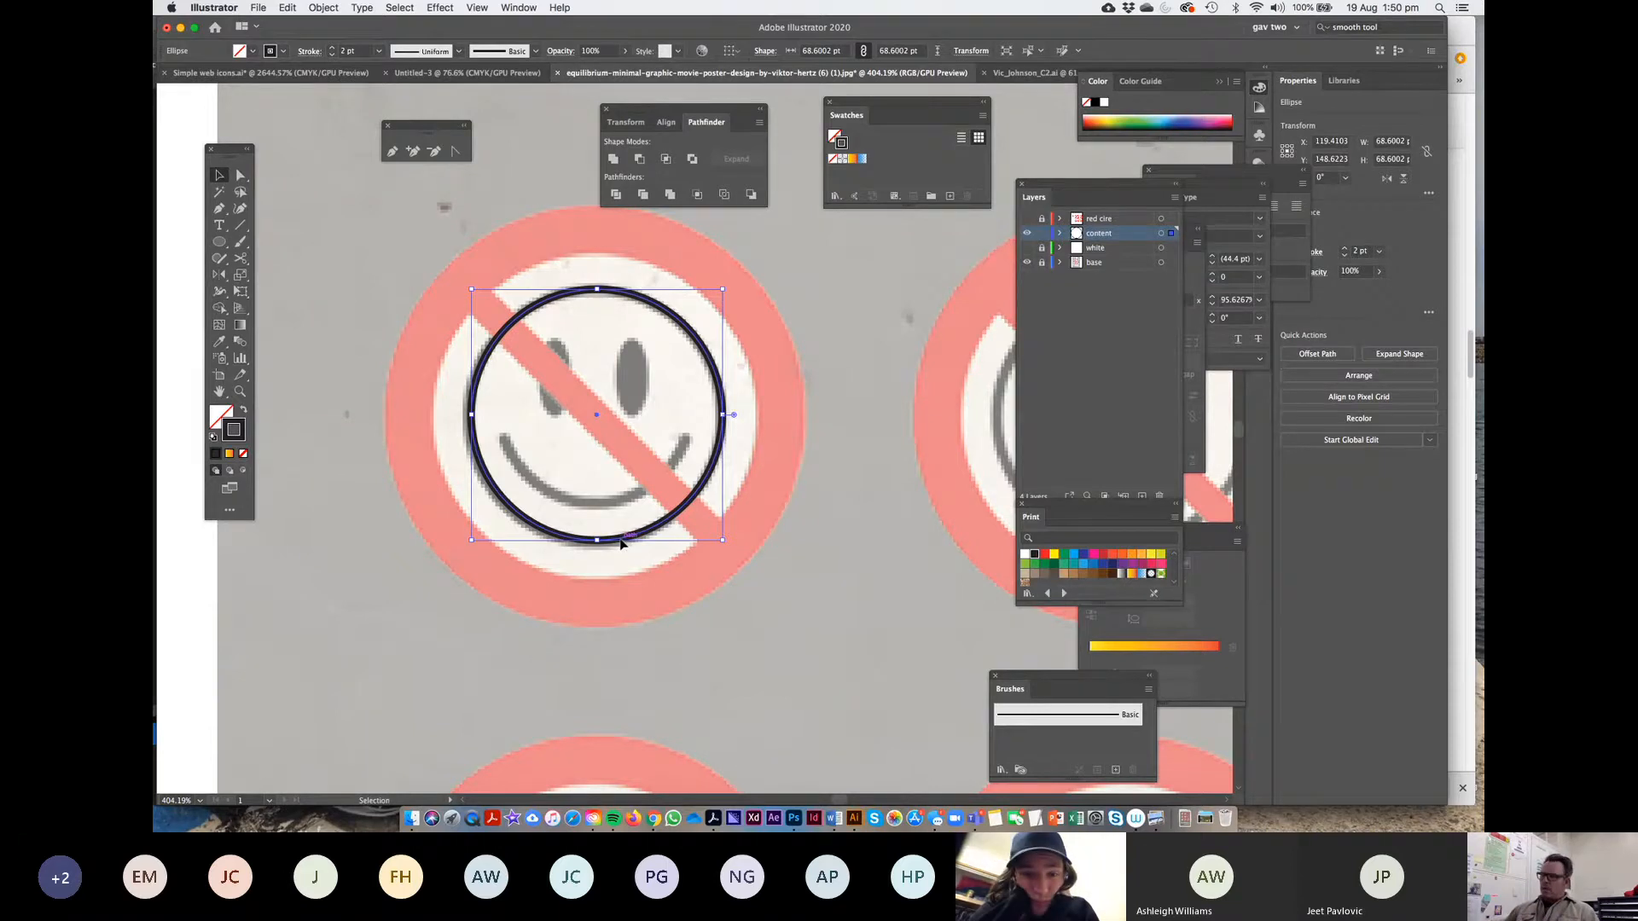
Copy the outline circle straight up by about 10 pt and narrow the copy to about 58 pt wide to follow the smile
{"action": "left_click_drag", "start_coordinate": [620, 544], "coordinate": [623, 504]}
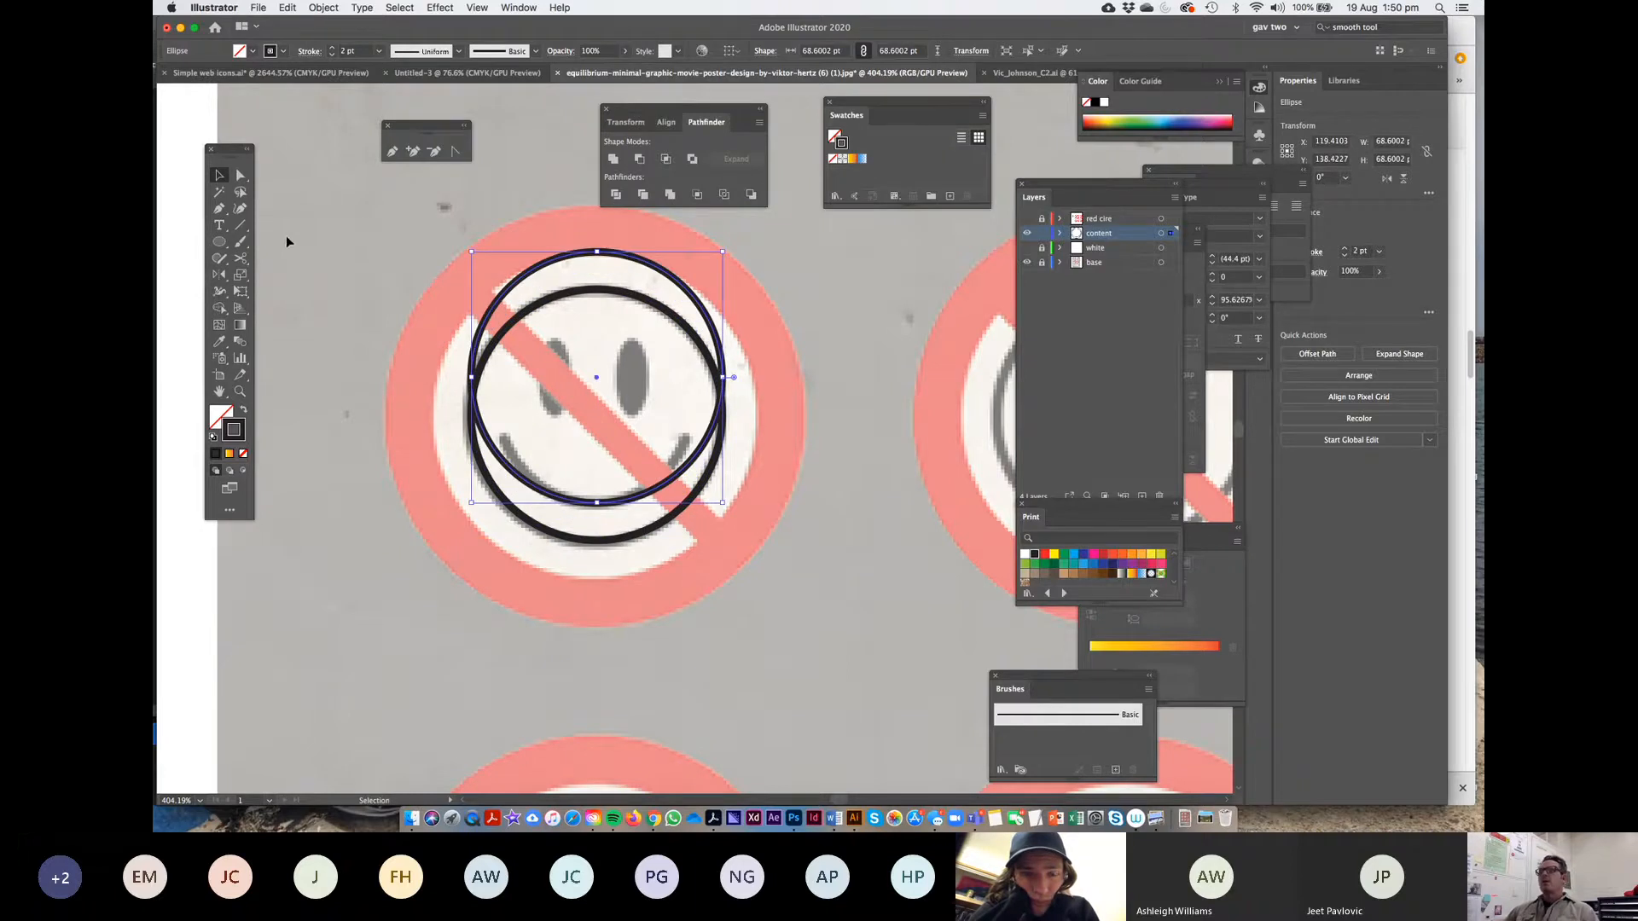
{"action": "left_click_drag", "start_coordinate": [722, 376], "coordinate": [605, 378]}
{"action": "left_click_drag", "start_coordinate": [473, 376], "coordinate": [488, 376]}
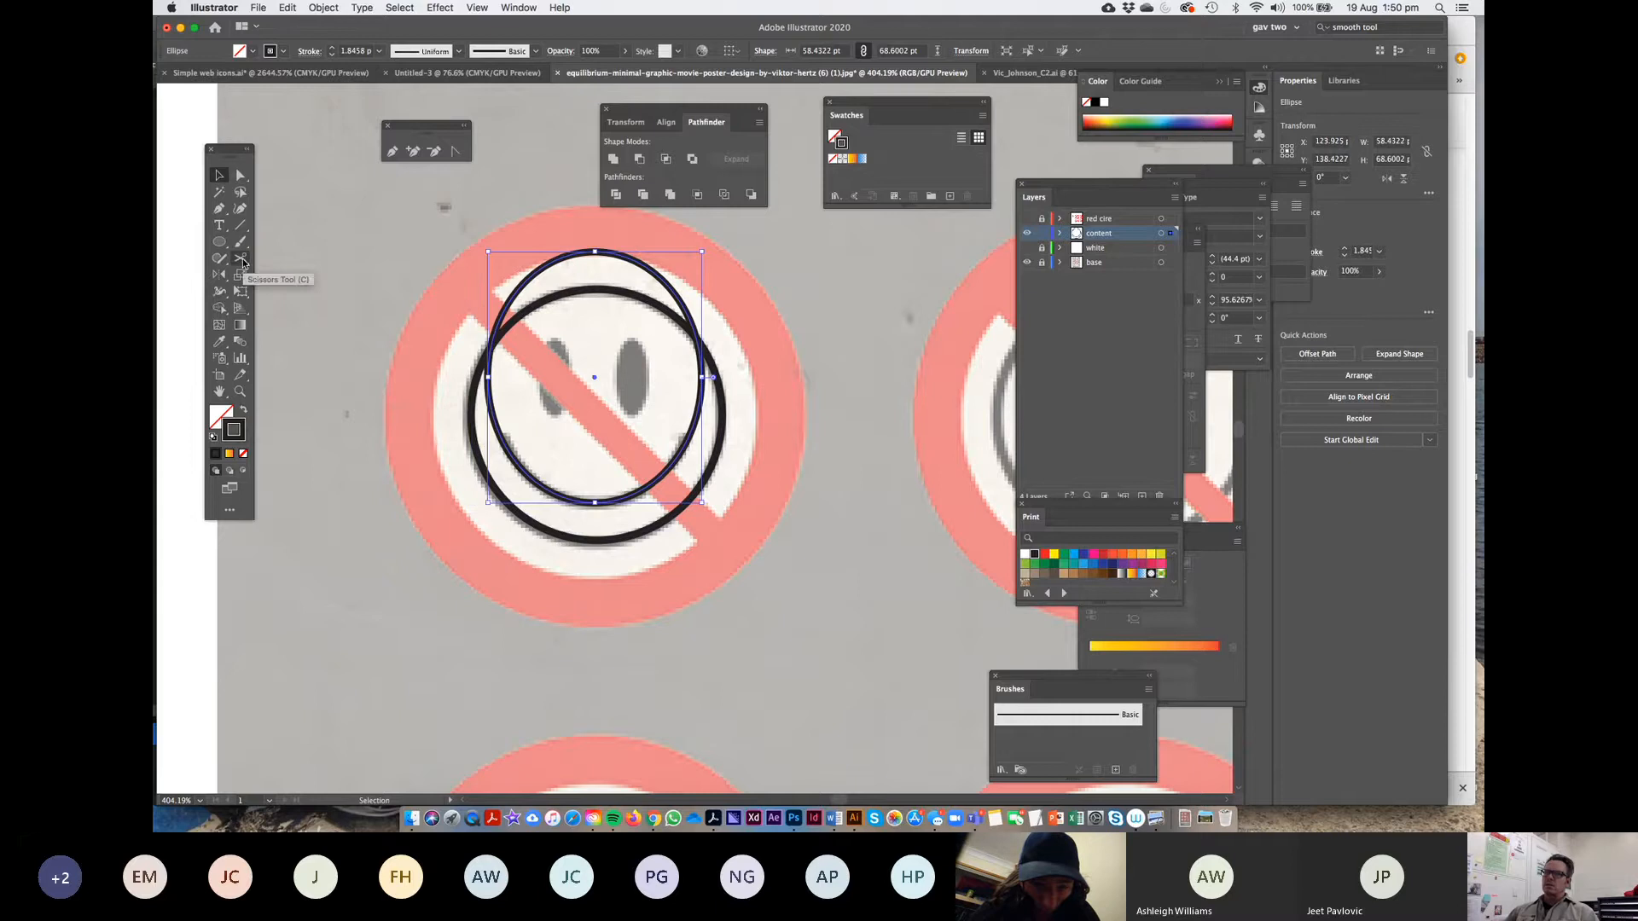
Cut the narrowed ellipse at both ends of the smile with the Scissors tool and delete its upper part
{"action": "left_click", "coordinate": [242, 259]}
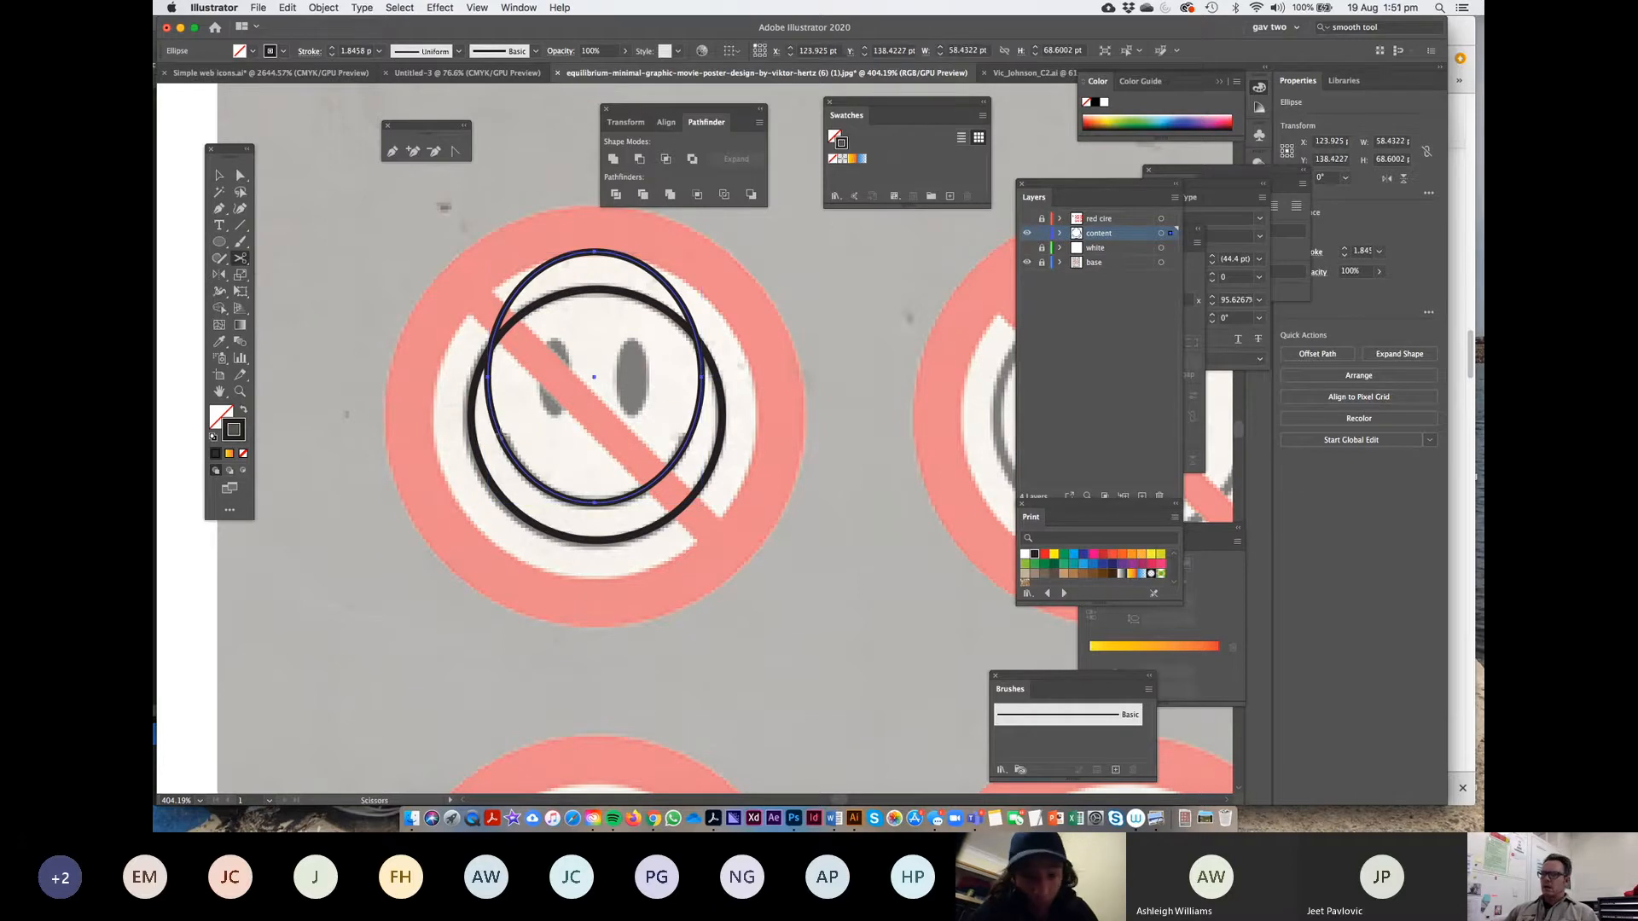
{"action": "left_click", "coordinate": [506, 435]}
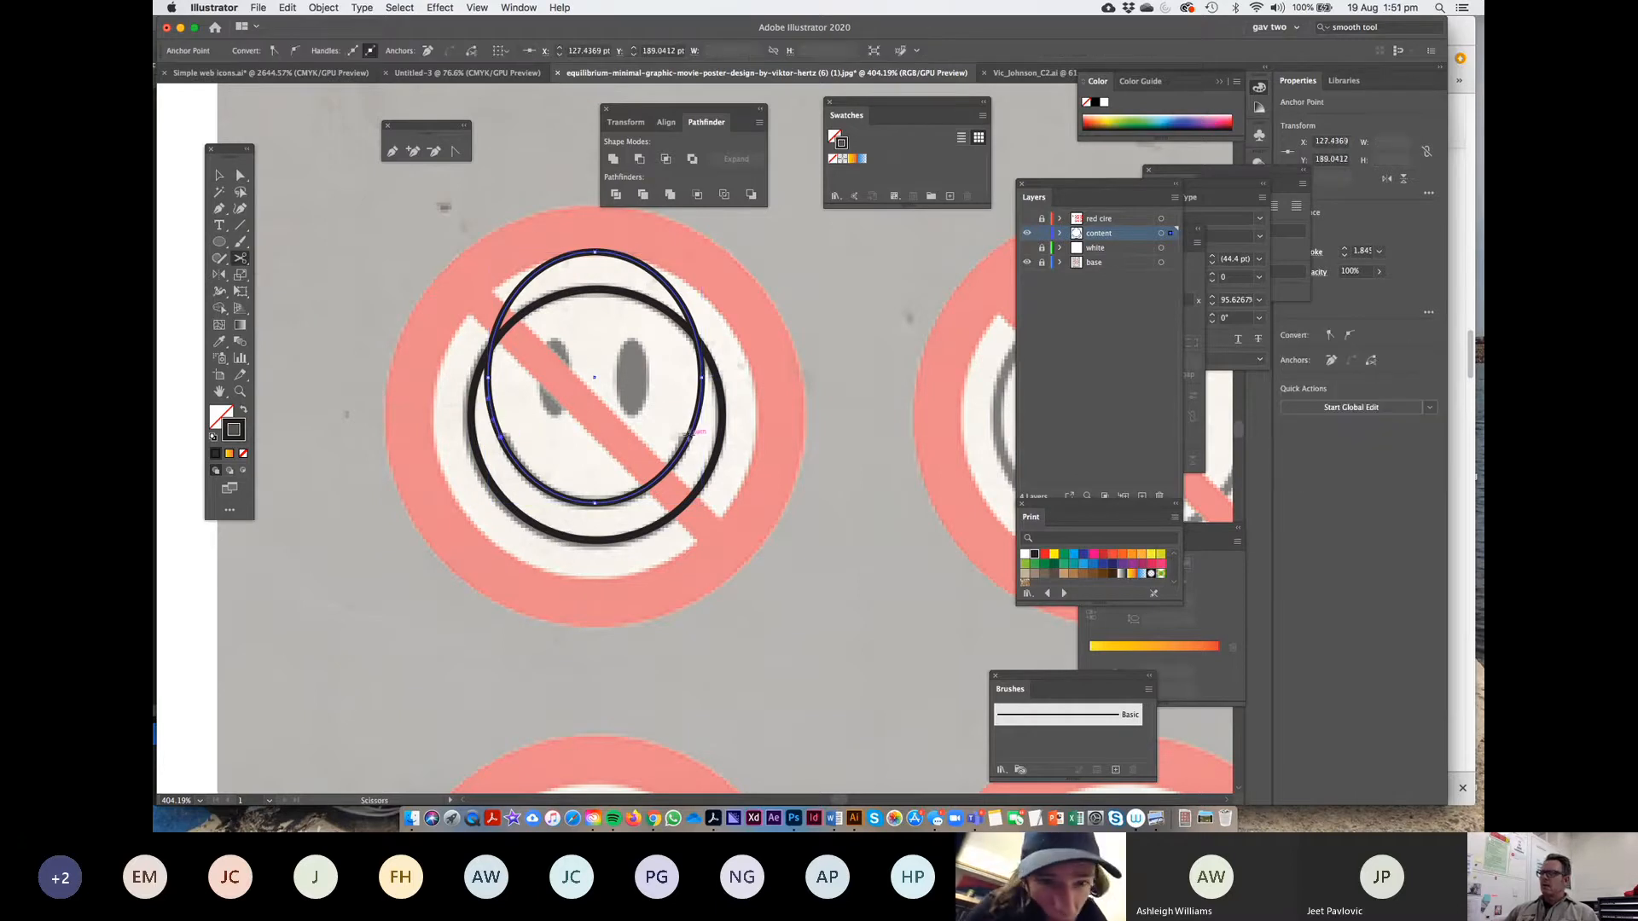
{"action": "left_click", "coordinate": [689, 435]}
{"action": "left_click", "coordinate": [218, 178]}
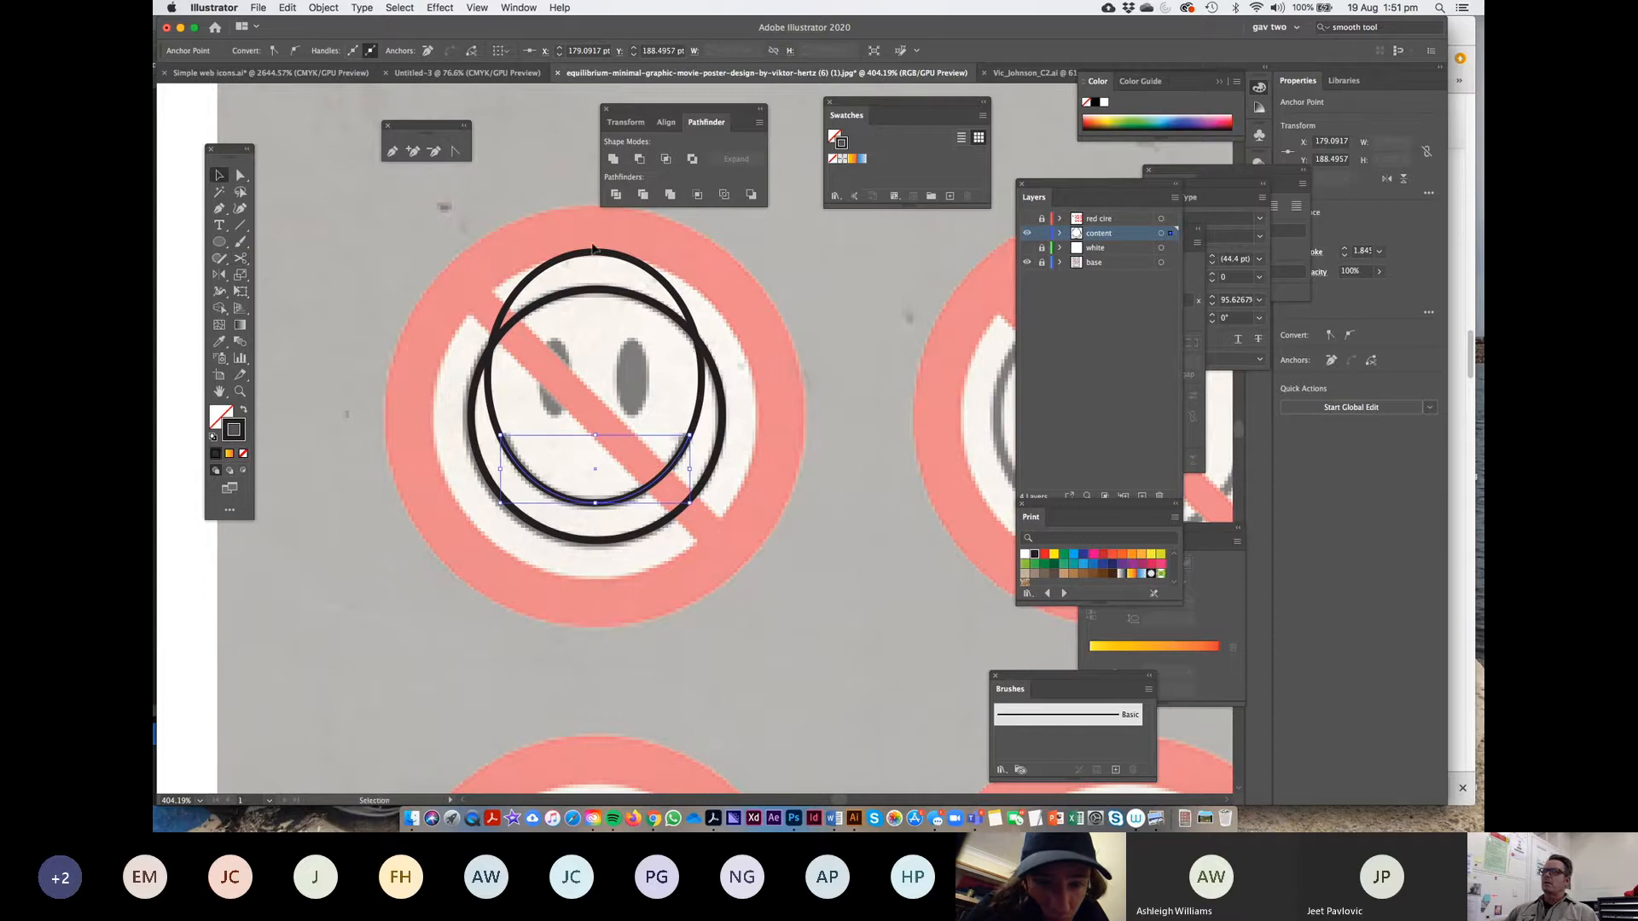
{"action": "left_click_drag", "start_coordinate": [585, 254], "coordinate": [409, 231]}
{"action": "key", "text": "Delete"}
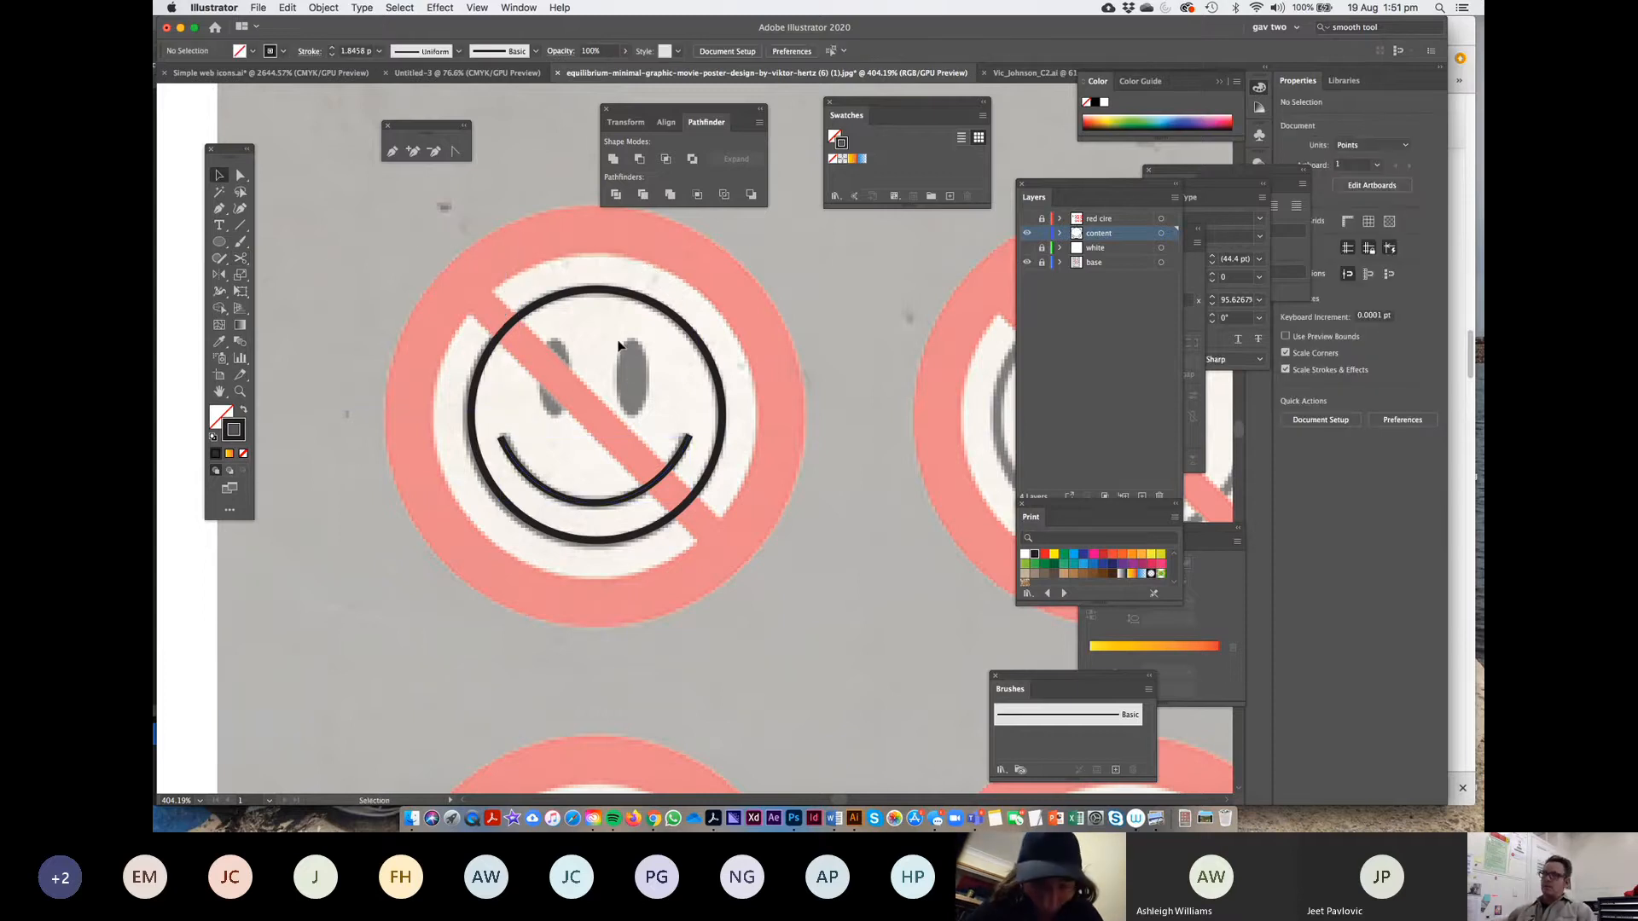
Draw a black-filled ellipse about 8 by 21 pt over the smiley's left eye and copy it onto the right eye
{"action": "left_click", "coordinate": [224, 243]}
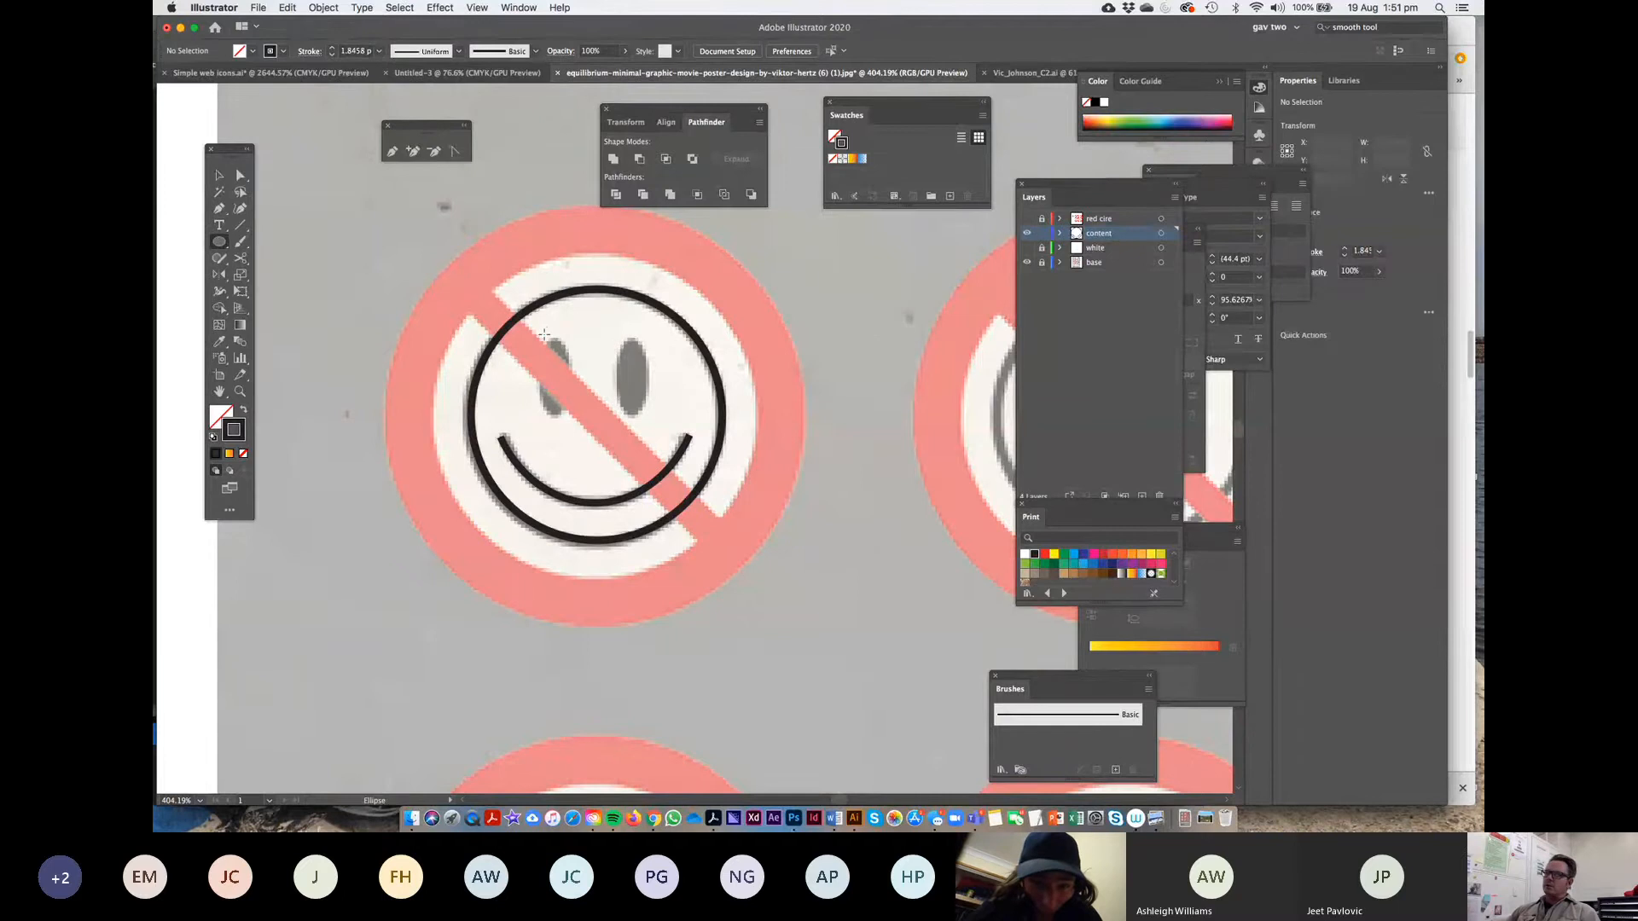
{"action": "left_click_drag", "start_coordinate": [544, 335], "coordinate": [570, 416]}
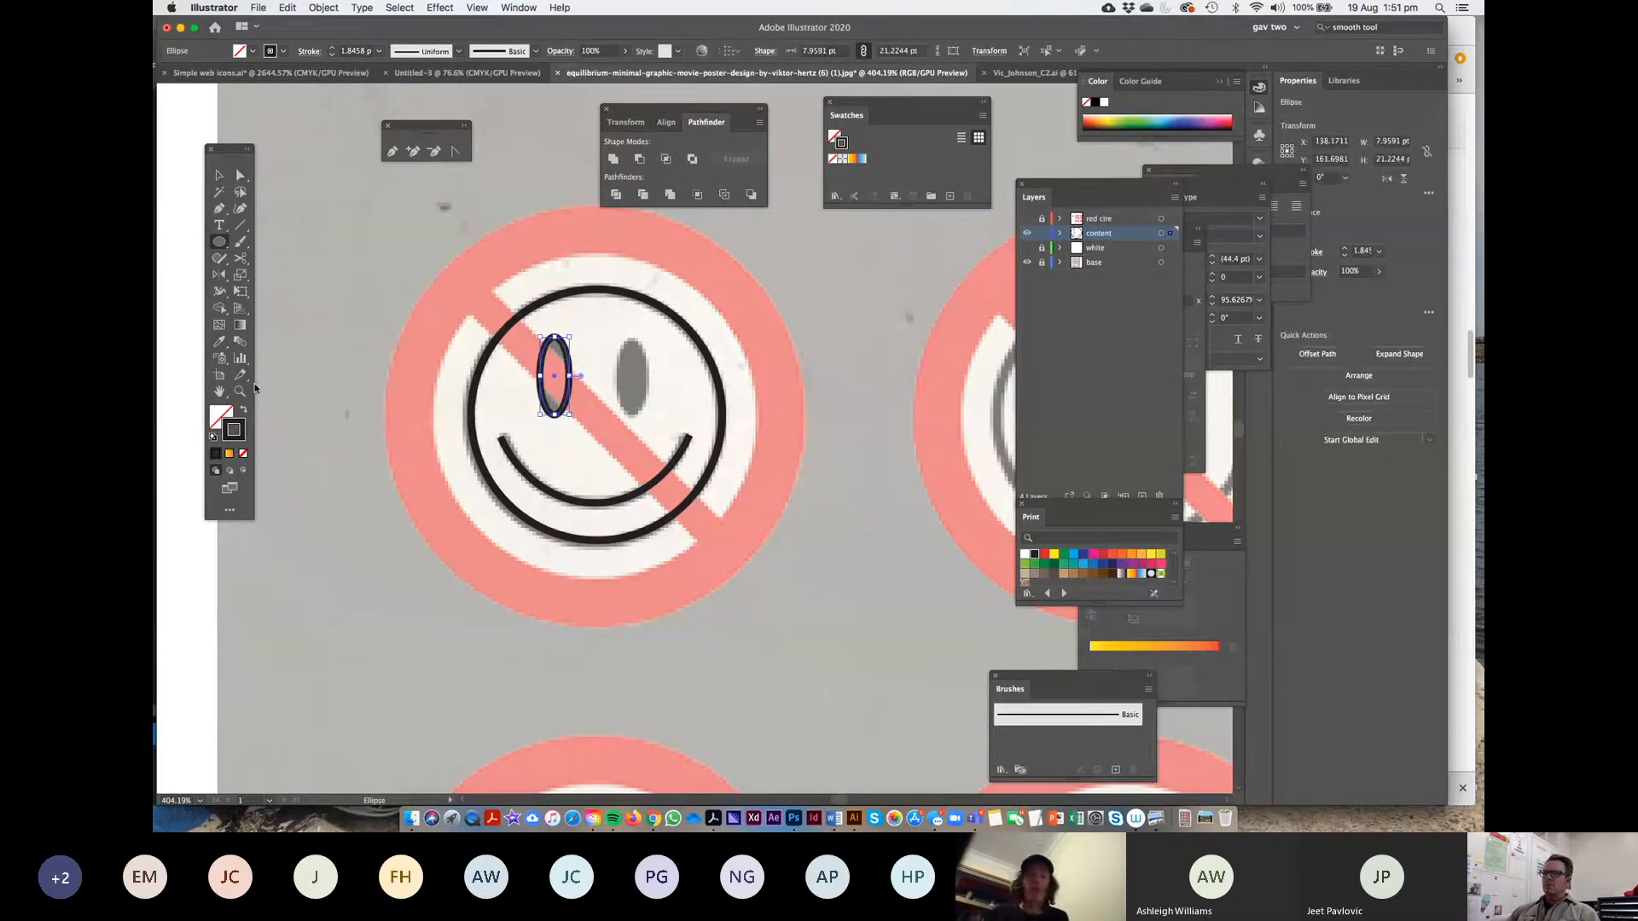
{"action": "left_click", "coordinate": [244, 410]}
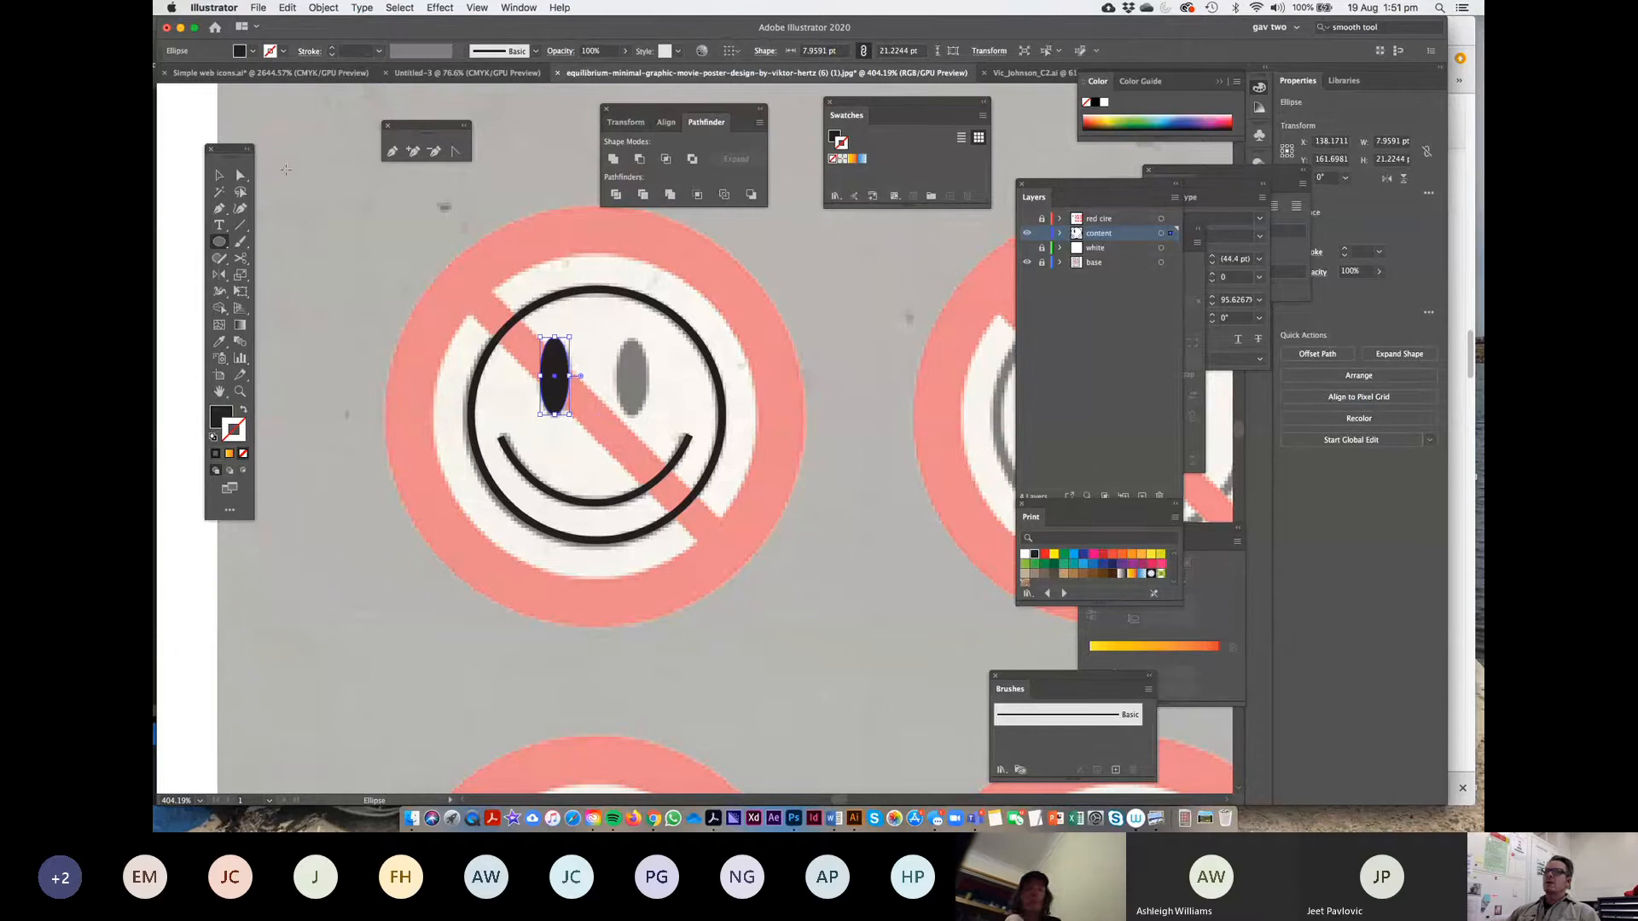
{"action": "left_click", "coordinate": [220, 175]}
{"action": "left_click_drag", "start_coordinate": [551, 367], "coordinate": [629, 375]}
Copy the whole smiley face about 144 pt to the right onto the sad face in the second sign
{"action": "scroll", "coordinate": [512, 359], "scroll_direction": "right", "scroll_amount": 5}
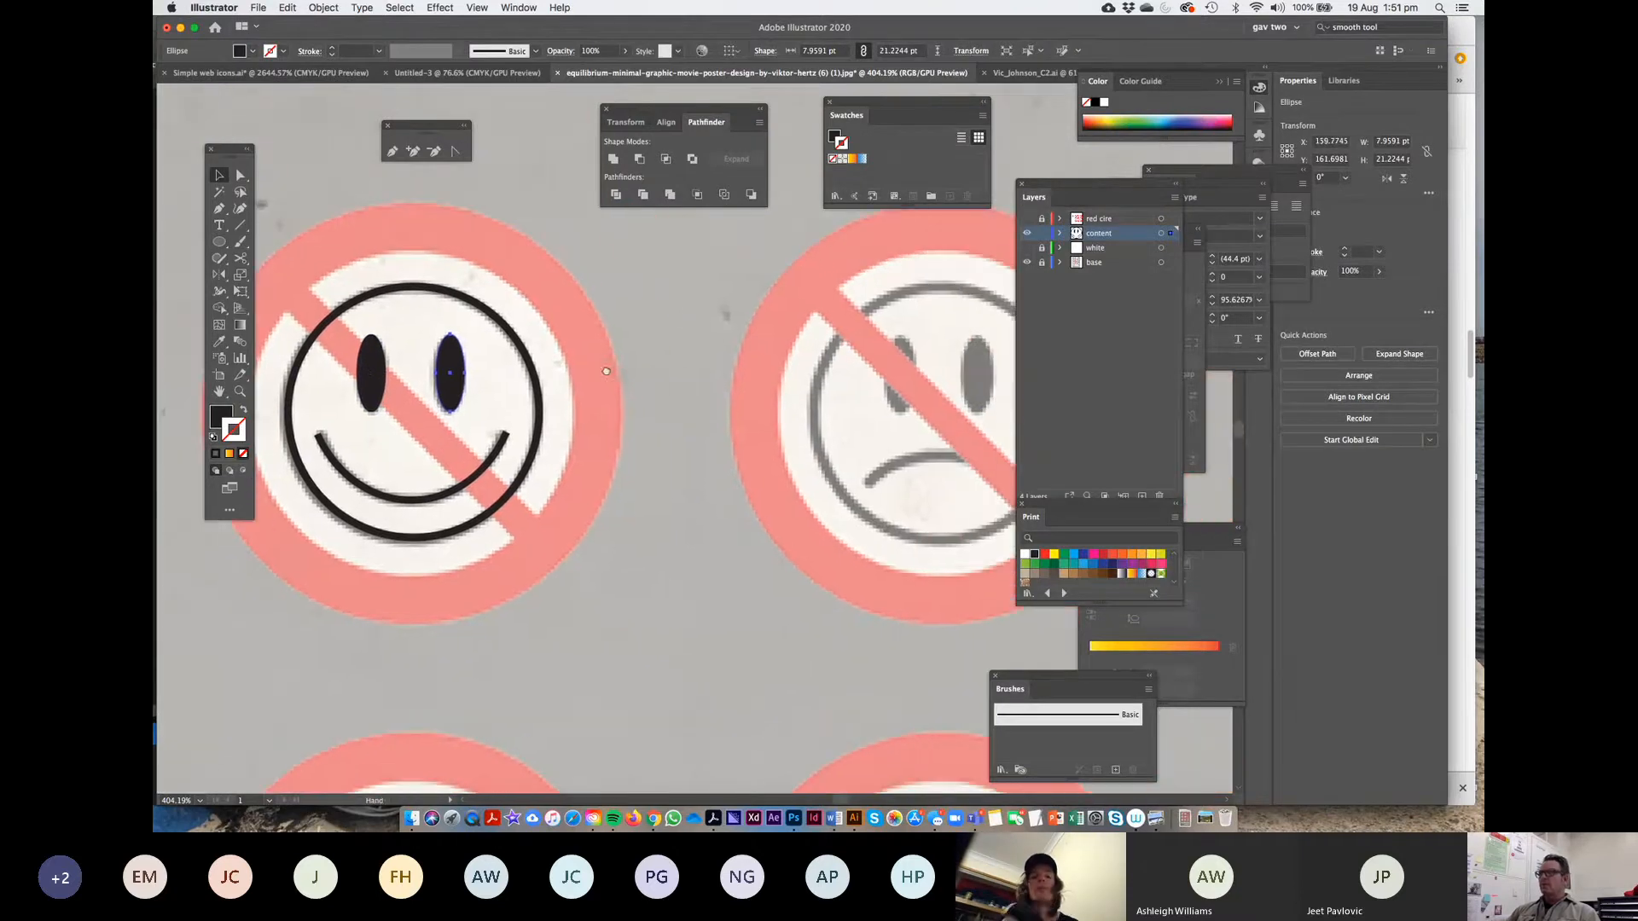
{"action": "left_click_drag", "start_coordinate": [575, 546], "coordinate": [902, 355]}
{"action": "scroll", "coordinate": [768, 409], "scroll_direction": "right", "scroll_amount": 6}
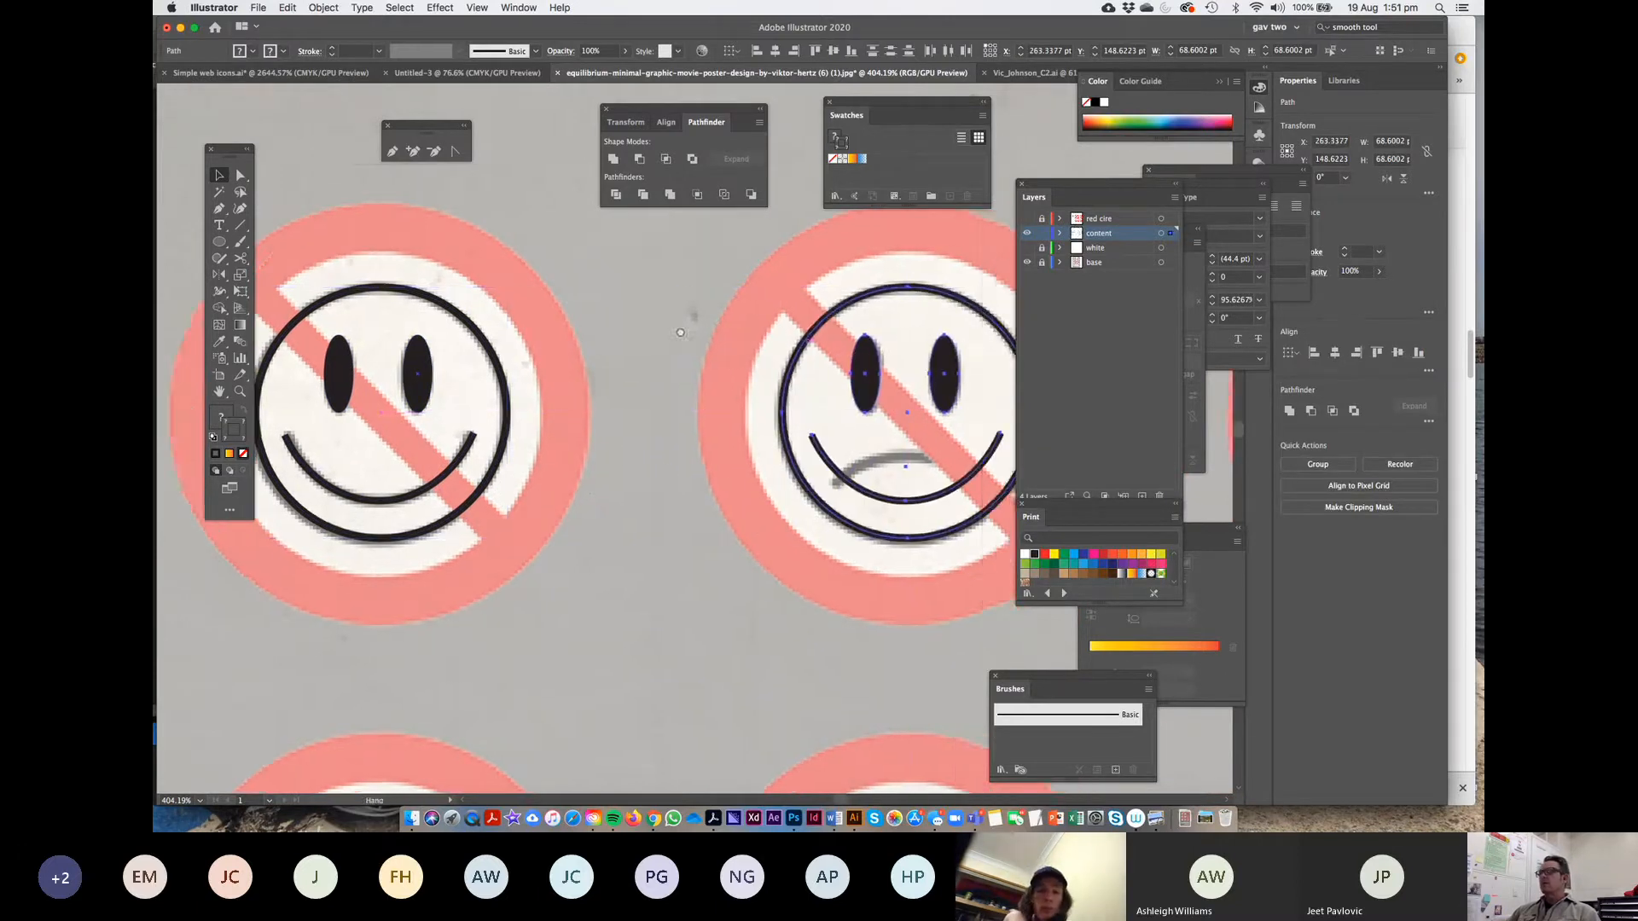
{"action": "left_click", "coordinate": [745, 618]}
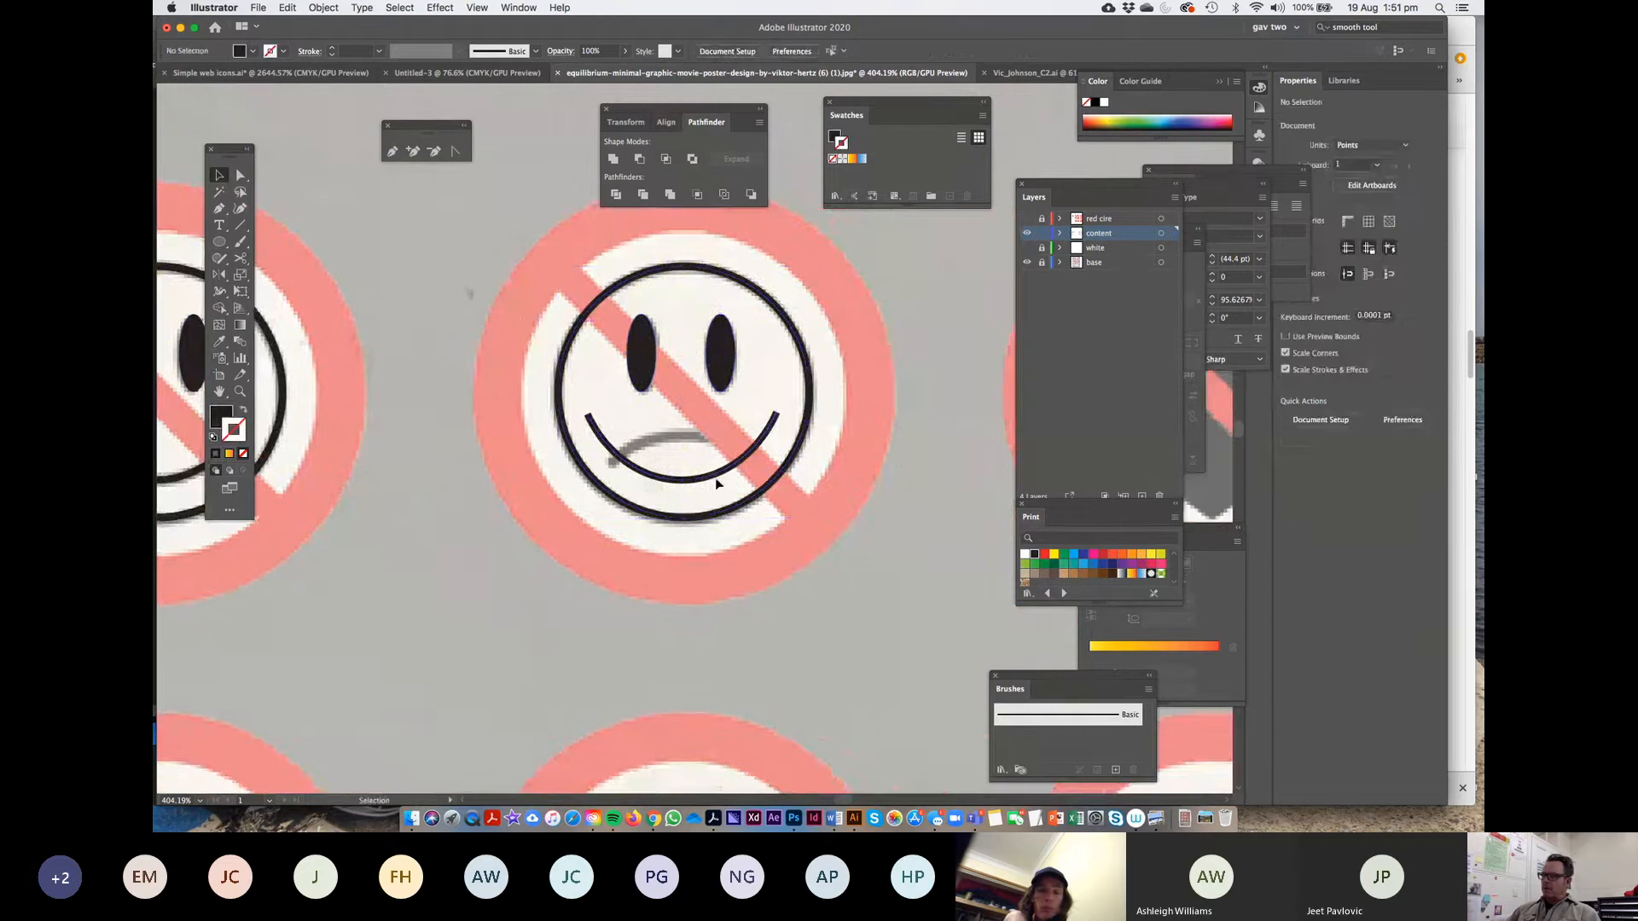
Try rotating the second face's copied mouth 180° and shrinking it to about 43 pt wide to match the frown
{"action": "left_click", "coordinate": [724, 470]}
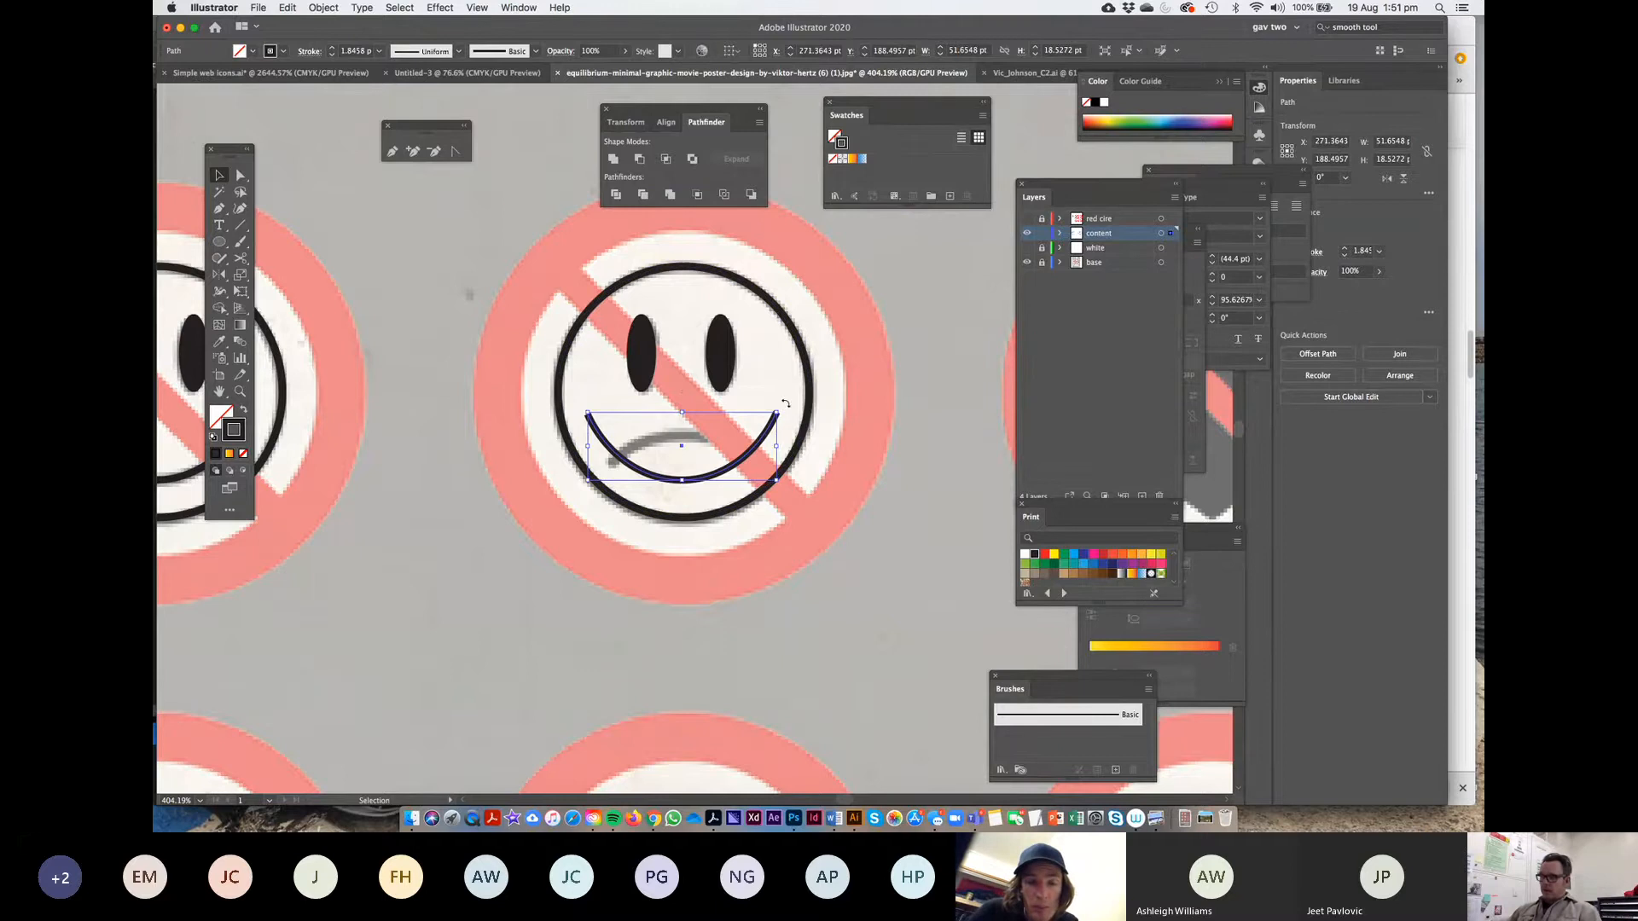
{"action": "left_click_drag", "start_coordinate": [786, 402], "coordinate": [355, 479]}
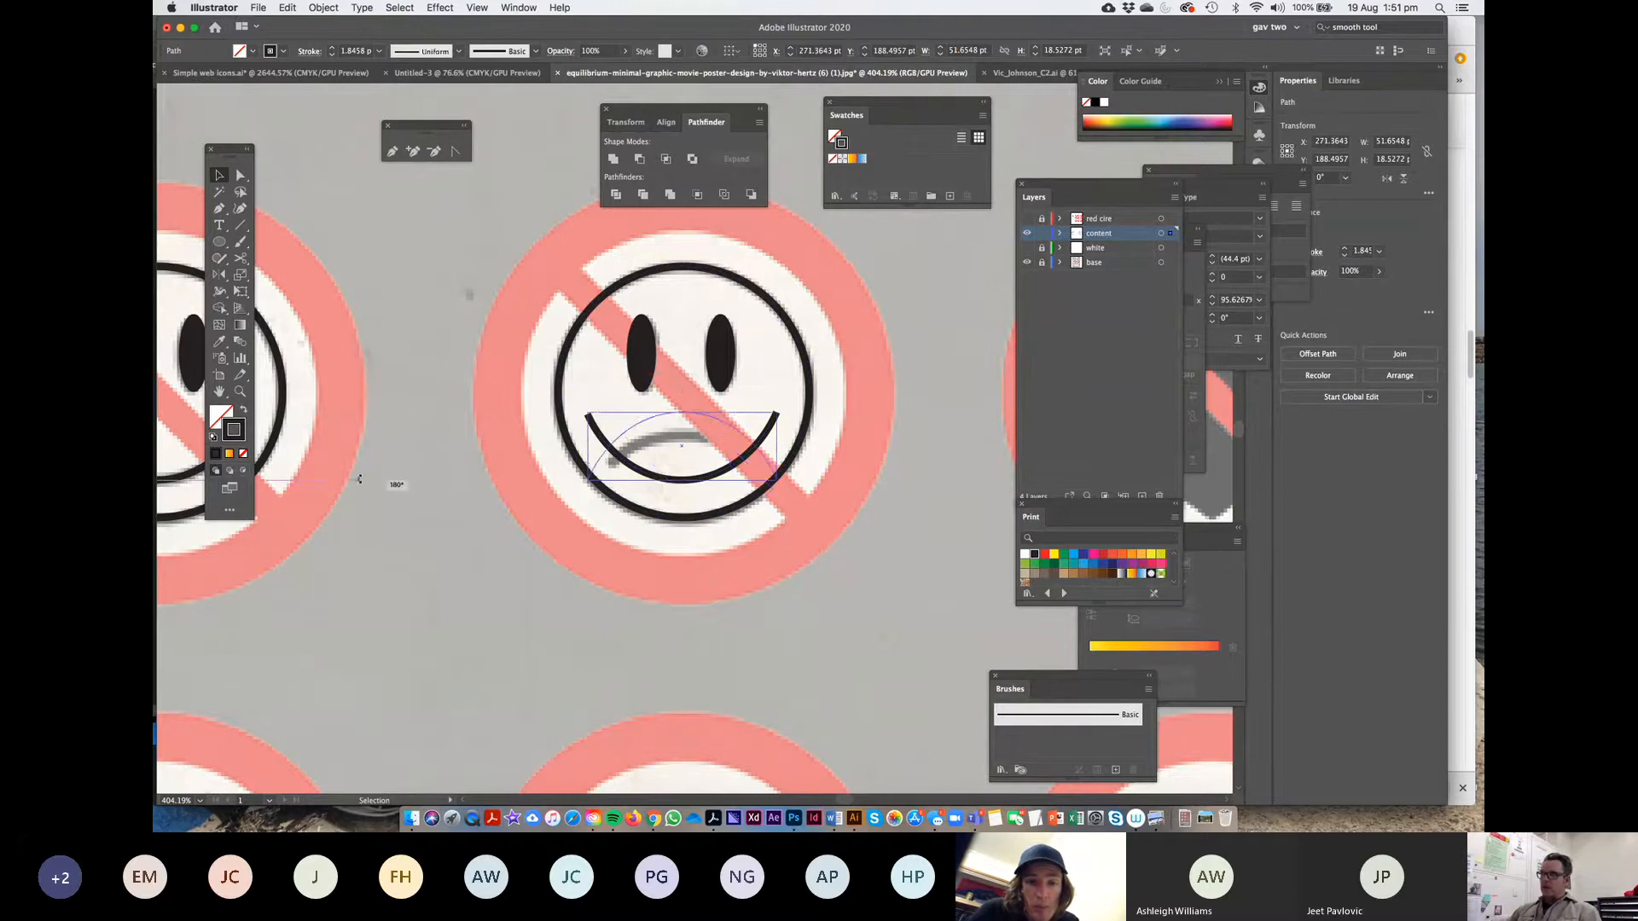
{"action": "left_click_drag", "start_coordinate": [588, 414], "coordinate": [617, 421]}
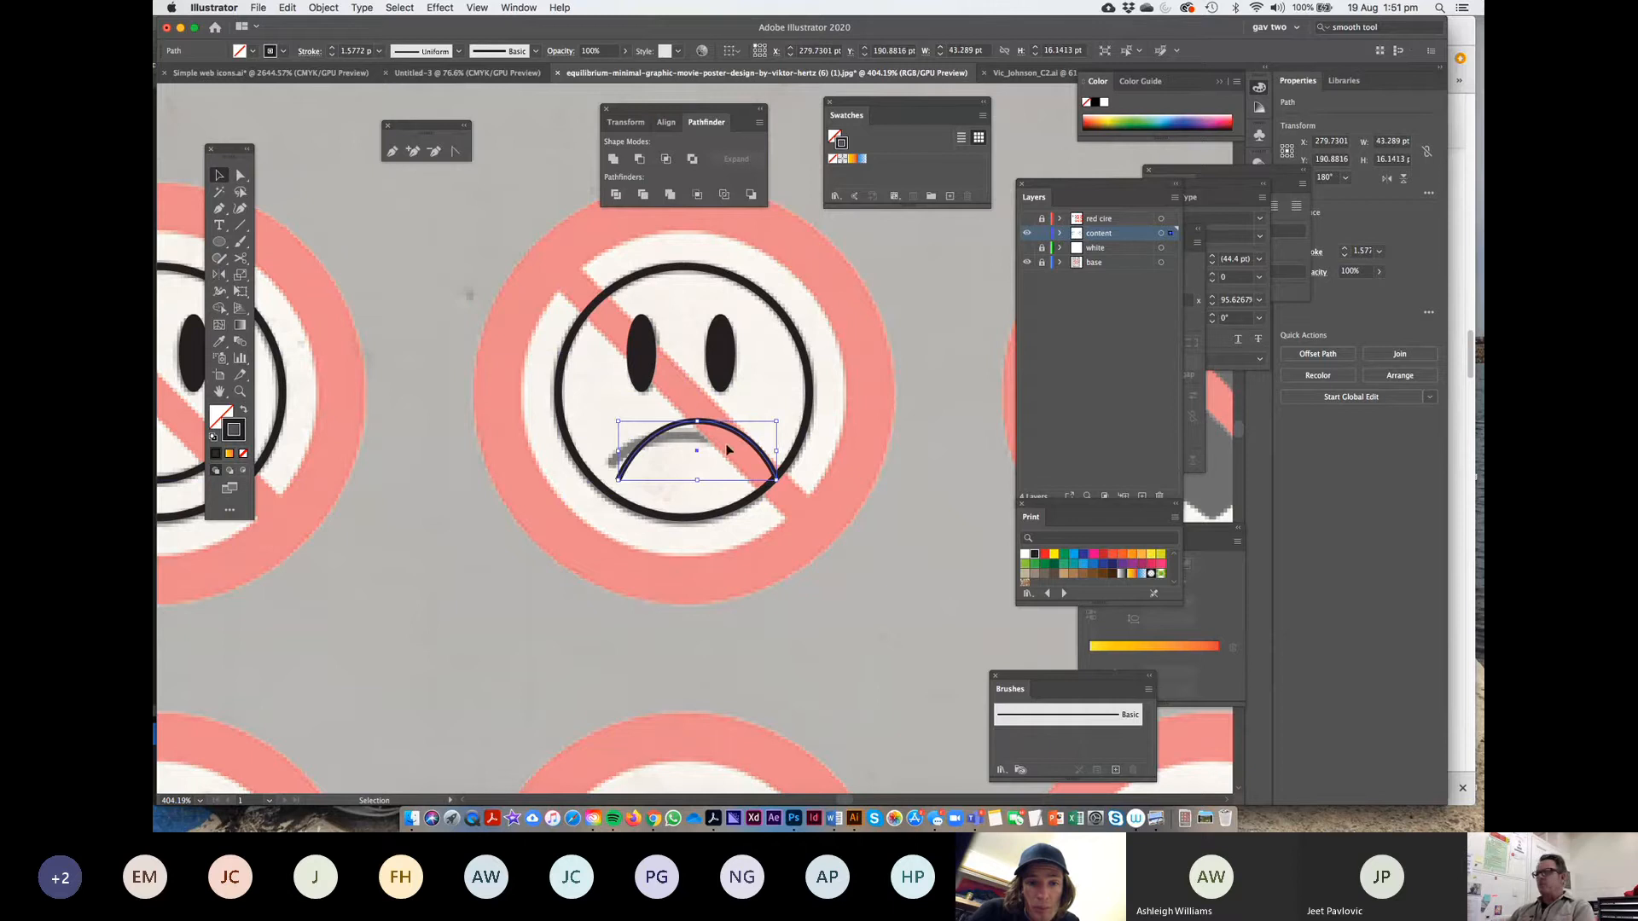
Delete the copied mouth and trace the sad face's frown with the Pen tool as an open curve about 31 pt wide
{"action": "key", "text": "Delete"}
{"action": "left_click", "coordinate": [218, 209]}
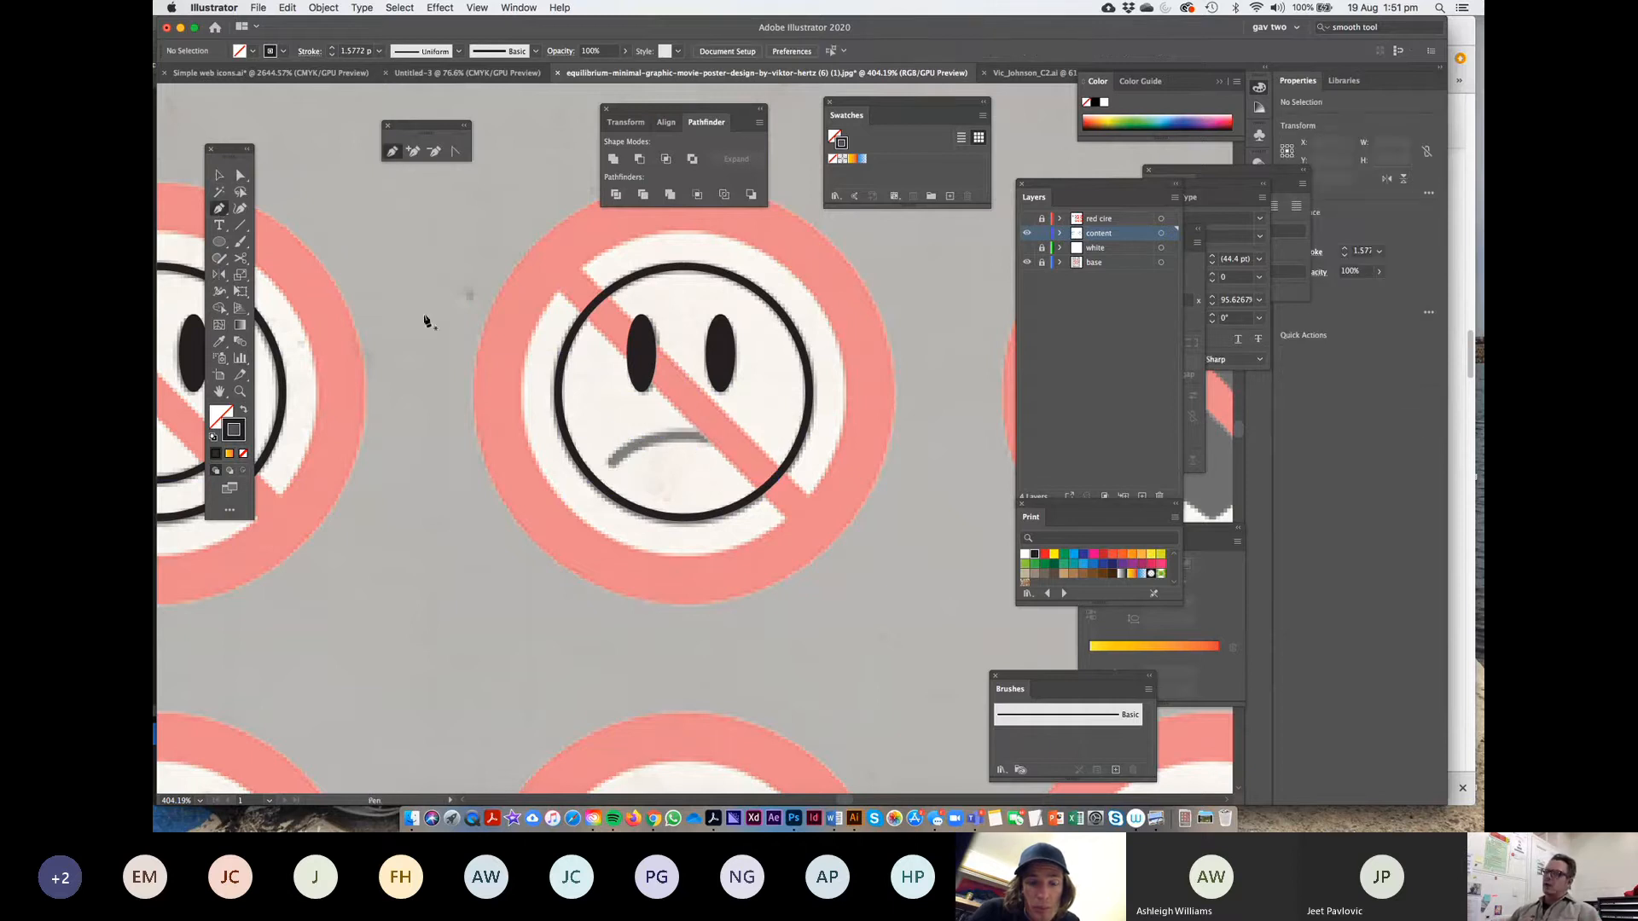
{"action": "left_click", "coordinate": [611, 464]}
{"action": "left_click_drag", "start_coordinate": [724, 443], "coordinate": [809, 470]}
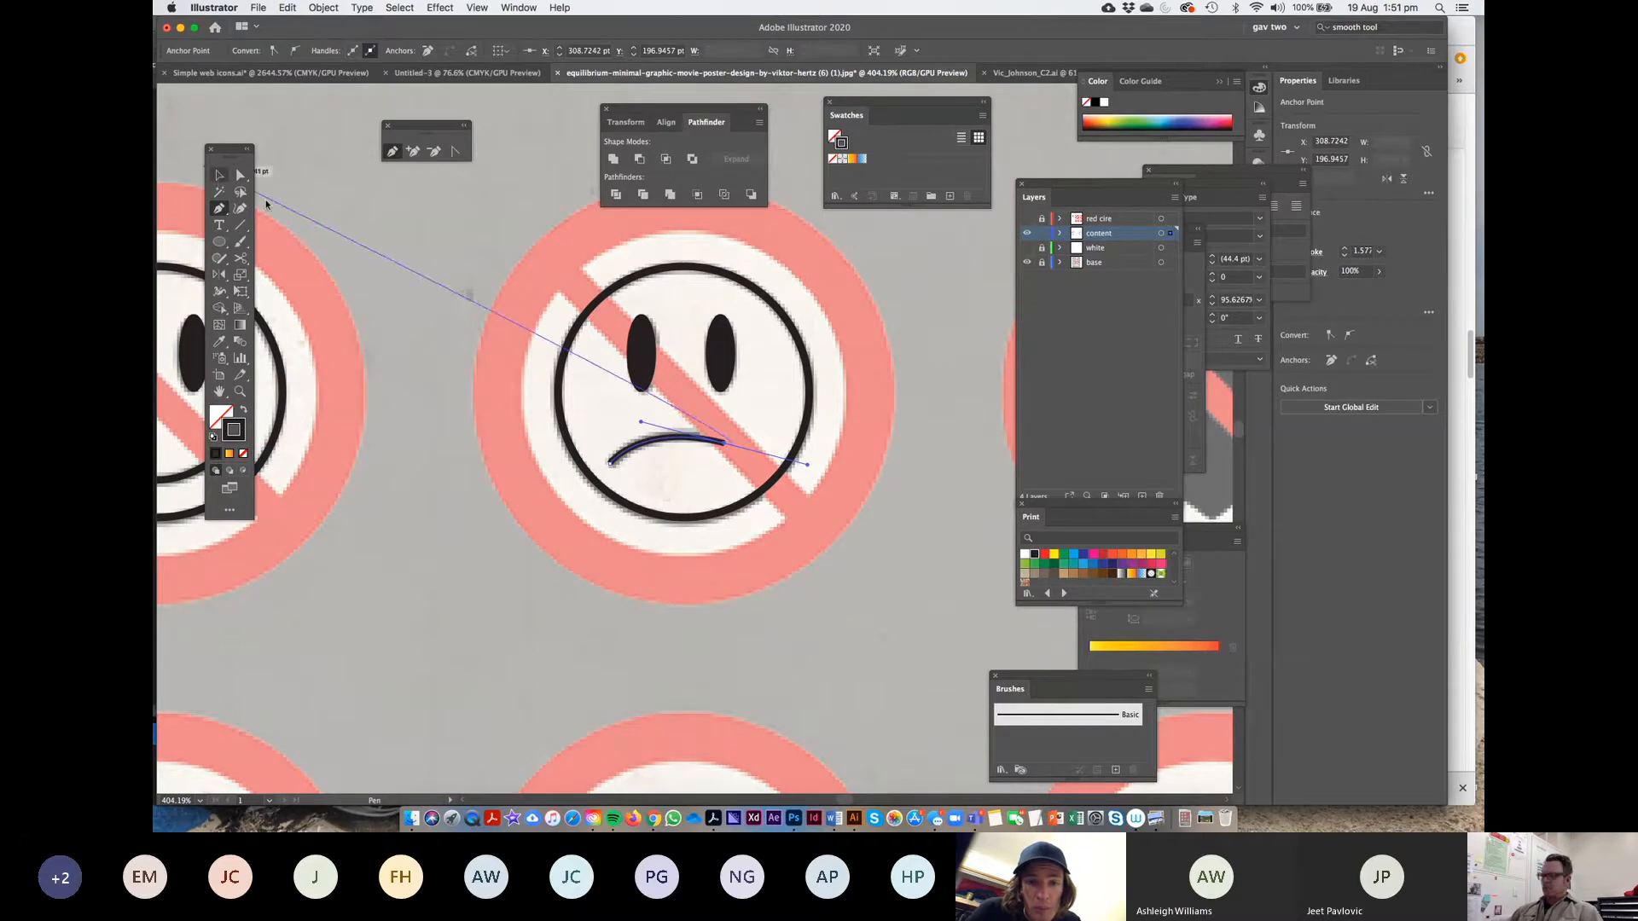
{"action": "key", "text": "Escape"}
{"action": "left_click", "coordinate": [219, 175]}
{"action": "left_click", "coordinate": [357, 189]}
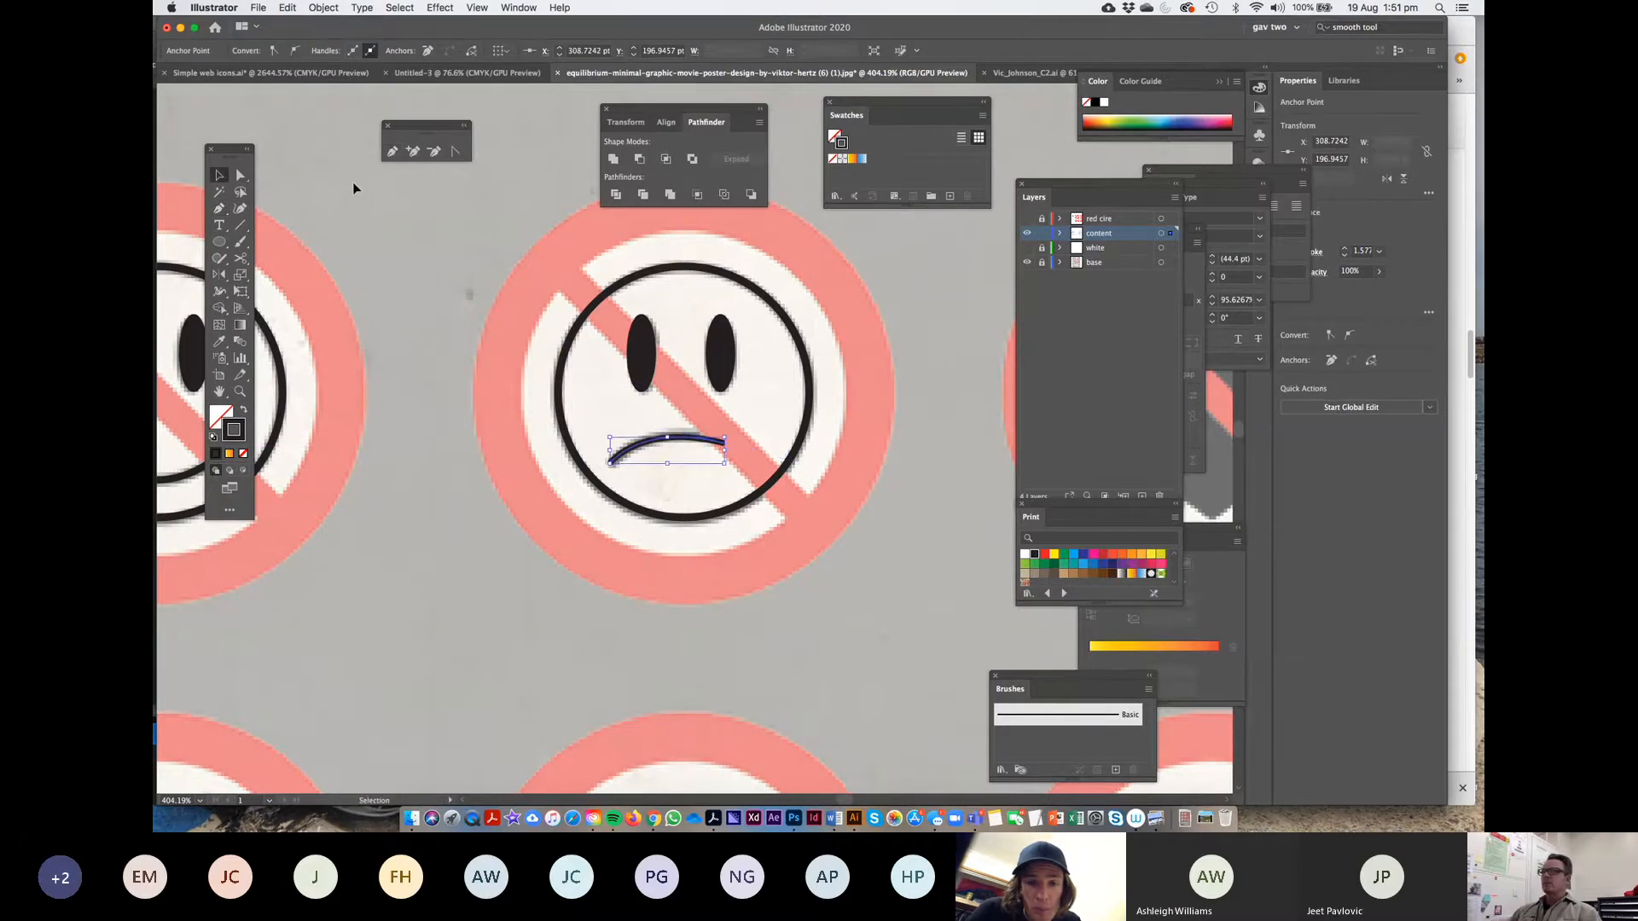
Show the red circle and white layers
{"action": "left_click", "coordinate": [1027, 219]}
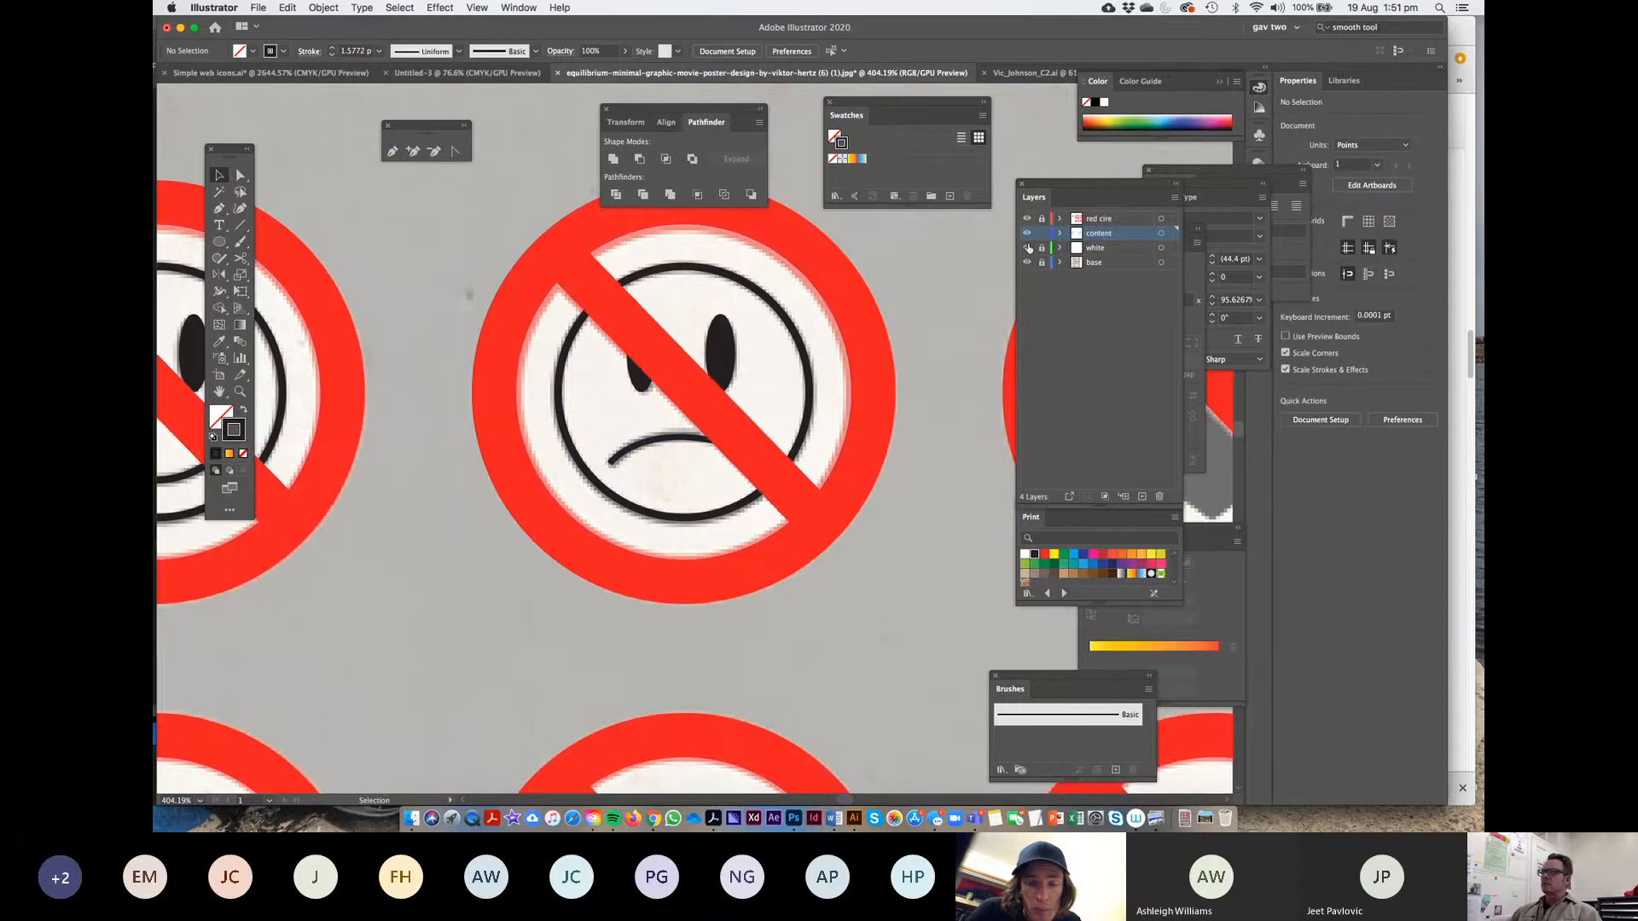
{"action": "left_click", "coordinate": [1026, 248]}
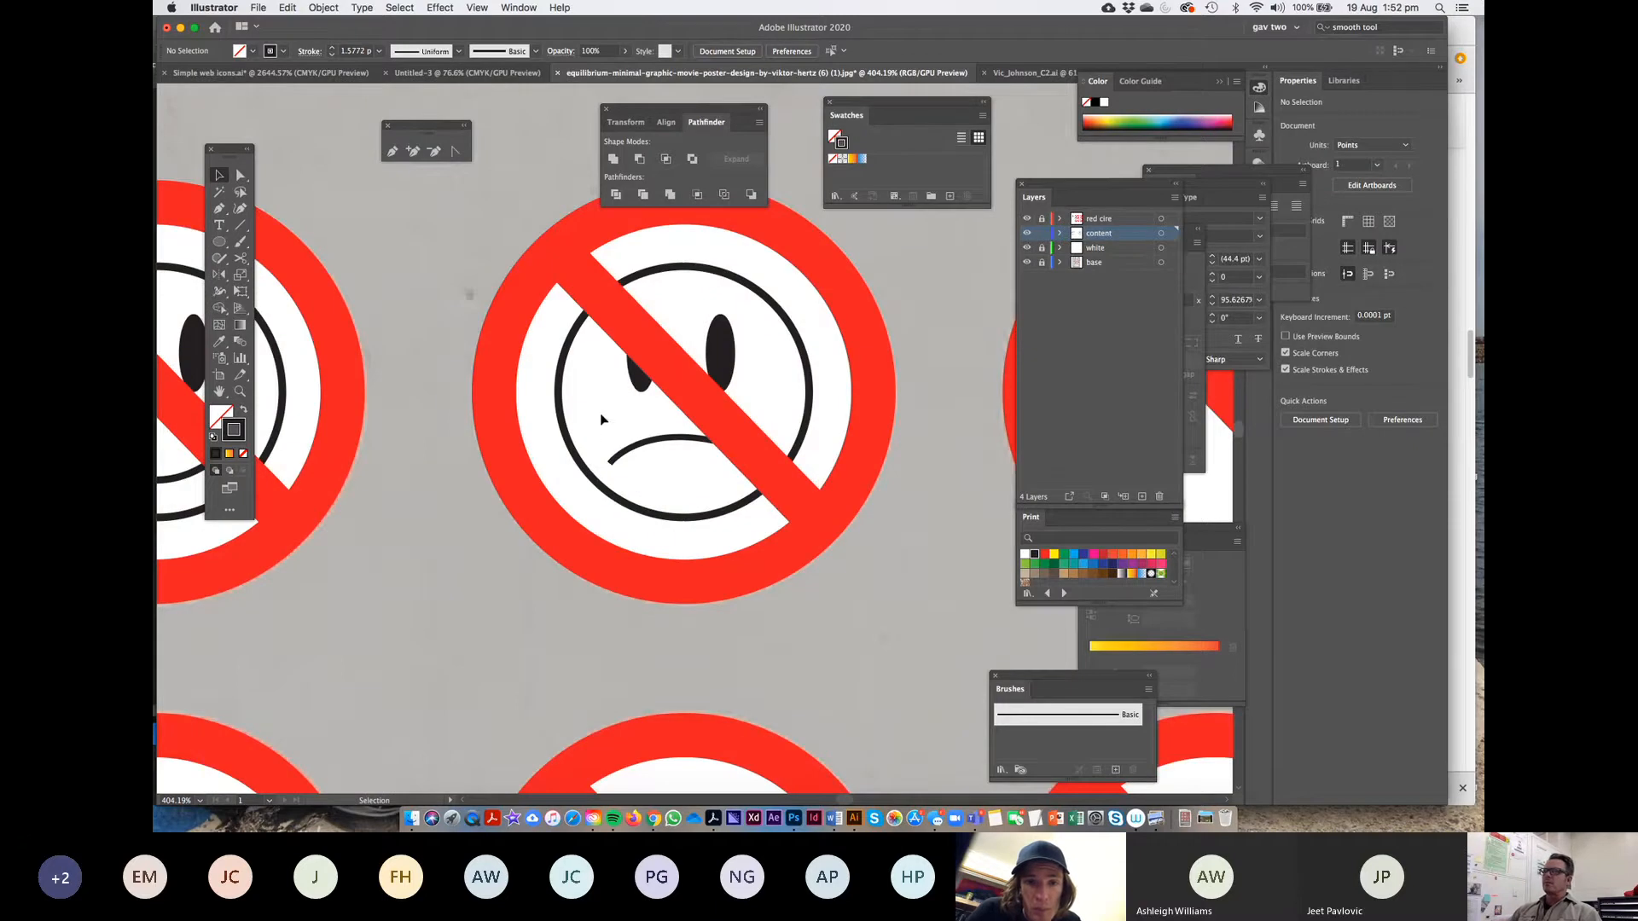
Apply round caps to the ends of the frown's stroke
{"action": "scroll", "coordinate": [600, 413], "scroll_direction": "up", "scroll_amount": 5}
{"action": "left_click", "coordinate": [649, 498]}
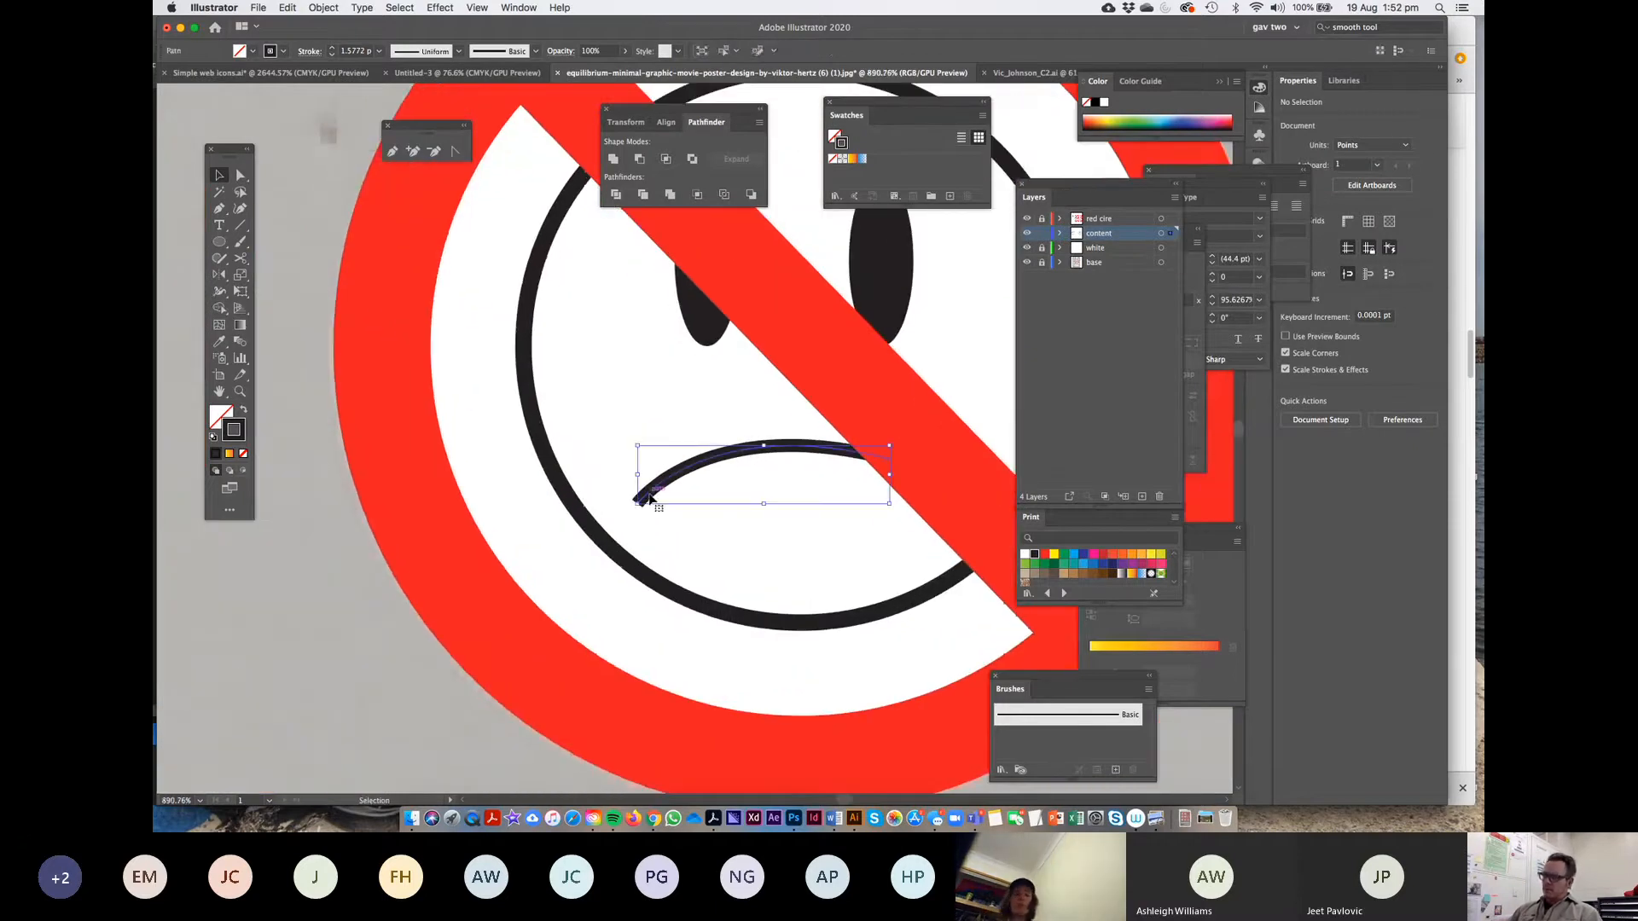
{"action": "left_click_drag", "start_coordinate": [1108, 183], "coordinate": [996, 131]}
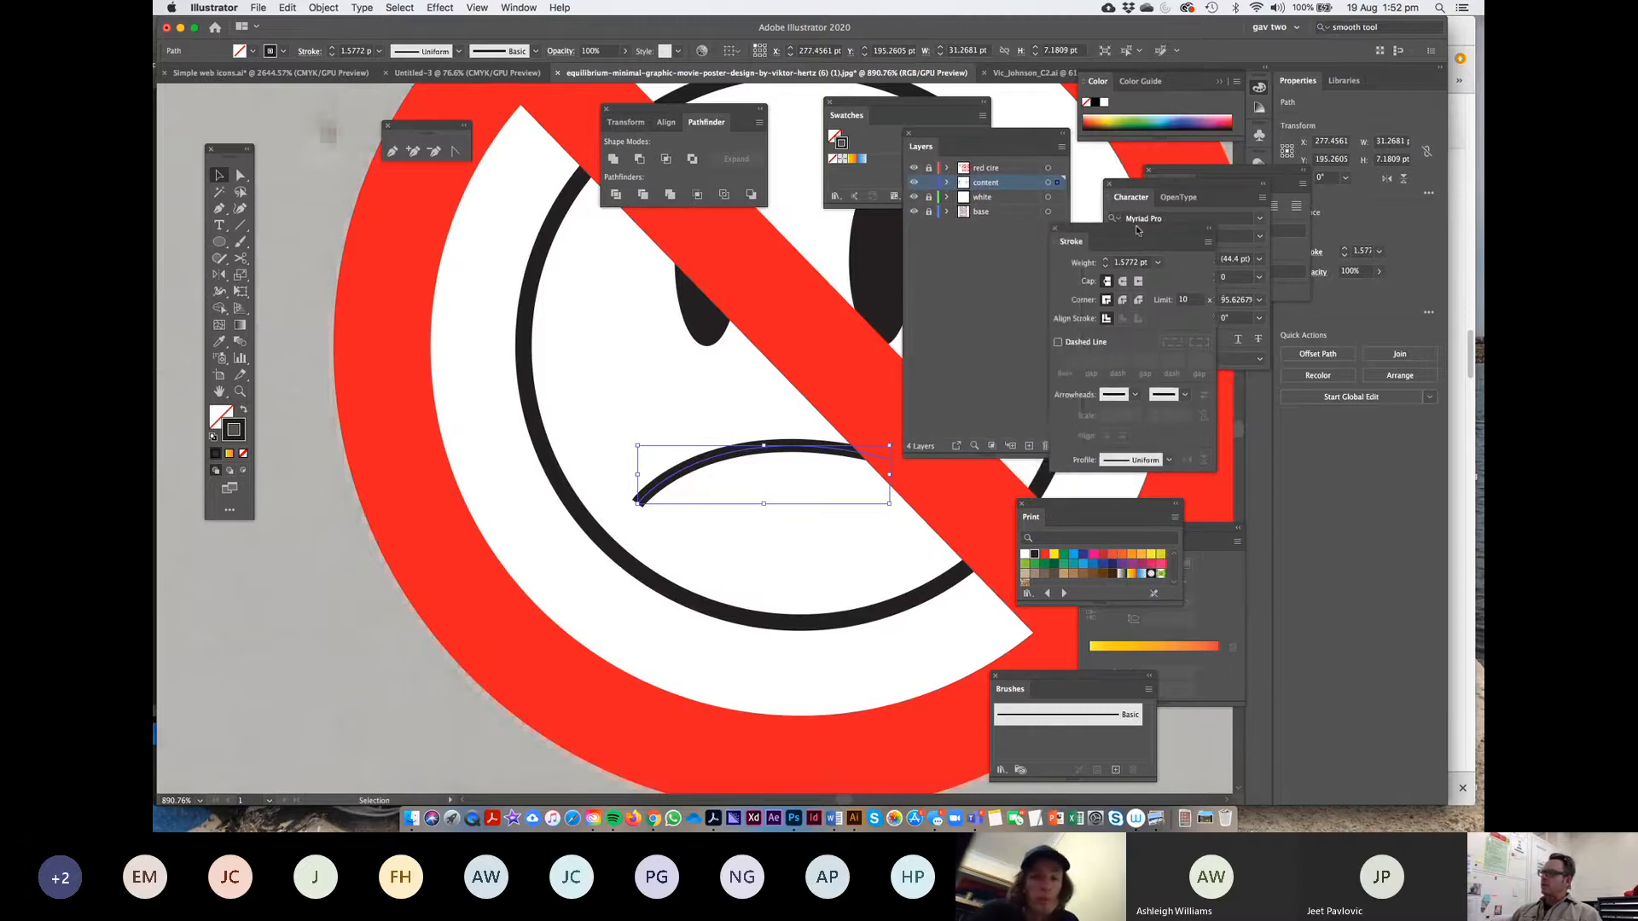
{"action": "left_click", "coordinate": [662, 519]}
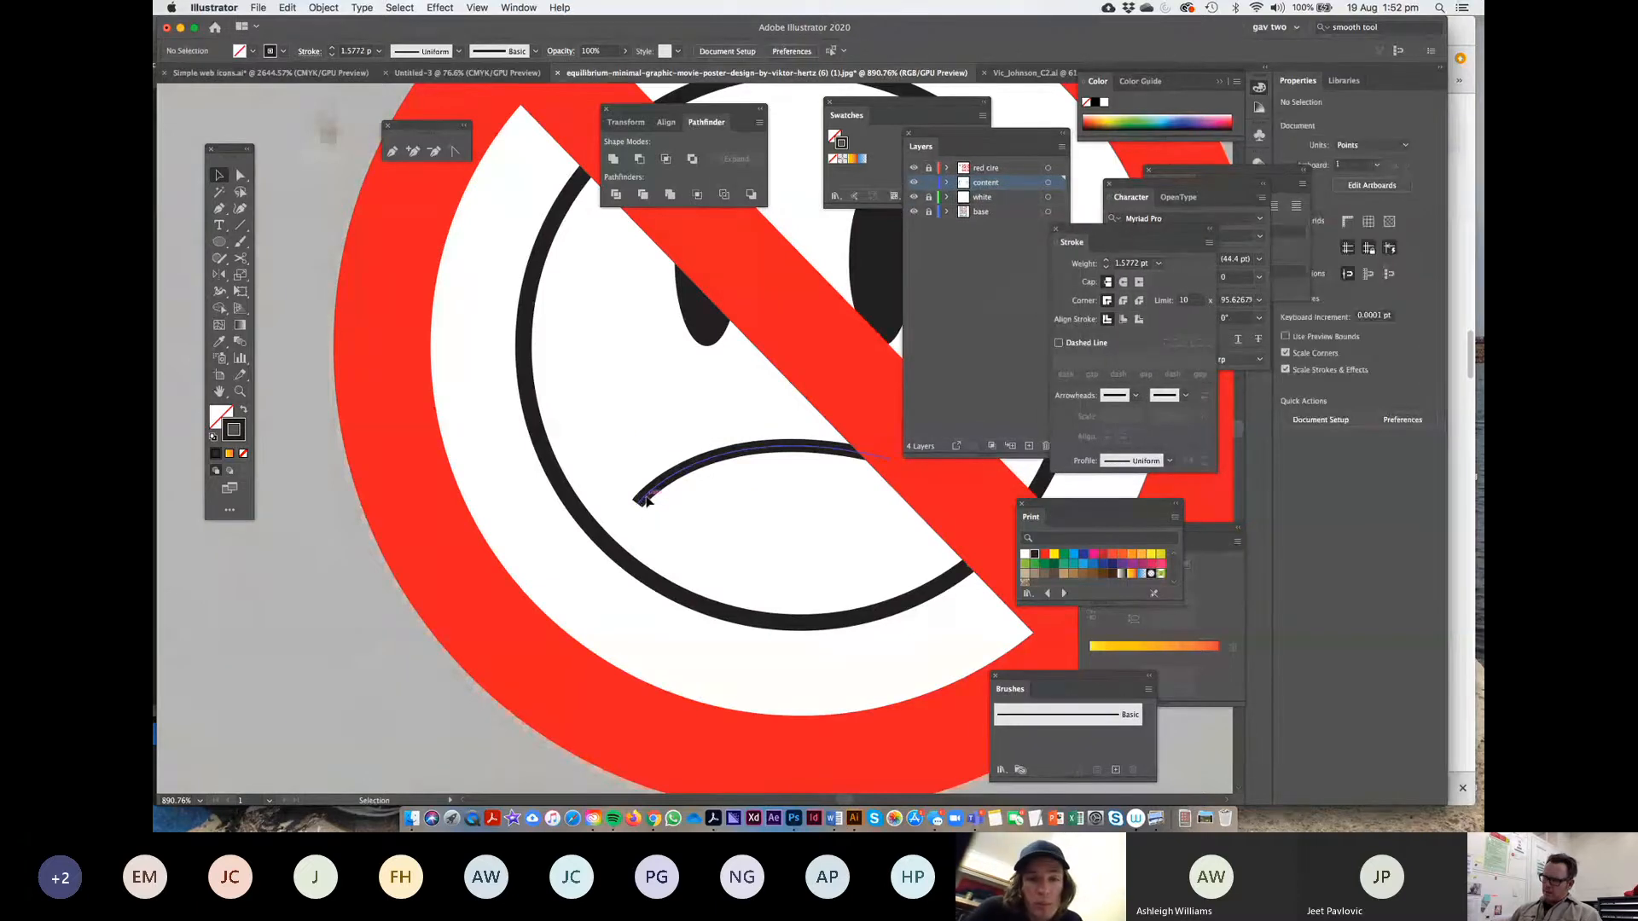
{"action": "left_click", "coordinate": [646, 502]}
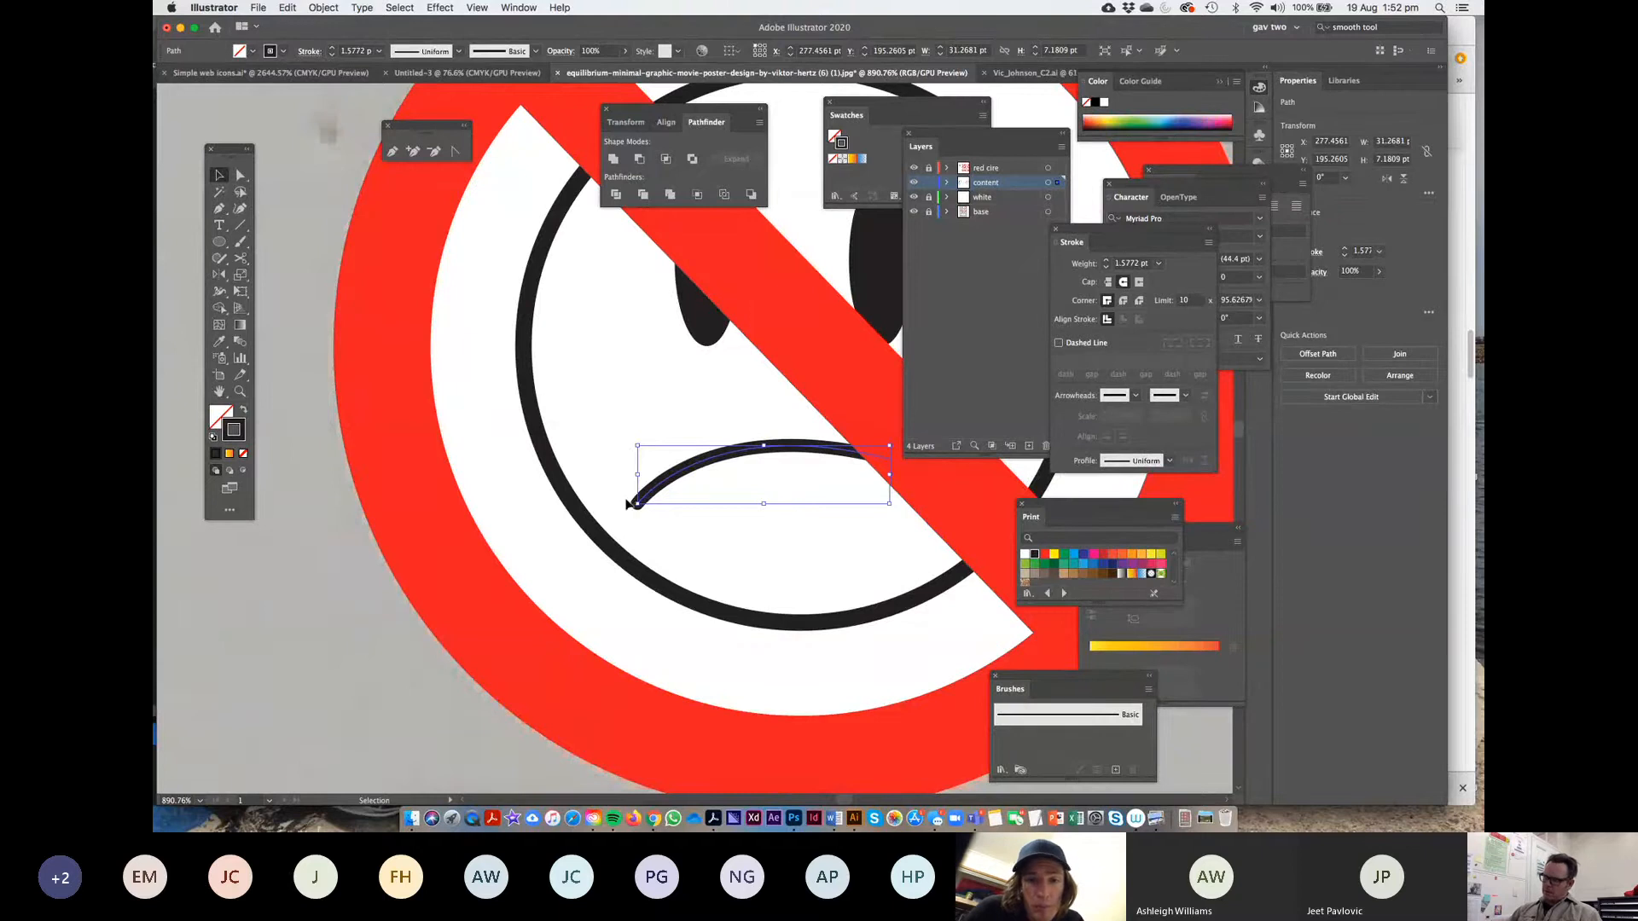
{"action": "scroll", "coordinate": [509, 444], "scroll_direction": "left", "scroll_amount": 10}
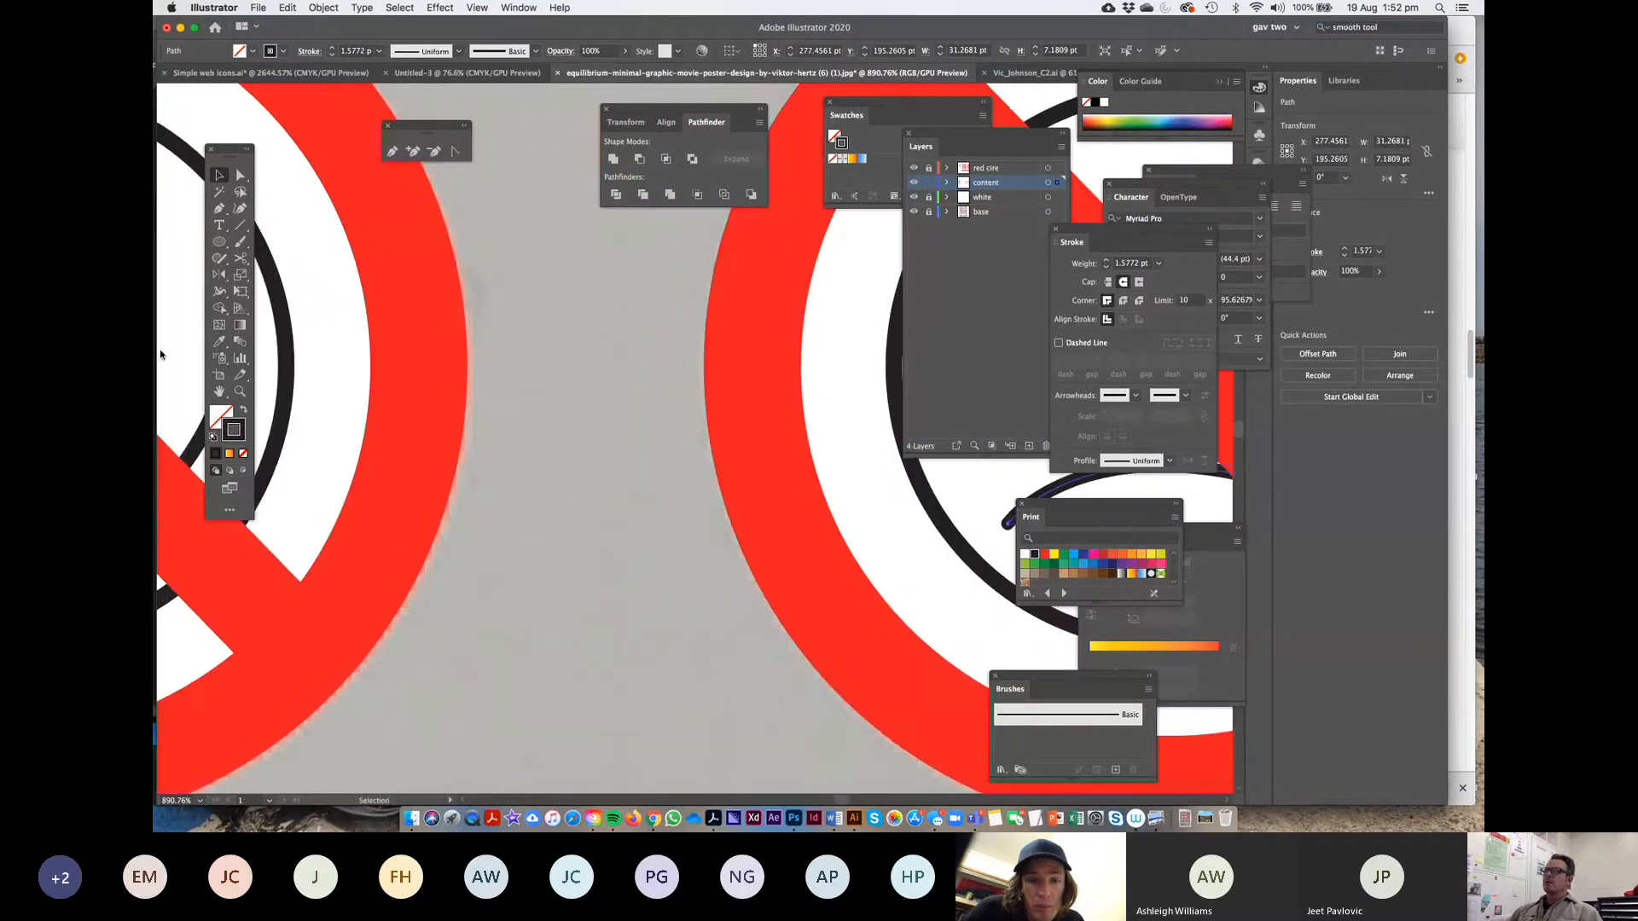
{"action": "left_click", "coordinate": [239, 226]}
{"action": "mouse_move", "coordinate": [380, 341]}
{"action": "left_mouse_down"}
{"action": "mouse_move", "coordinate": [445, 536]}
{"action": "mouse_move", "coordinate": [450, 639]}
{"action": "mouse_move", "coordinate": [421, 637]}
{"action": "left_mouse_up"}
{"action": "key", "text": "super+z"}
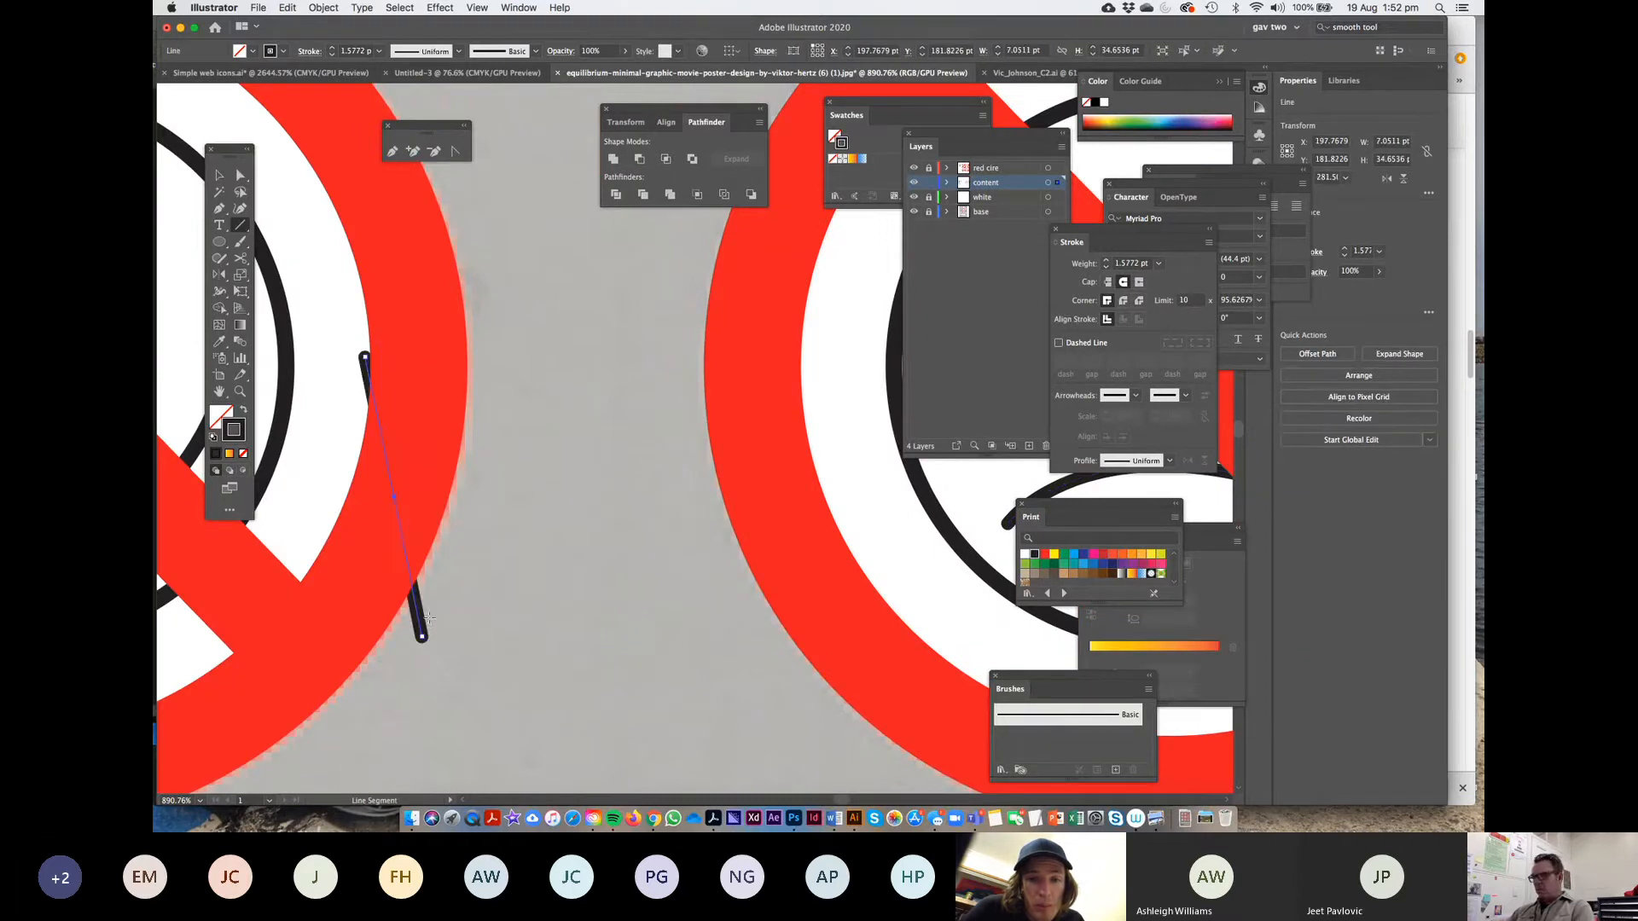
{"action": "key", "text": "Delete"}
Draw an open zigzag path with six corner points across the gap between the first two signs using the Pen tool
{"action": "left_click", "coordinate": [220, 208]}
{"action": "left_click", "coordinate": [343, 319]}
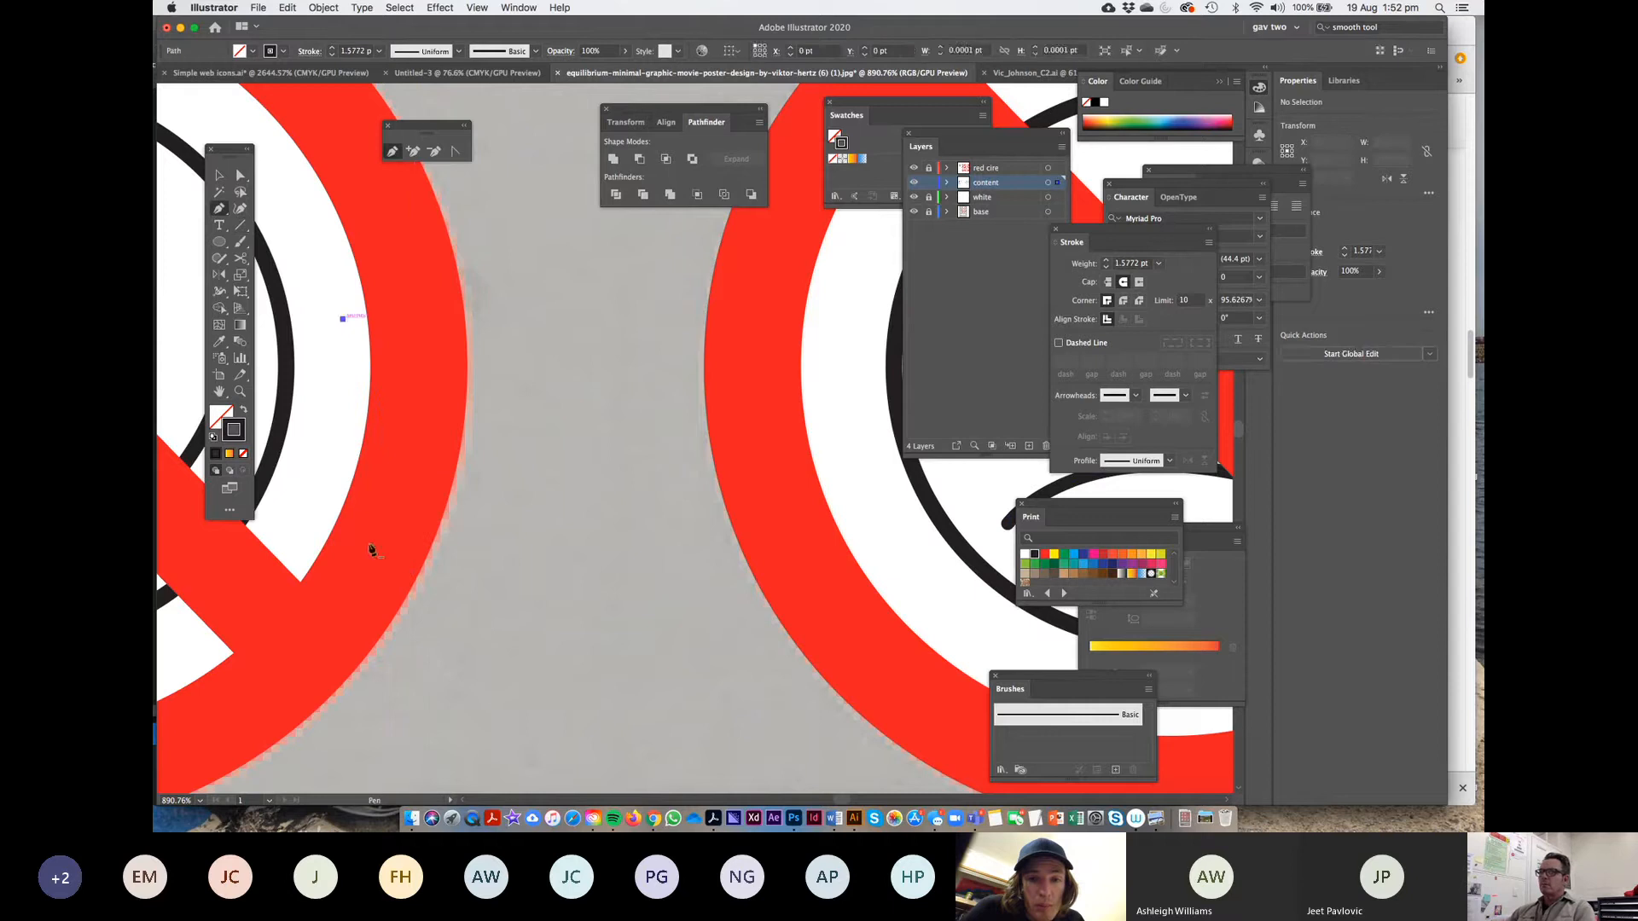
{"action": "left_click", "coordinate": [400, 638]}
{"action": "left_click", "coordinate": [549, 345]}
{"action": "left_click", "coordinate": [556, 683]}
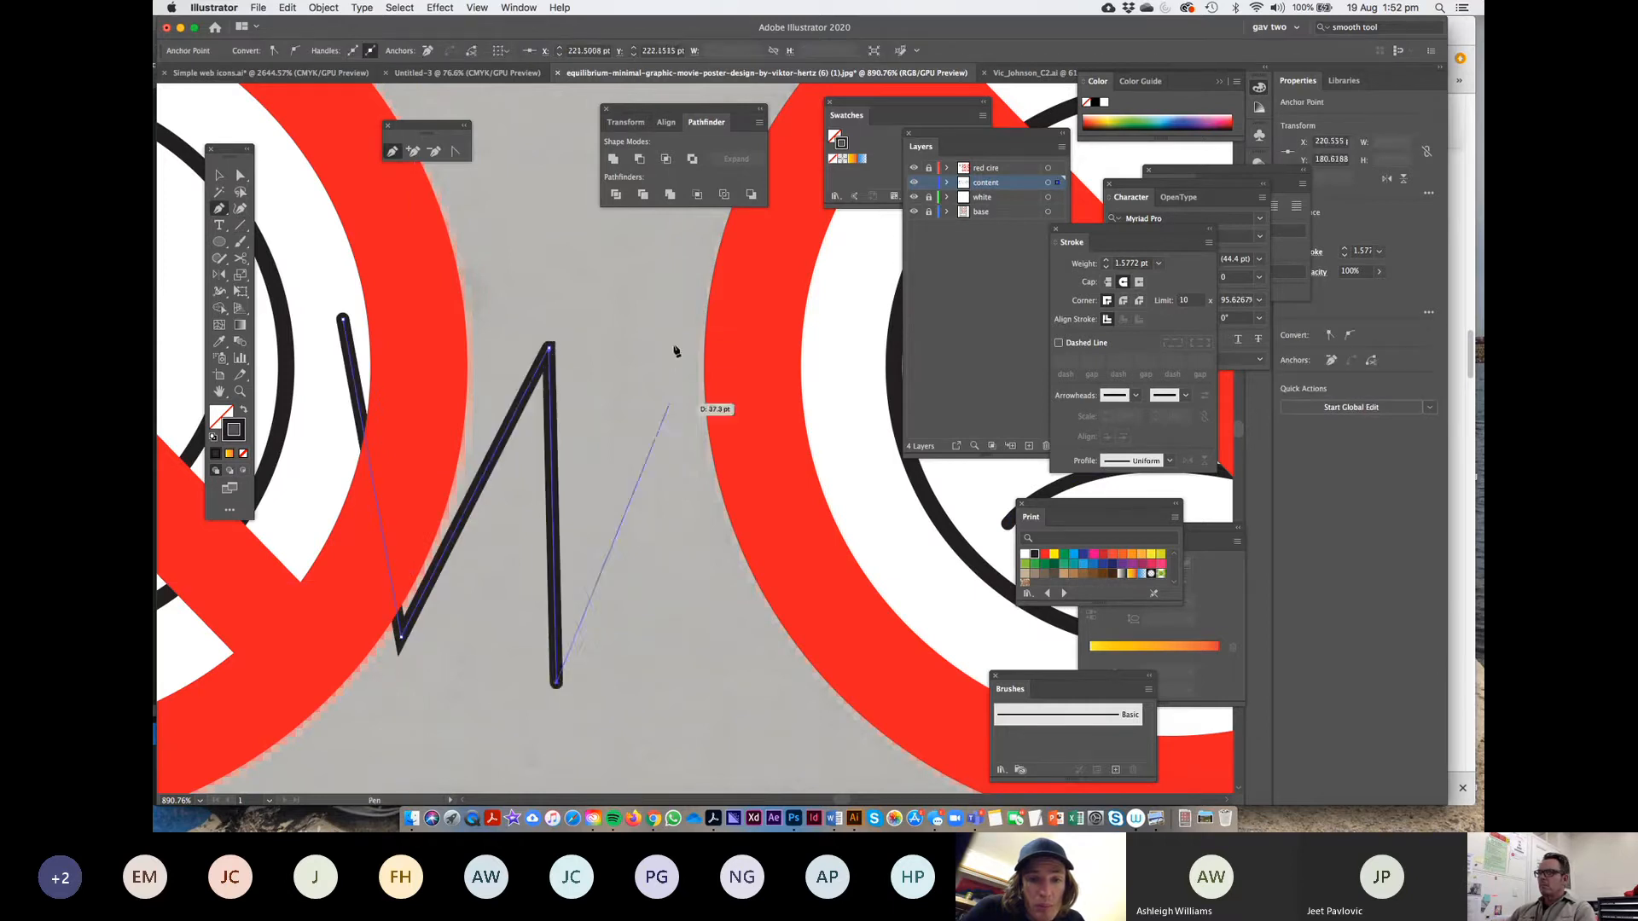
{"action": "left_click", "coordinate": [674, 343]}
{"action": "left_click", "coordinate": [719, 664]}
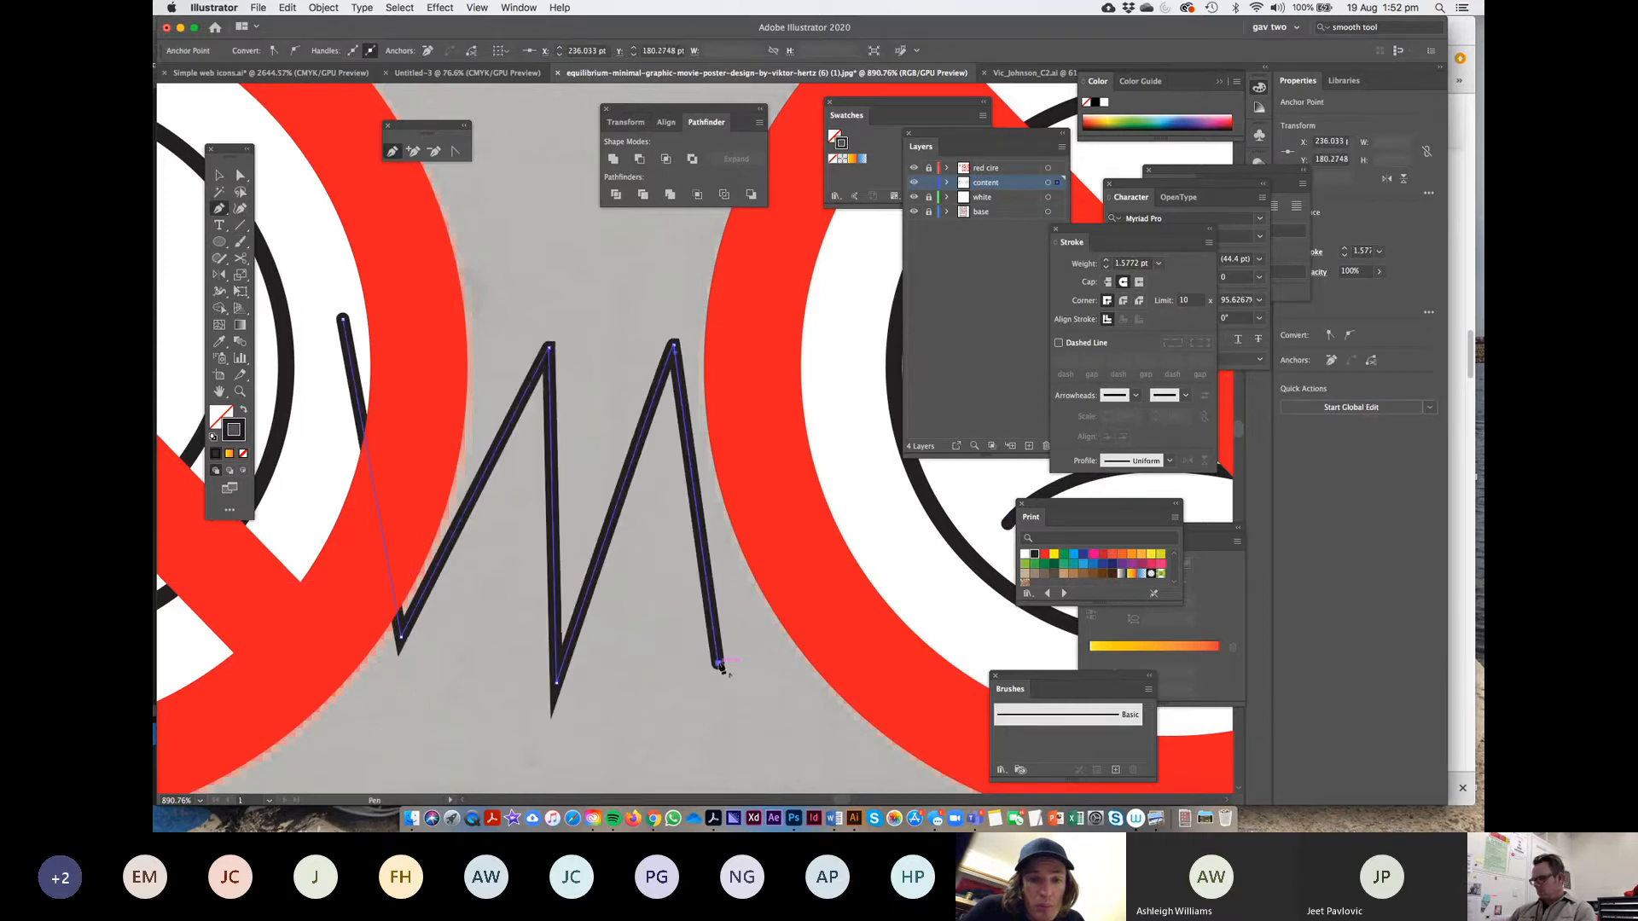
{"action": "left_click", "coordinate": [218, 175]}
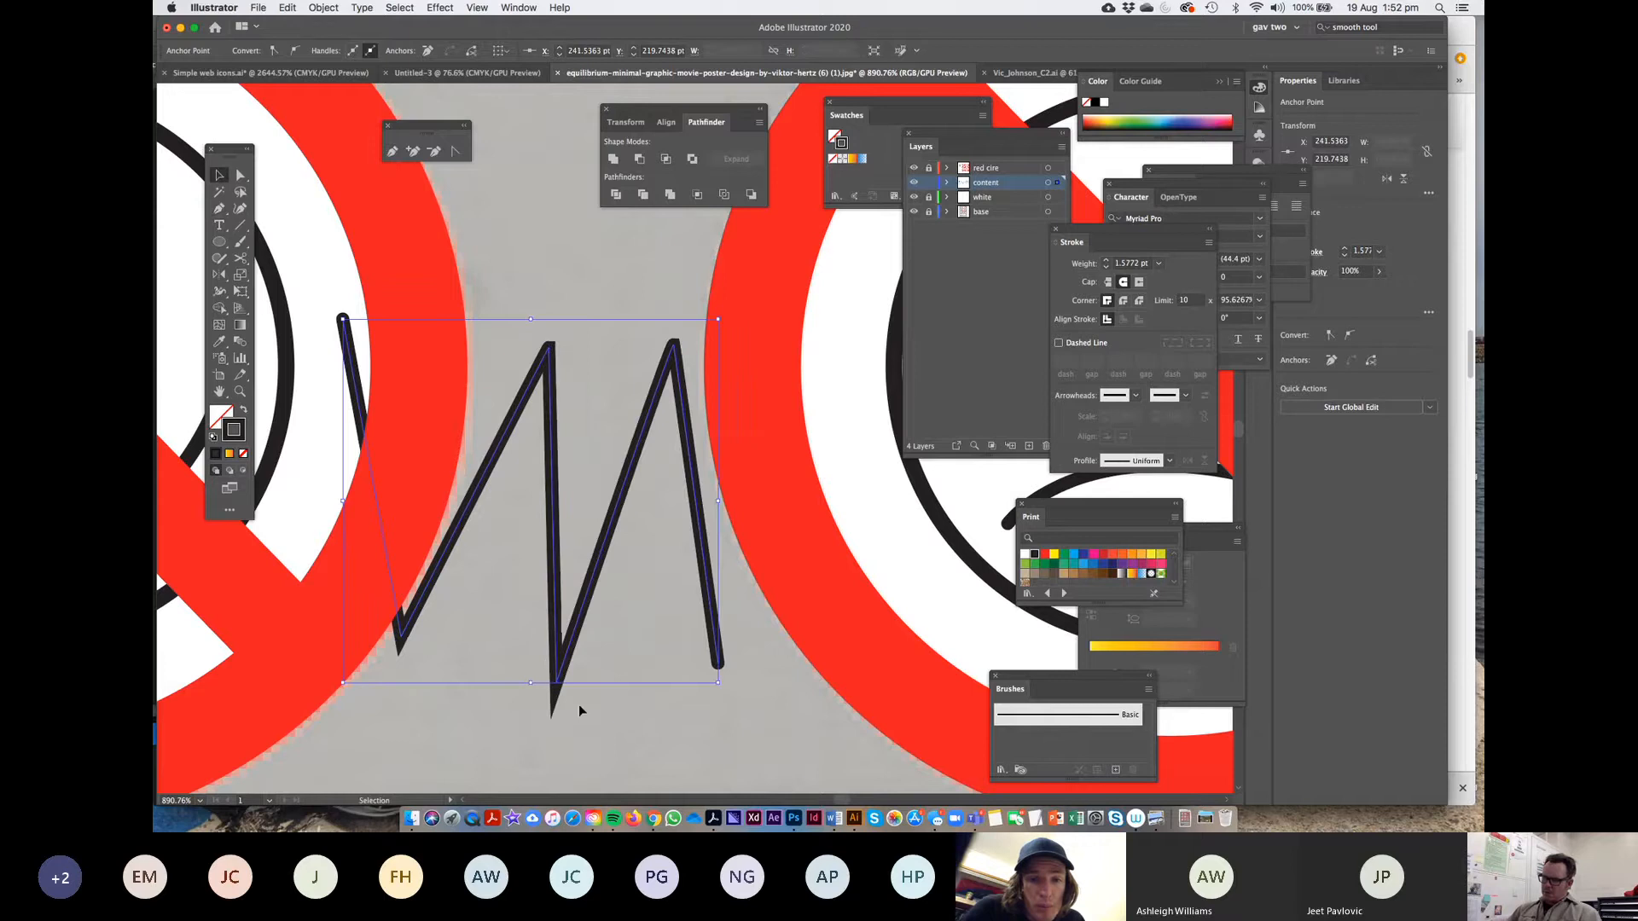
Compare the cap and corner styles on the zigzag path's stroke, finishing with round caps and round joins
{"action": "left_click", "coordinate": [1123, 301]}
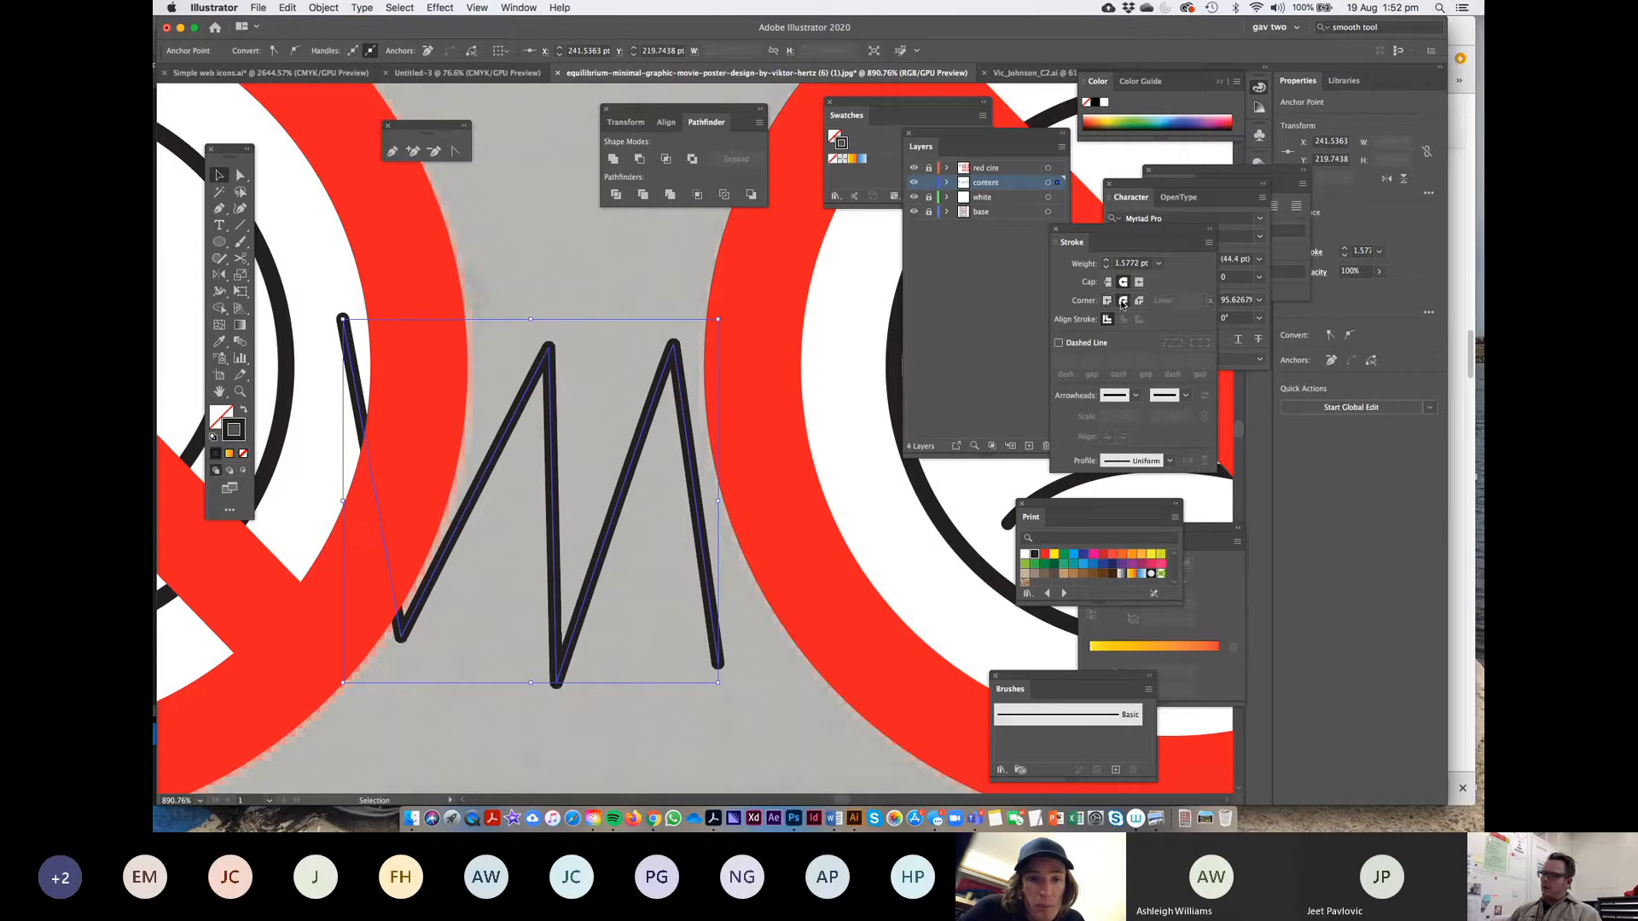
{"action": "left_click", "coordinate": [1107, 283]}
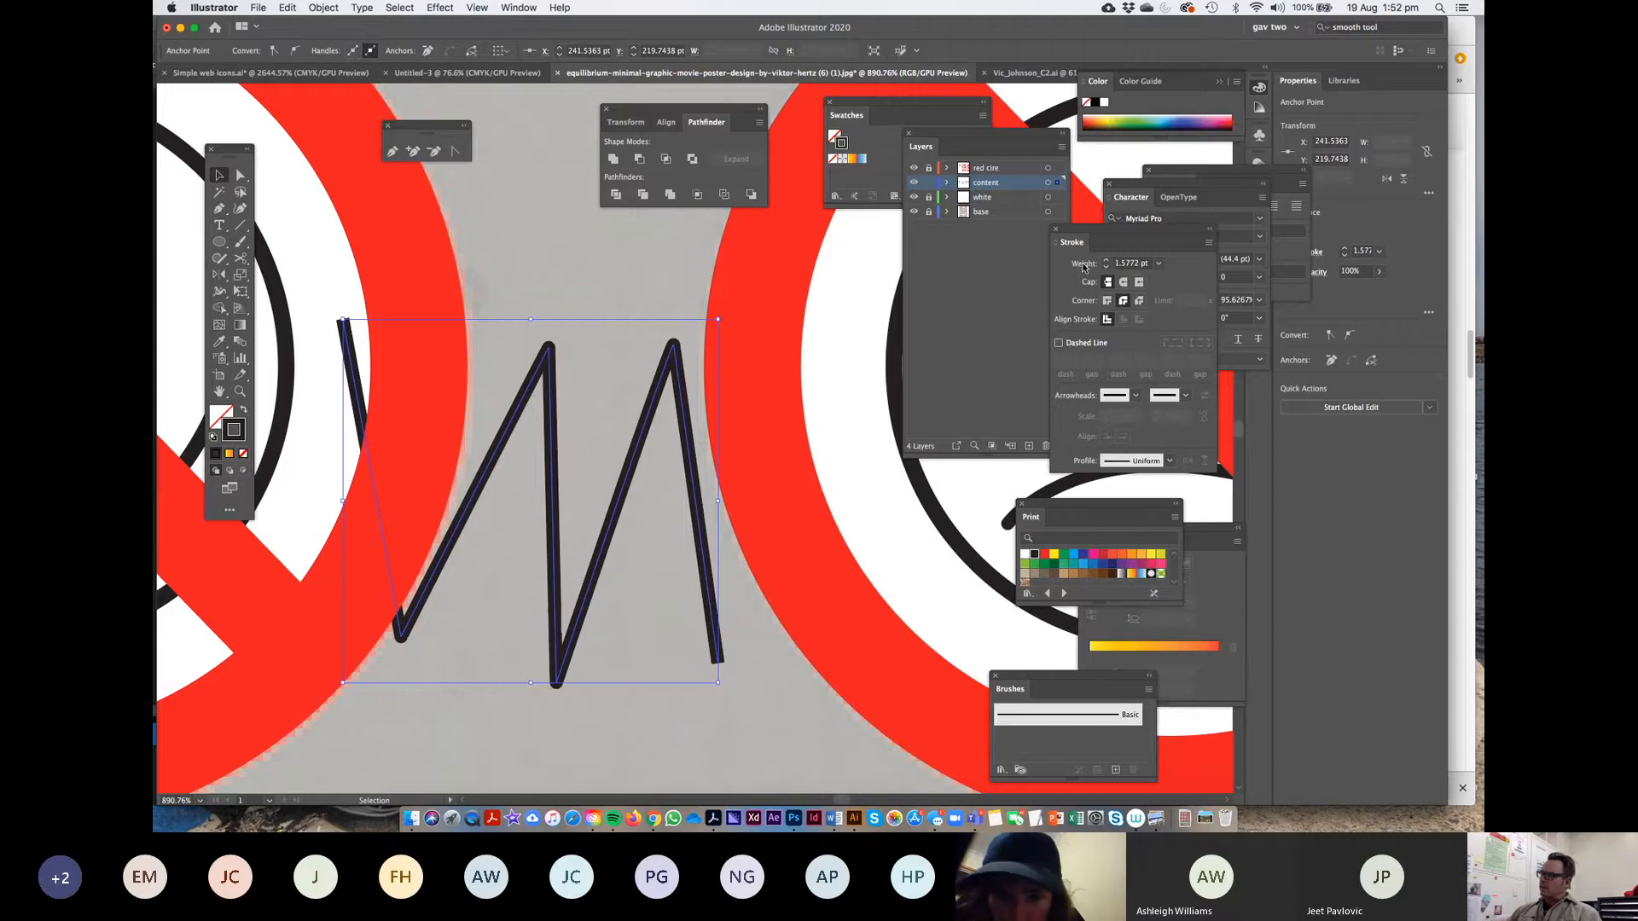
{"action": "left_click", "coordinate": [1125, 282]}
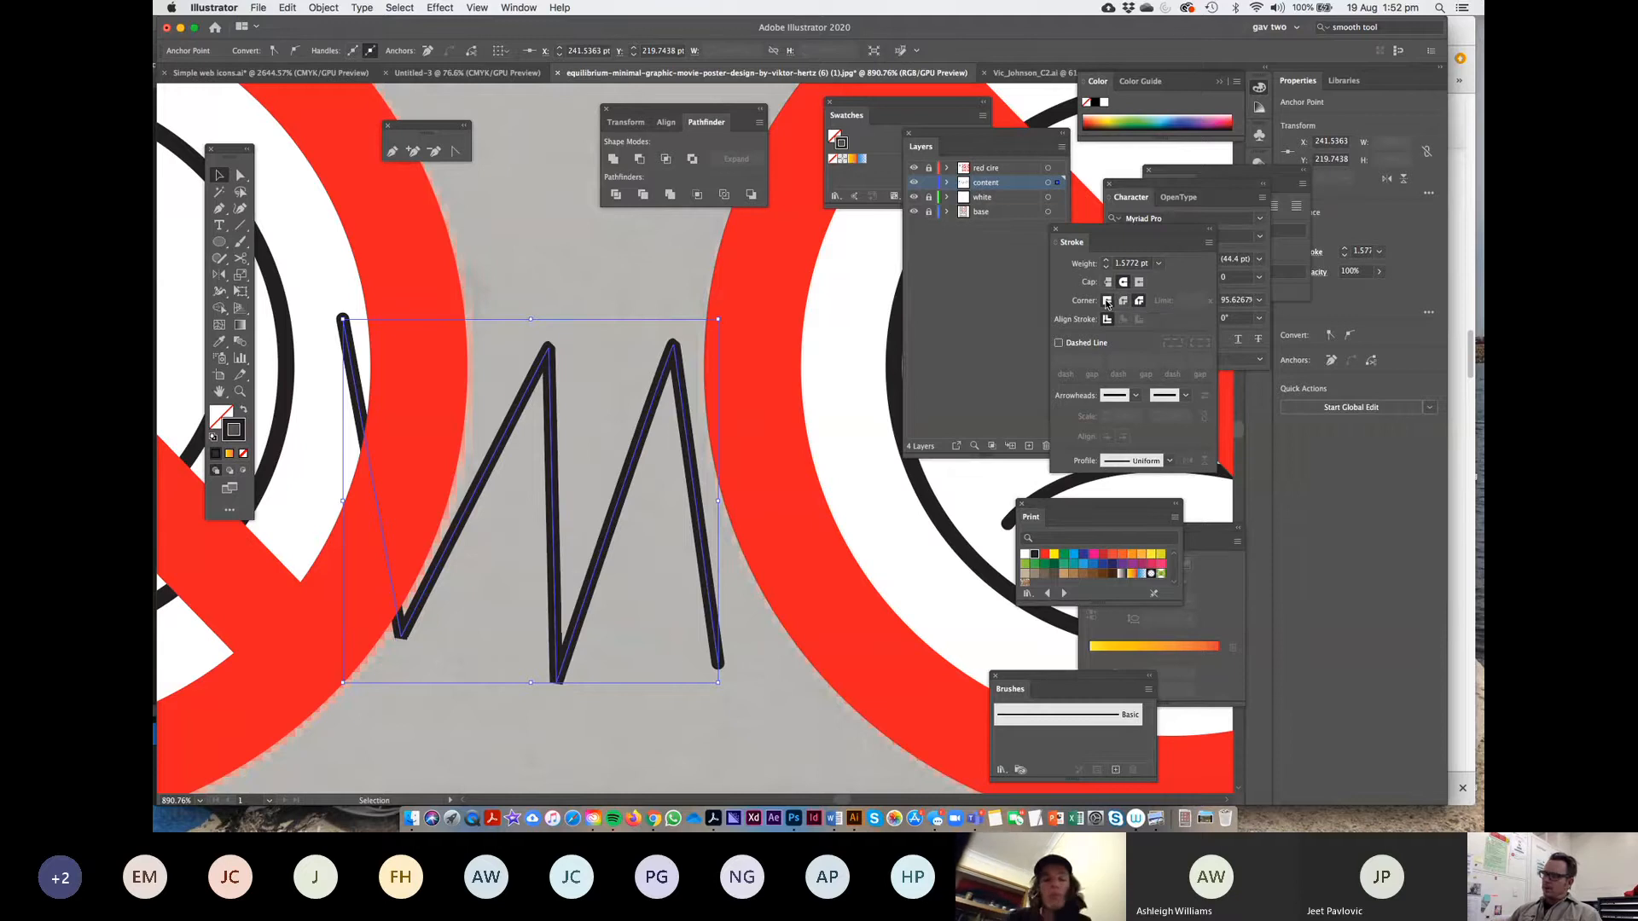
{"action": "left_click", "coordinate": [1107, 301]}
{"action": "left_click", "coordinate": [1124, 301]}
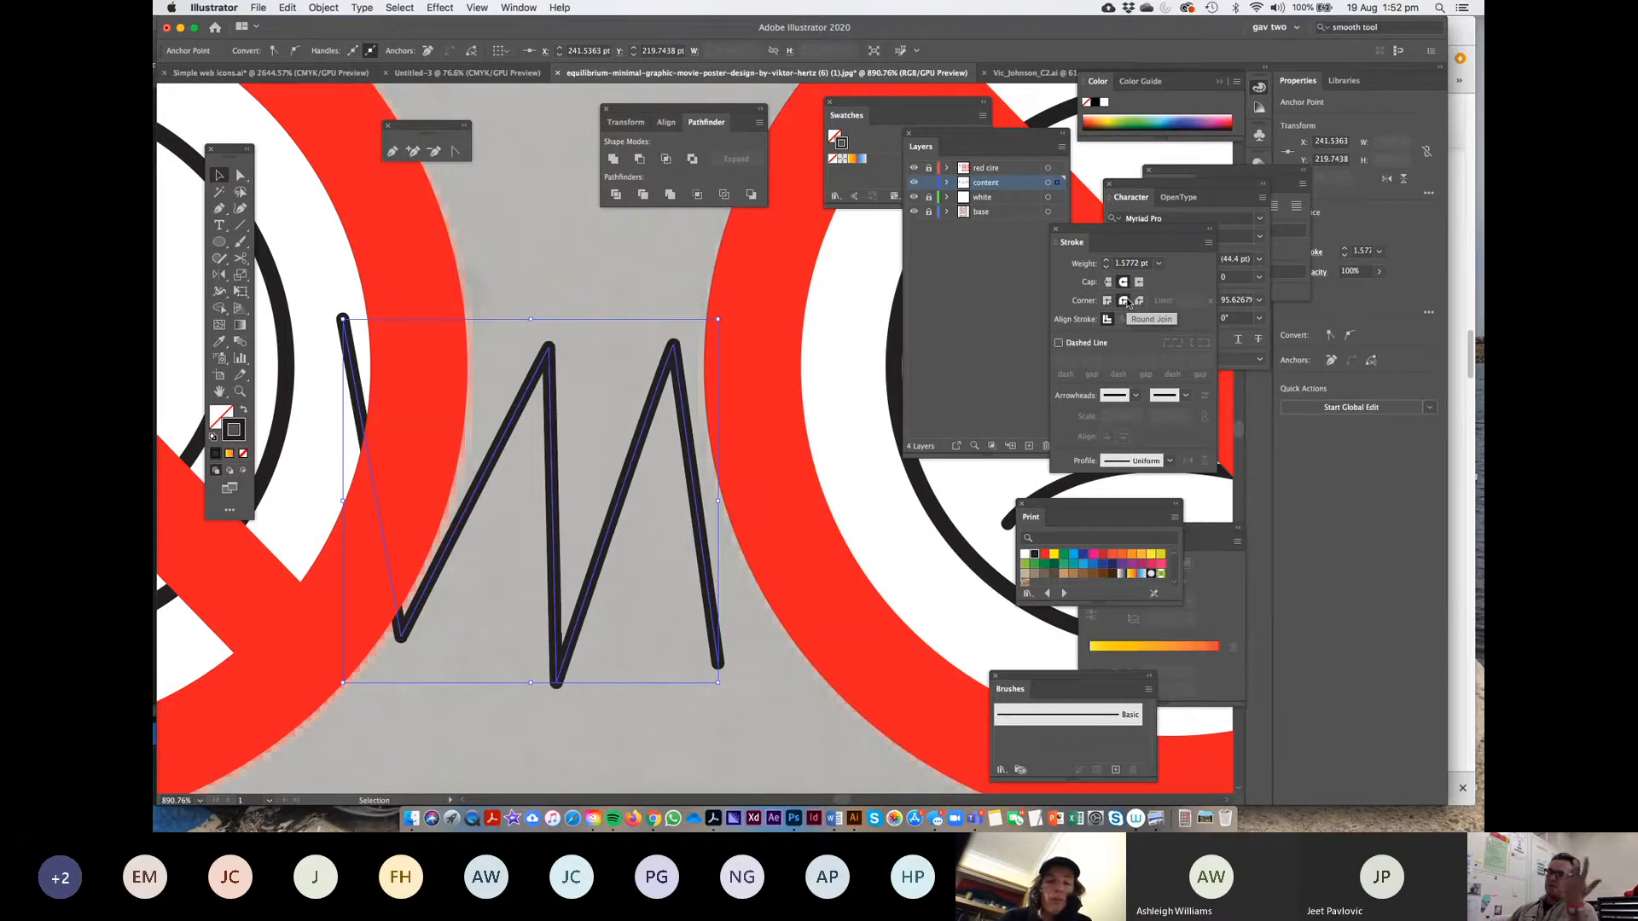
Delete the zigzag path and hide the red circle and white layers to expose the heart sign's reference
{"action": "key", "text": "Delete"}
{"action": "key", "text": "Delete"}
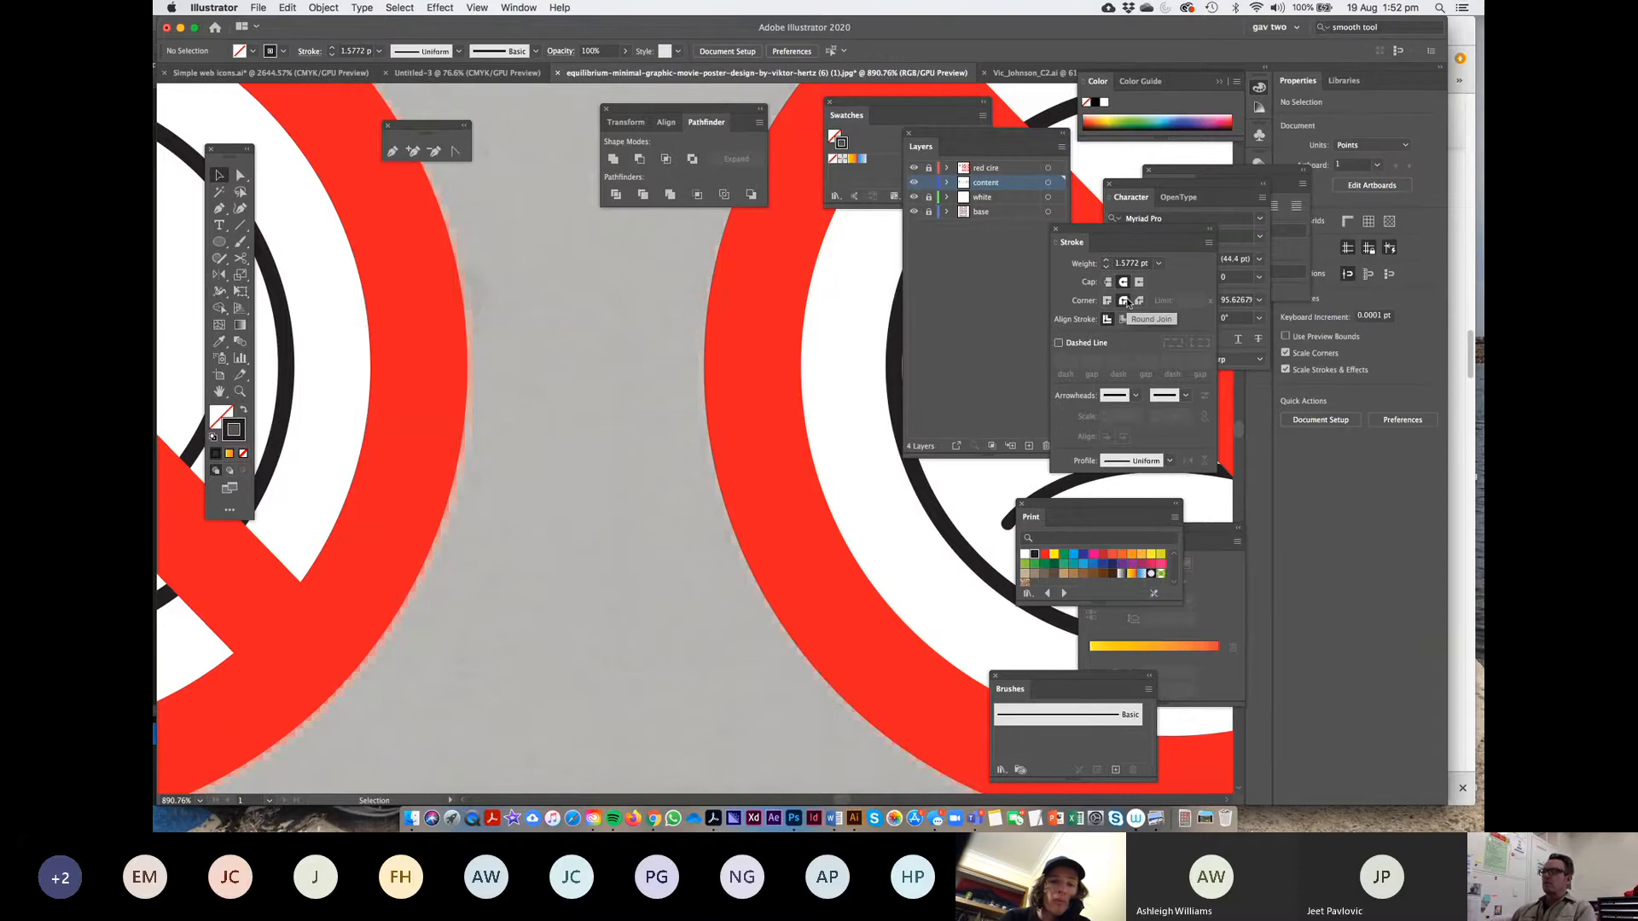
{"action": "key", "text": "super+minus"}
{"action": "key", "text": "super+minus"}
{"action": "key", "text": "super+minus"}
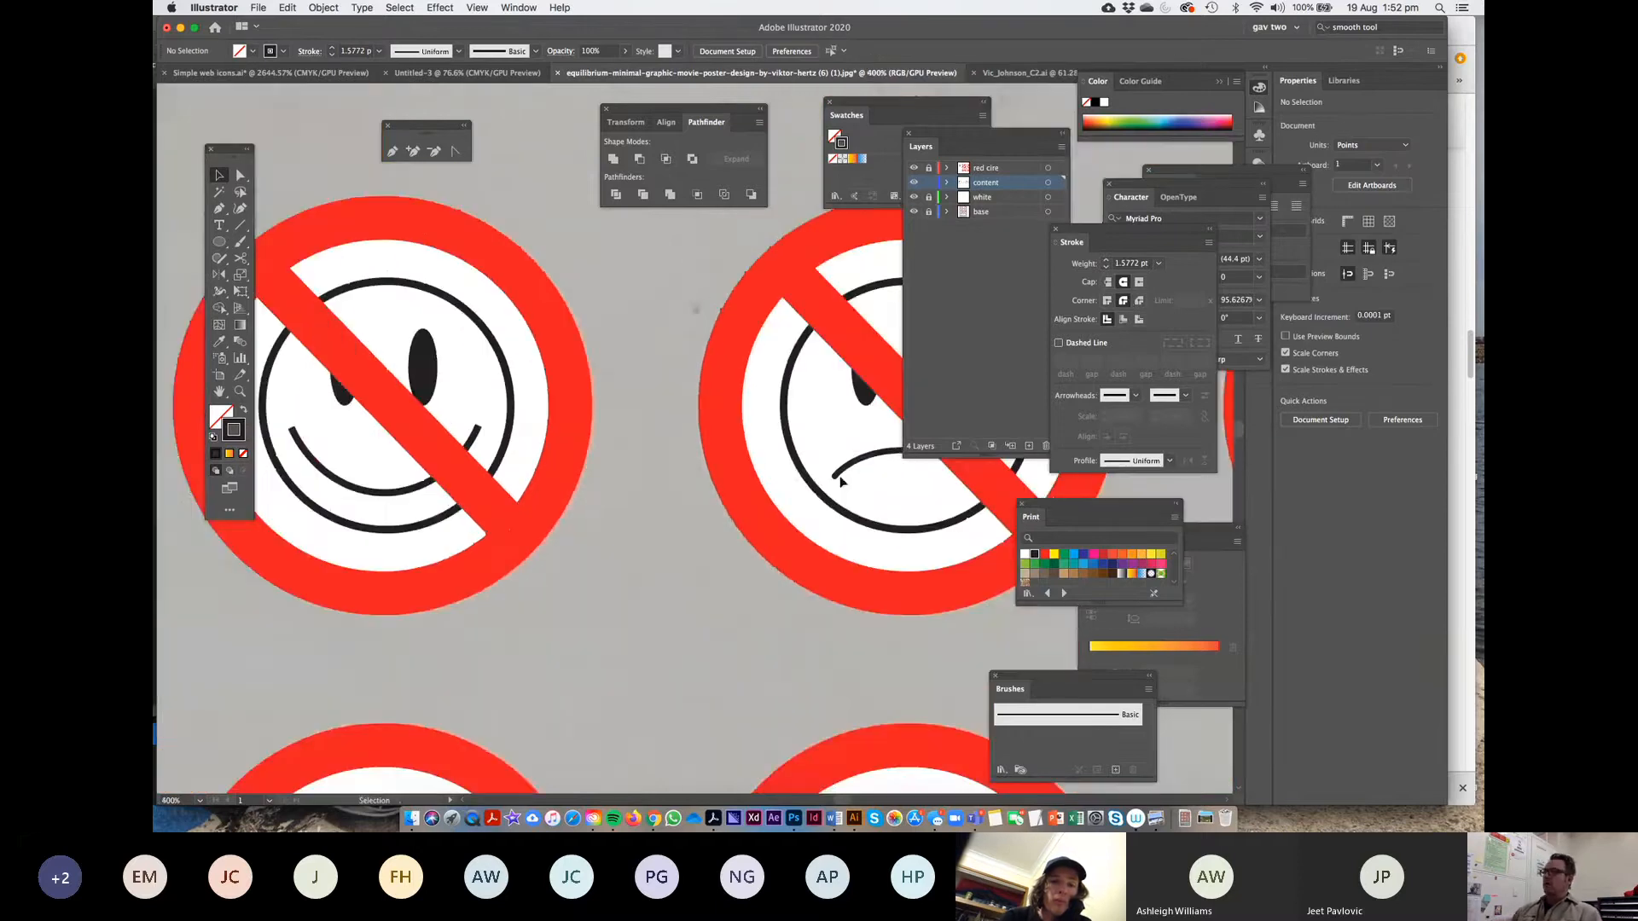
{"action": "left_click_drag", "start_coordinate": [690, 483], "coordinate": [157, 436]}
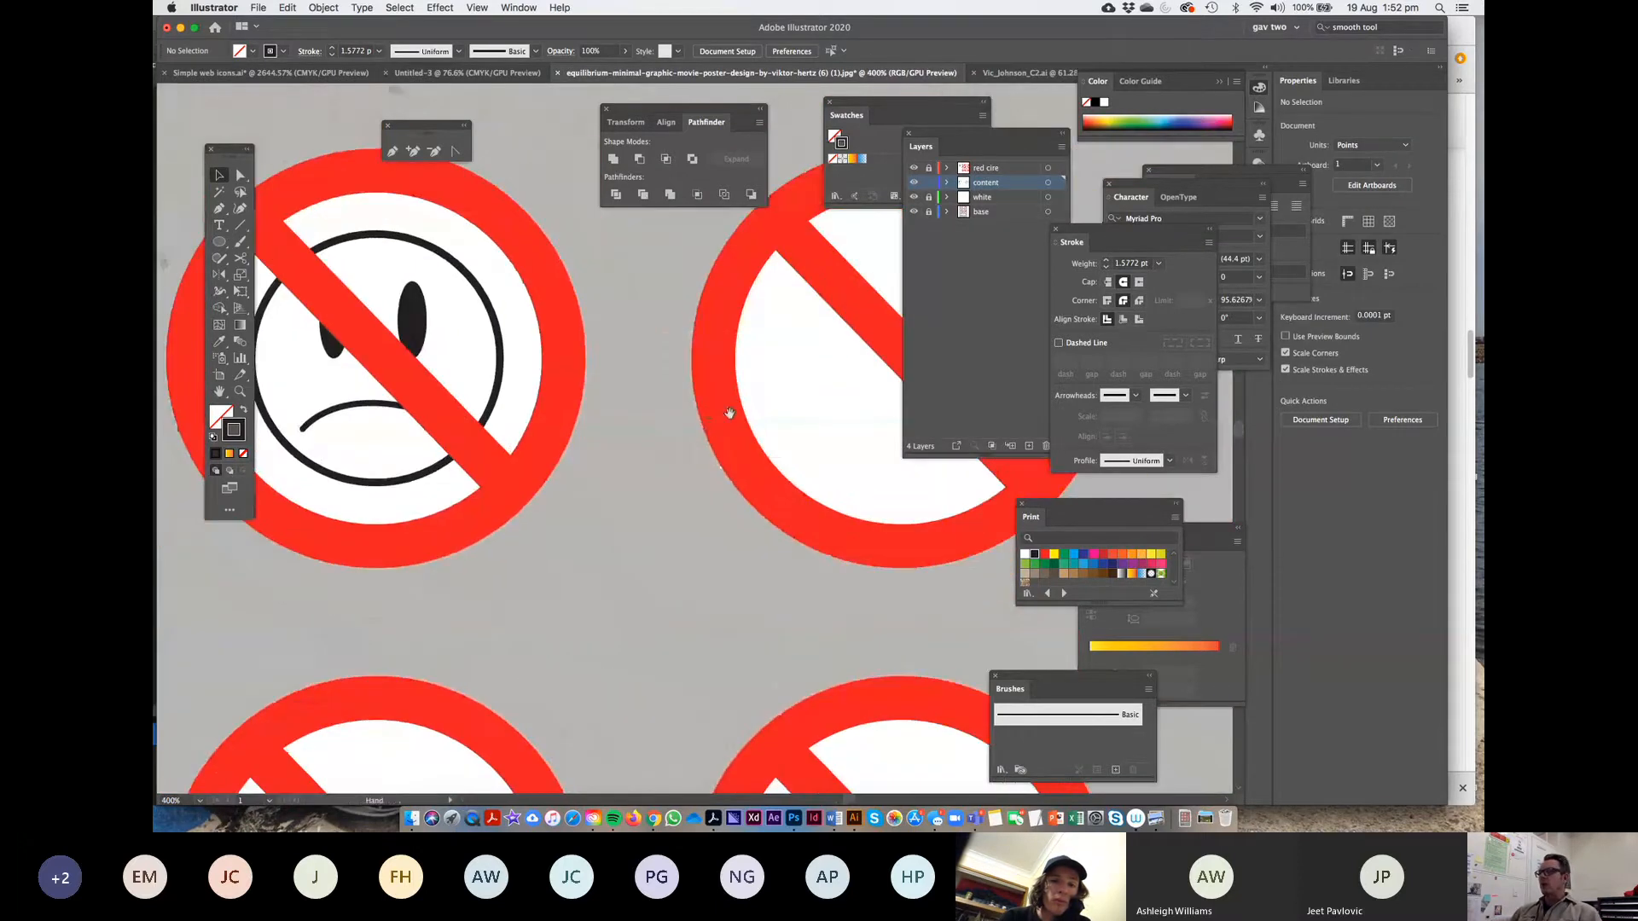
{"action": "left_click_drag", "start_coordinate": [853, 358], "coordinate": [667, 359]}
{"action": "left_click", "coordinate": [914, 197]}
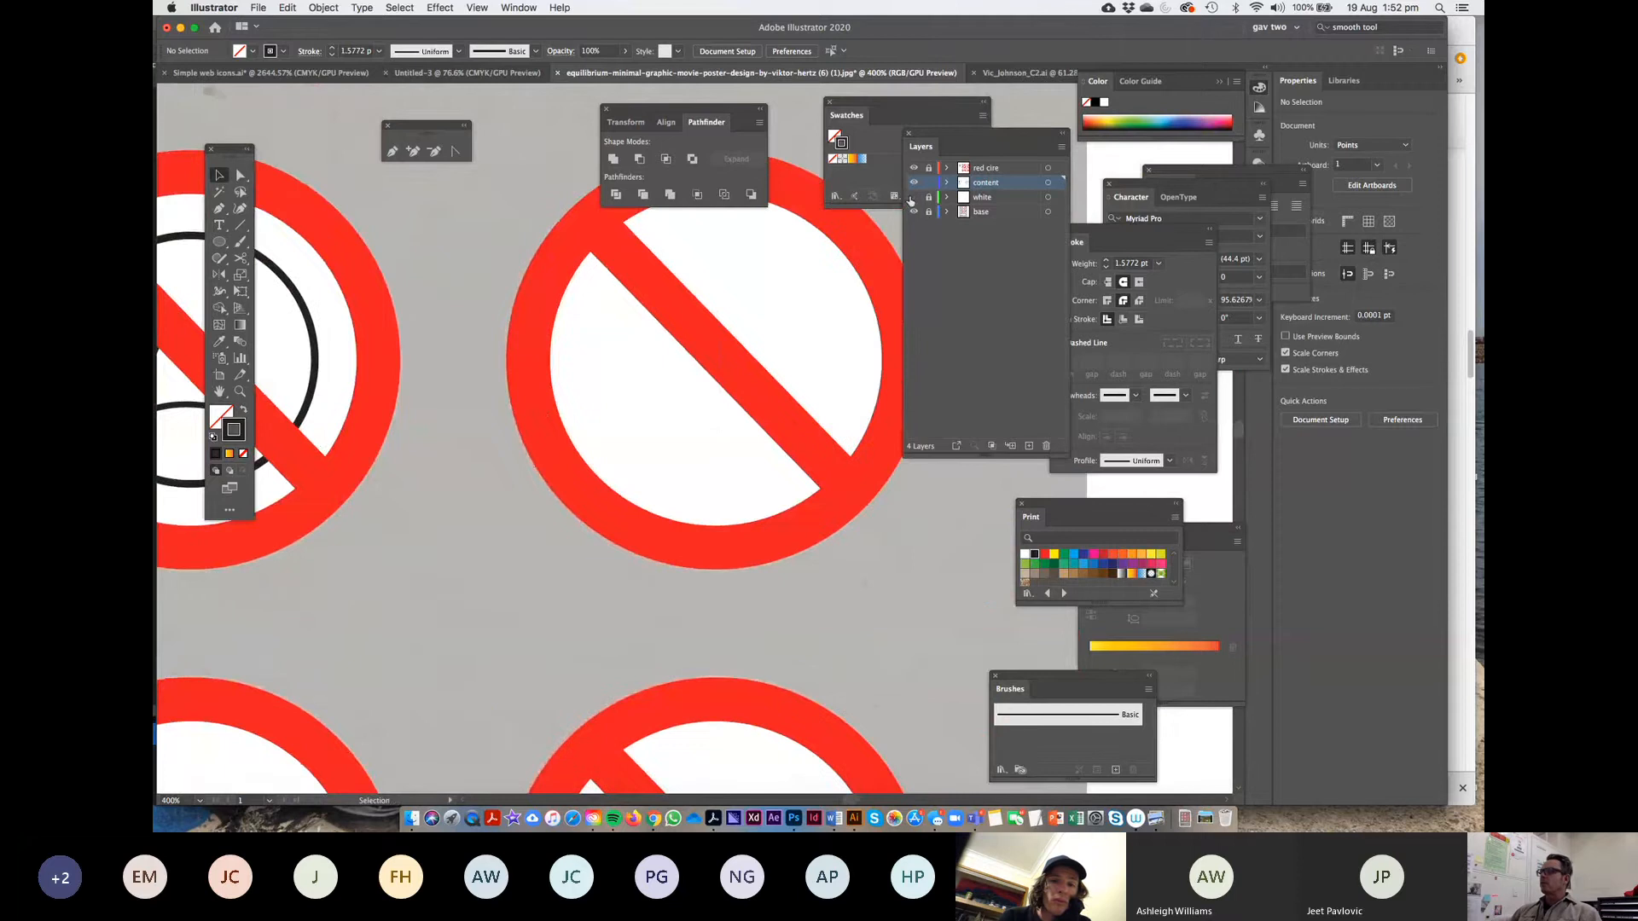
{"action": "left_click_drag", "start_coordinate": [647, 330], "coordinate": [507, 364]}
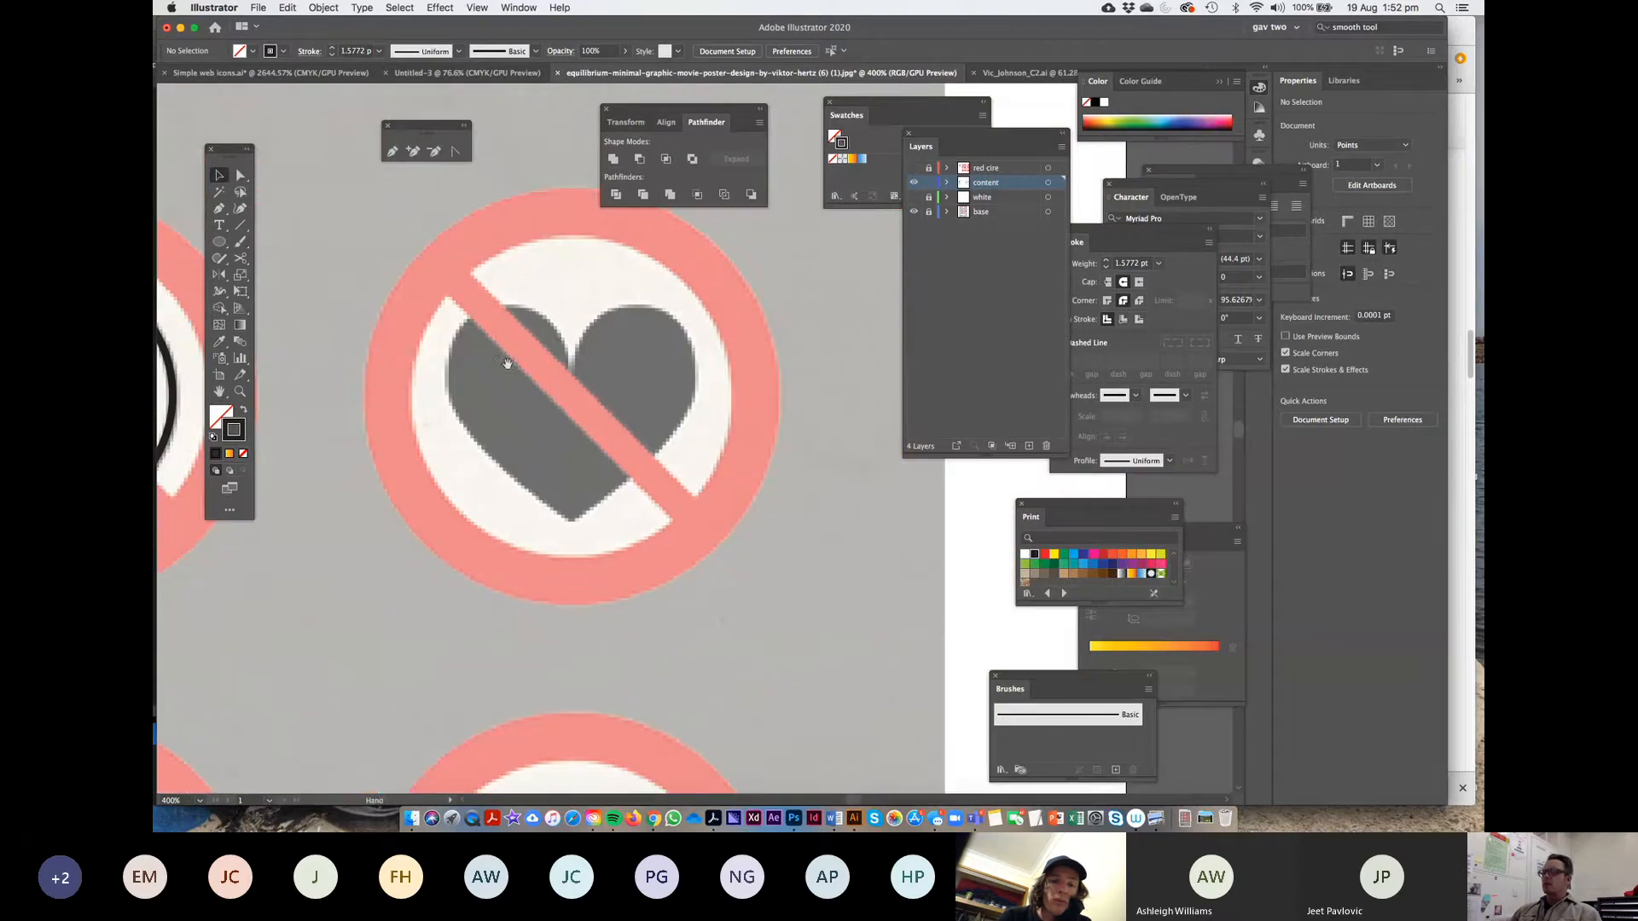
Trace the heart's right half with the Pen tool as a closed path about 35 × 59 pt, filled black without a stroke
{"action": "left_click", "coordinate": [219, 208]}
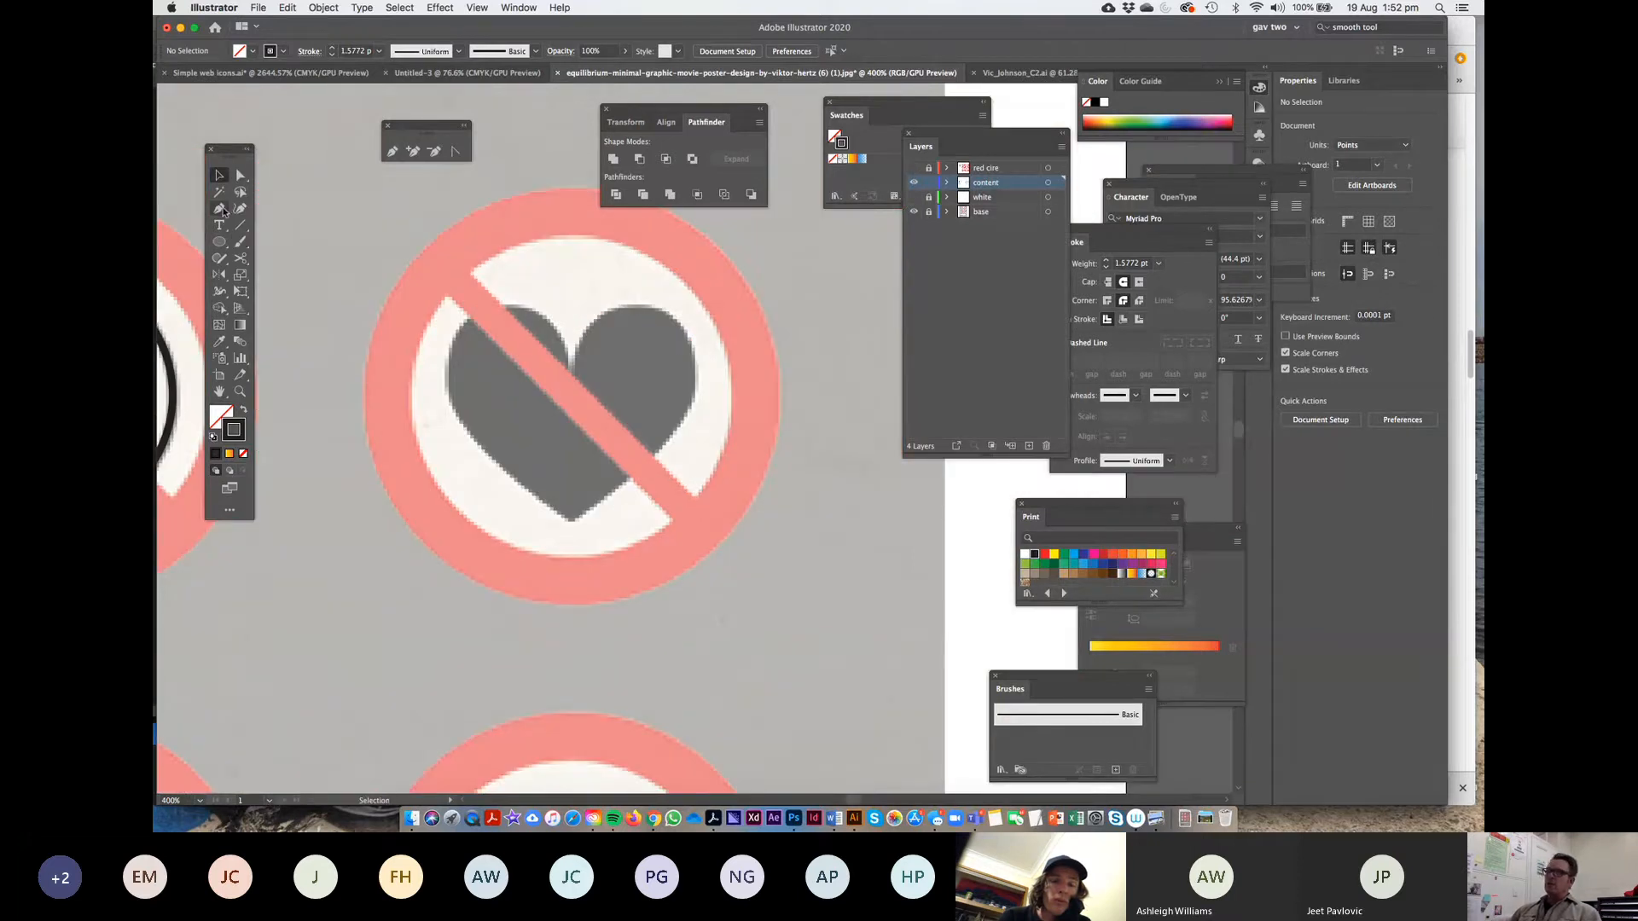
{"action": "left_click", "coordinate": [571, 379]}
{"action": "left_click_drag", "start_coordinate": [643, 308], "coordinate": [705, 324]}
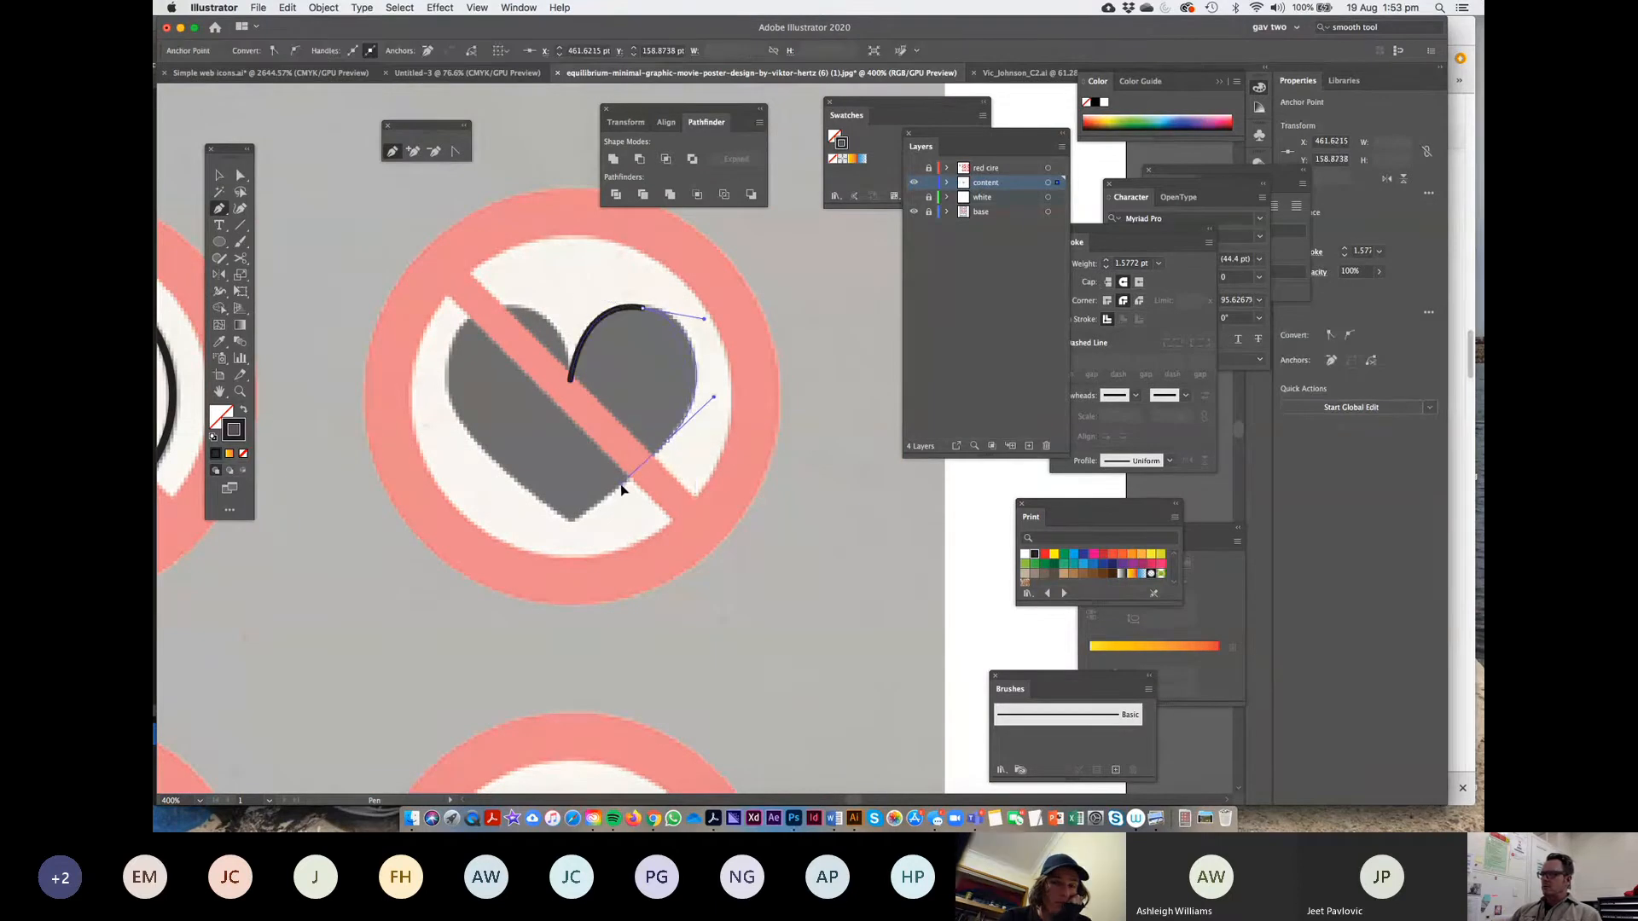
{"action": "left_click_drag", "start_coordinate": [622, 485], "coordinate": [570, 522]}
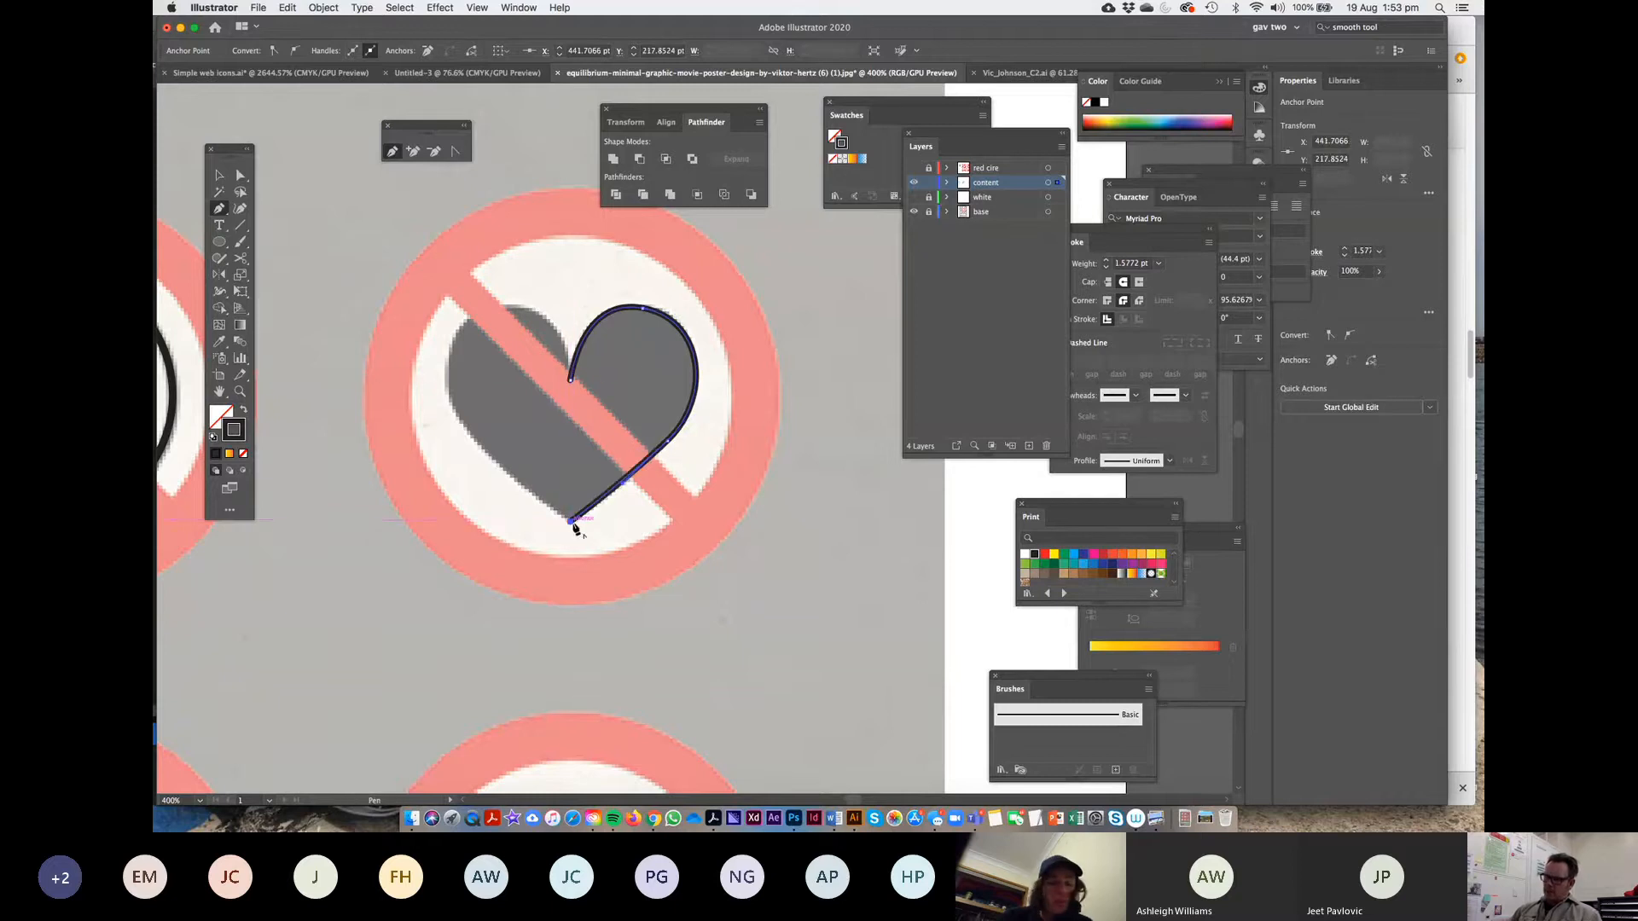
{"action": "left_click", "coordinate": [571, 381]}
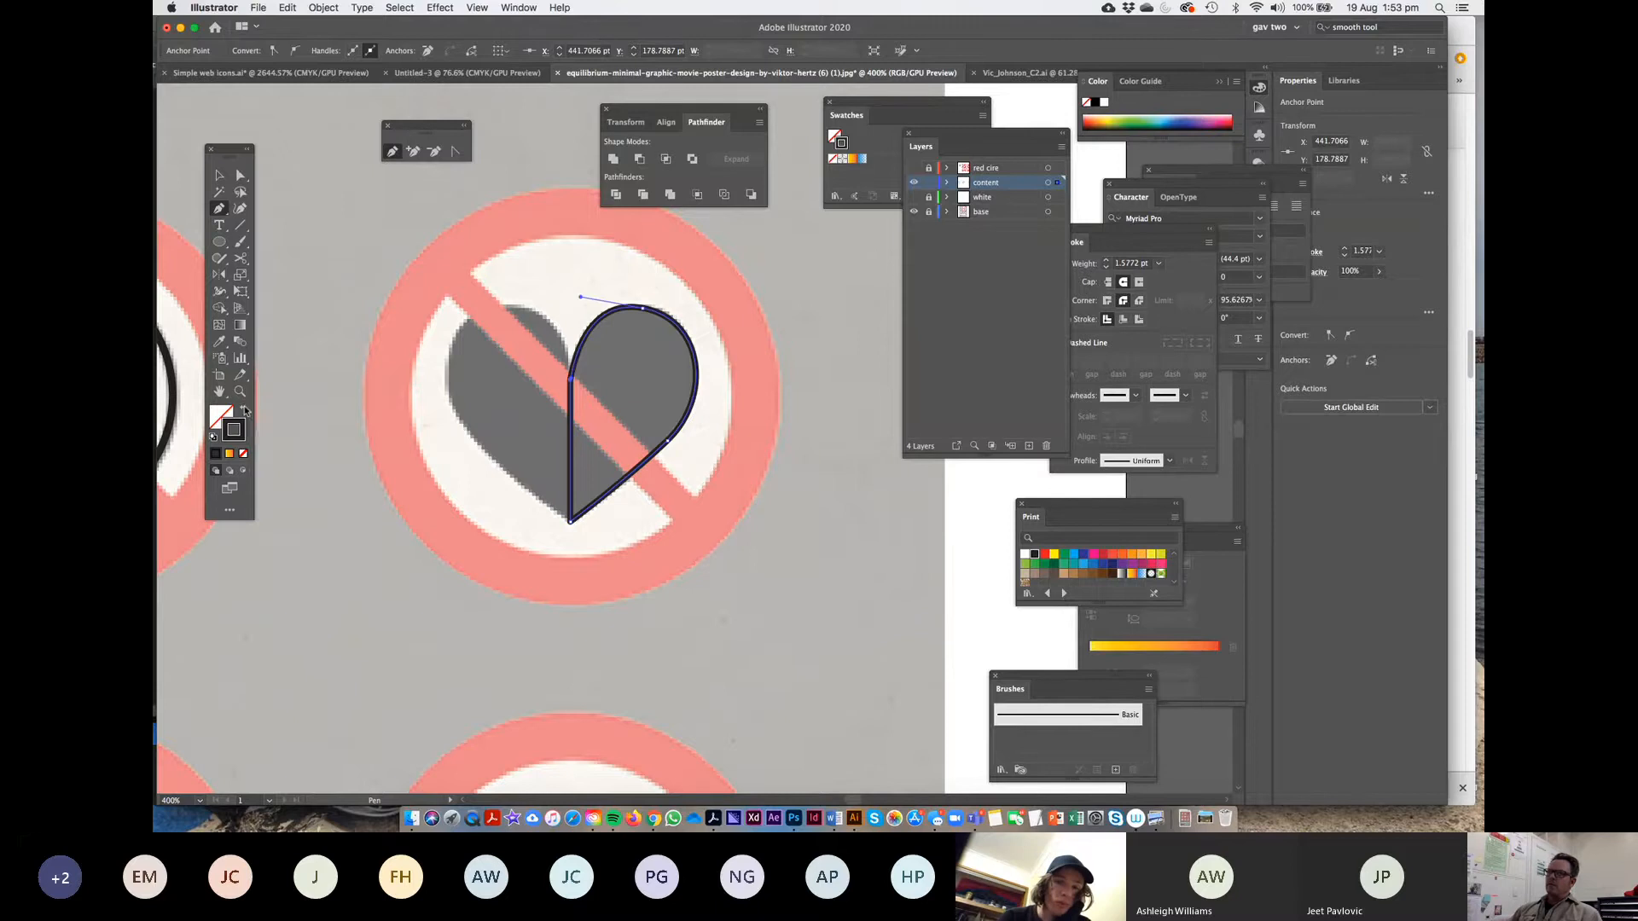
{"action": "left_click", "coordinate": [244, 410]}
Reflect a copy of the half heart across the vertical axis and place it over the heart's left half
{"action": "left_click", "coordinate": [220, 175]}
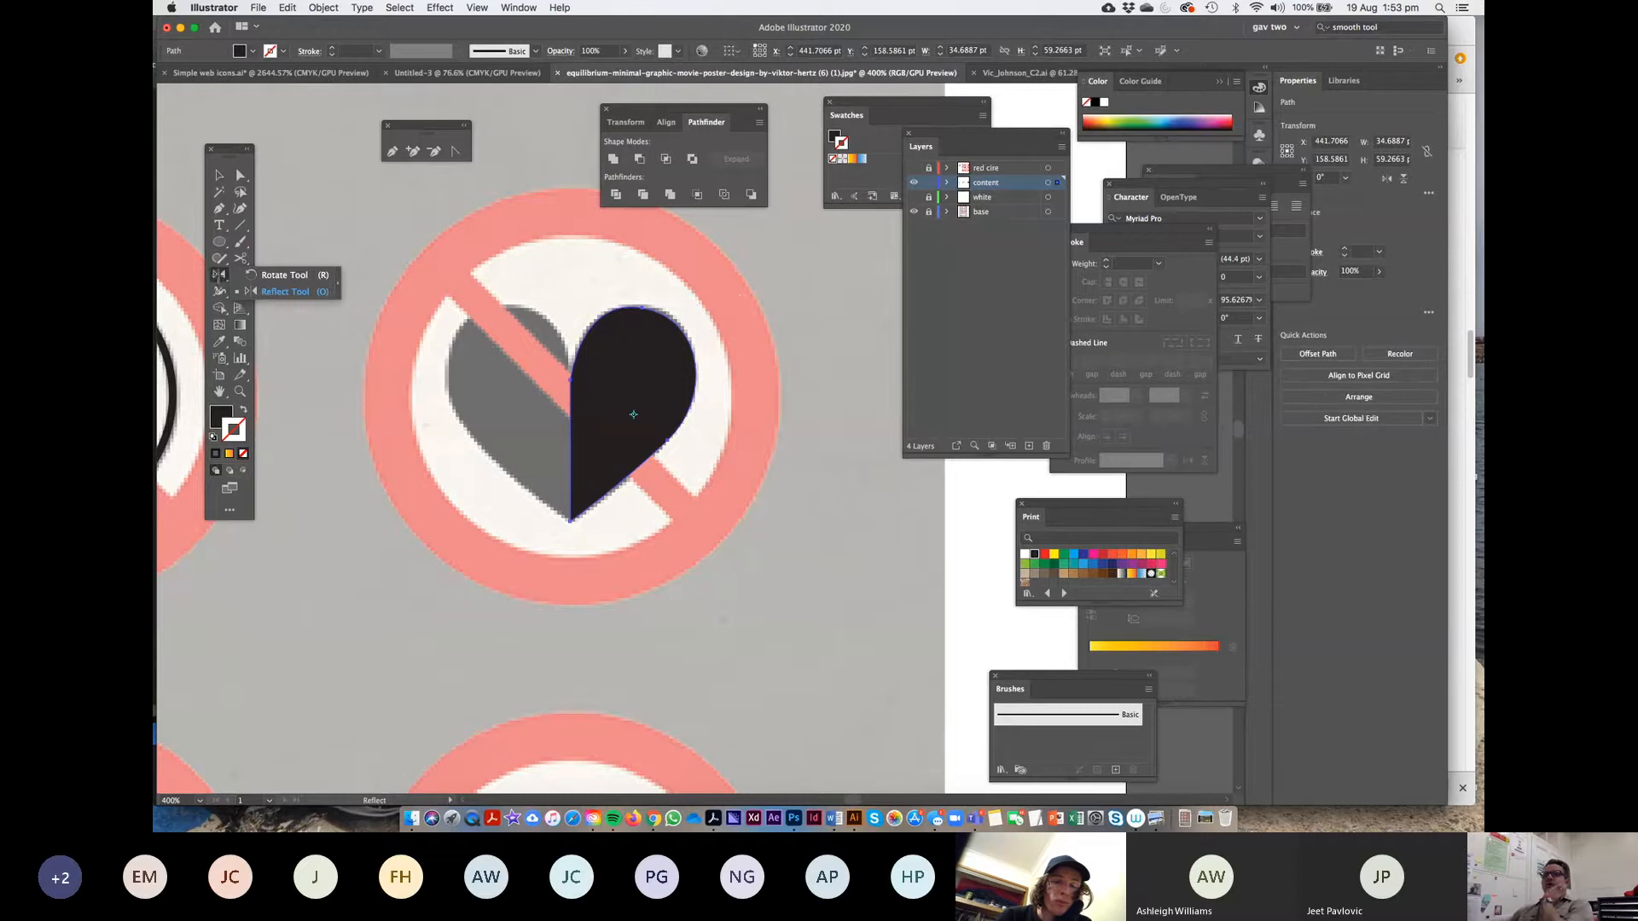
{"action": "key", "text": "r"}
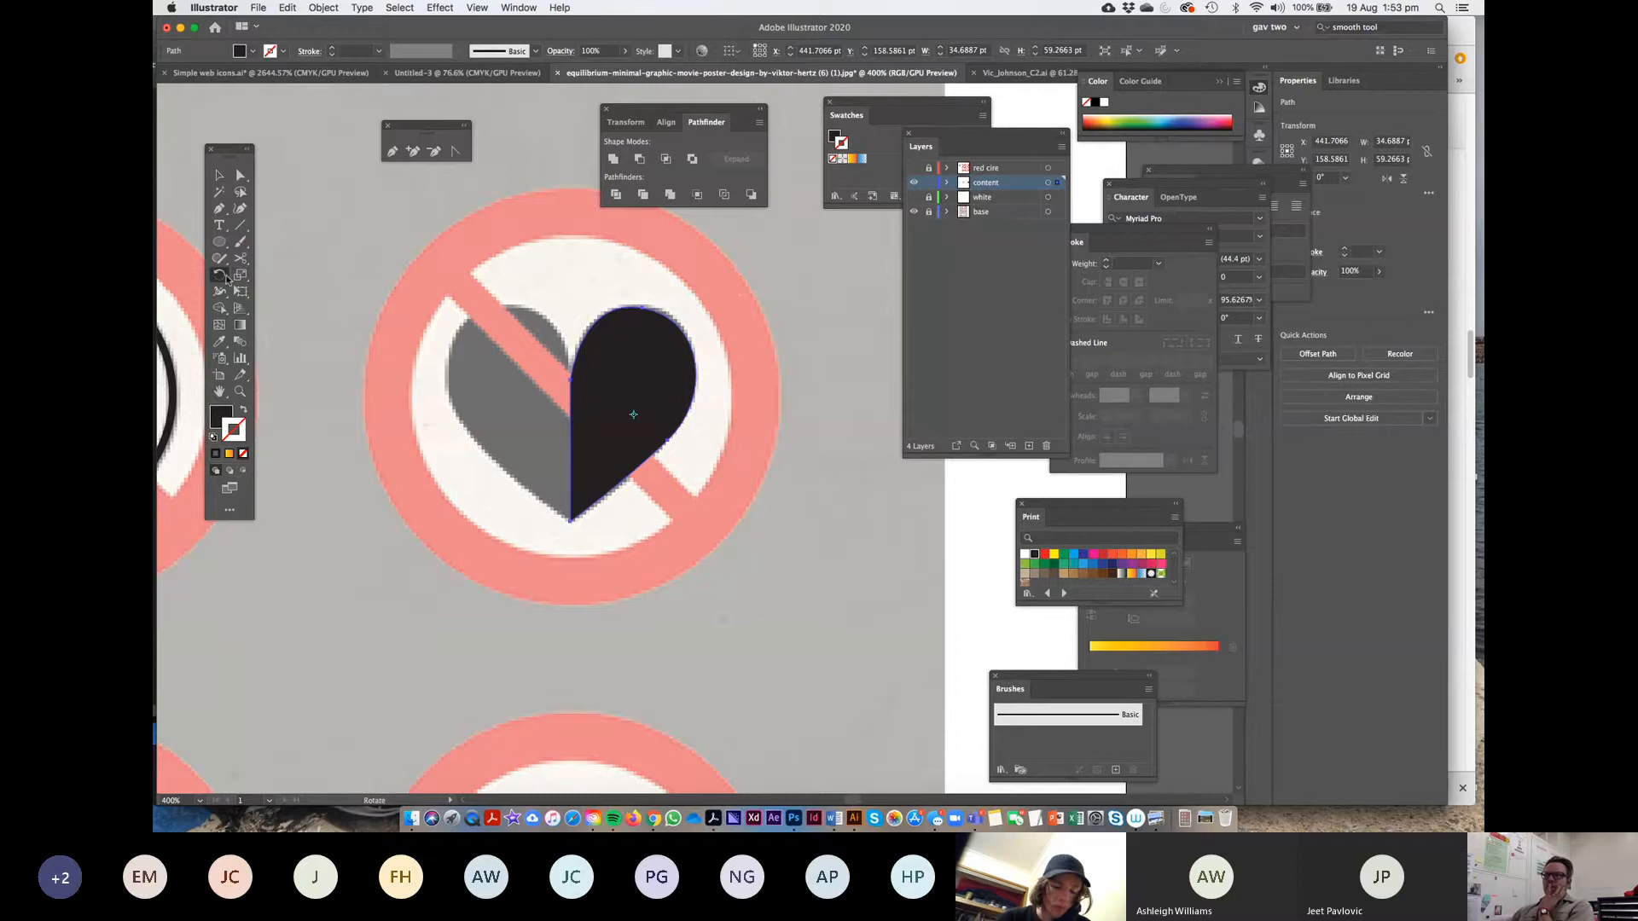
{"action": "left_click", "coordinate": [222, 274]}
{"action": "left_click", "coordinate": [289, 294]}
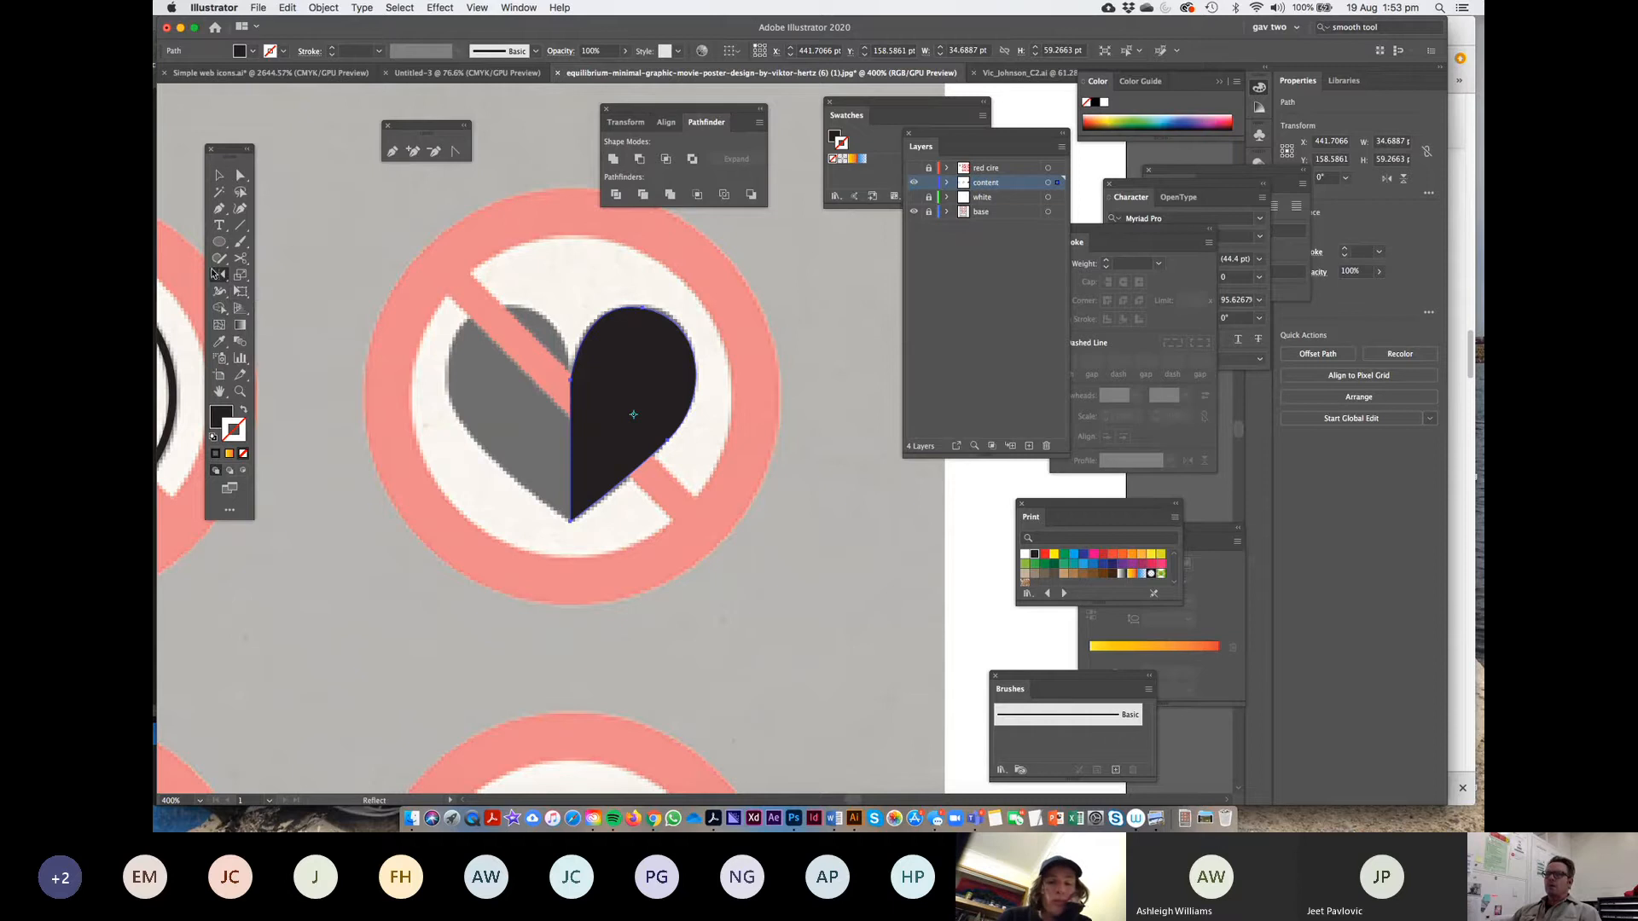
{"action": "double_click", "coordinate": [219, 276]}
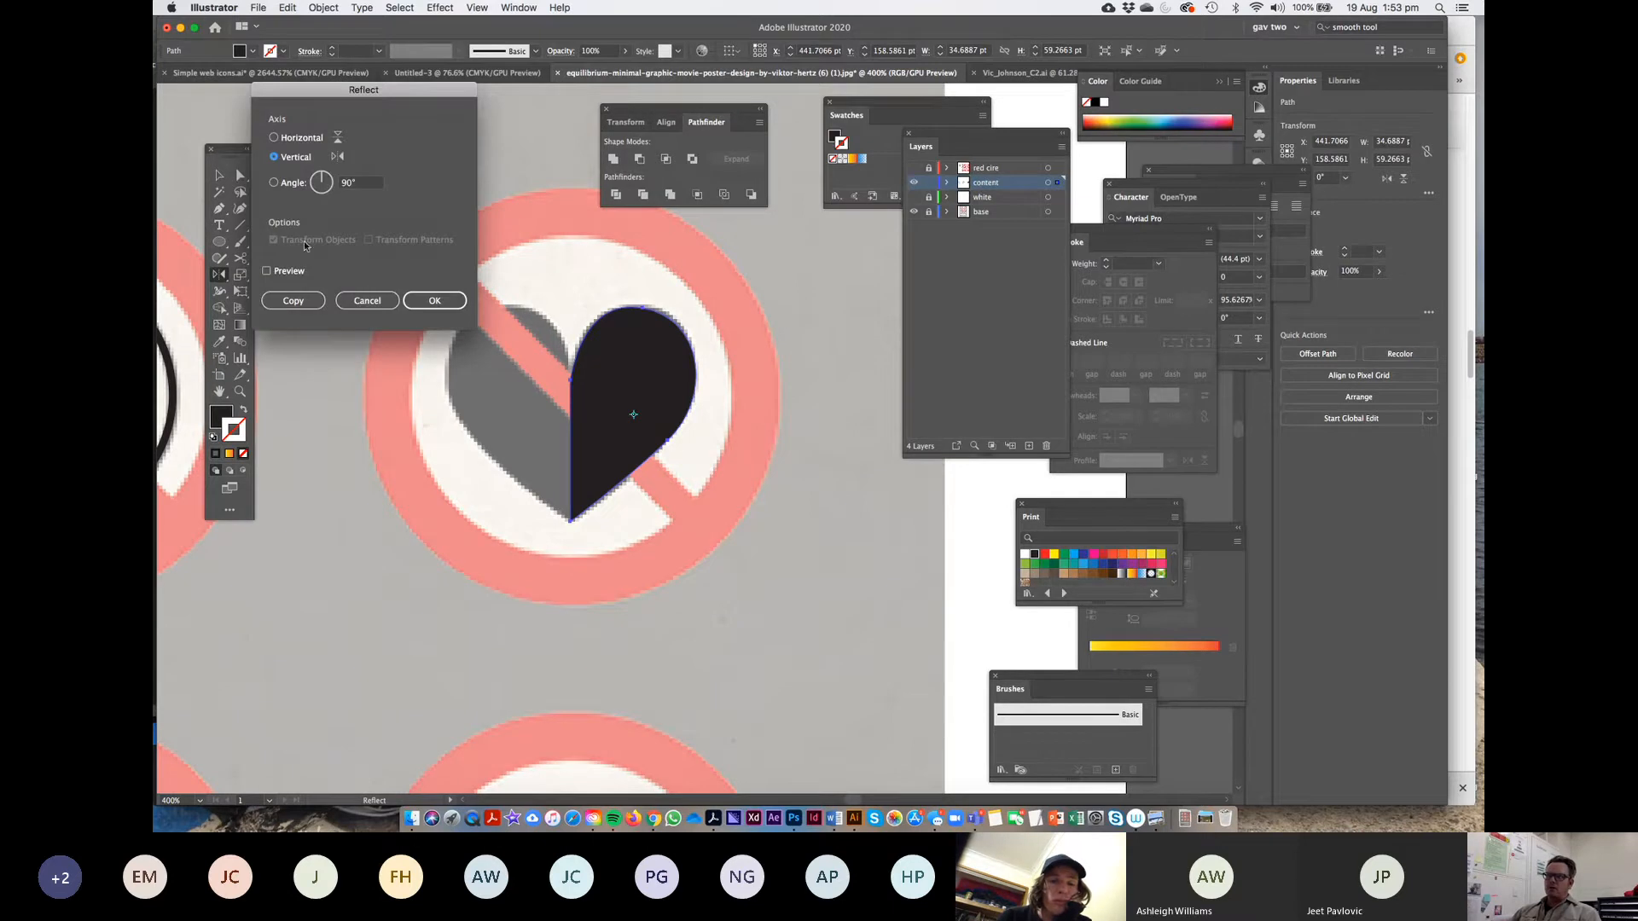
{"action": "left_click", "coordinate": [292, 301]}
{"action": "left_click", "coordinate": [226, 180]}
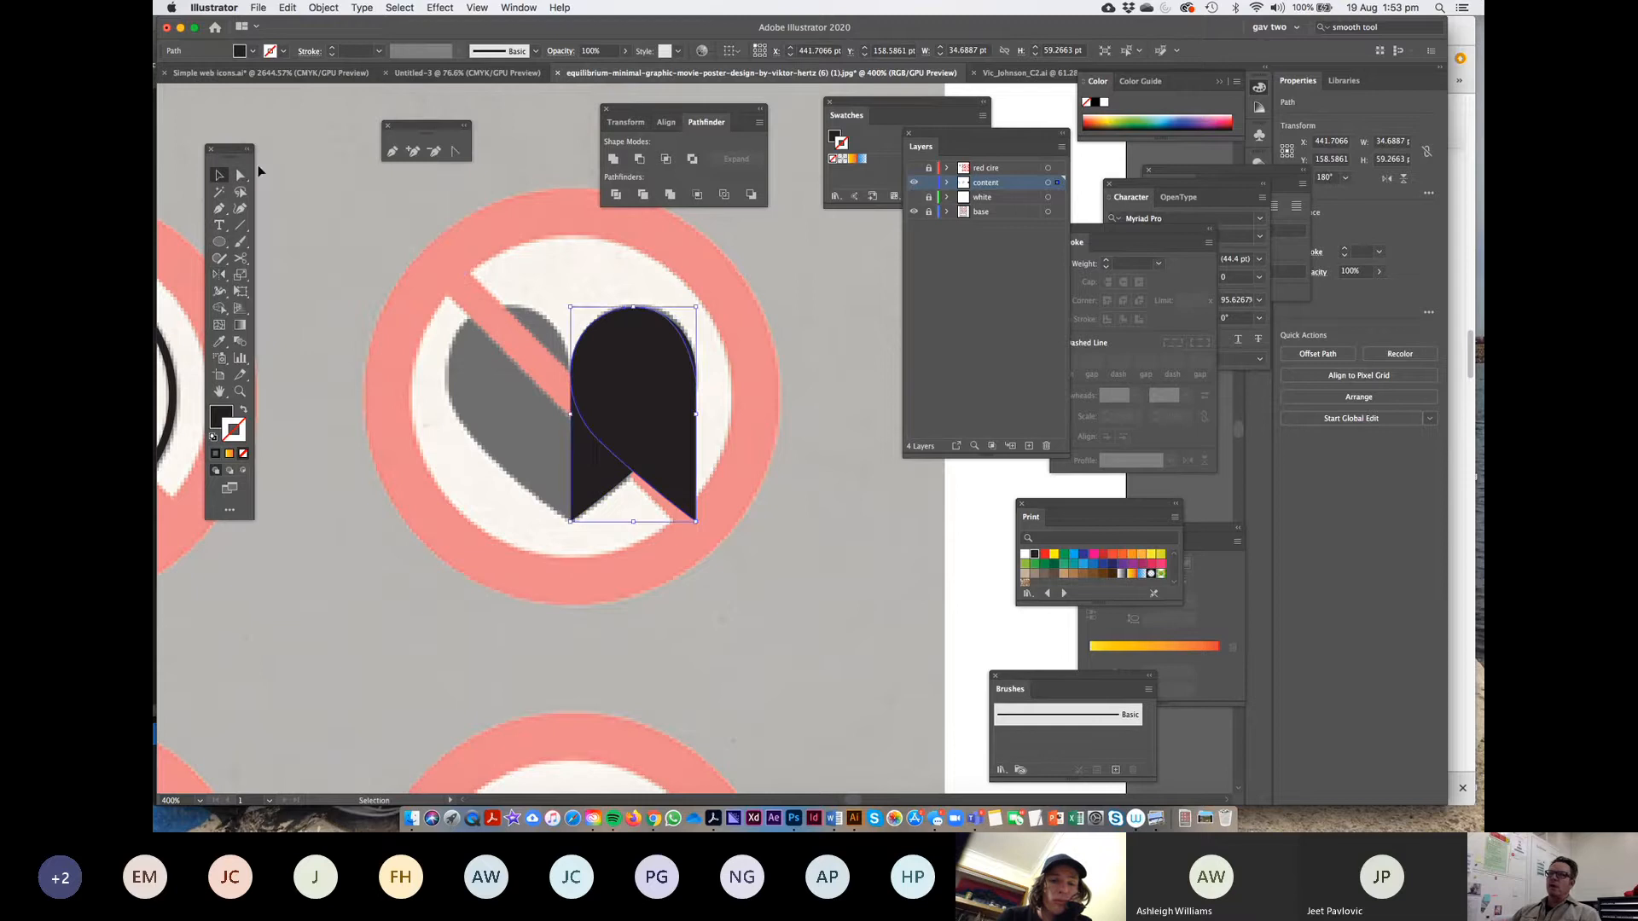
{"action": "left_click", "coordinate": [787, 388]}
{"action": "left_click_drag", "start_coordinate": [638, 386], "coordinate": [515, 373]}
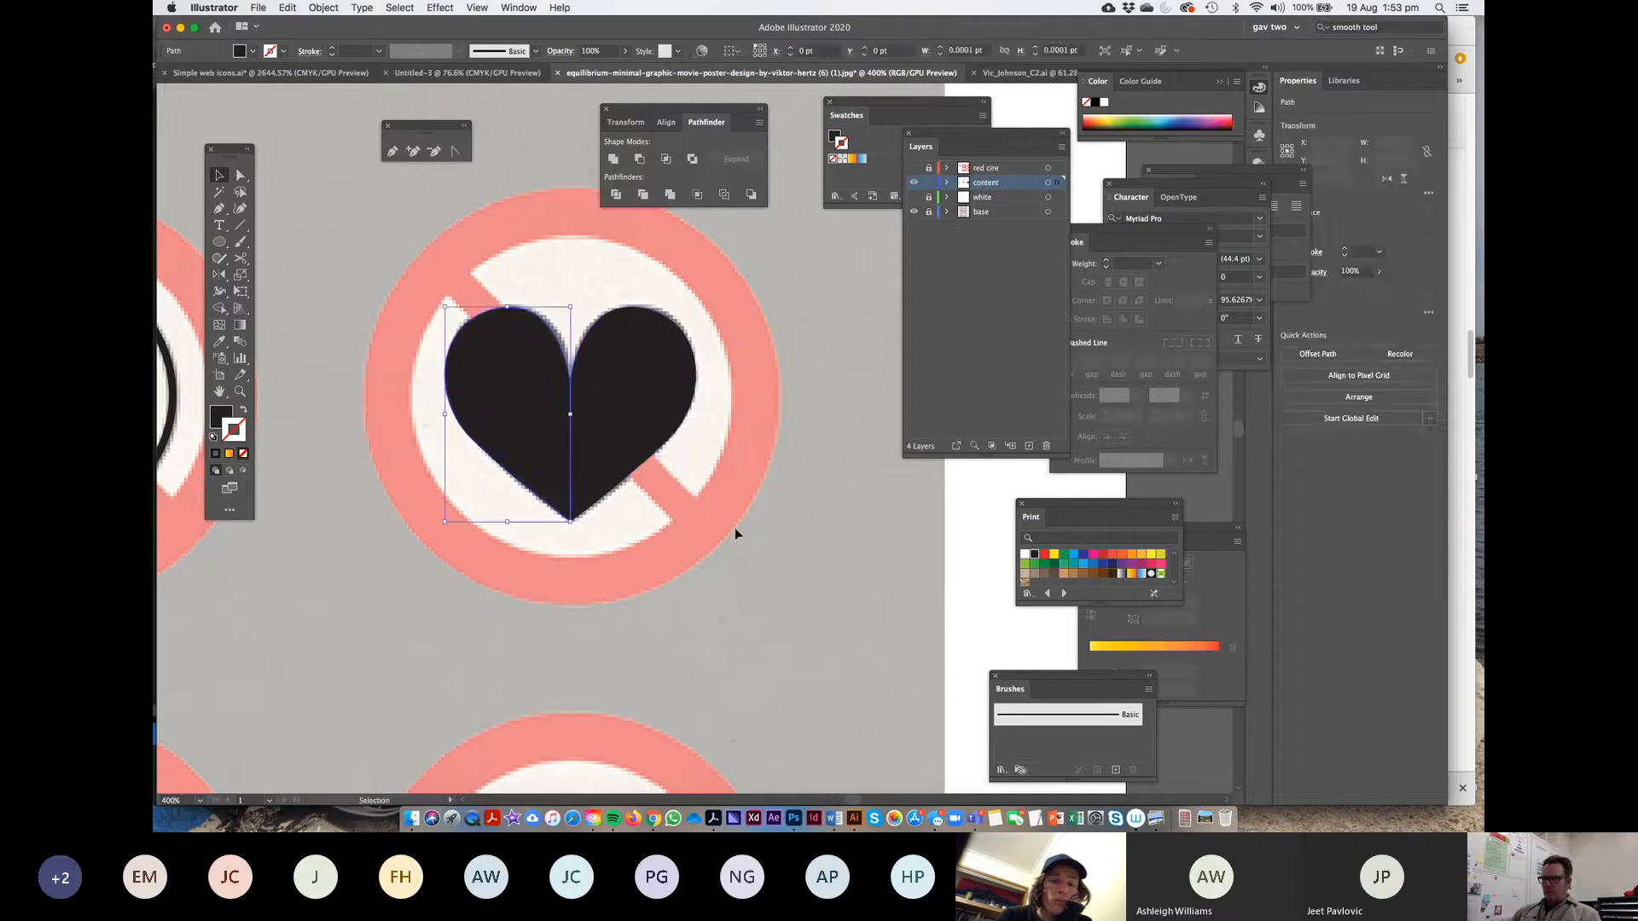
{"action": "left_click", "coordinate": [735, 527]}
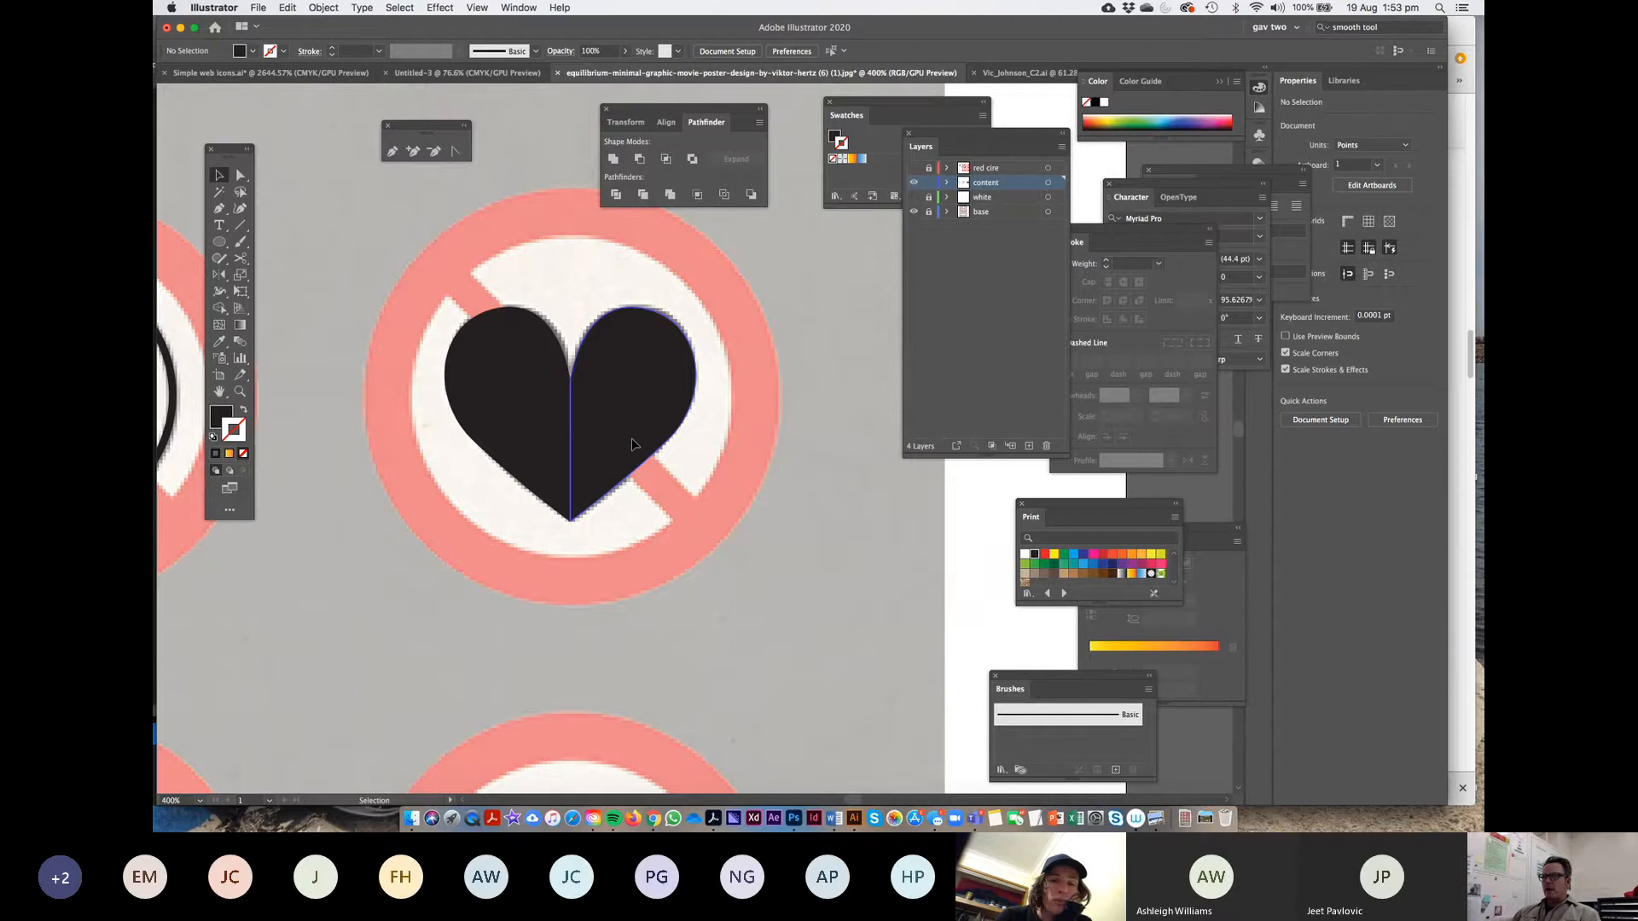
Unite the two heart halves into a single shape
{"action": "left_click", "coordinate": [628, 448]}
{"action": "left_click", "coordinate": [539, 418], "text": "shift"}
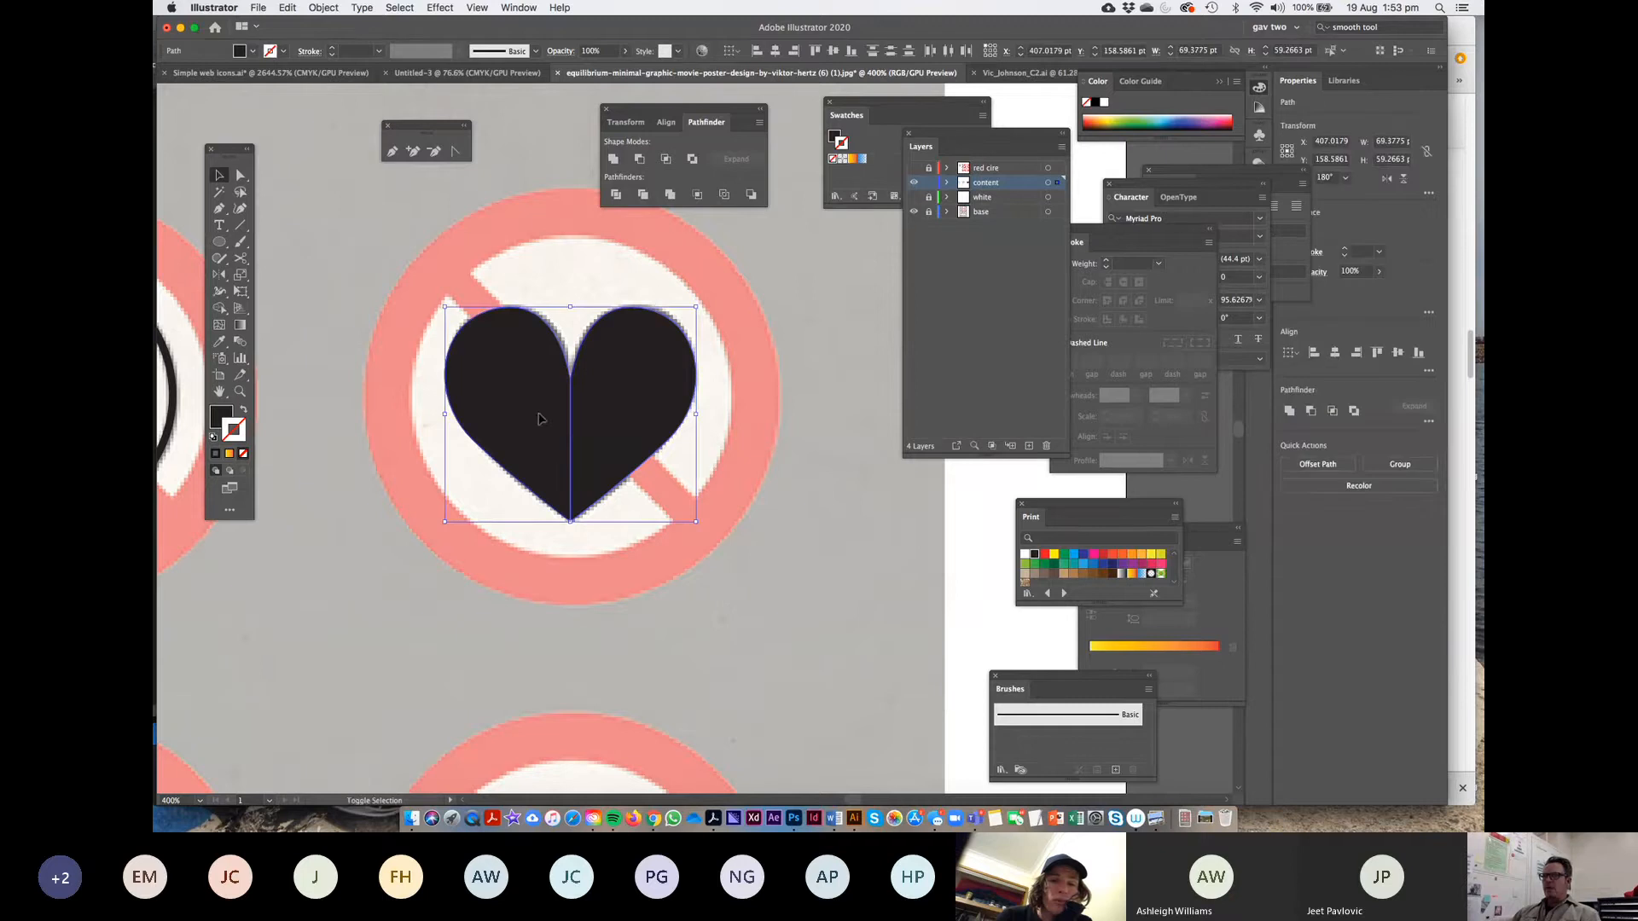
{"action": "left_click", "coordinate": [614, 160]}
{"action": "key", "text": "a"}
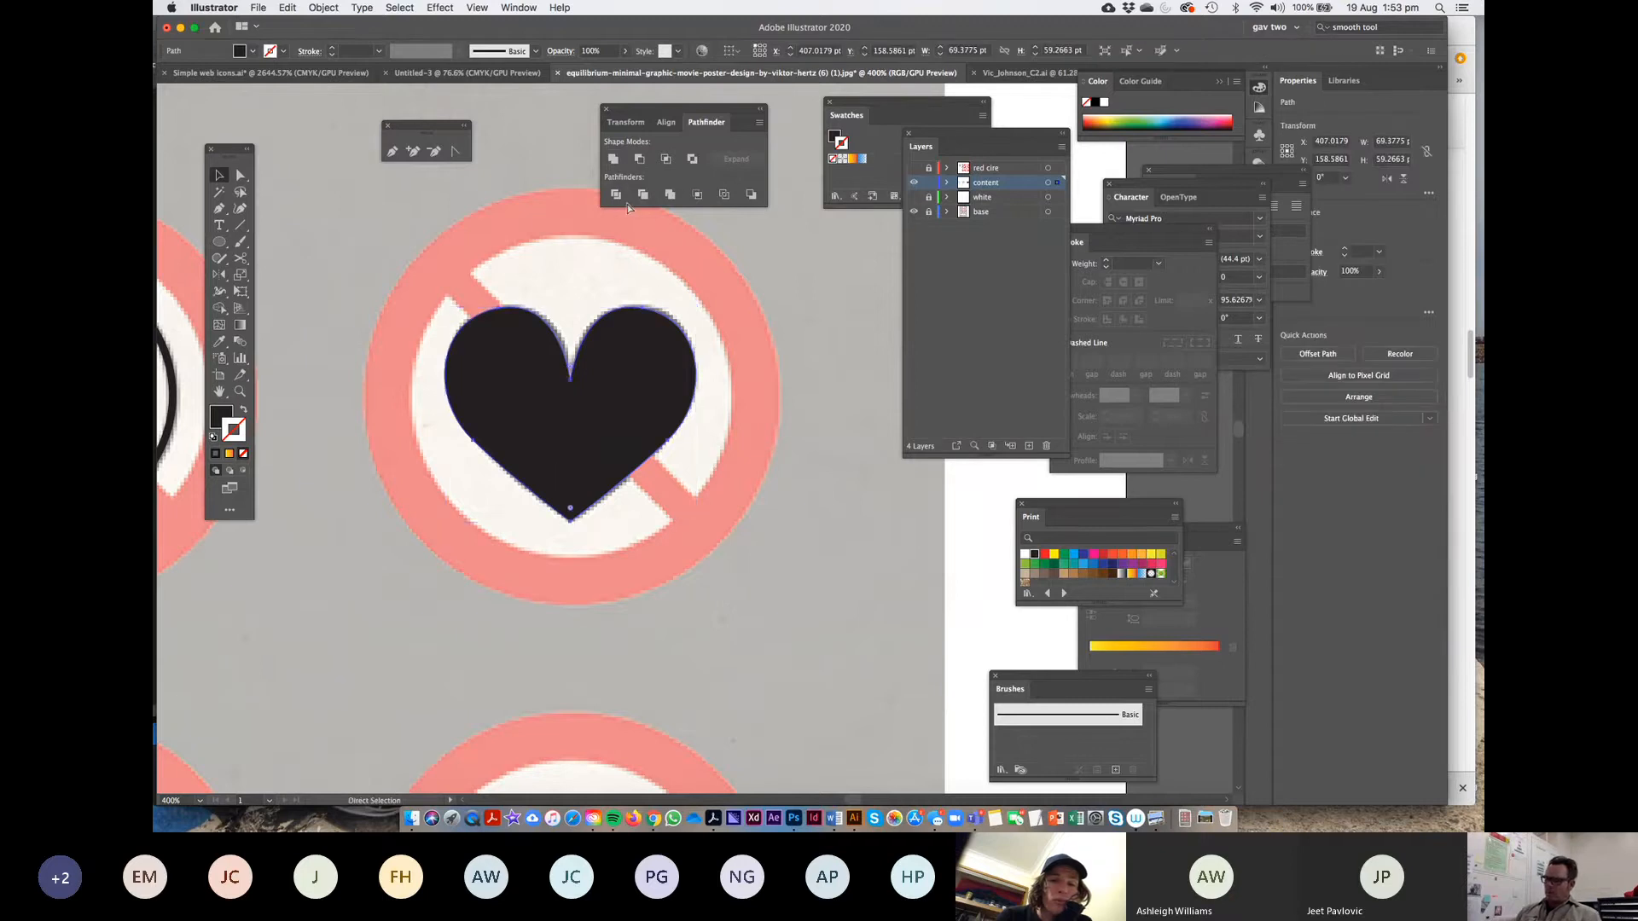
Draw a black rectangle about 5.3 × 10 pt over the top-left block of the pixelated symbol in the sign
{"action": "key", "text": "super+minus"}
{"action": "key", "text": "super+minus"}
{"action": "key", "text": "super+minus"}
{"action": "key", "text": "v"}
{"action": "left_click_drag", "start_coordinate": [304, 588], "coordinate": [776, 522]}
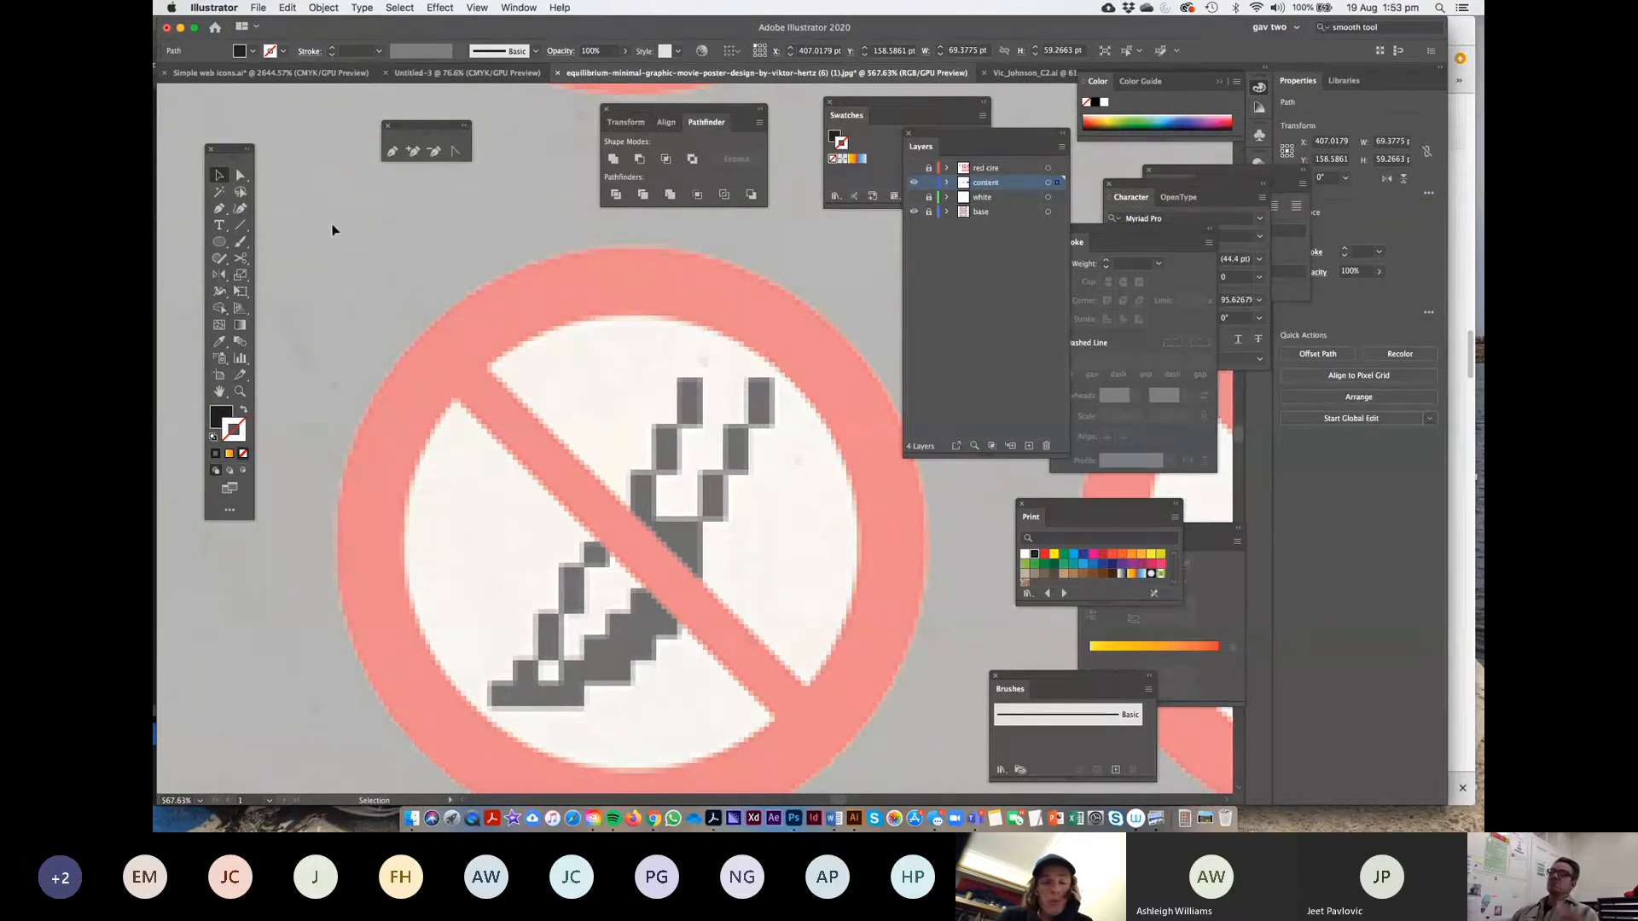
{"action": "left_click", "coordinate": [226, 243]}
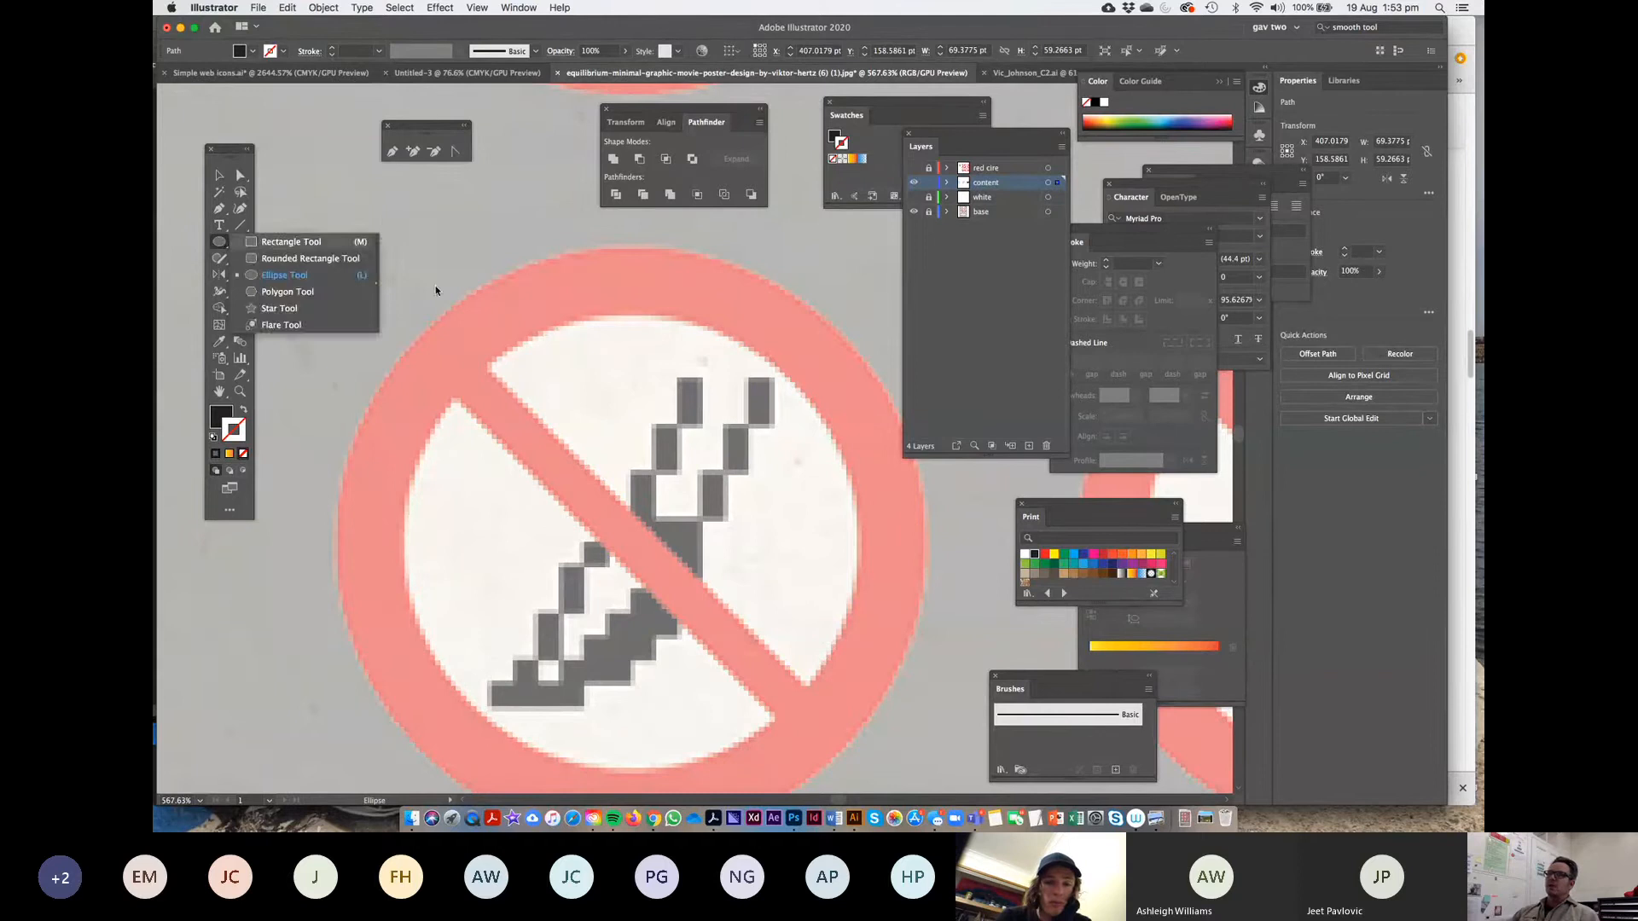
{"action": "left_click", "coordinate": [291, 242]}
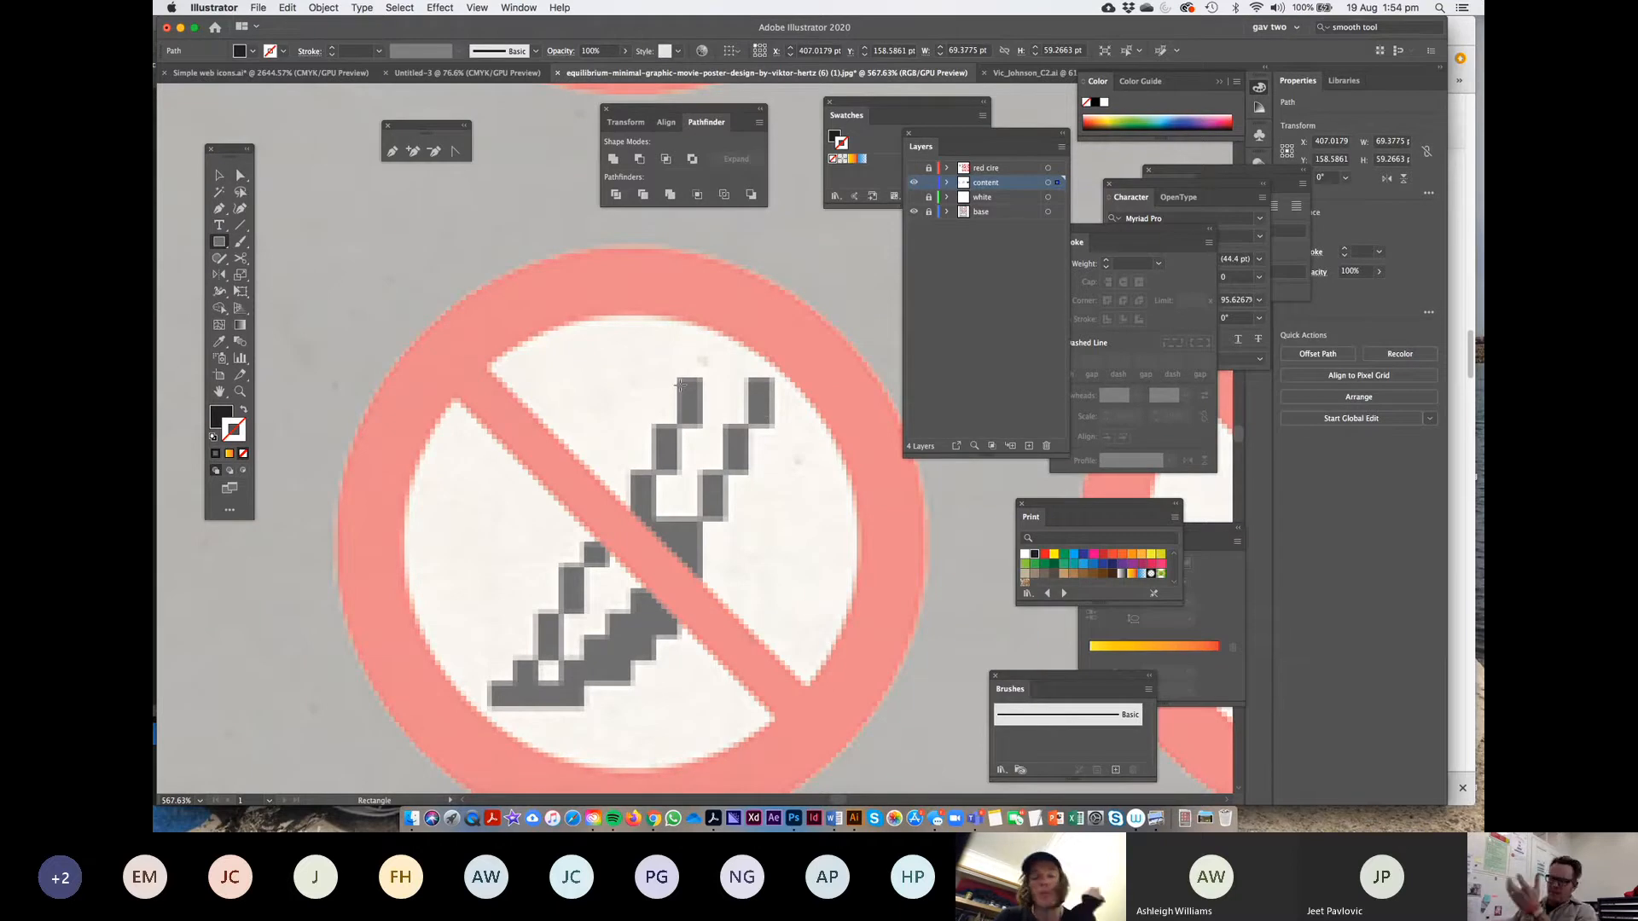
{"action": "left_click_drag", "start_coordinate": [598, 408], "coordinate": [626, 418]}
{"action": "left_click_drag", "start_coordinate": [724, 435], "coordinate": [646, 368]}
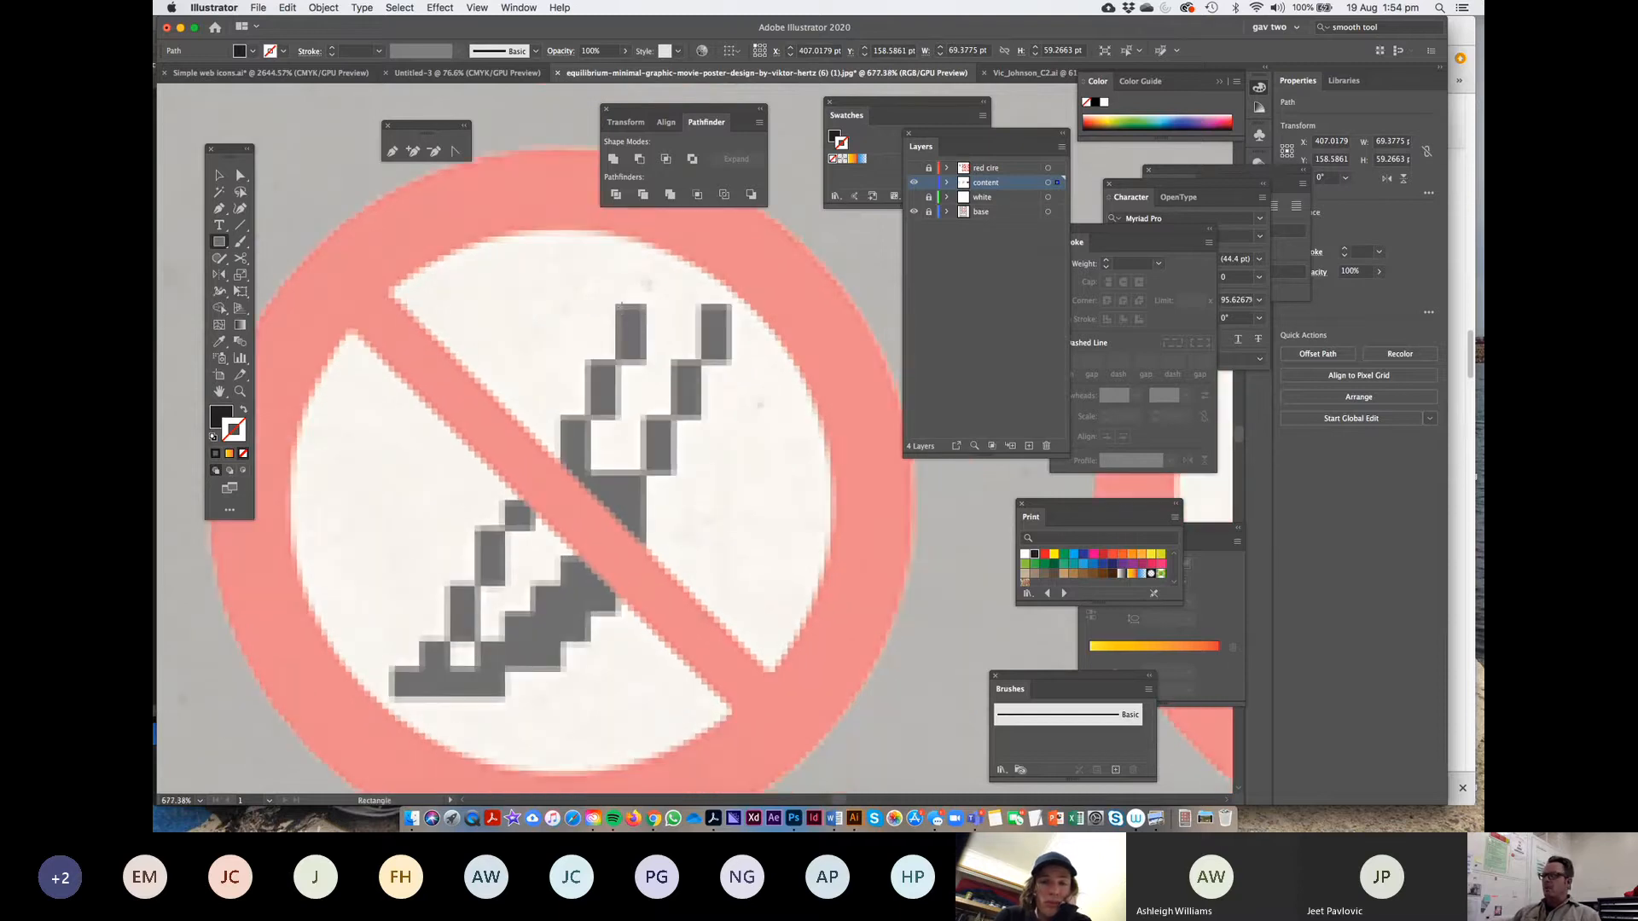
{"action": "left_click_drag", "start_coordinate": [612, 302], "coordinate": [646, 363]}
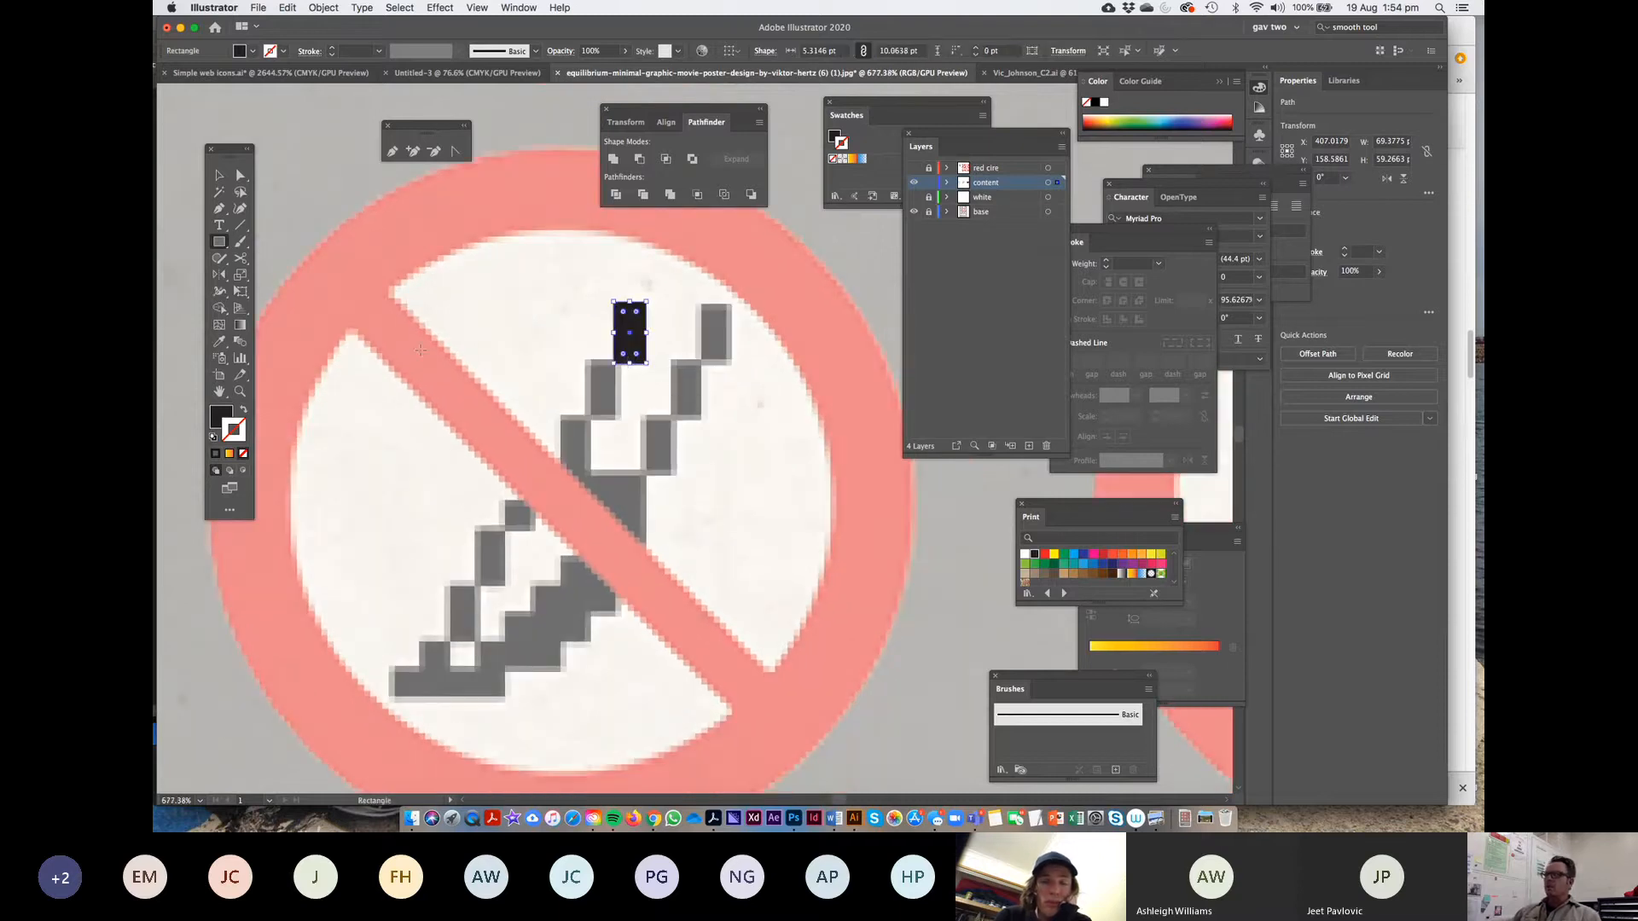
Duplicate the rectangle six times down the pixelated symbol's left stepped edge
{"action": "left_click", "coordinate": [220, 175]}
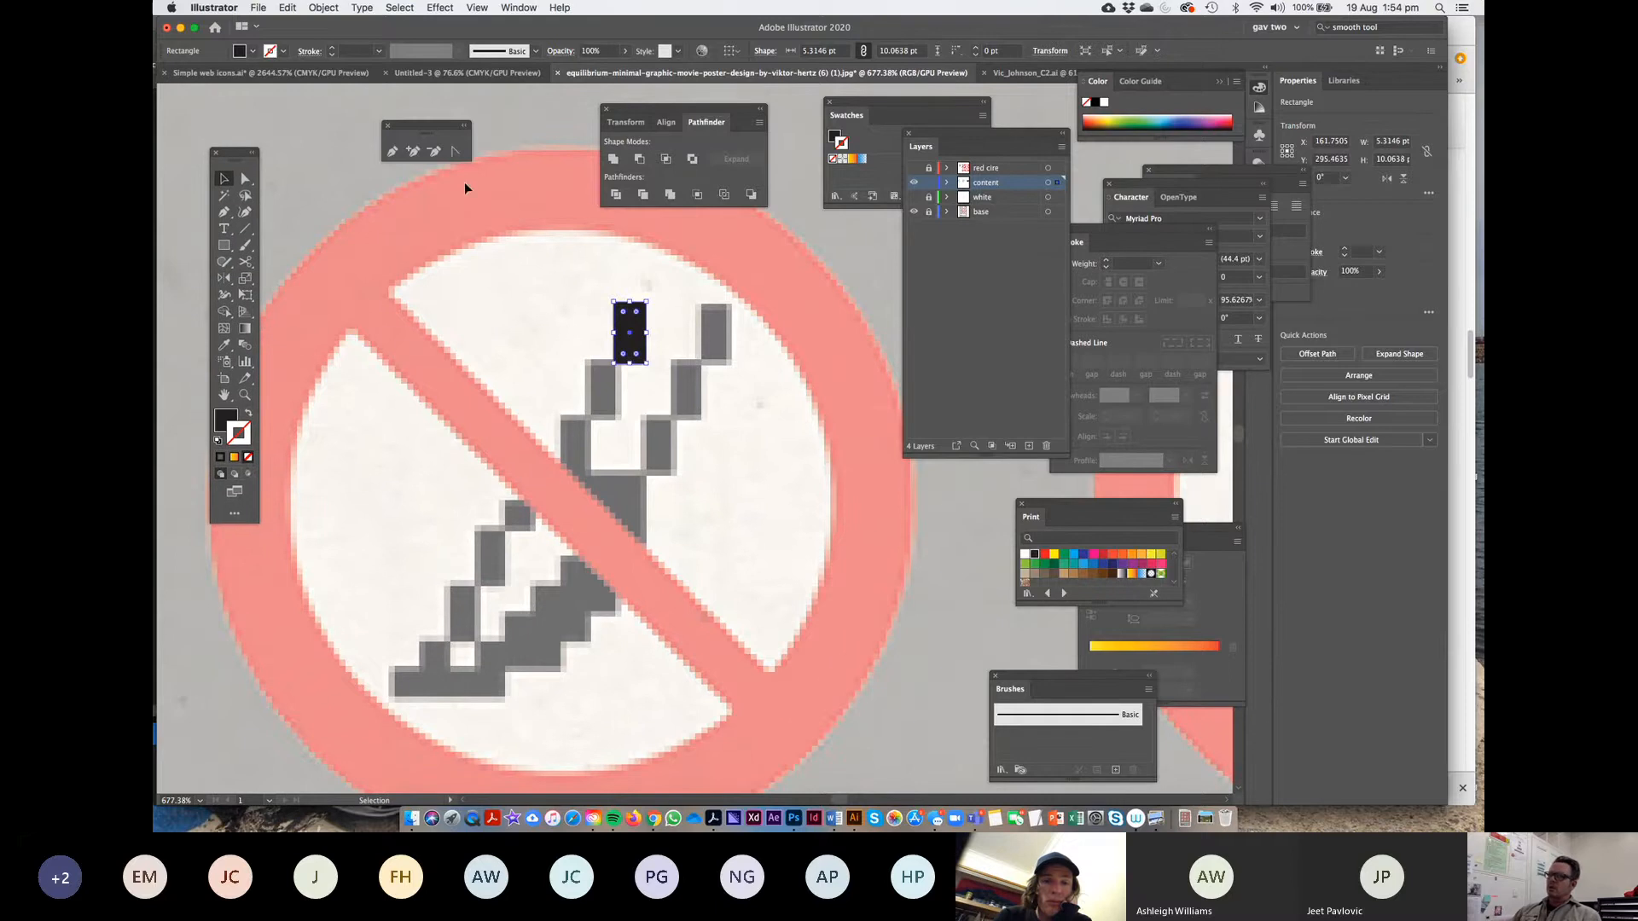
{"action": "left_click", "coordinate": [477, 206]}
{"action": "left_click_drag", "start_coordinate": [632, 329], "coordinate": [469, 595]}
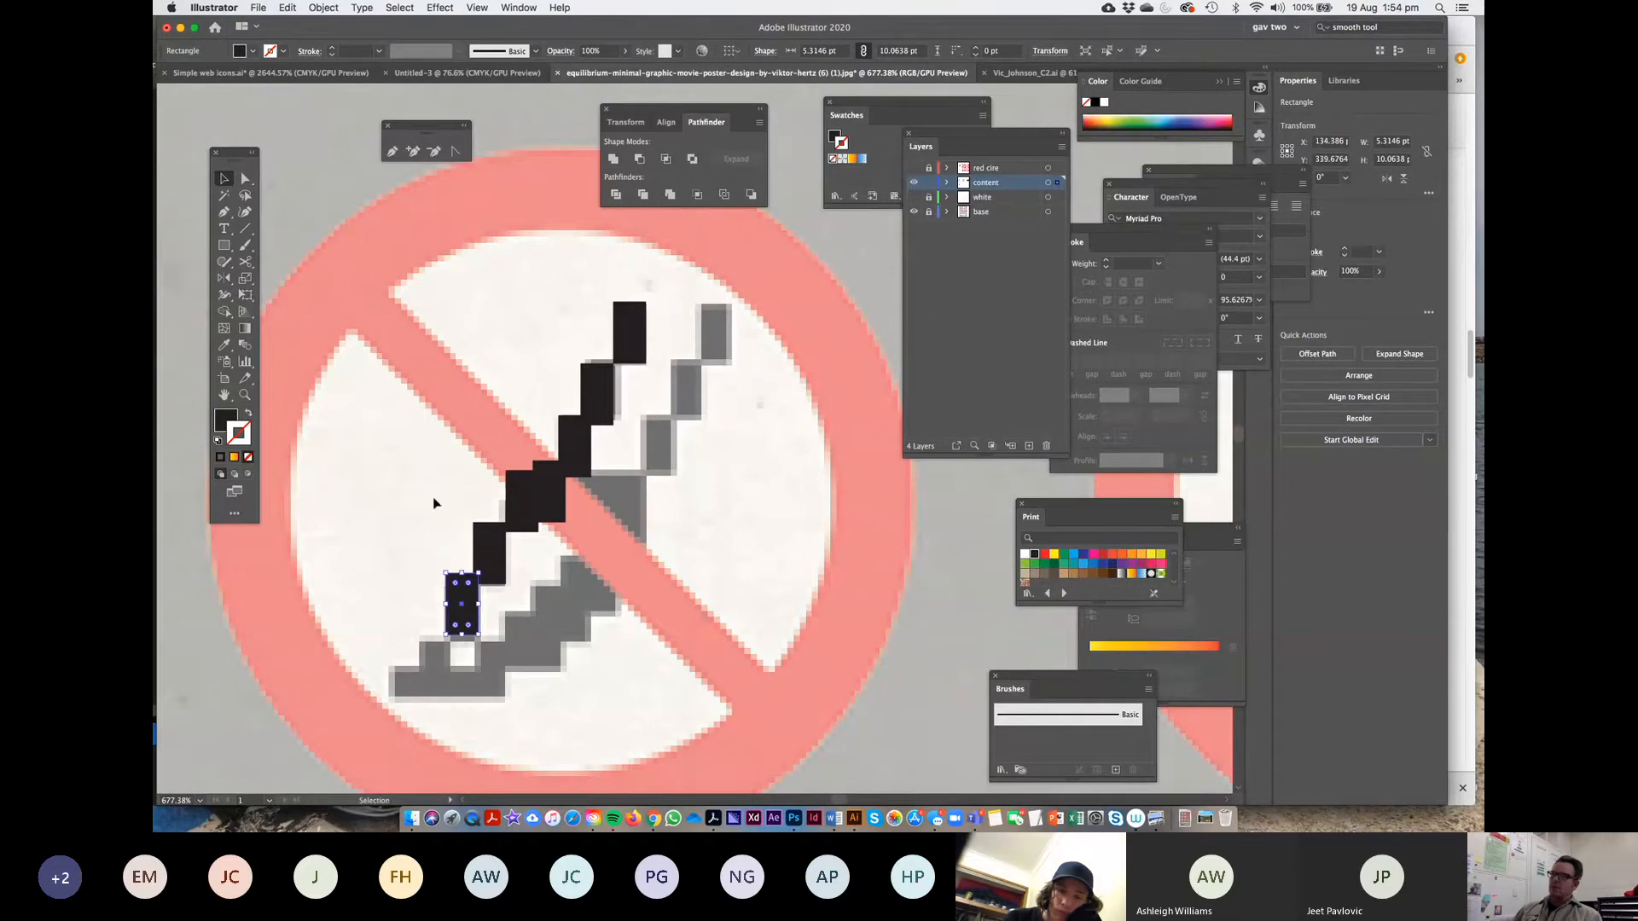
Duplicate the stepped column onto the symbol's right edge and add rectangle copies to fill its lower blocks
{"action": "key", "text": "super+a"}
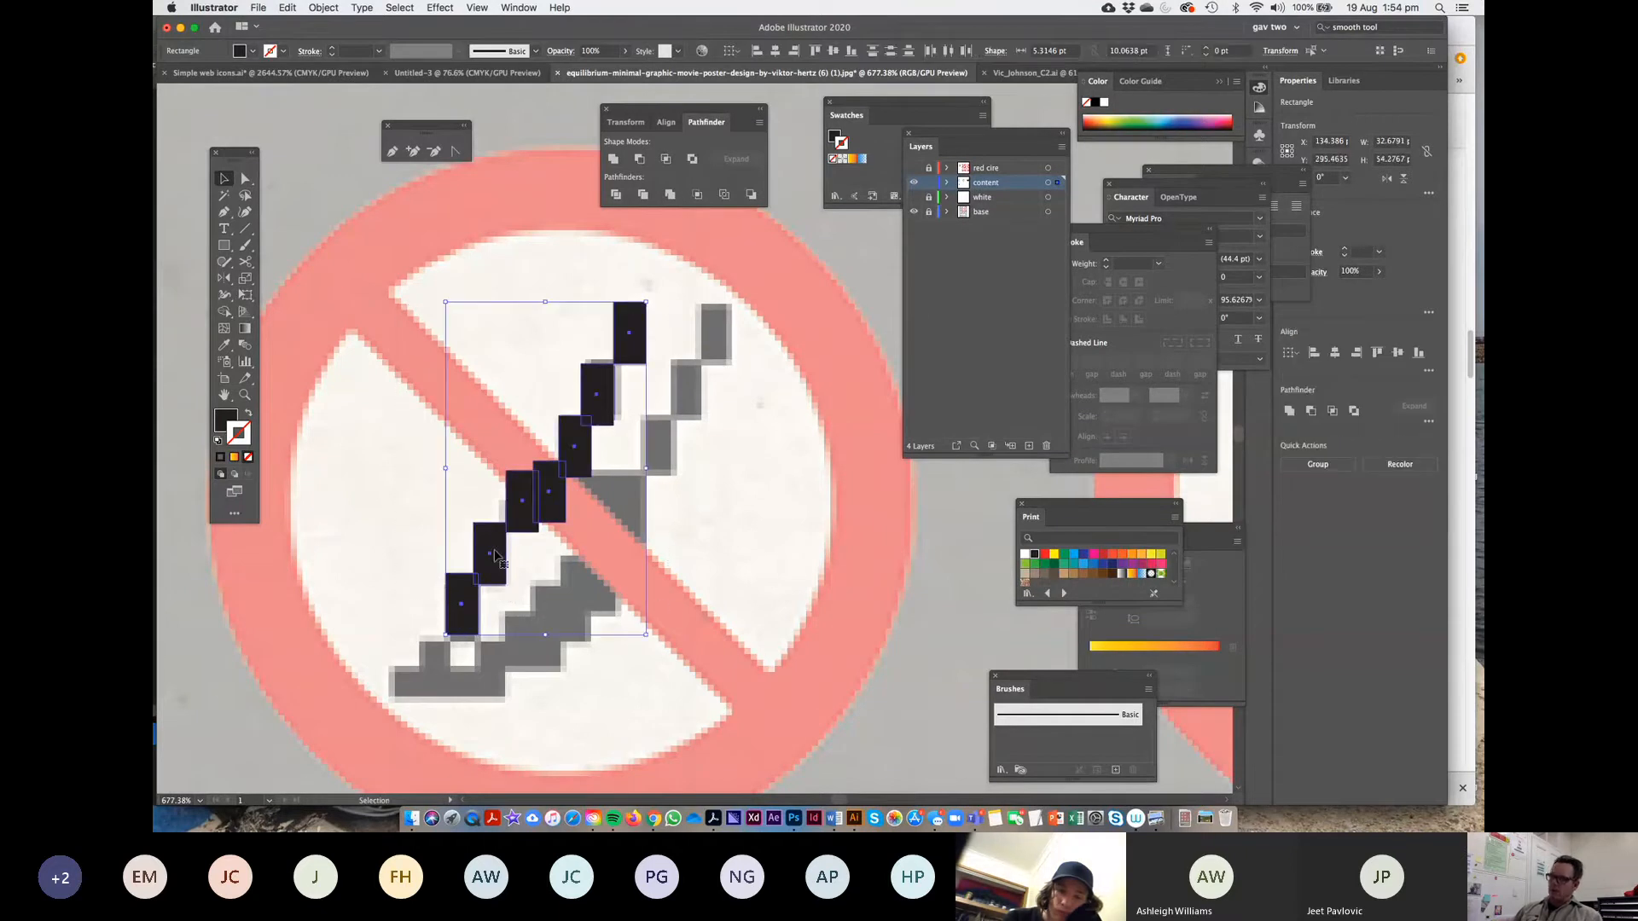
{"action": "left_click_drag", "start_coordinate": [494, 546], "coordinate": [599, 553]}
{"action": "left_click", "coordinate": [764, 555]}
{"action": "left_click_drag", "start_coordinate": [535, 606], "coordinate": [349, 608]}
{"action": "left_click", "coordinate": [590, 598], "text": "shift"}
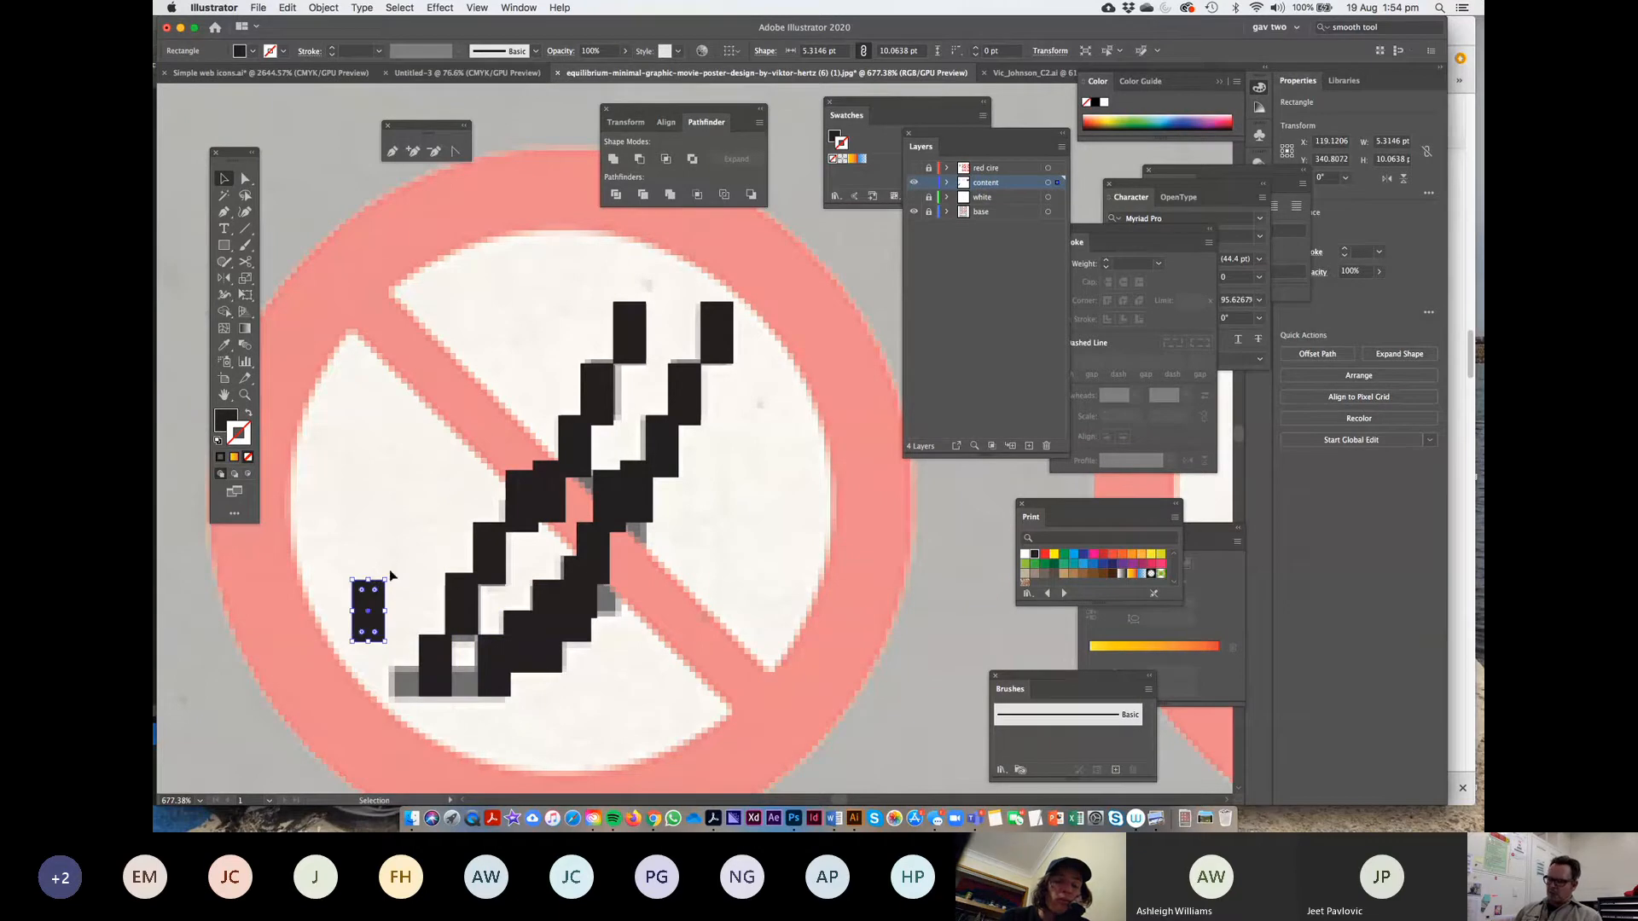
Cover the symbol's base with the spare rectangle rotated 90° and sized about 18 × 5 pt, and unite all the symbol's rectangles
{"action": "left_click_drag", "start_coordinate": [386, 575], "coordinate": [508, 666]}
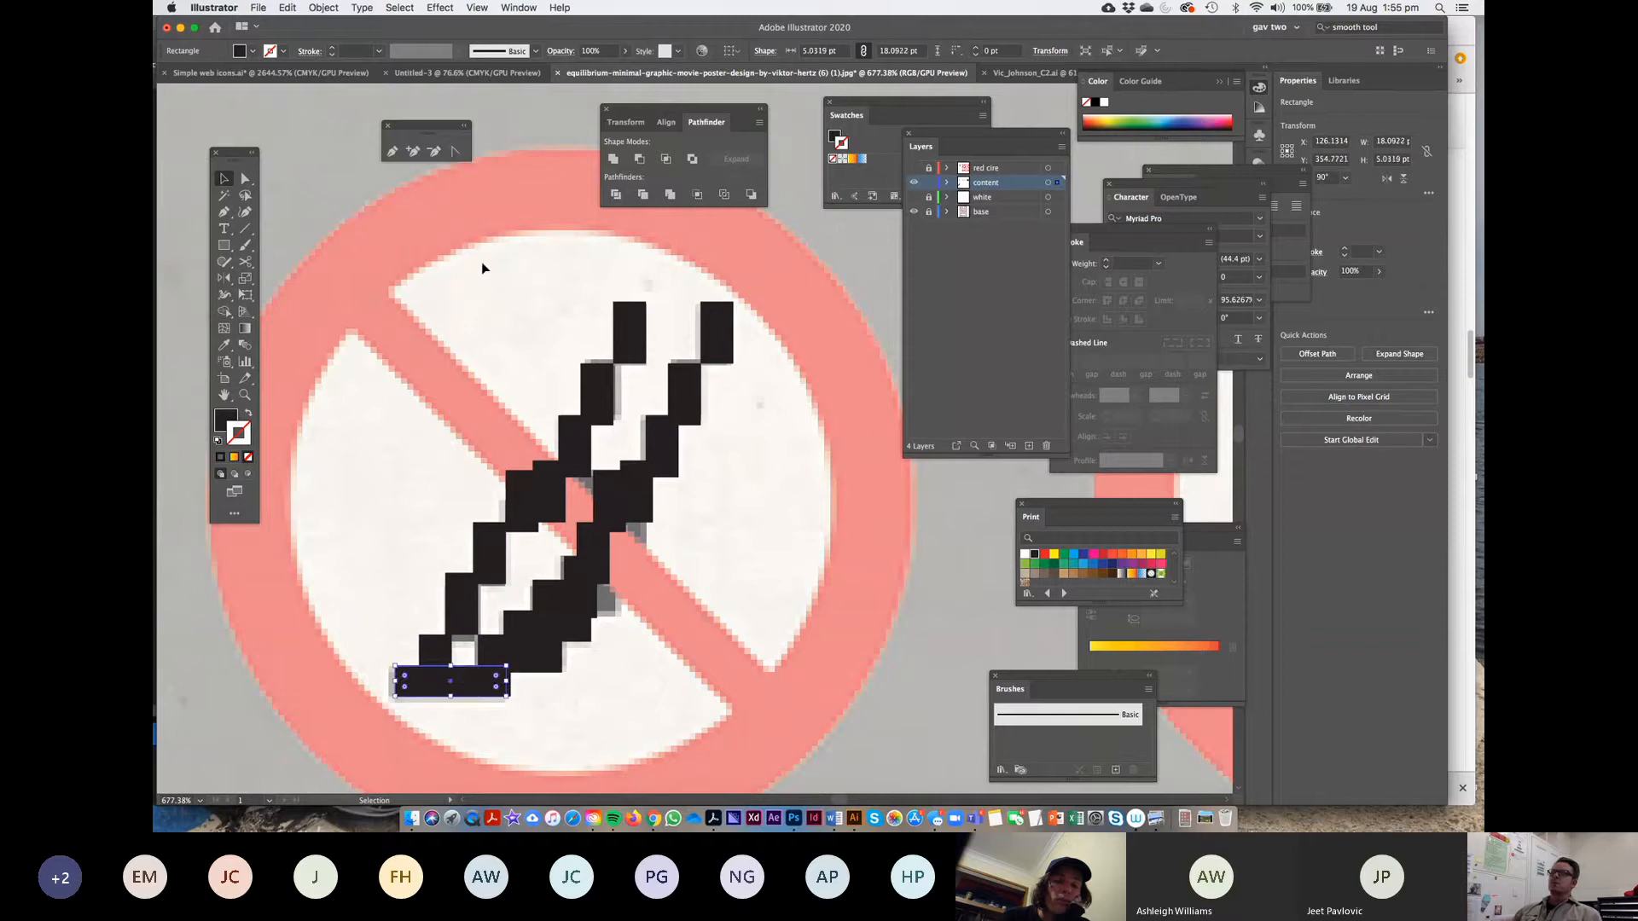
{"action": "left_click", "coordinate": [405, 296]}
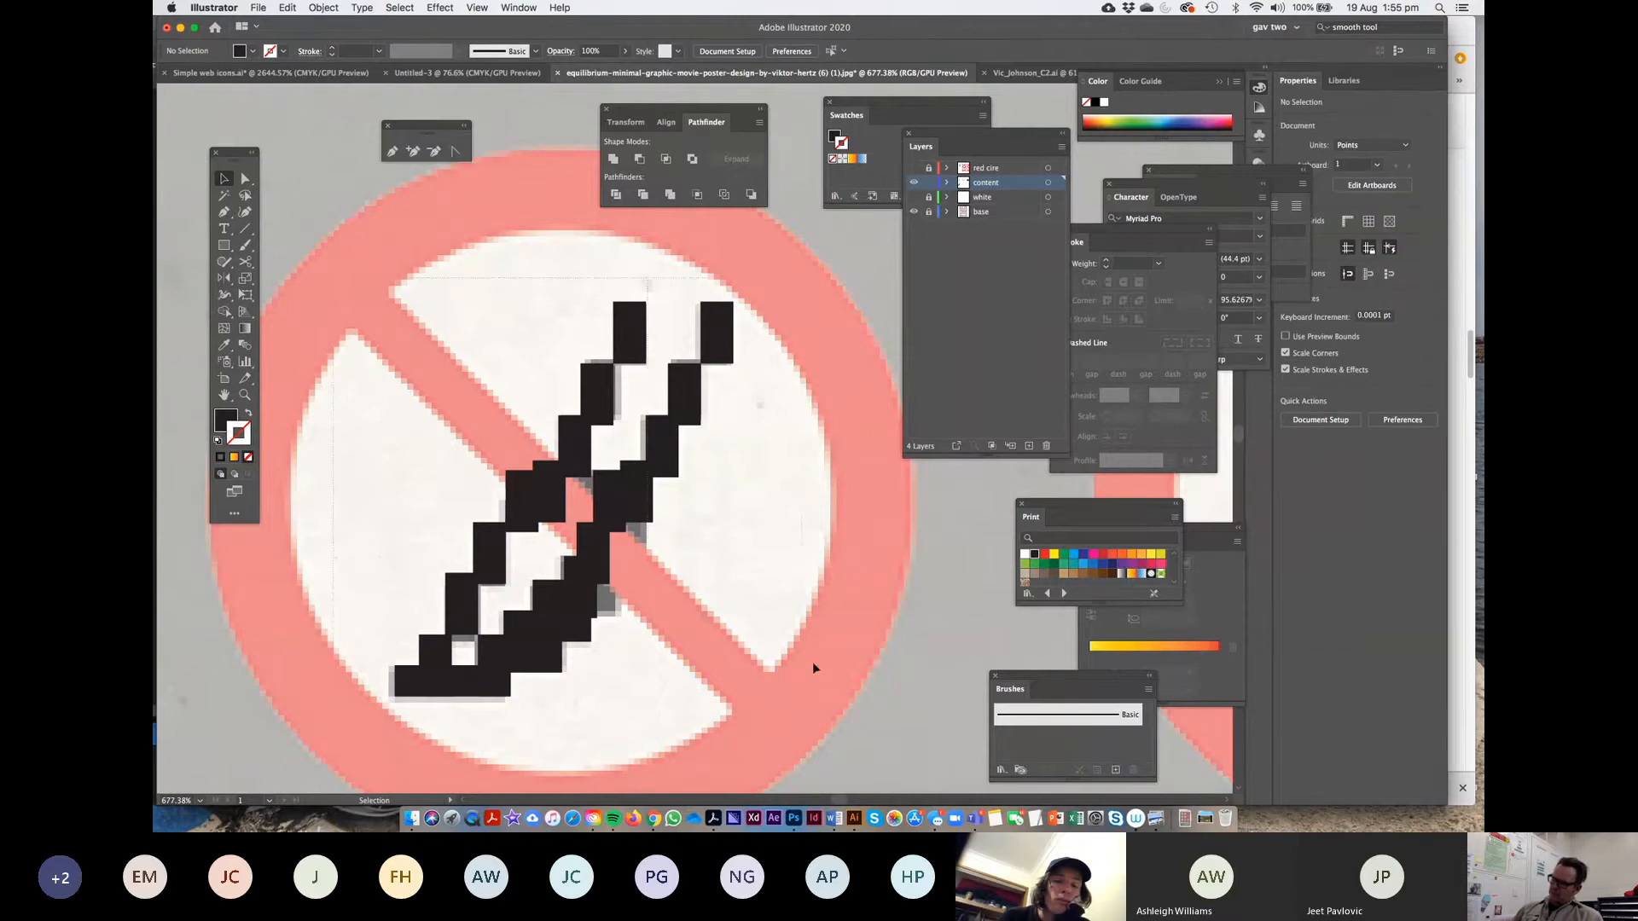
{"action": "key", "text": "super+a"}
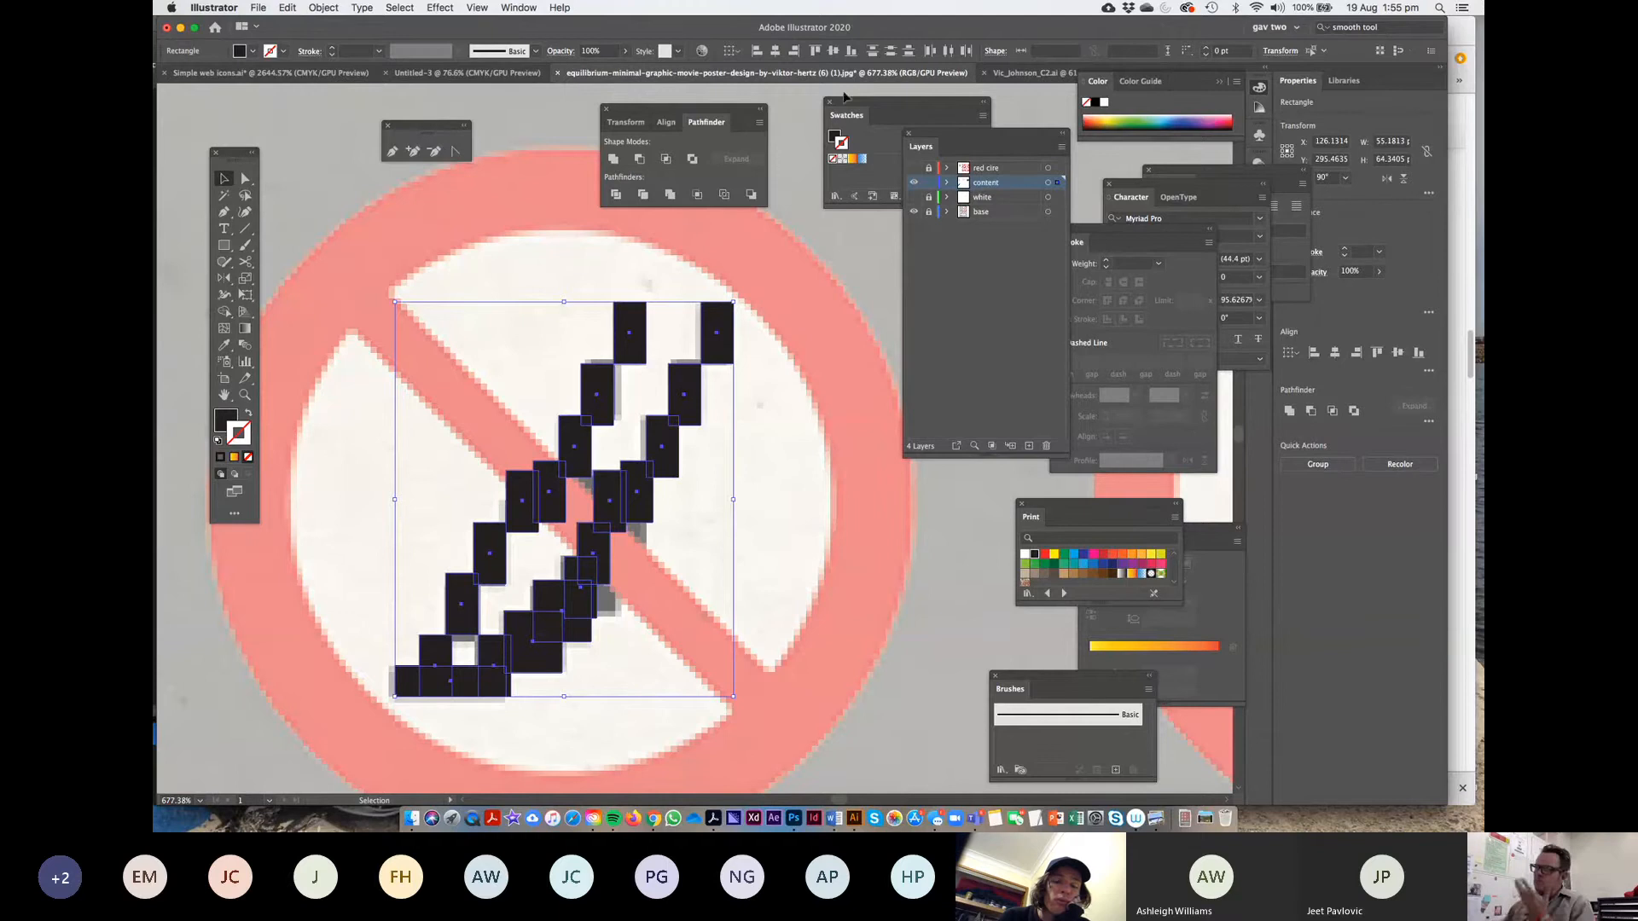
{"action": "left_click", "coordinate": [613, 158]}
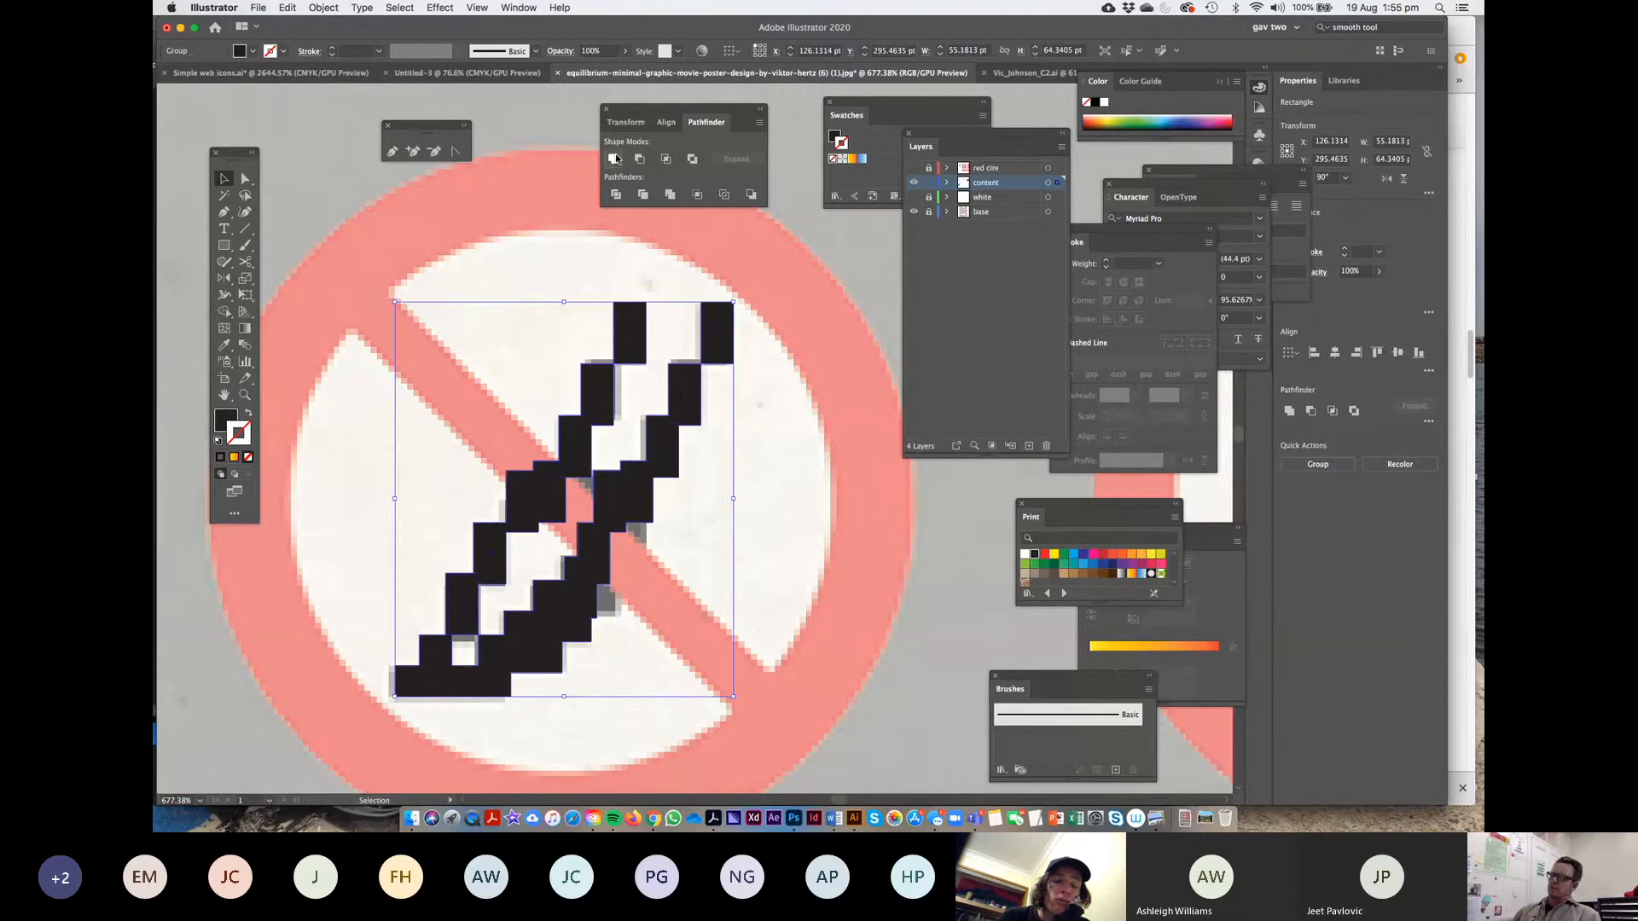
Try an orange-yellow gradient fill with a dark outline on the united pixelated symbol
{"action": "left_click", "coordinate": [1131, 574]}
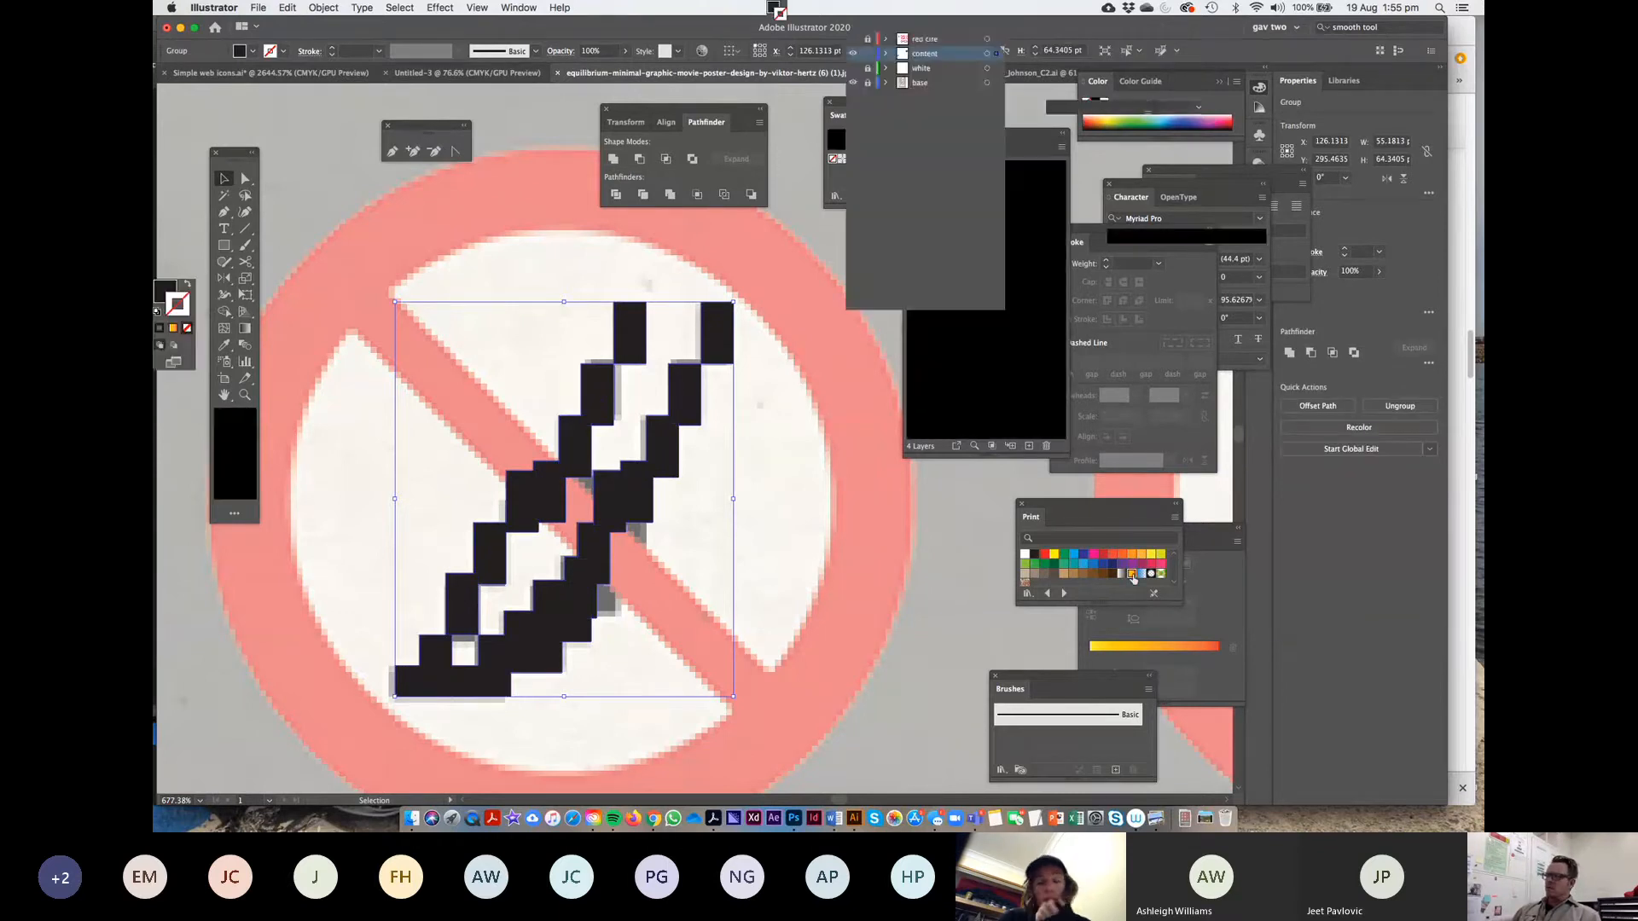
{"action": "left_click", "coordinate": [248, 415]}
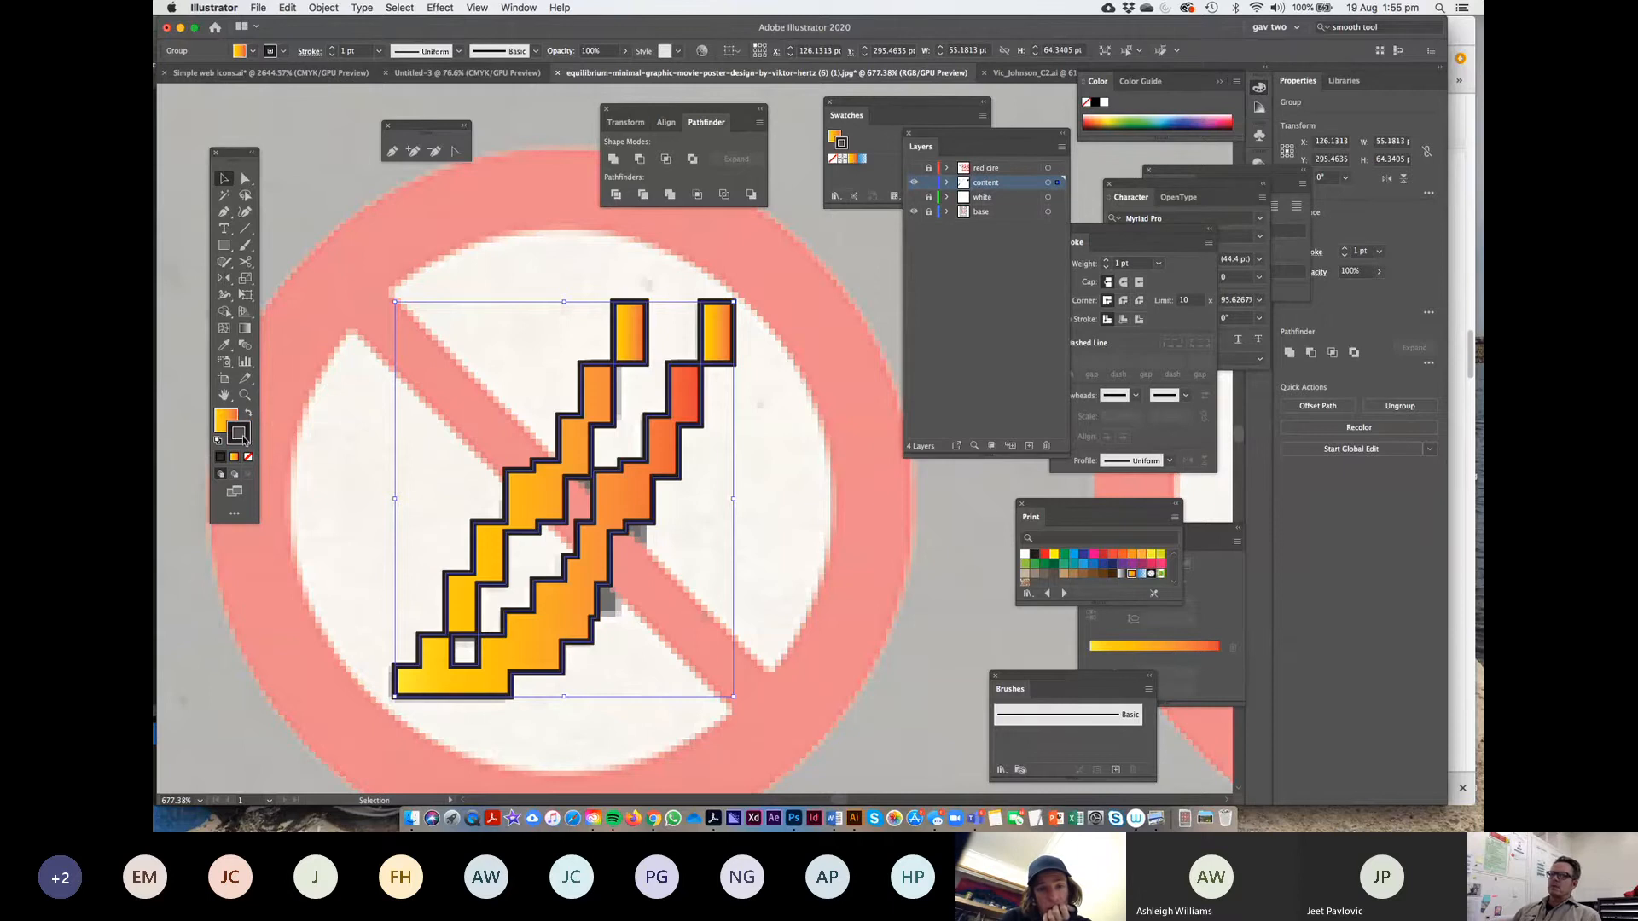
{"action": "left_click", "coordinate": [250, 414]}
{"action": "left_click", "coordinate": [243, 437]}
{"action": "left_click", "coordinate": [248, 457]}
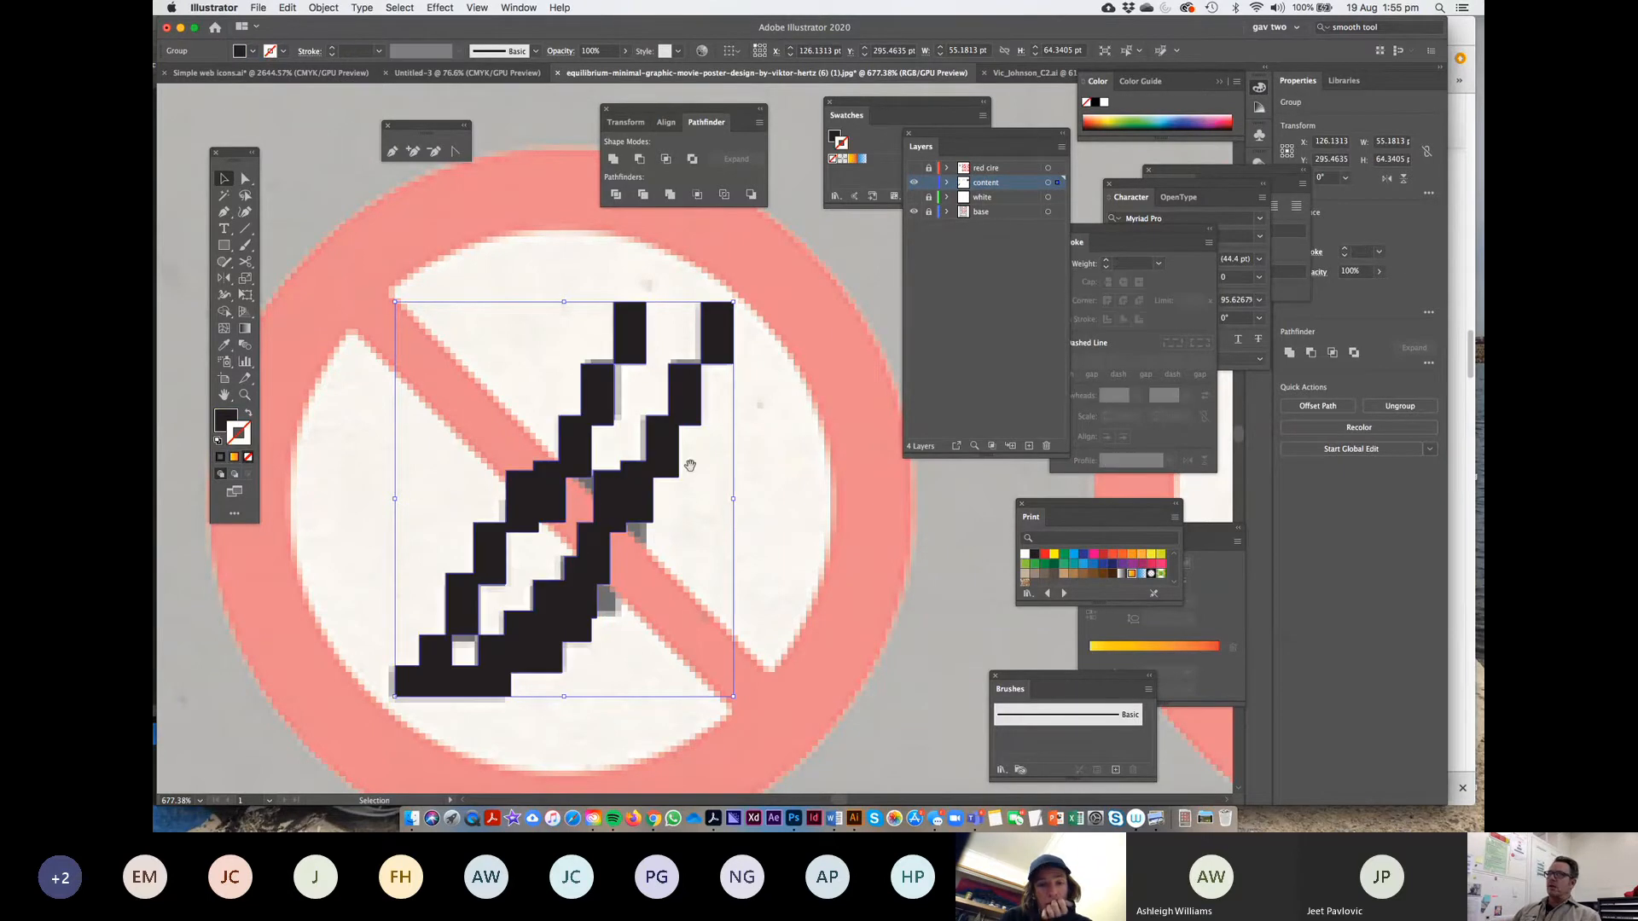
Trace the music note's upper flag as a closed black Pen shape and duplicate it down over the lower flag
{"action": "left_click_drag", "start_coordinate": [691, 464], "coordinate": [417, 494]}
{"action": "mouse_move", "coordinate": [1092, 487]}
{"action": "left_mouse_down"}
{"action": "mouse_move", "coordinate": [725, 519]}
{"action": "mouse_move", "coordinate": [558, 471]}
{"action": "mouse_move", "coordinate": [640, 474]}
{"action": "left_mouse_up"}
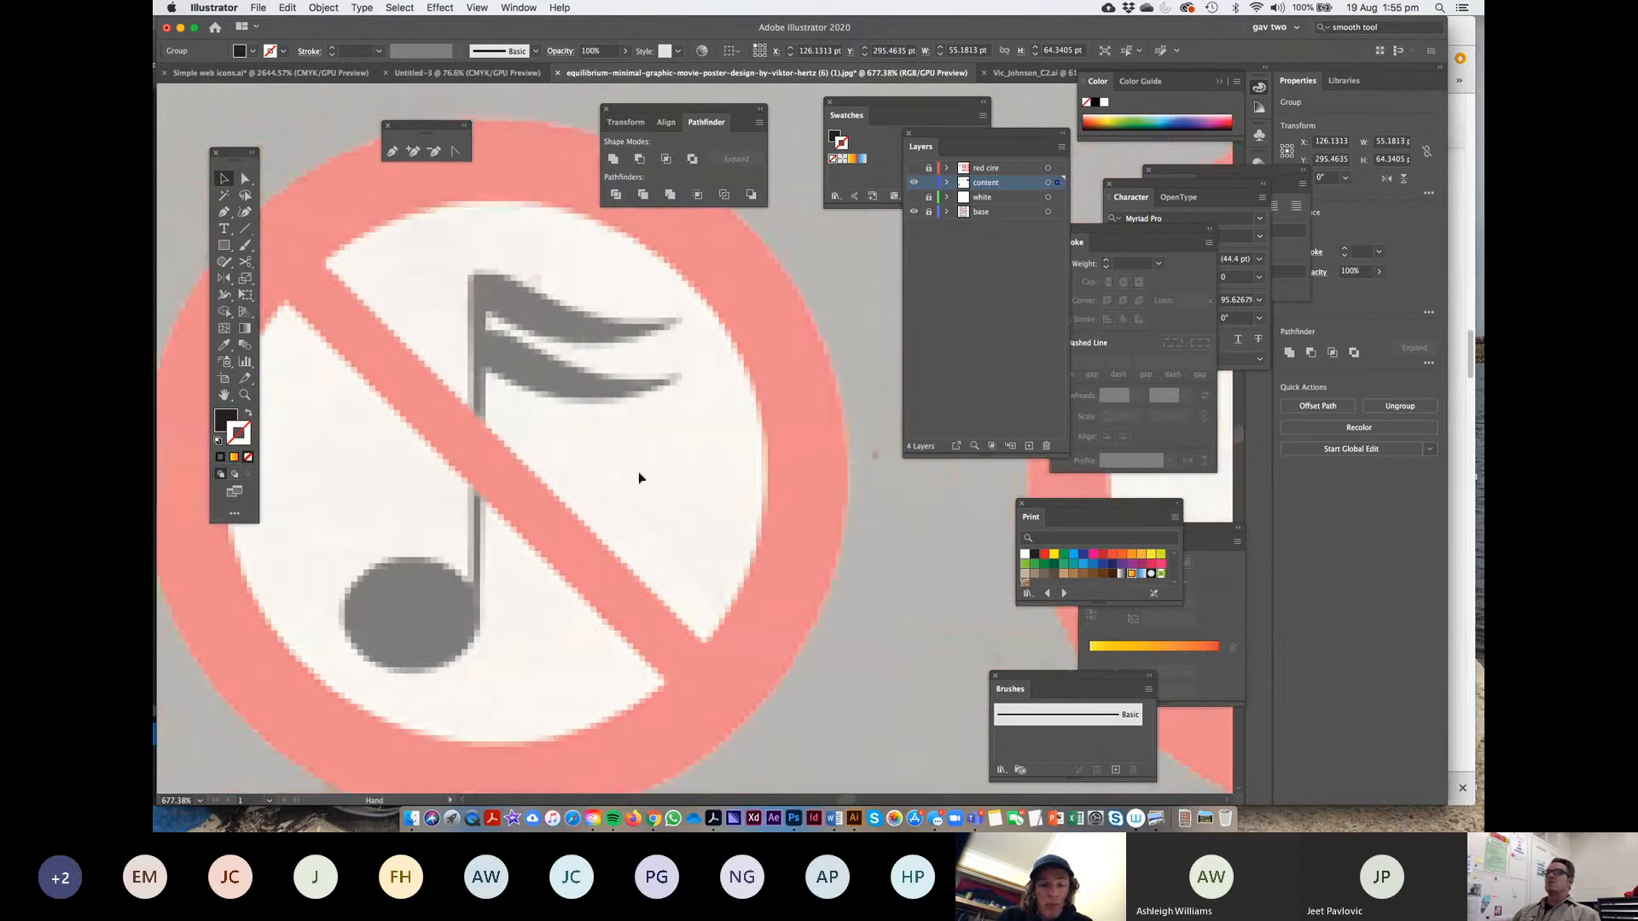
{"action": "left_click", "coordinate": [226, 212]}
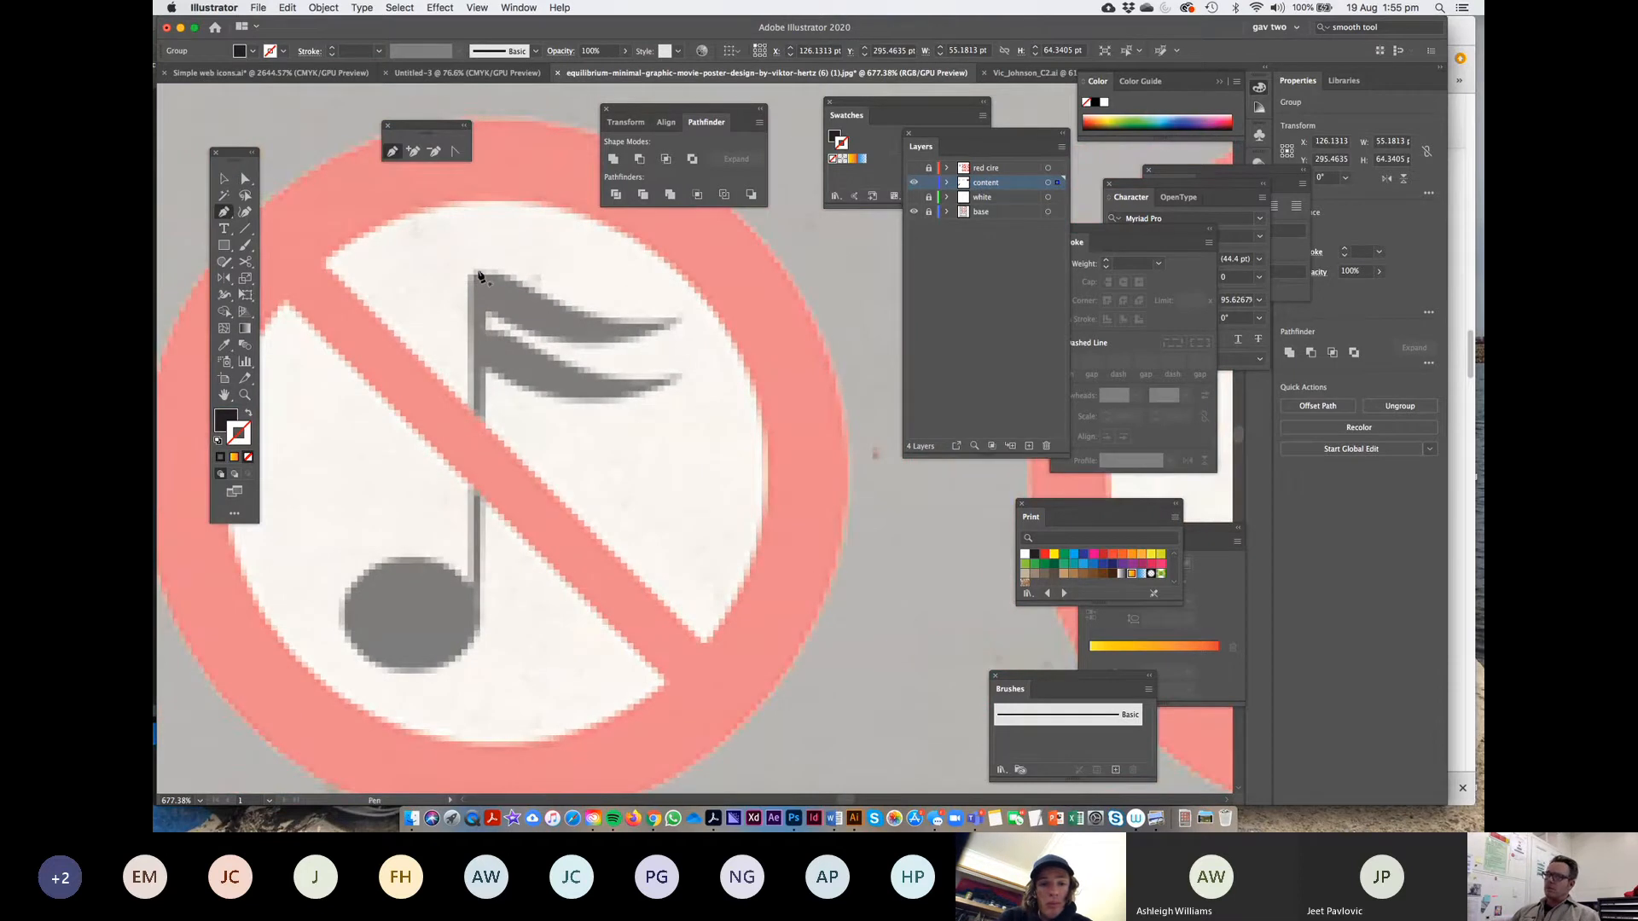
{"action": "left_click", "coordinate": [564, 304]}
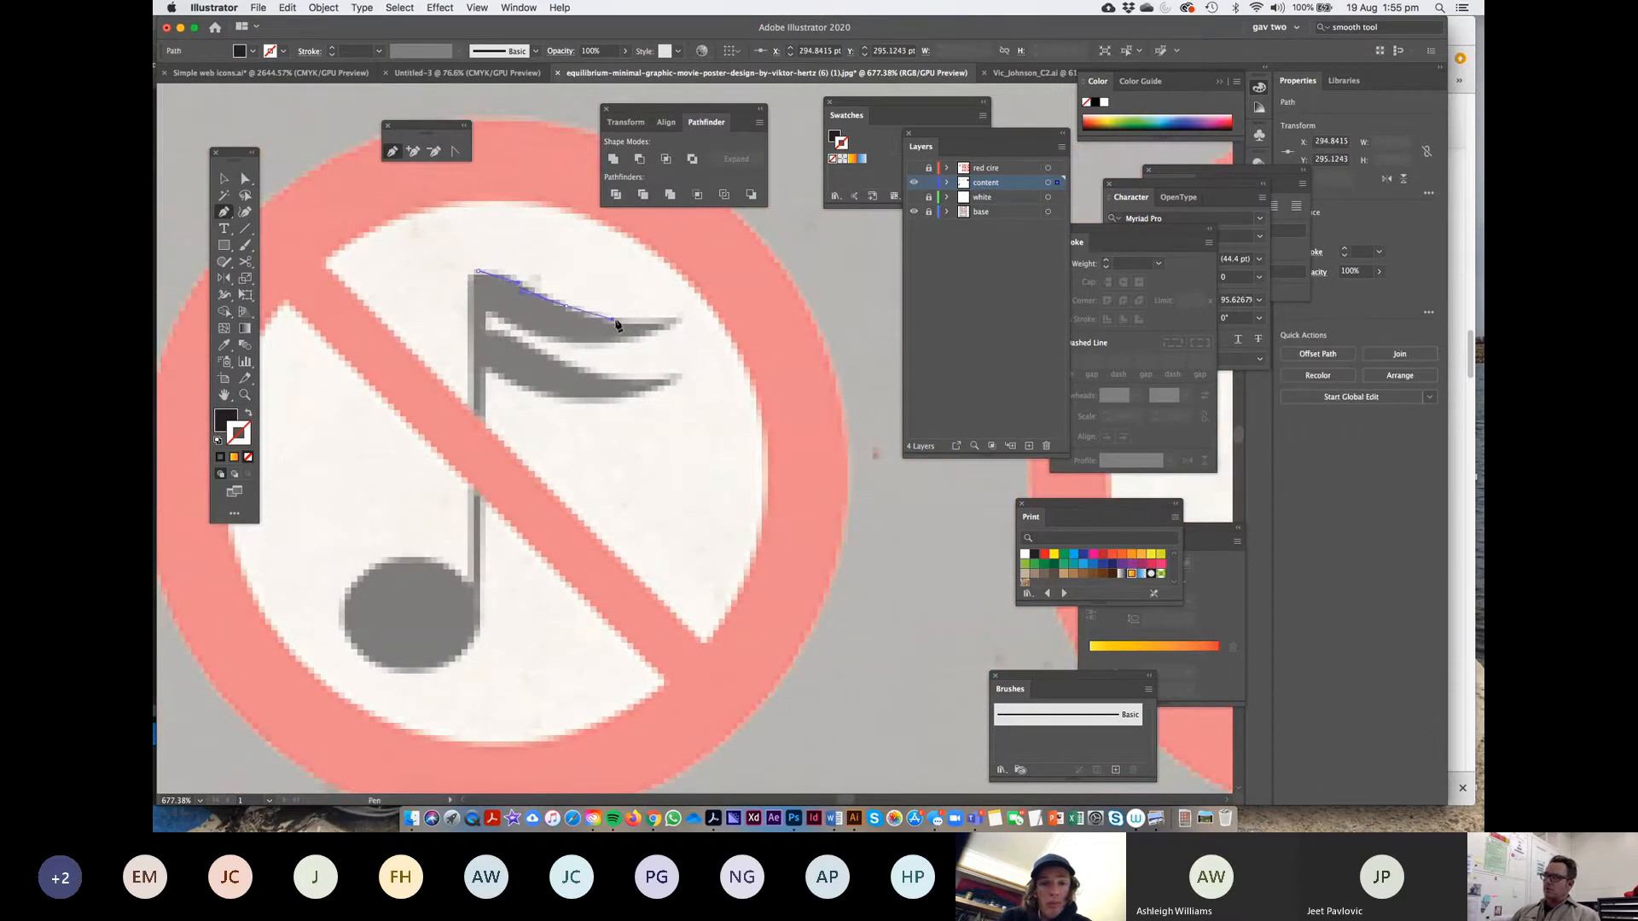
{"action": "left_click_drag", "start_coordinate": [675, 317], "coordinate": [714, 309]}
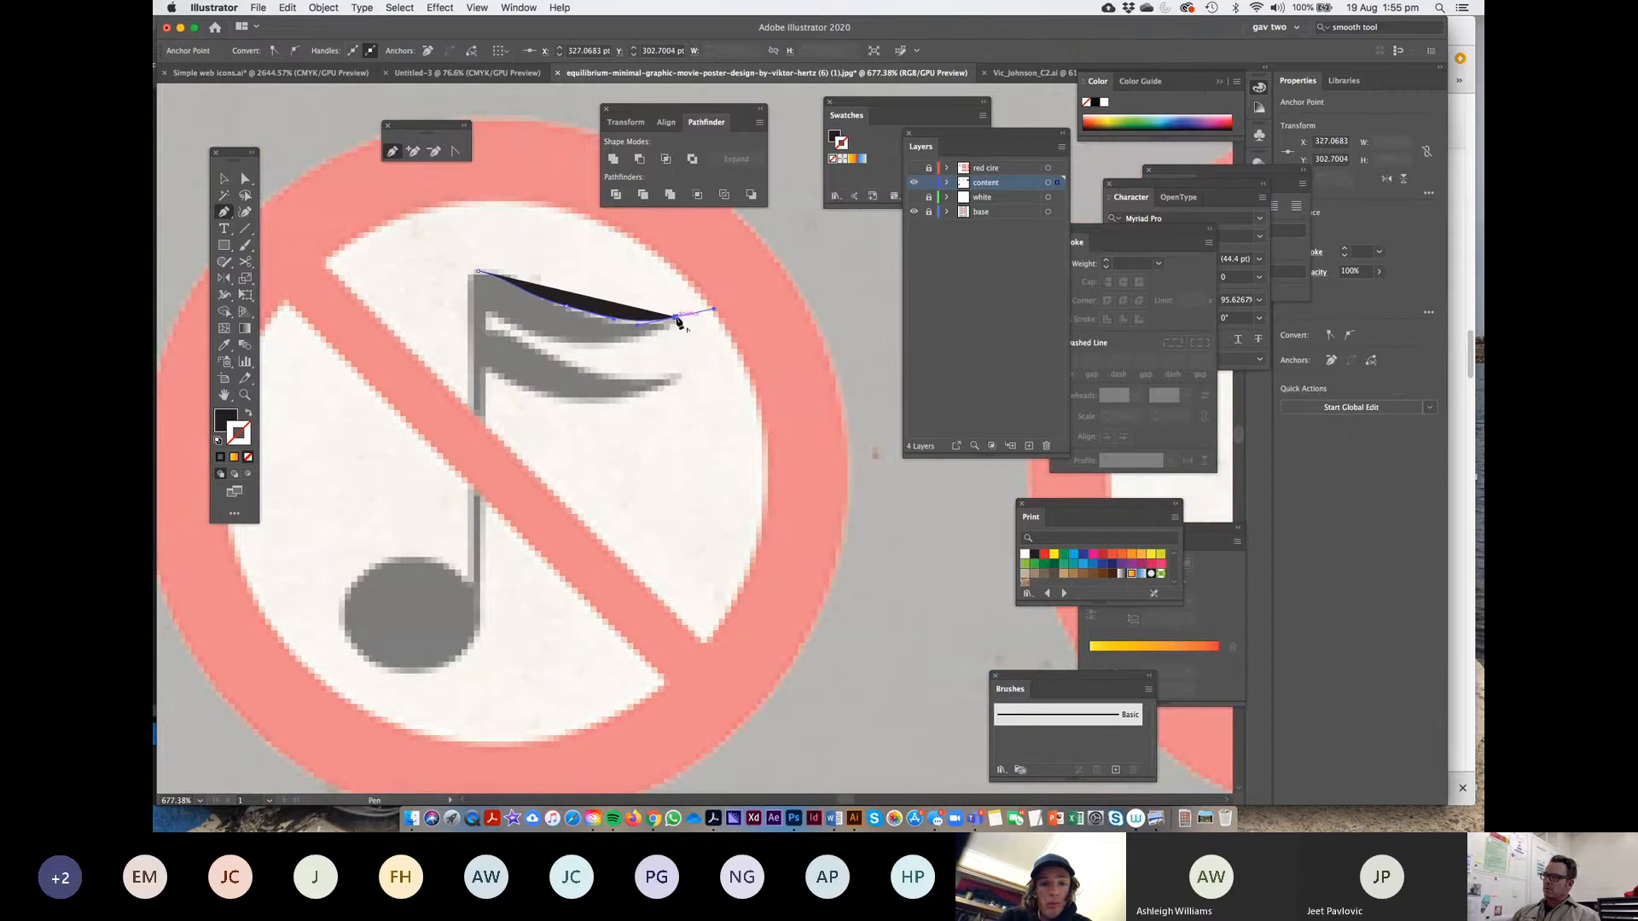
{"action": "left_click", "coordinate": [675, 317]}
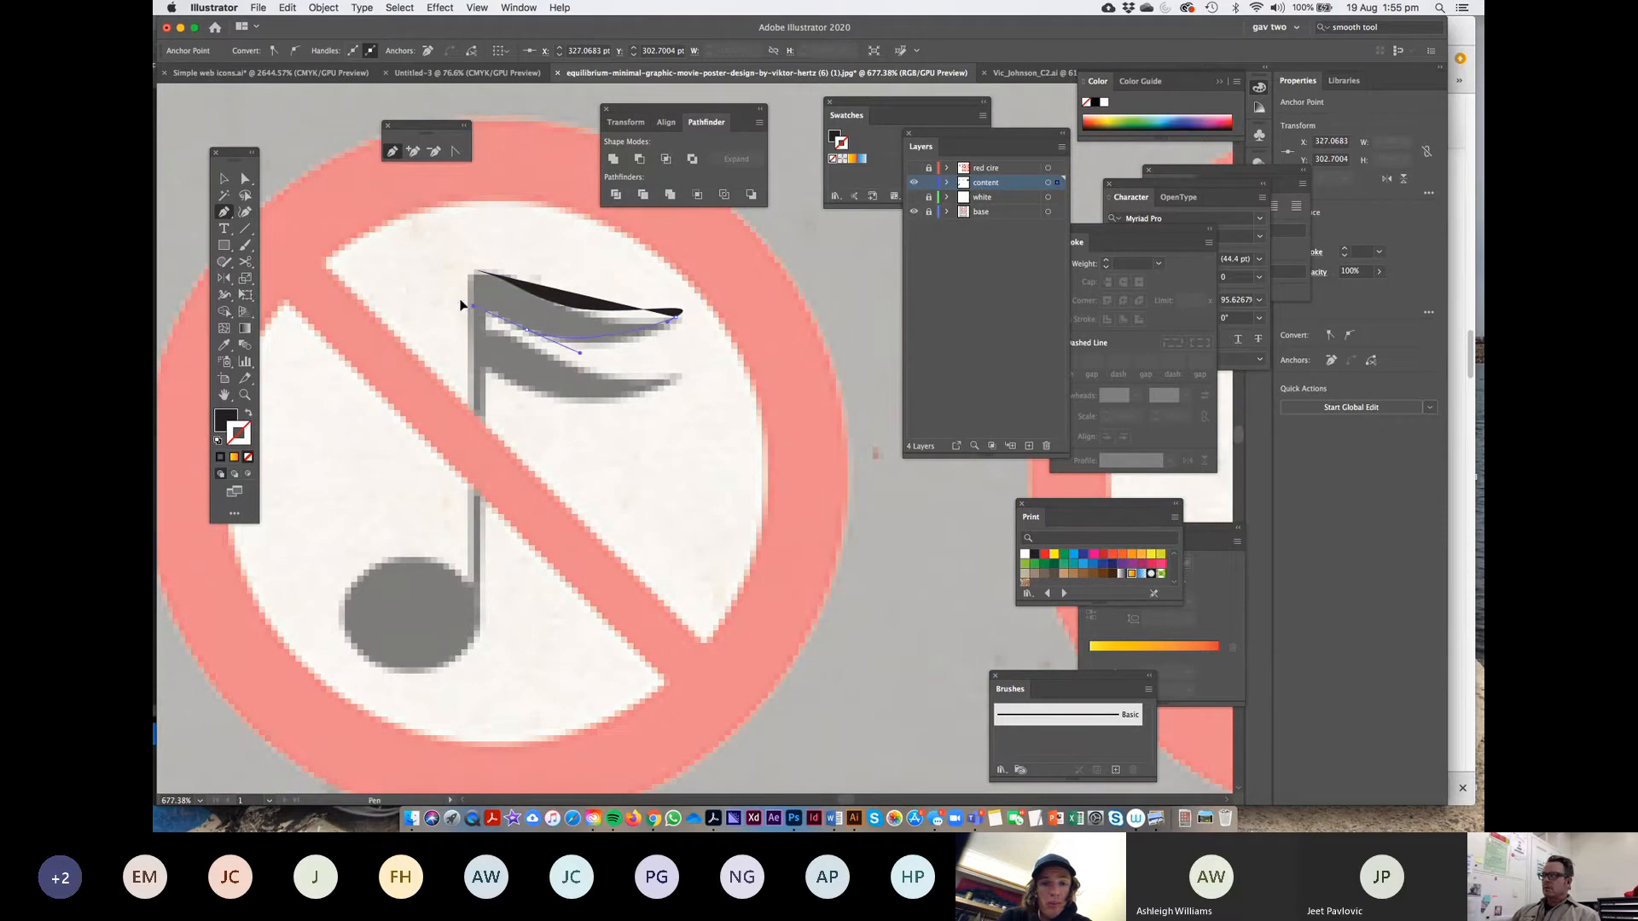
{"action": "left_click_drag", "start_coordinate": [460, 304], "coordinate": [440, 299]}
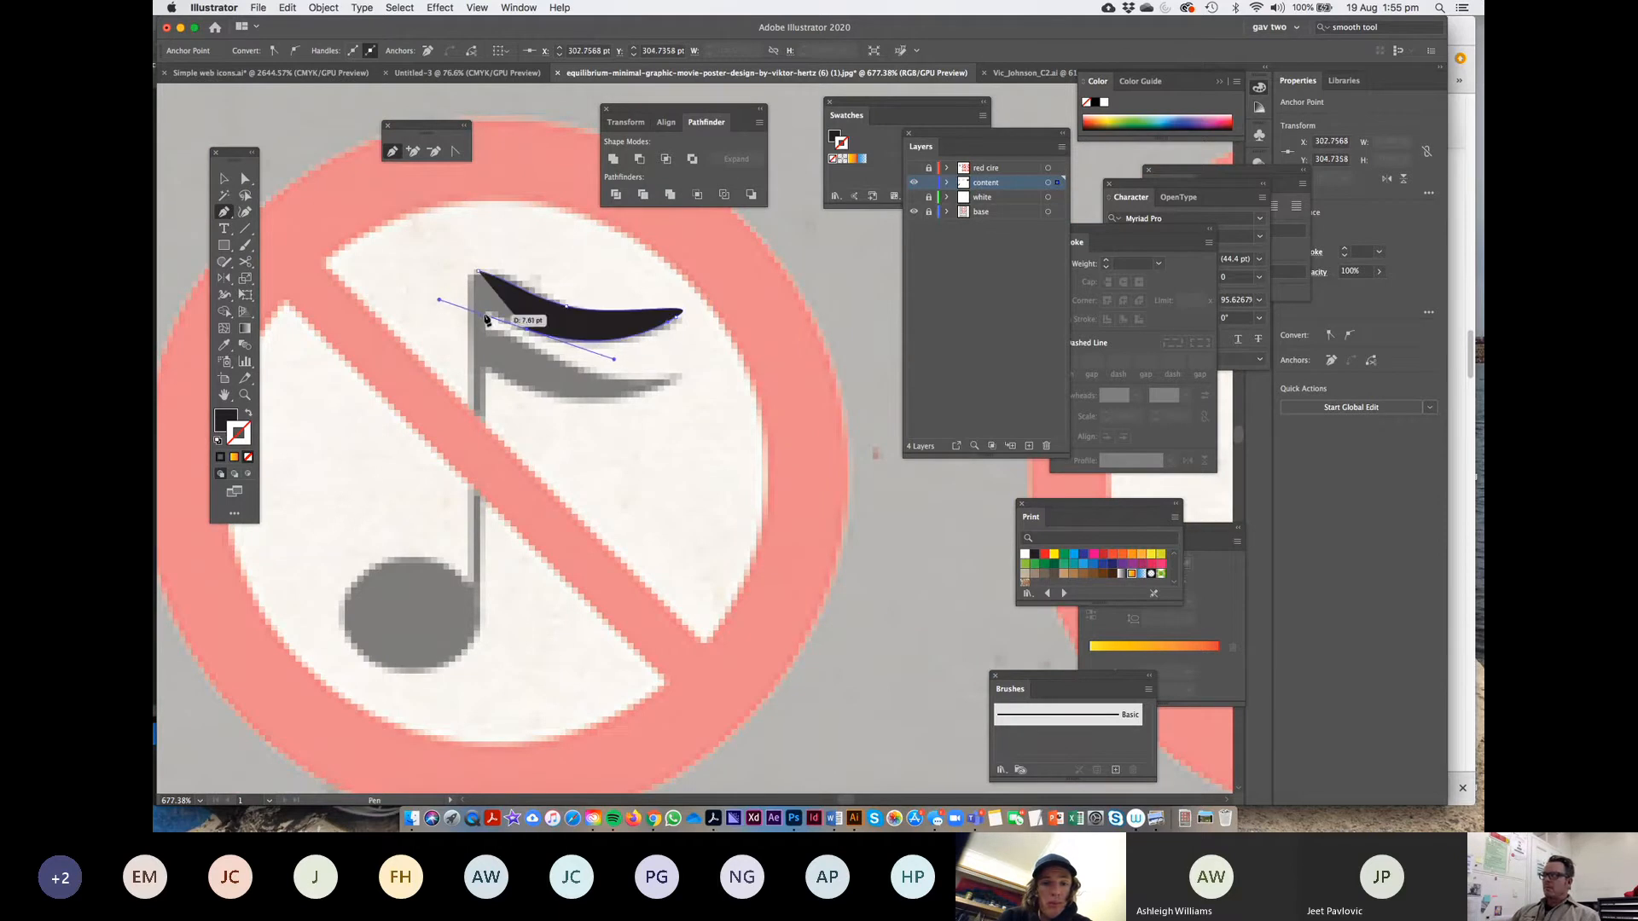
{"action": "left_click", "coordinate": [478, 307]}
{"action": "left_click", "coordinate": [479, 272]}
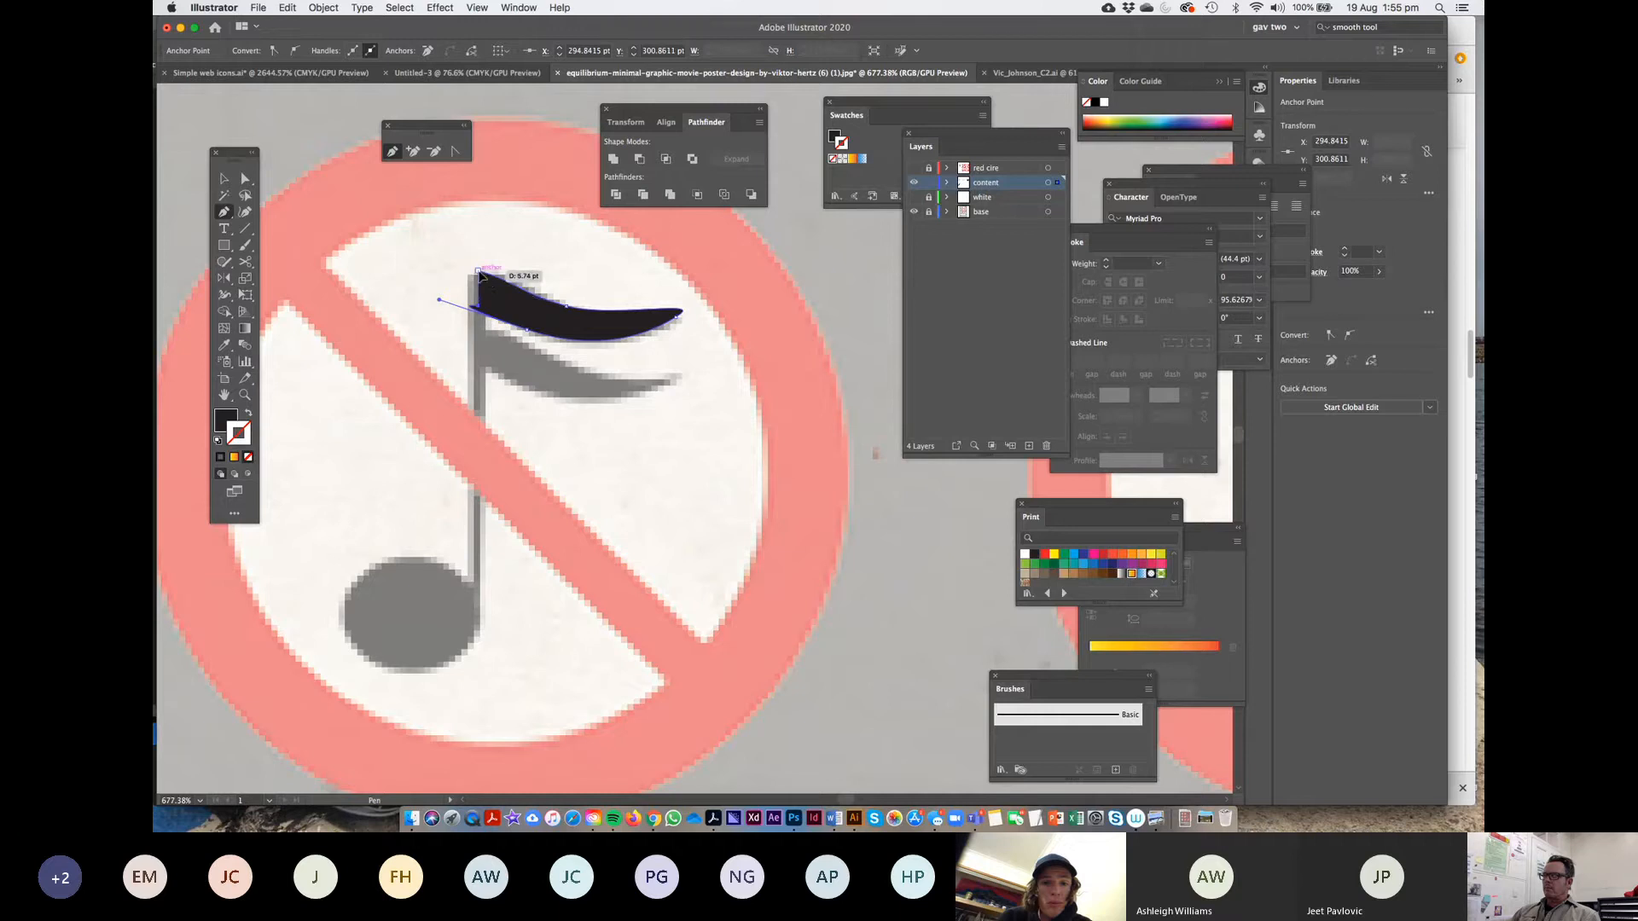
{"action": "left_click", "coordinate": [223, 179]}
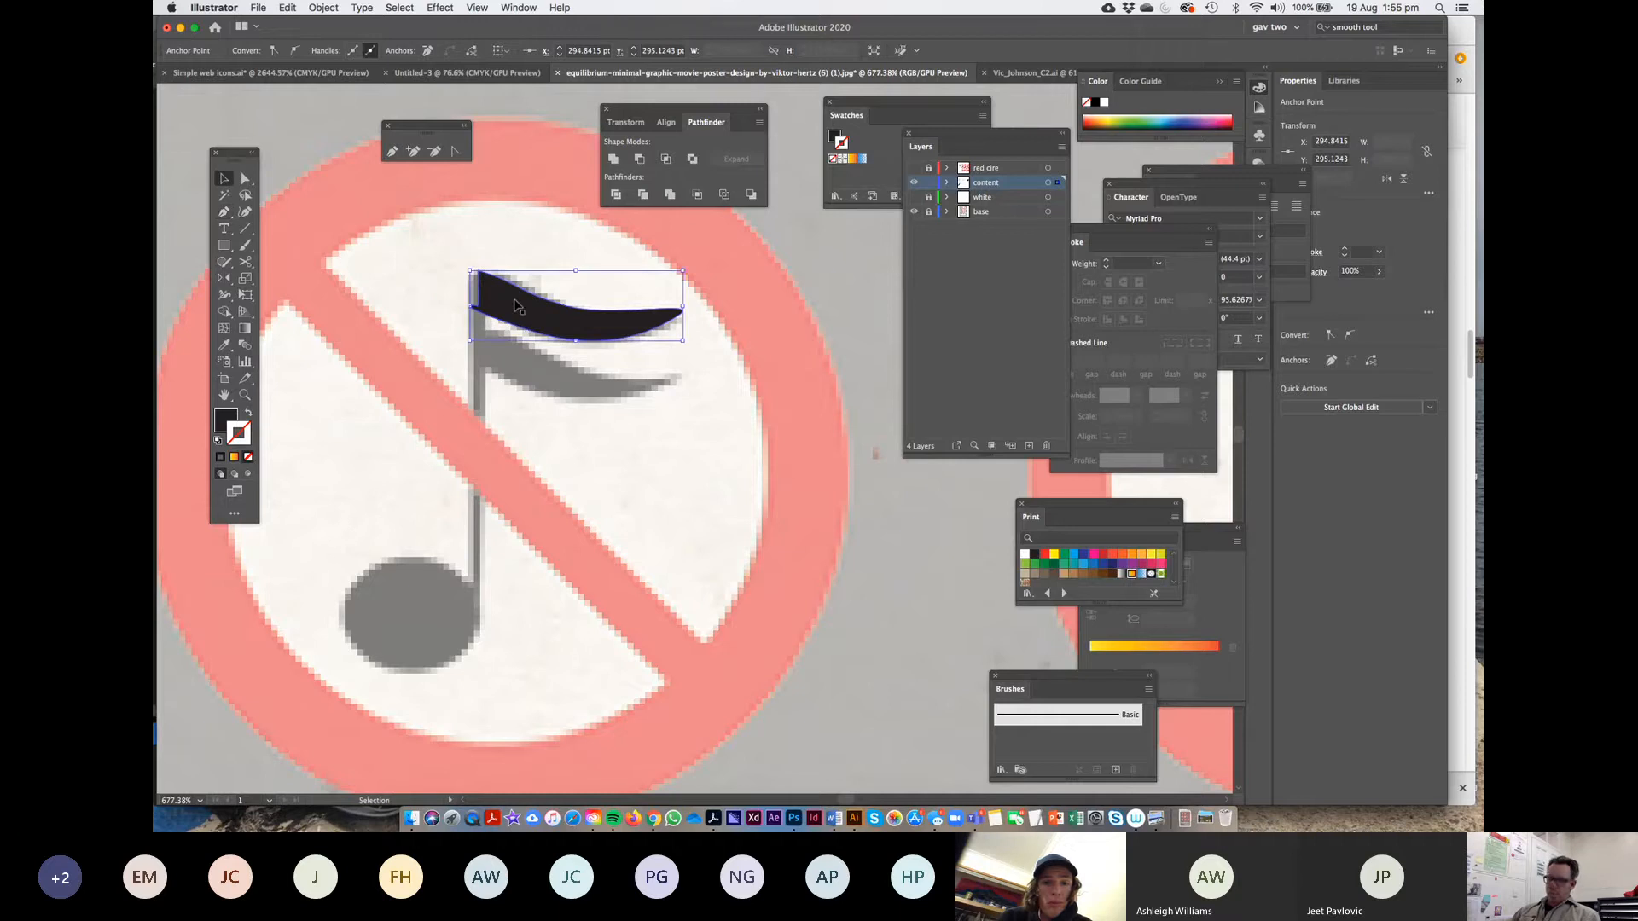
{"action": "left_click_drag", "start_coordinate": [517, 306], "coordinate": [507, 360]}
Draw the music note's stem as a rectangle about 2.1 × 57 pt and taper it by moving its bottom-left corner inward
{"action": "left_click", "coordinate": [224, 245]}
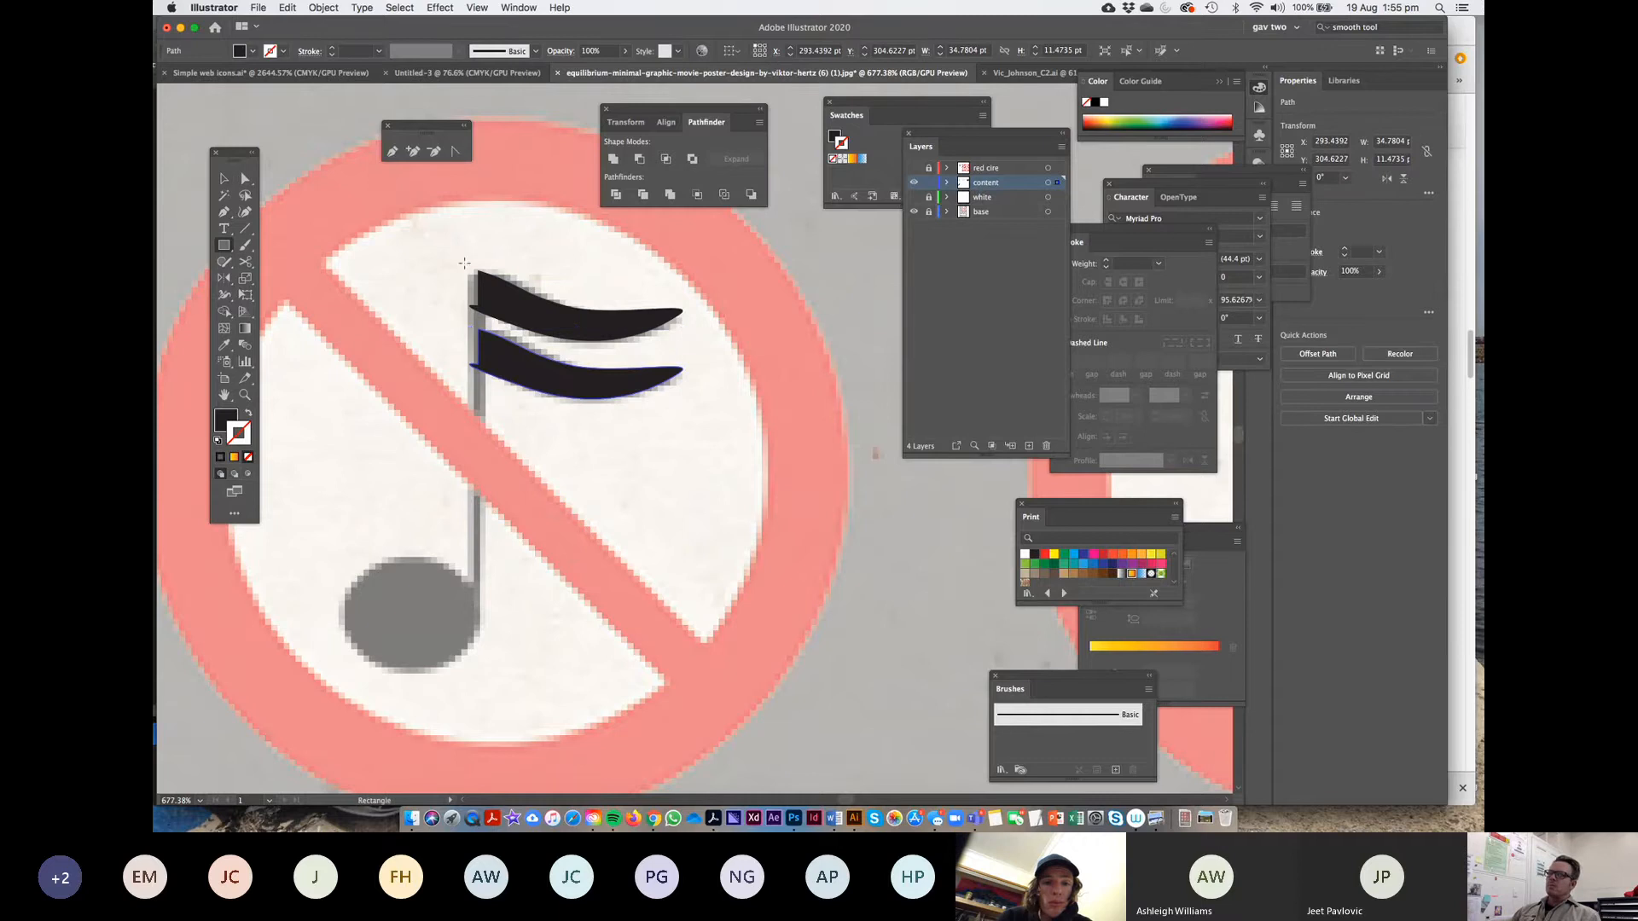
{"action": "left_click_drag", "start_coordinate": [469, 271], "coordinate": [479, 621]}
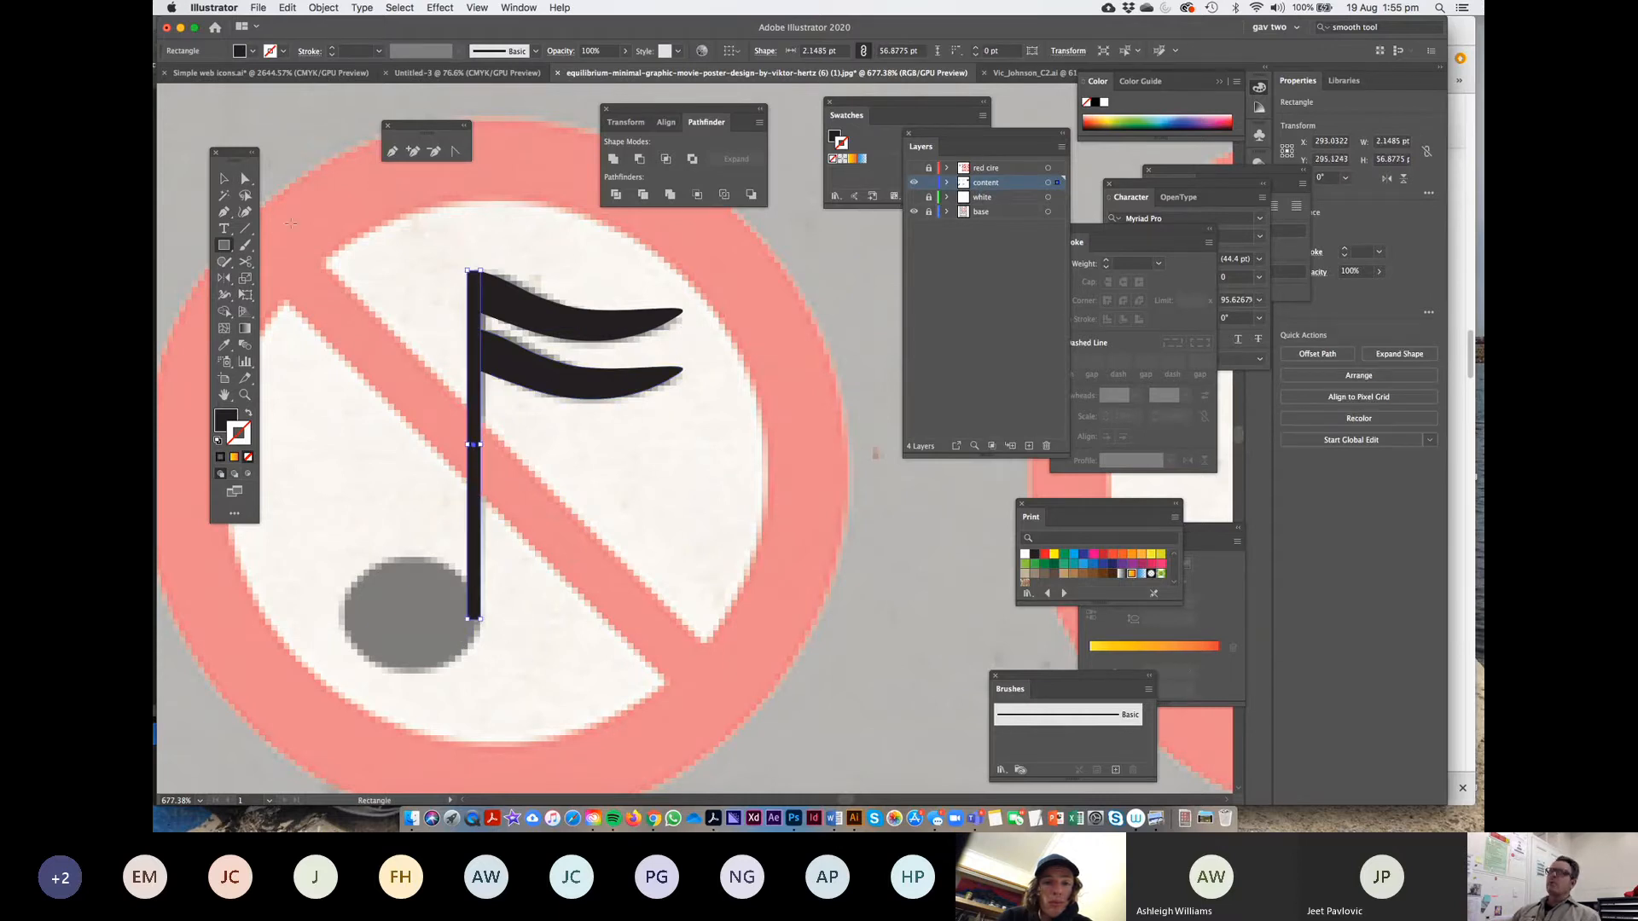
{"action": "left_click", "coordinate": [246, 178]}
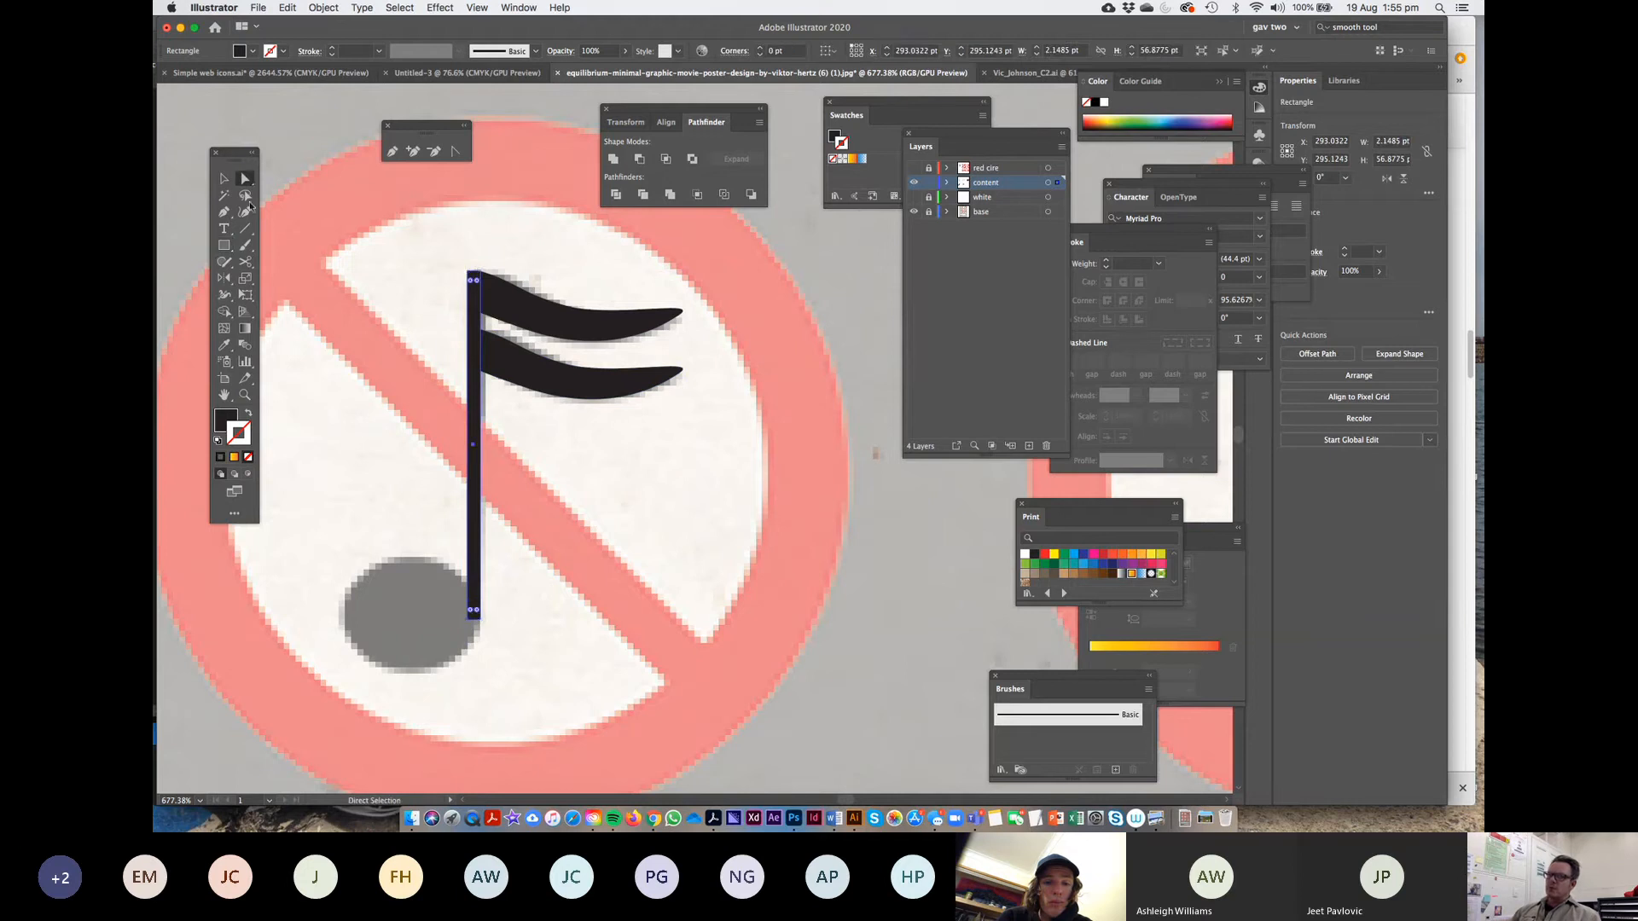
{"action": "left_click", "coordinate": [465, 665]}
{"action": "left_click_drag", "start_coordinate": [467, 620], "coordinate": [474, 621]}
{"action": "left_click", "coordinate": [566, 611]}
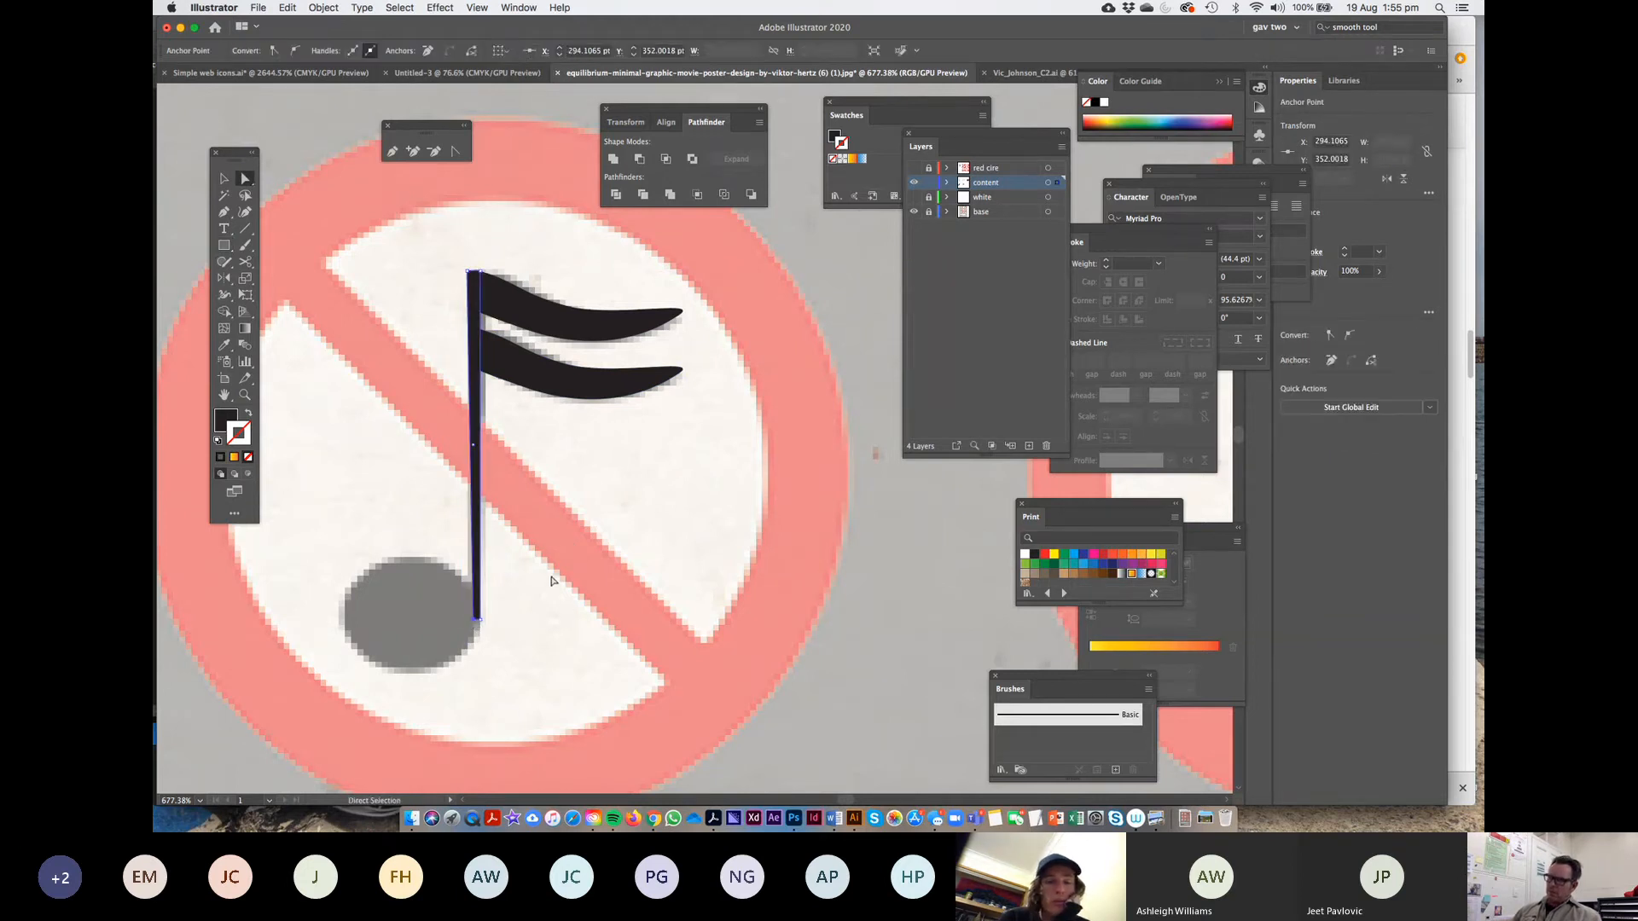
Draw a black ellipse about 22 × 17 pt over the notehead and unite all the music note's shapes
{"action": "left_click_drag", "start_coordinate": [229, 248], "coordinate": [284, 278]}
{"action": "left_click_drag", "start_coordinate": [353, 546], "coordinate": [480, 662]}
{"action": "left_click", "coordinate": [223, 178]}
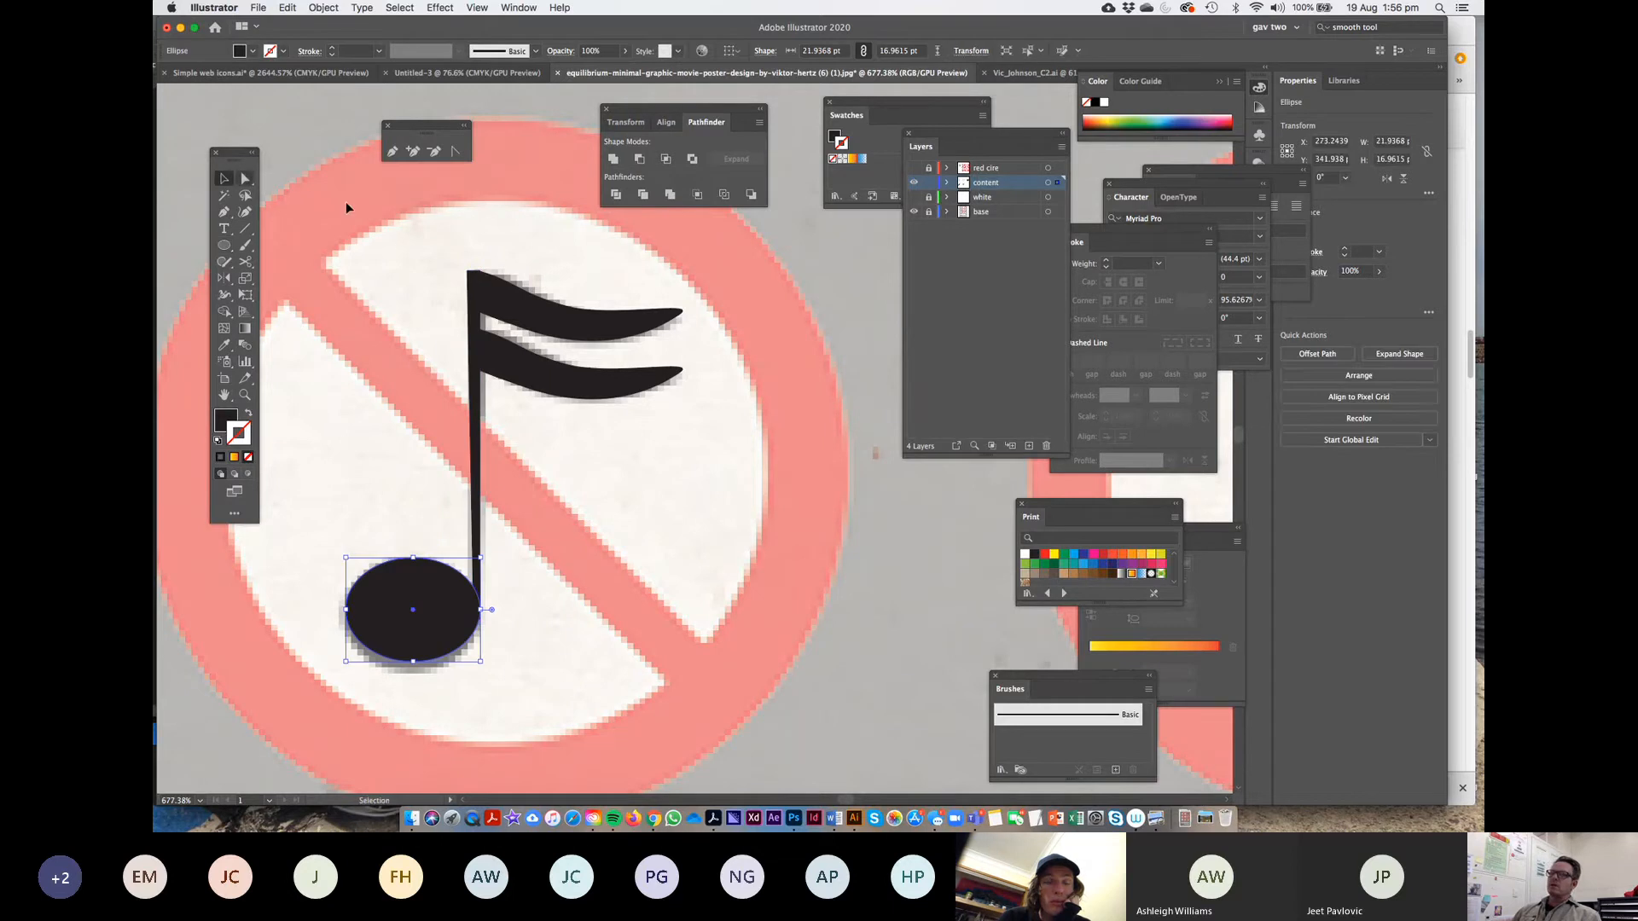
{"action": "left_click", "coordinate": [406, 278]}
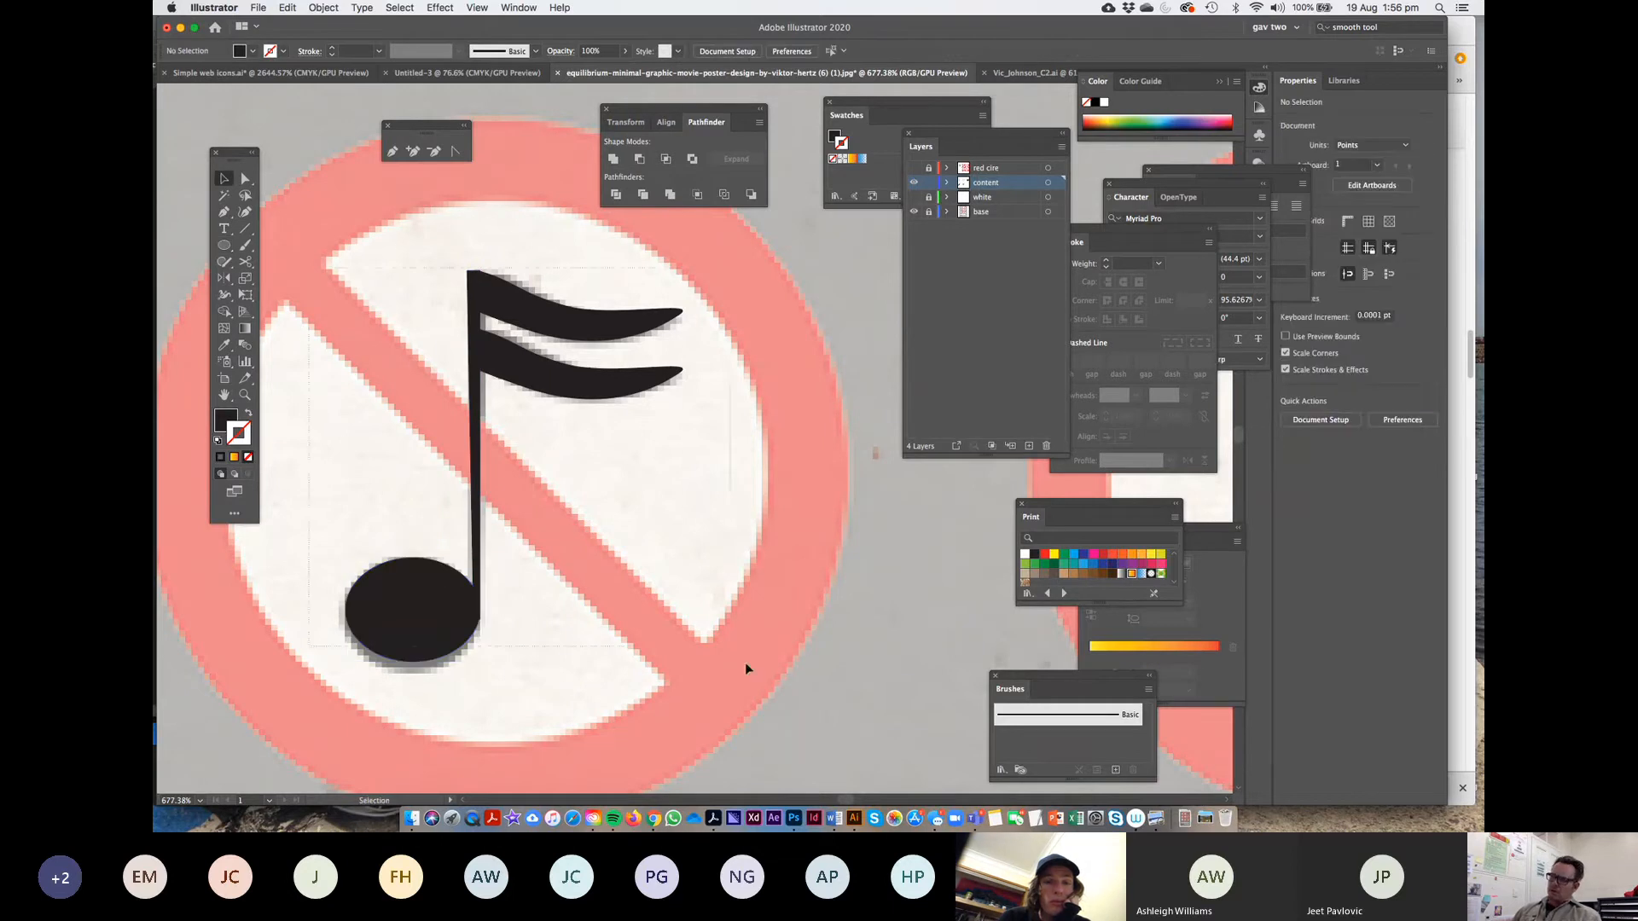
{"action": "key", "text": "super+a"}
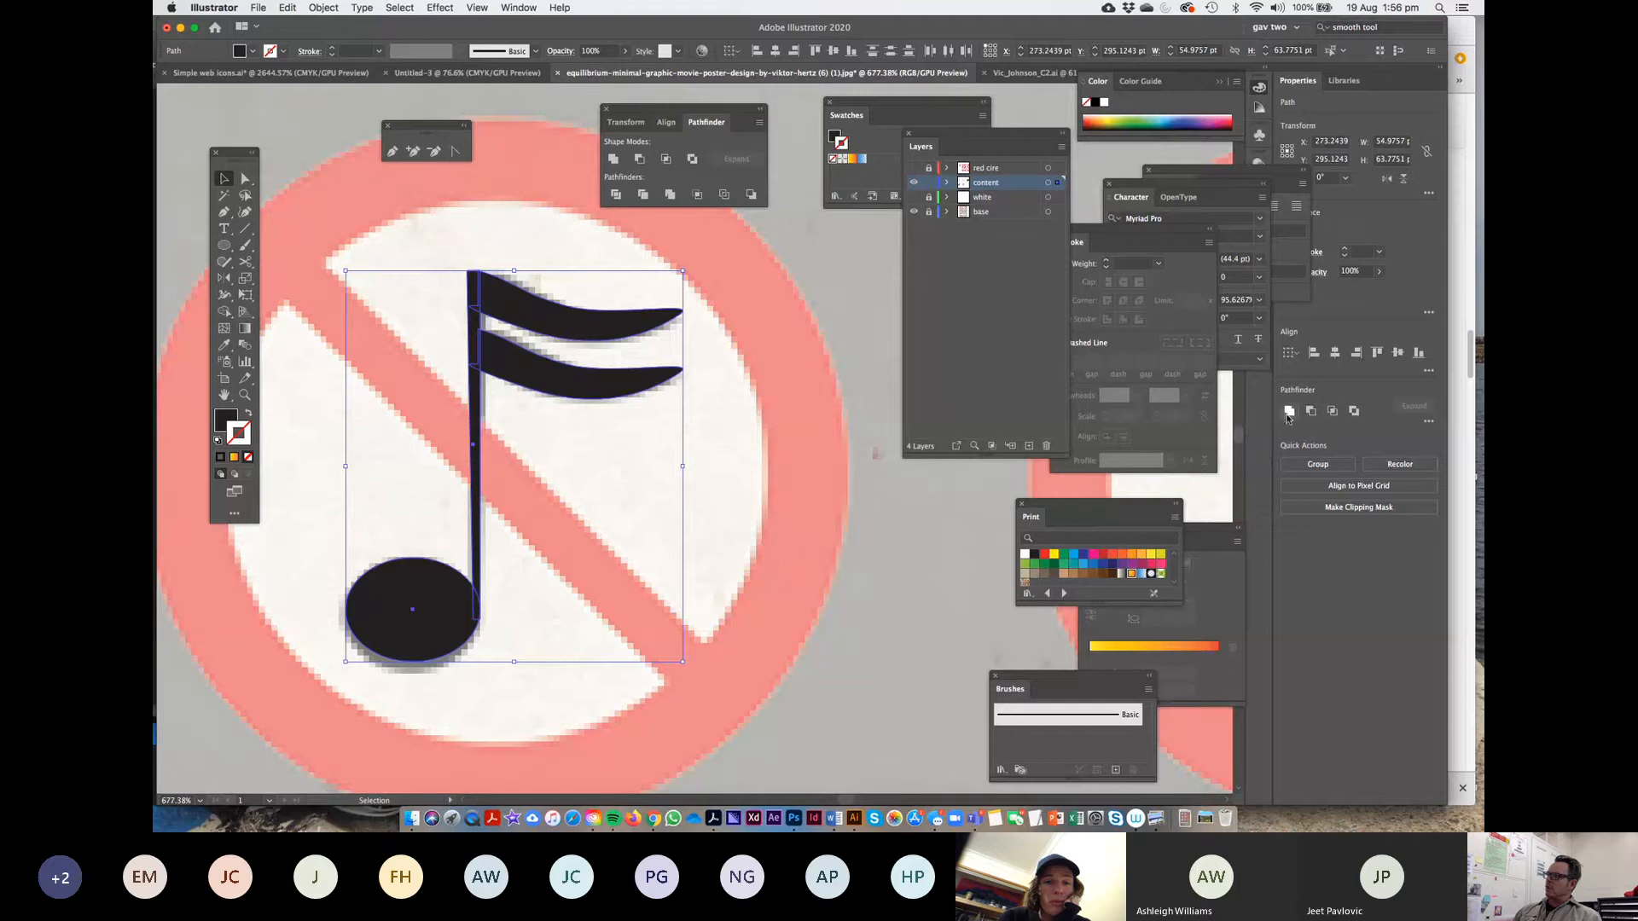
{"action": "left_click", "coordinate": [1288, 411]}
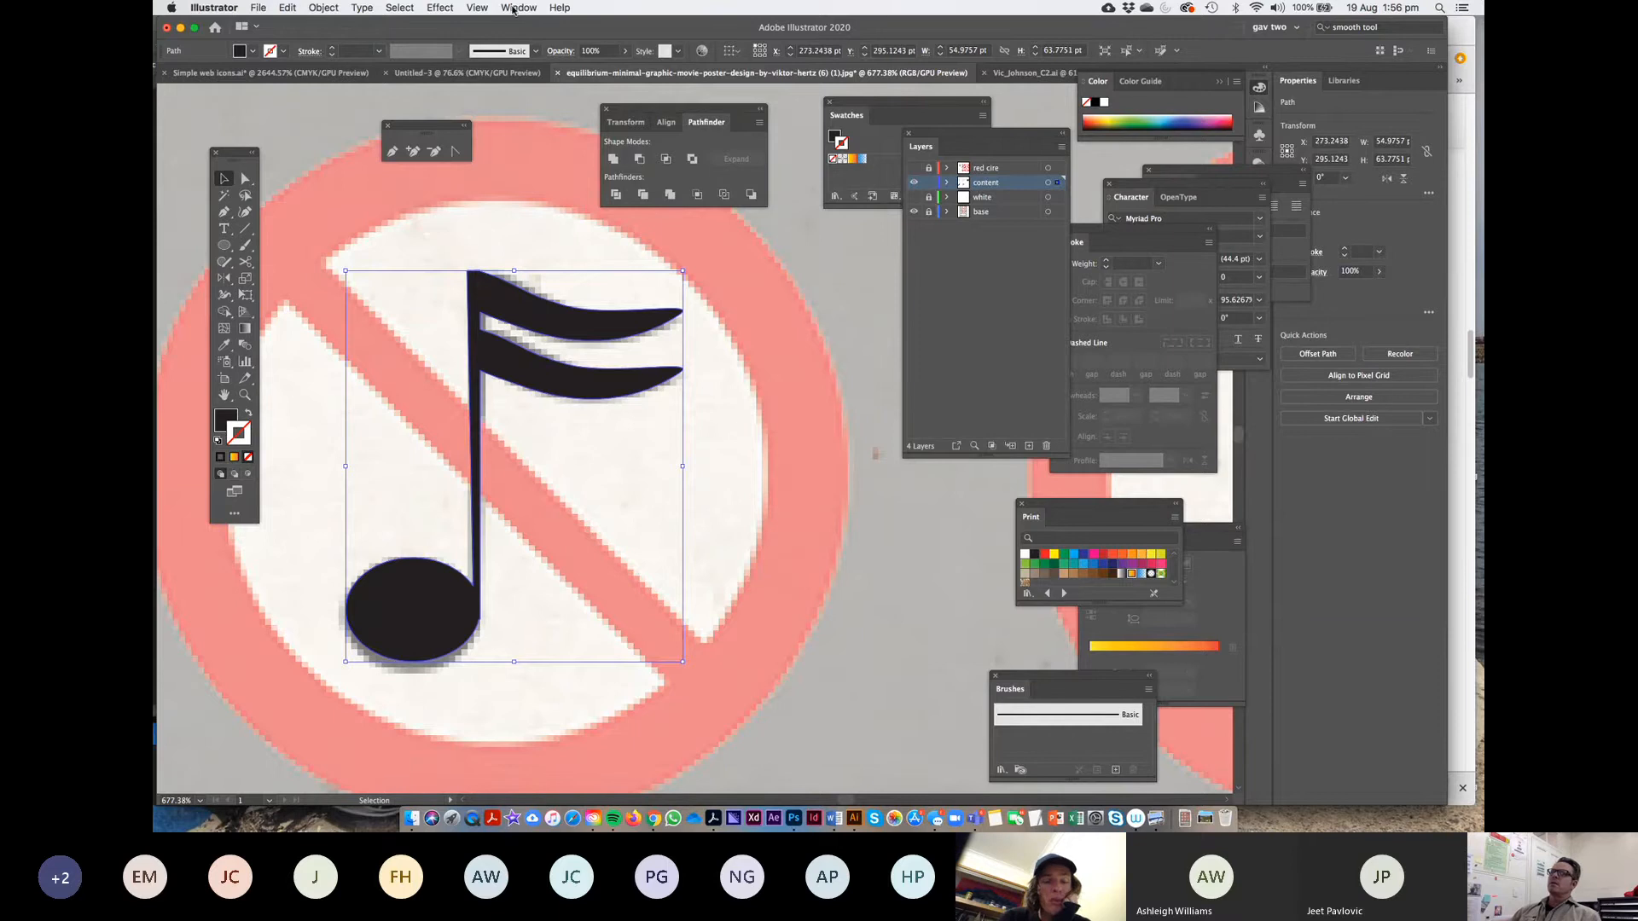
{"action": "left_click", "coordinate": [515, 8]}
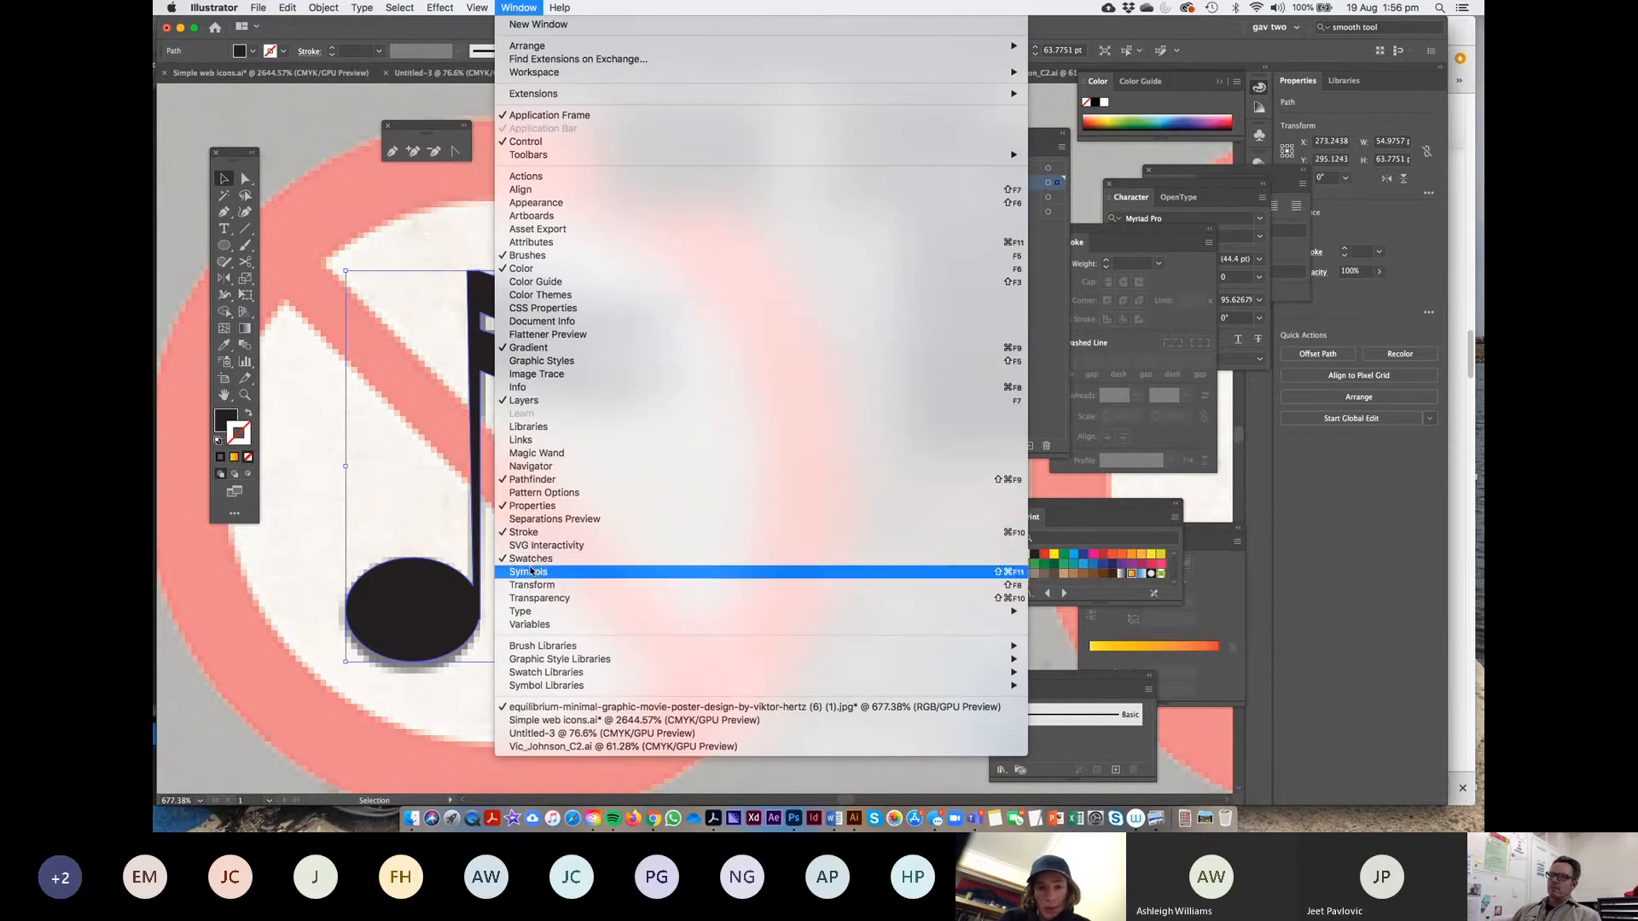
{"action": "left_click", "coordinate": [384, 248]}
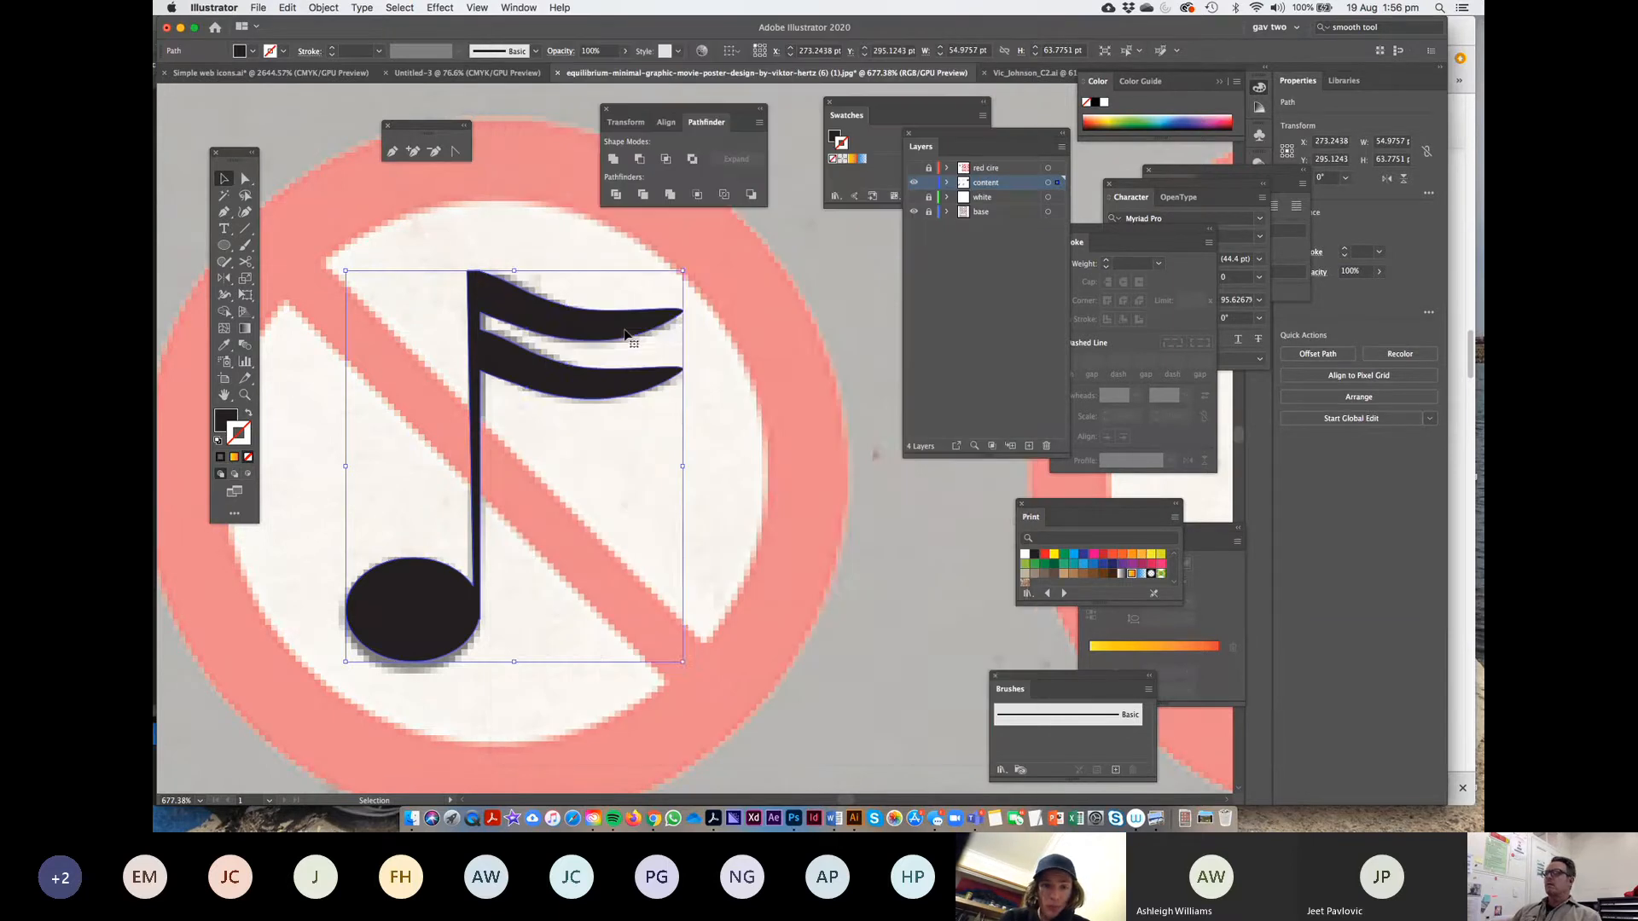
Draw a black square about 4 × 4 pt over the top-left perforation of the film strip
{"action": "scroll", "coordinate": [625, 335], "scroll_direction": "right", "scroll_amount": 15}
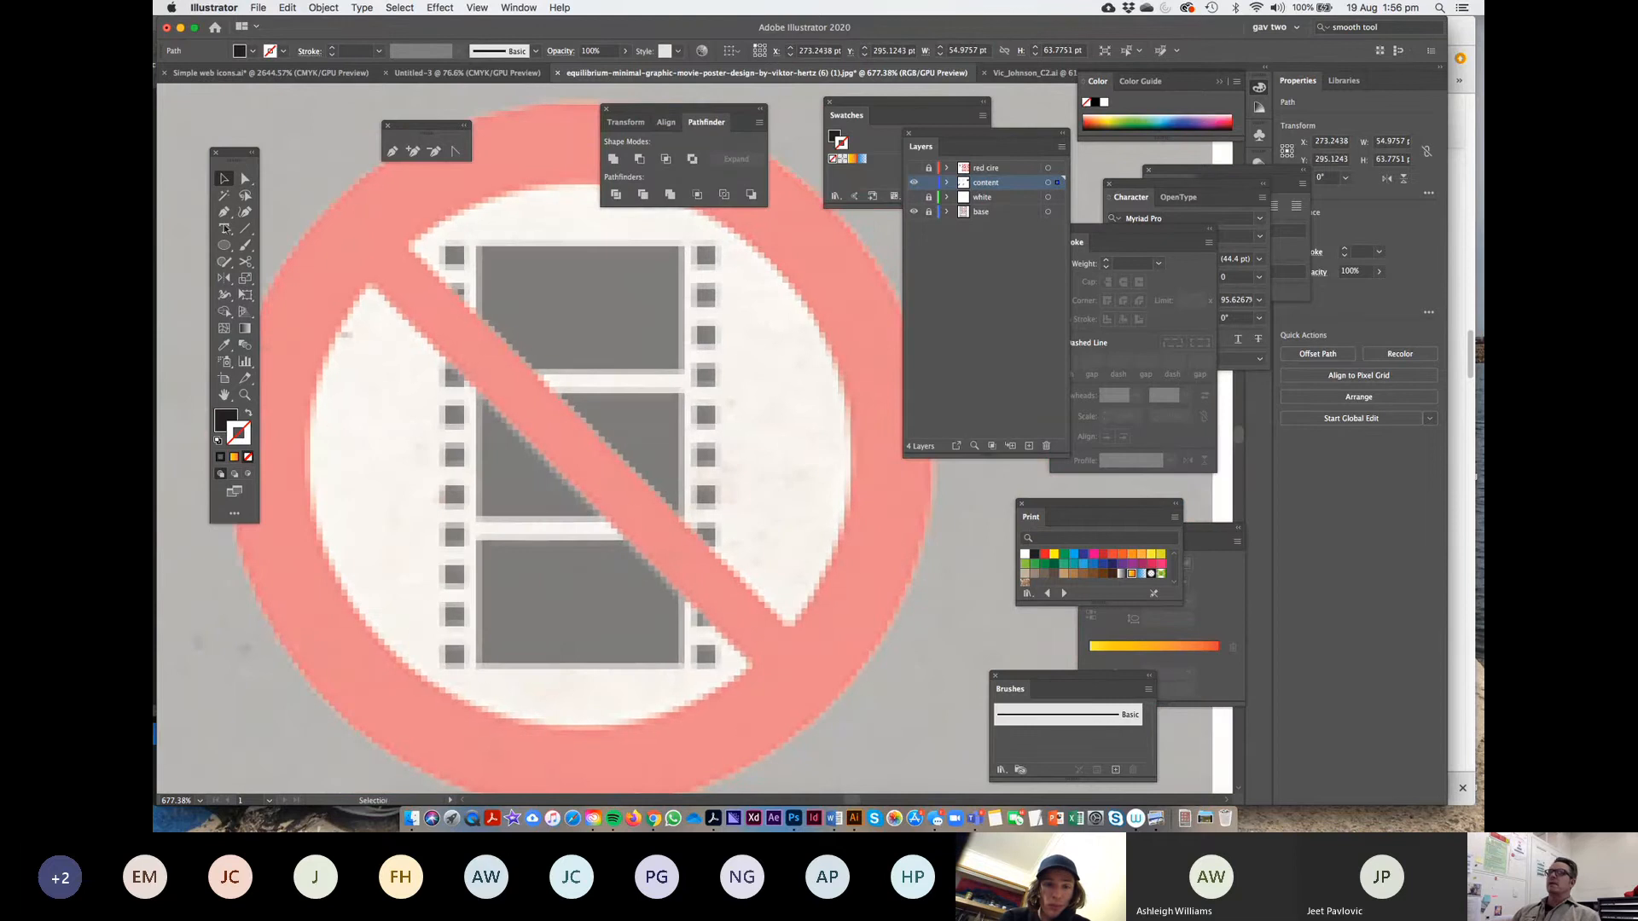
{"action": "left_click_drag", "start_coordinate": [232, 251], "coordinate": [275, 246]}
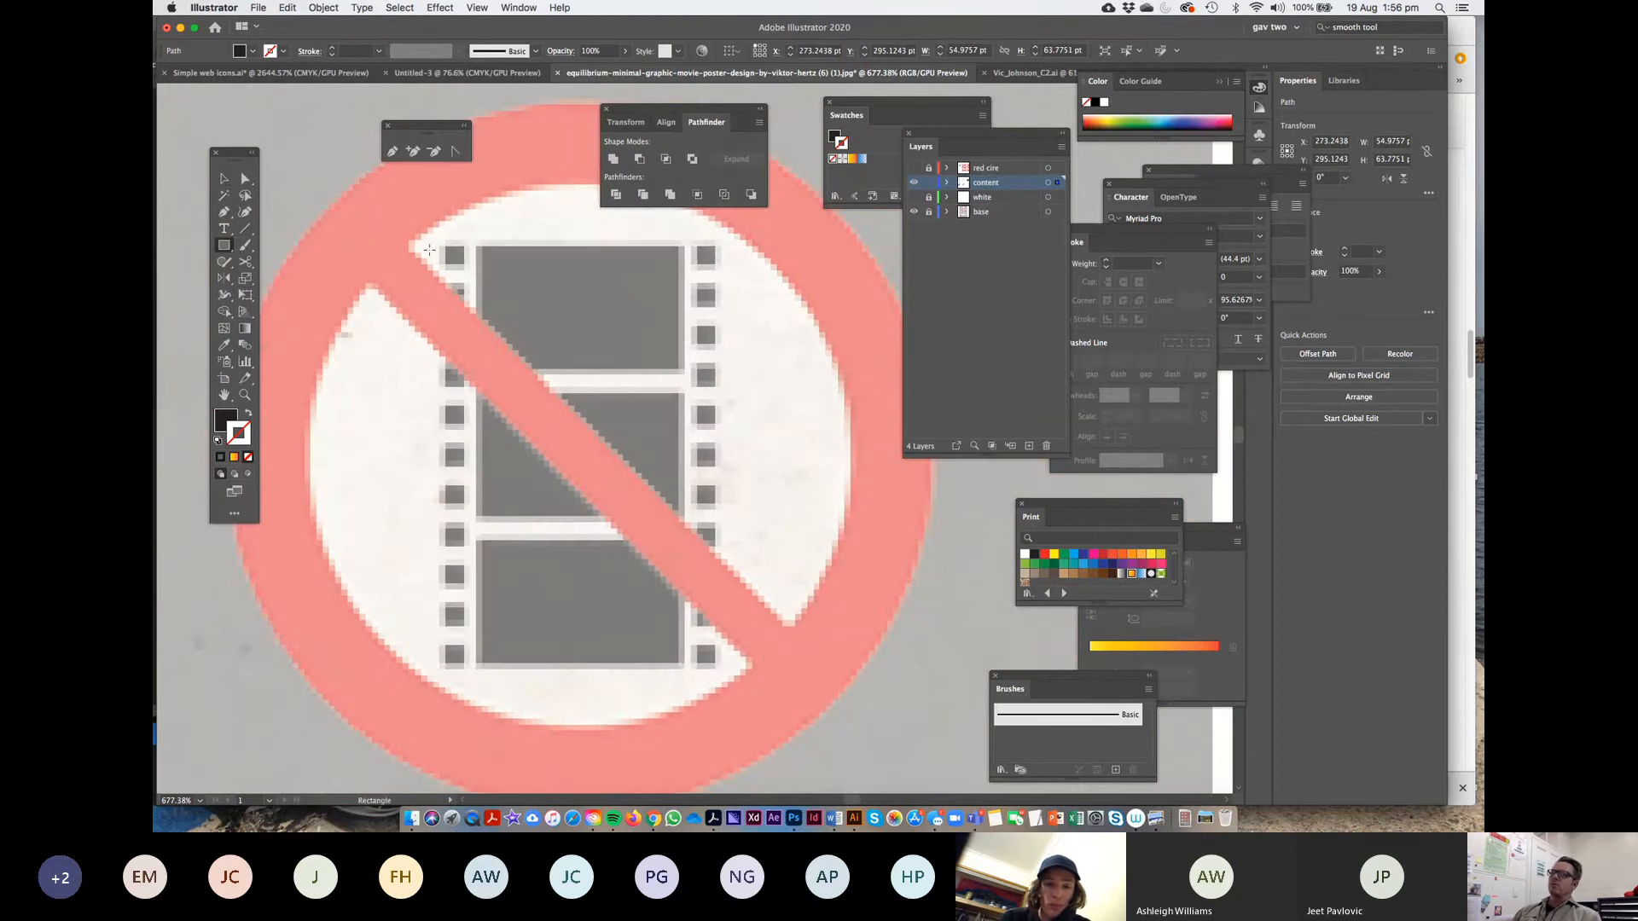
{"action": "left_click_drag", "start_coordinate": [441, 246], "coordinate": [467, 271]}
{"action": "left_click", "coordinate": [226, 180]}
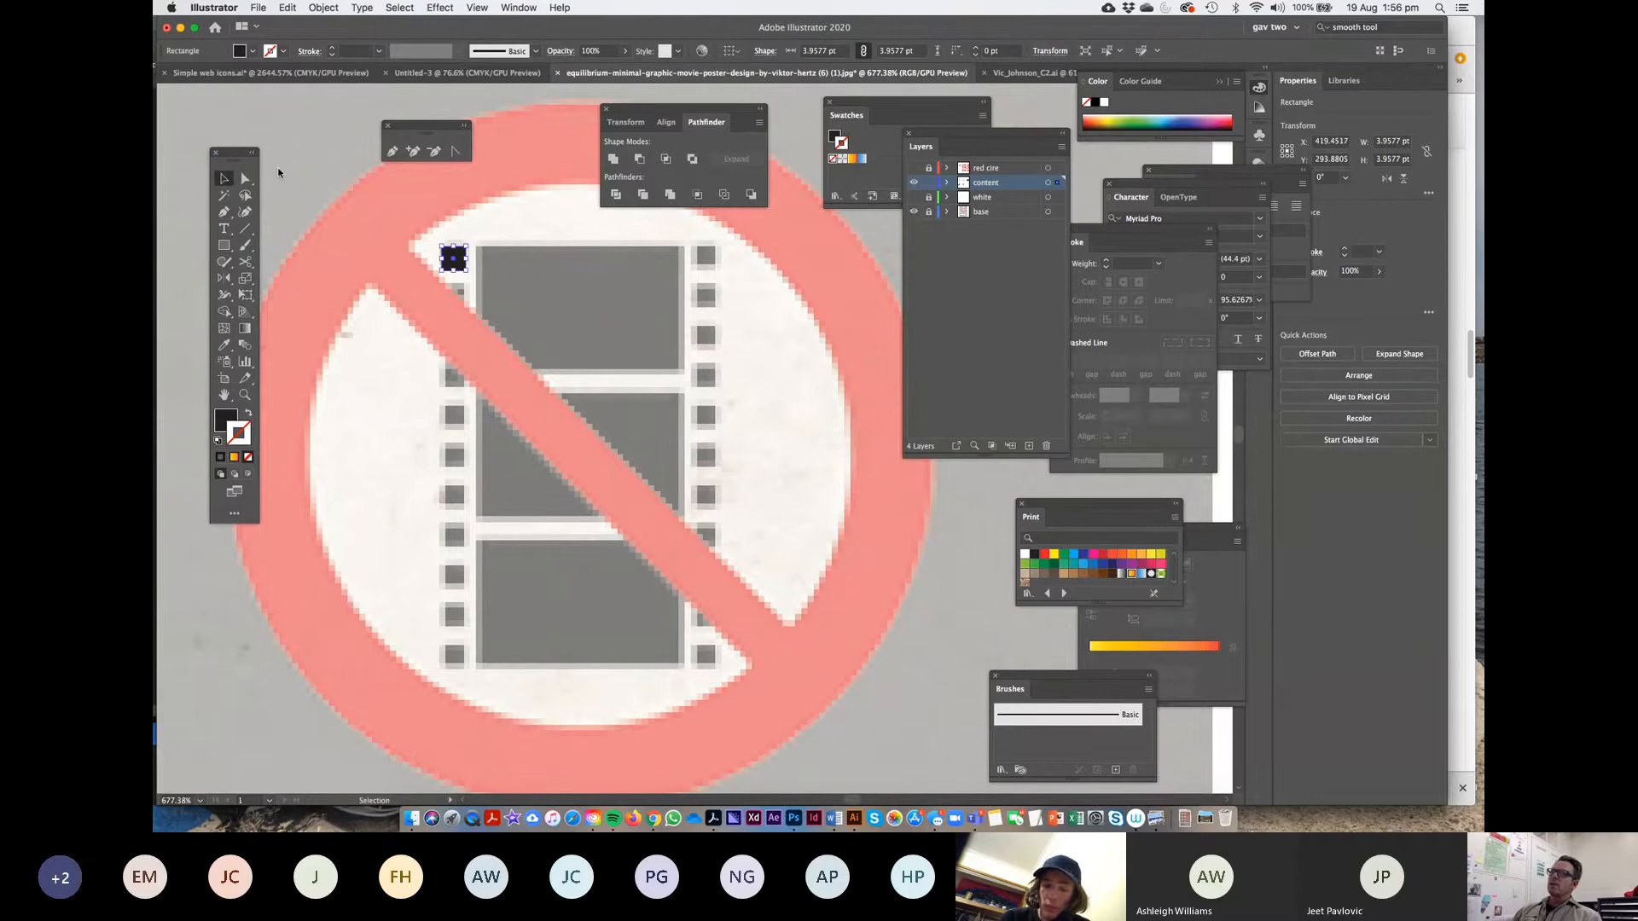
{"action": "left_click", "coordinate": [491, 203]}
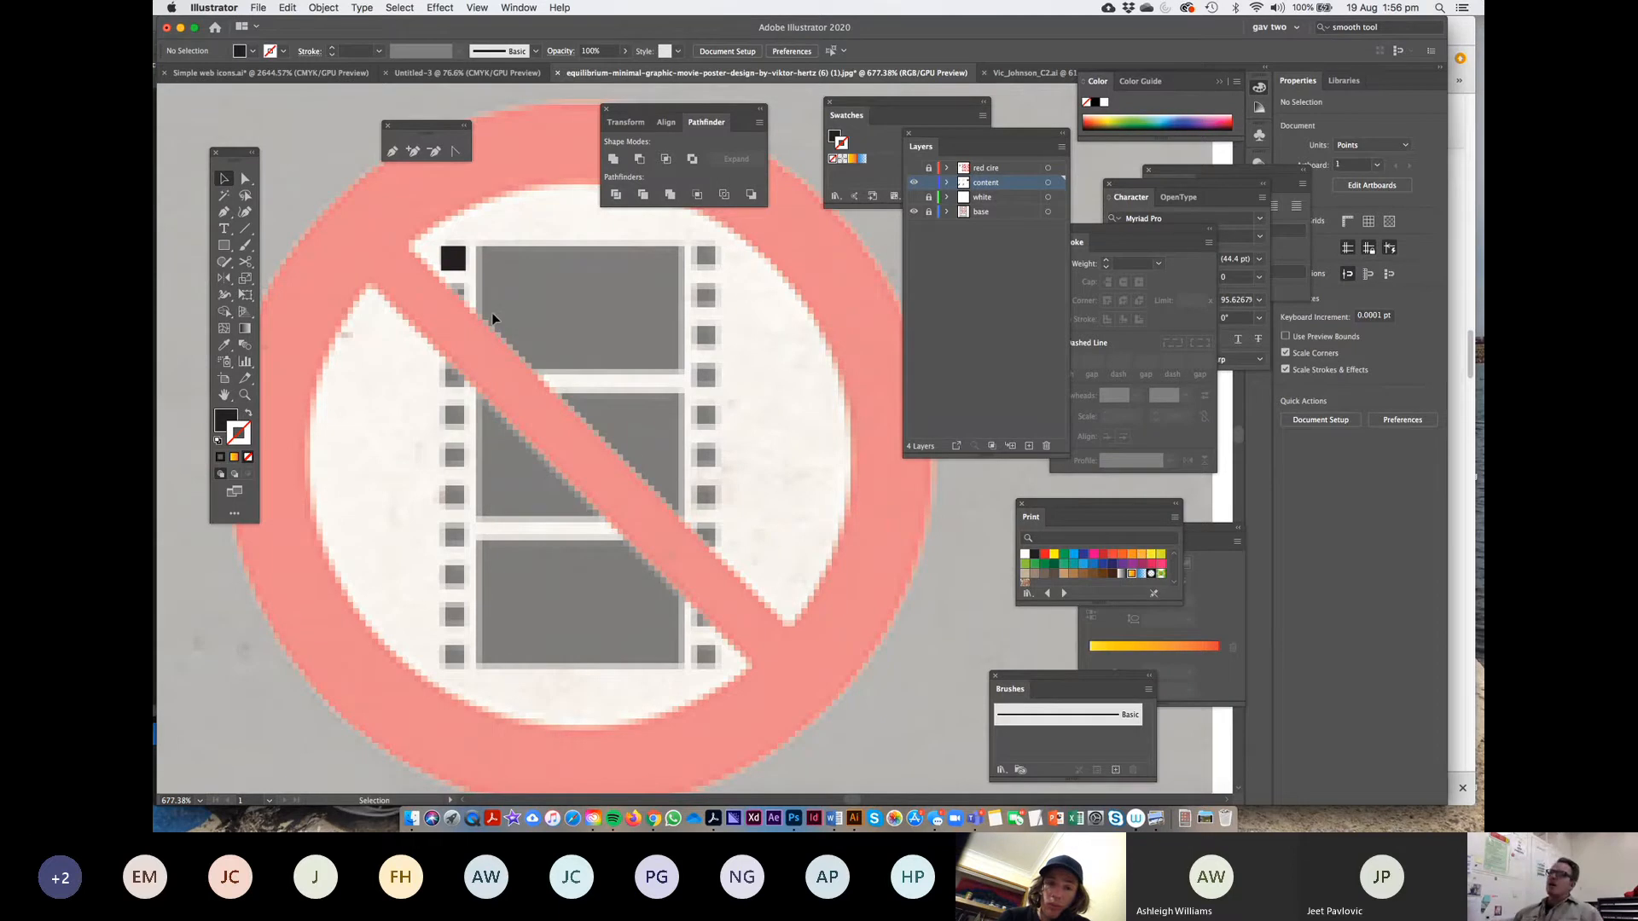
Duplicate the square twelve times at equal spacing down the film strip's left edge
{"action": "left_click_drag", "start_coordinate": [461, 270], "coordinate": [460, 300]}
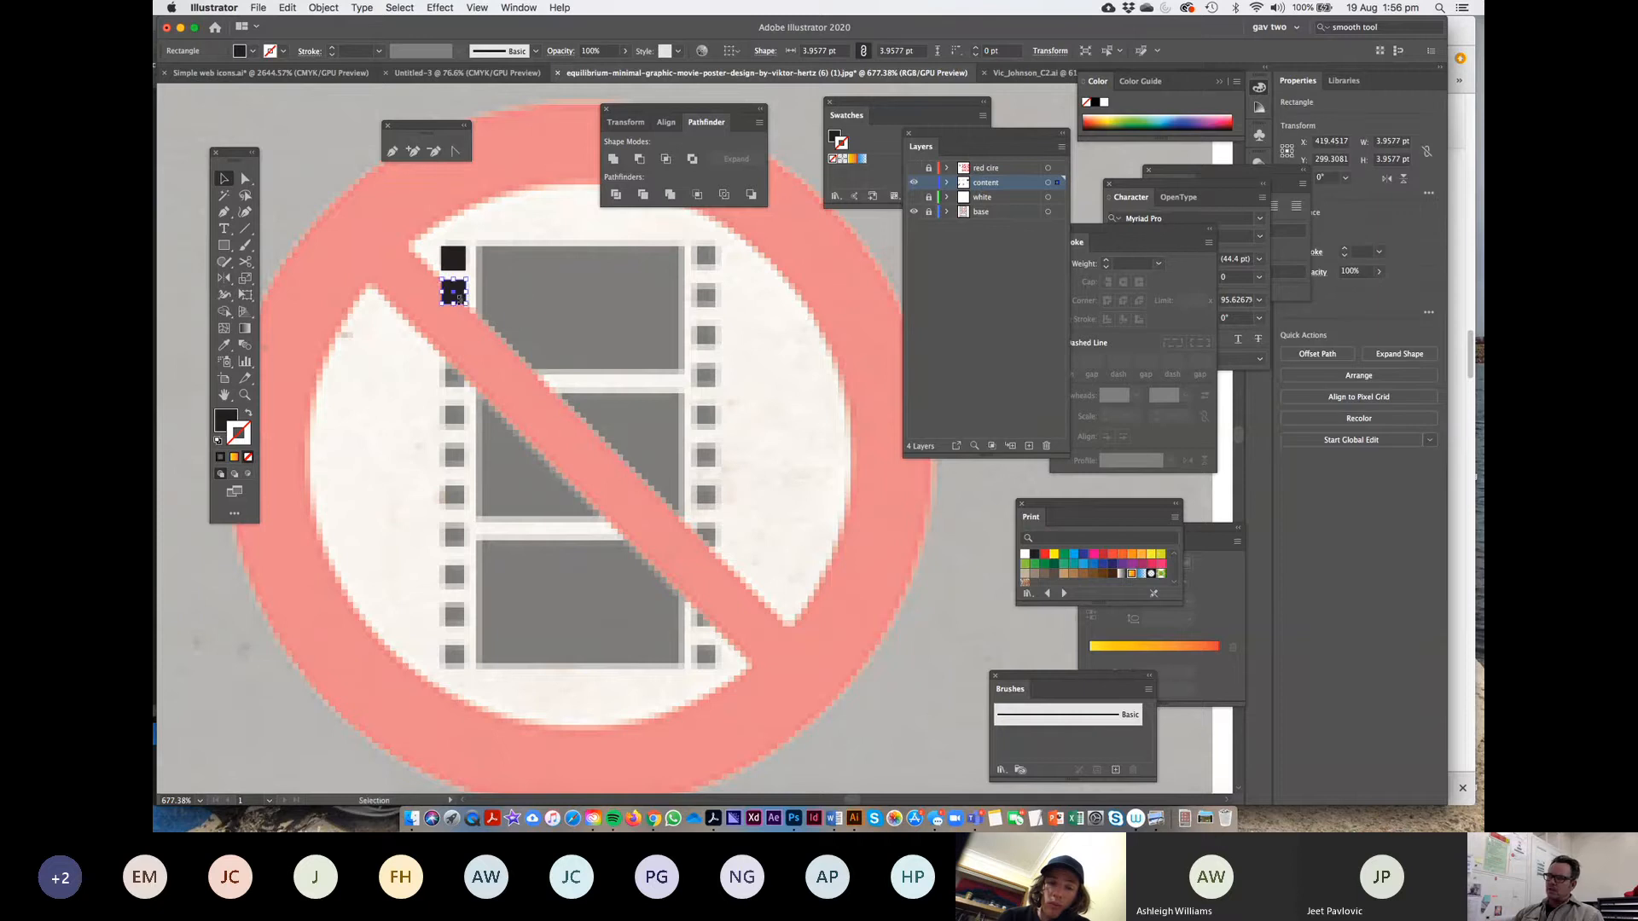
{"action": "key", "text": "super+d"}
{"action": "key", "text": "super+d"}
{"action": "key", "text": "super+d"}
{"action": "key", "text": "super+d"}
{"action": "key", "text": "super+d"}
{"action": "key", "text": "super+d"}
{"action": "key", "text": "super+d"}
{"action": "key", "text": "super+d"}
{"action": "key", "text": "super+d"}
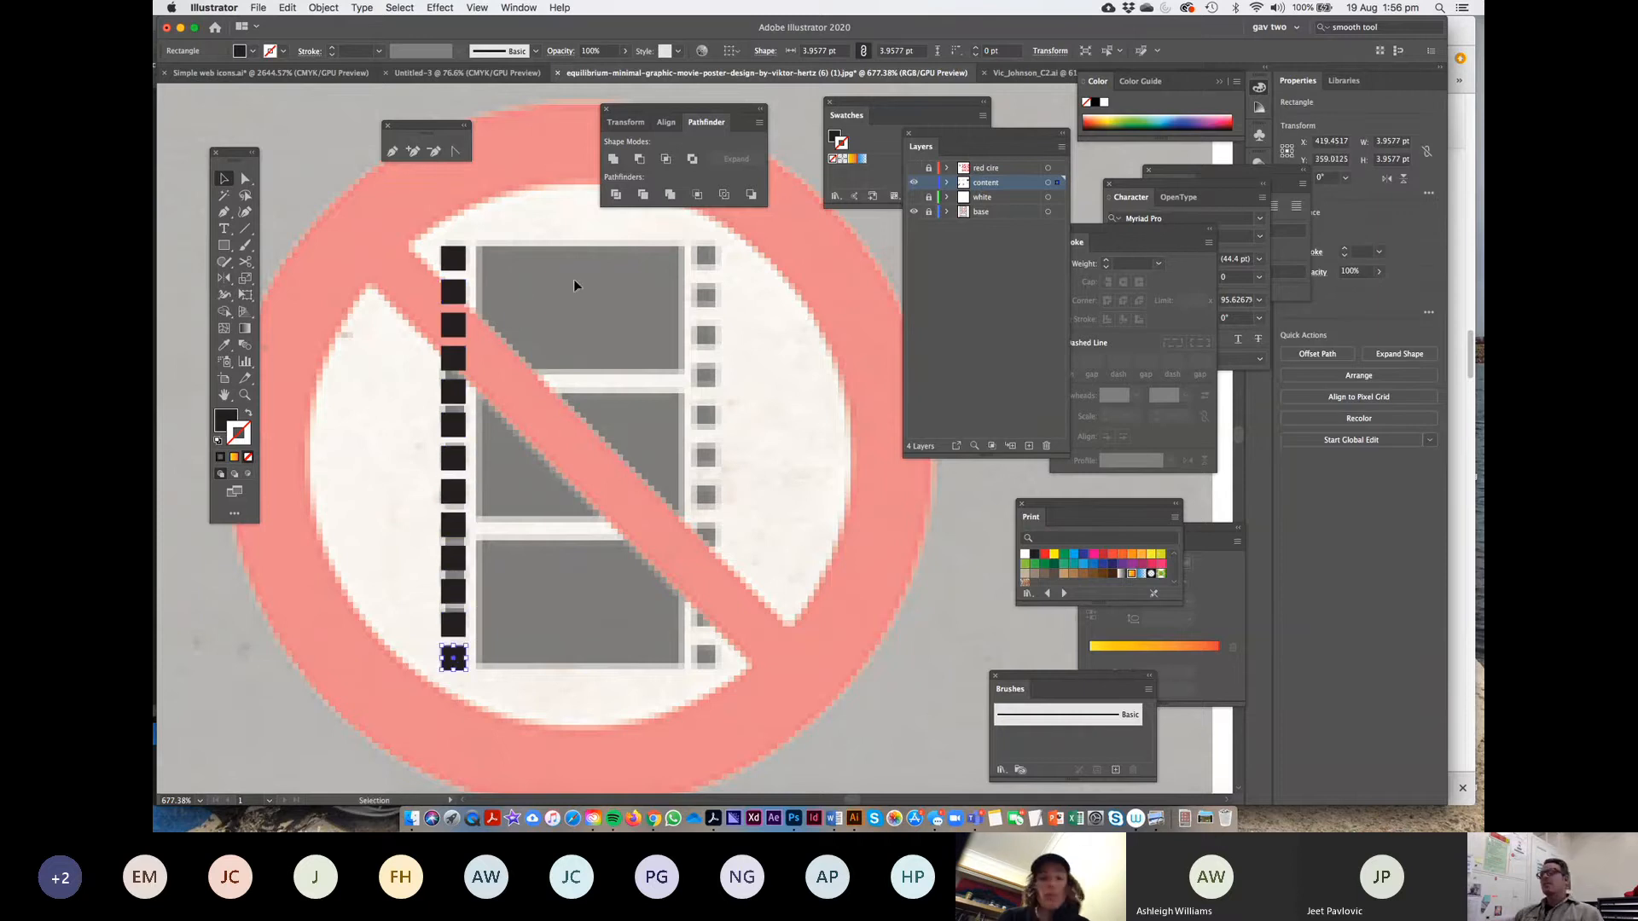
Duplicate the whole column of squares onto the film strip's right edge
{"action": "left_click_drag", "start_coordinate": [404, 240], "coordinate": [459, 709]}
{"action": "left_click_drag", "start_coordinate": [452, 631], "coordinate": [704, 618]}
{"action": "left_click", "coordinate": [800, 534]}
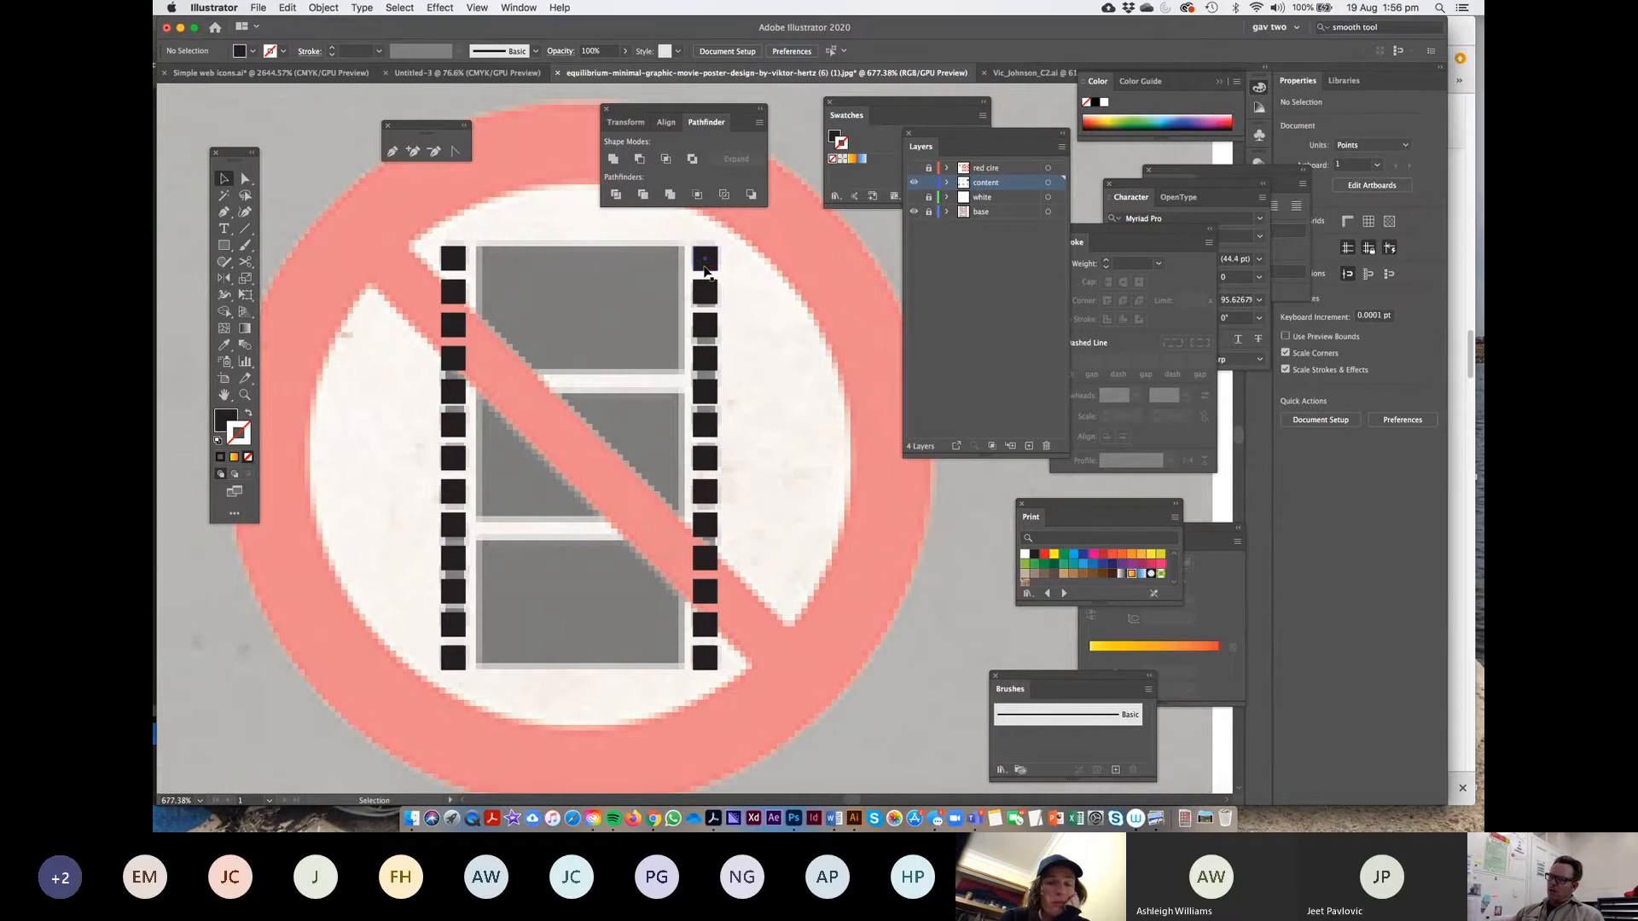
Cover the film strip's top frame with a black rectangle about 33 × 20 pt and duplicate it over the two lower frames
{"action": "mouse_move", "coordinate": [704, 260]}
{"action": "left_mouse_down"}
{"action": "mouse_move", "coordinate": [490, 262]}
{"action": "mouse_move", "coordinate": [503, 218]}
{"action": "mouse_move", "coordinate": [492, 239]}
{"action": "mouse_move", "coordinate": [522, 296]}
{"action": "mouse_move", "coordinate": [679, 373]}
{"action": "left_mouse_up"}
{"action": "left_click_drag", "start_coordinate": [605, 285], "coordinate": [608, 422]}
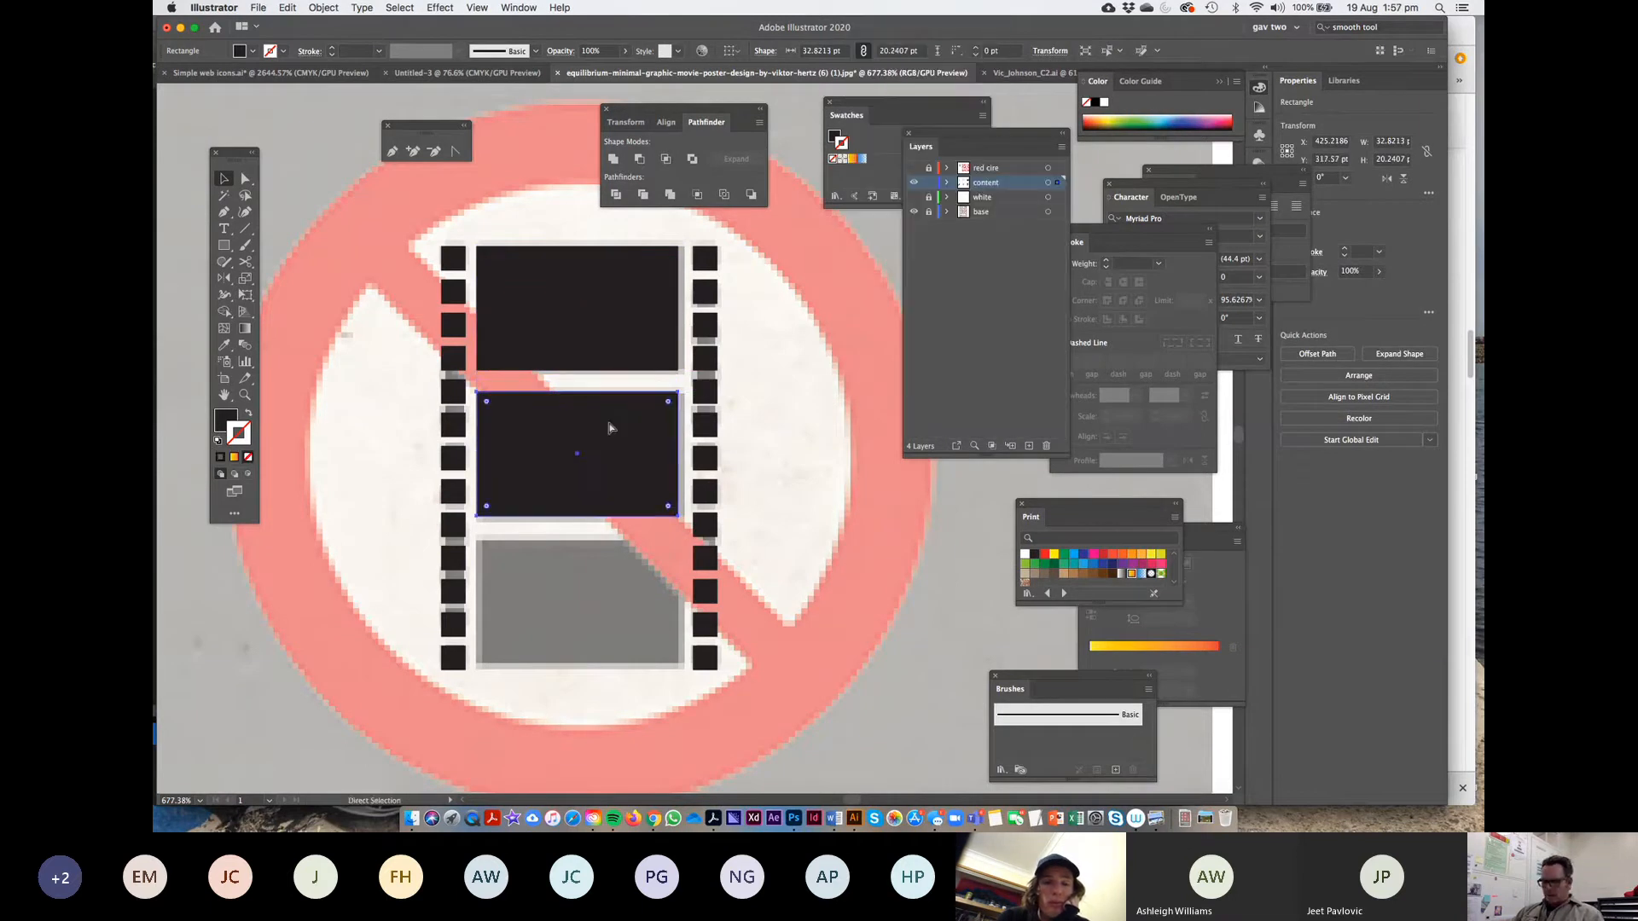
{"action": "key", "text": "super+d"}
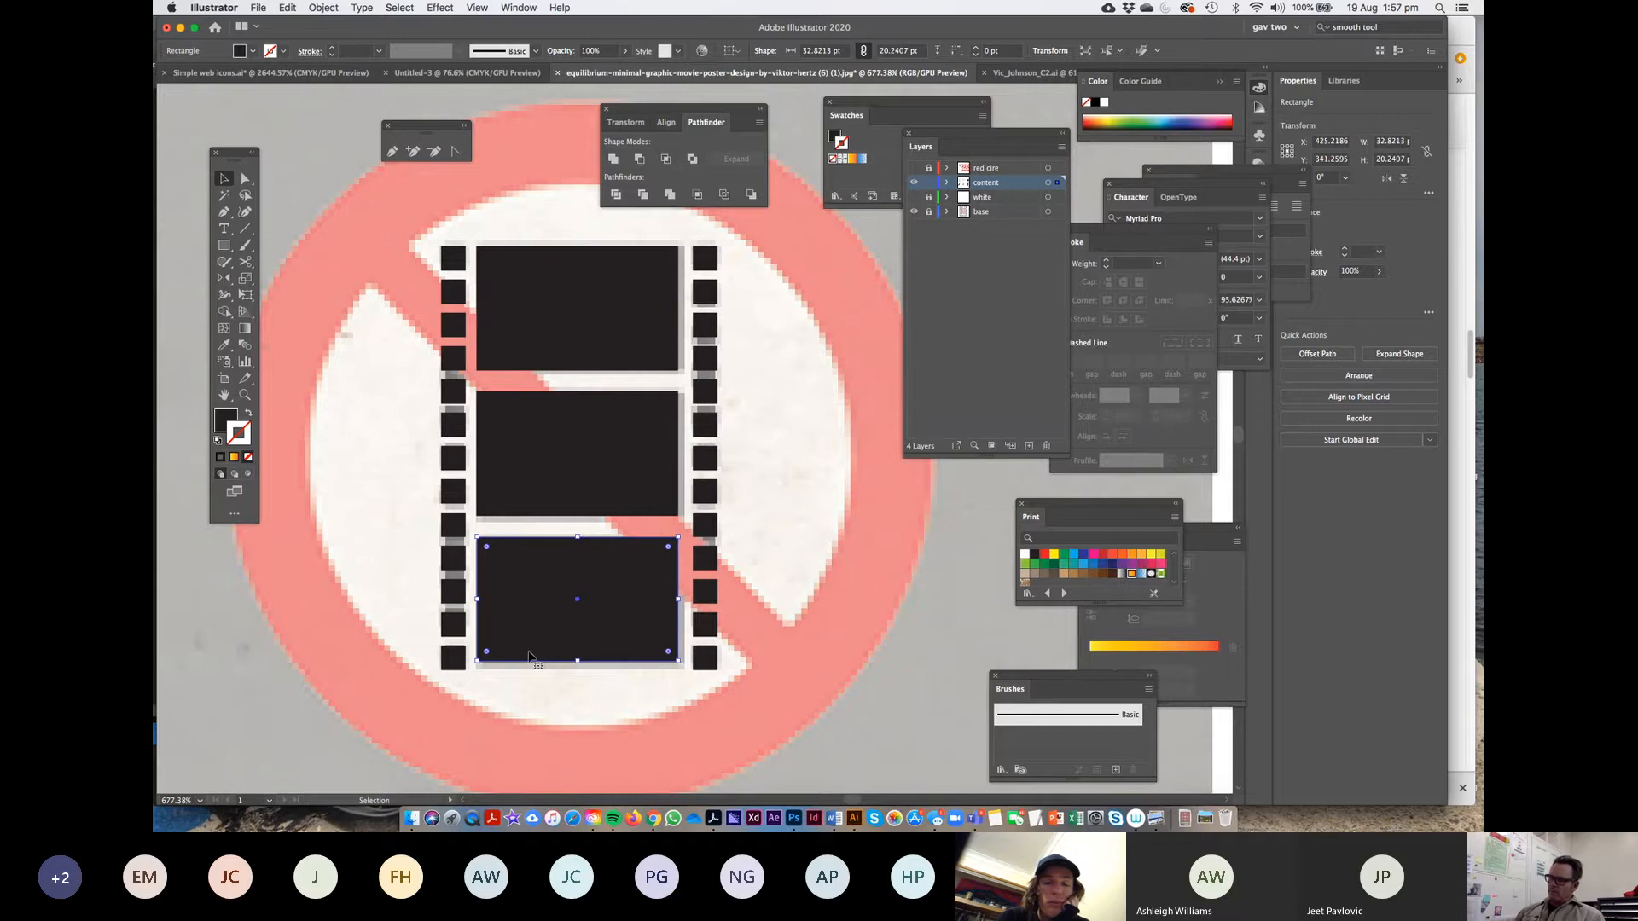
Move the bottom frame level with the lowest perforations and distribute the three frames evenly in the vertical direction
{"action": "left_click_drag", "start_coordinate": [585, 619], "coordinate": [585, 628]}
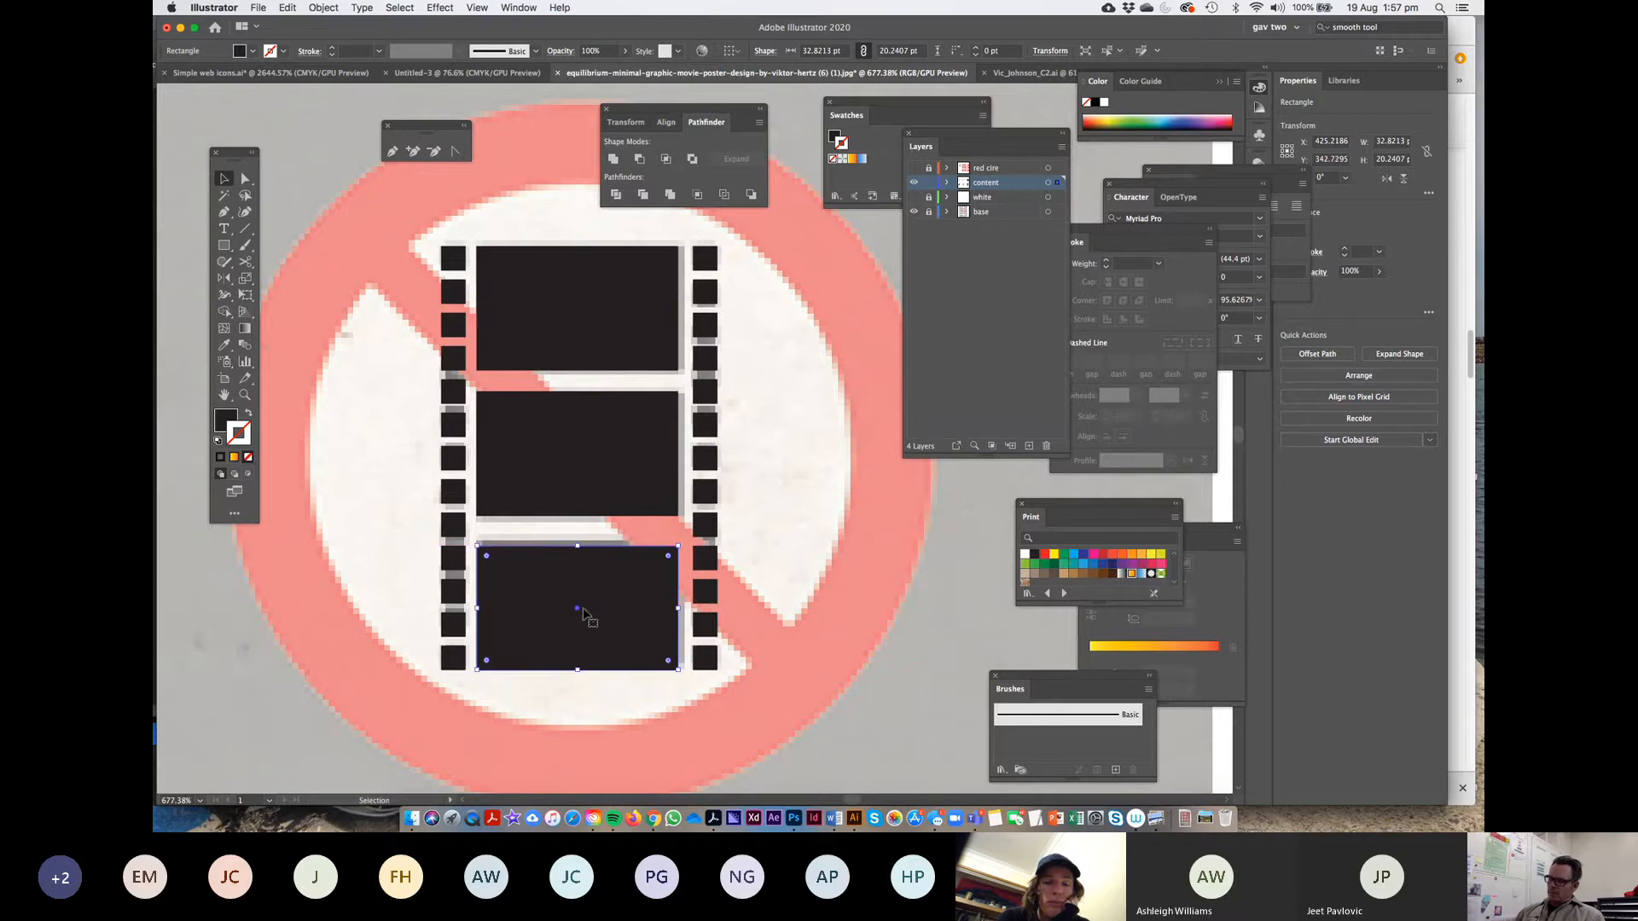
{"action": "left_click", "coordinate": [598, 358]}
{"action": "left_click", "coordinate": [589, 437], "text": "shift"}
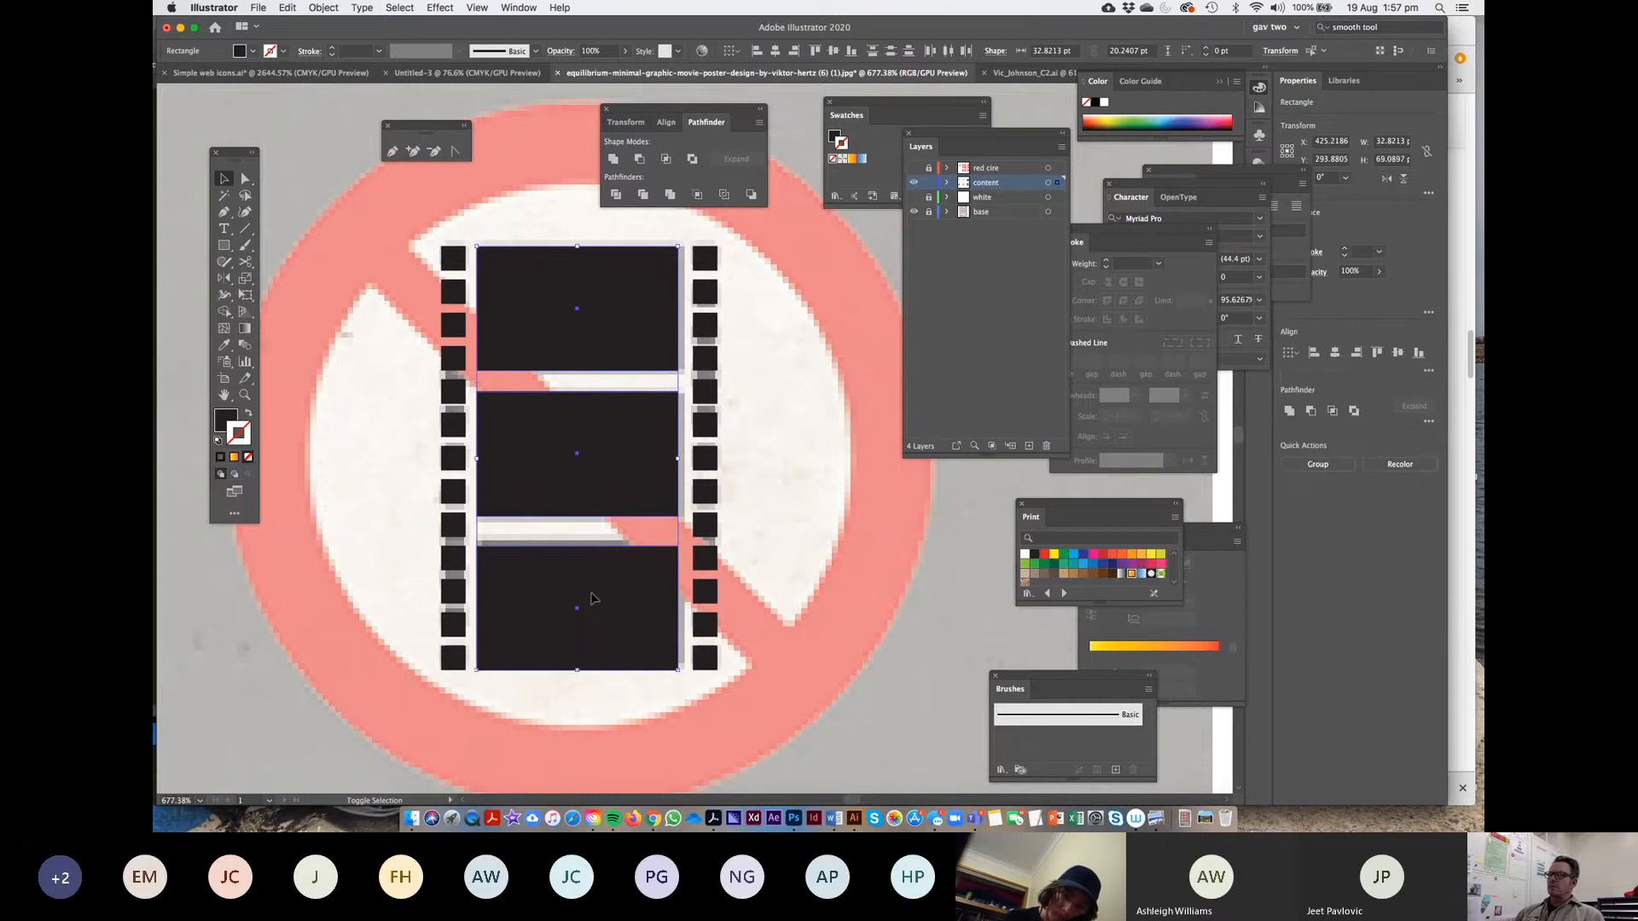
{"action": "left_click", "coordinate": [892, 51]}
{"action": "left_click", "coordinate": [781, 311]}
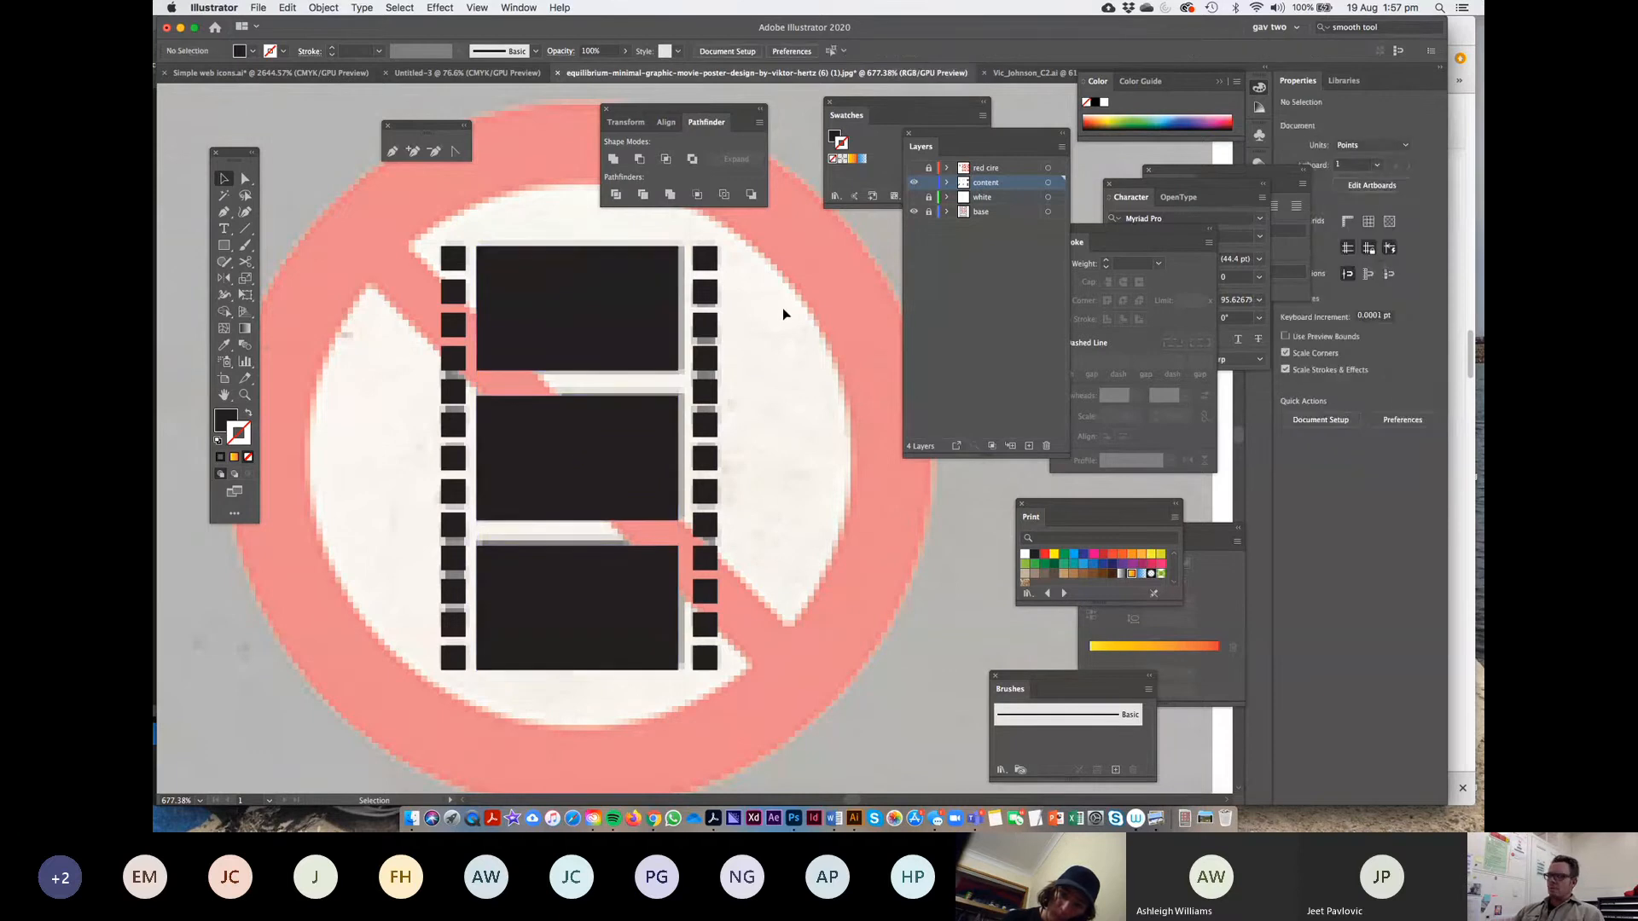
Trace the curved base of the book's left page with the Pen tool as a closed black shape
{"action": "key", "text": "super+minus"}
{"action": "key", "text": "super+minus"}
{"action": "key", "text": "super+minus"}
{"action": "key", "text": "super+minus"}
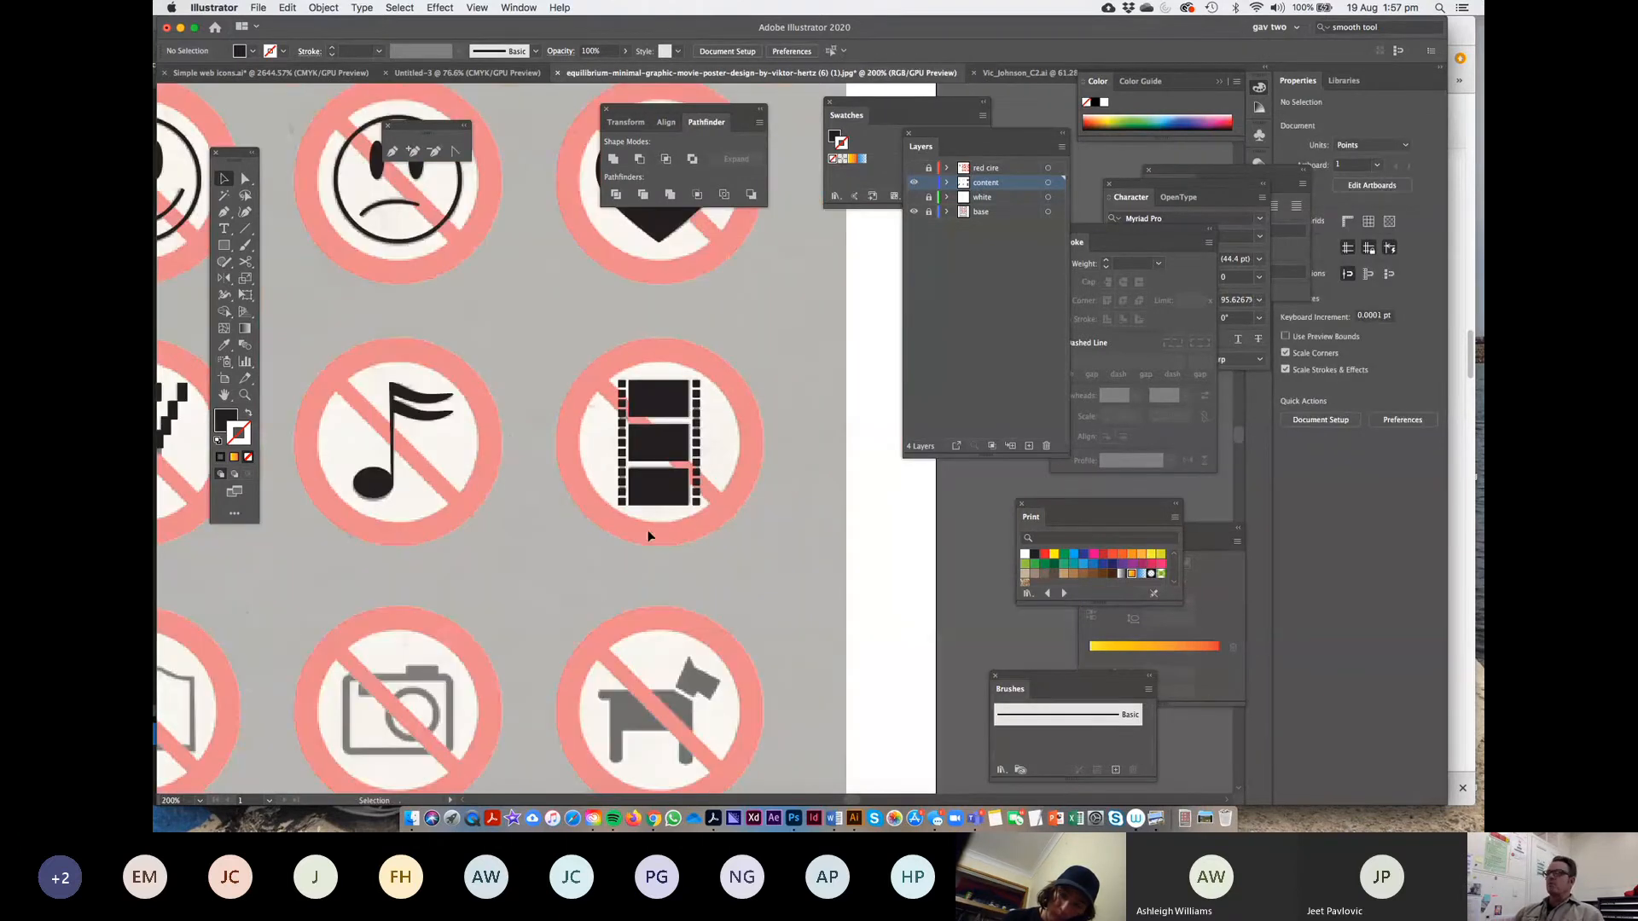
{"action": "left_click_drag", "start_coordinate": [202, 631], "coordinate": [552, 413]}
{"action": "left_click_drag", "start_coordinate": [370, 430], "coordinate": [665, 538]}
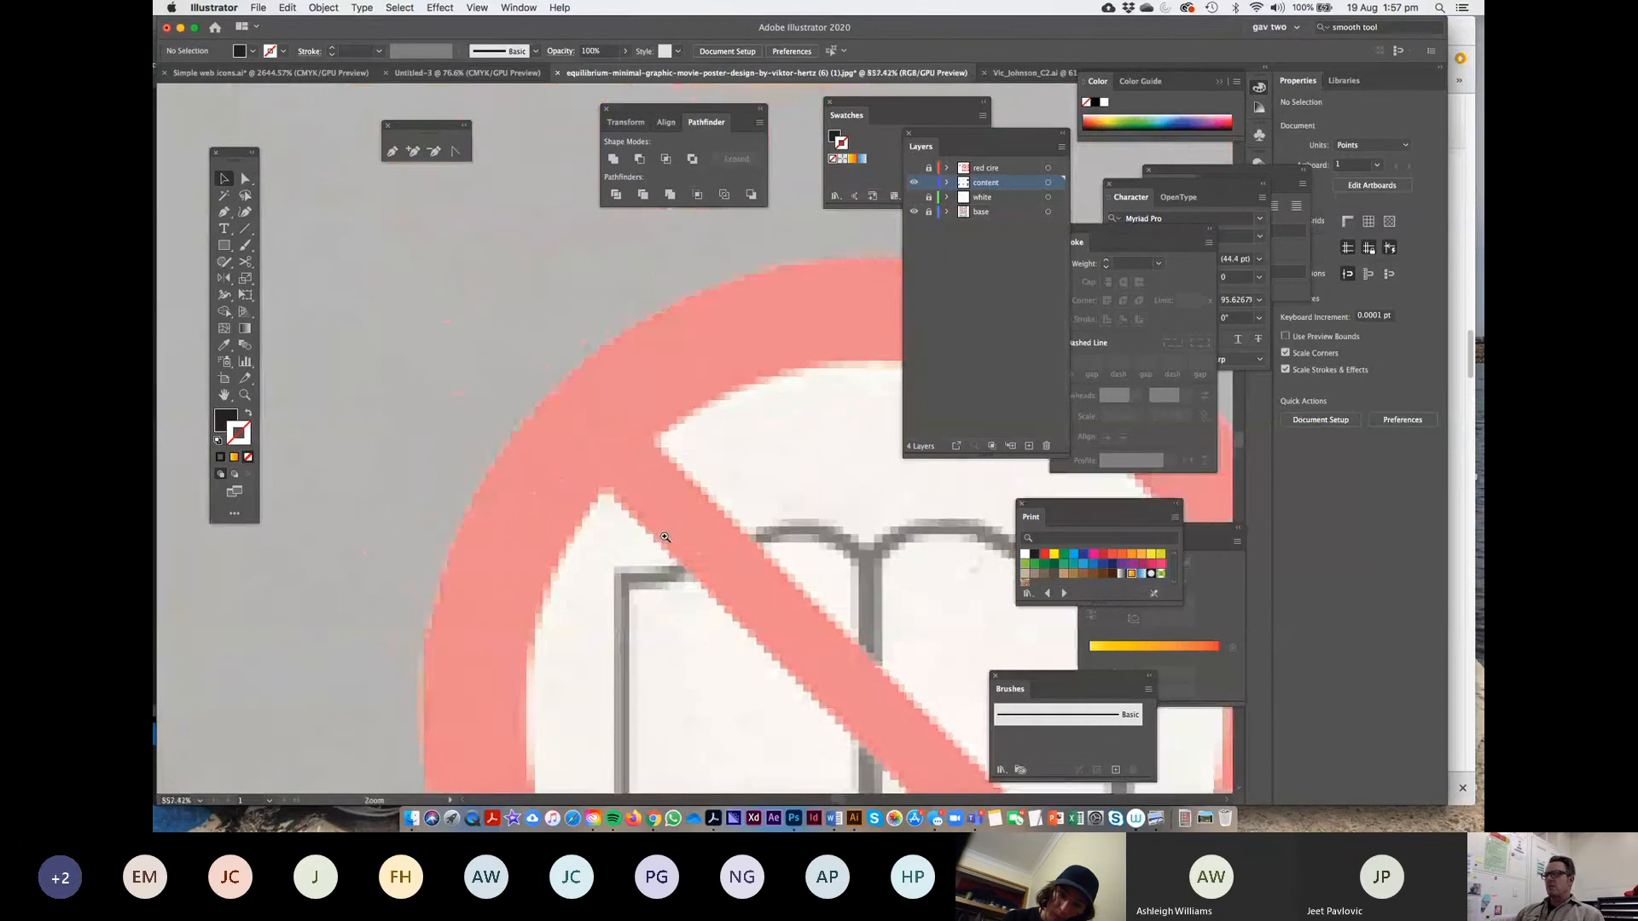
{"action": "left_click_drag", "start_coordinate": [772, 561], "coordinate": [465, 342]}
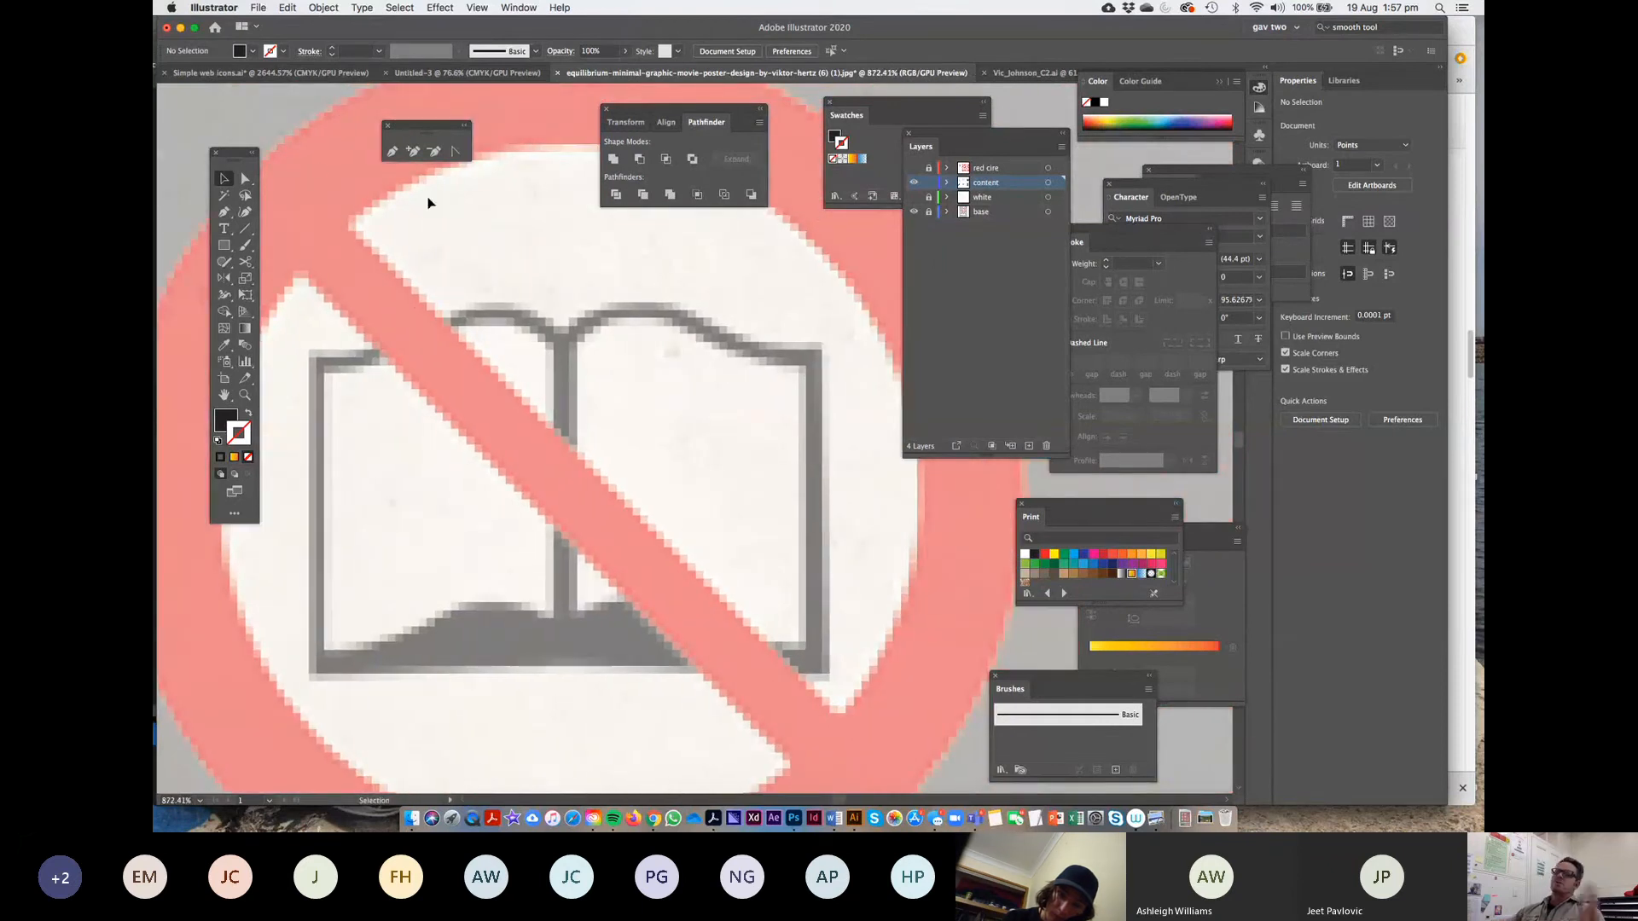
{"action": "left_click", "coordinate": [225, 212]}
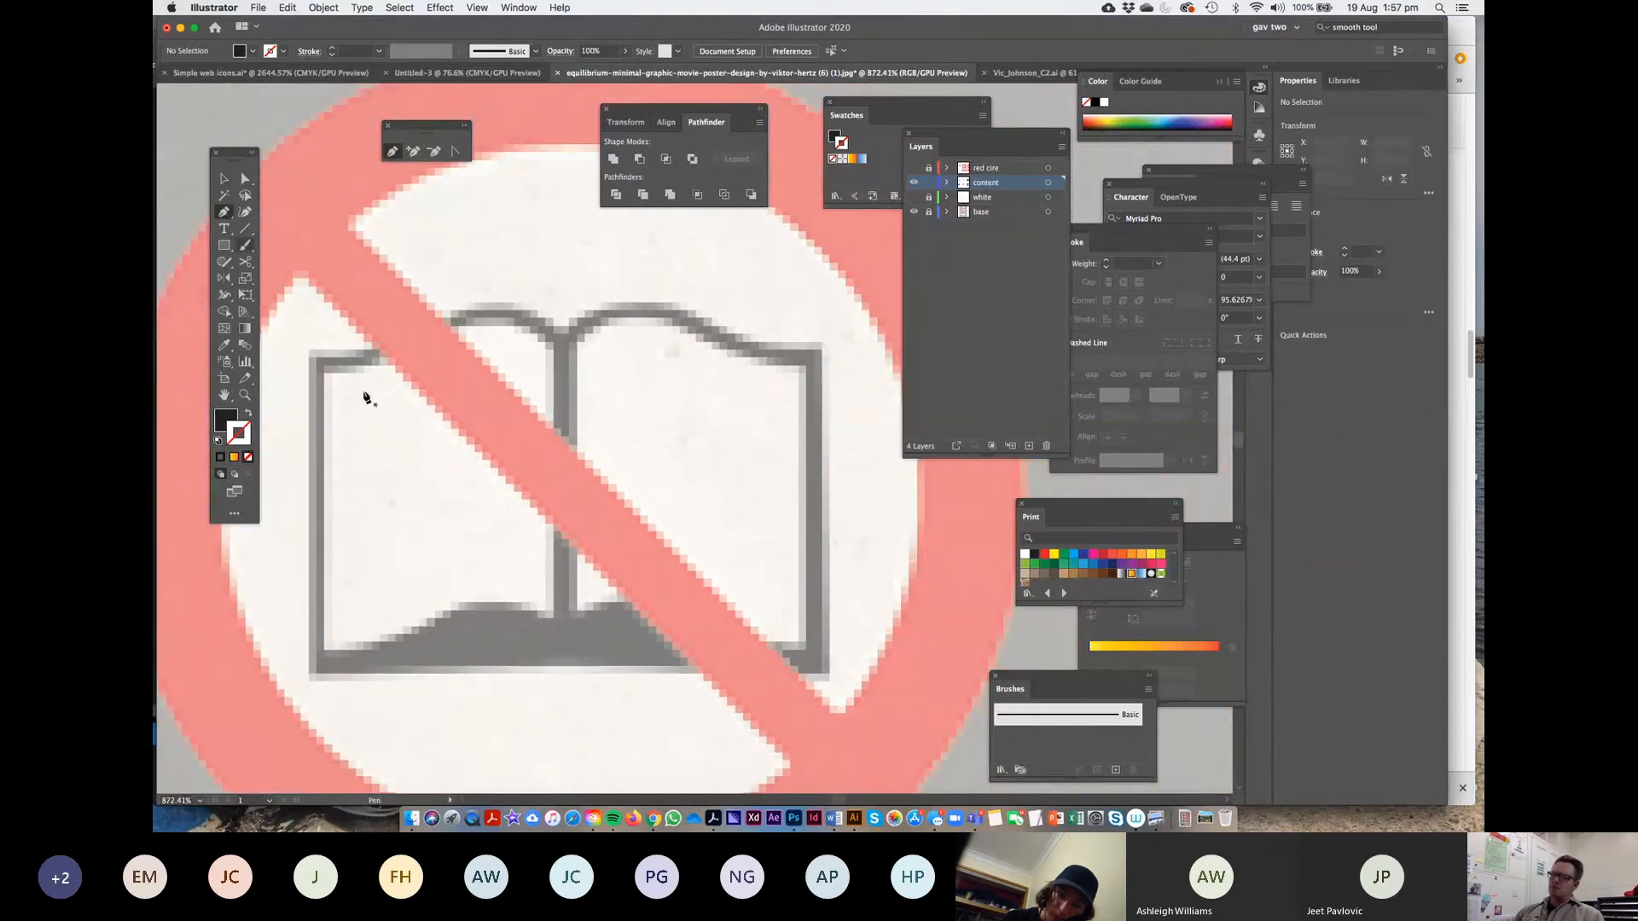
{"action": "left_click", "coordinate": [568, 625]}
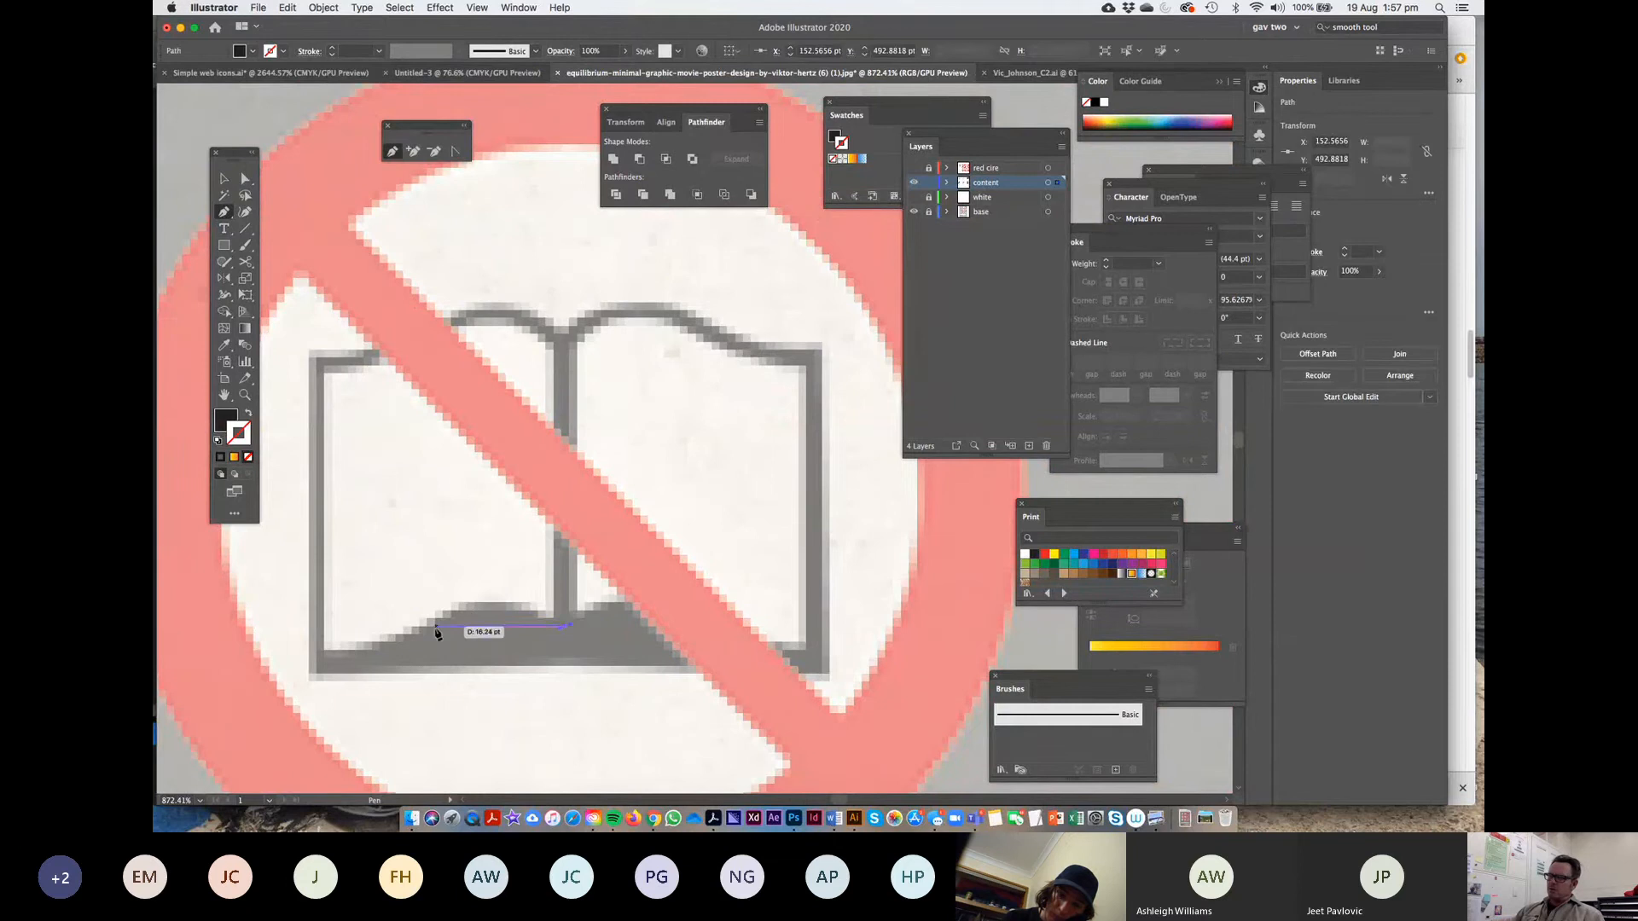
{"action": "left_click_drag", "start_coordinate": [376, 655], "coordinate": [354, 670]}
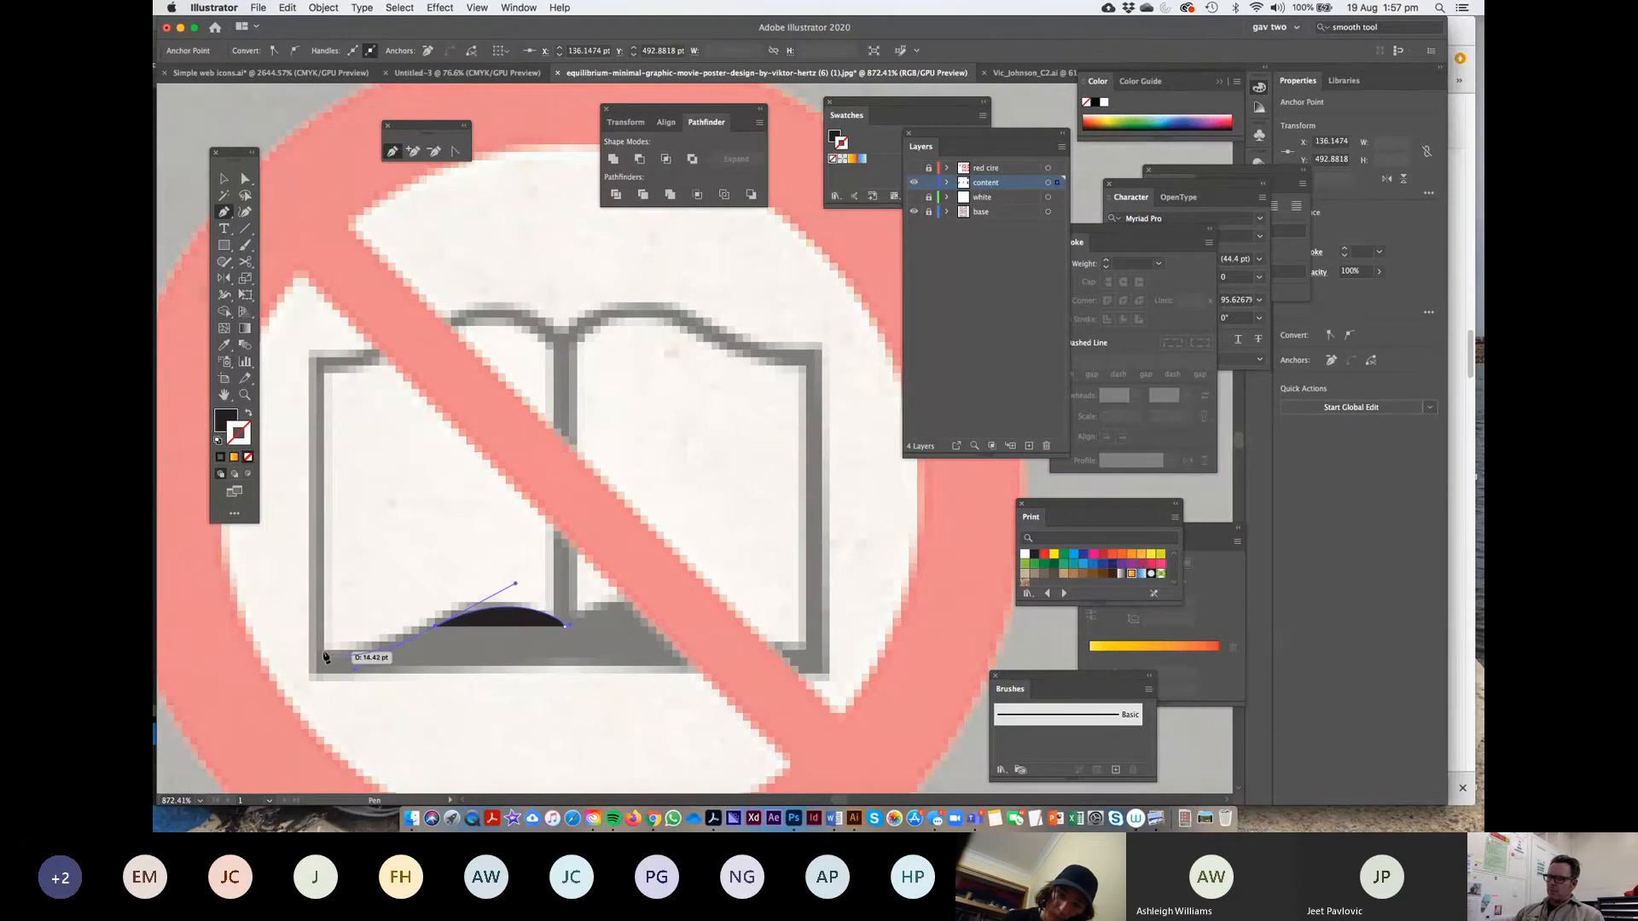
{"action": "left_click", "coordinate": [314, 674]}
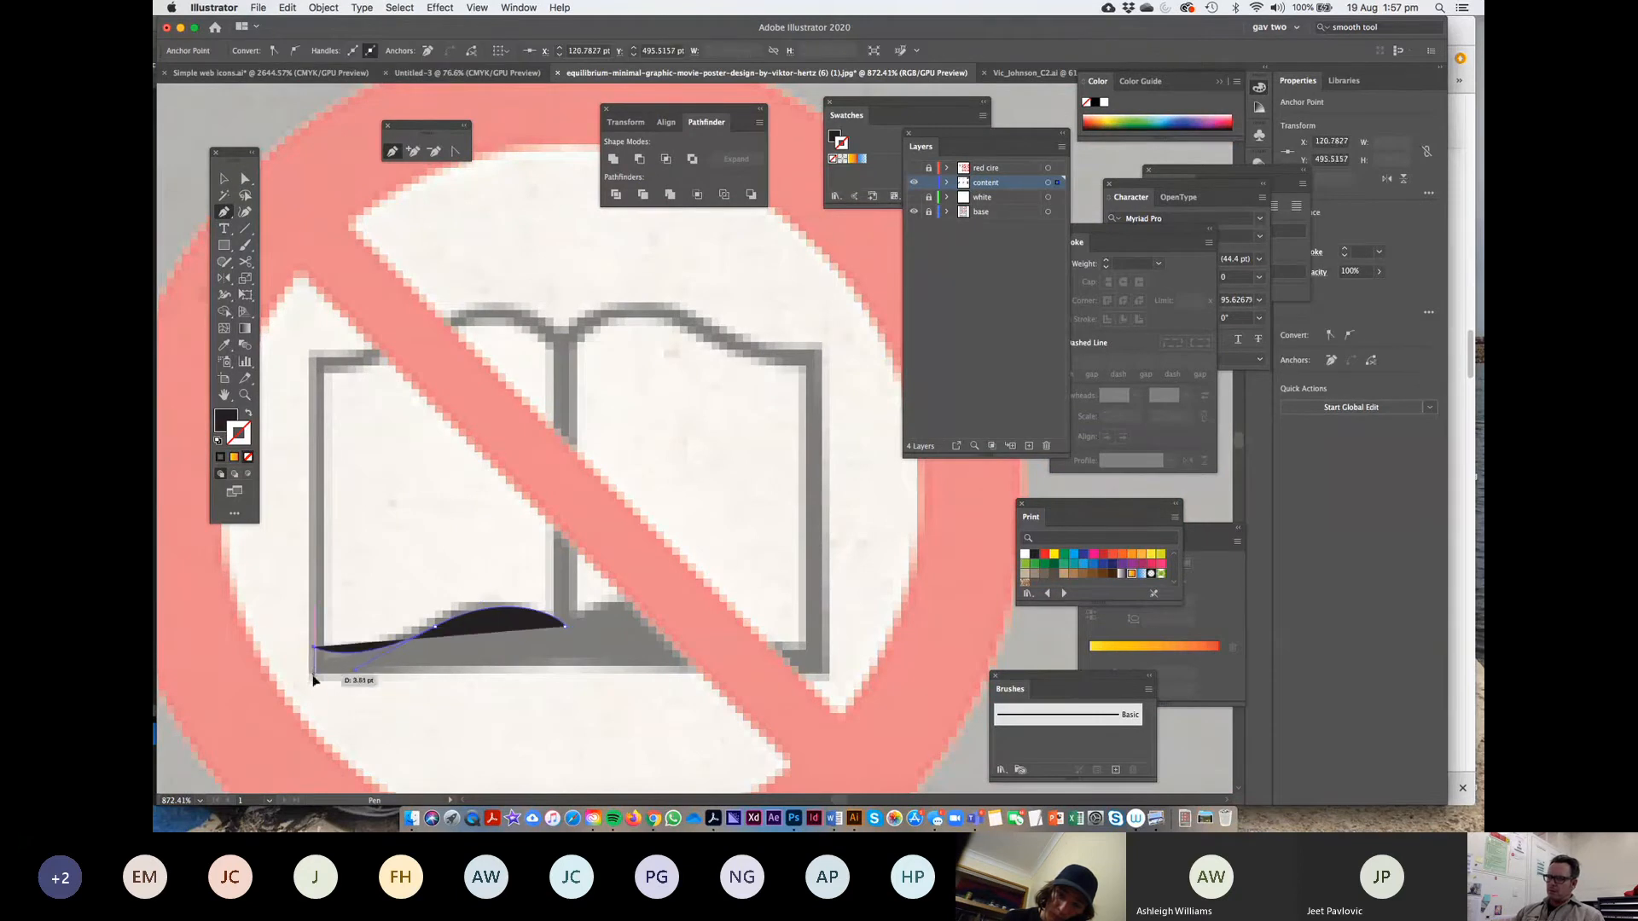
{"action": "left_click", "coordinate": [565, 669]}
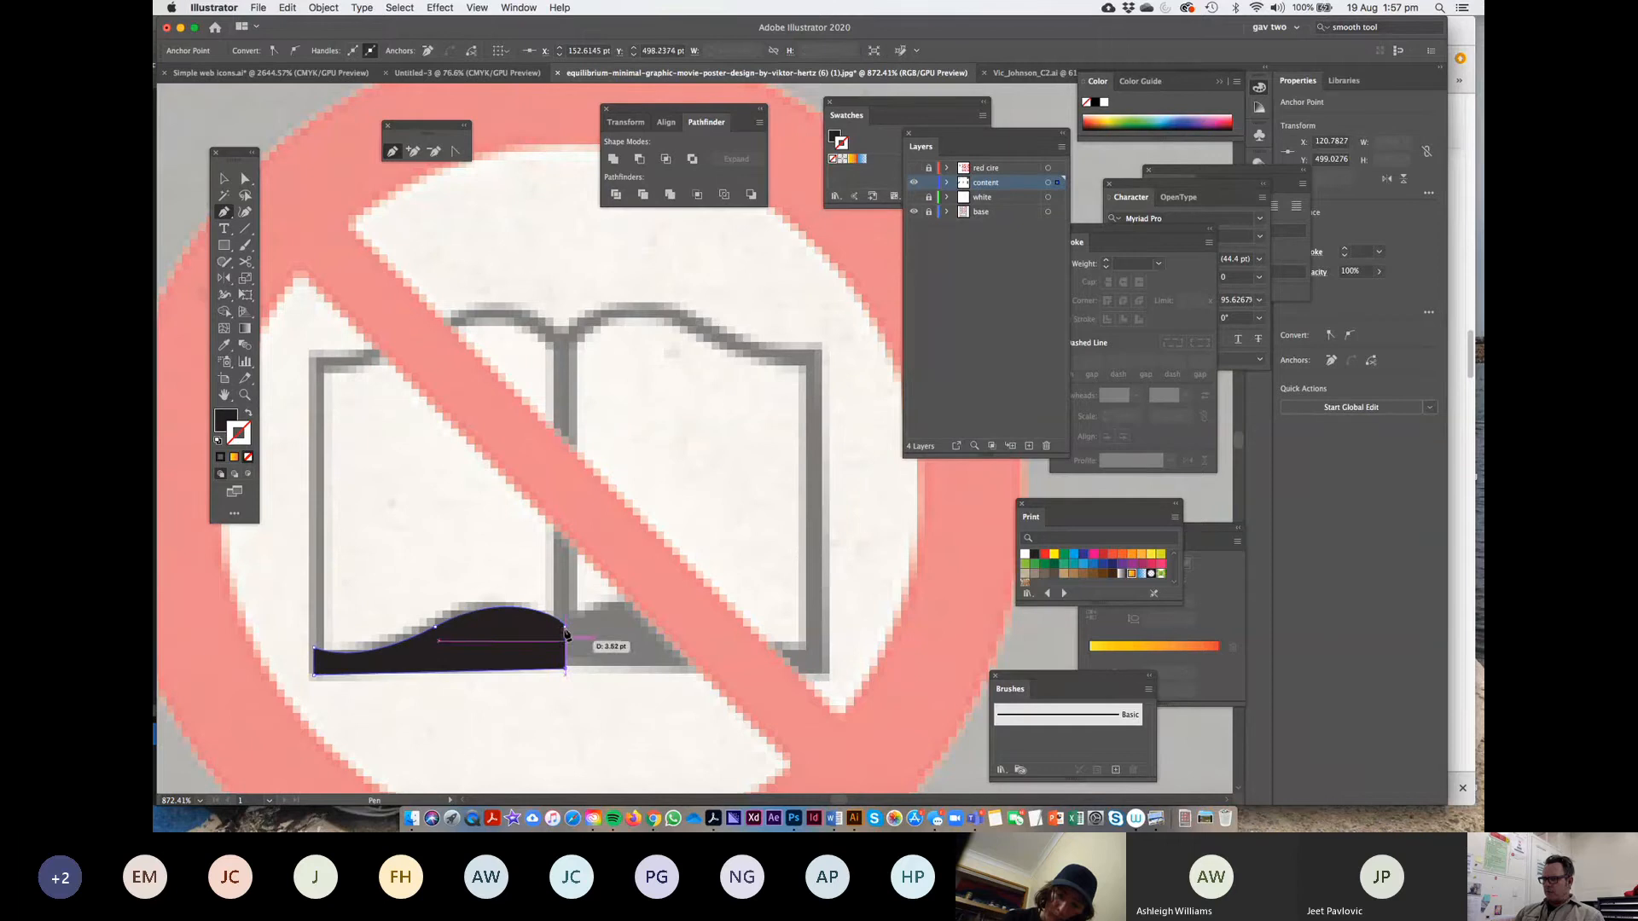
{"action": "left_click", "coordinate": [565, 629]}
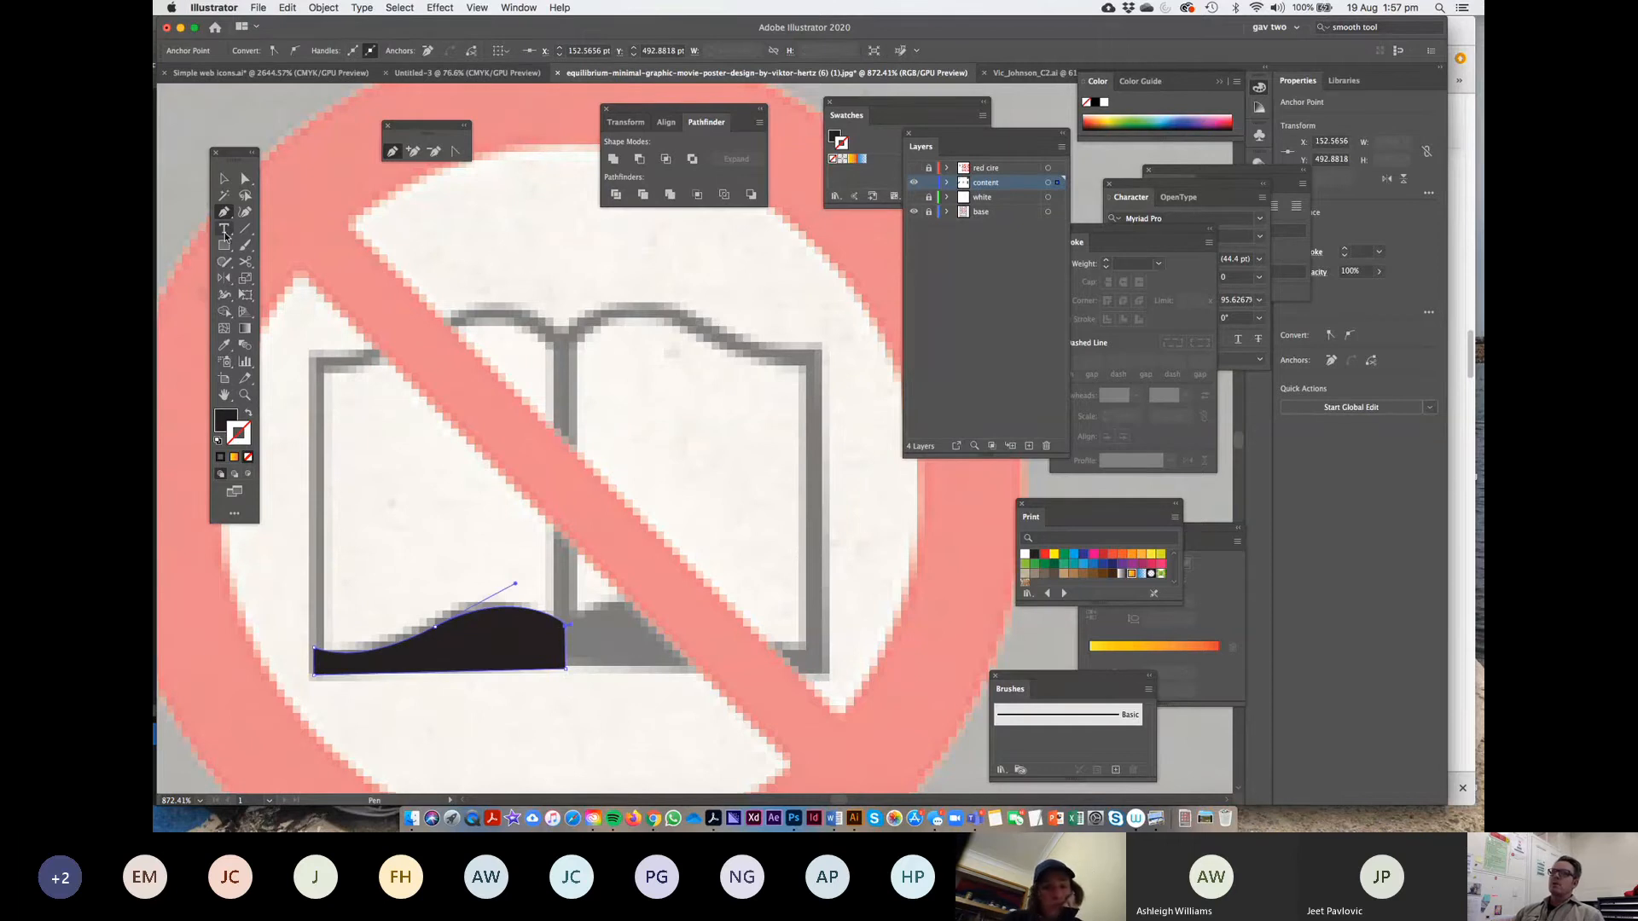
Trace the book's whole left page with the Pen tool as a closed shape with a black stroke and no fill
{"action": "left_click", "coordinate": [559, 341]}
{"action": "left_click_drag", "start_coordinate": [437, 330], "coordinate": [316, 365]}
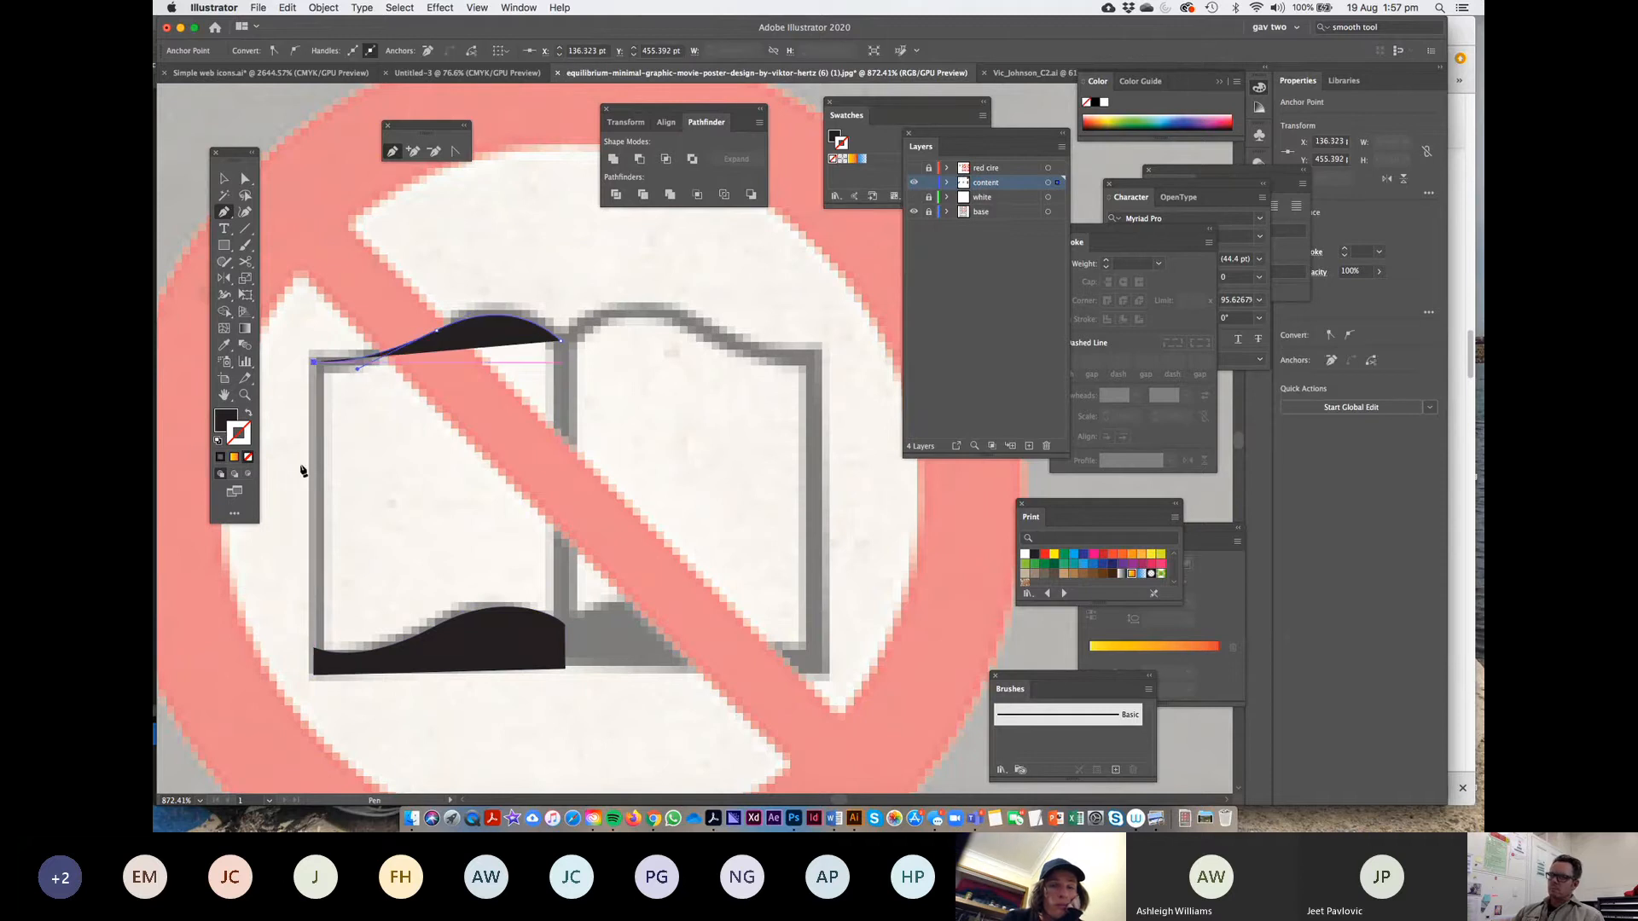
{"action": "left_click_drag", "start_coordinate": [314, 673], "coordinate": [316, 678]}
{"action": "left_click", "coordinate": [565, 671]}
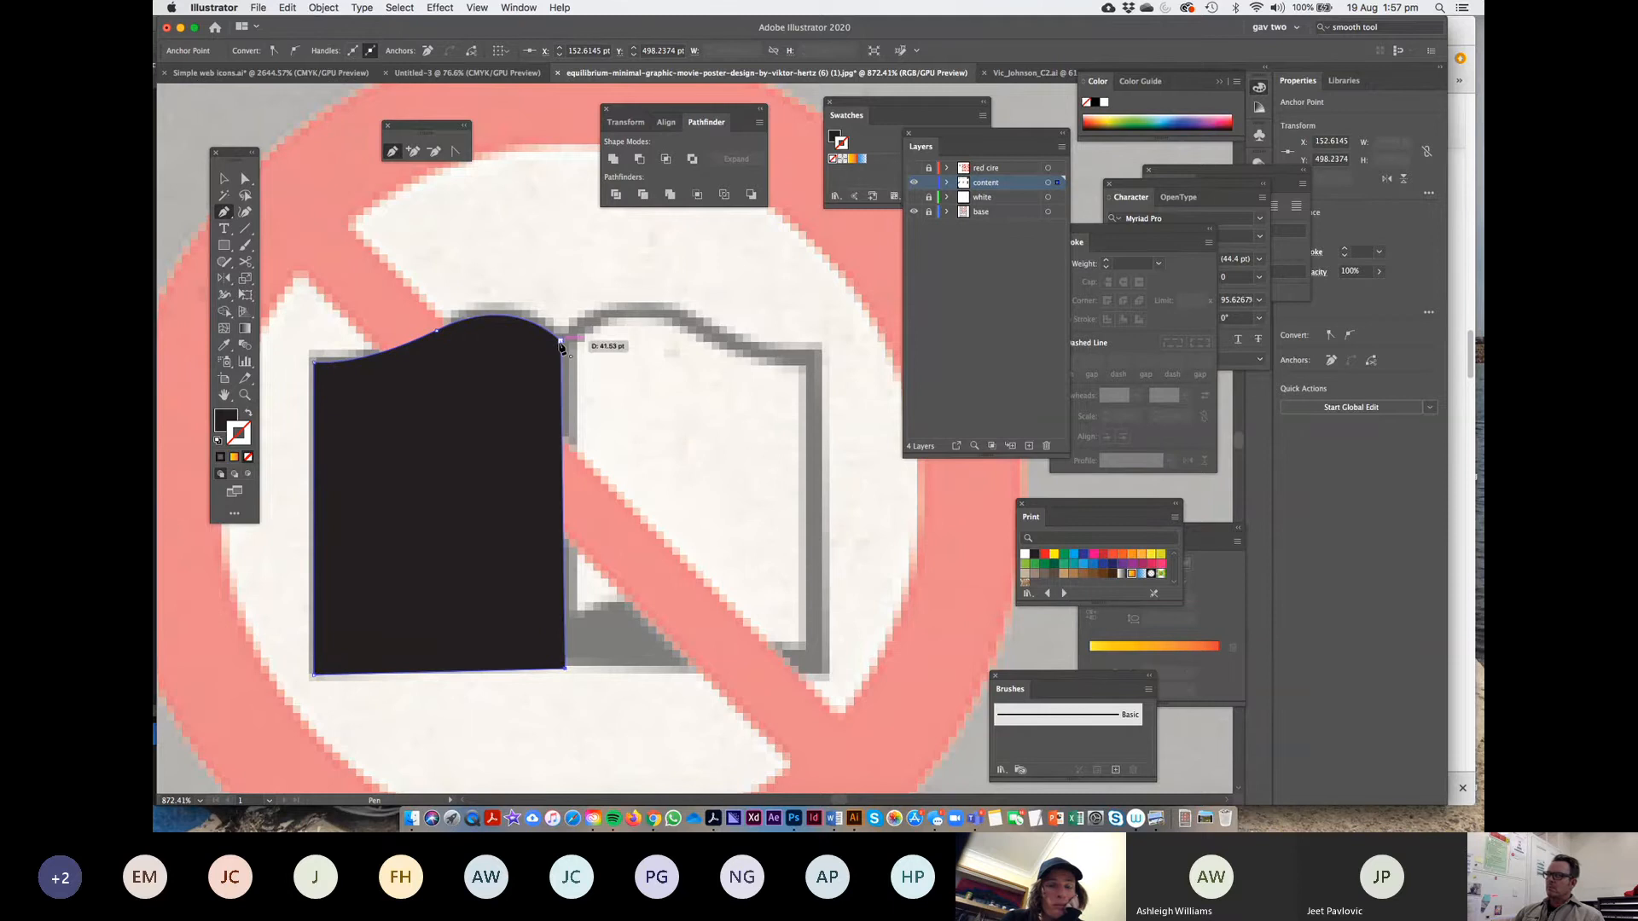
{"action": "left_click", "coordinate": [248, 413]}
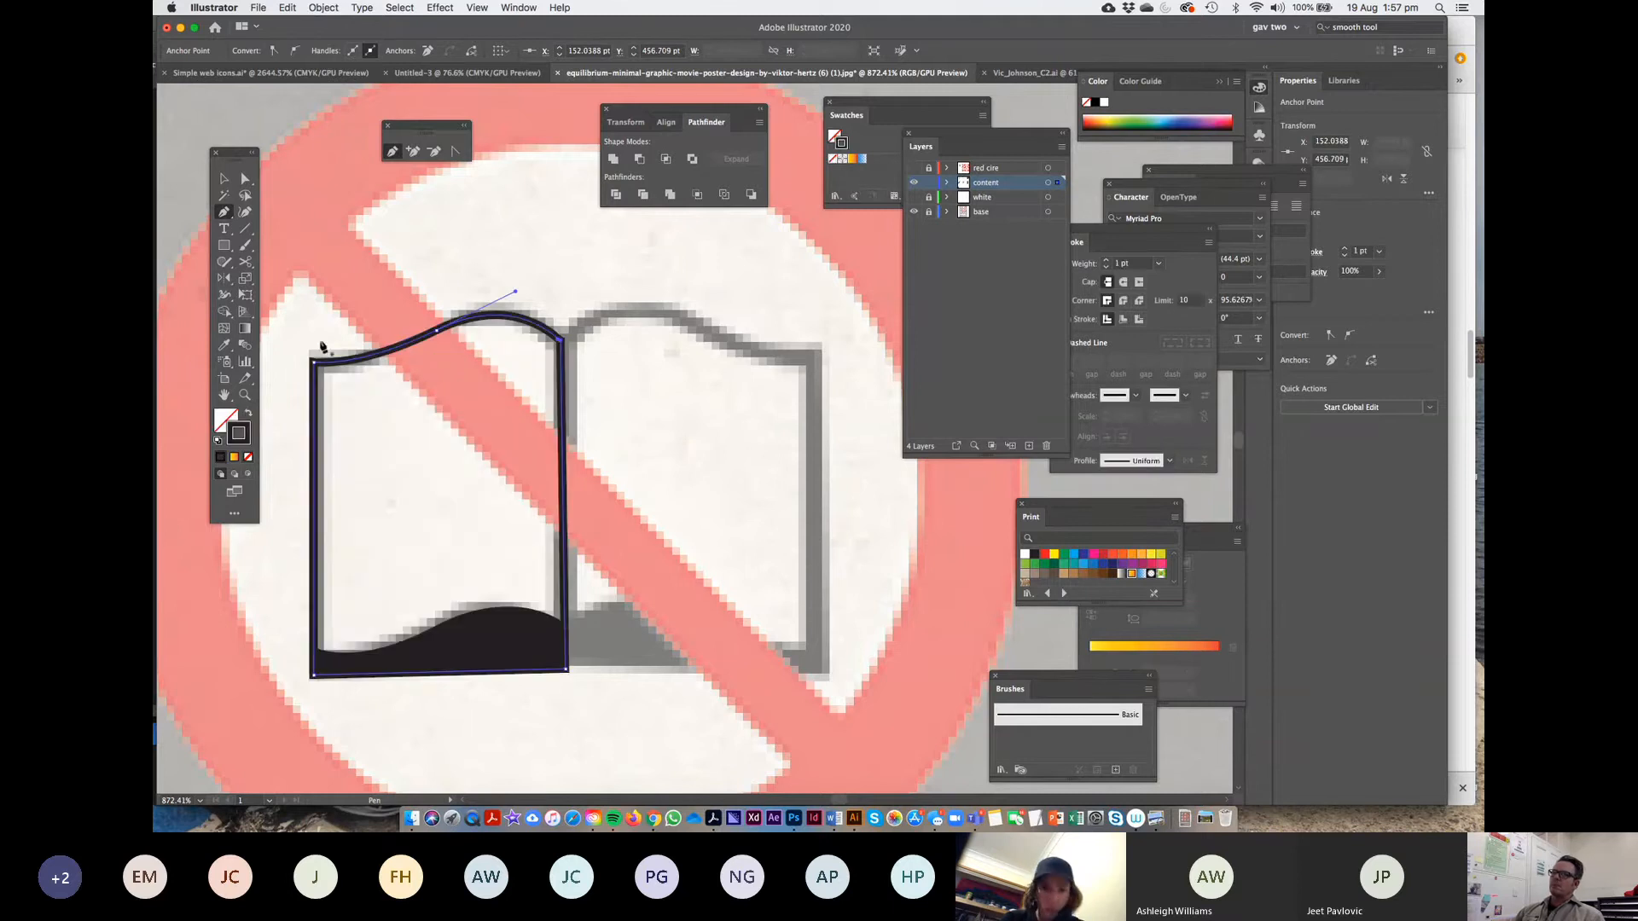
{"action": "left_click", "coordinate": [224, 178]}
{"action": "left_click", "coordinate": [331, 202]}
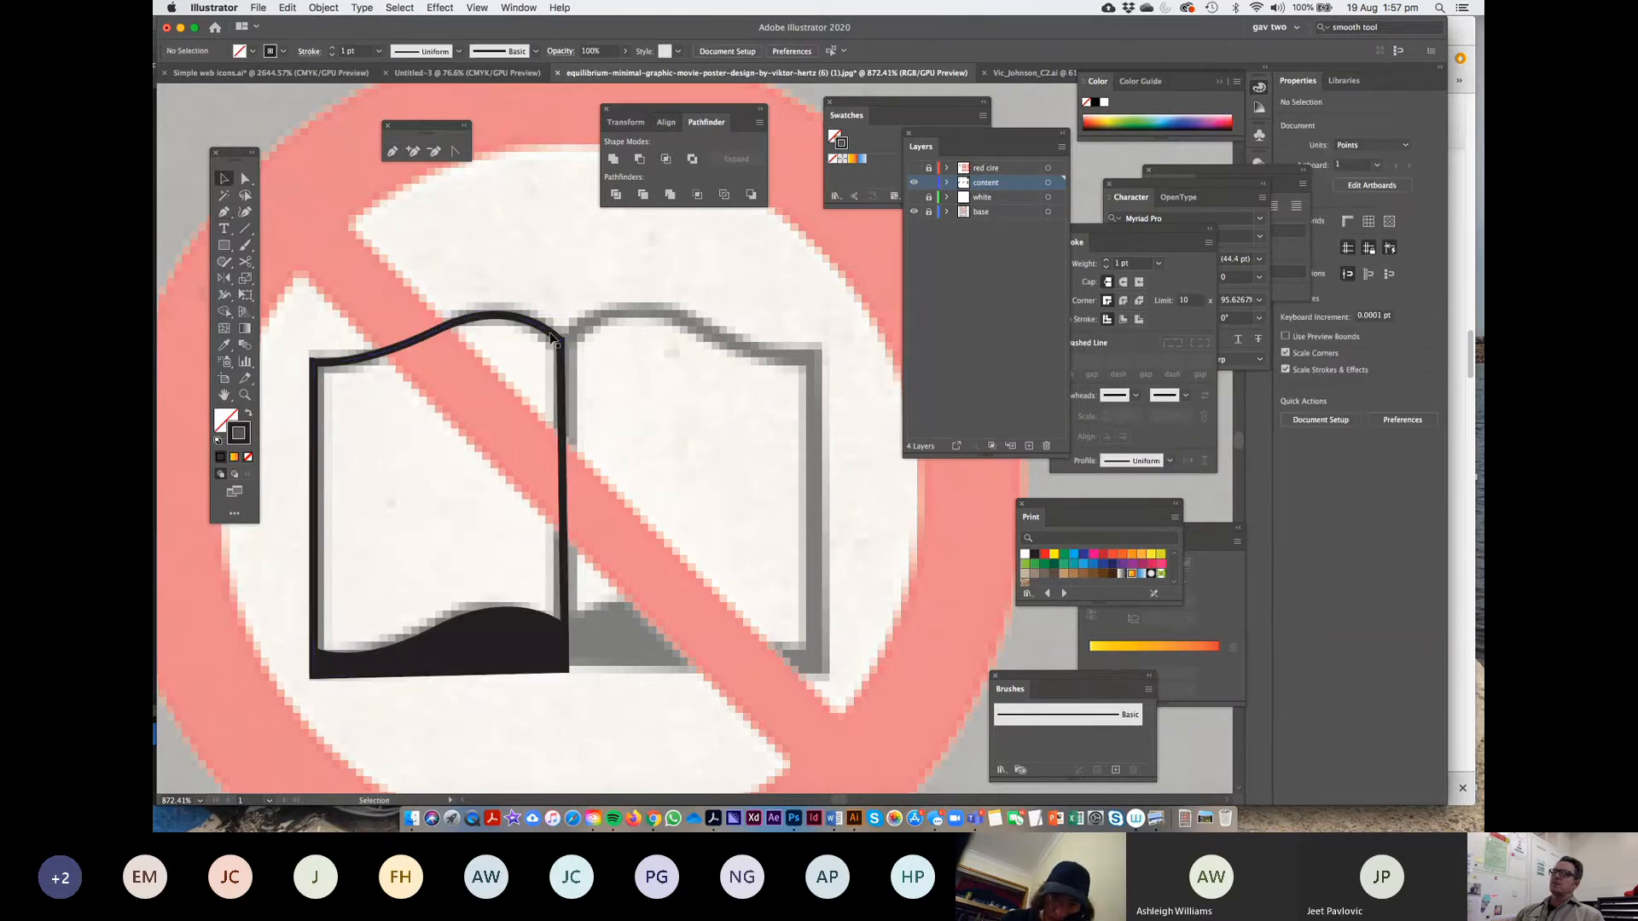
Set the left page outline's stroke to 2 pt and expand its fill and stroke into shapes
{"action": "left_click", "coordinate": [540, 328]}
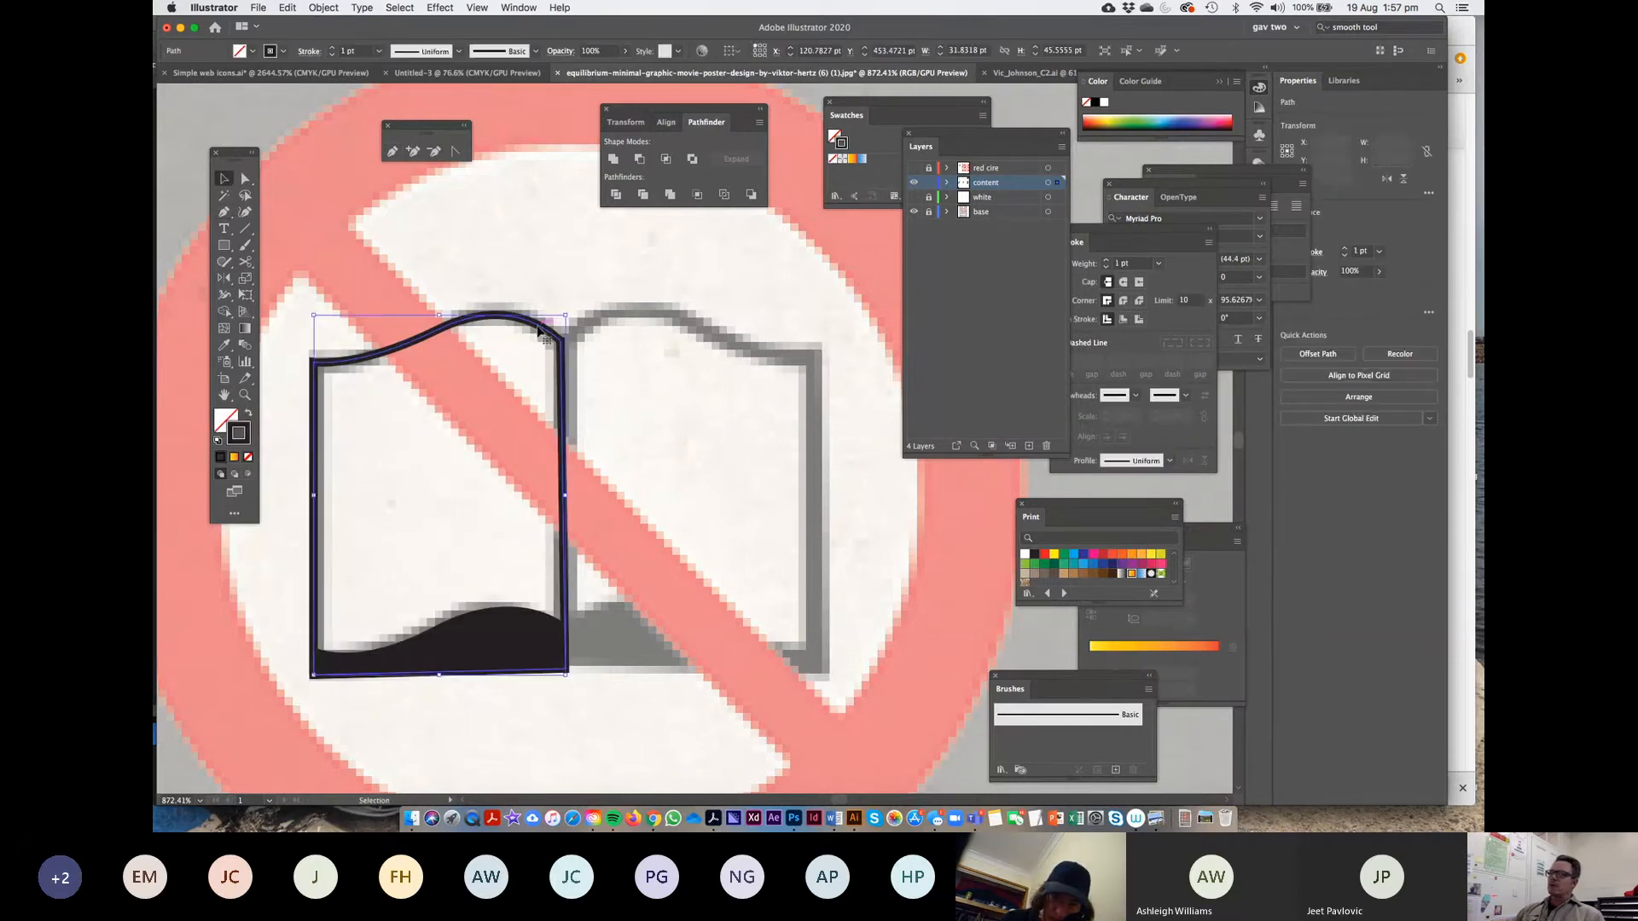
{"action": "left_click", "coordinate": [1345, 249]}
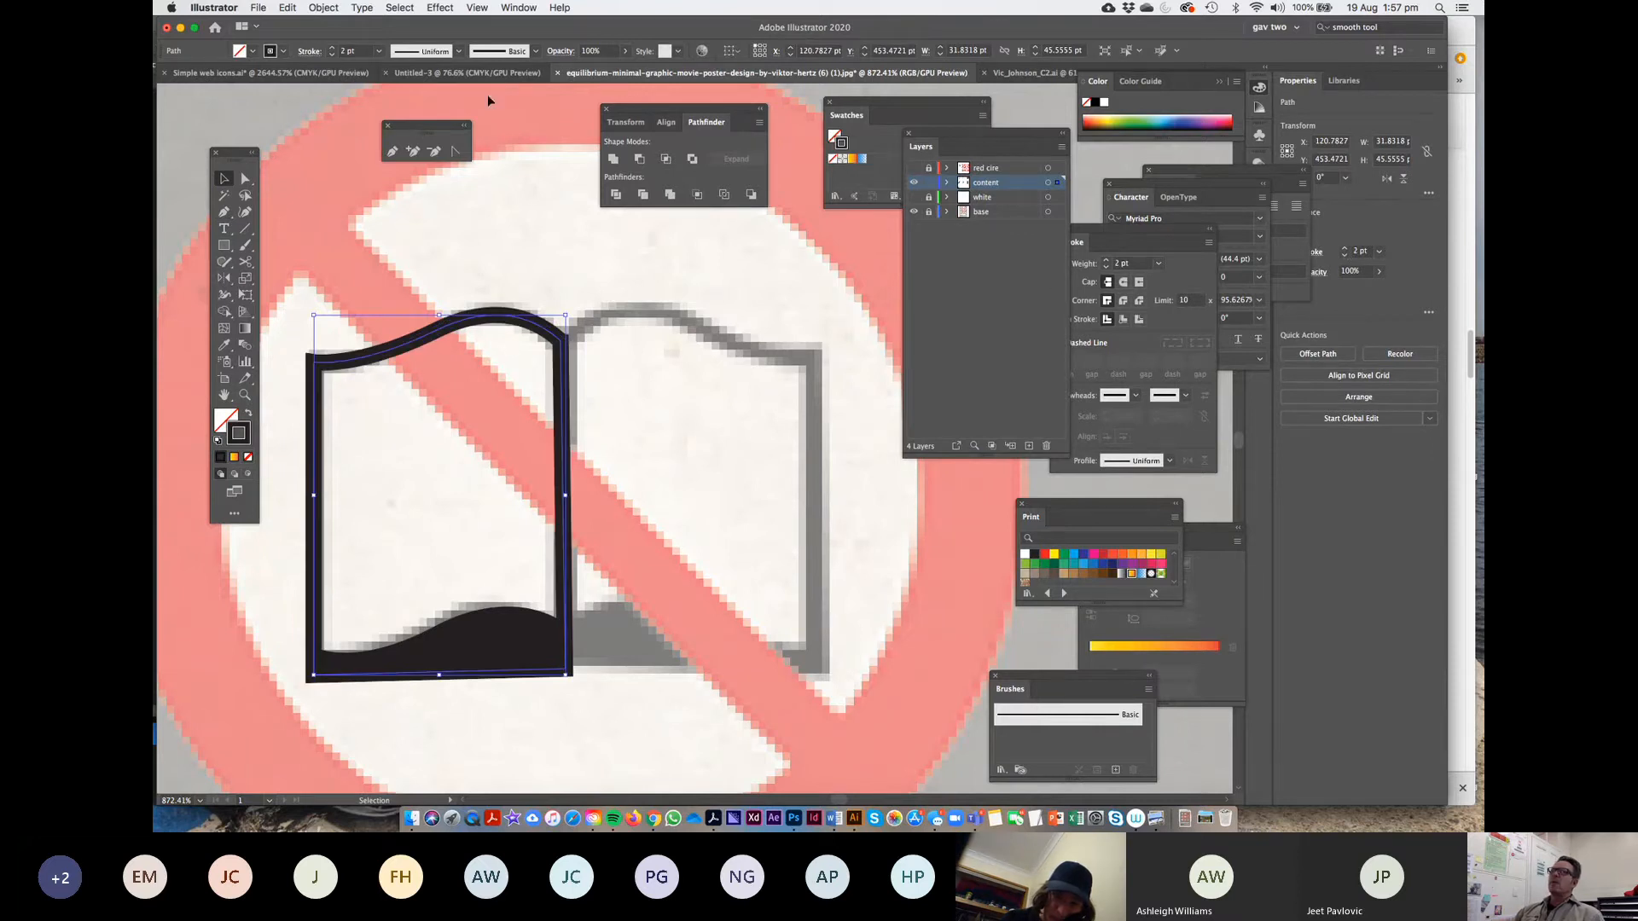
{"action": "left_click", "coordinate": [325, 8]}
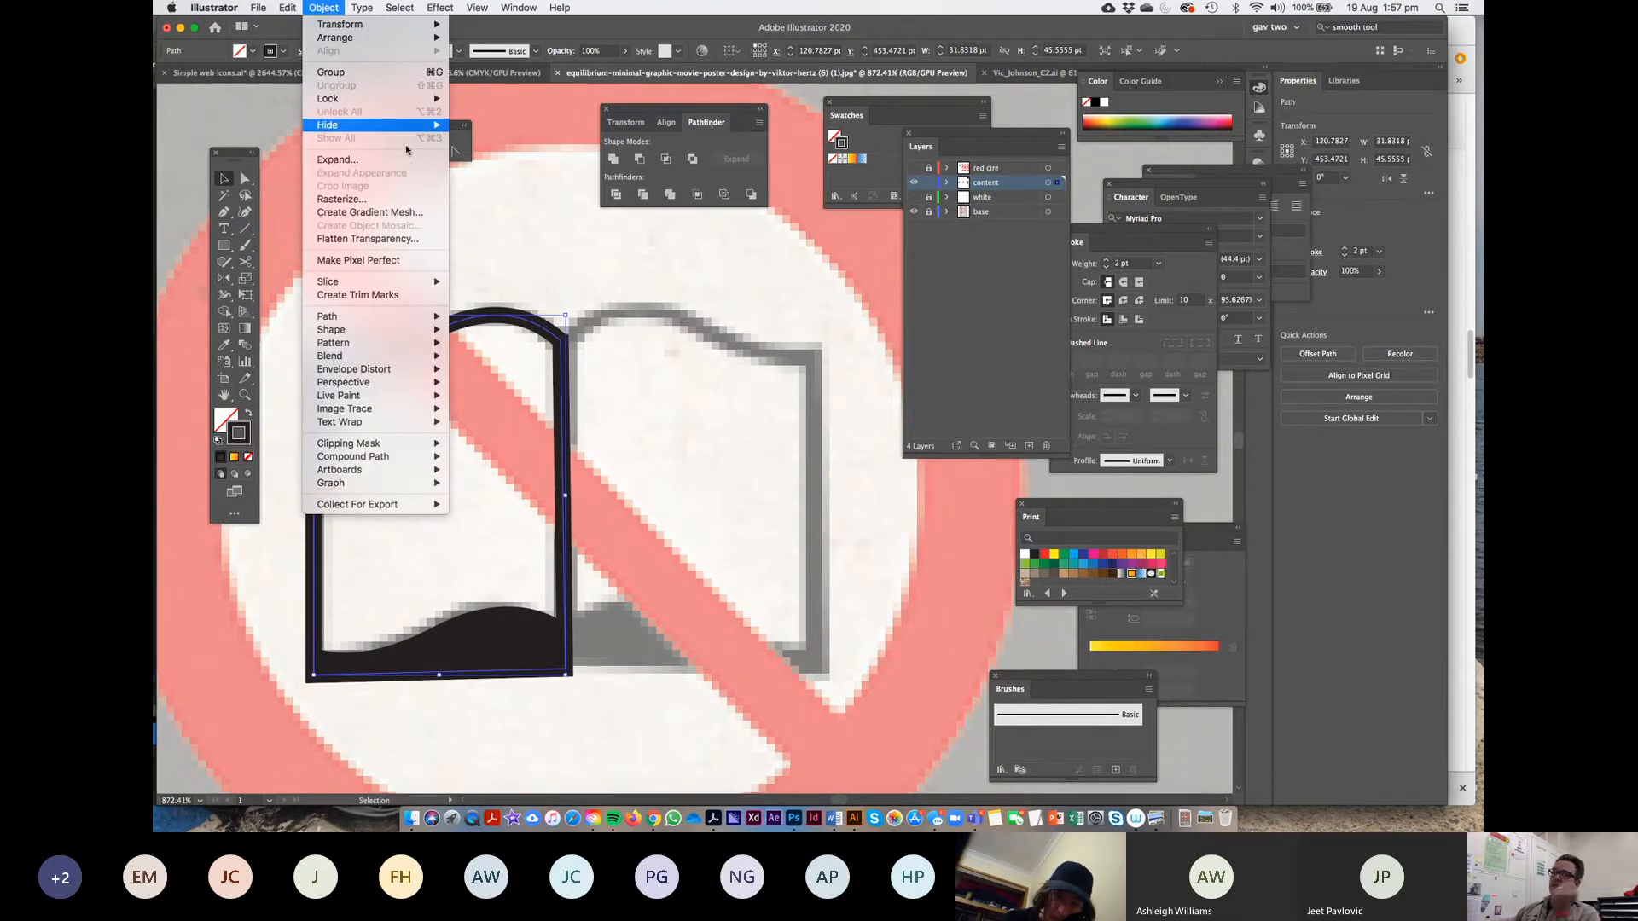
{"action": "left_click", "coordinate": [356, 162]}
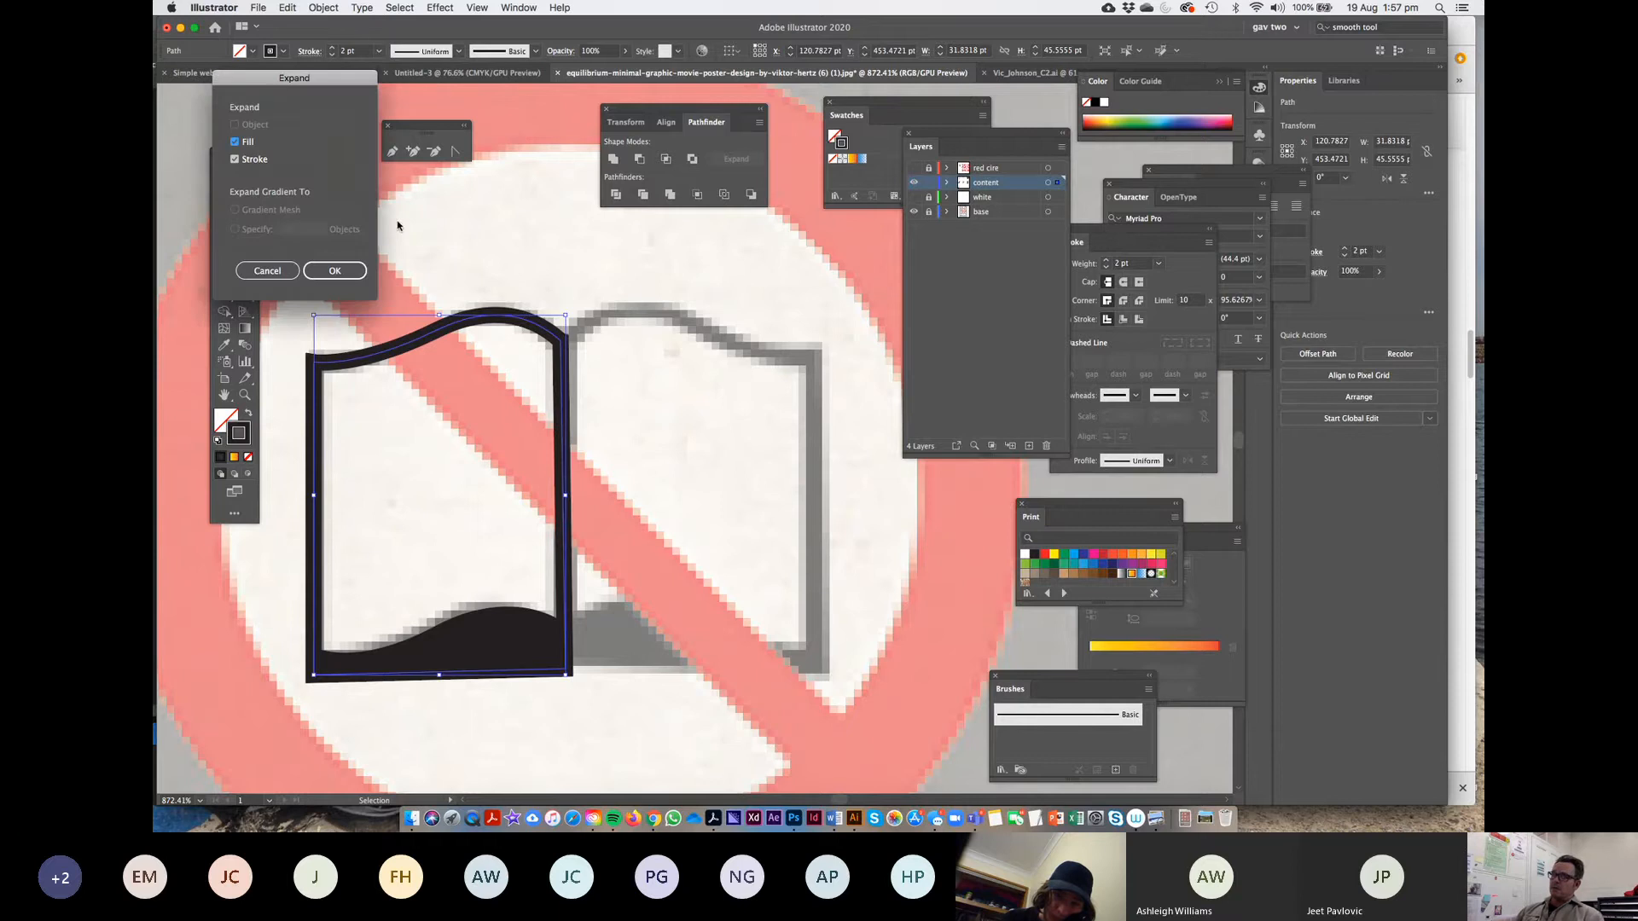
{"action": "left_click", "coordinate": [338, 271]}
{"action": "left_click", "coordinate": [402, 548]}
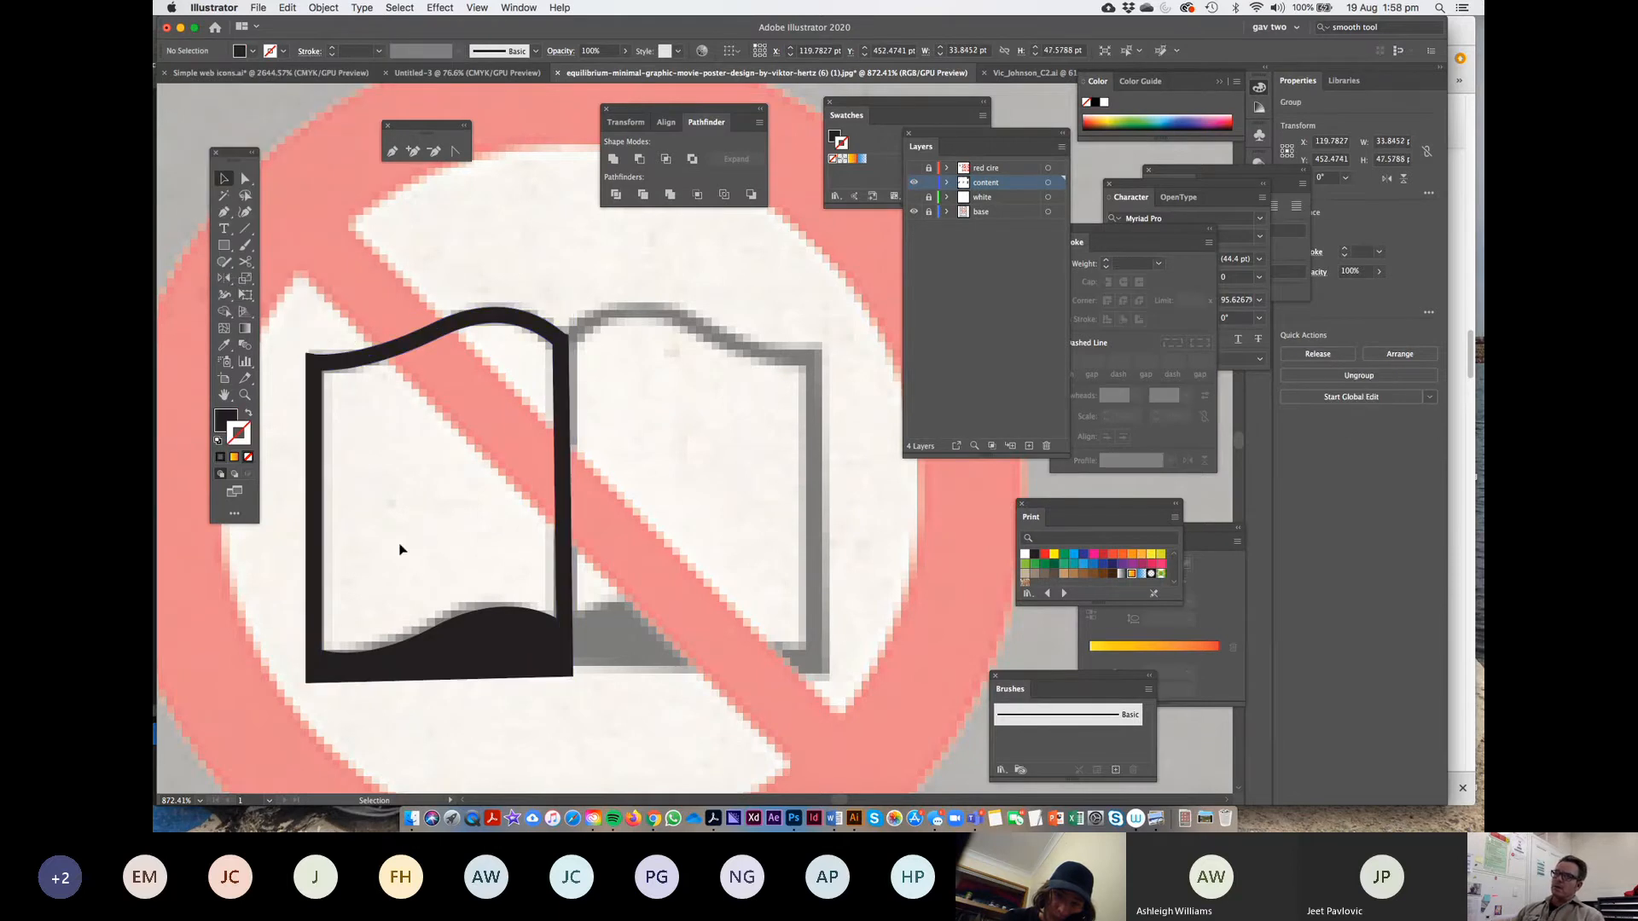
Unite the left page outline with its curved base and make a copy reflected across the vertical axis
{"action": "left_click_drag", "start_coordinate": [539, 344], "coordinate": [575, 359]}
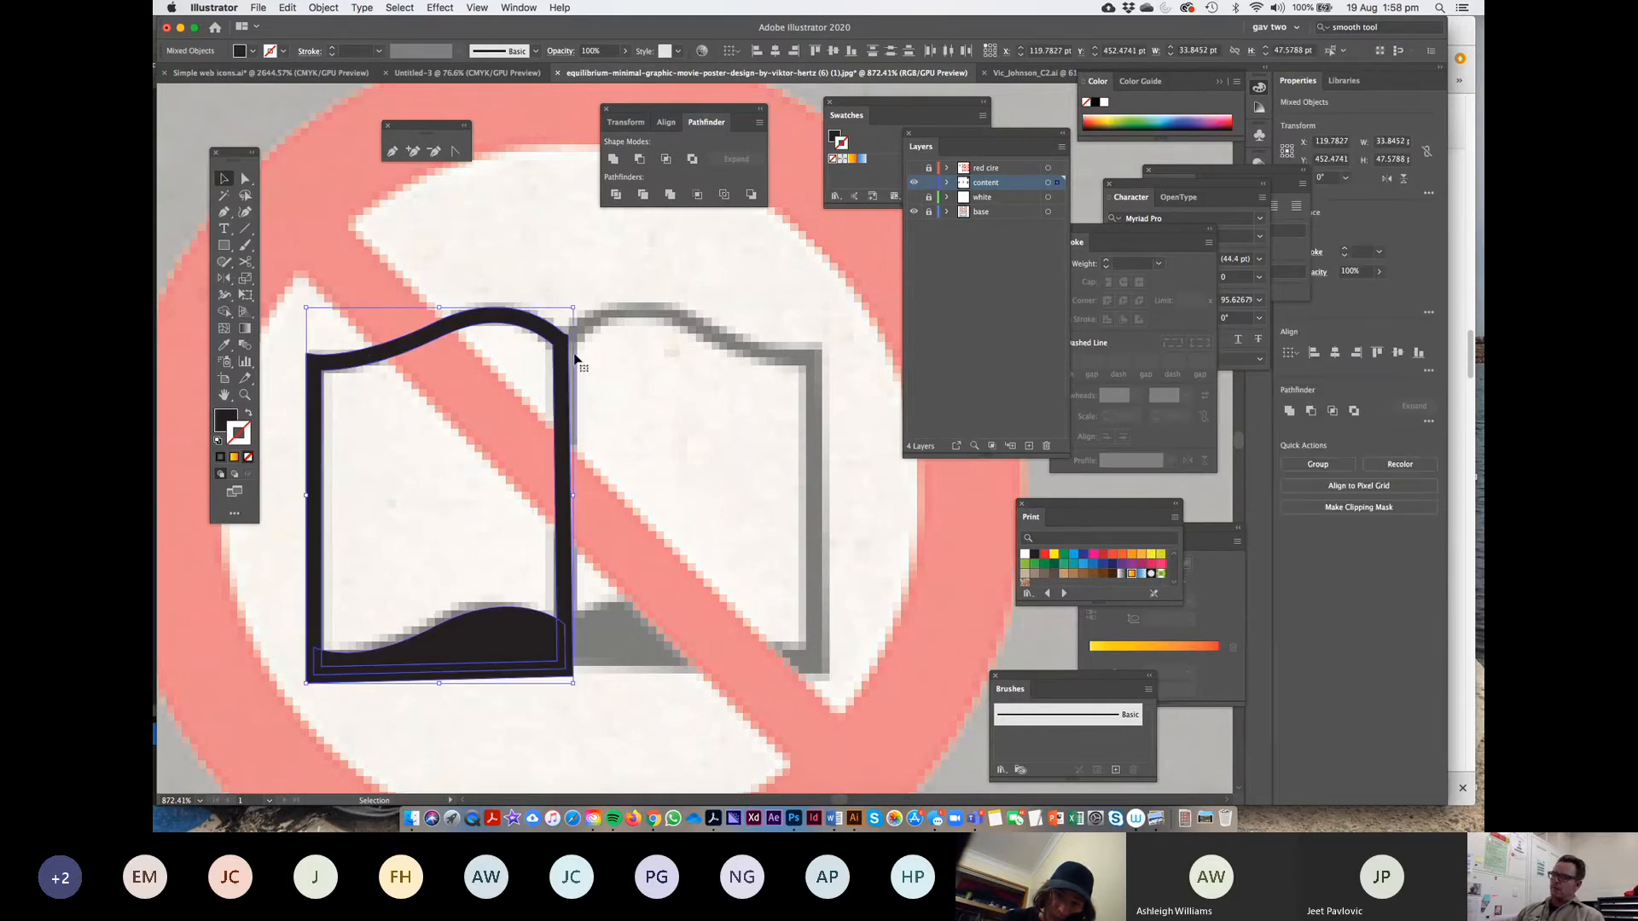
{"action": "left_click", "coordinate": [1289, 411]}
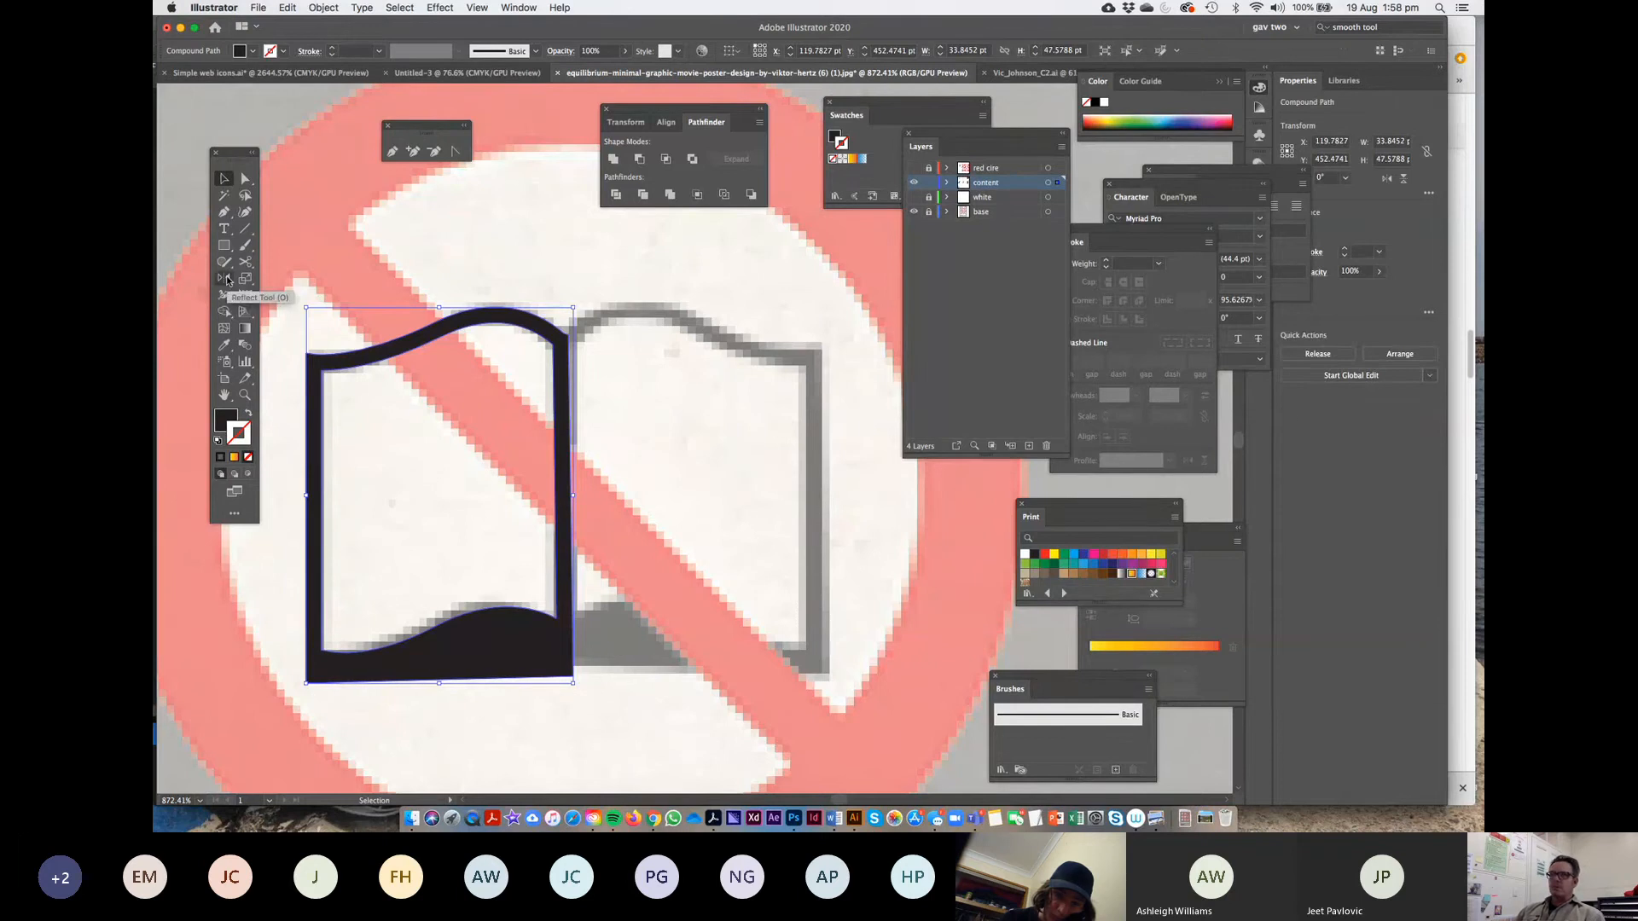
{"action": "double_click", "coordinate": [227, 279]}
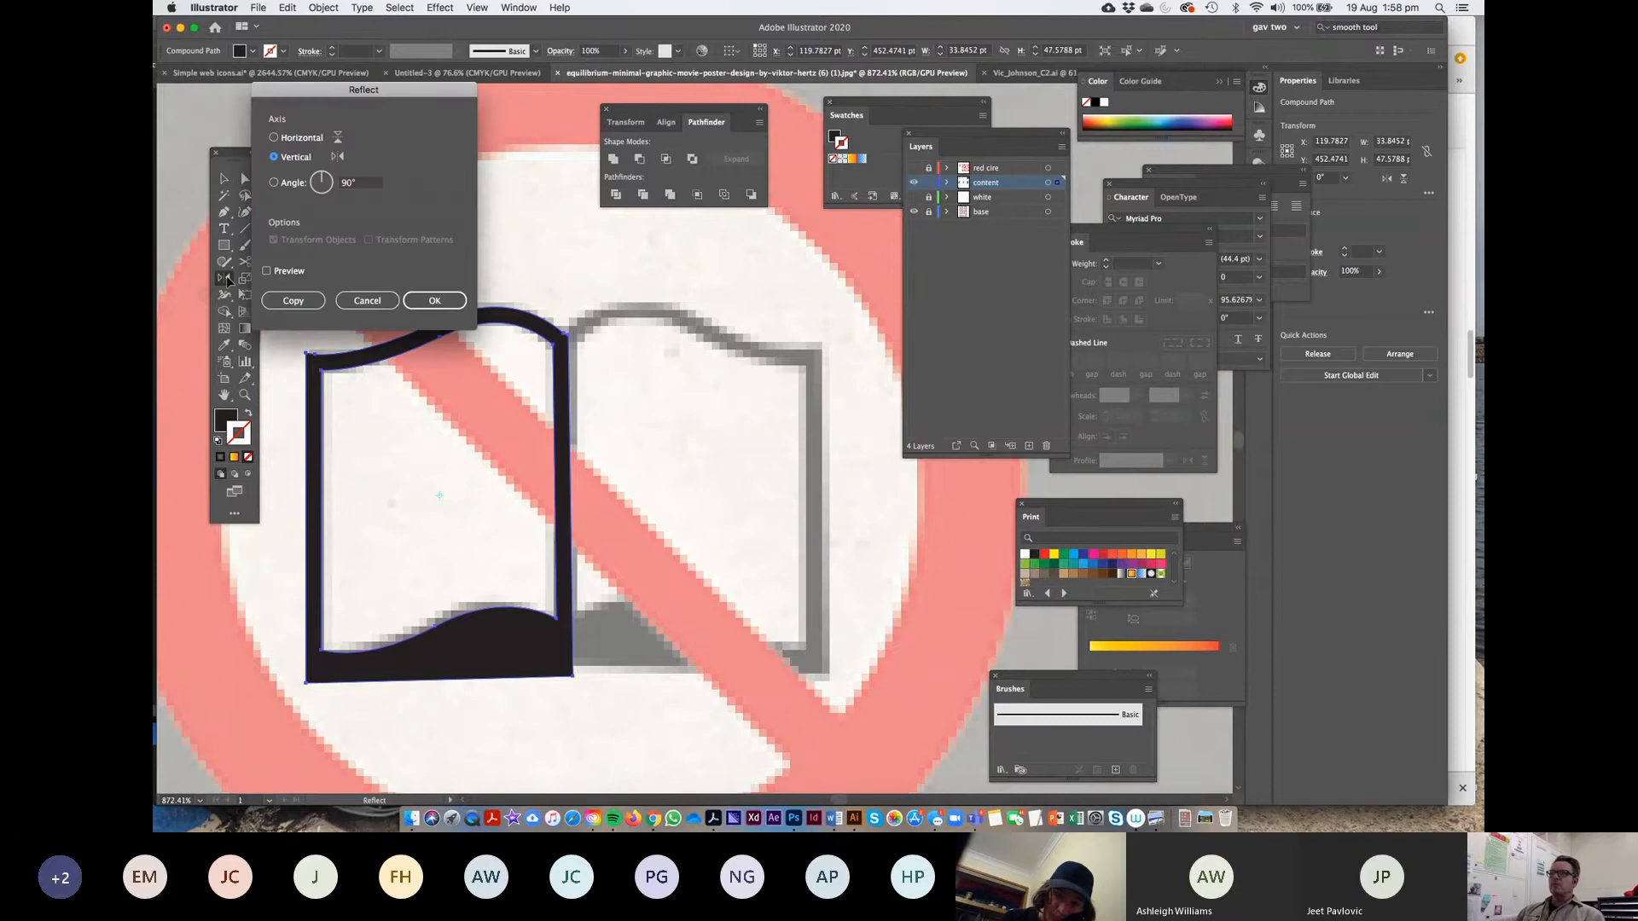
{"action": "left_click", "coordinate": [292, 300]}
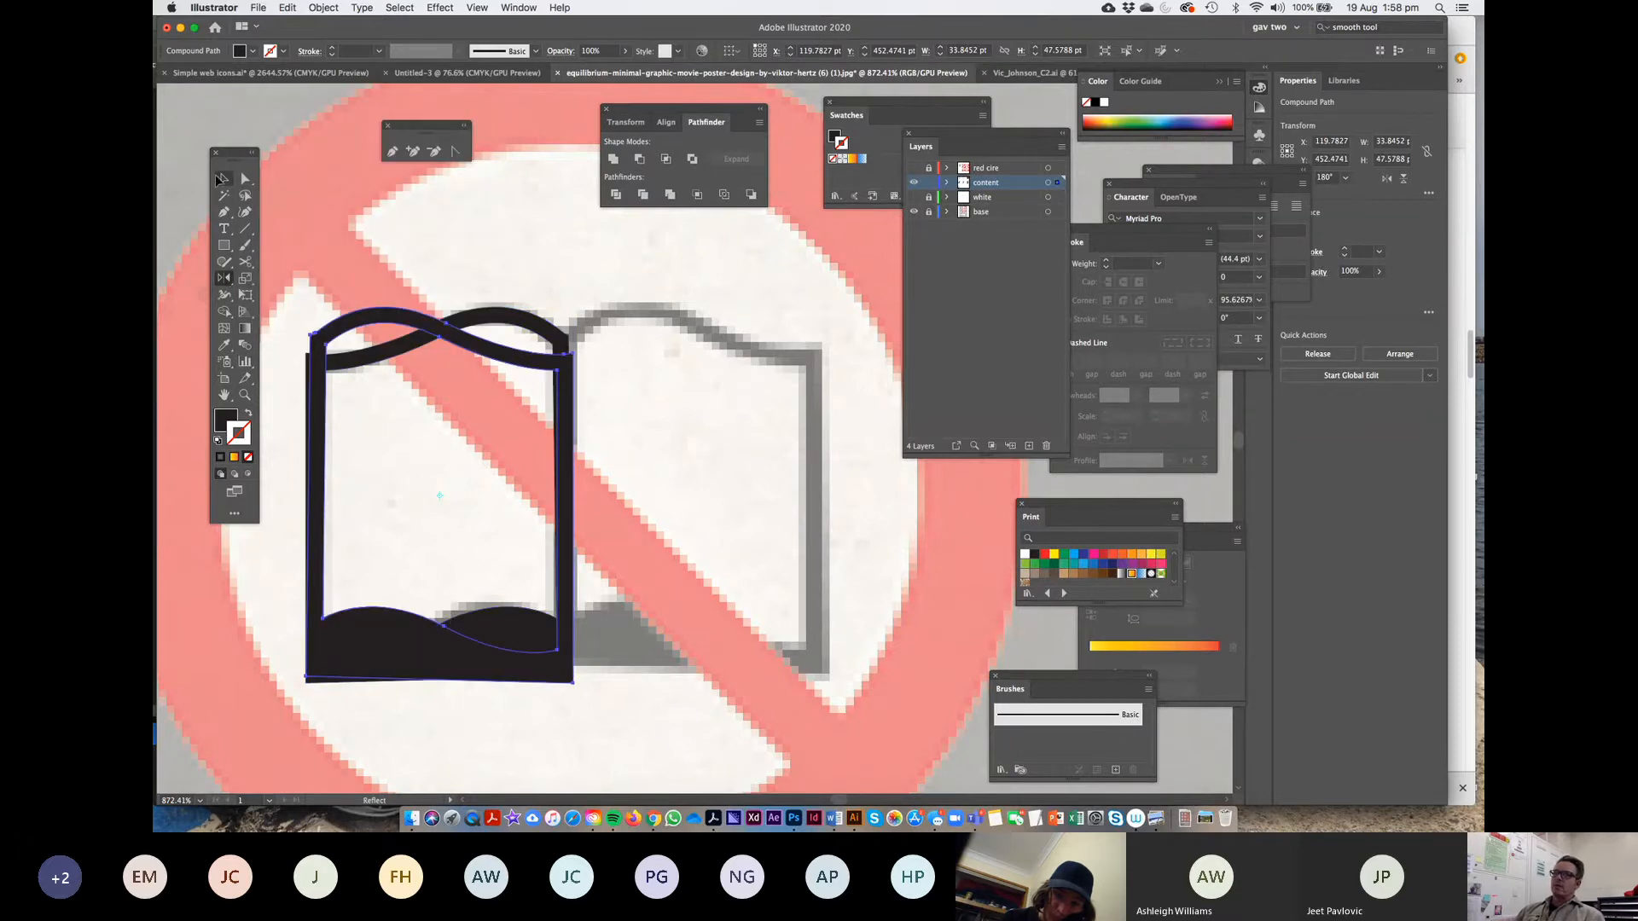
Move the mirrored page onto the book's right half and unite both pages into one shape
{"action": "left_click", "coordinate": [222, 178]}
{"action": "left_click_drag", "start_coordinate": [437, 324], "coordinate": [637, 323]}
{"action": "left_click_drag", "start_coordinate": [551, 285], "coordinate": [421, 418]}
{"action": "left_click", "coordinate": [1290, 413]}
Cover the camera body with a black rectangle about 61 × 45 pt and round its corners to about 6.6 pt
{"action": "key", "text": "space"}
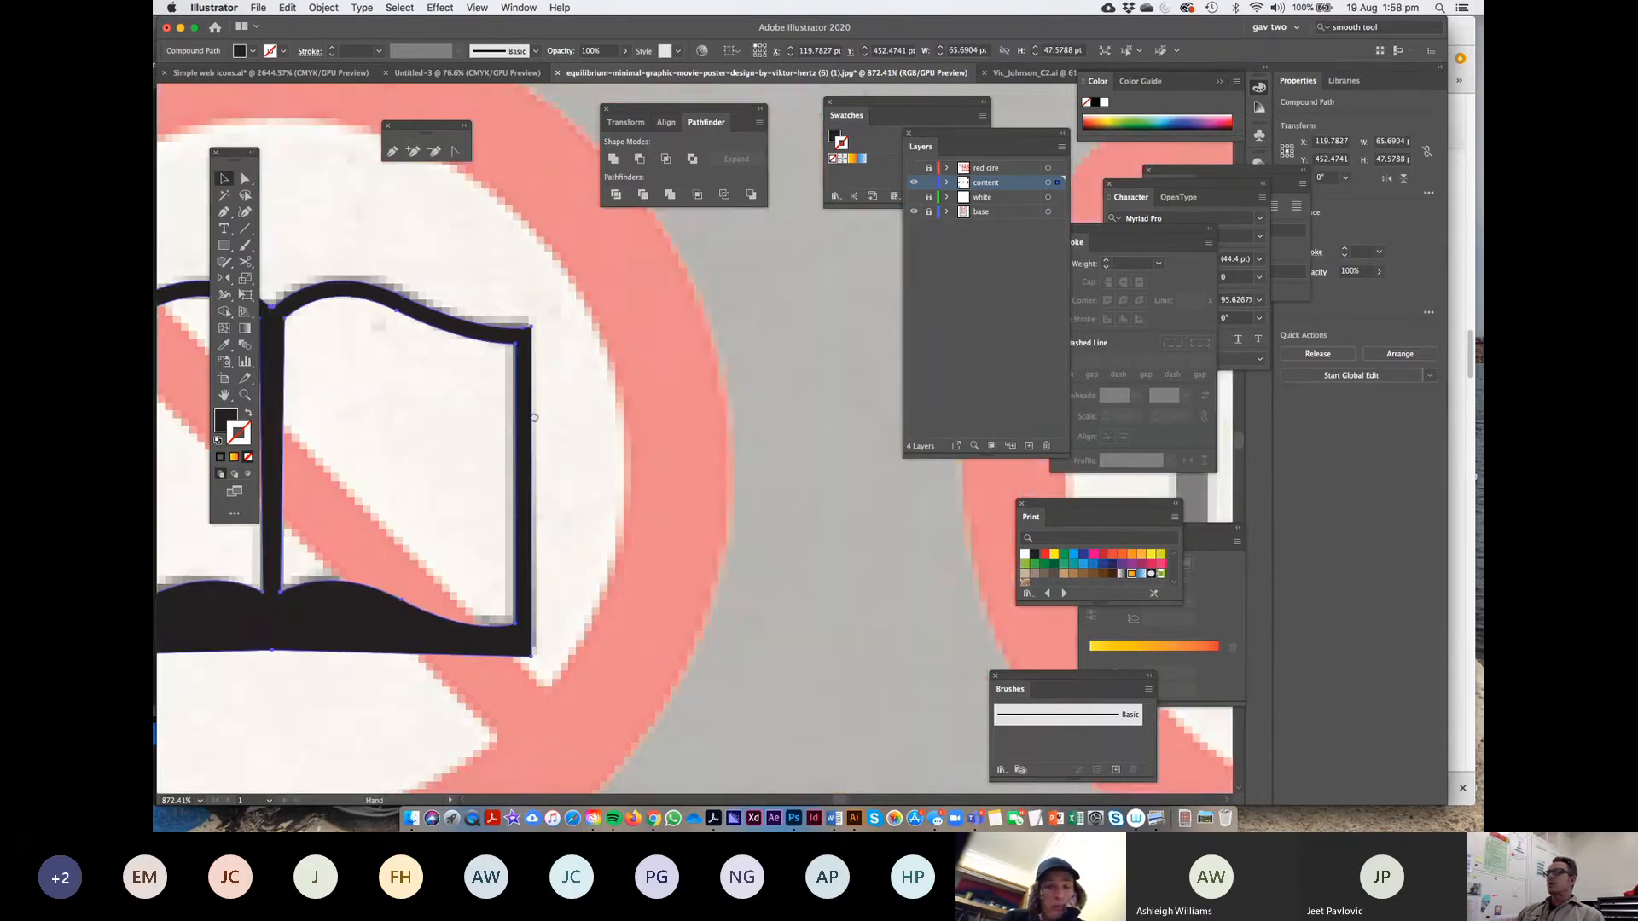
{"action": "left_click_drag", "start_coordinate": [689, 435], "coordinate": [175, 418]}
{"action": "left_click_drag", "start_coordinate": [705, 408], "coordinate": [382, 392]}
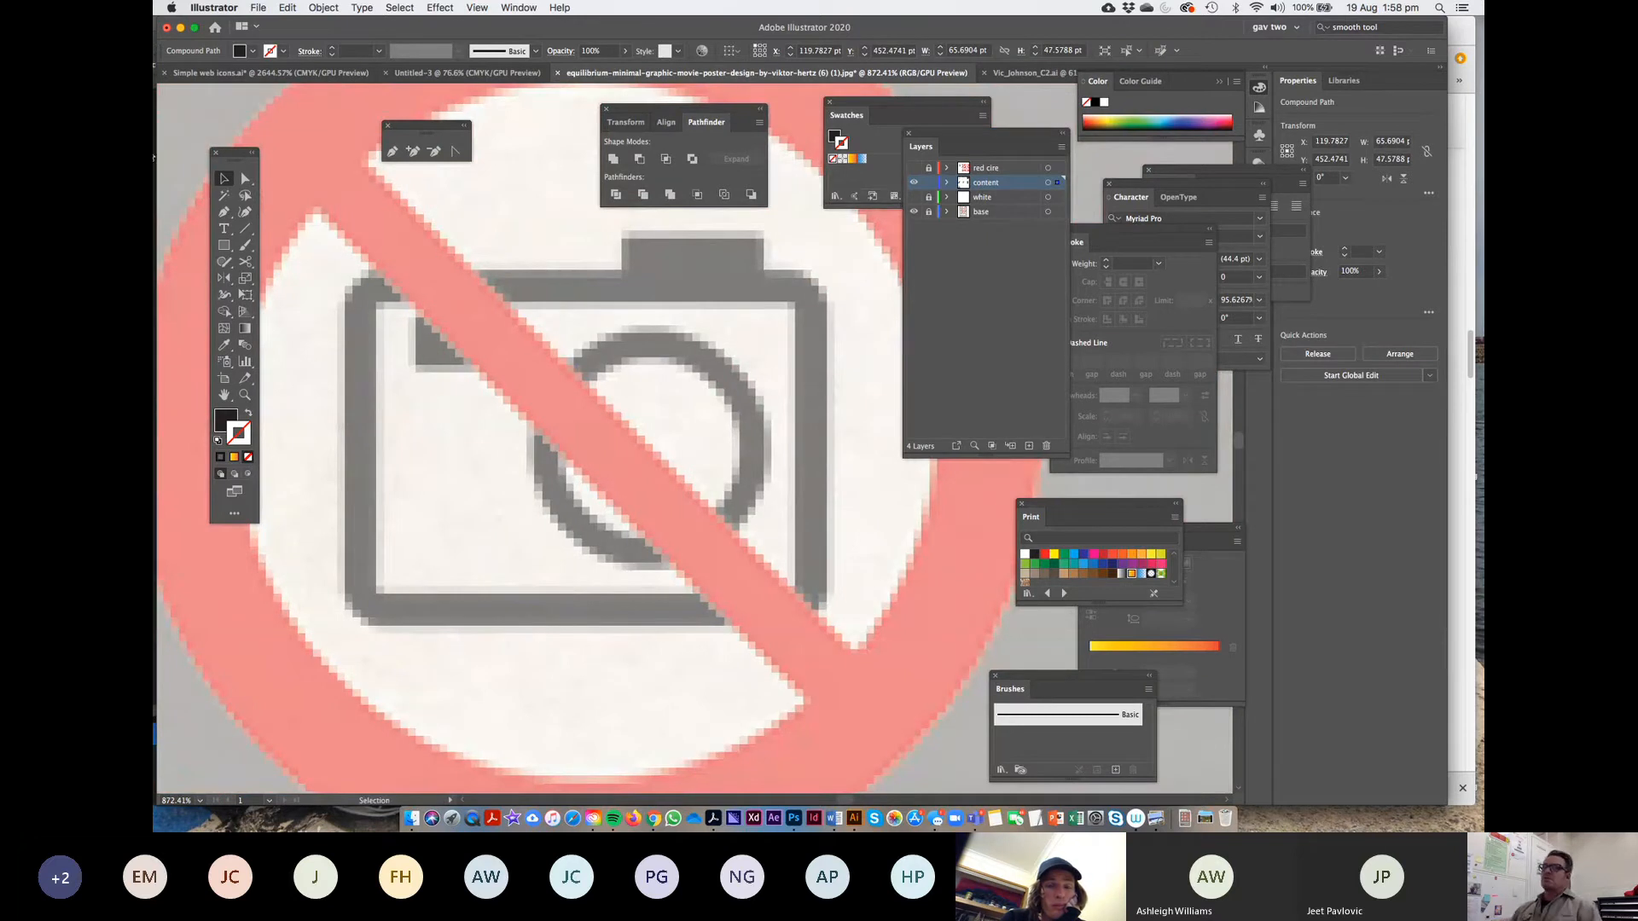
{"action": "left_click", "coordinate": [224, 245]}
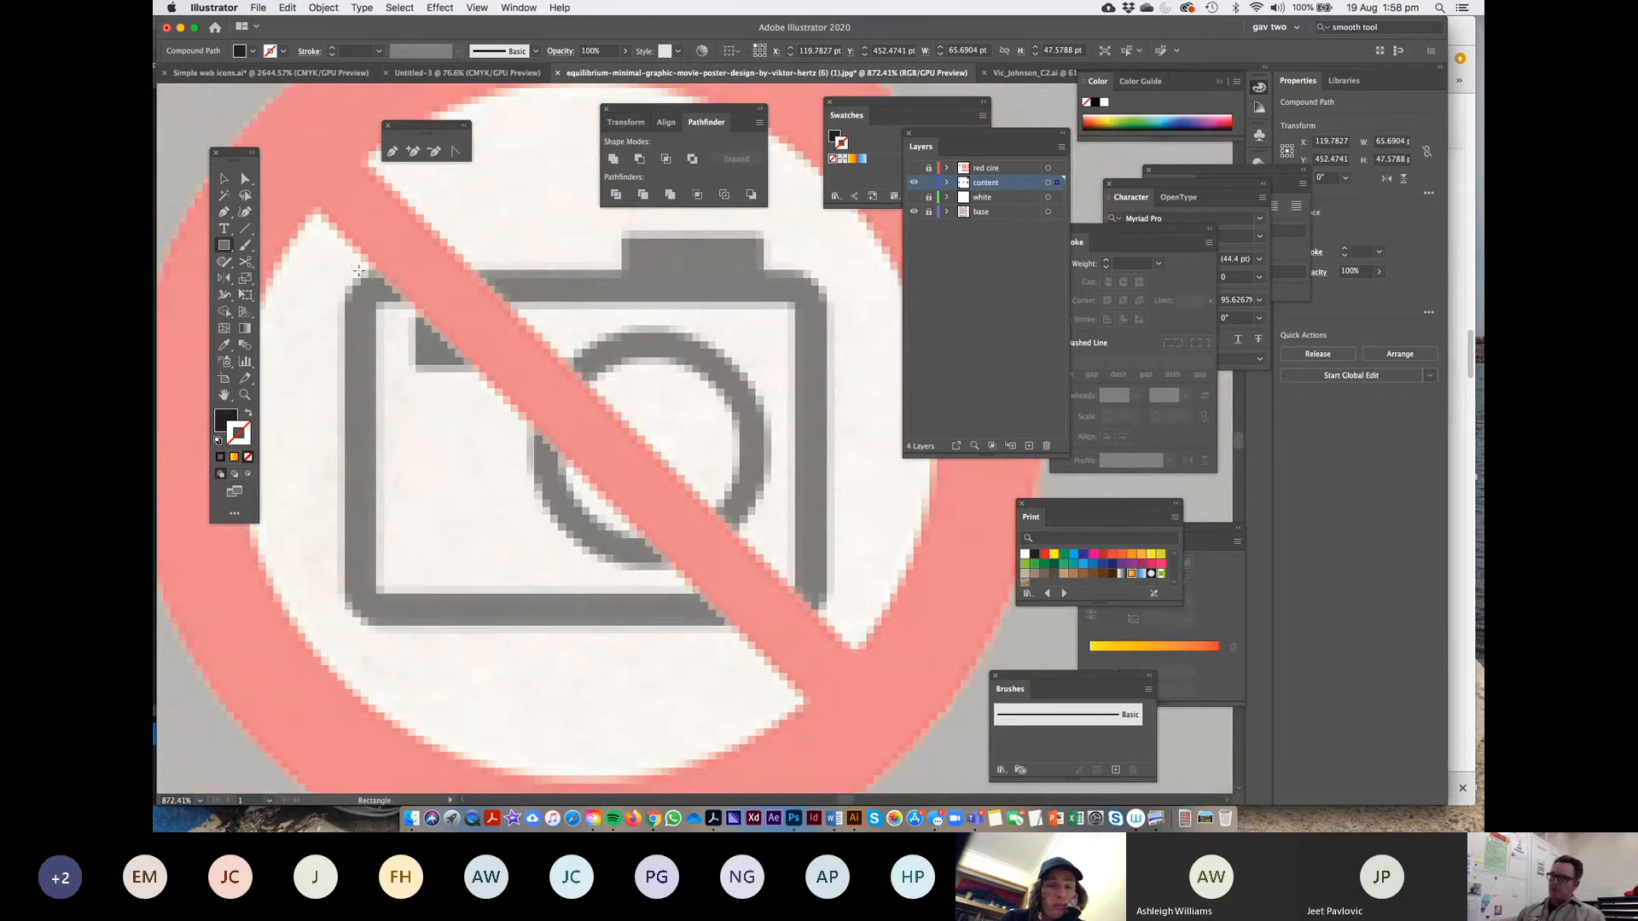
{"action": "left_click_drag", "start_coordinate": [347, 270], "coordinate": [831, 627]}
{"action": "left_click_drag", "start_coordinate": [357, 282], "coordinate": [421, 299]}
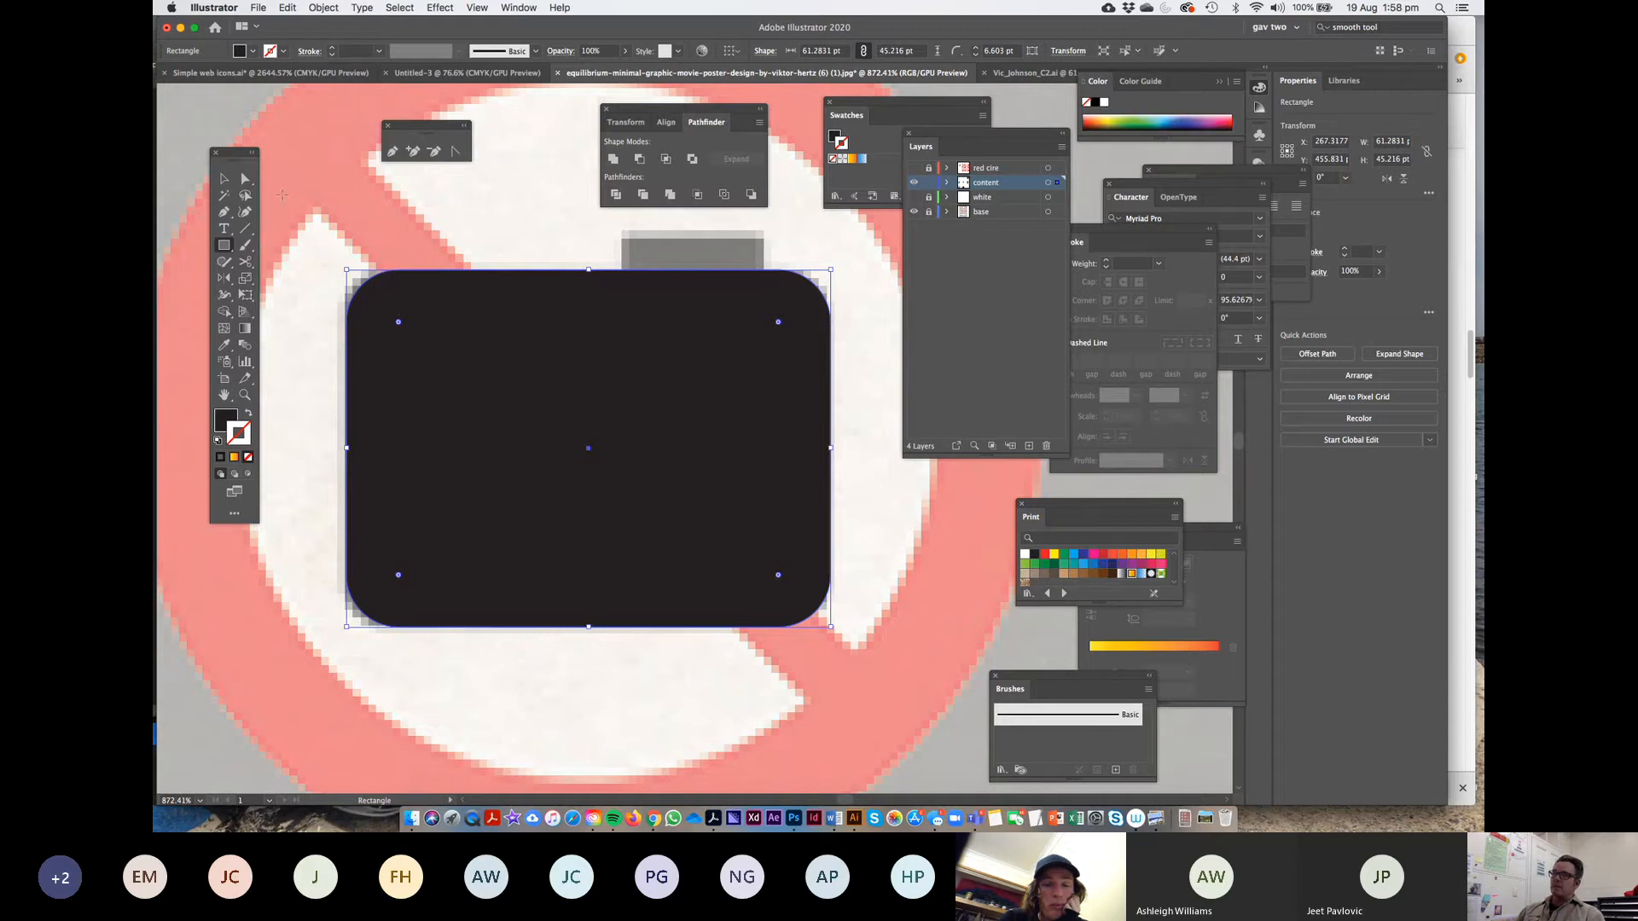
Turn the camera body into an unfilled outline and draw a red-filled rectangle about 53 × 36 pt over the frame's inner opening
{"action": "left_click", "coordinate": [249, 415]}
{"action": "left_click_drag", "start_coordinate": [379, 305], "coordinate": [796, 591]}
{"action": "left_click", "coordinate": [1104, 555]}
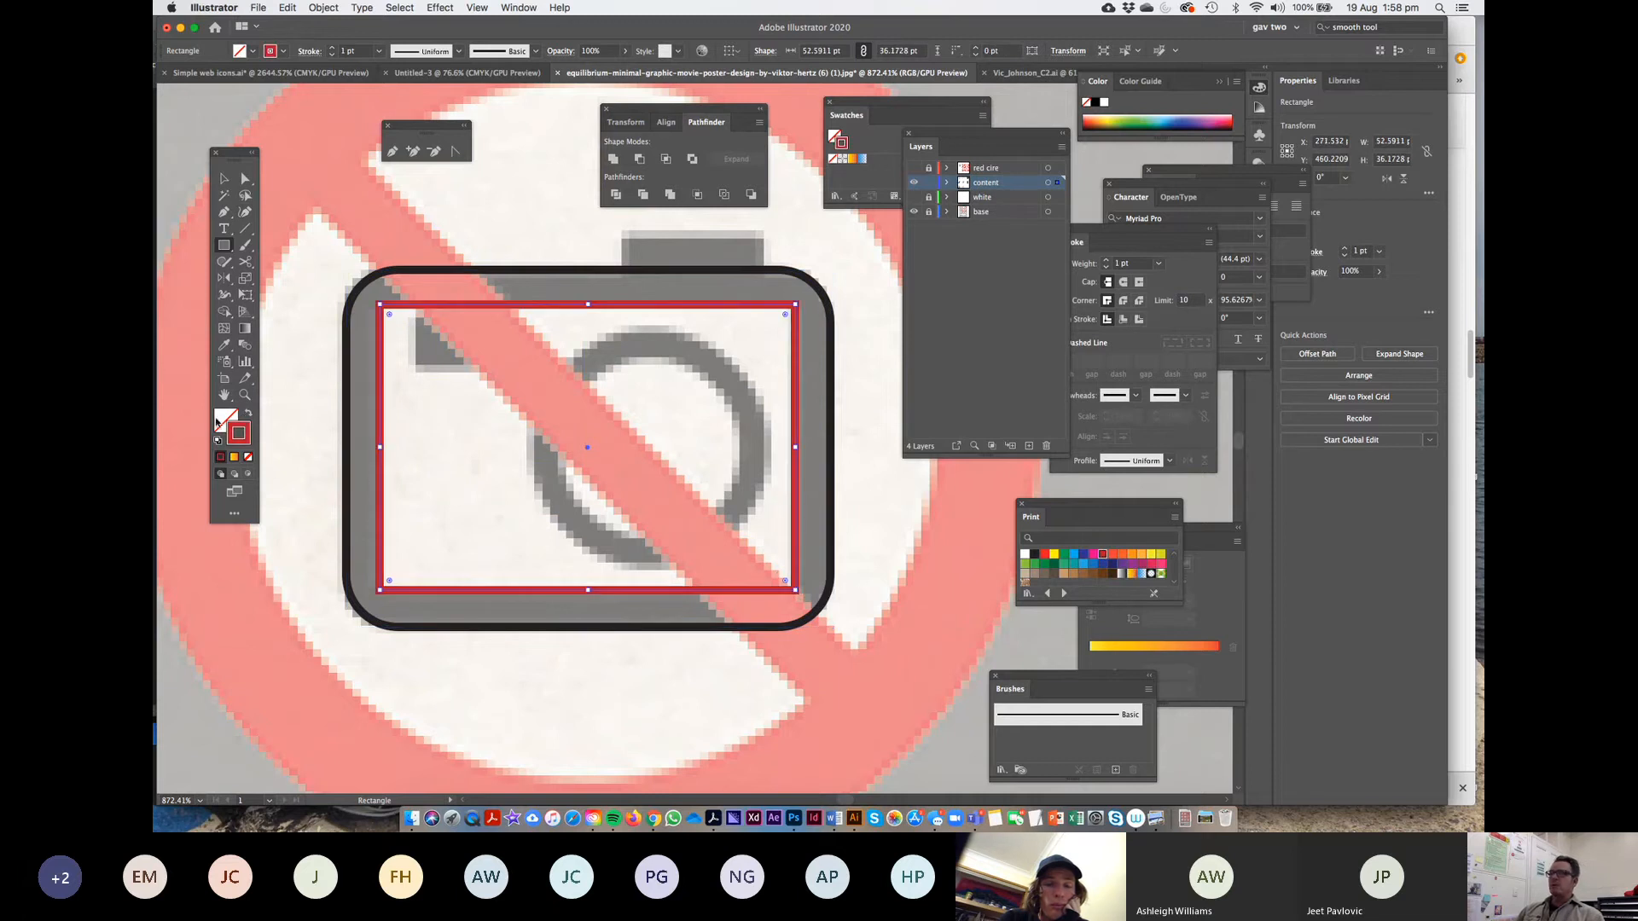
{"action": "left_click", "coordinate": [249, 415]}
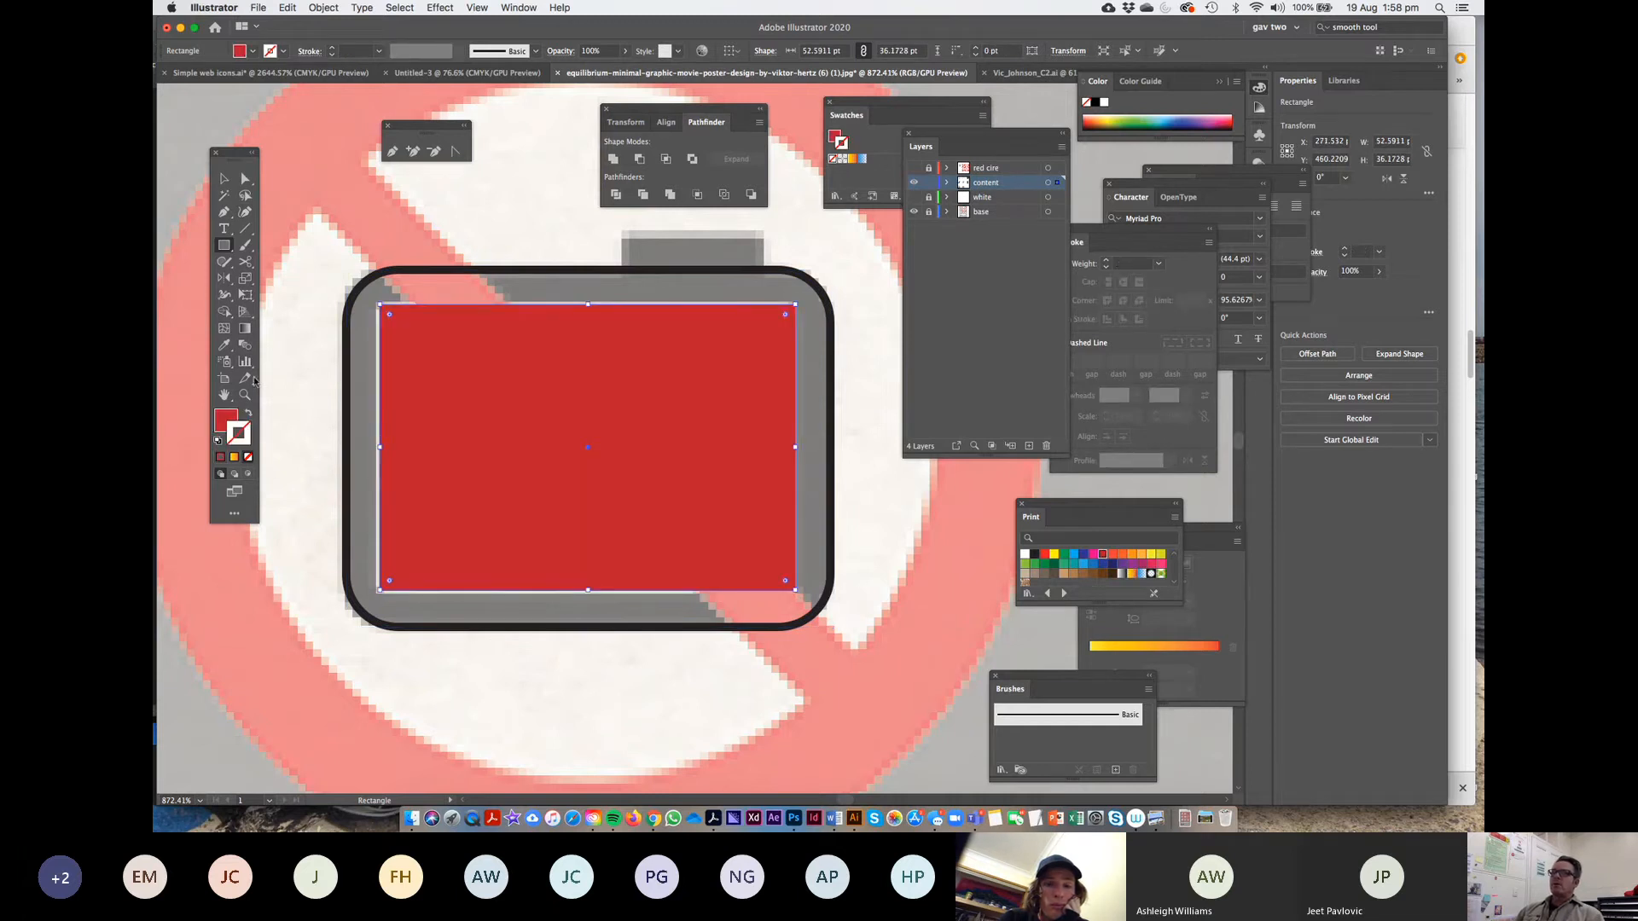
Fill the outer rounded rectangle of the camera body with orange
{"action": "key", "text": "v"}
{"action": "left_click", "coordinate": [435, 286]}
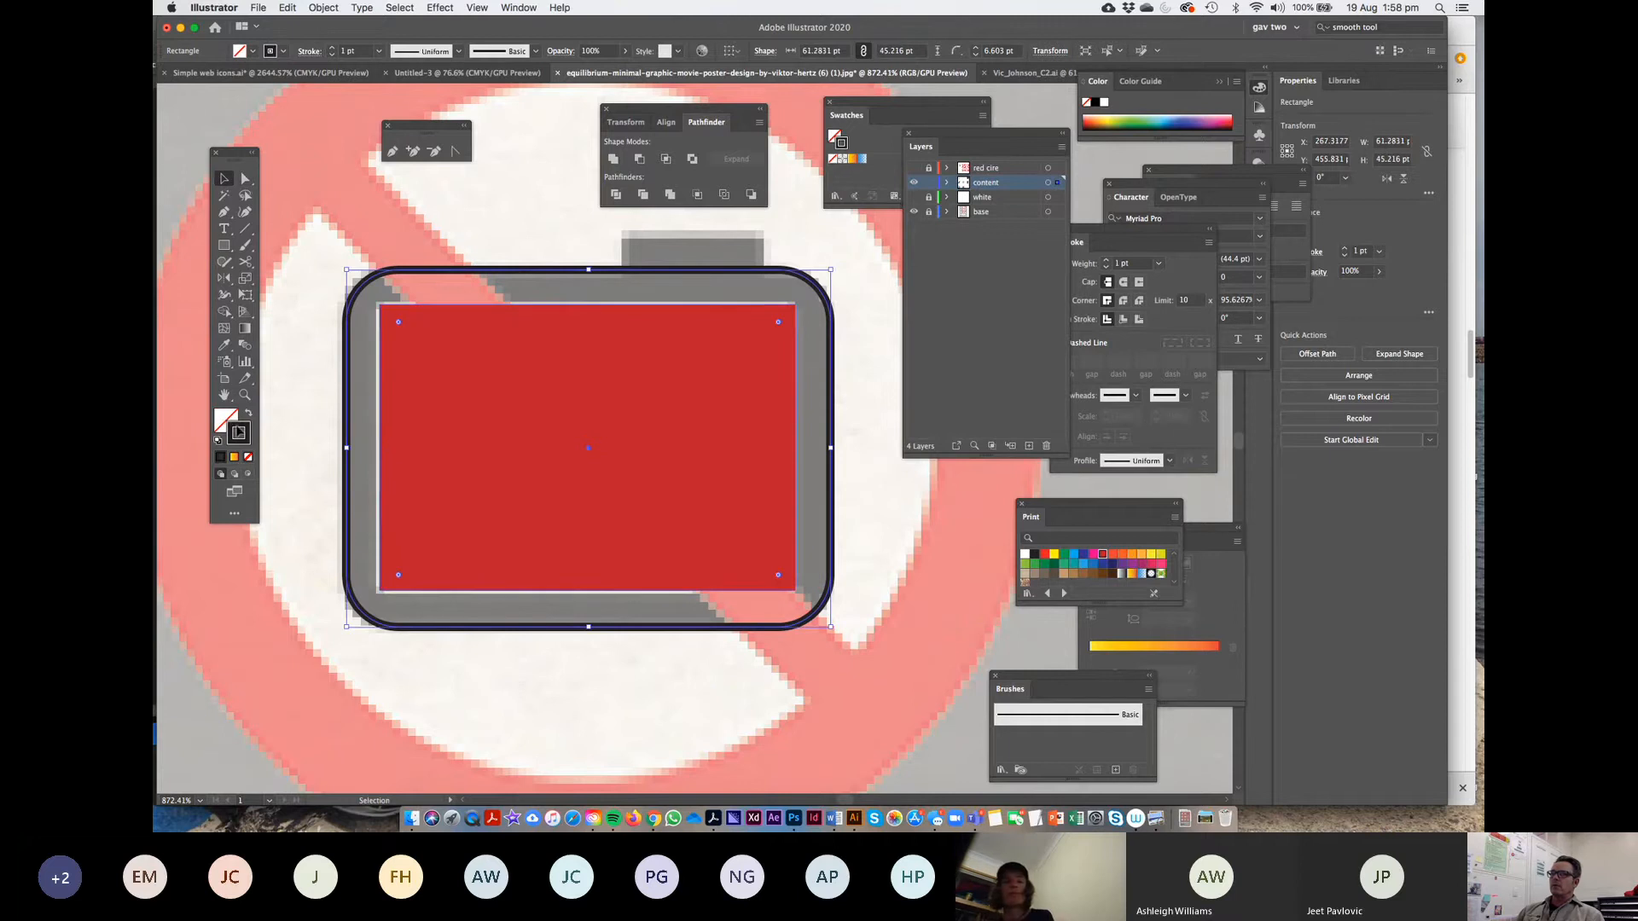
{"action": "left_click", "coordinate": [1132, 555]}
Cut the red rectangle out of the orange camera body with Minus Front and remove the resulting frame's stroke
{"action": "left_click", "coordinate": [459, 350]}
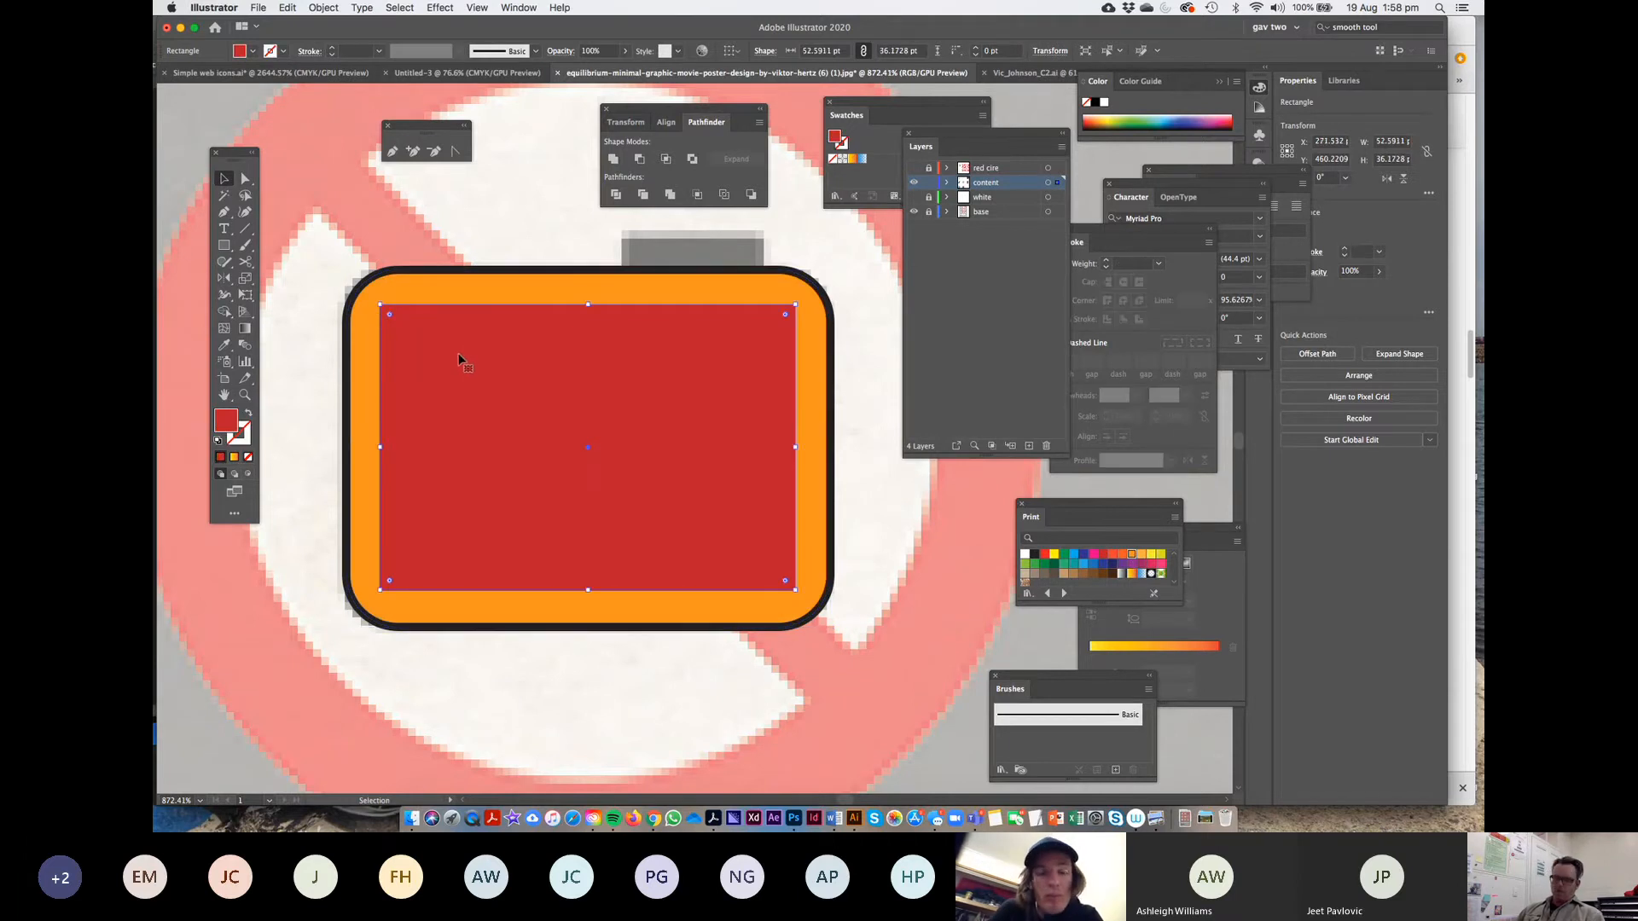
{"action": "left_click", "coordinate": [454, 283], "text": "shift"}
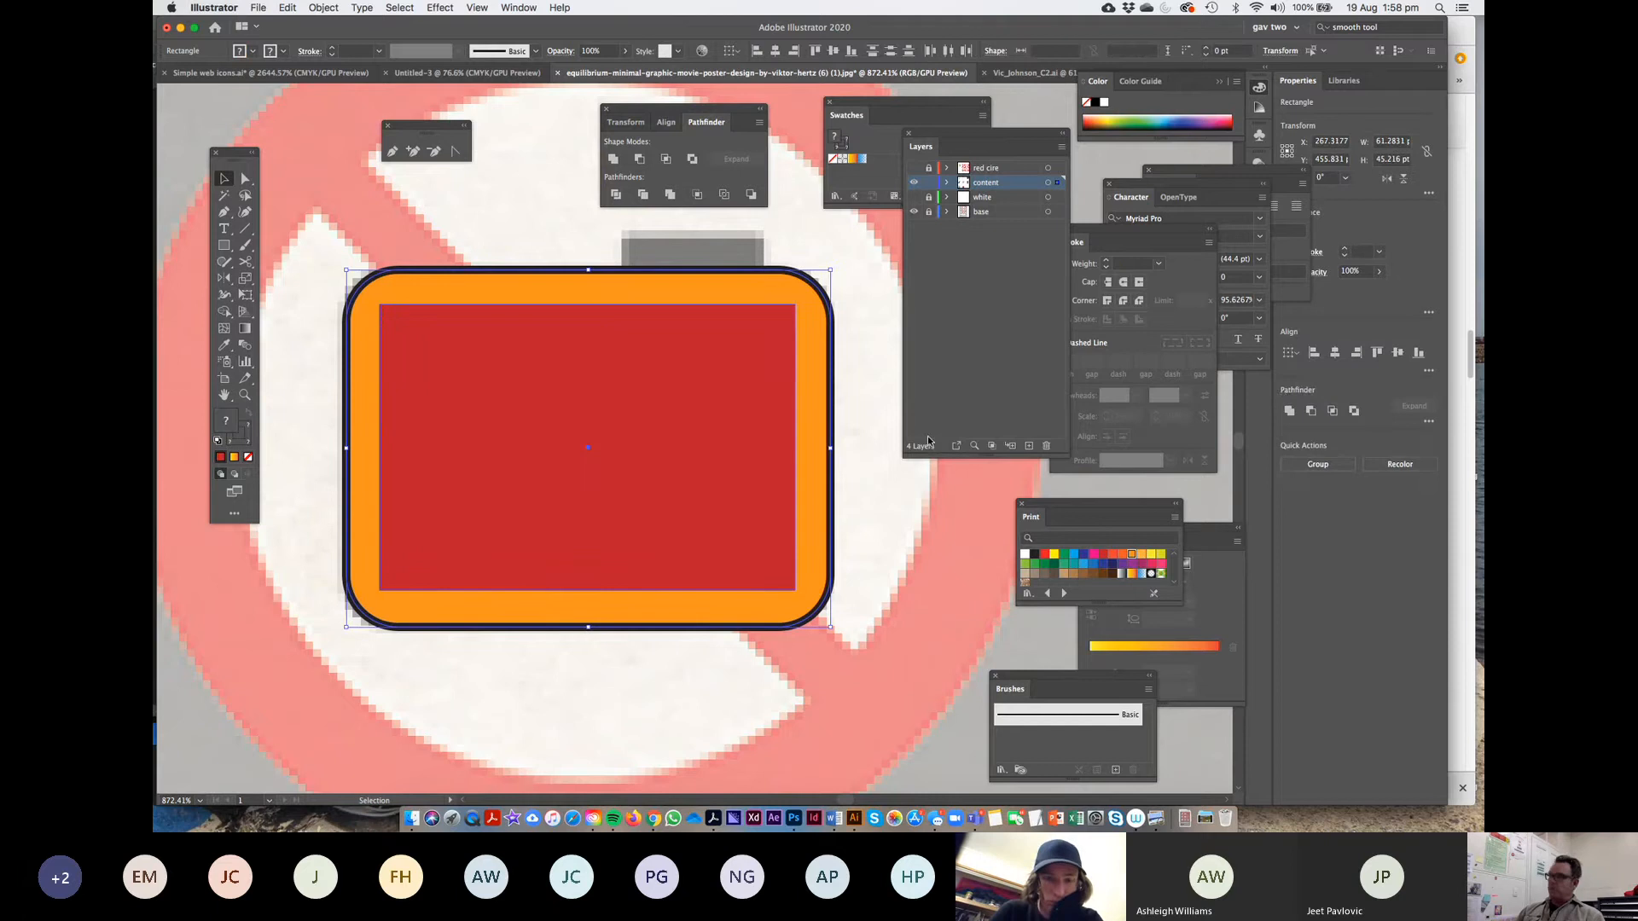
{"action": "left_click", "coordinate": [1291, 411]}
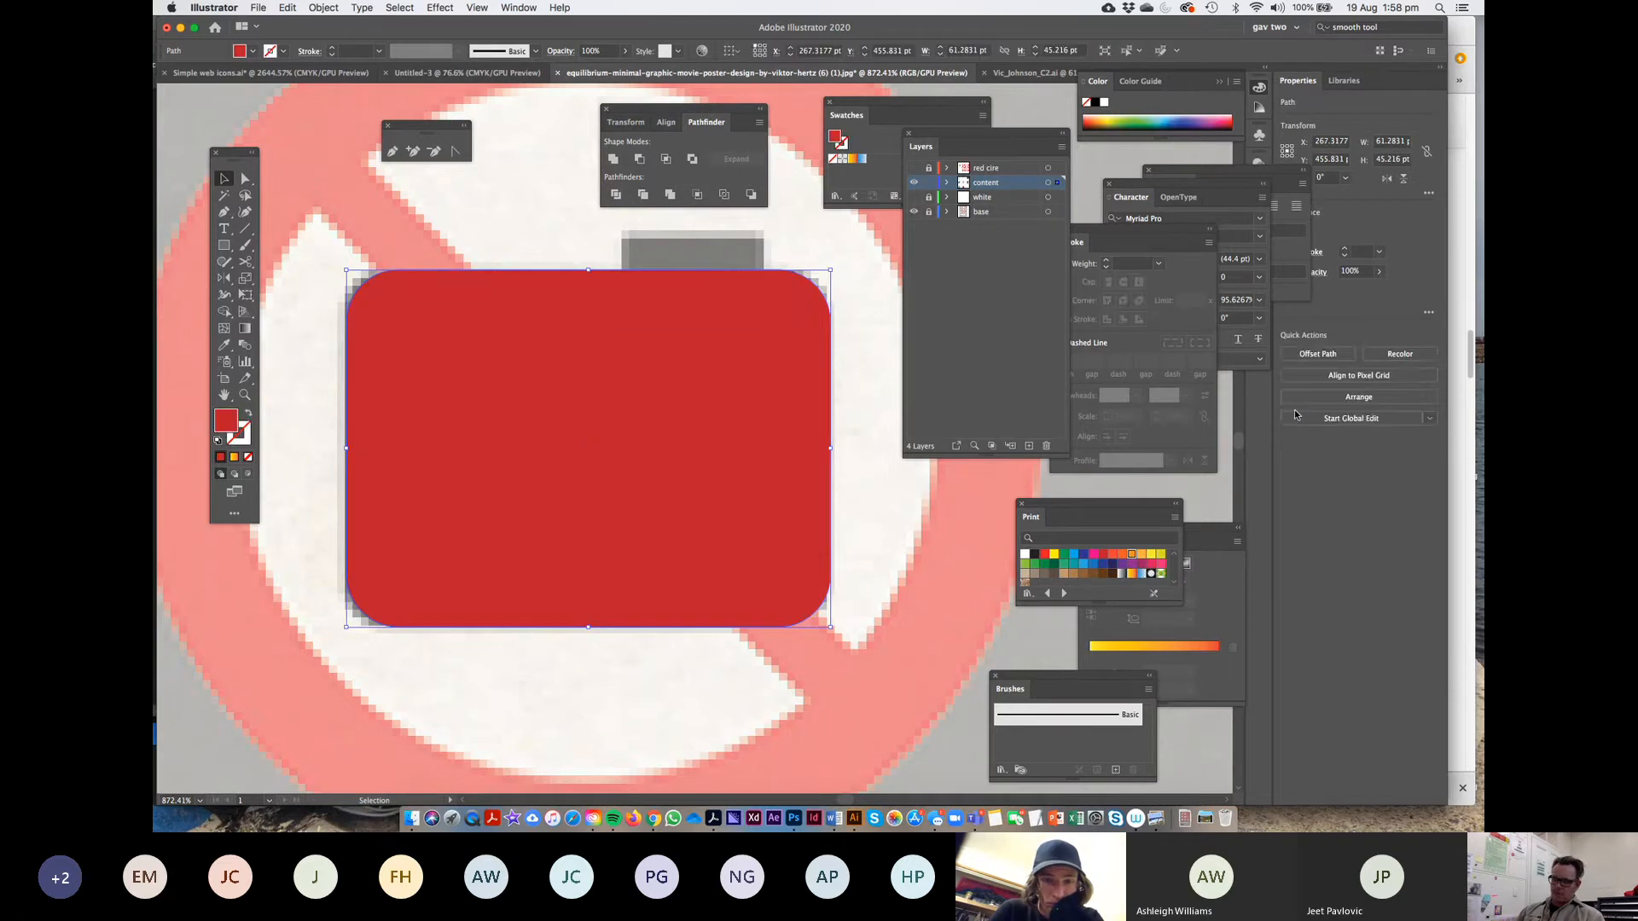
{"action": "key", "text": "super+z"}
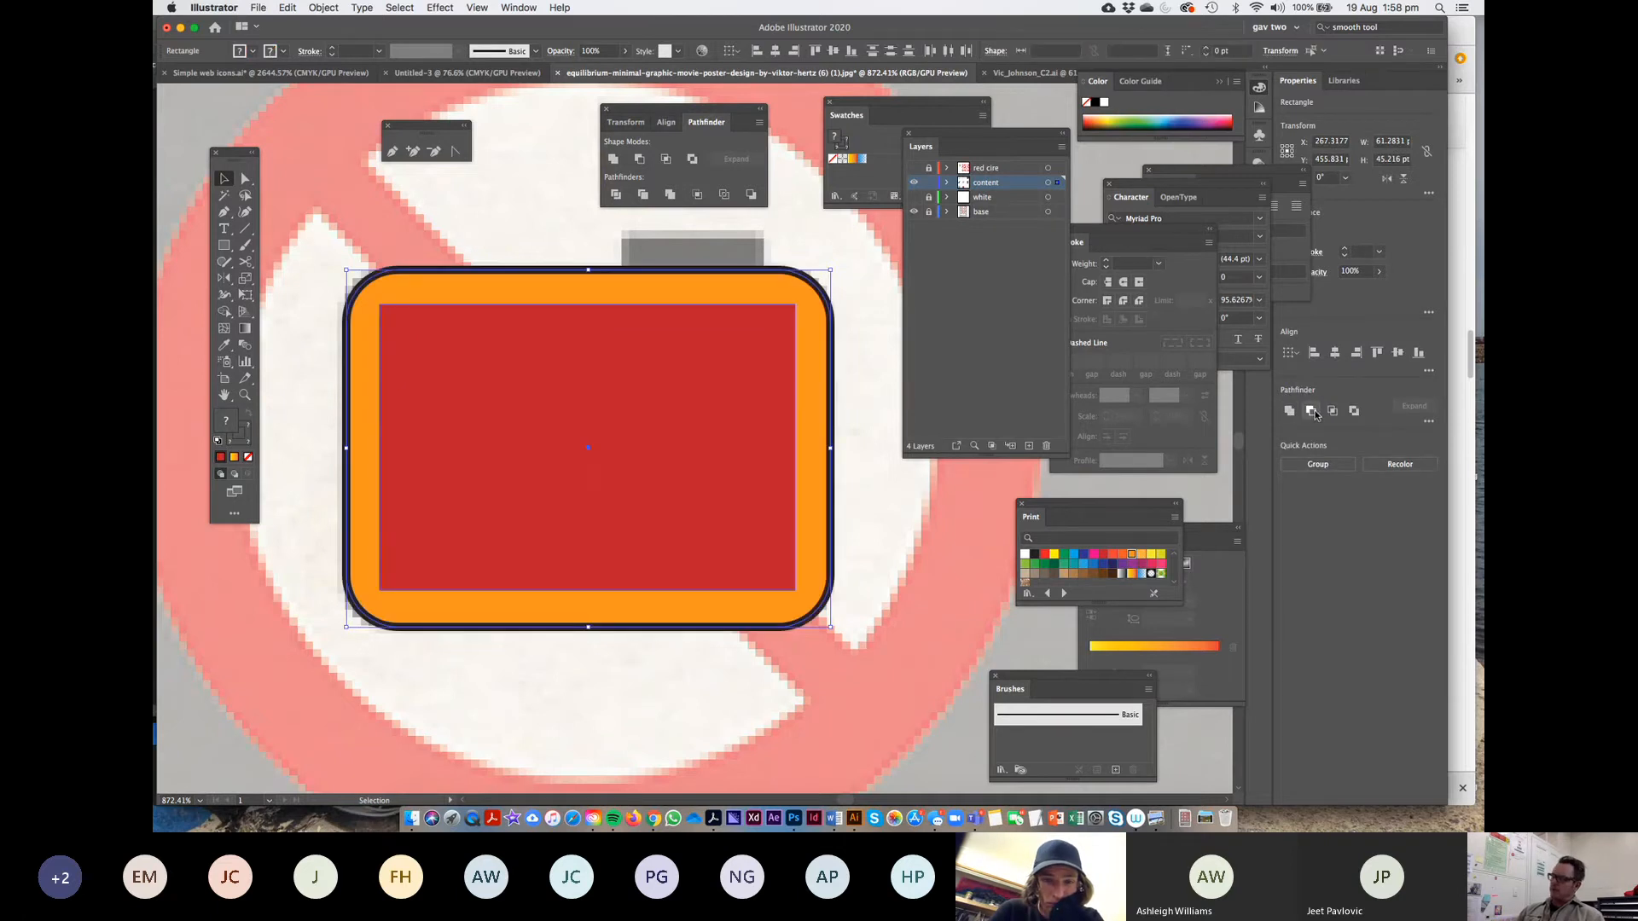
{"action": "left_click", "coordinate": [1312, 411]}
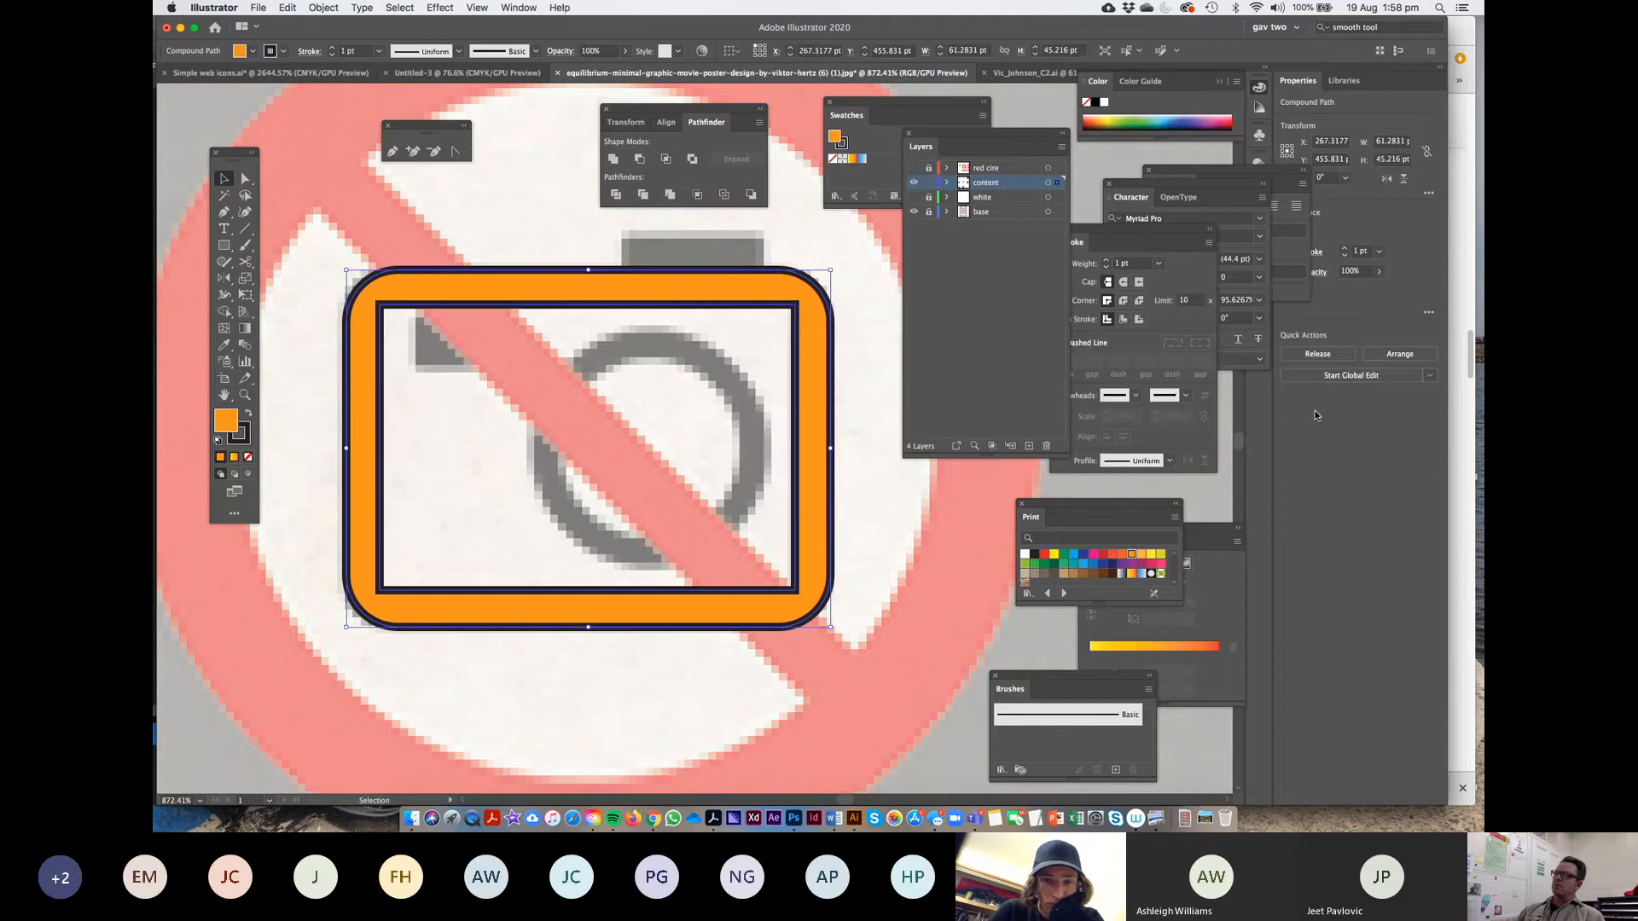
{"action": "left_click", "coordinate": [241, 436]}
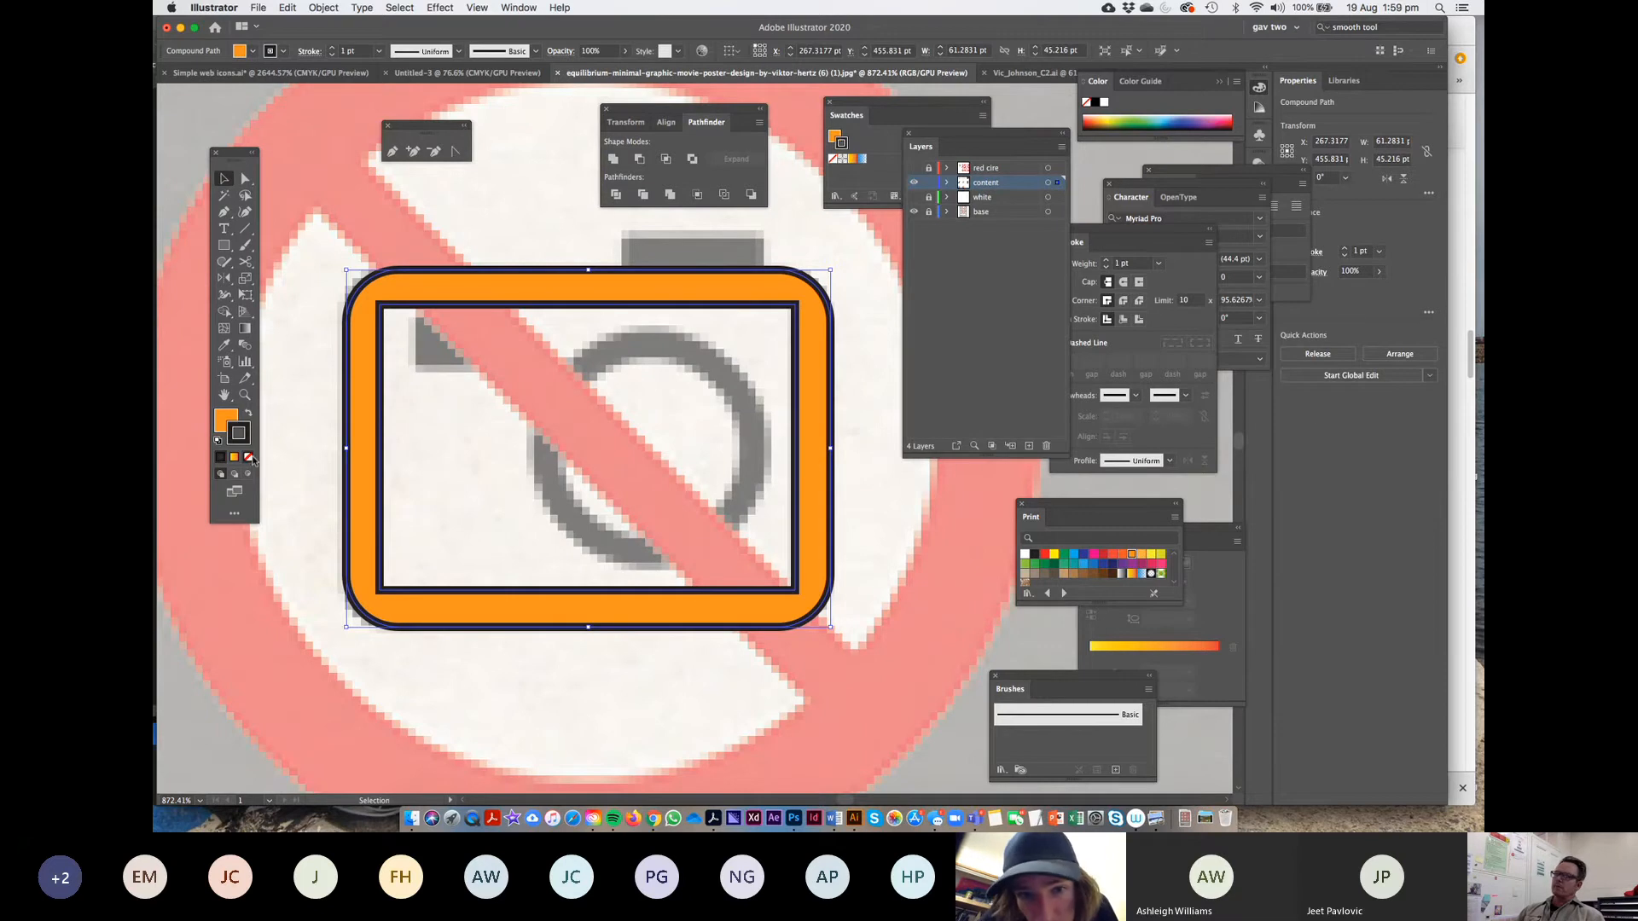
{"action": "left_click", "coordinate": [249, 457]}
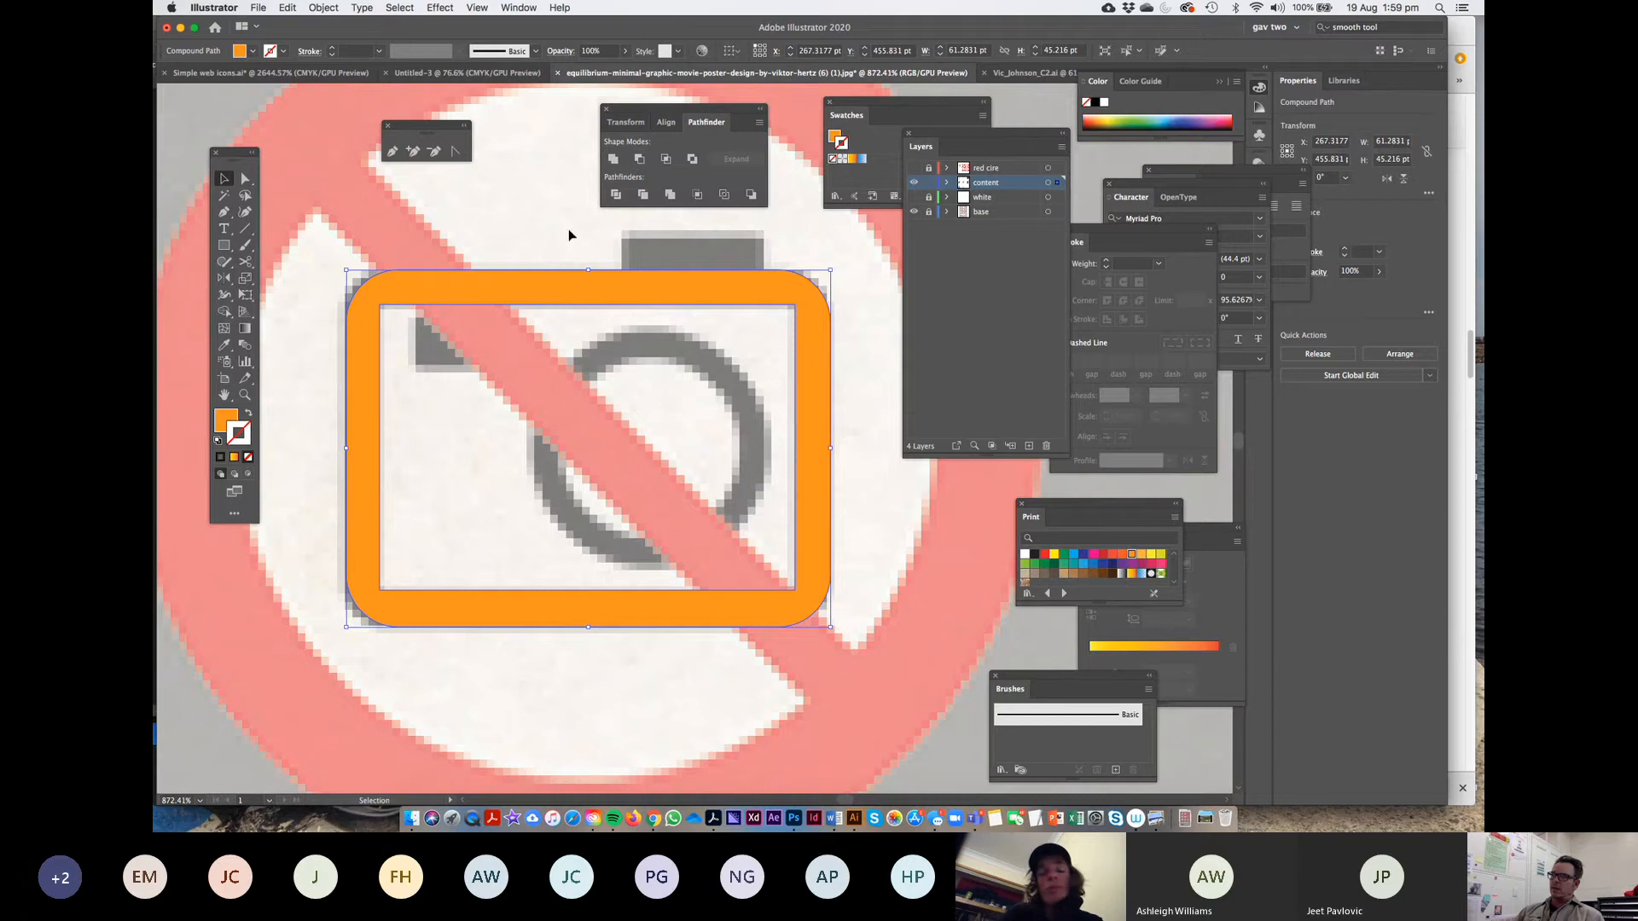
Draw an orange rectangle about 17 × 6 pt over the camera's top bump, round its upper corners to about 1.35 pt and unite it with the body
{"action": "left_click", "coordinate": [531, 250]}
{"action": "left_click", "coordinate": [225, 246]}
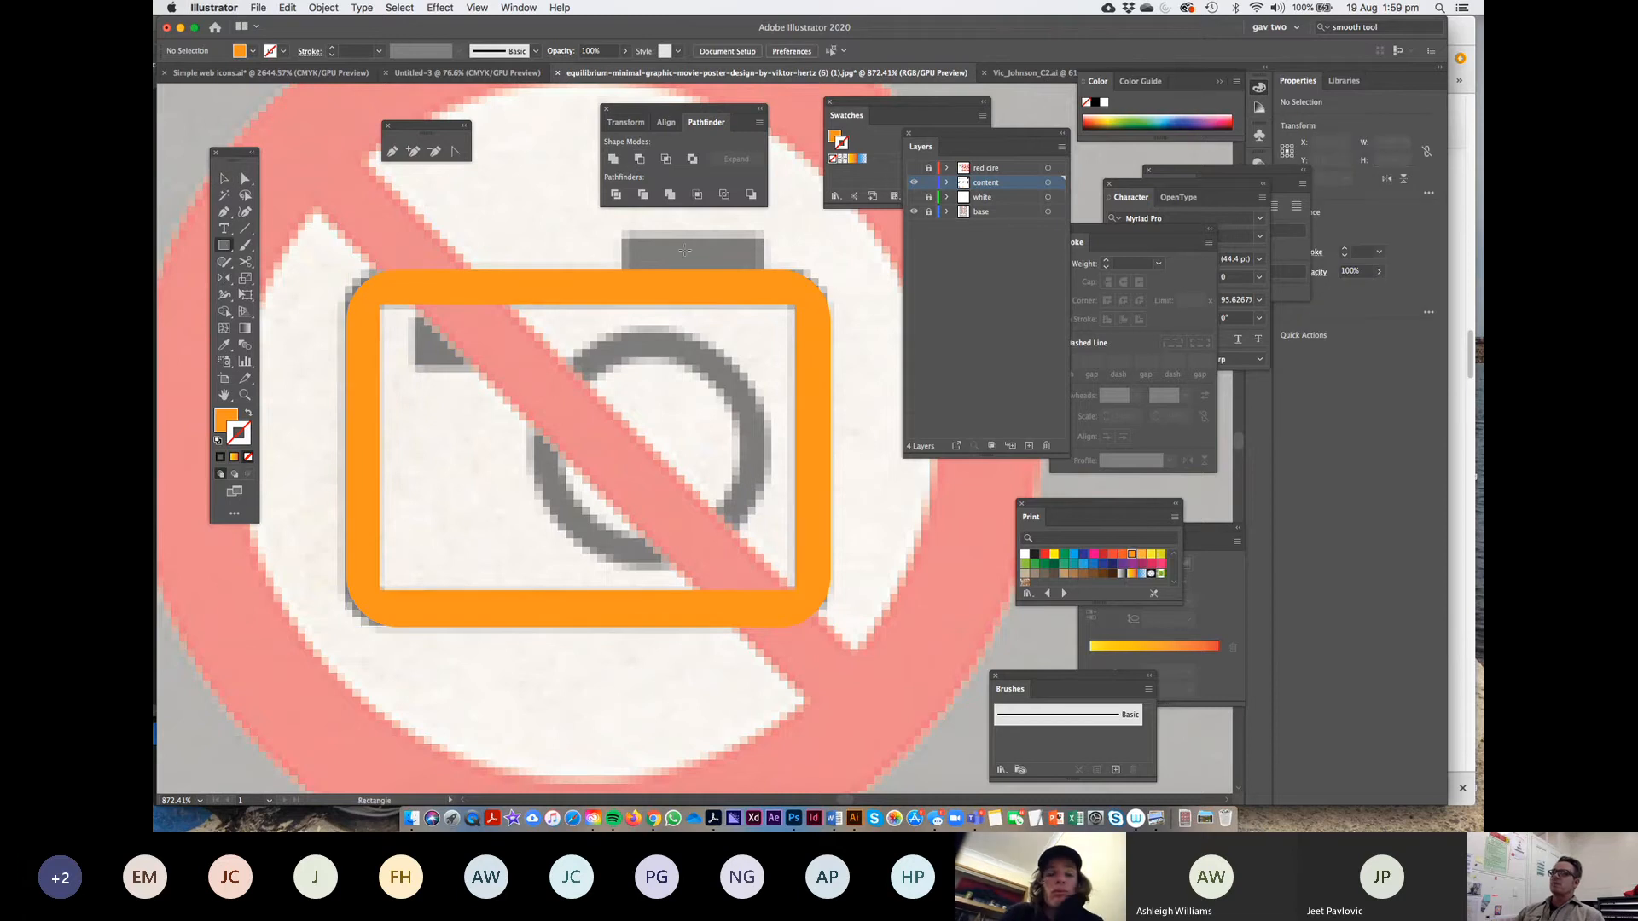
{"action": "left_click_drag", "start_coordinate": [626, 235], "coordinate": [752, 247]}
{"action": "left_click", "coordinate": [246, 179]}
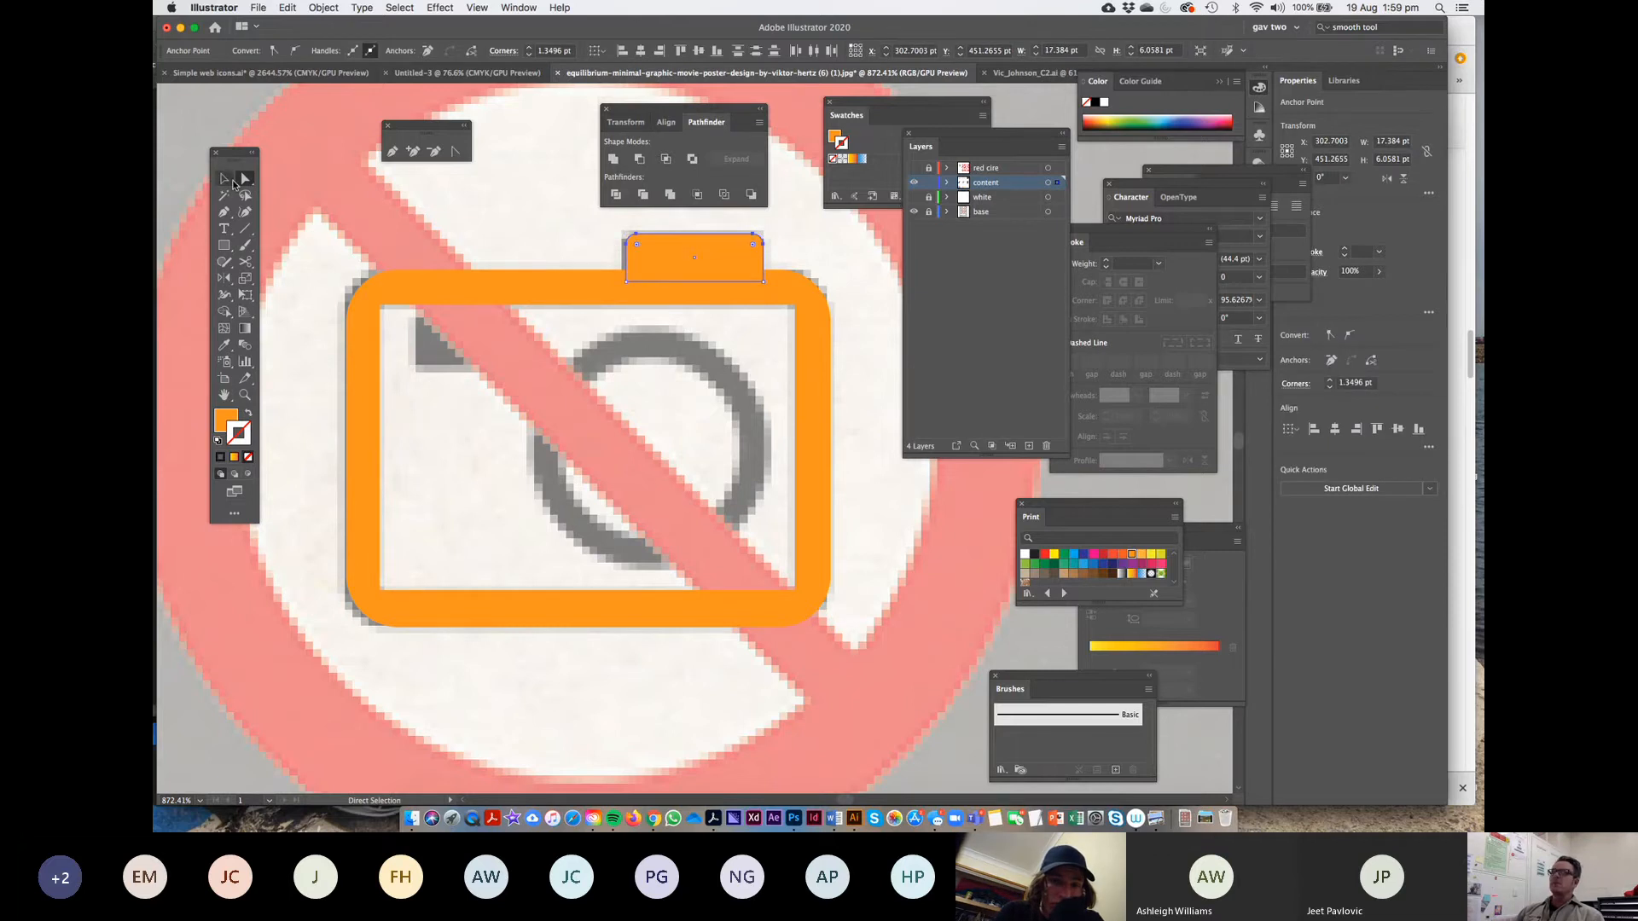
{"action": "left_click", "coordinate": [226, 179]}
{"action": "left_click", "coordinate": [580, 290], "text": "shift"}
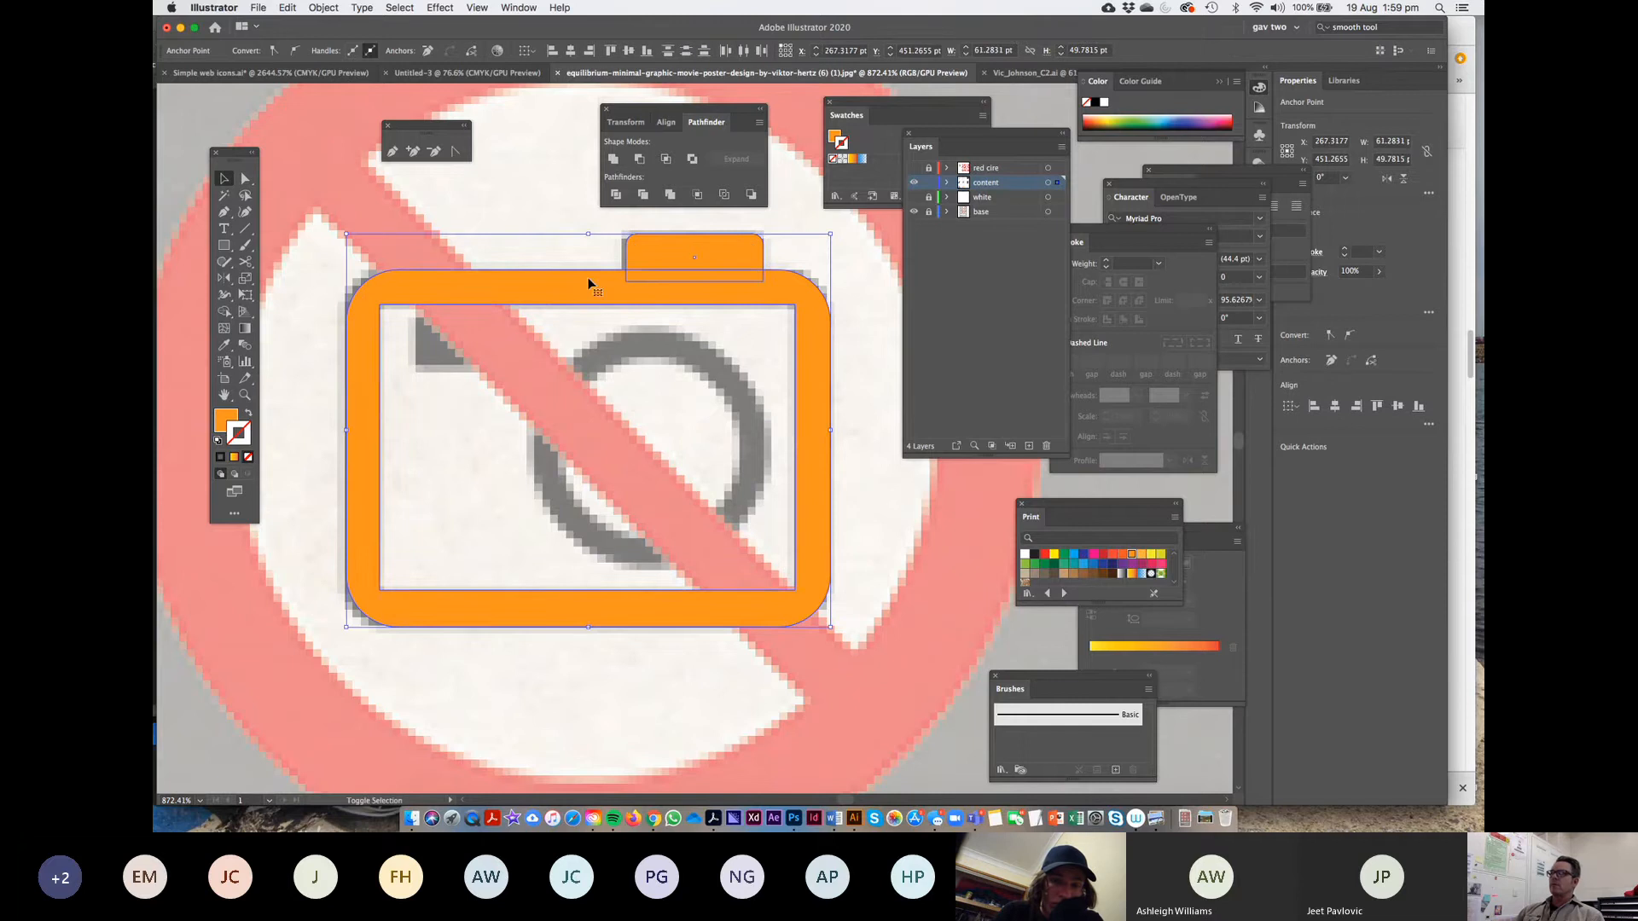
{"action": "left_click", "coordinate": [614, 159]}
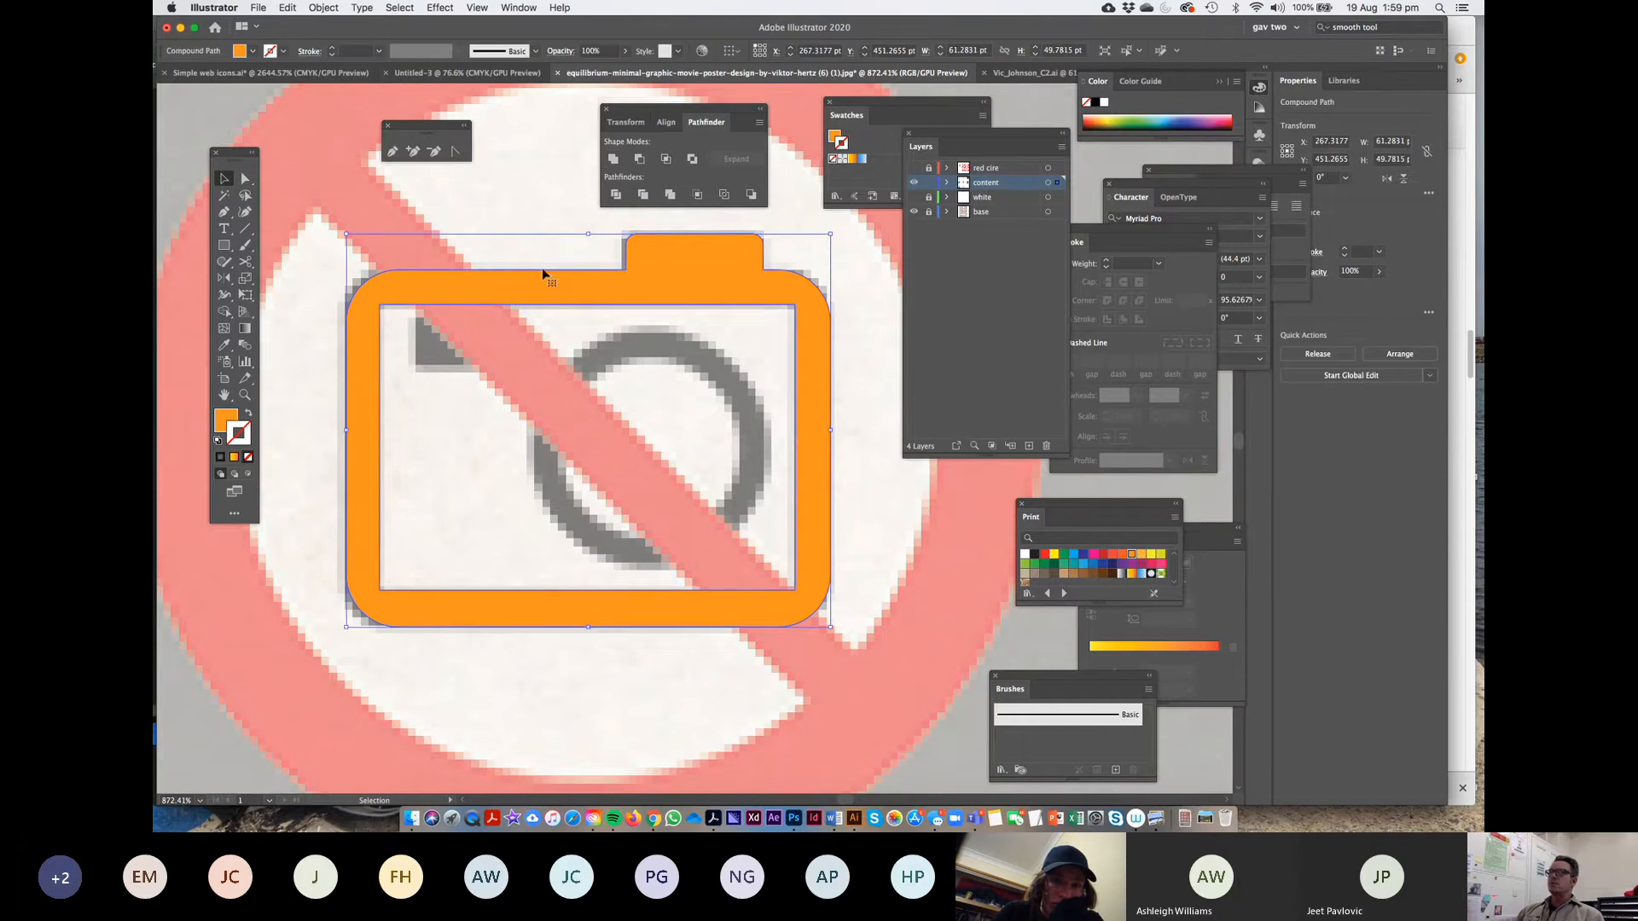
Draw an unfilled circle about 26.5 pt across over the camera lens and give it a 5 pt orange stroke
{"action": "left_click_drag", "start_coordinate": [226, 248], "coordinate": [281, 279]}
{"action": "left_click_drag", "start_coordinate": [664, 459], "coordinate": [754, 508]}
{"action": "left_click", "coordinate": [249, 415]}
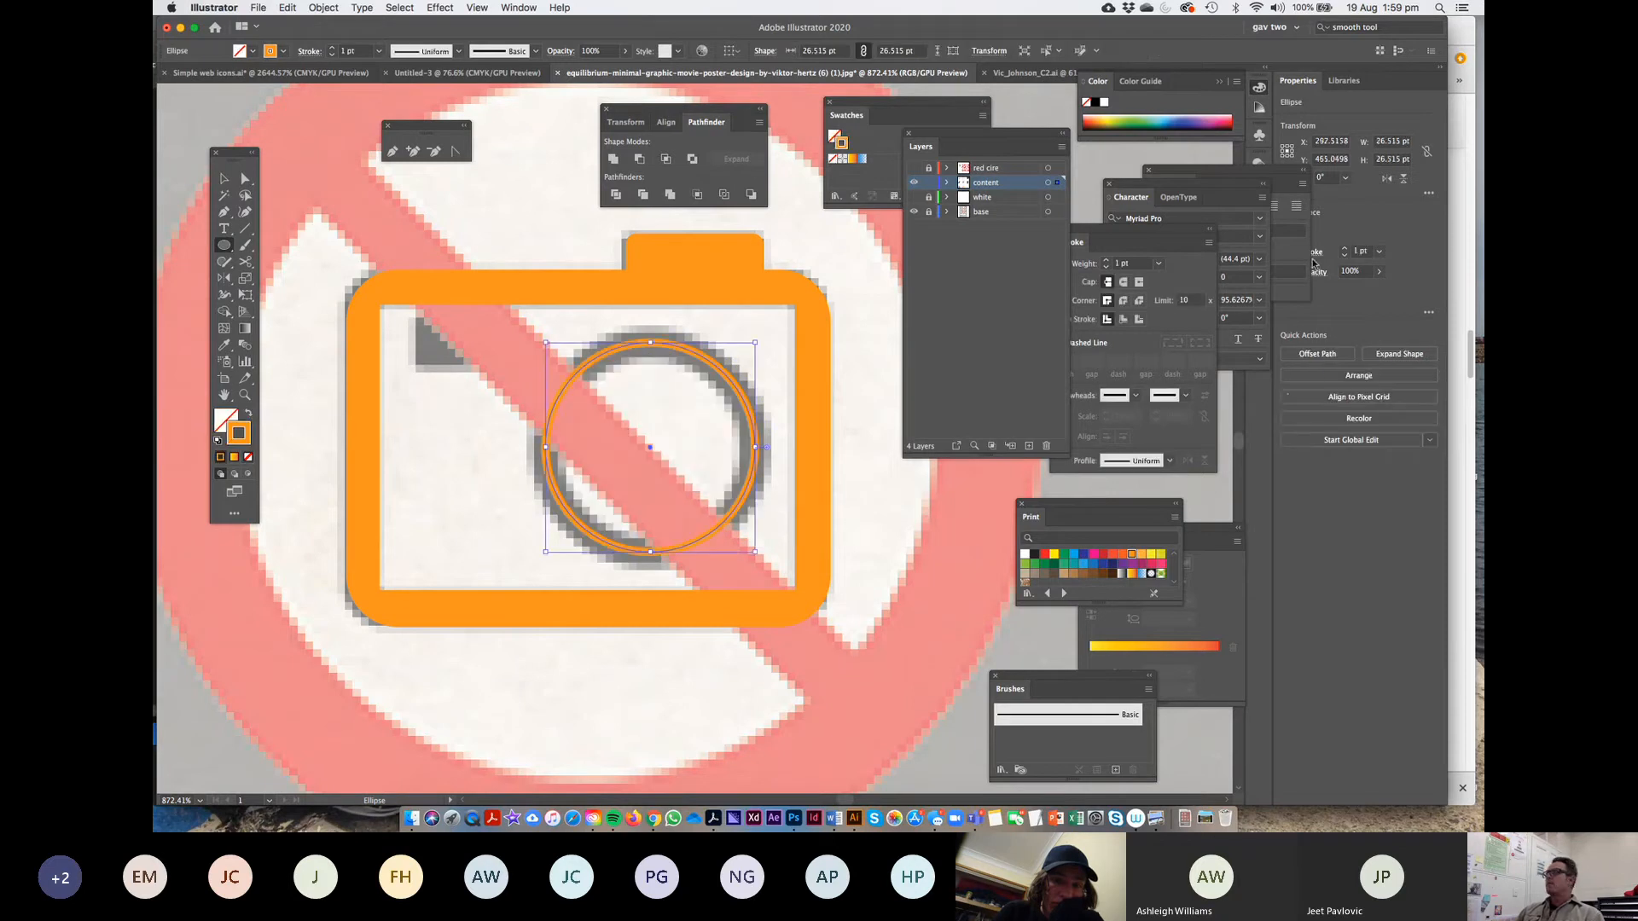
{"action": "left_click", "coordinate": [1344, 250]}
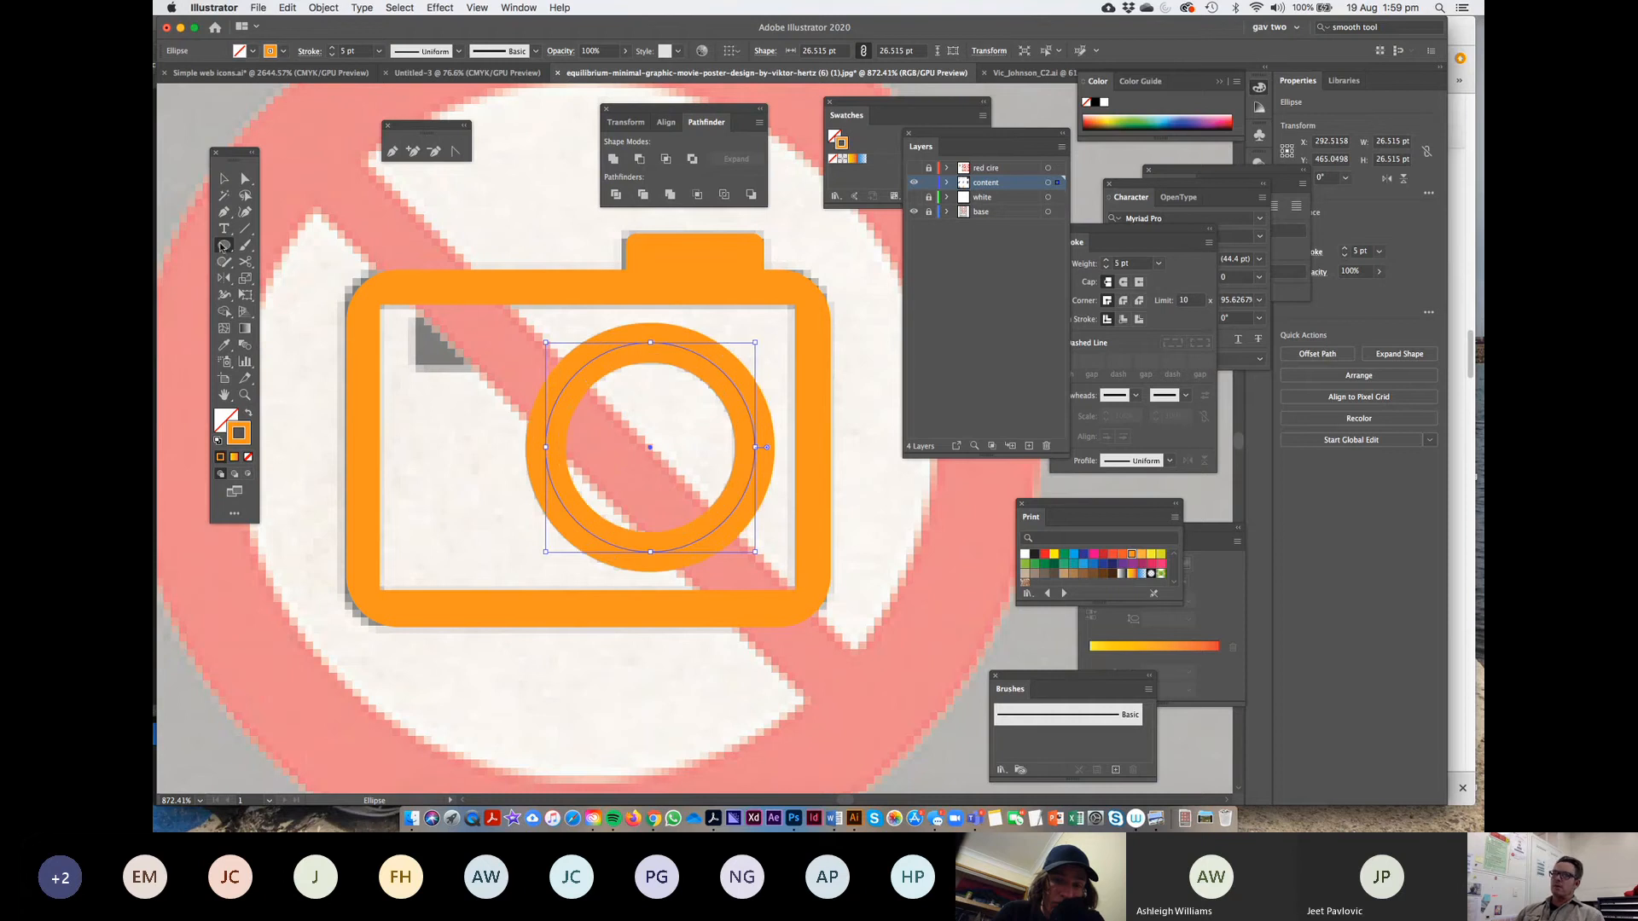
Draw an orange-filled rectangle about 13 × 7.4 pt without a stroke over the small window beside the camera lens
{"action": "left_click_drag", "start_coordinate": [221, 246], "coordinate": [273, 243]}
{"action": "left_click_drag", "start_coordinate": [415, 317], "coordinate": [516, 375]}
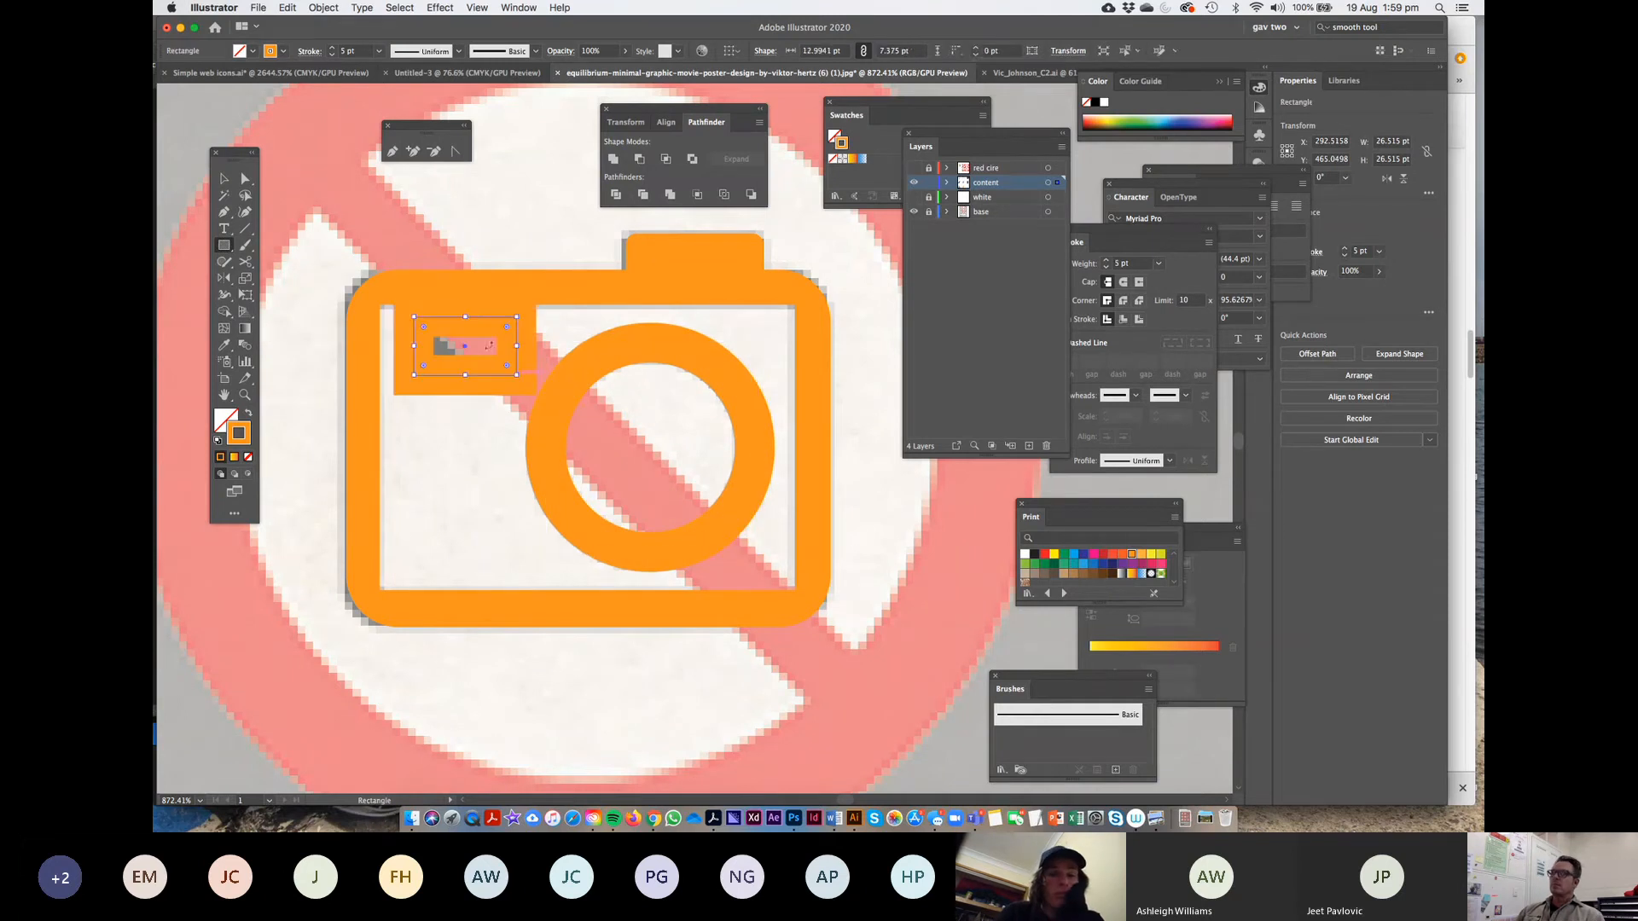
{"action": "left_click", "coordinate": [248, 413]}
{"action": "left_click", "coordinate": [222, 181]}
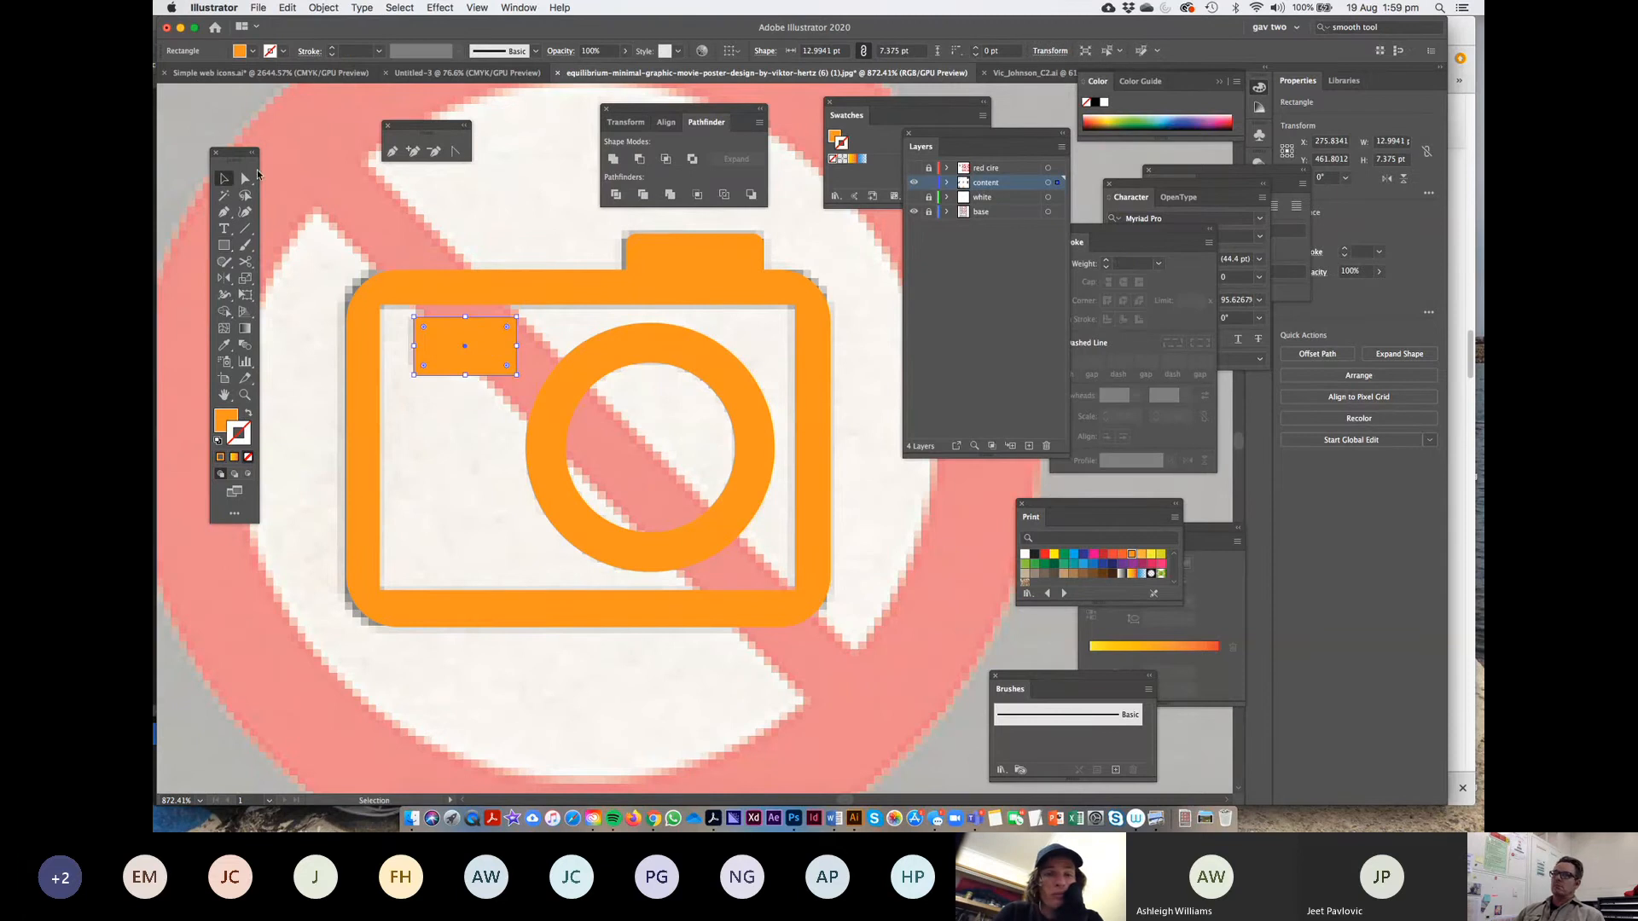
Expand the lens circle's stroke into a filled shape and group all the camera parts
{"action": "left_click", "coordinate": [625, 345]}
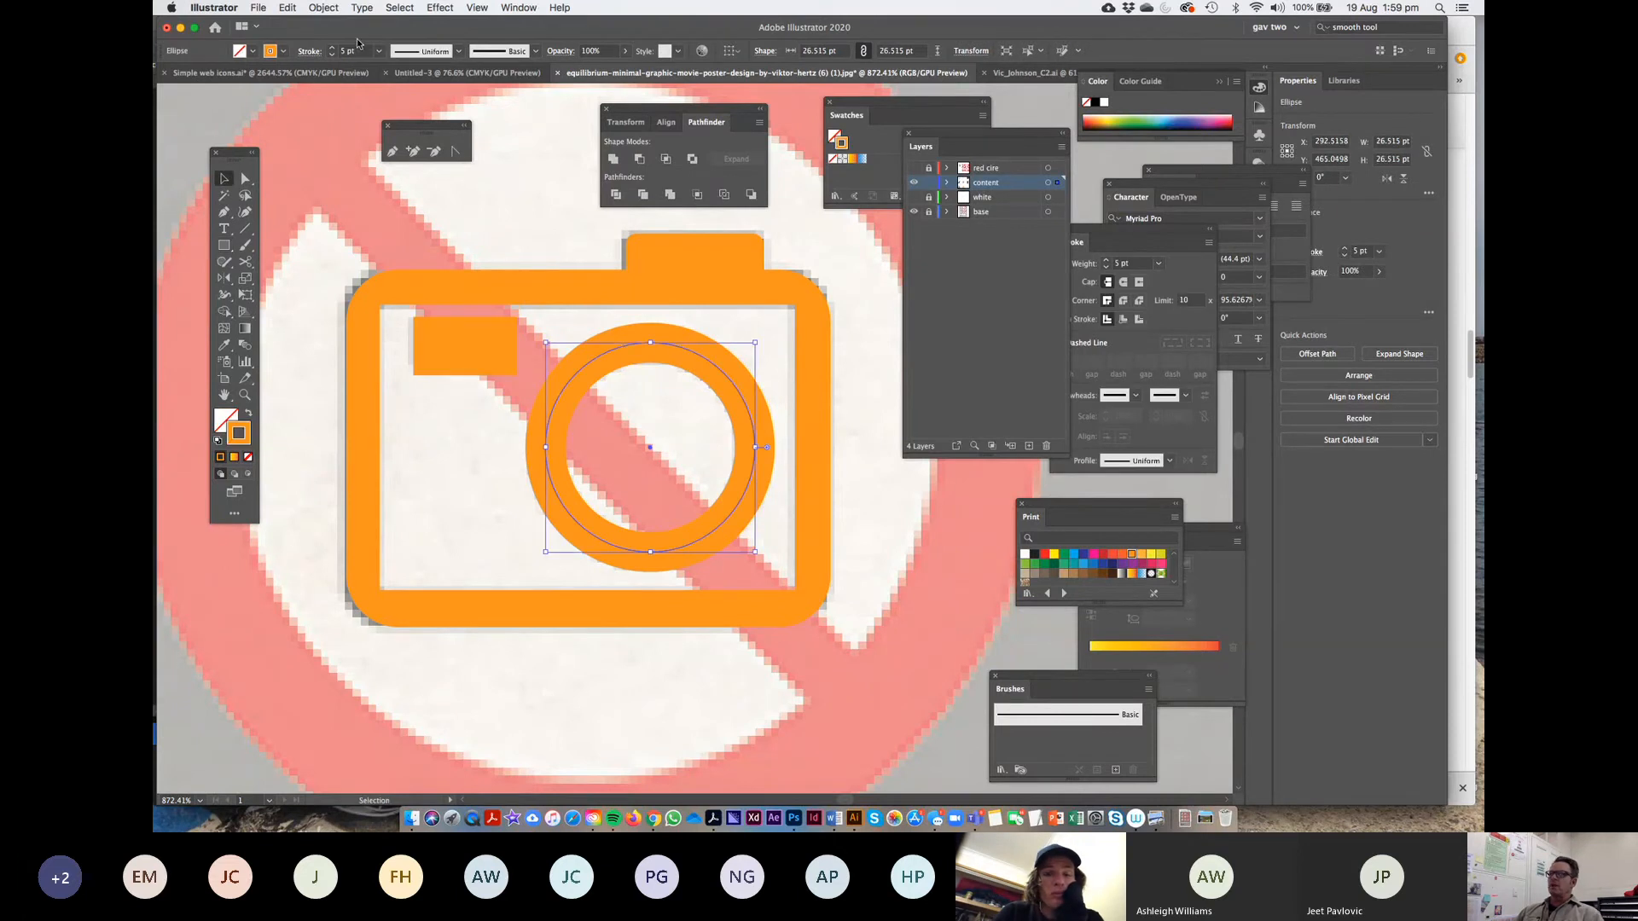
{"action": "left_click", "coordinate": [324, 7]}
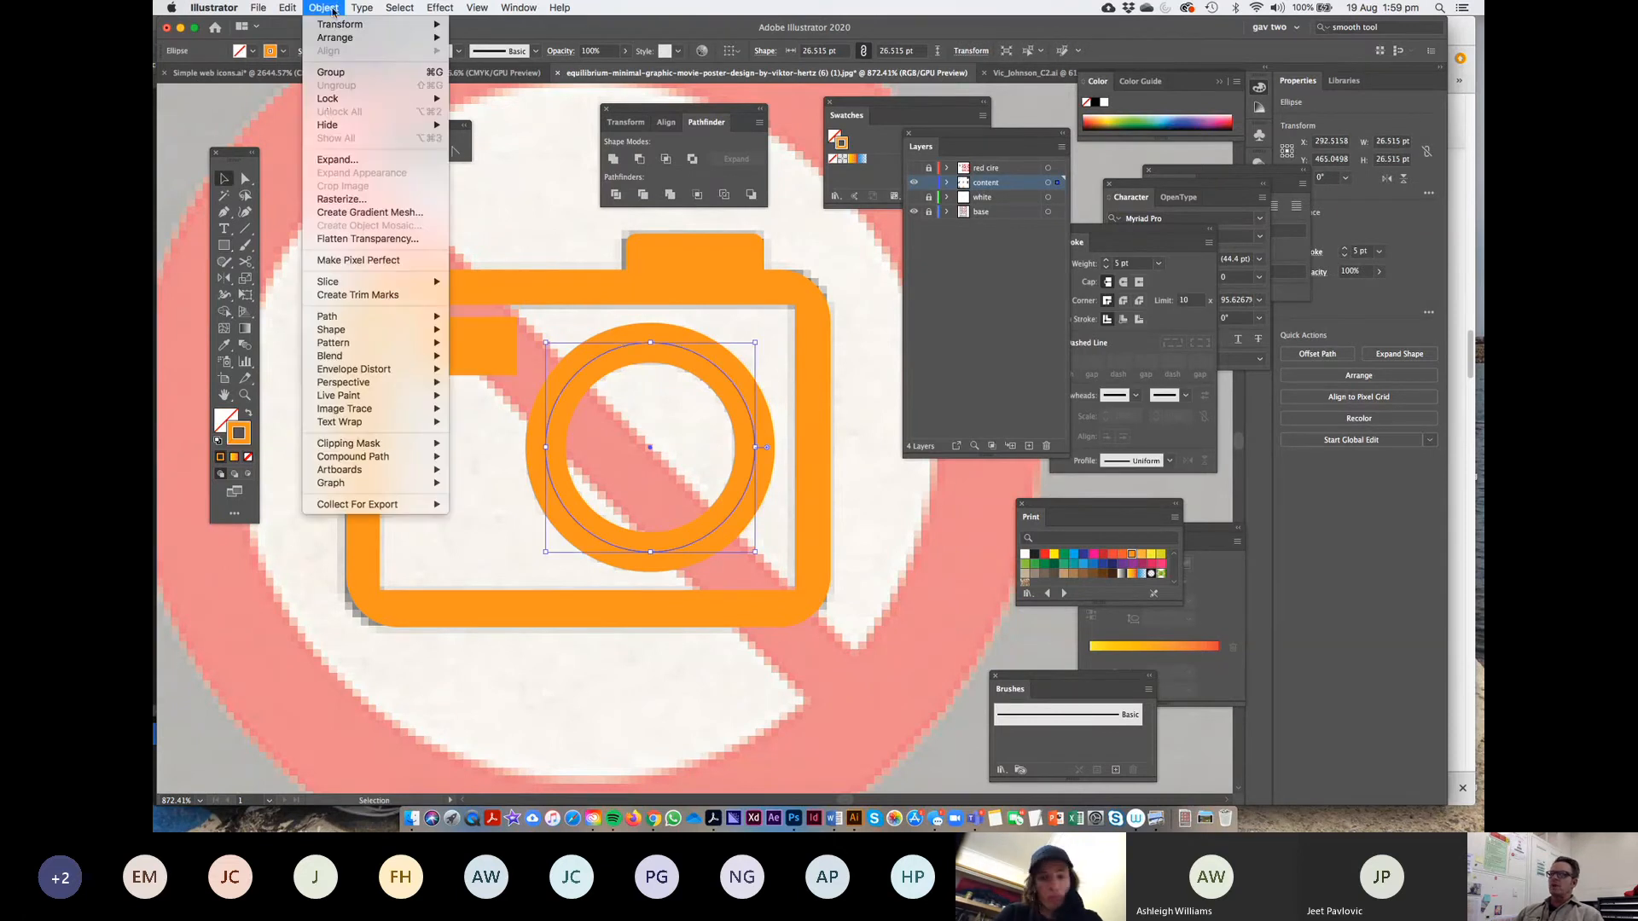
{"action": "left_click", "coordinate": [343, 161]}
{"action": "left_click", "coordinate": [336, 272]}
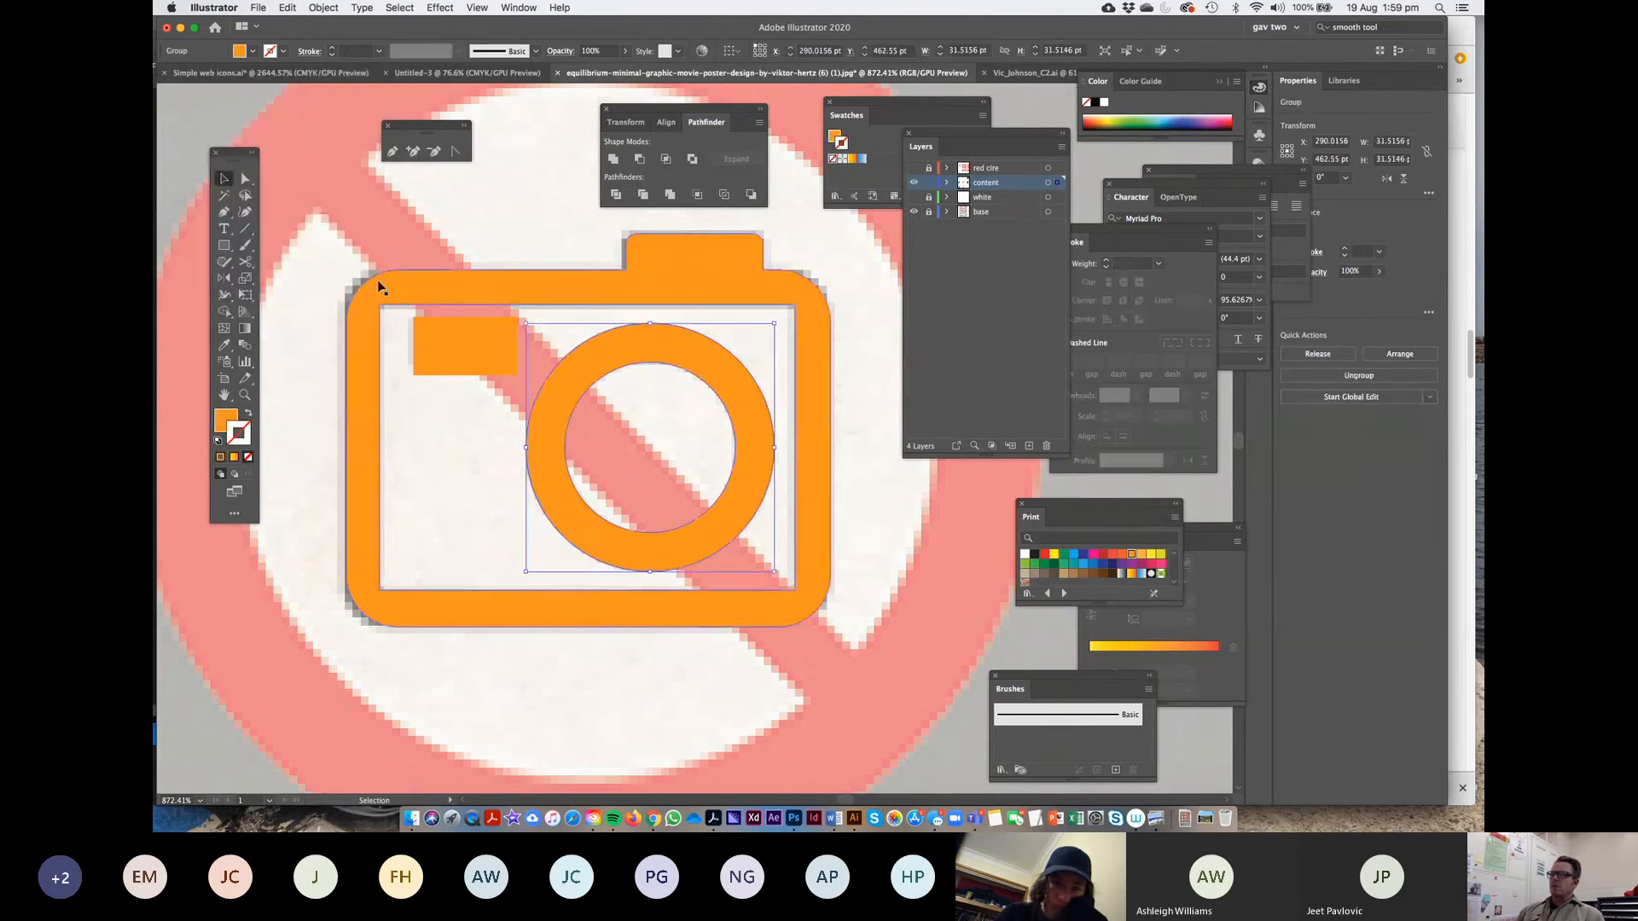
{"action": "key", "text": "super+a"}
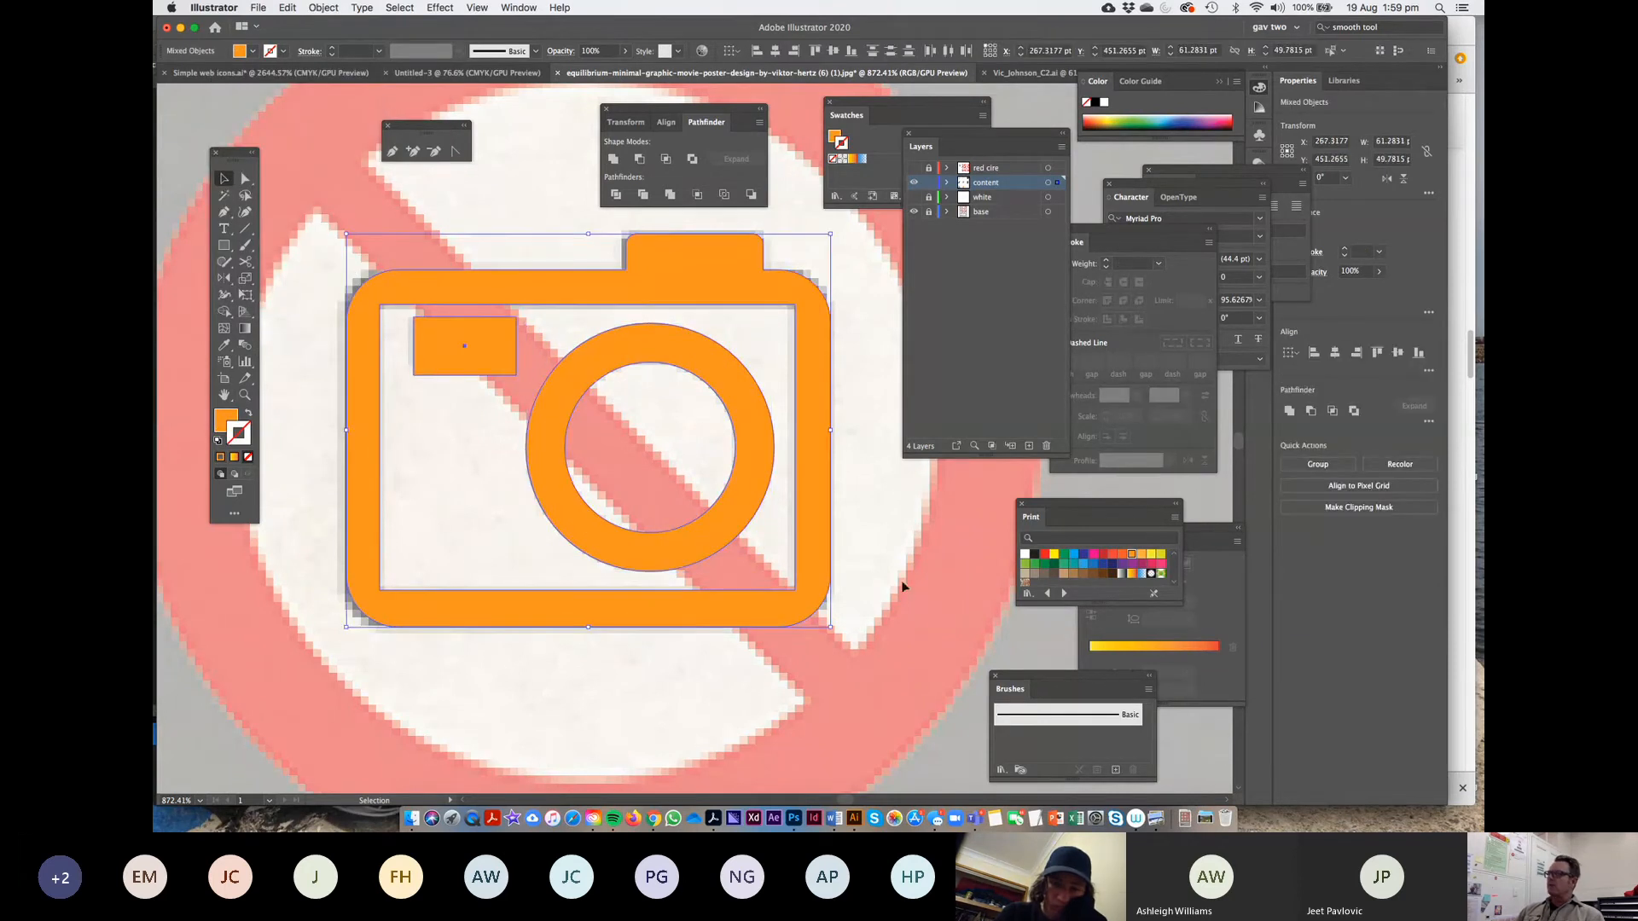
{"action": "key", "text": "super+g"}
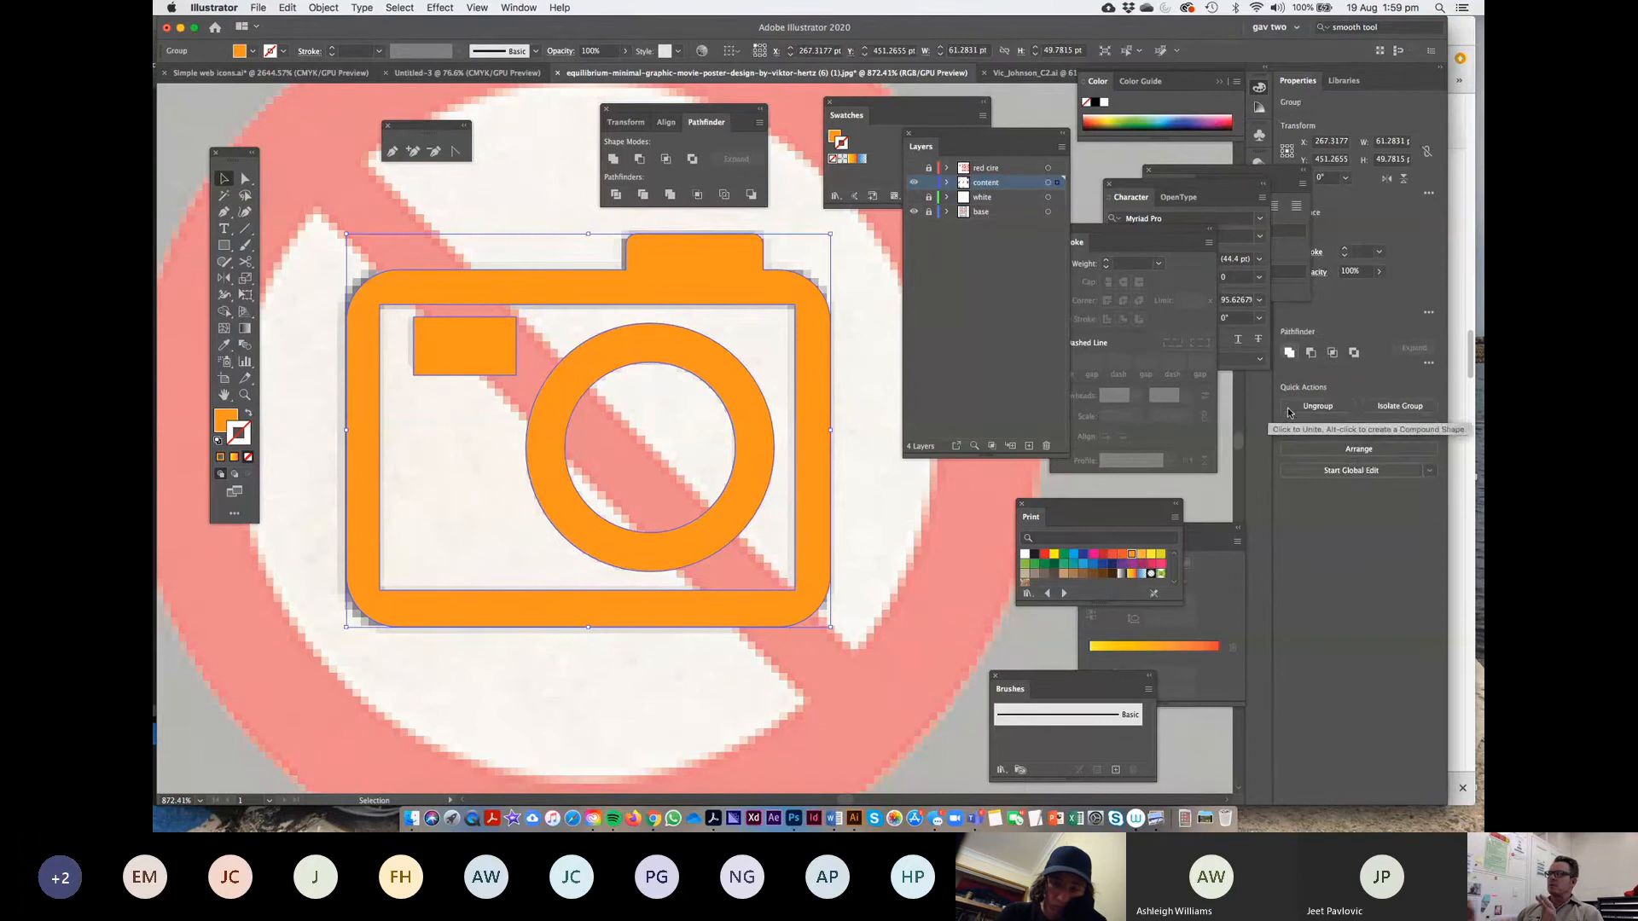
{"action": "left_click", "coordinate": [1132, 575]}
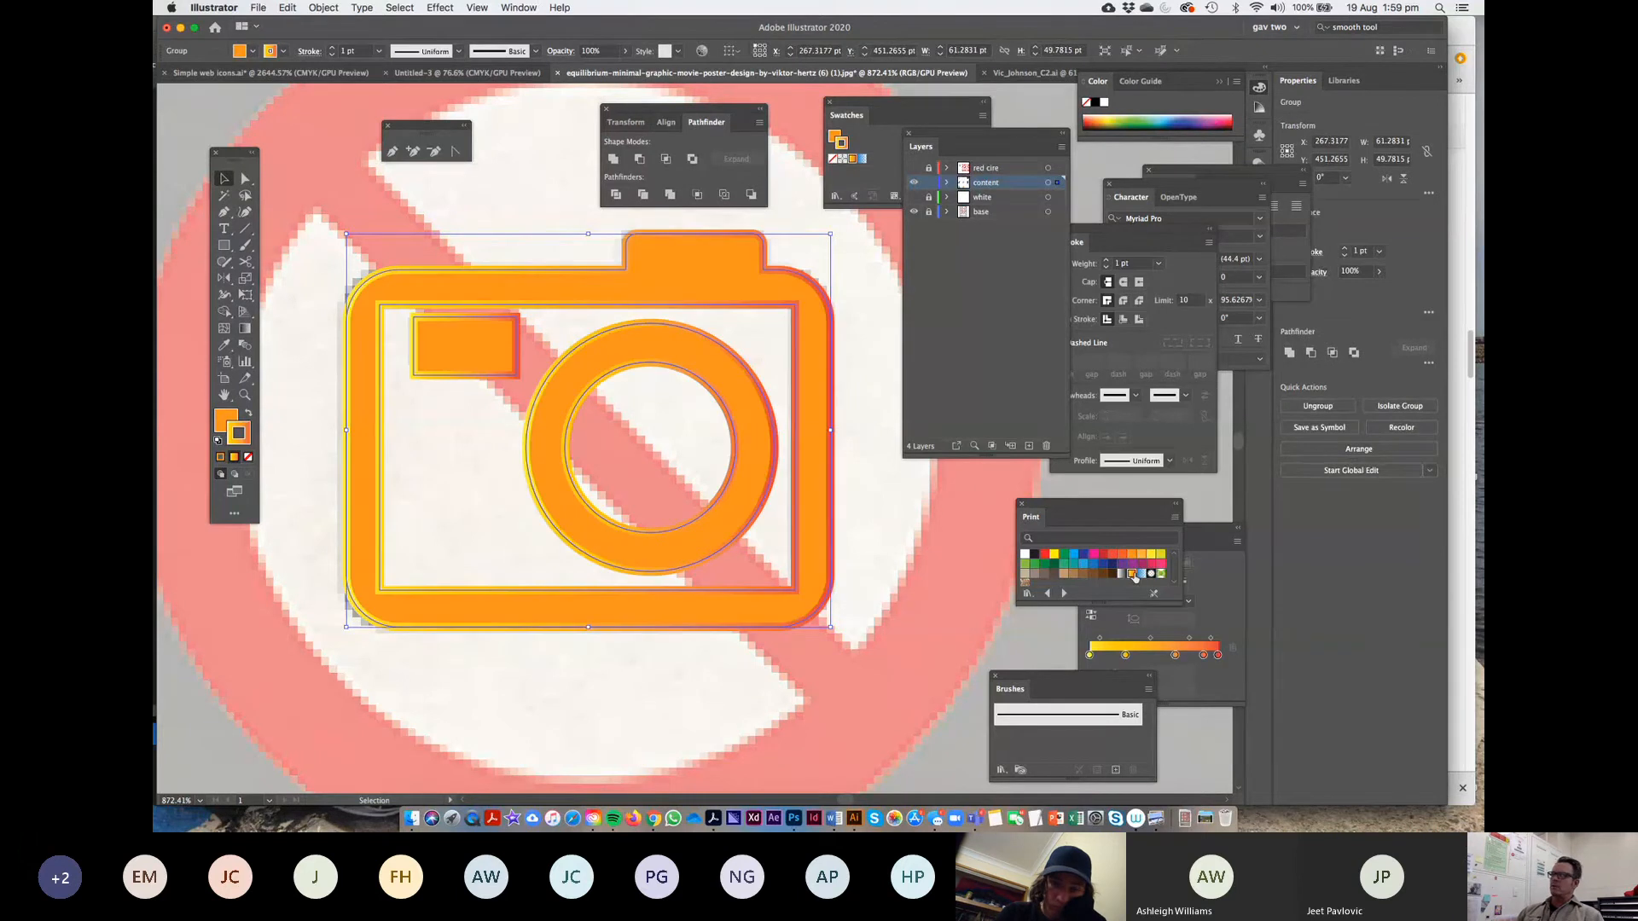
Draw a fully rounded orange bar about 23 × 6 pt over the dog's tail and place upright copies about 7 × 25 pt over both legs
{"action": "left_click_drag", "start_coordinate": [550, 503], "coordinate": [289, 517]}
{"action": "left_click_drag", "start_coordinate": [754, 486], "coordinate": [285, 470]}
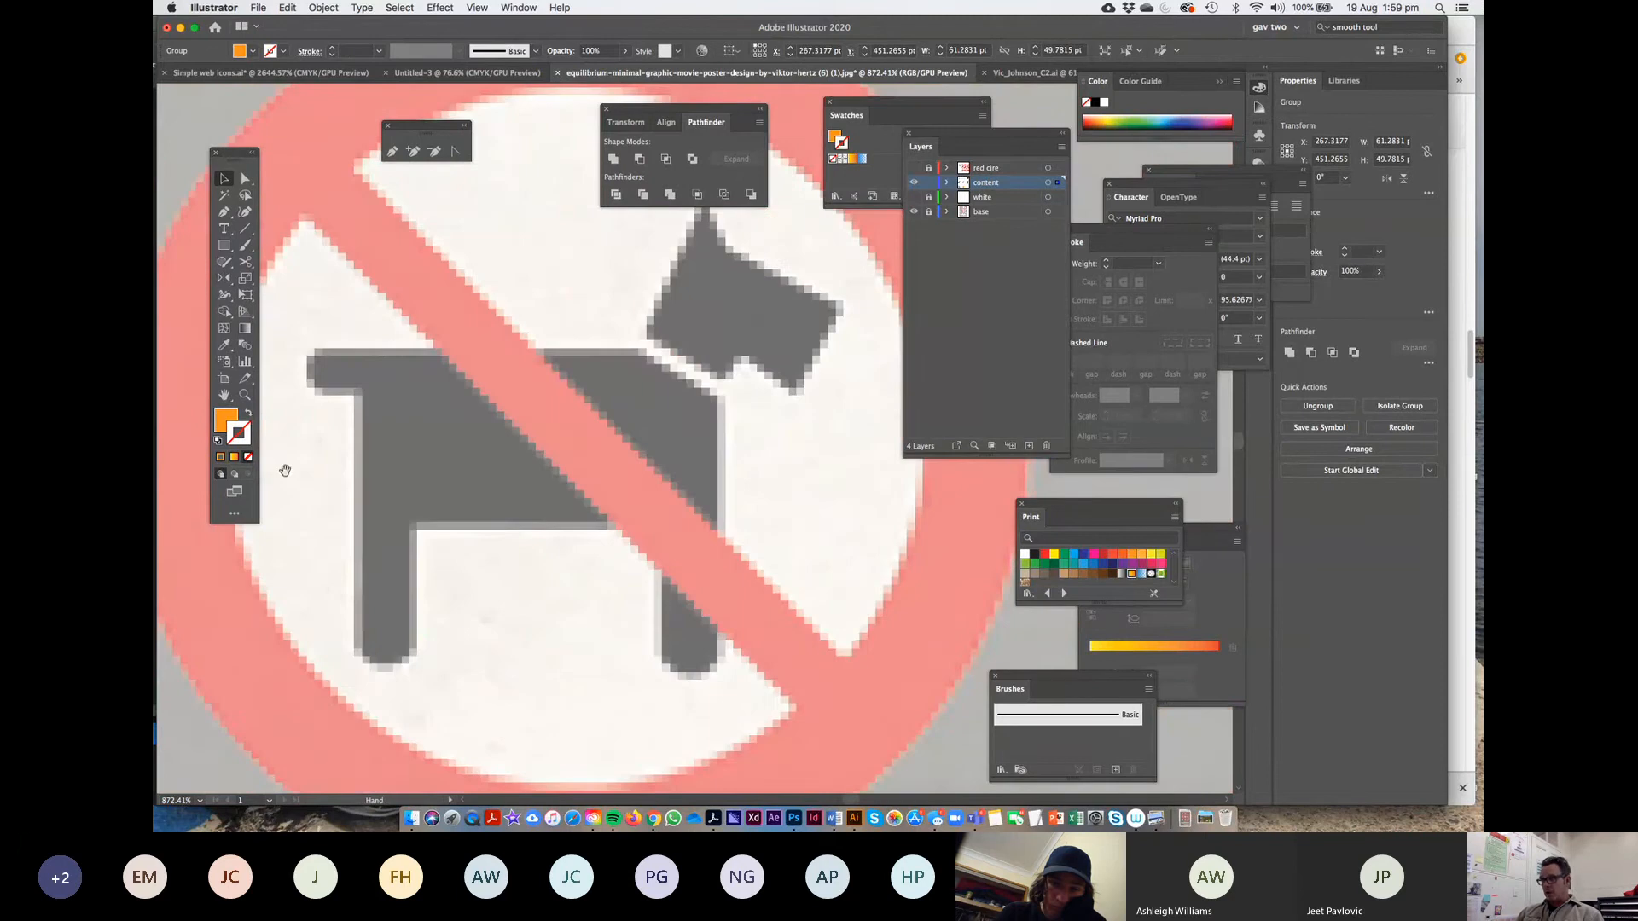
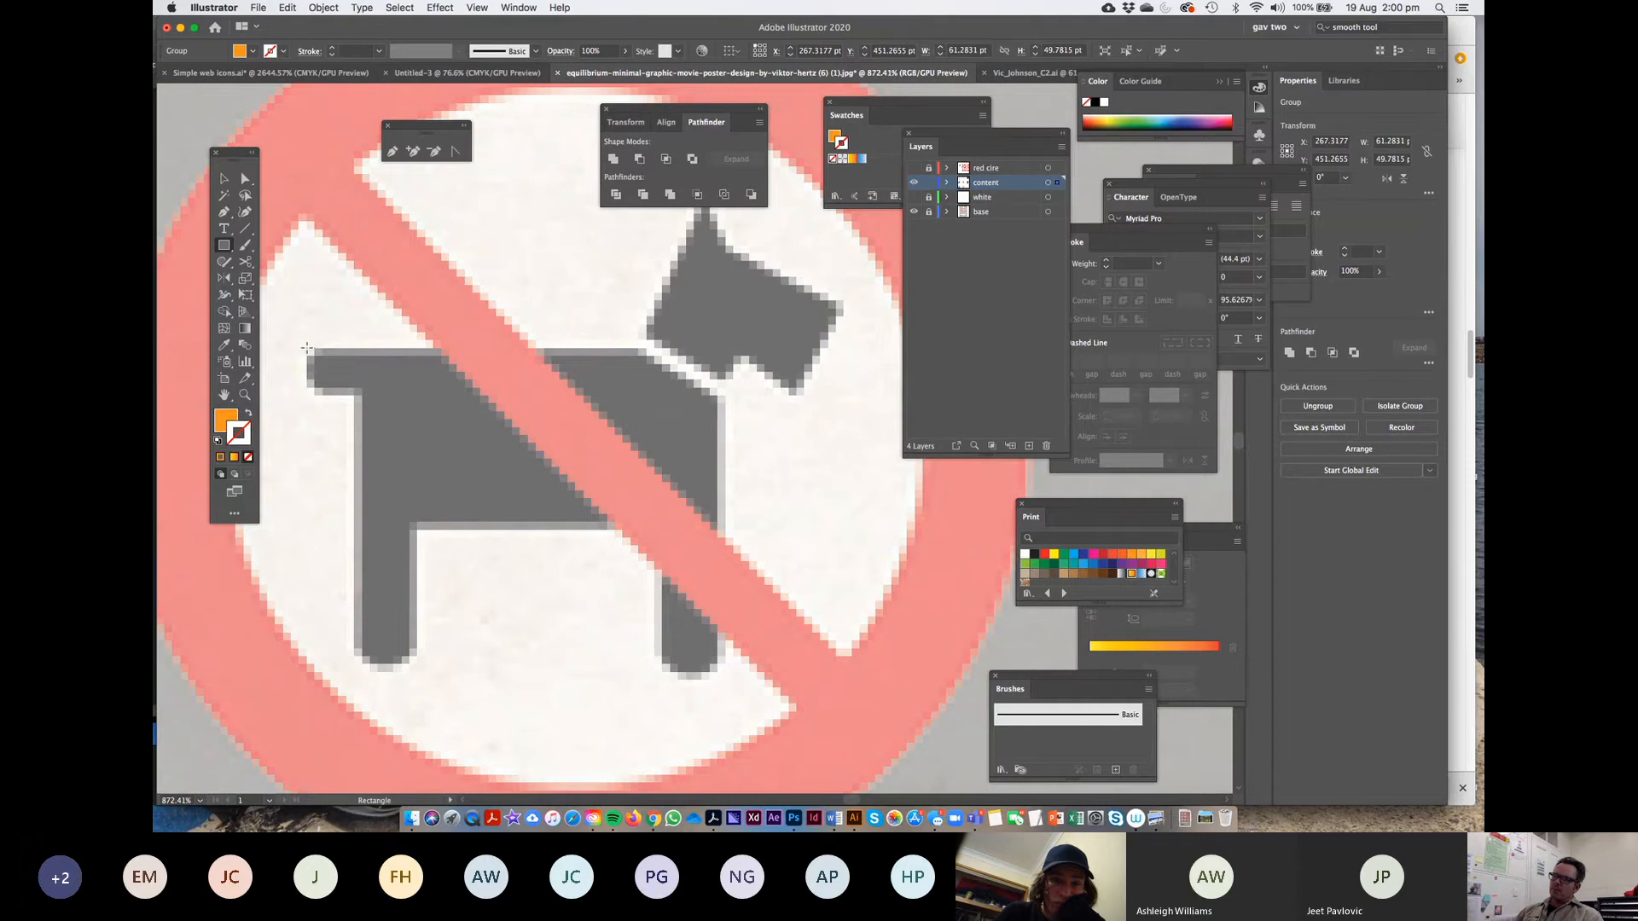
{"action": "left_click_drag", "start_coordinate": [307, 348], "coordinate": [488, 395]}
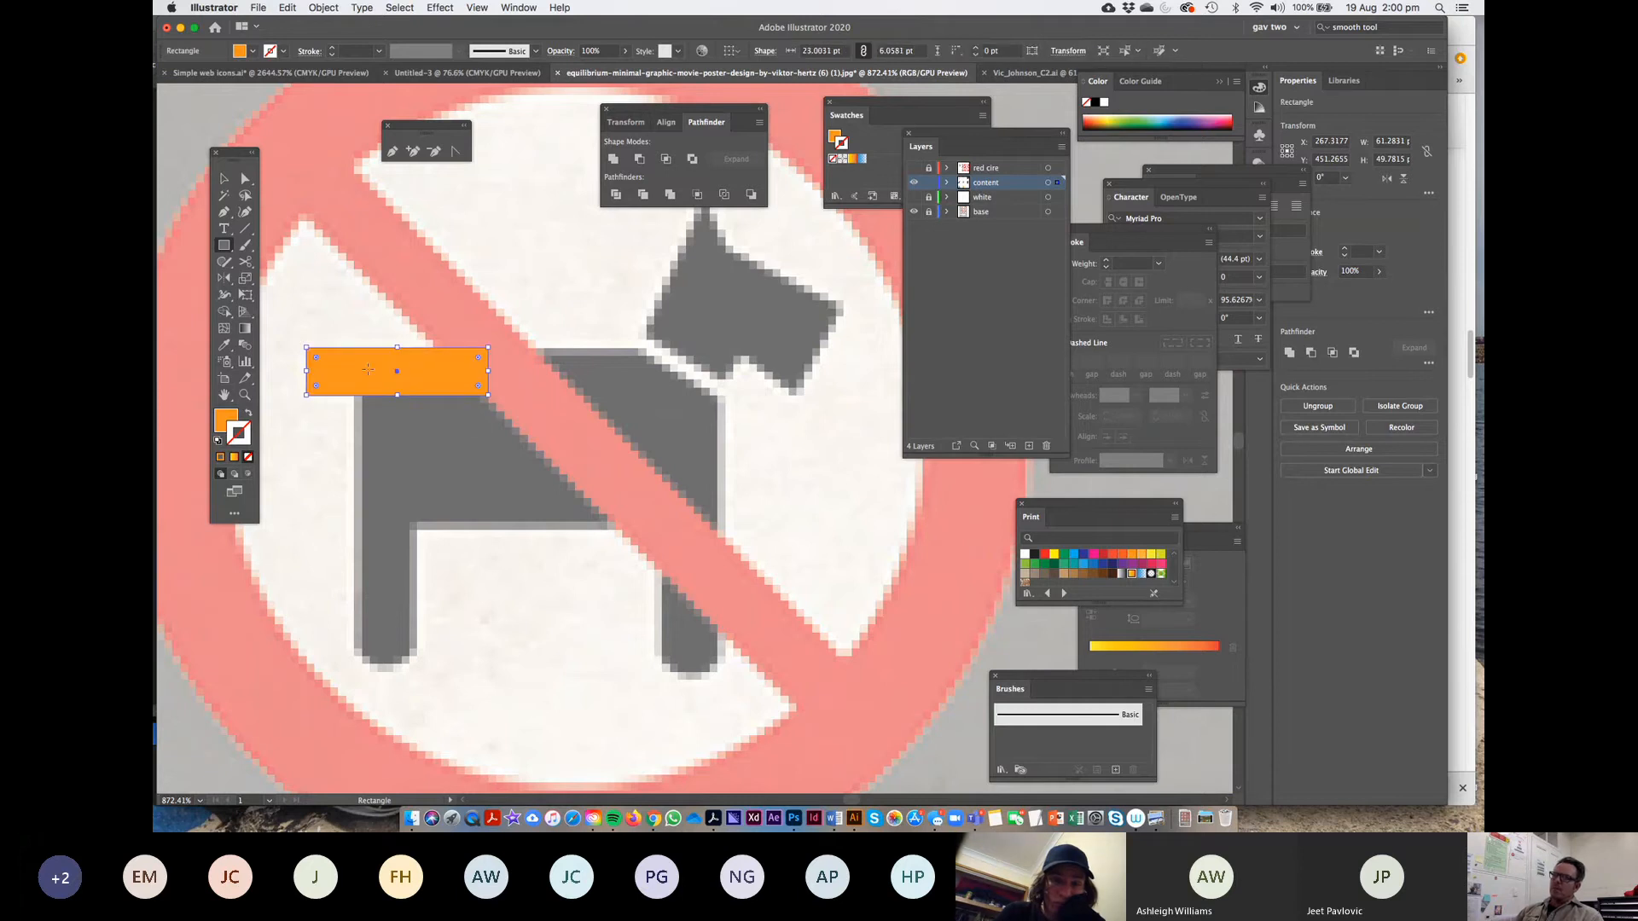
{"action": "left_click_drag", "start_coordinate": [314, 360], "coordinate": [431, 370]}
{"action": "left_click", "coordinate": [225, 179]}
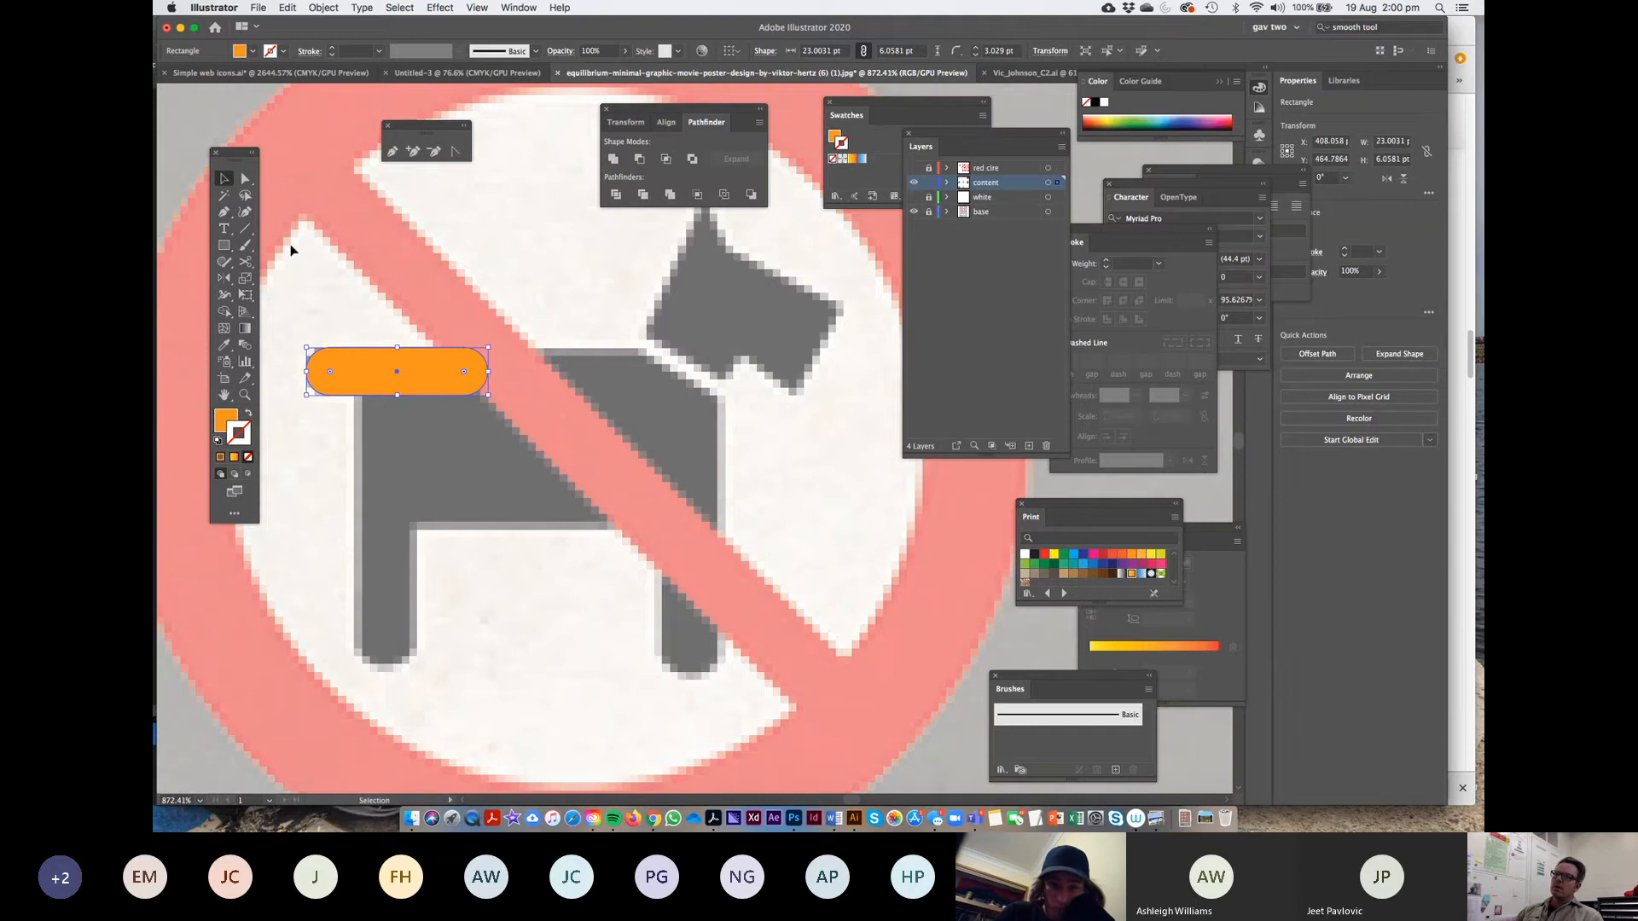
{"action": "left_click_drag", "start_coordinate": [431, 372], "coordinate": [687, 515]}
Draw a rectangle about 45 × 22 pt over the dog's torso and turn it into an unfilled orange outline
{"action": "left_click", "coordinate": [223, 244]}
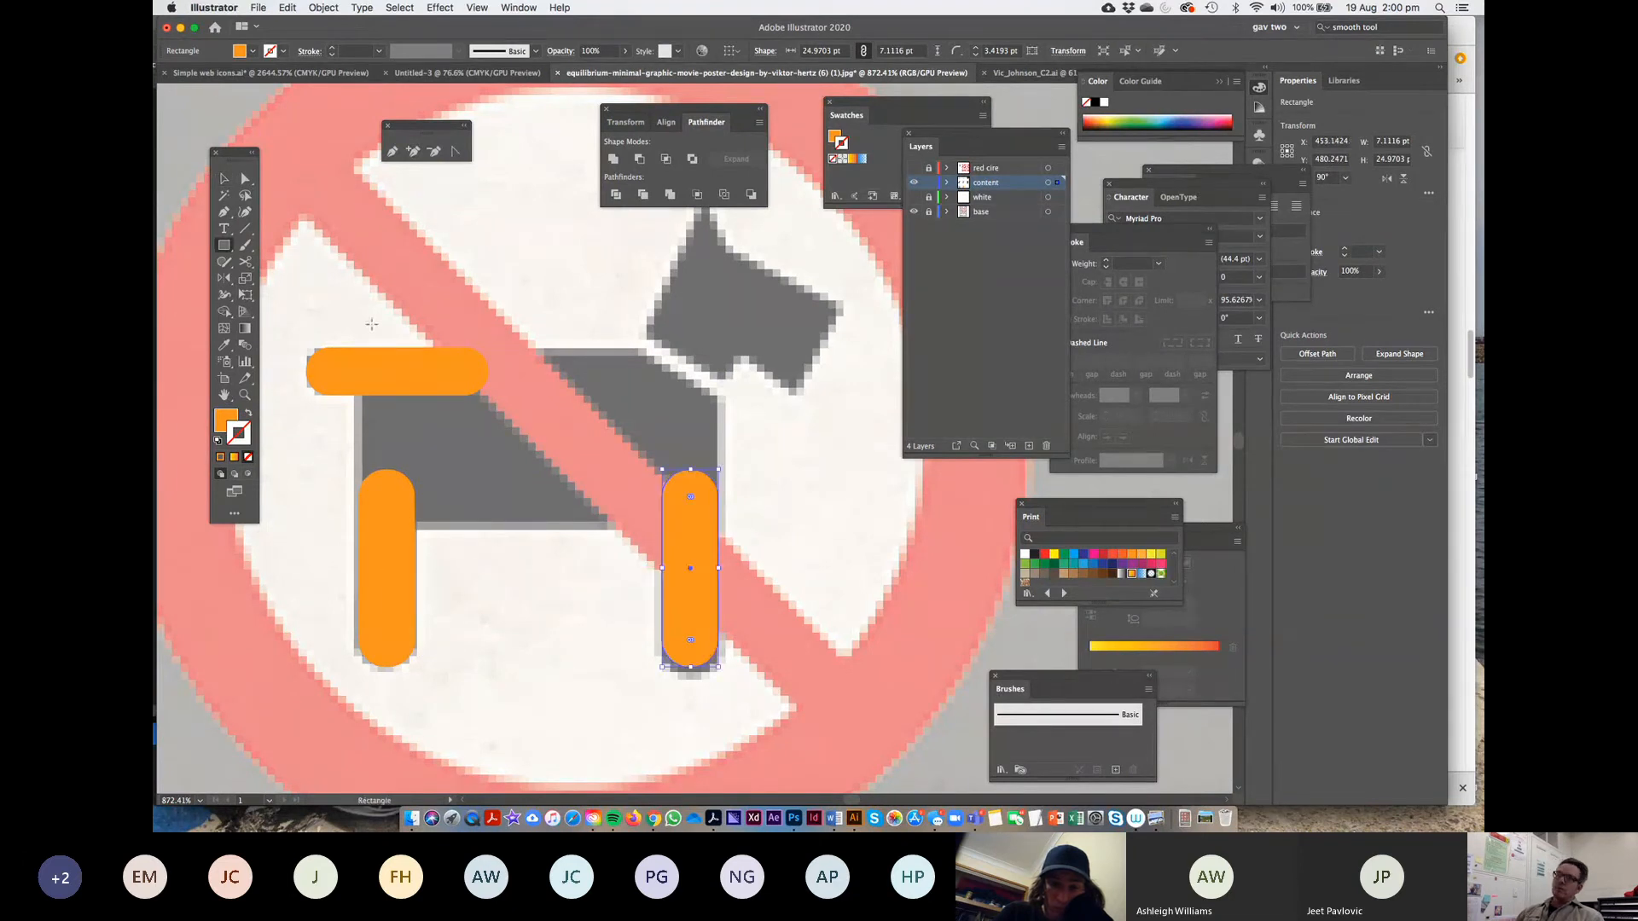
{"action": "left_click_drag", "start_coordinate": [365, 356], "coordinate": [718, 521]}
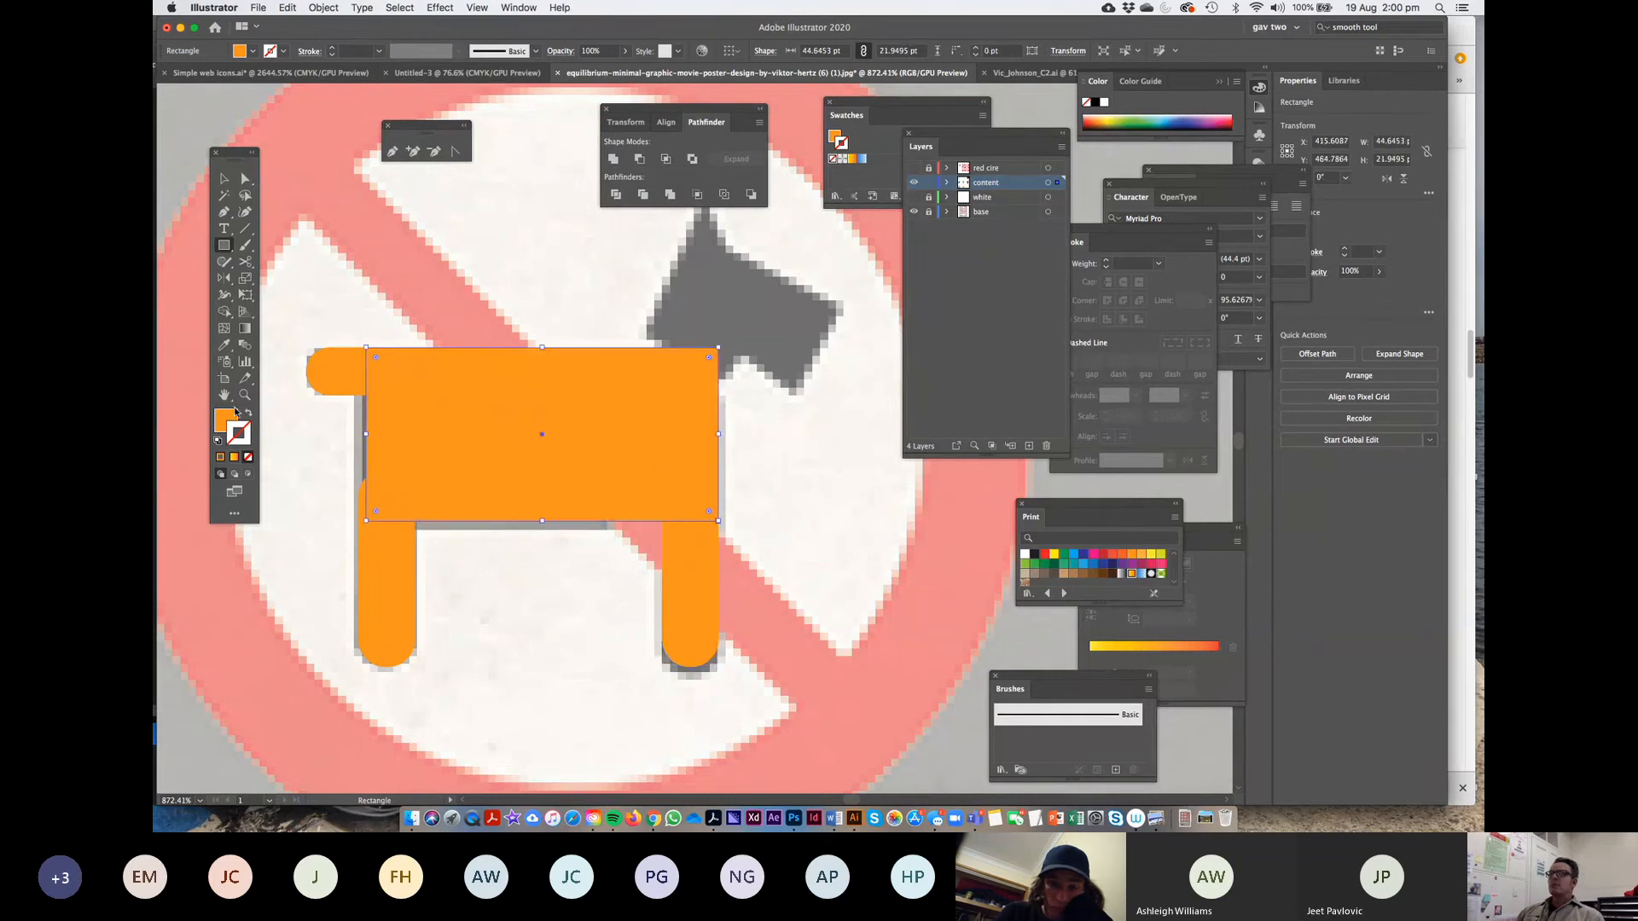
{"action": "left_click", "coordinate": [248, 416]}
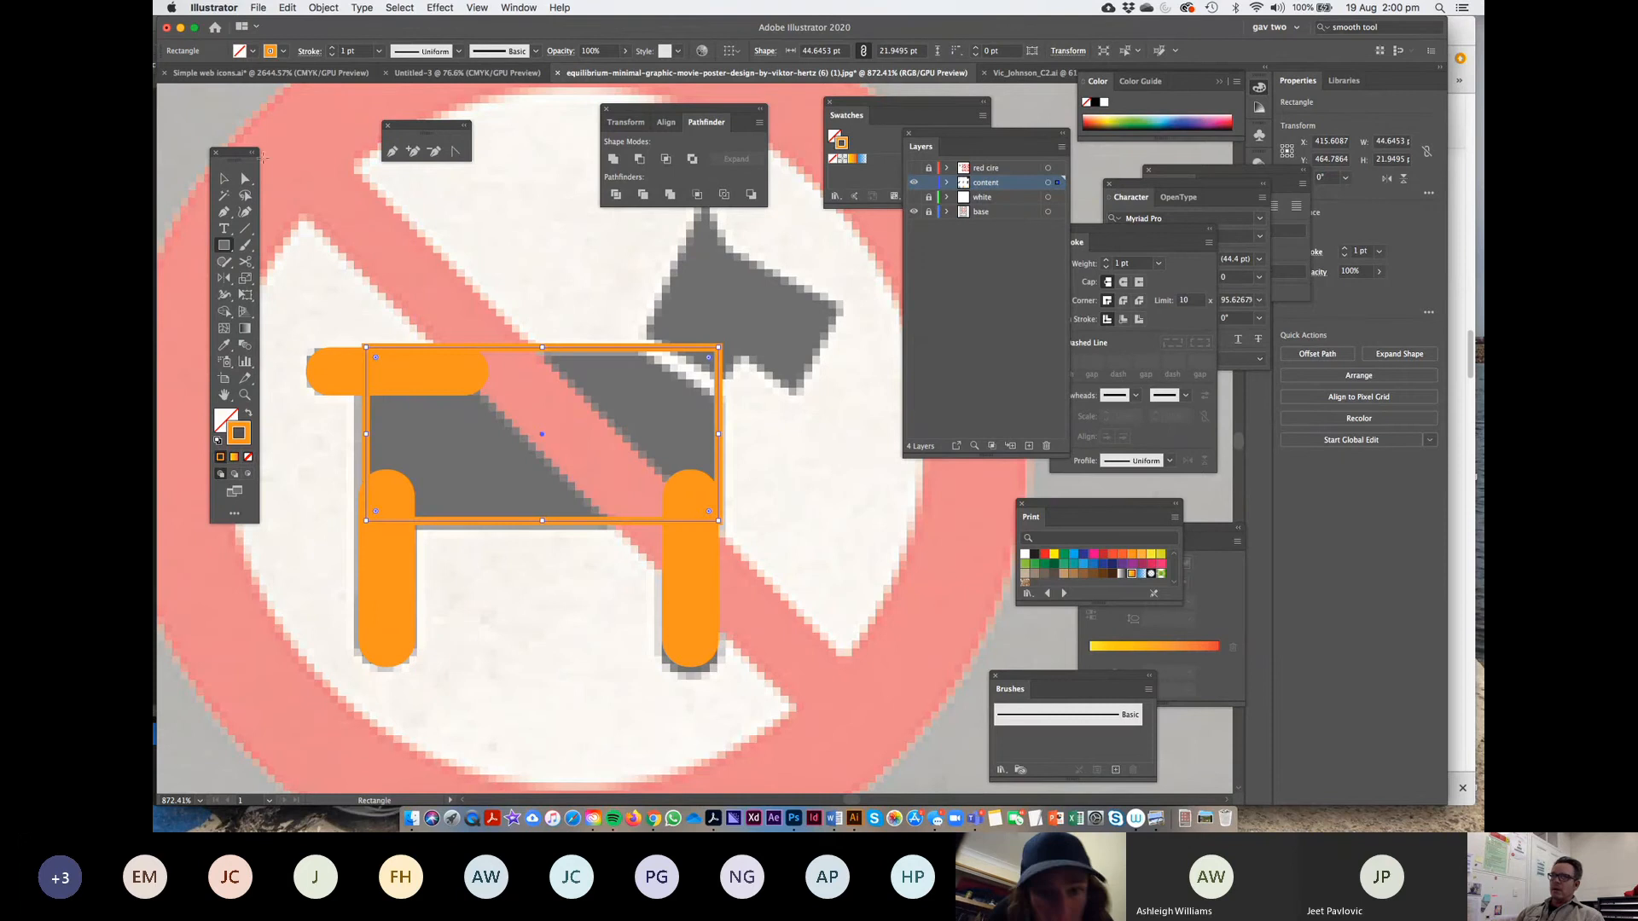
Add an anchor point to the torso's upper edge, lower the corner near the head to follow the neck slope, and fill the torso with orange
{"action": "left_click", "coordinate": [223, 212]}
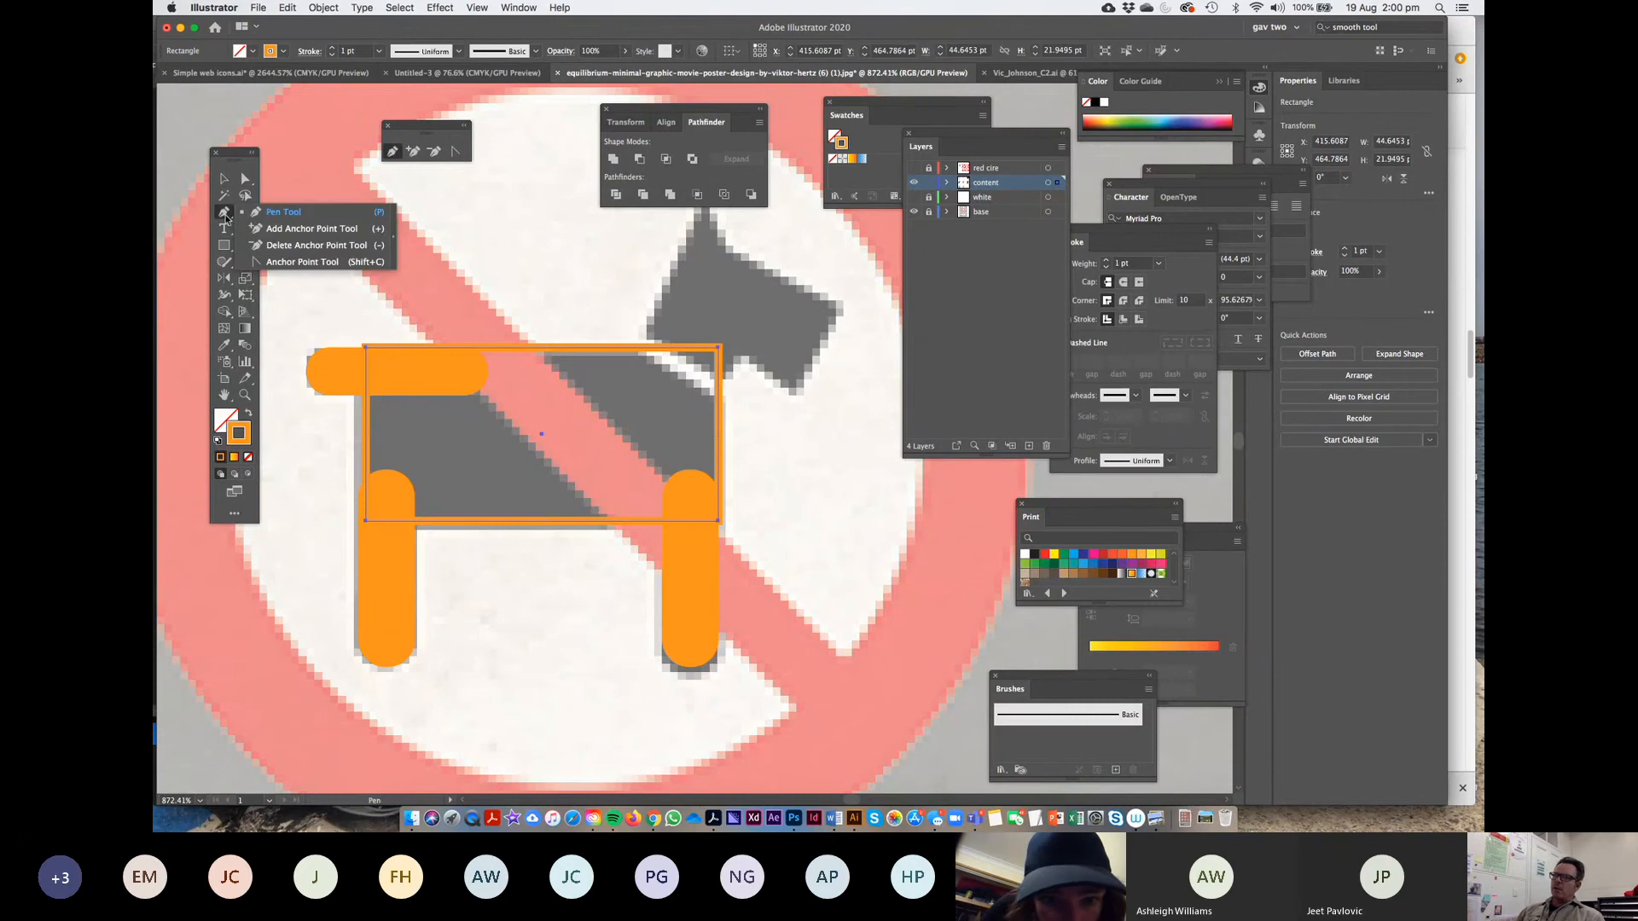
{"action": "left_click", "coordinate": [273, 231]}
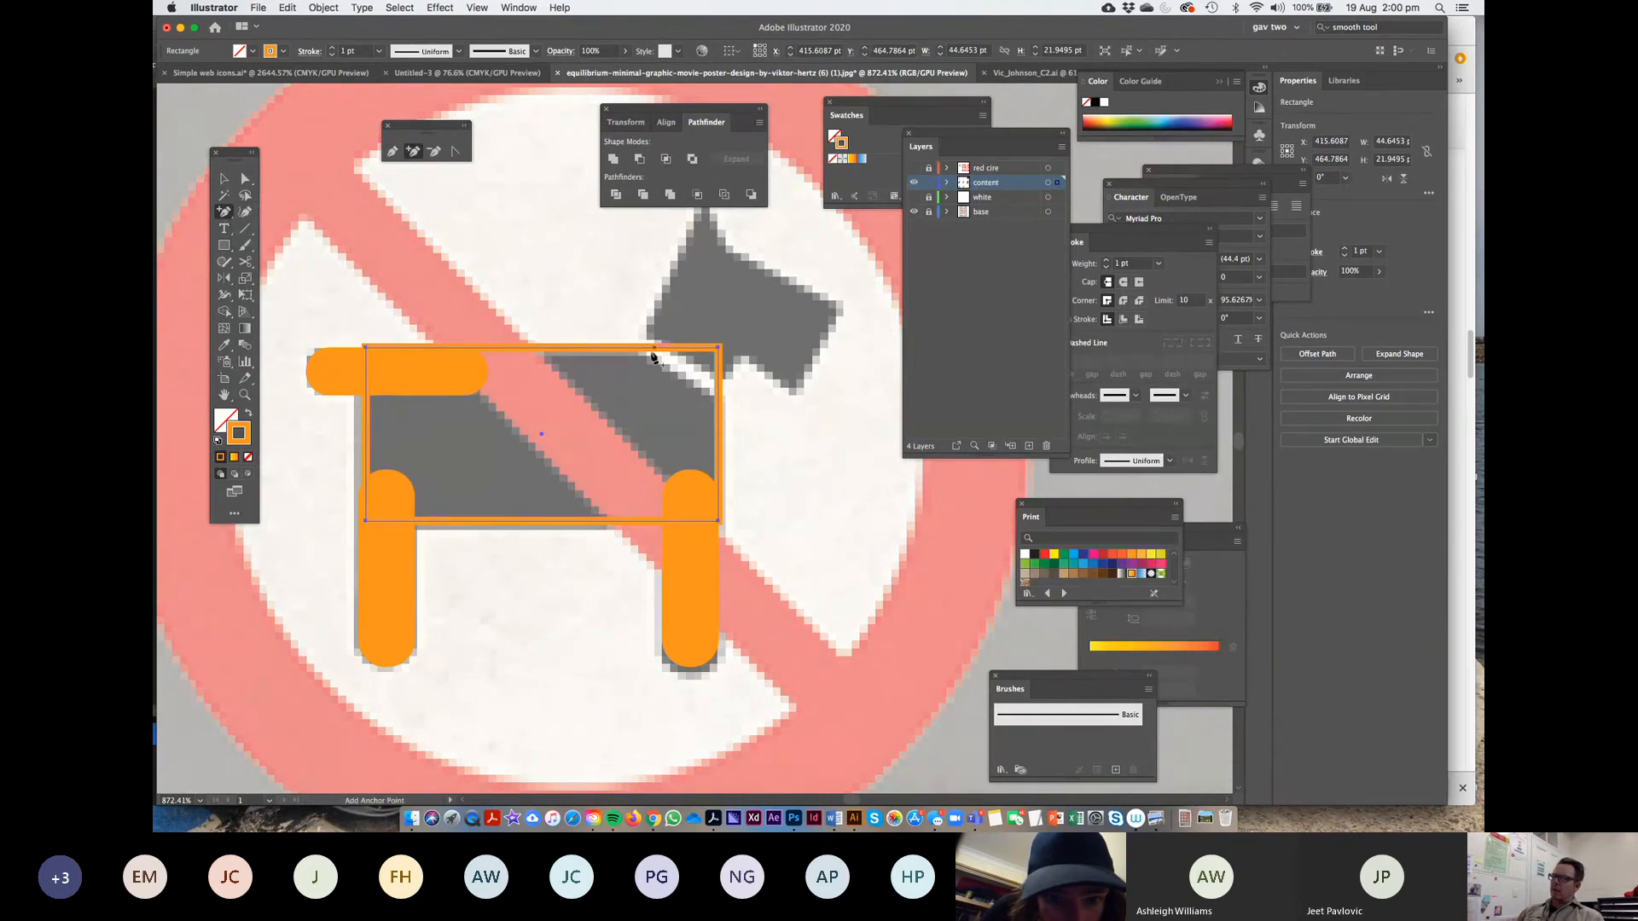
{"action": "left_click", "coordinate": [641, 348]}
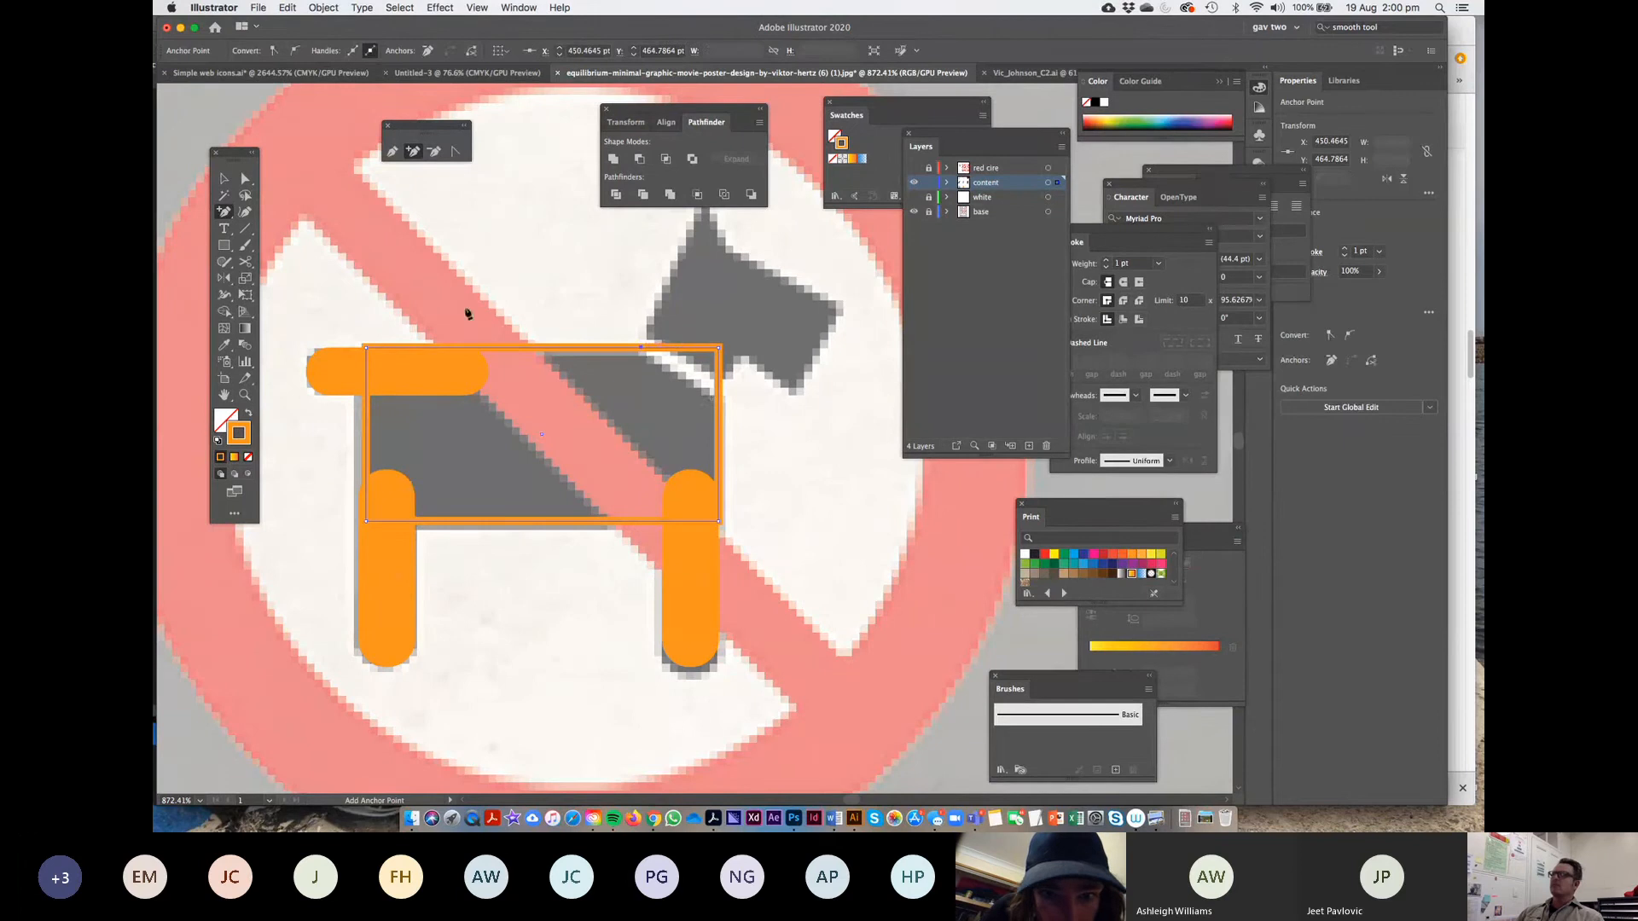
{"action": "key", "text": "a"}
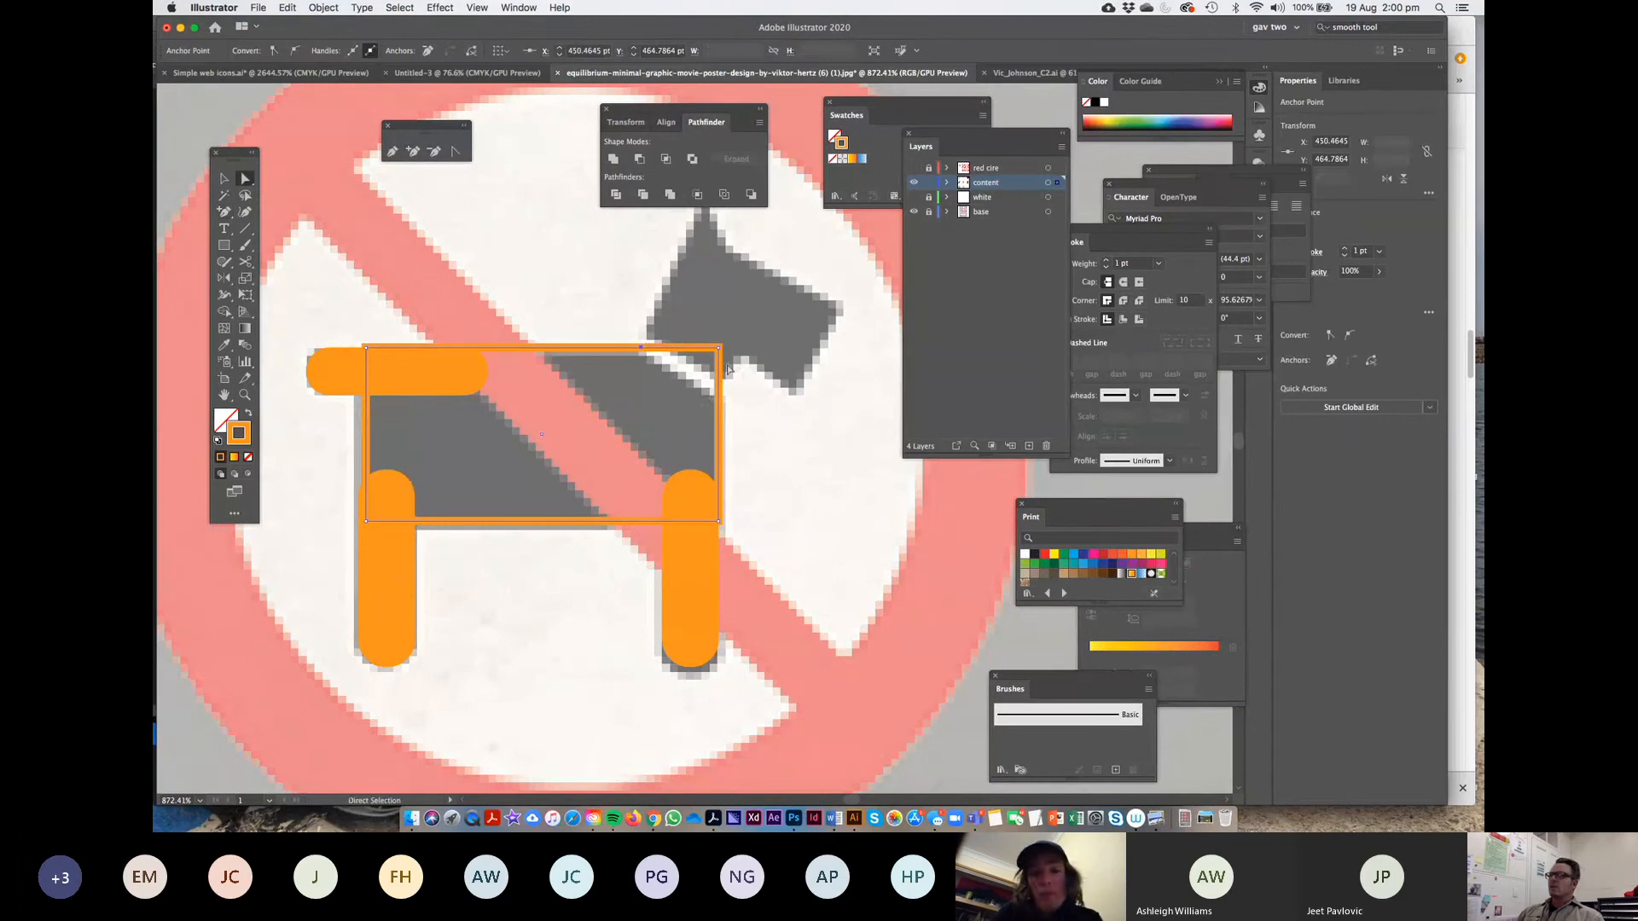
{"action": "left_click", "coordinate": [336, 211]}
{"action": "left_click", "coordinate": [534, 350]}
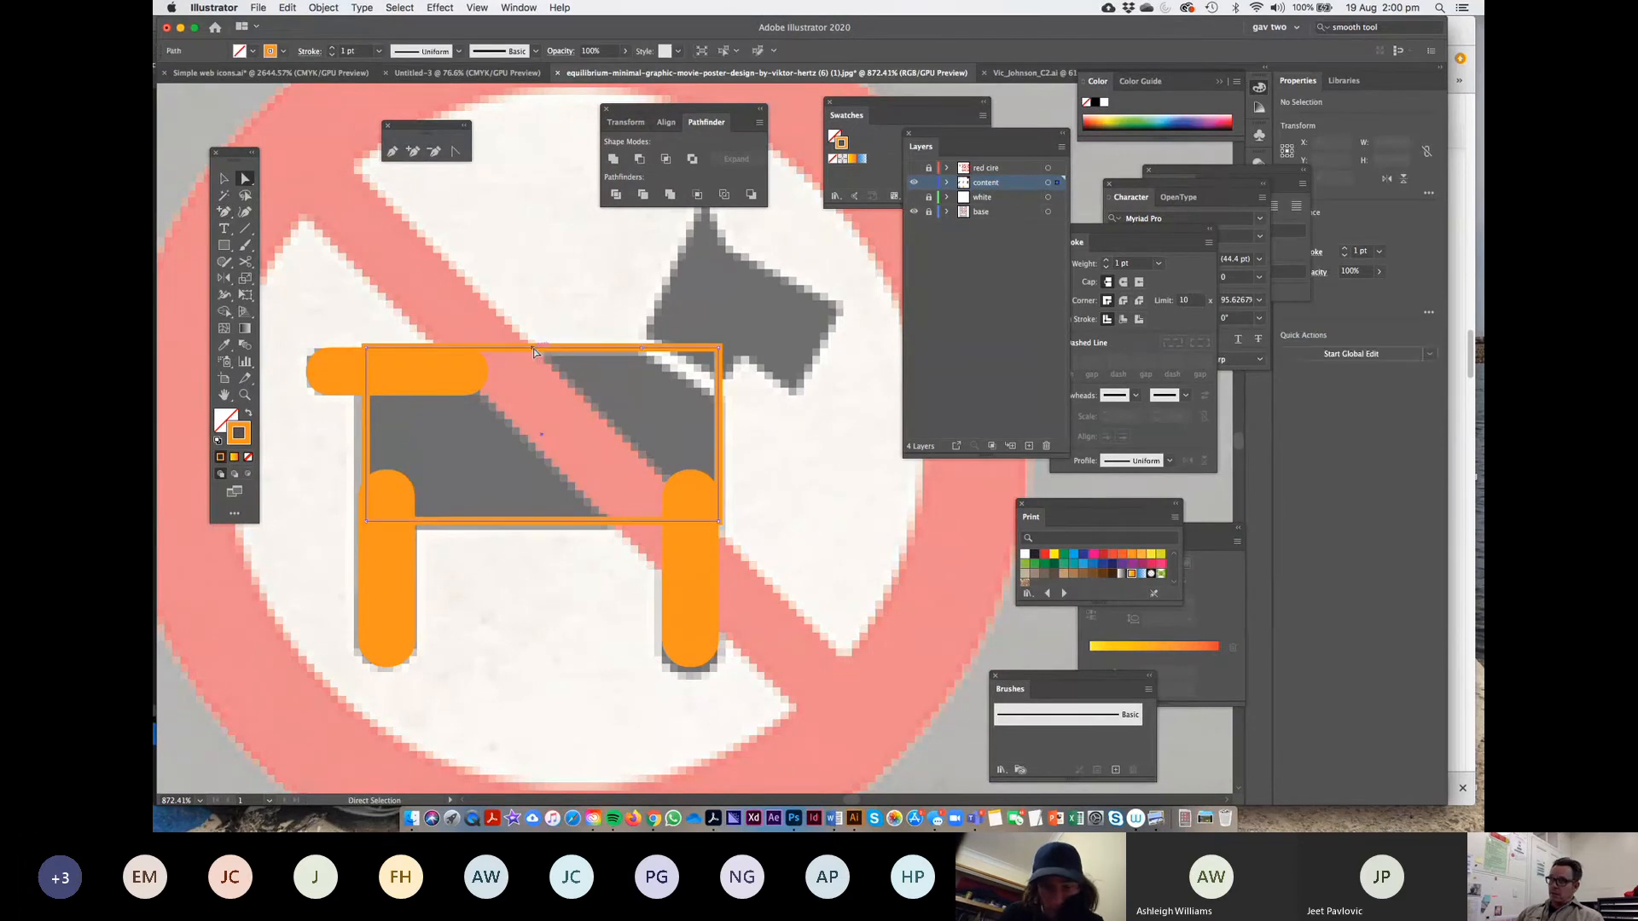
{"action": "left_click_drag", "start_coordinate": [721, 347], "coordinate": [718, 401]}
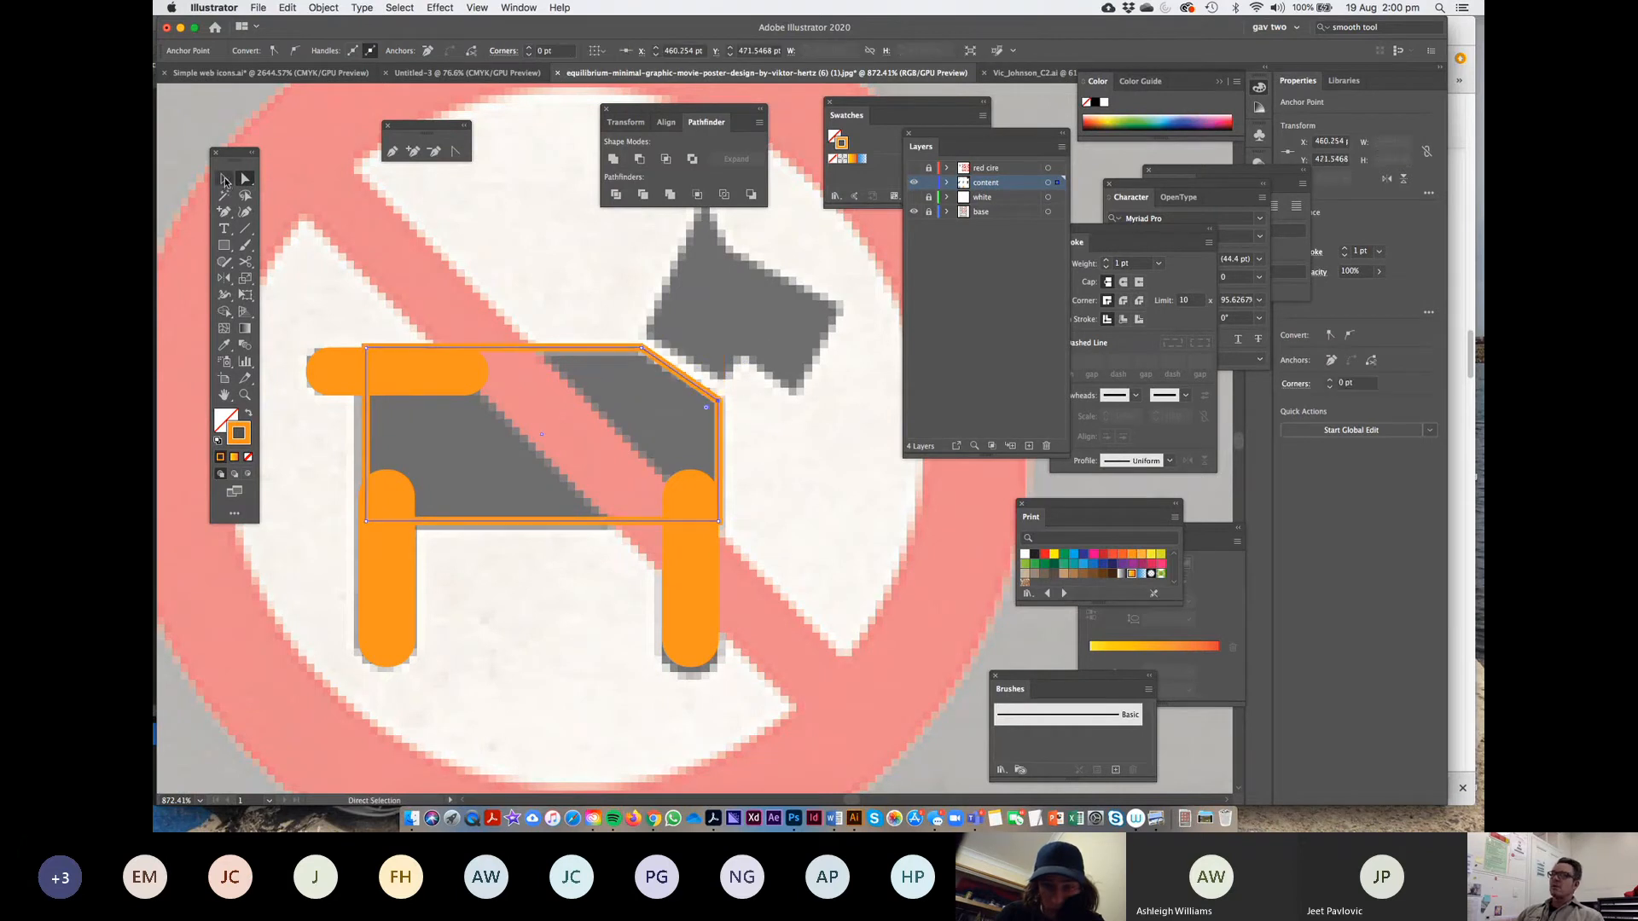
{"action": "left_click", "coordinate": [225, 179]}
{"action": "left_click", "coordinate": [248, 414]}
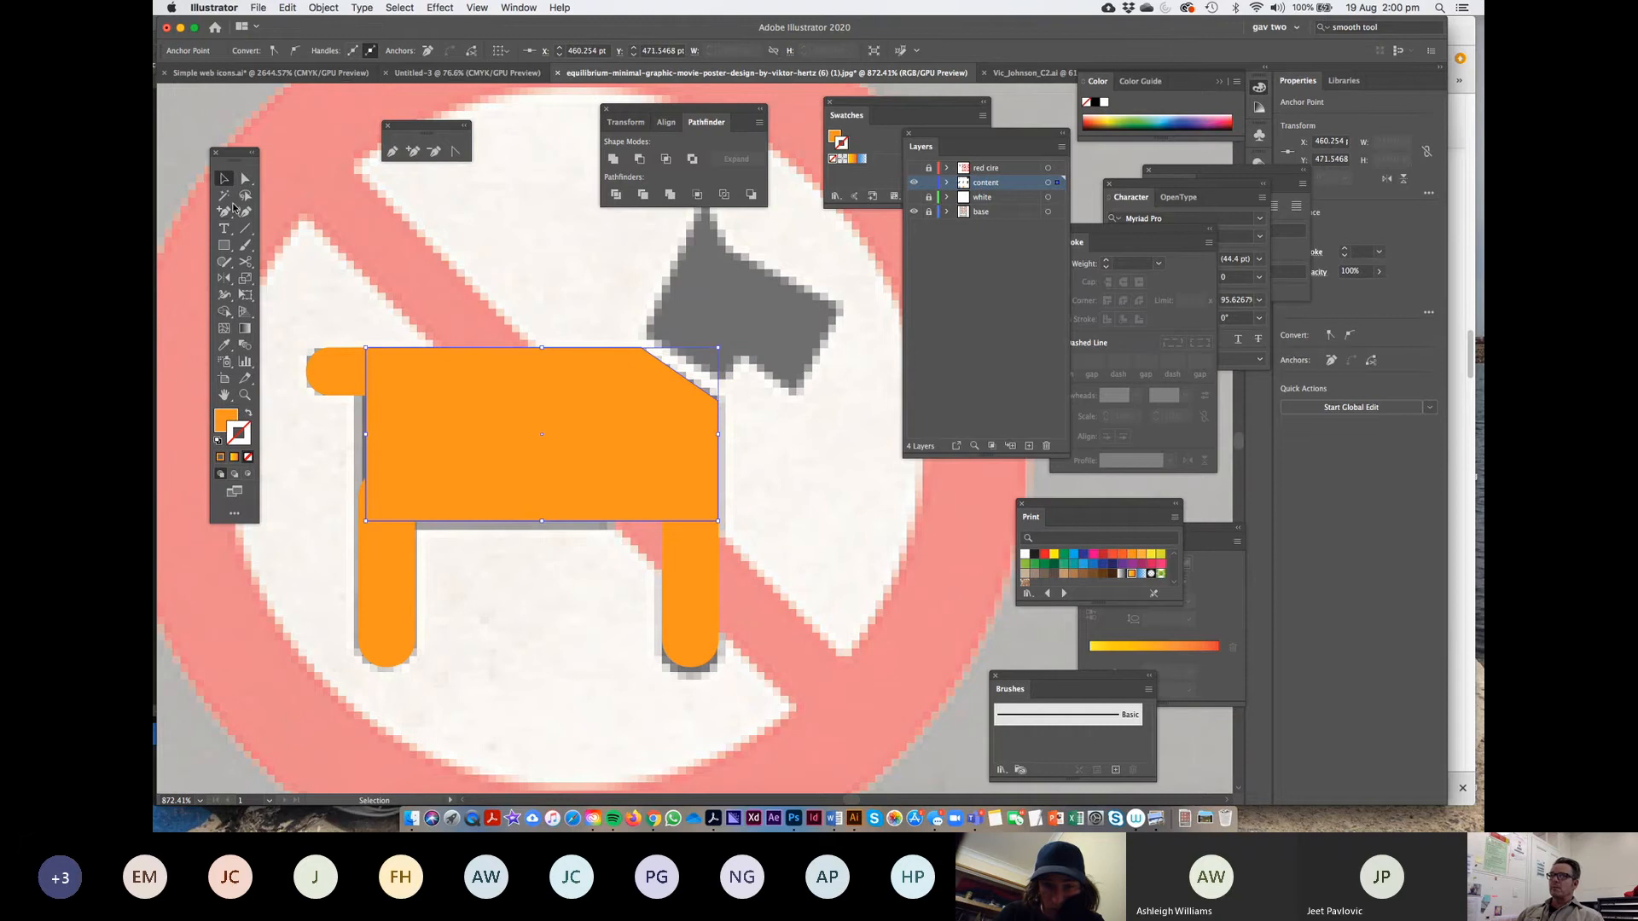
Fill all the dog's body parts with black and widen the torso to the rear leg's outer edge, about 45.6 pt wide
{"action": "key", "text": "super+a"}
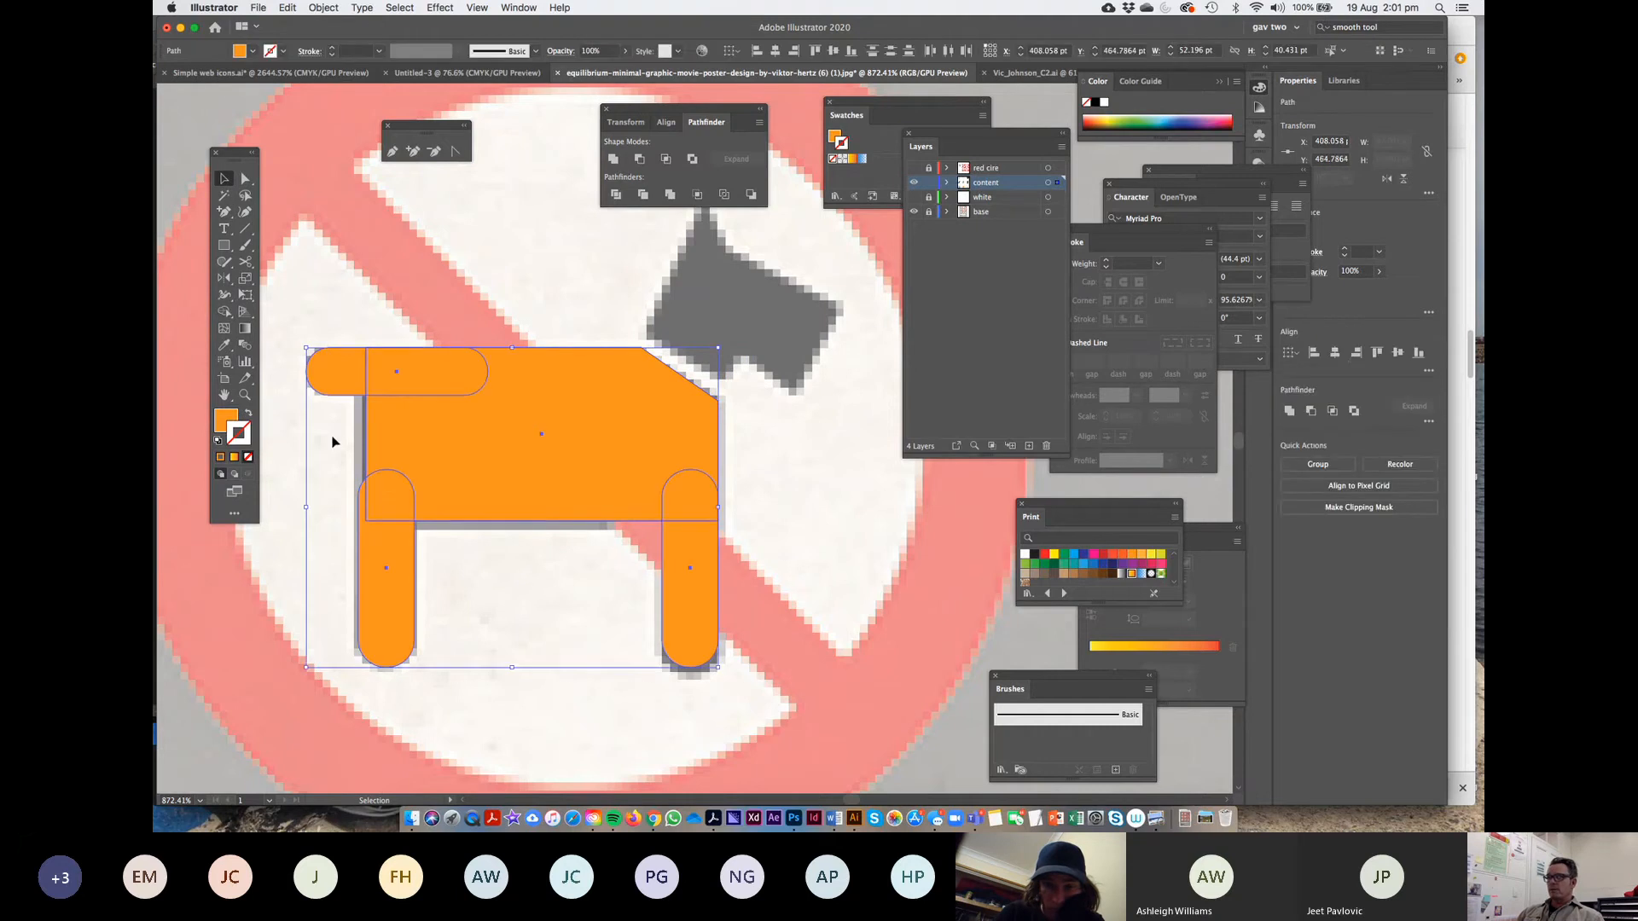
{"action": "left_click", "coordinate": [1035, 554]}
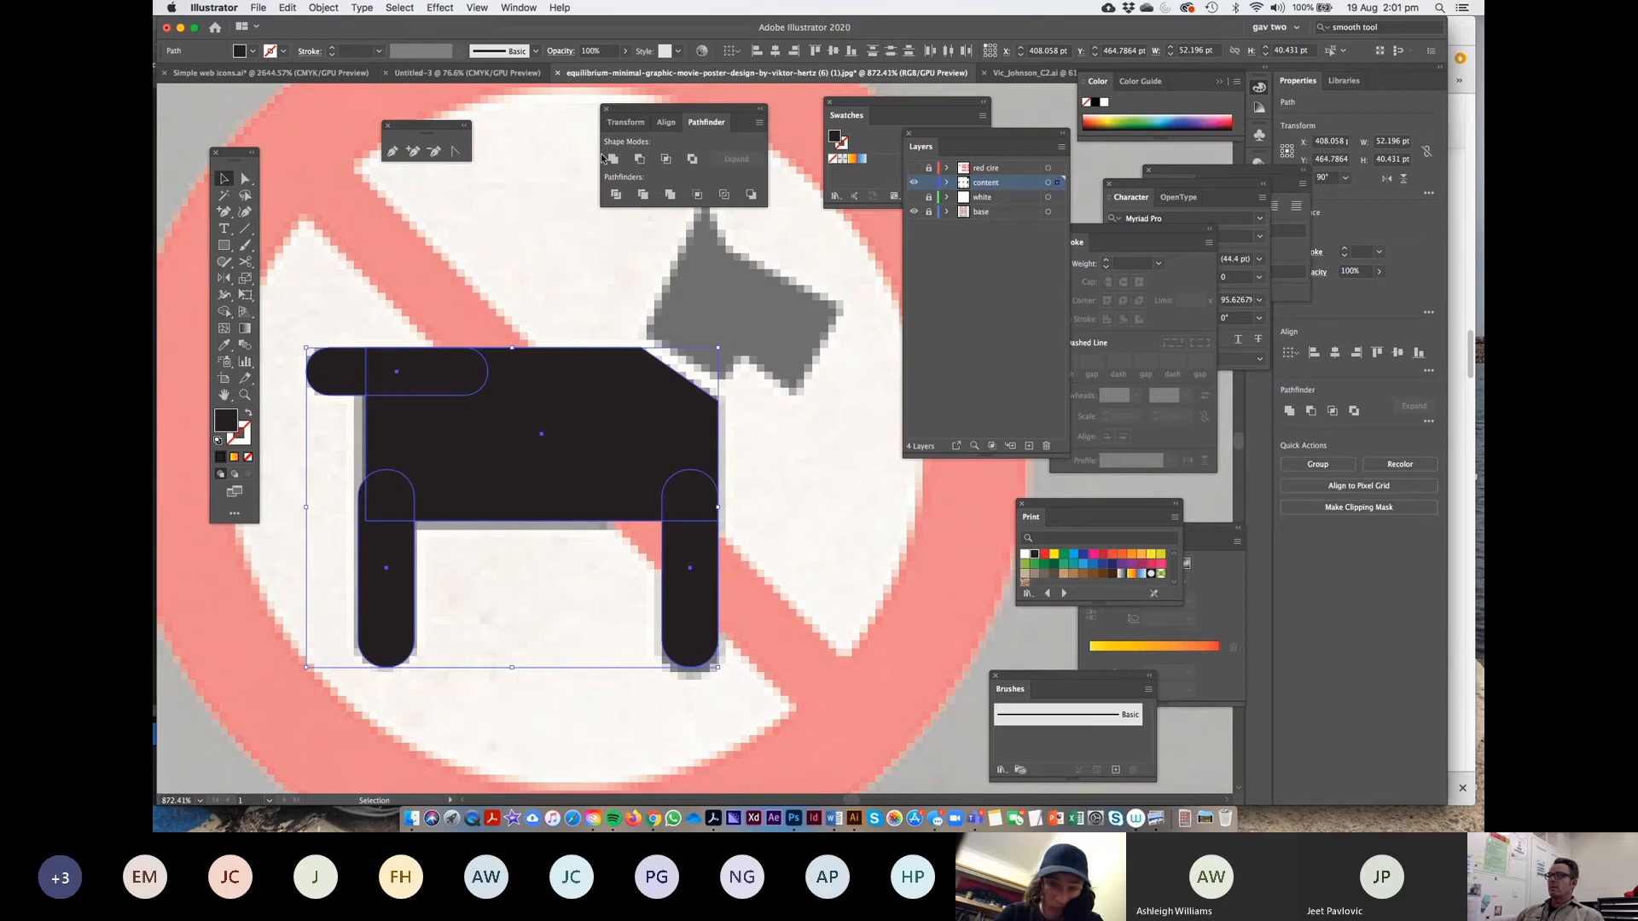
{"action": "left_click", "coordinate": [324, 427]}
{"action": "left_click", "coordinate": [373, 491]}
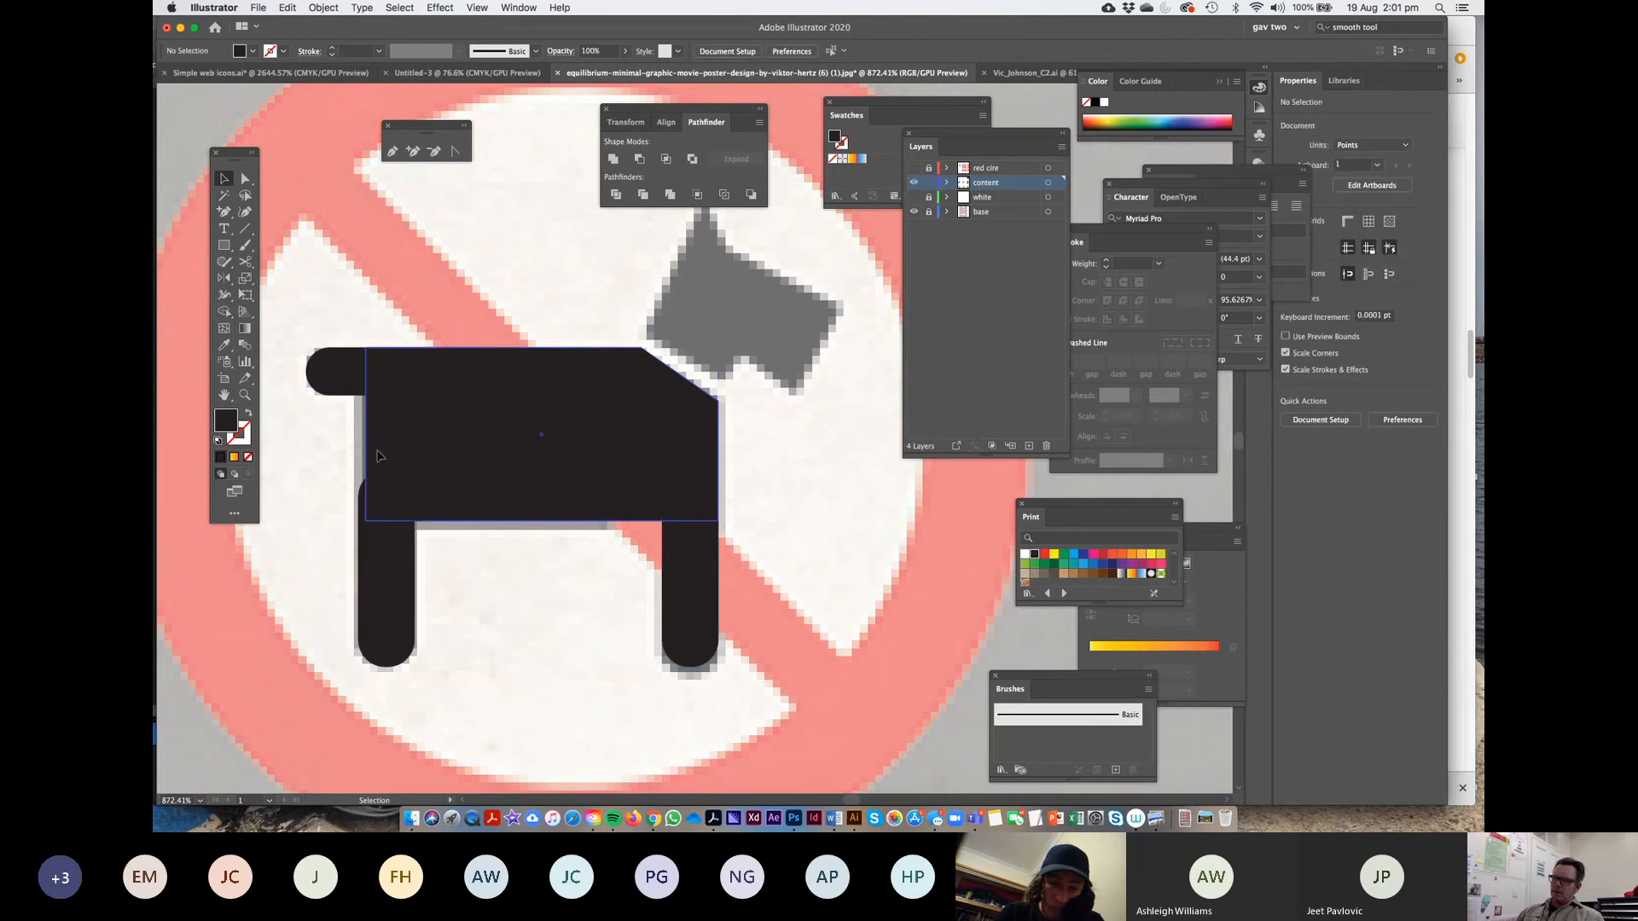
{"action": "left_click_drag", "start_coordinate": [365, 435], "coordinate": [358, 434]}
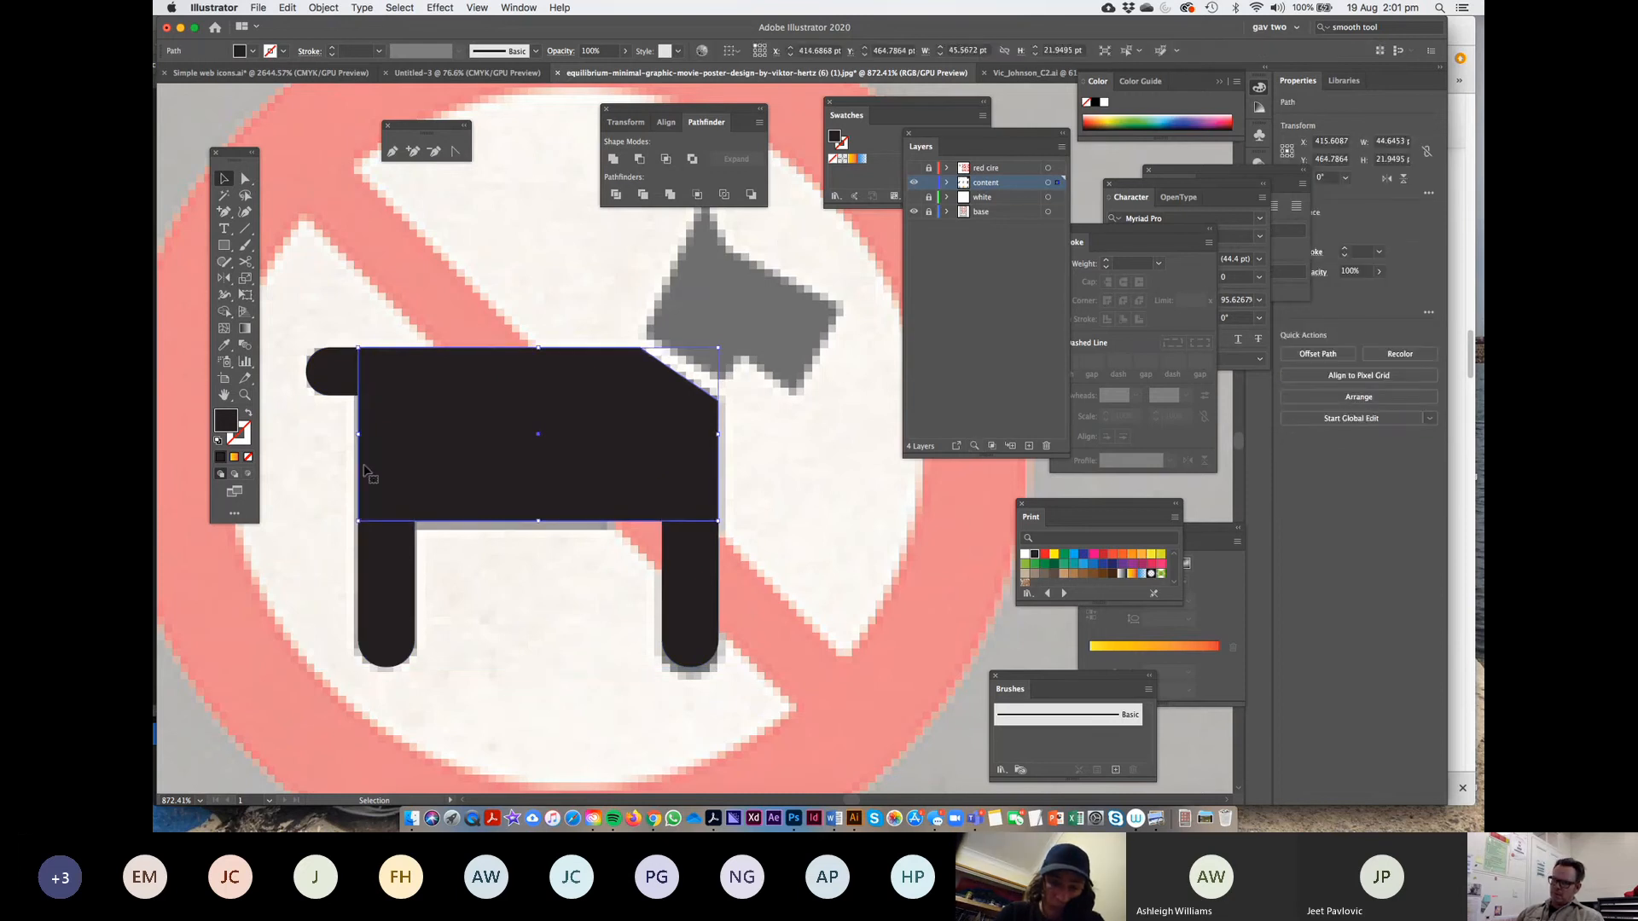
Unite the dog's torso, tail and legs into a single shape
{"action": "left_click", "coordinate": [332, 466]}
{"action": "key", "text": "super+a"}
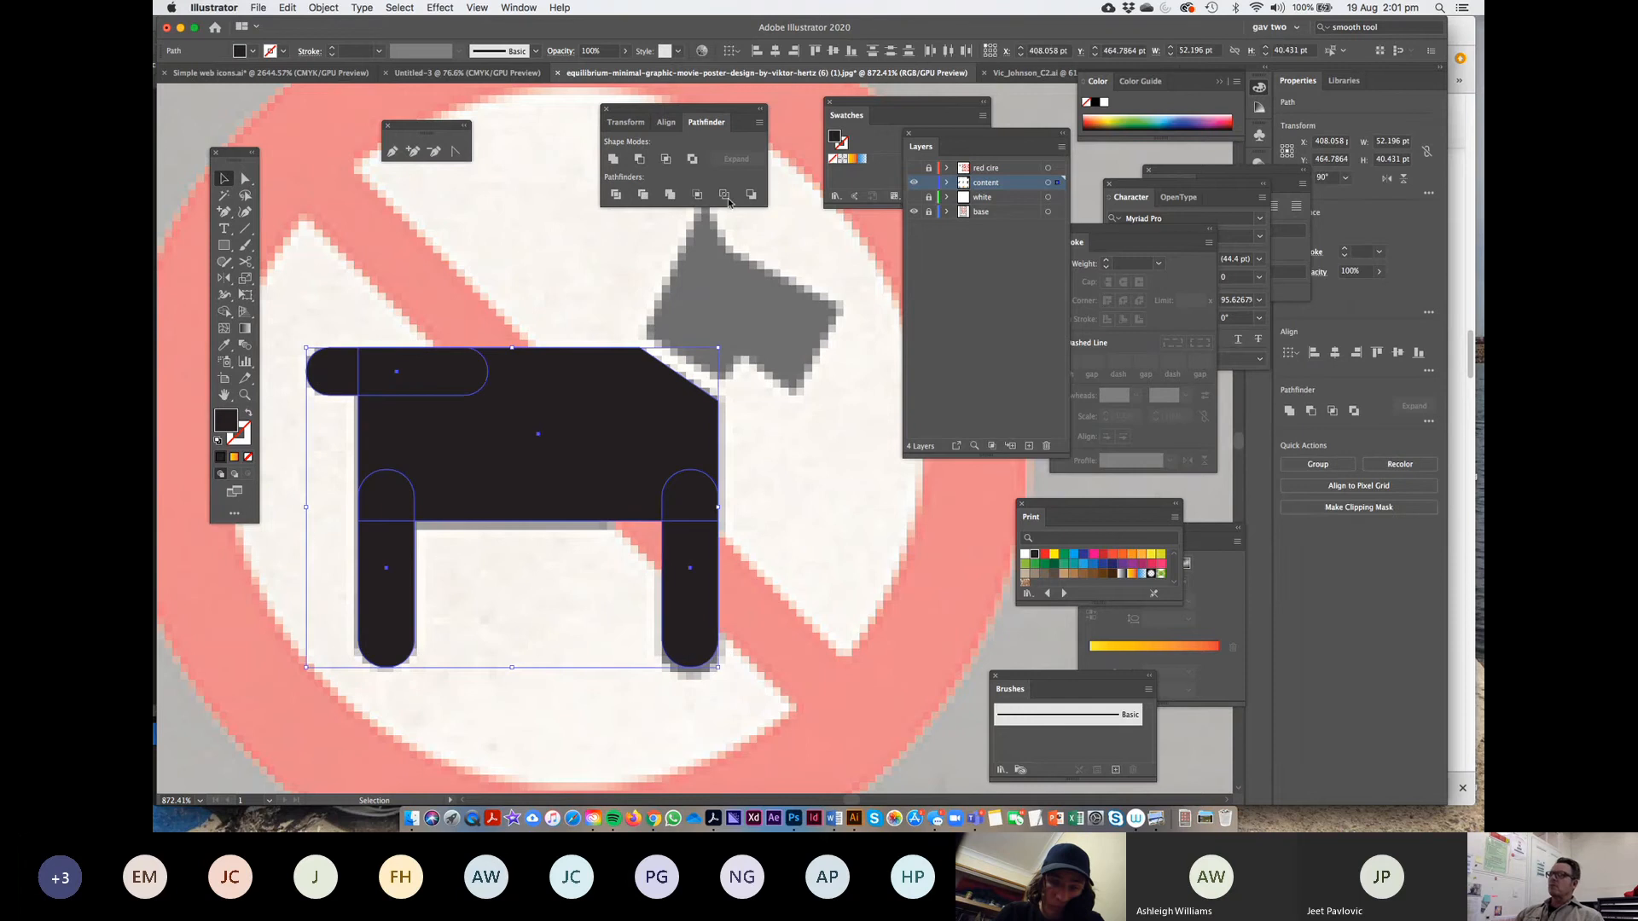
{"action": "left_click", "coordinate": [616, 158]}
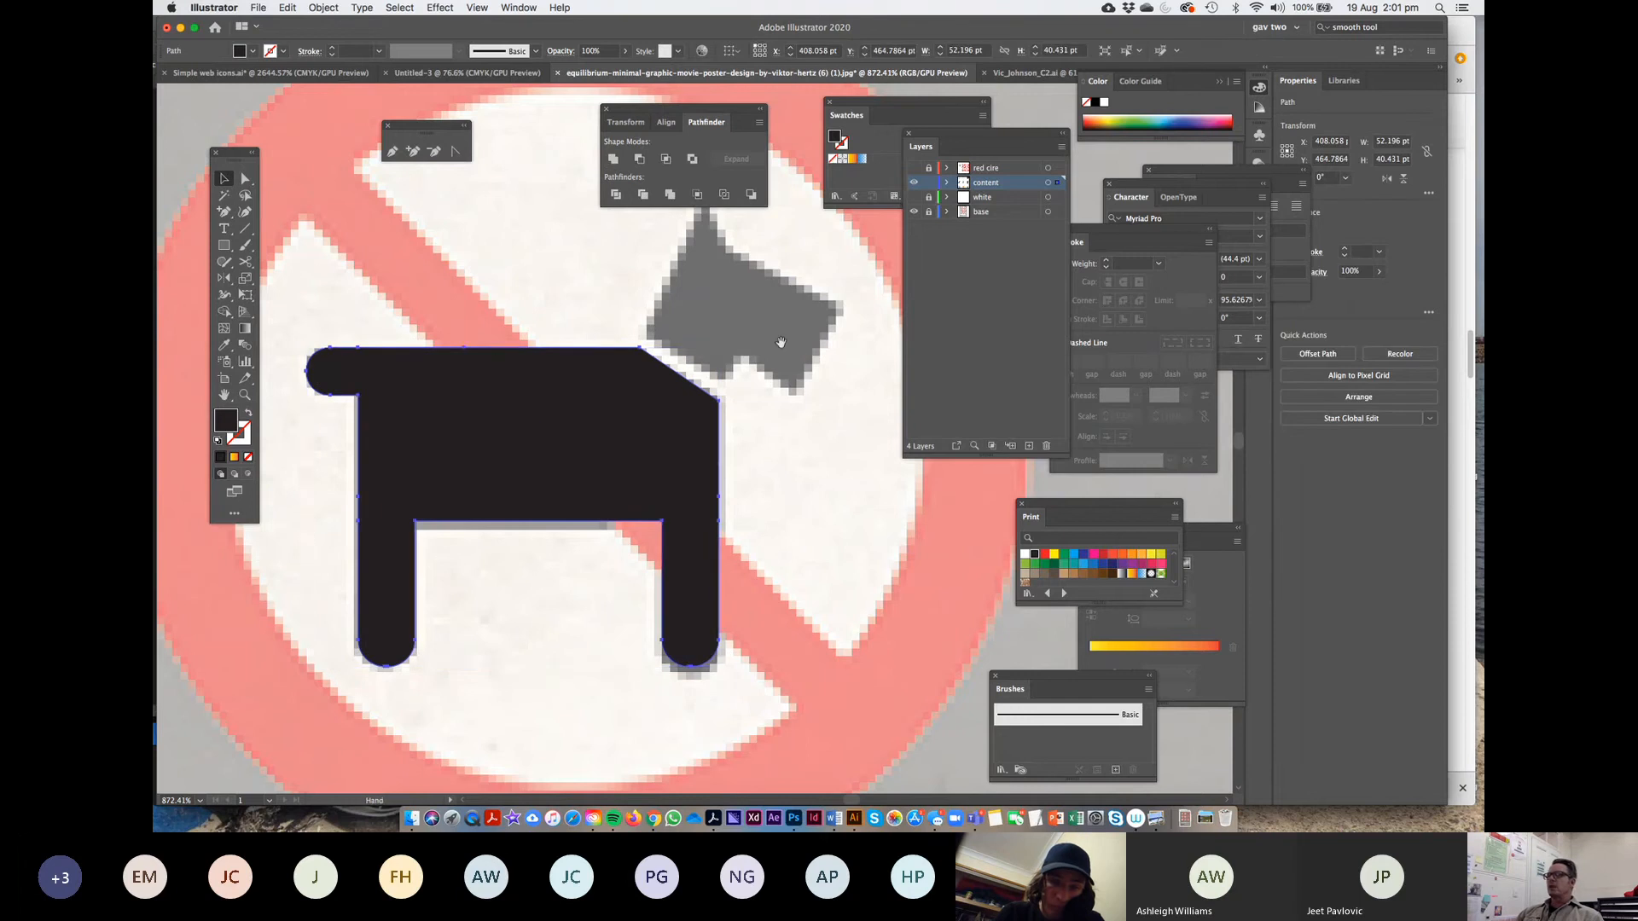
Trace the dog's head with the Pen tool as a closed black shape, including the pointed ear, snout and jaw notch
{"action": "left_click_drag", "start_coordinate": [694, 368], "coordinate": [597, 482]}
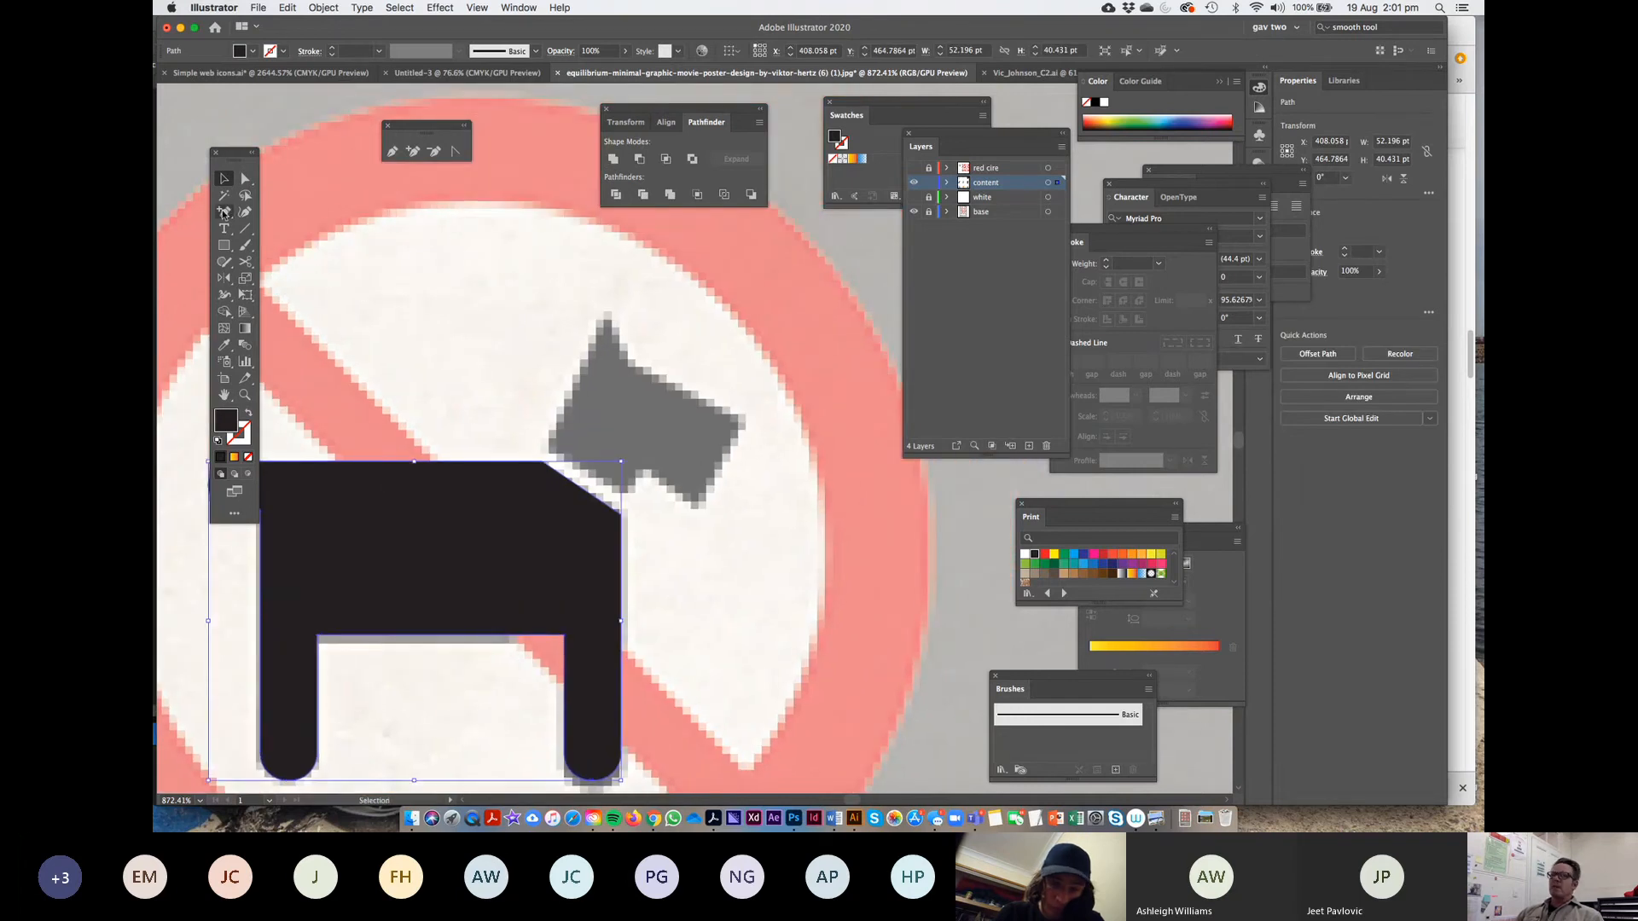
{"action": "left_click", "coordinate": [224, 212]}
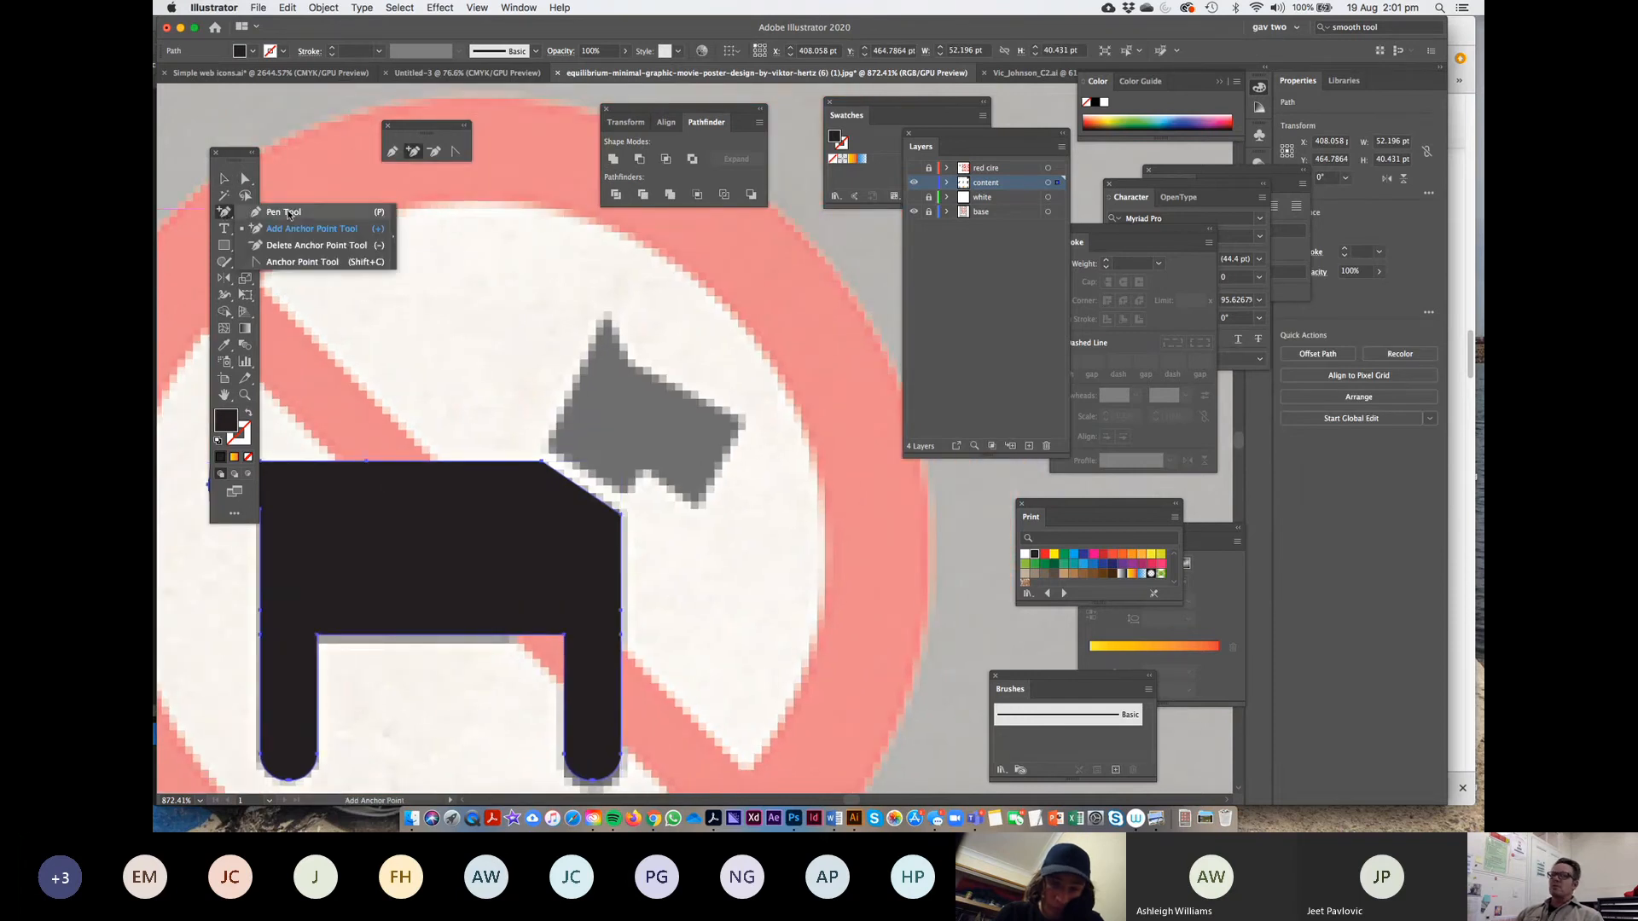
{"action": "left_click", "coordinate": [605, 314]}
{"action": "left_click", "coordinate": [551, 450]}
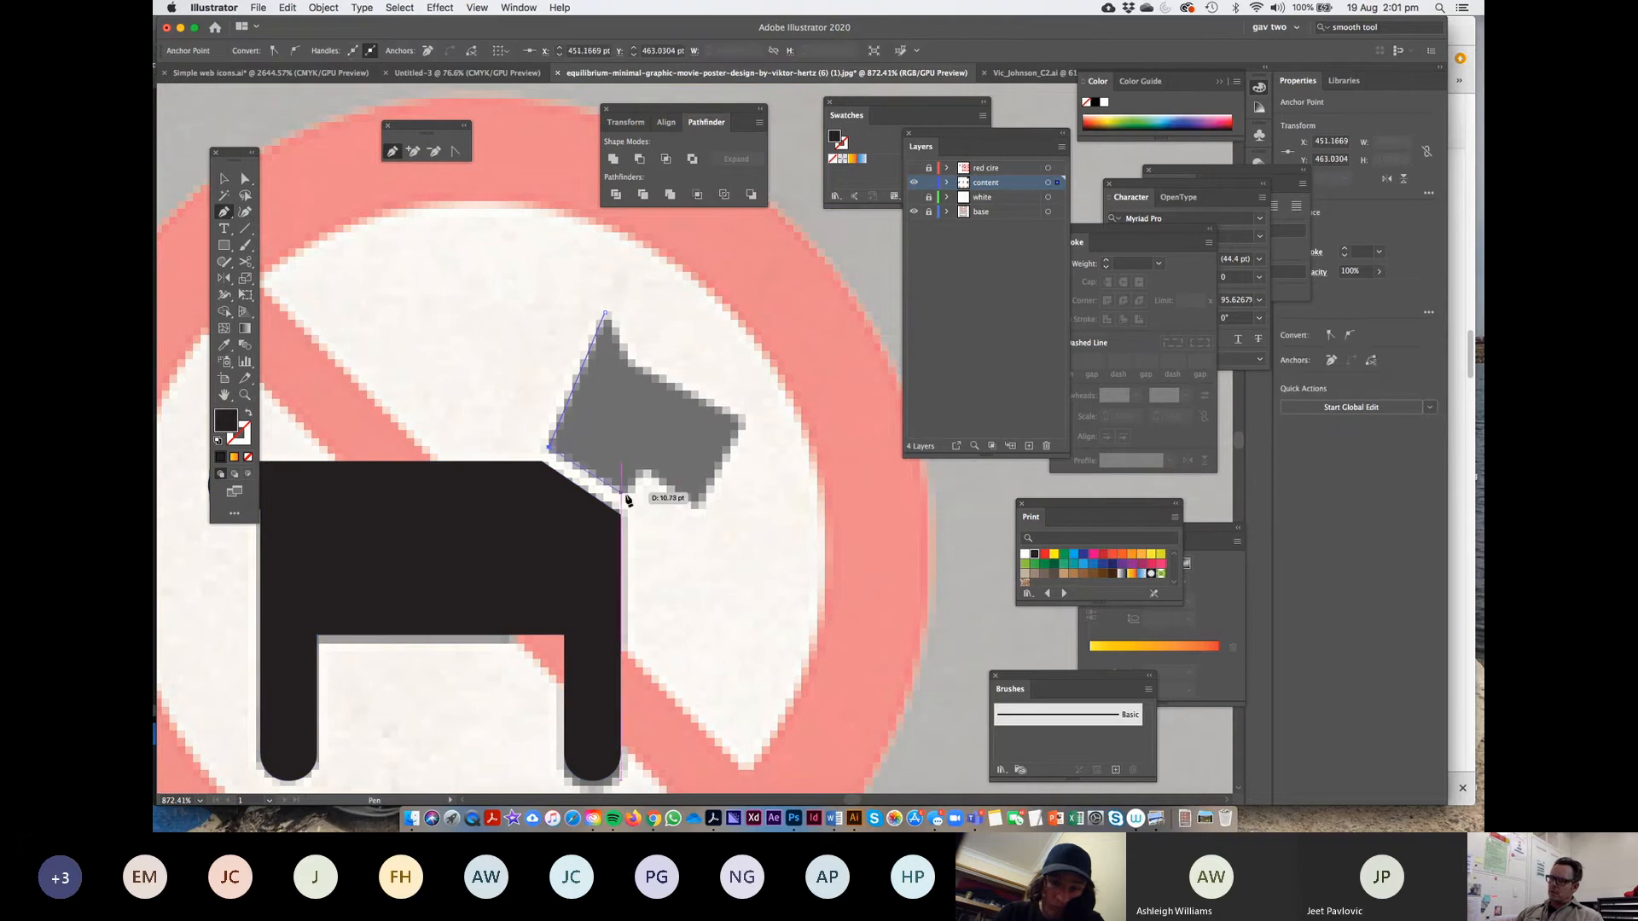
{"action": "left_click", "coordinate": [625, 495]}
{"action": "left_click", "coordinate": [642, 470]}
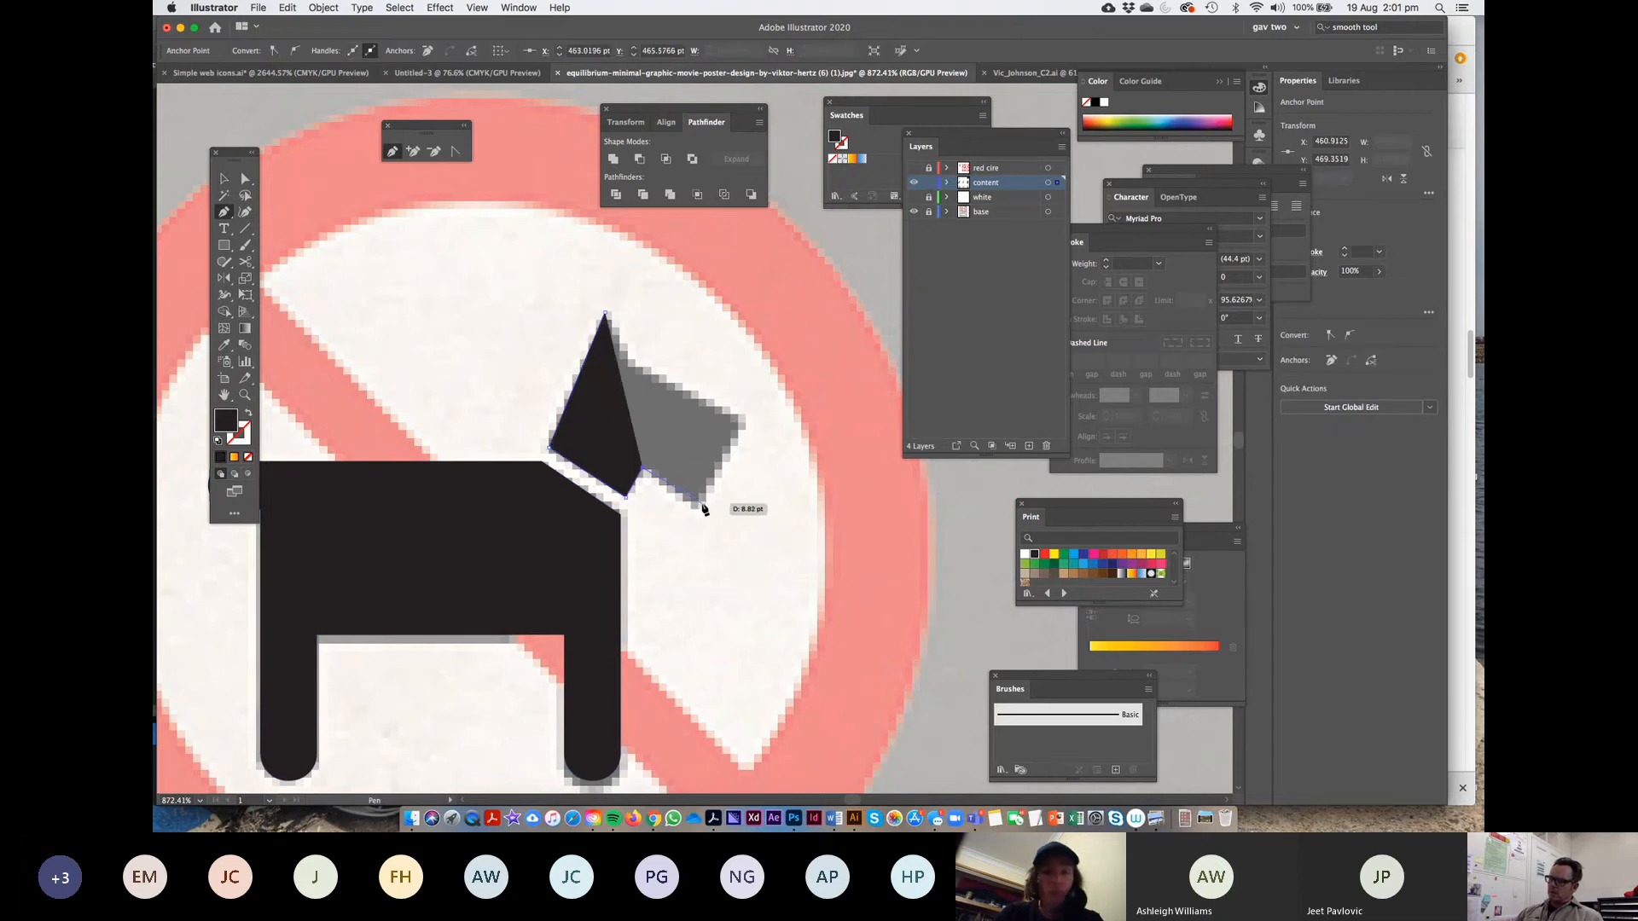
{"action": "left_click", "coordinate": [696, 506]}
{"action": "left_click", "coordinate": [739, 422]}
{"action": "left_click", "coordinate": [627, 366]}
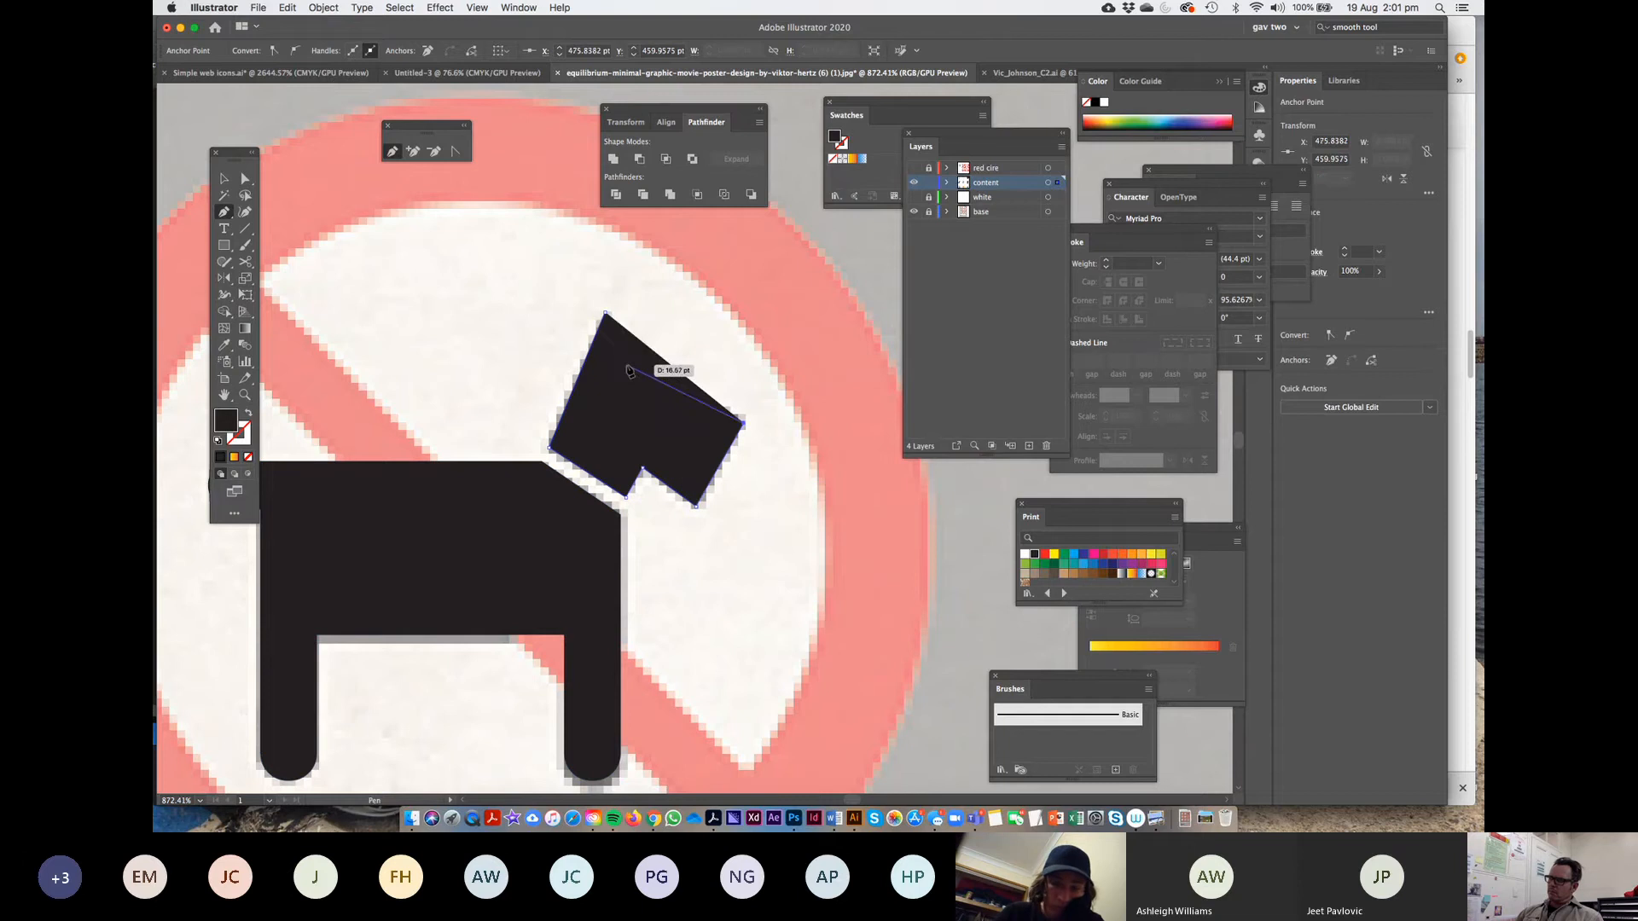
{"action": "left_click", "coordinate": [604, 313]}
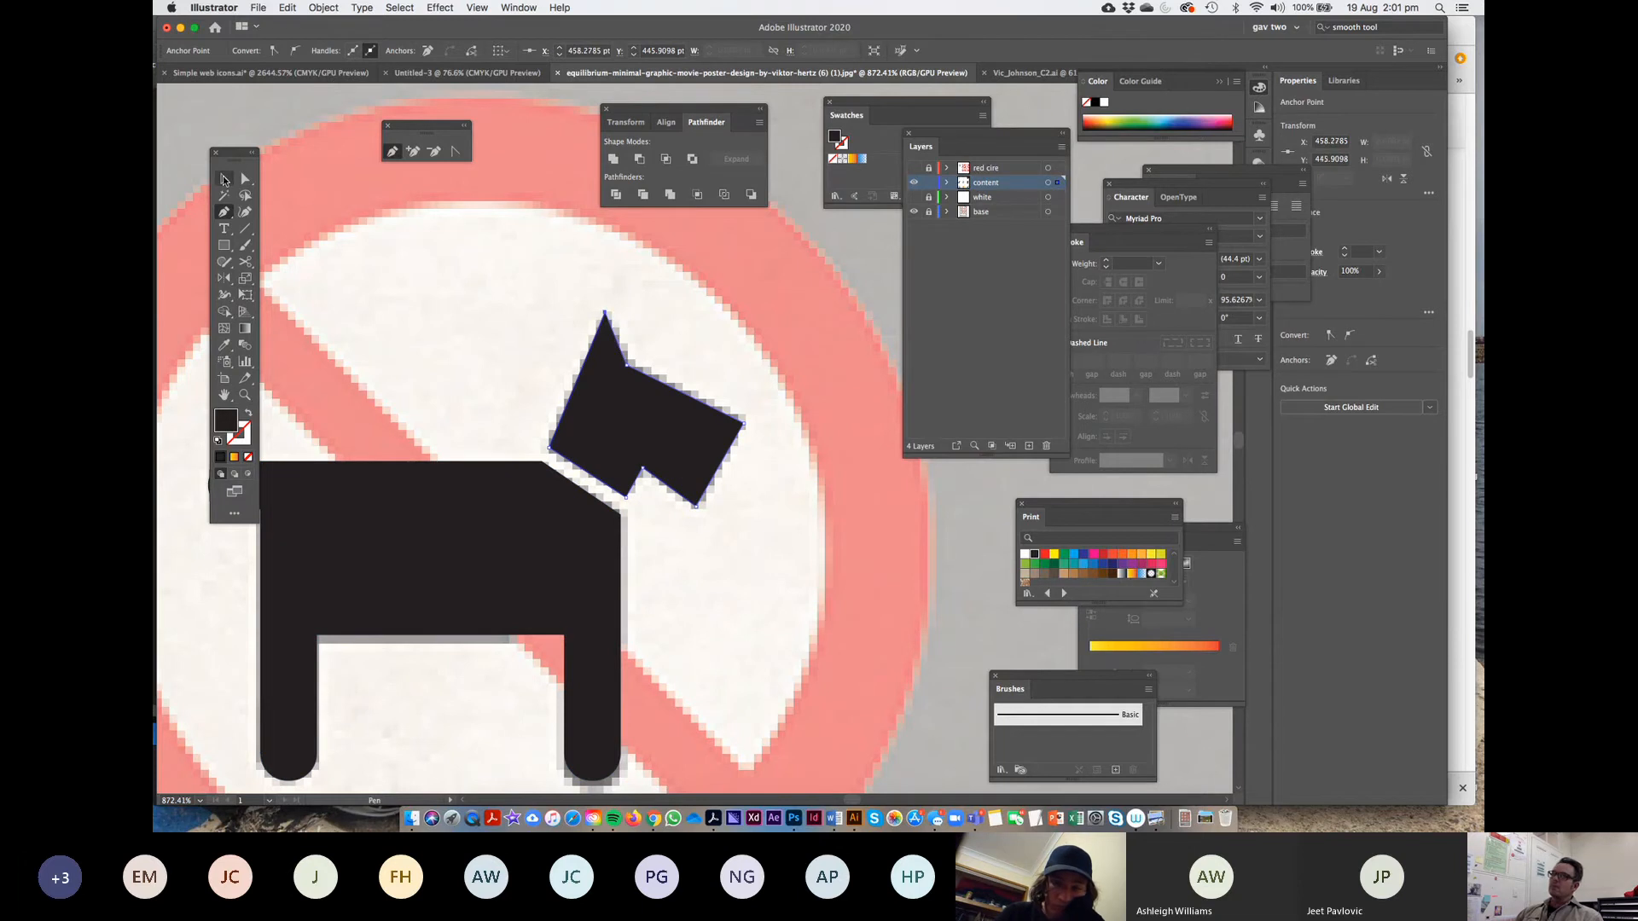
{"action": "left_click", "coordinate": [224, 179]}
{"action": "left_click", "coordinate": [391, 252]}
Fill the orange camera icon with black
{"action": "key", "text": "super+minus"}
{"action": "key", "text": "super+minus"}
{"action": "key", "text": "super+minus"}
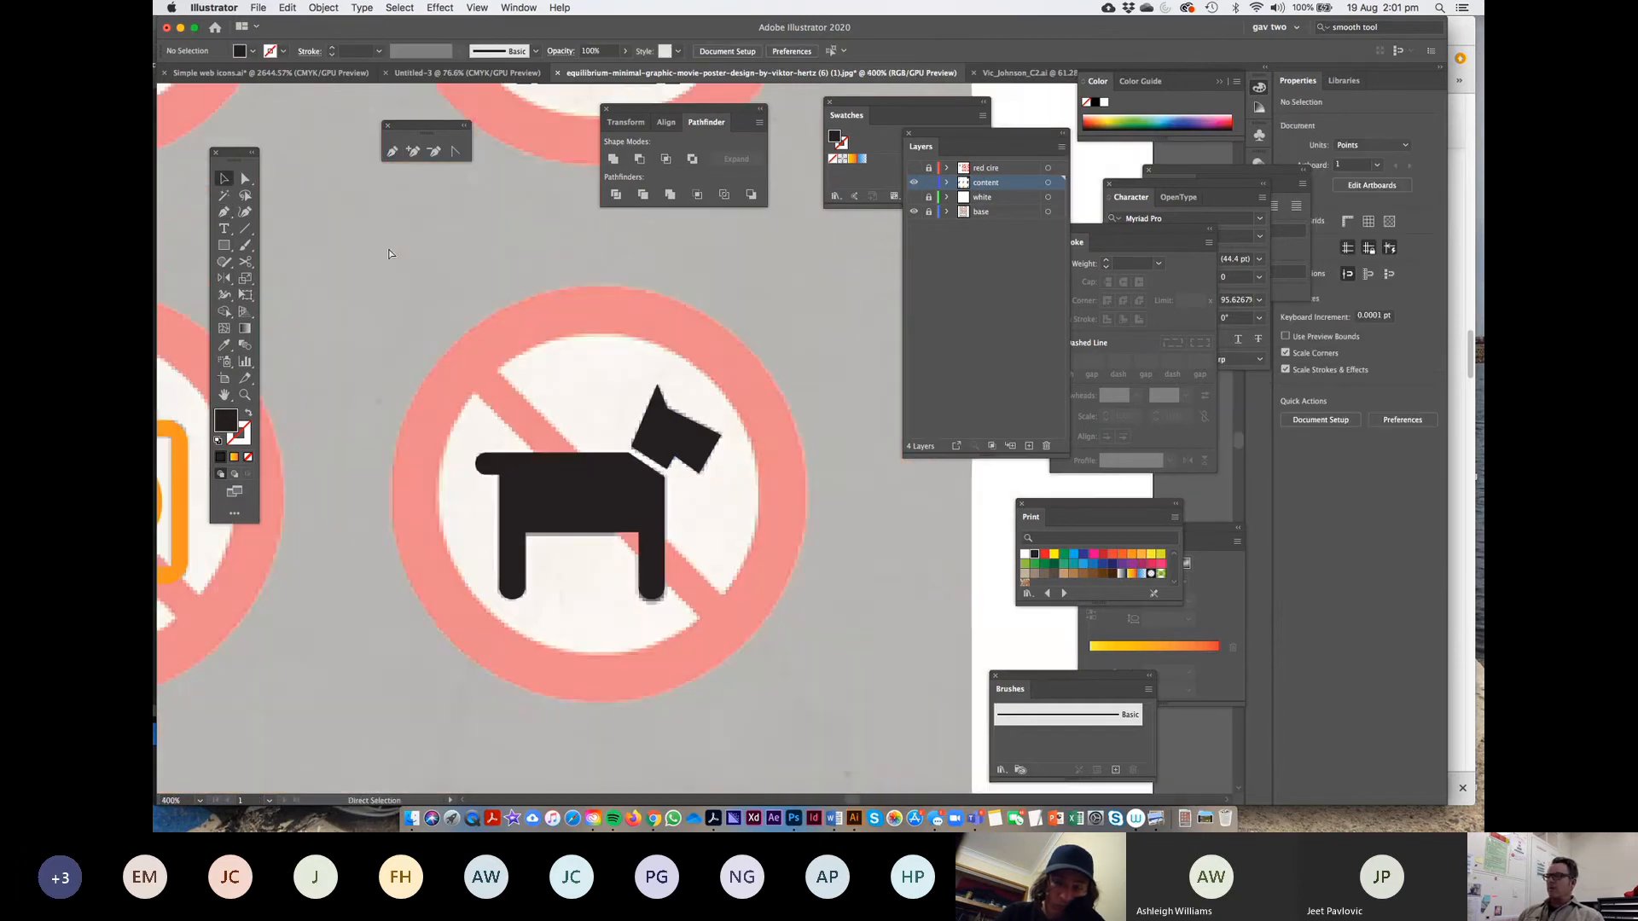
{"action": "key", "text": "super+minus"}
{"action": "key", "text": "super+minus"}
{"action": "key", "text": "super+minus"}
{"action": "left_click_drag", "start_coordinate": [615, 373], "coordinate": [761, 483]}
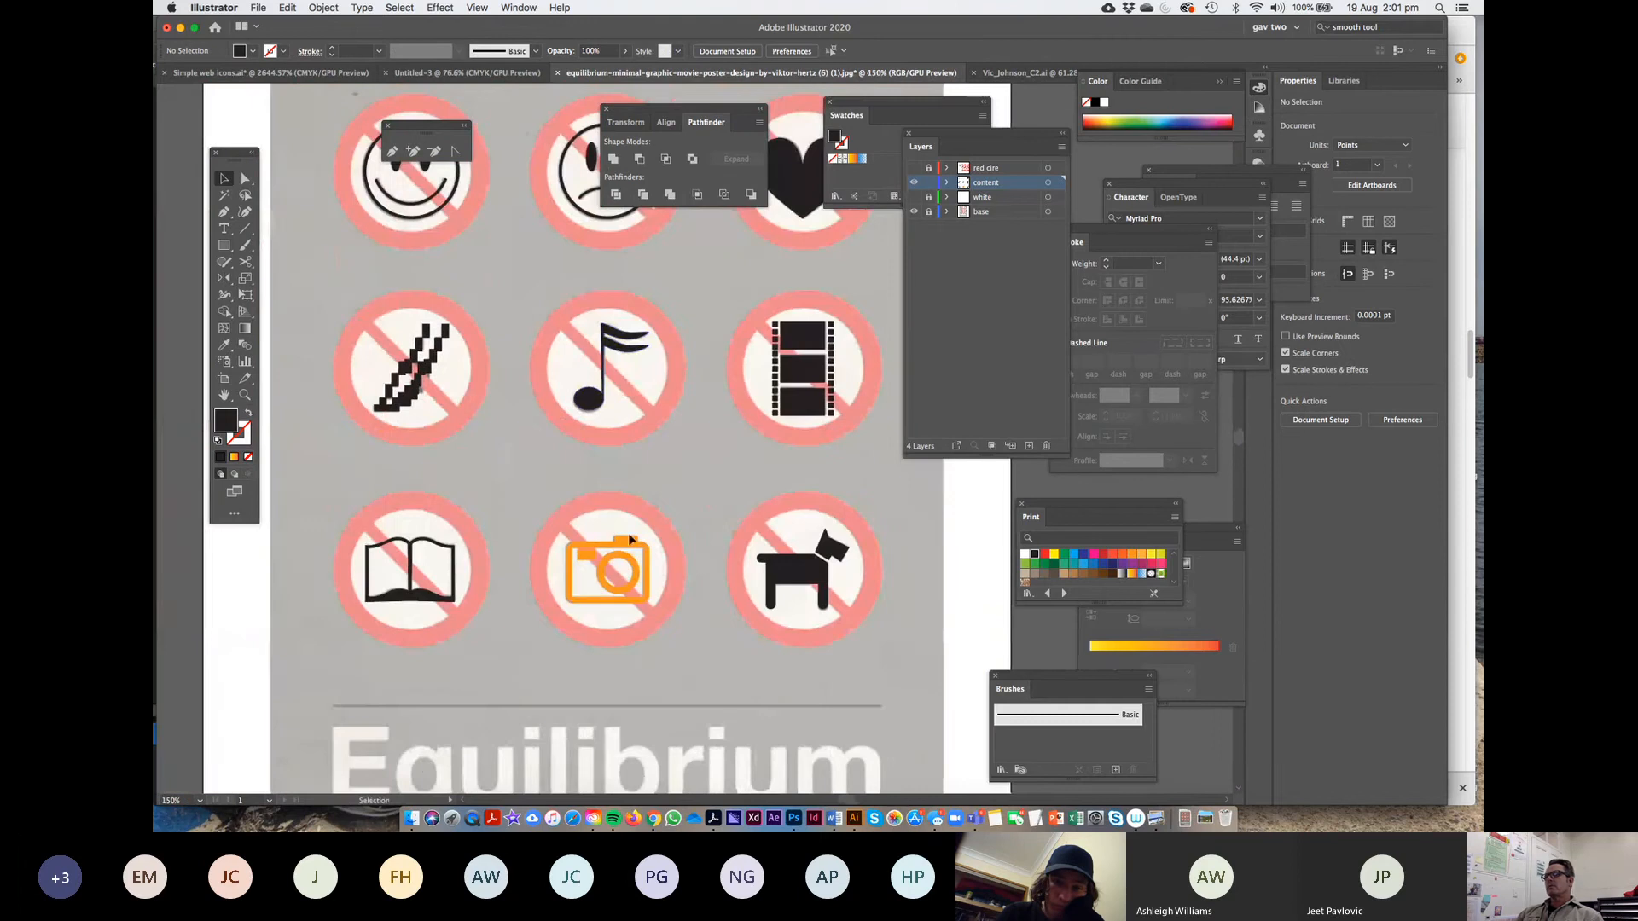
{"action": "left_click", "coordinate": [631, 563]}
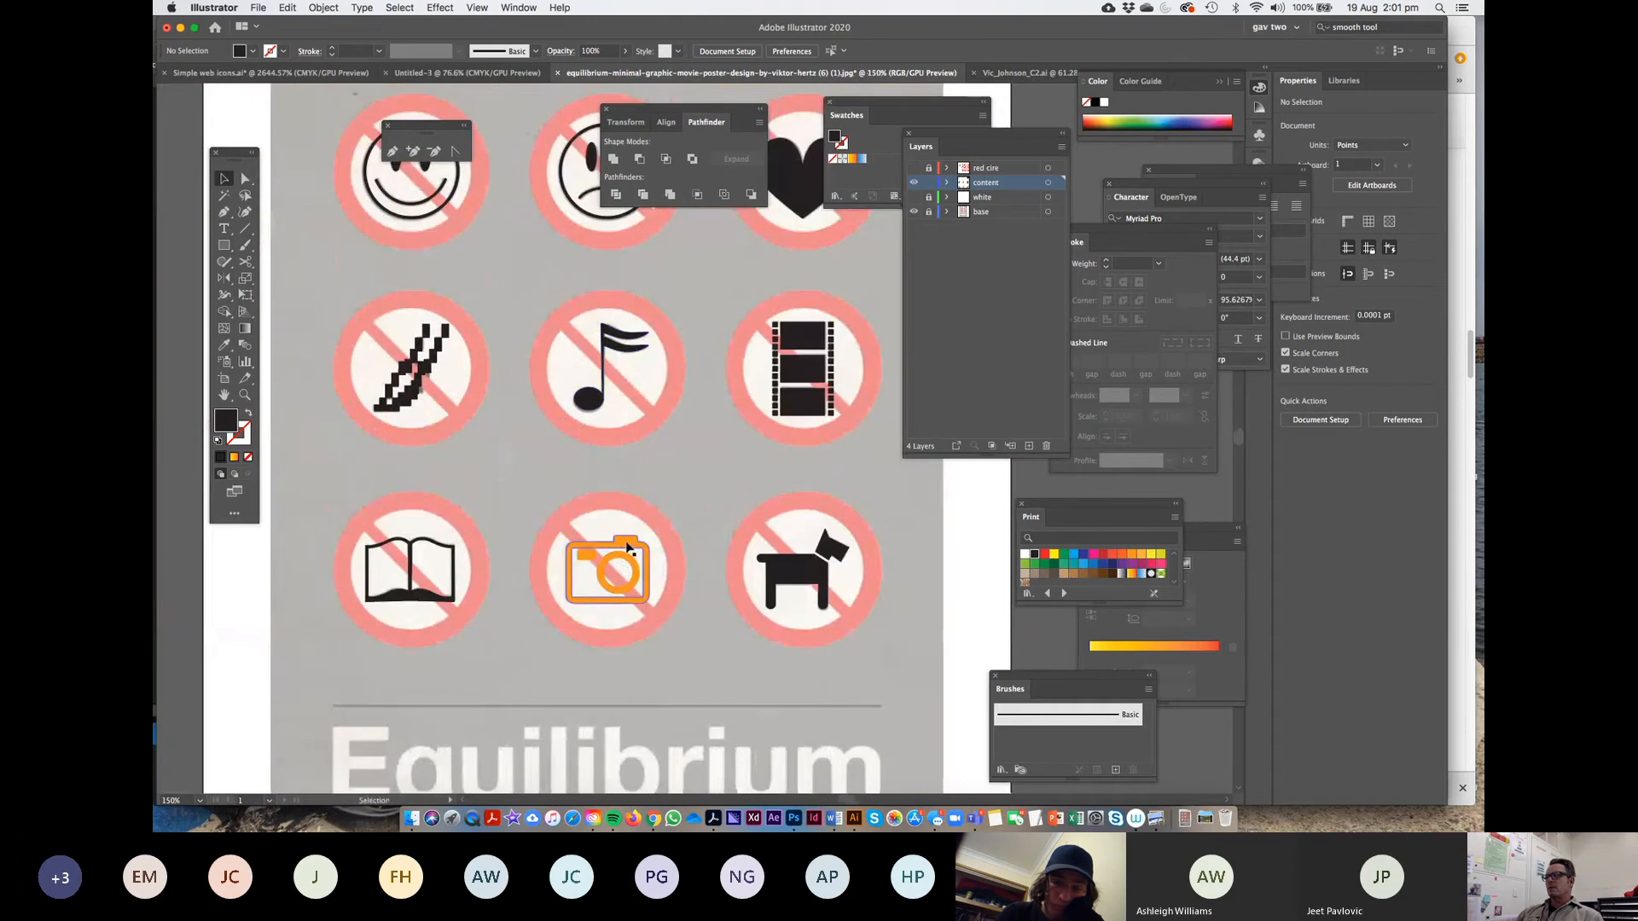
{"action": "left_click", "coordinate": [1035, 556]}
{"action": "left_click", "coordinate": [706, 424]}
Show the layers holding the red prohibition signs and the white circles
{"action": "left_click_drag", "start_coordinate": [706, 424], "coordinate": [684, 486]}
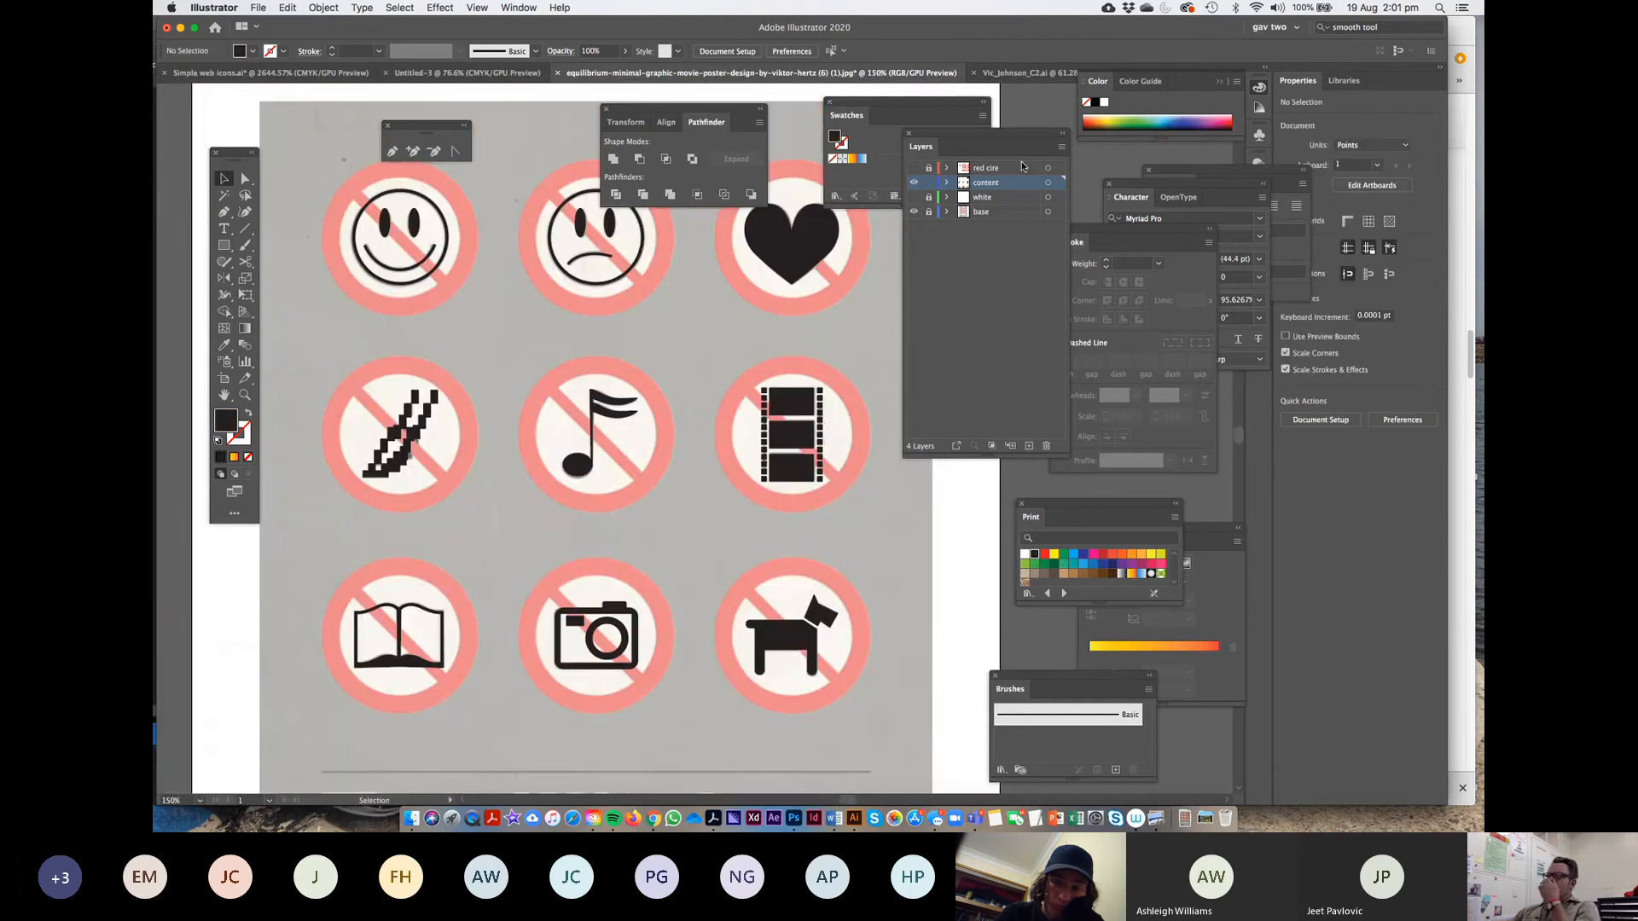
{"action": "left_click", "coordinate": [914, 168]}
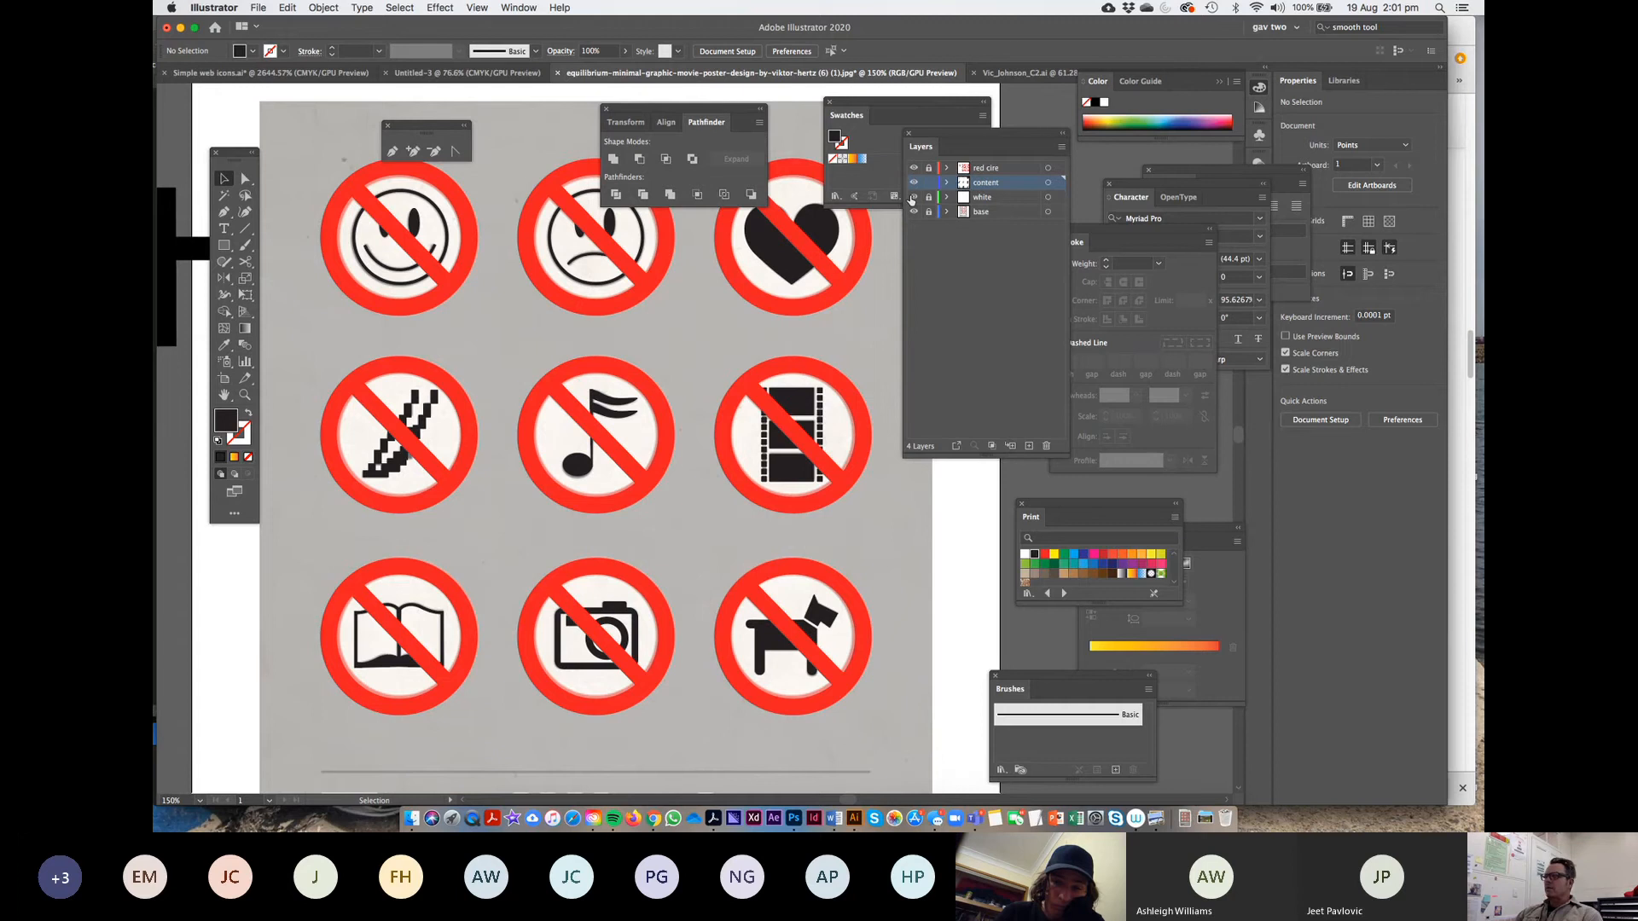
{"action": "left_click", "coordinate": [914, 197]}
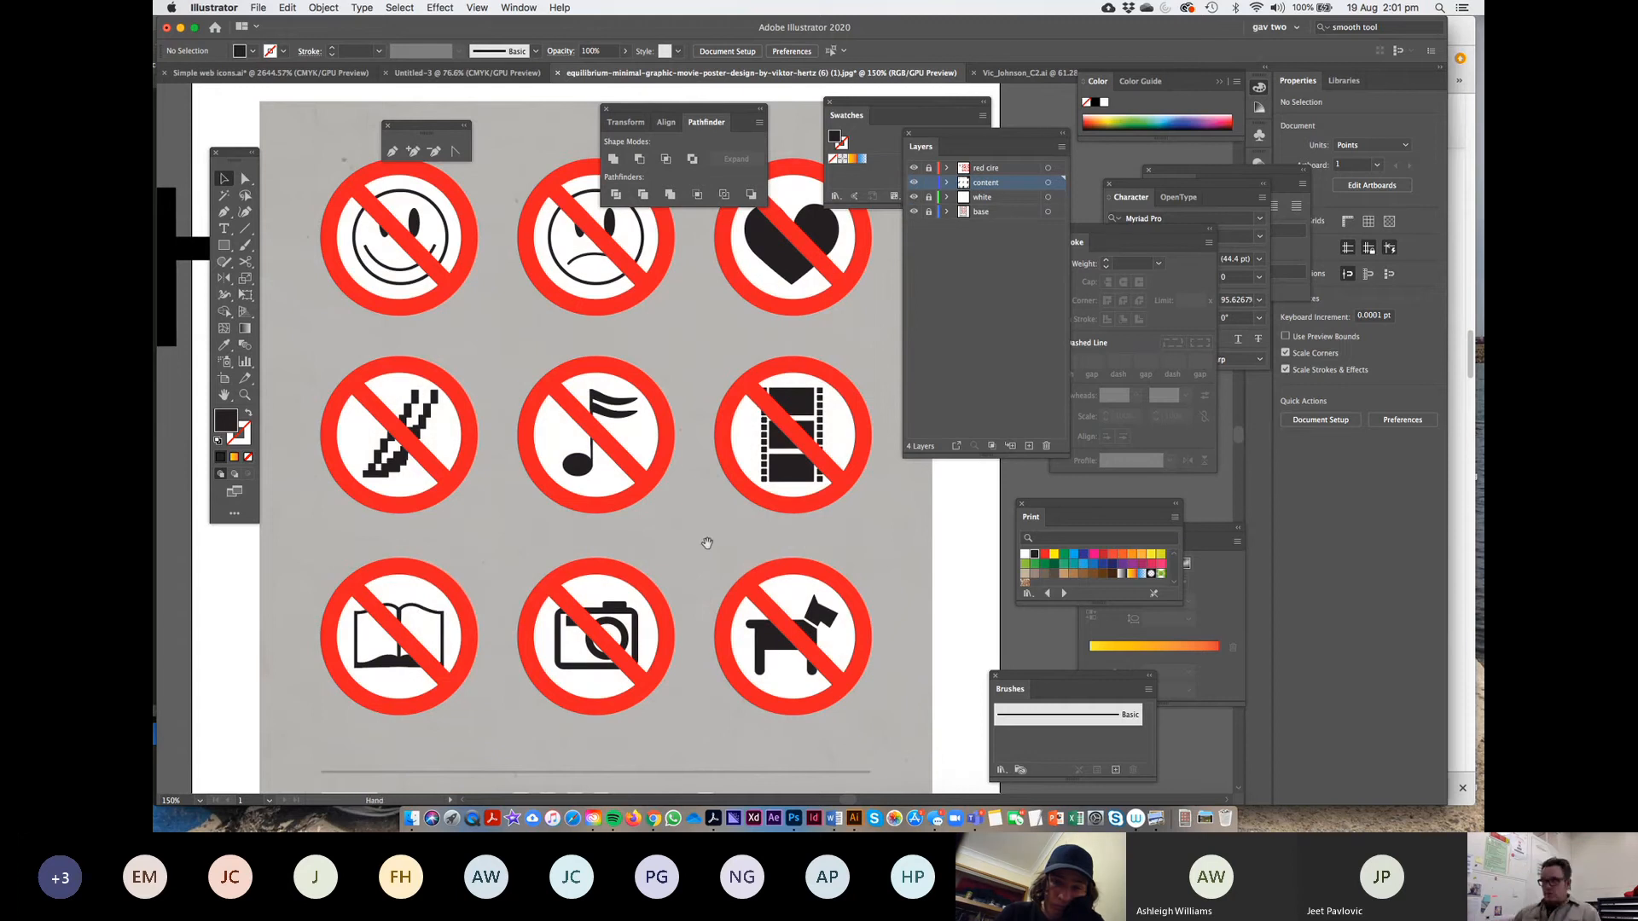
Add the text "Equilibrium" over the poster's title in Myriad Pro Semibold
{"action": "scroll", "coordinate": [707, 527], "scroll_direction": "down", "scroll_amount": 10}
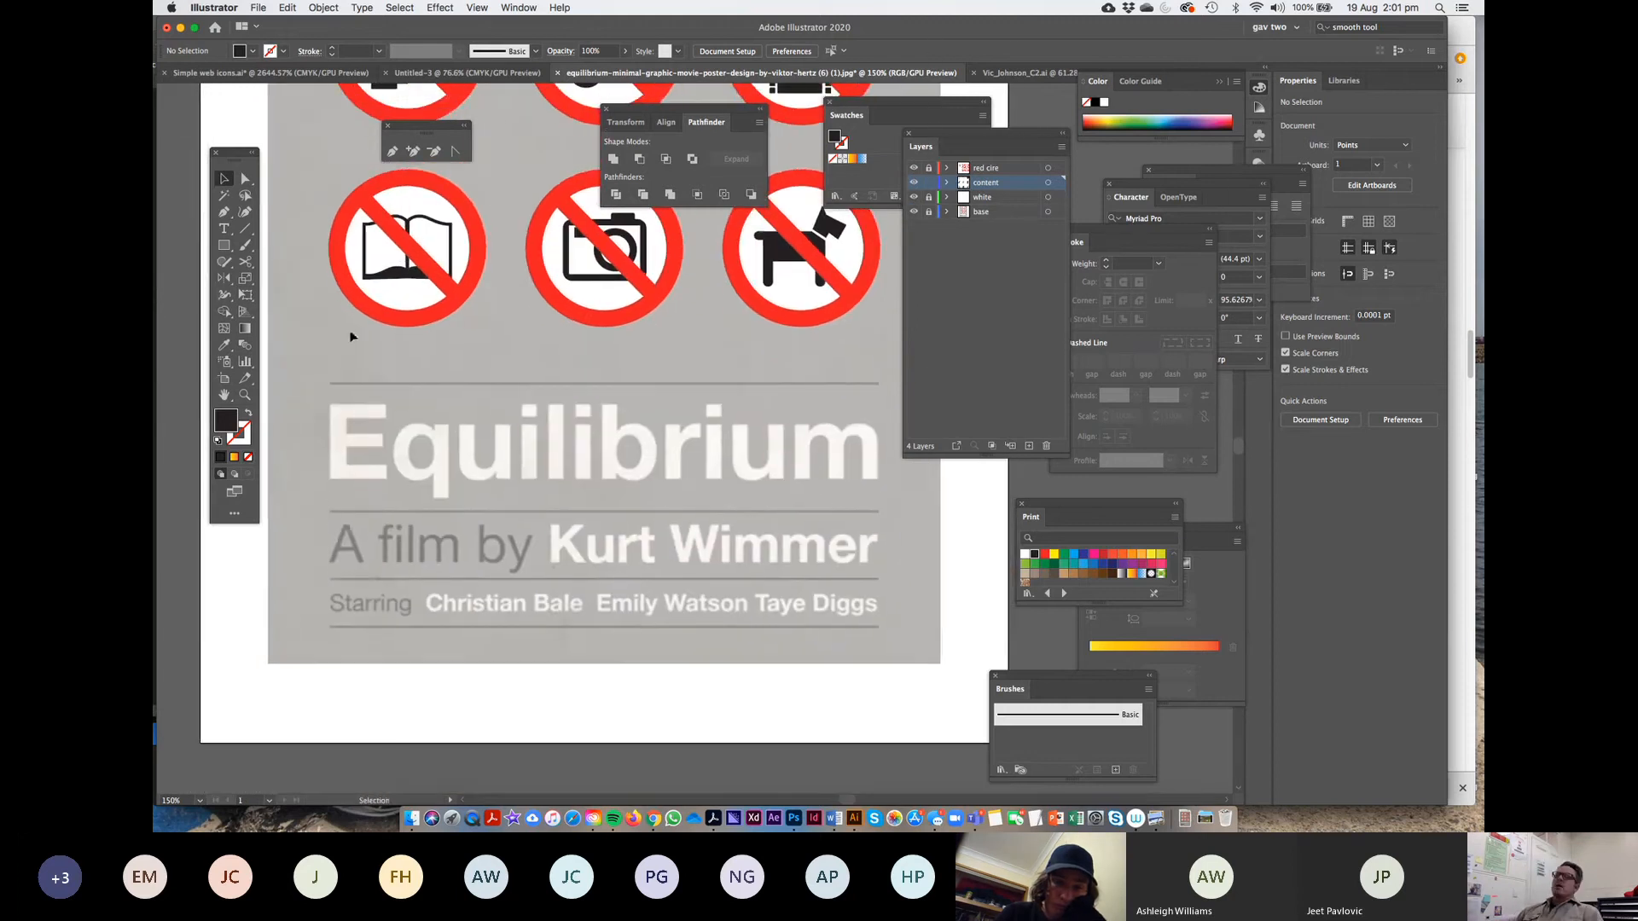
{"action": "left_click", "coordinate": [226, 231]}
{"action": "left_click", "coordinate": [351, 458]}
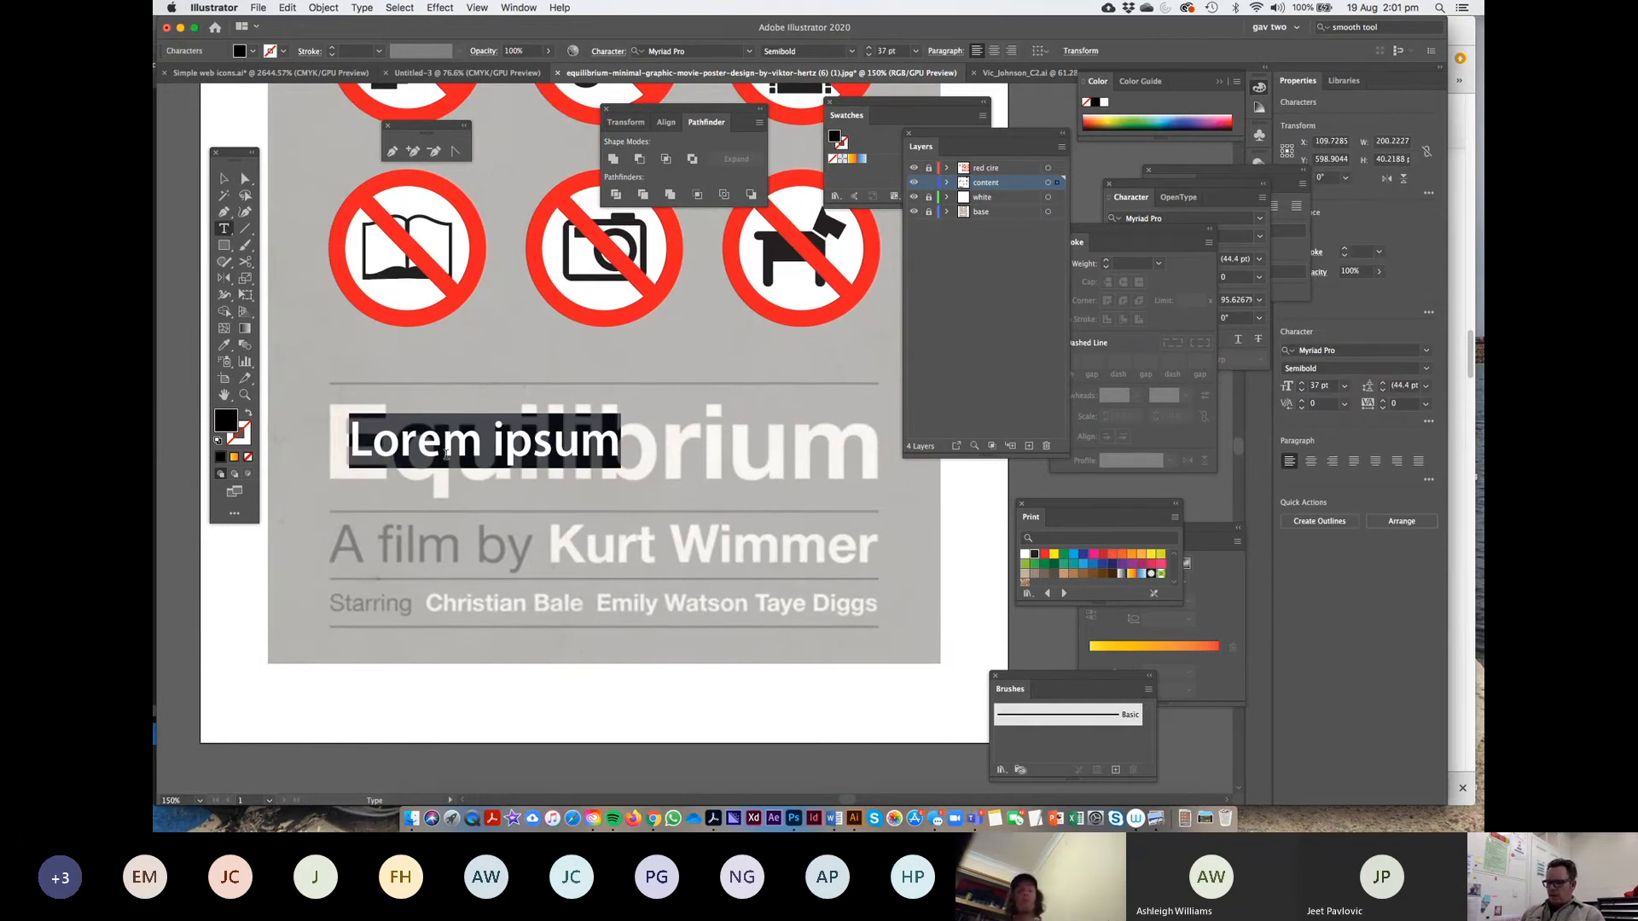
{"action": "type", "text": "E2"}
{"action": "key", "text": "BackSpace"}
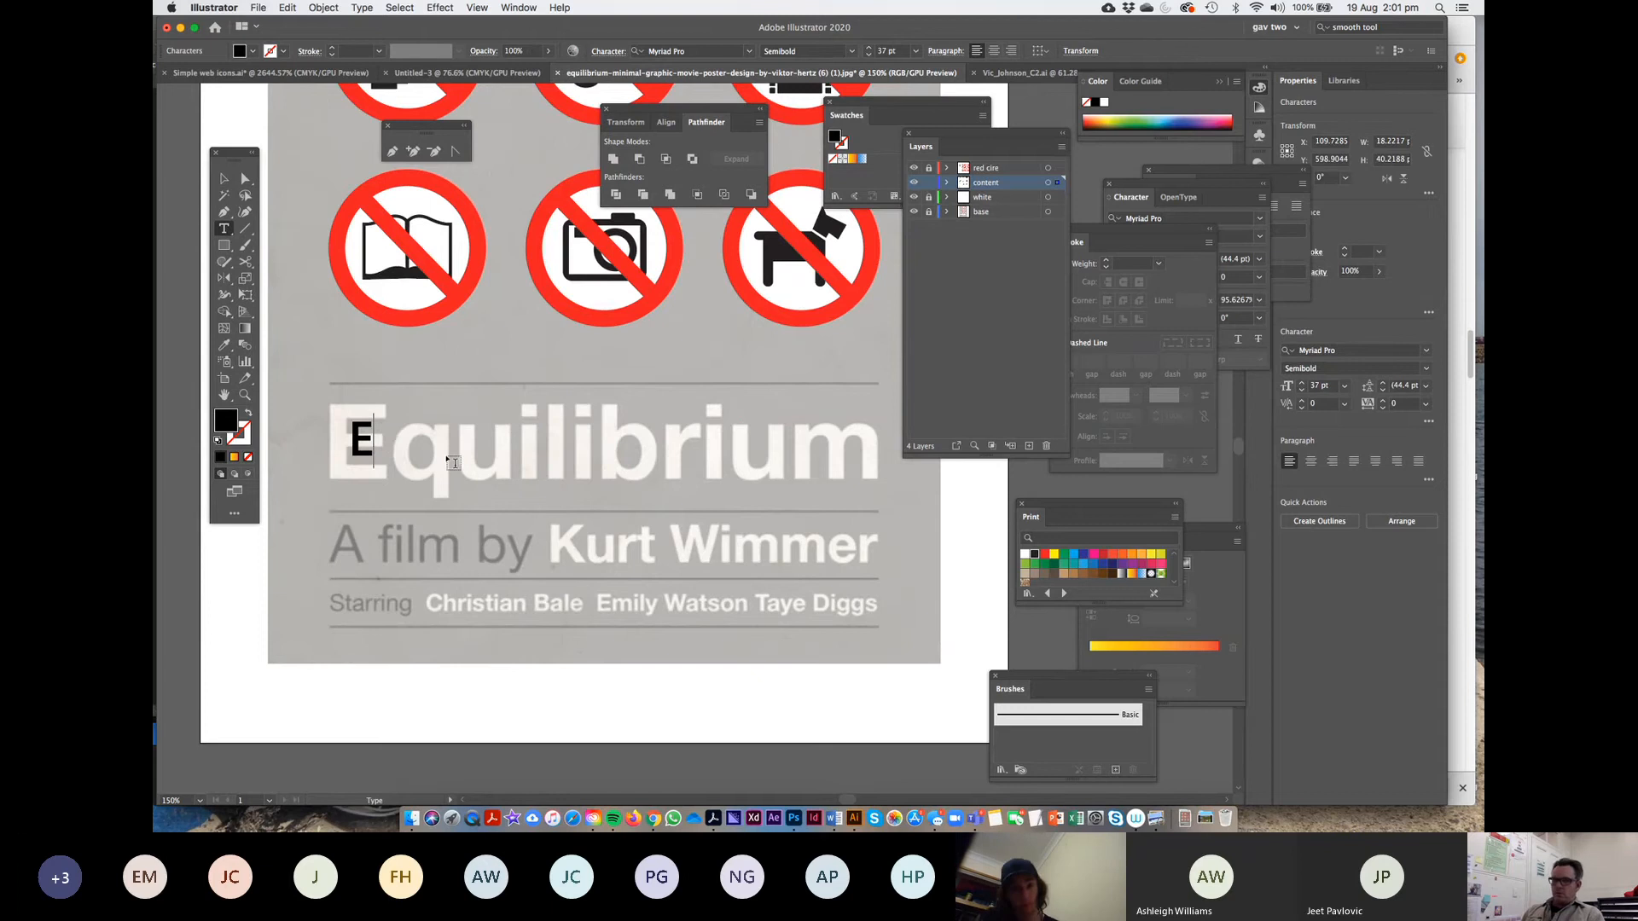
{"action": "type", "text": "quilibri"}
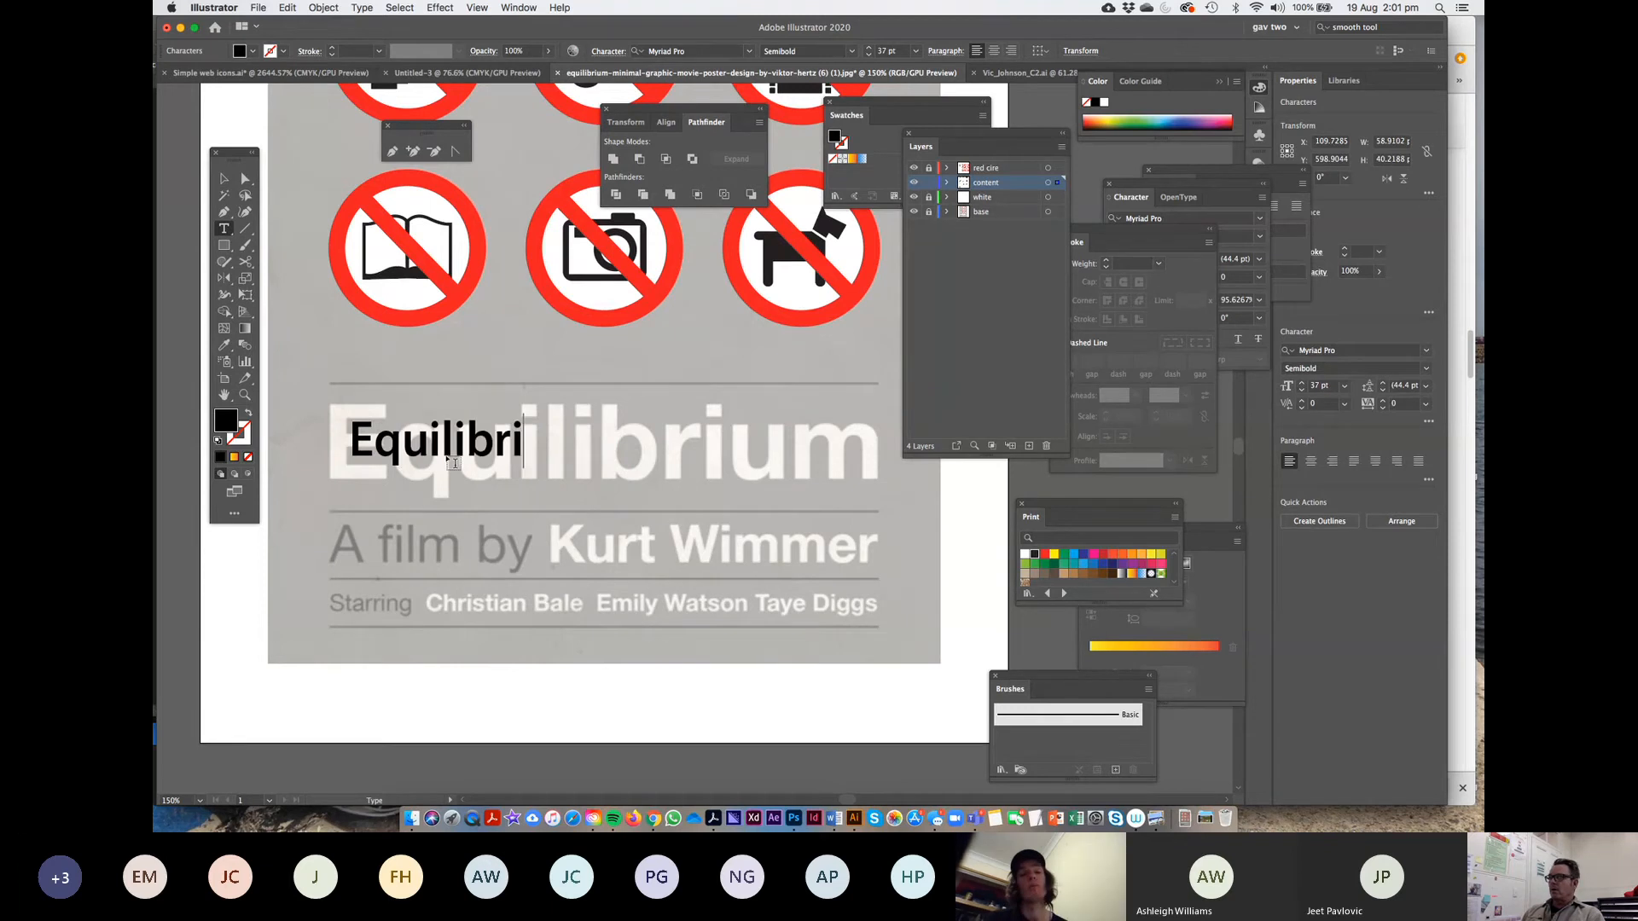
{"action": "key", "text": "BackSpace"}
{"action": "type", "text": "ium"}
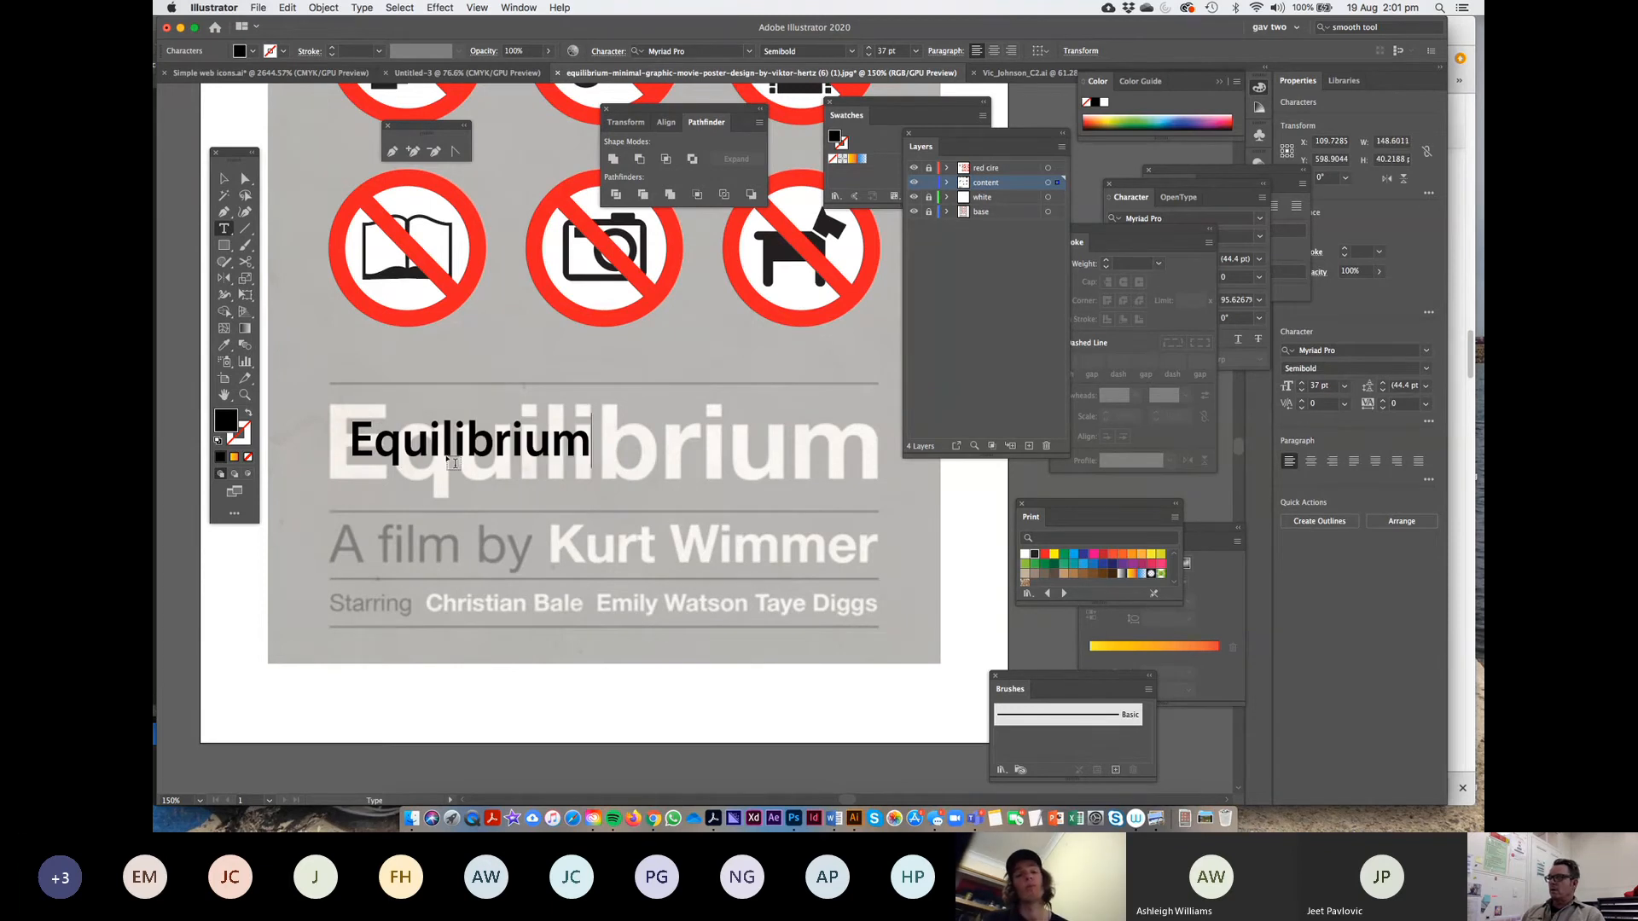
Move and enlarge the "Equilibrium" text to cover the original title, about 416 × 86 pt
{"action": "left_click", "coordinate": [224, 179]}
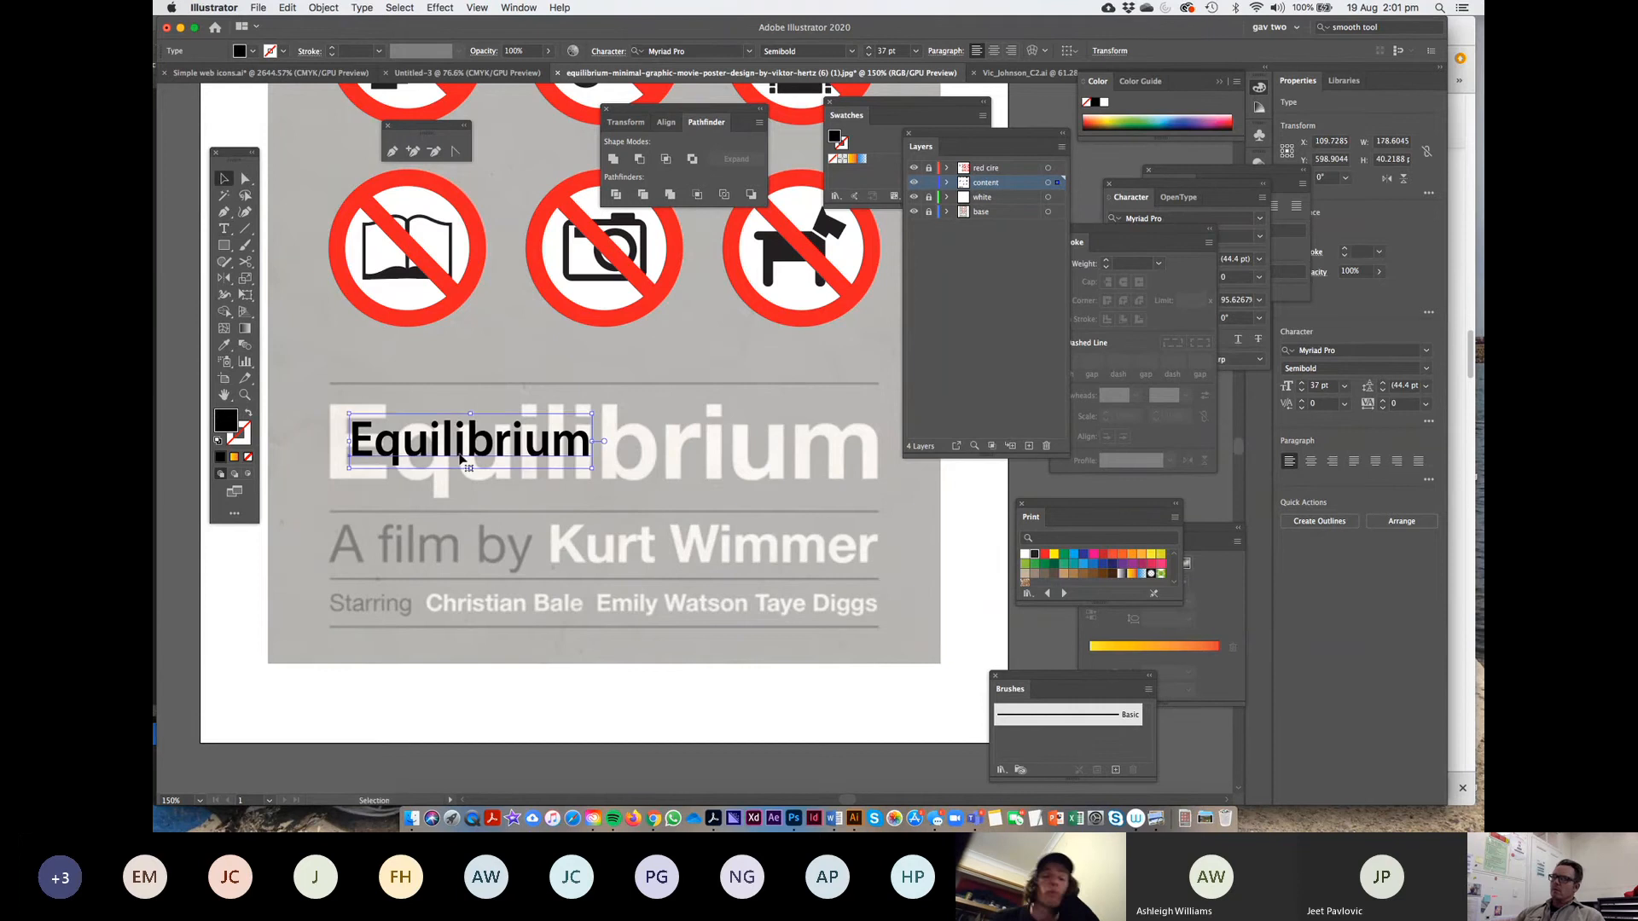
{"action": "left_click_drag", "start_coordinate": [461, 453], "coordinate": [438, 436]}
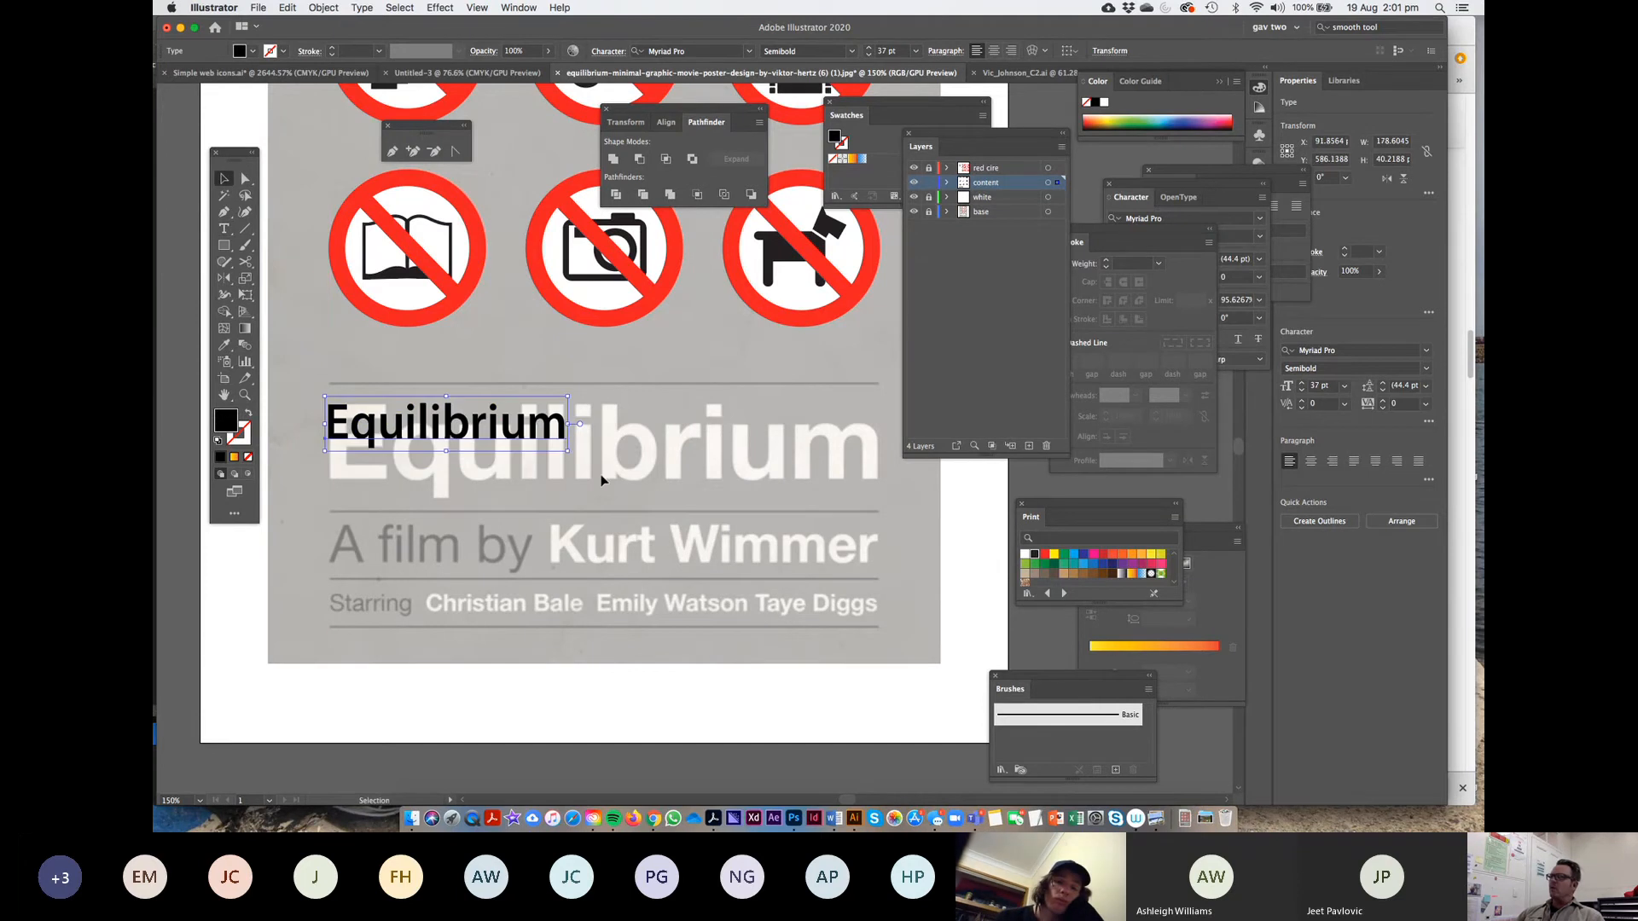
{"action": "left_click_drag", "start_coordinate": [570, 452], "coordinate": [888, 505]}
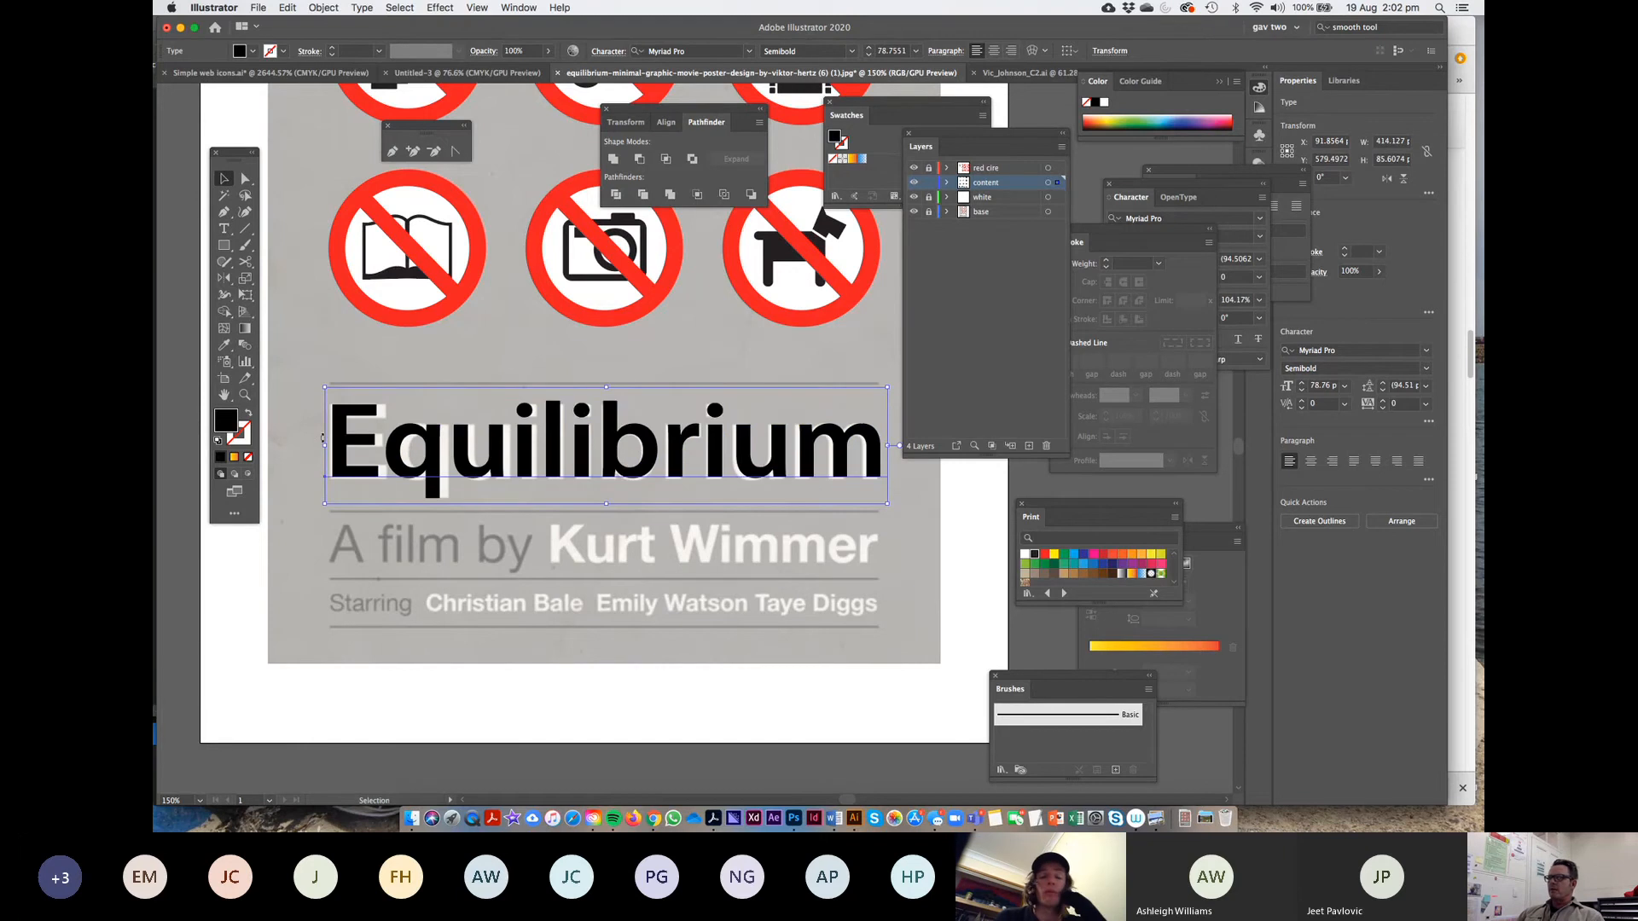
{"action": "left_click_drag", "start_coordinate": [325, 443], "coordinate": [322, 444]}
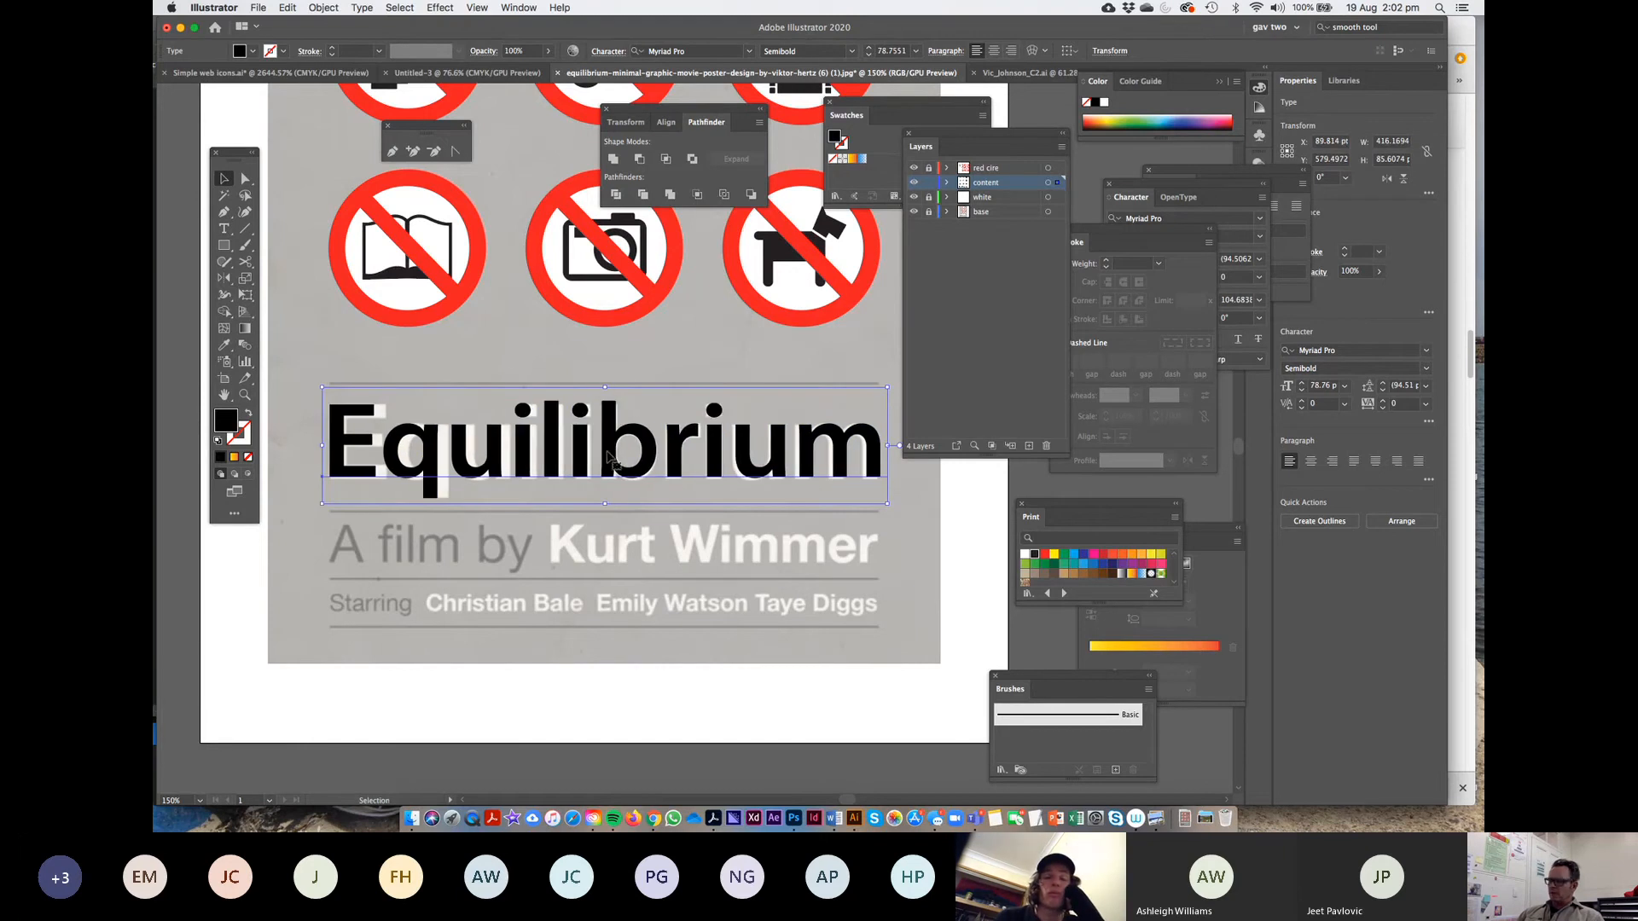
{"action": "left_click", "coordinate": [289, 523]}
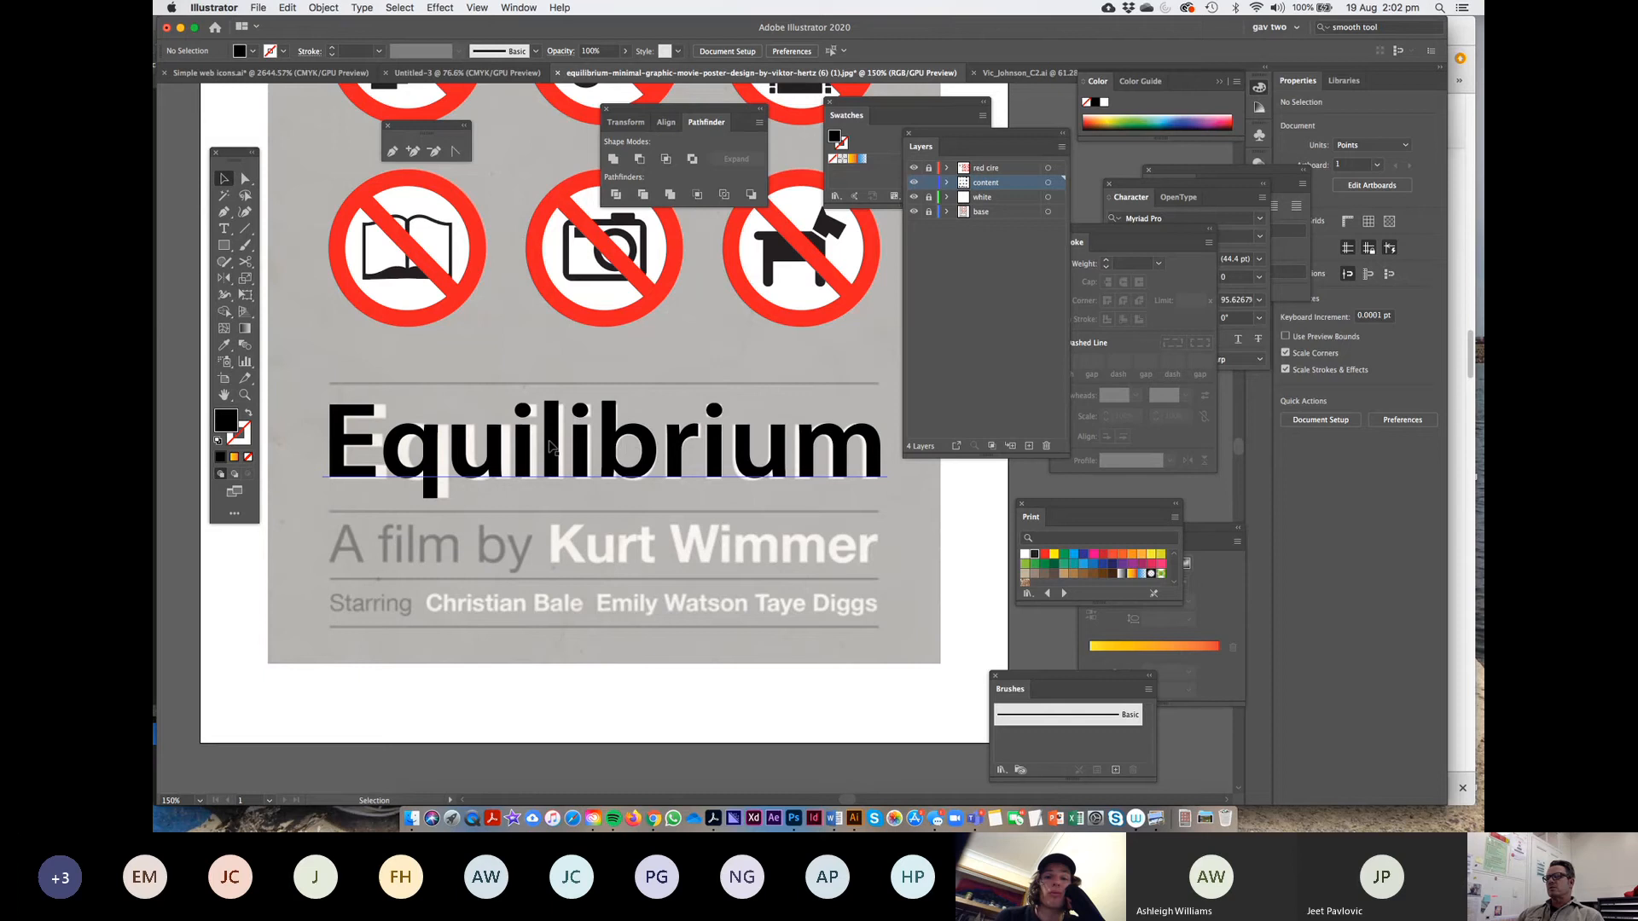
Fill the whole "Equilibrium" text with white
{"action": "double_click", "coordinate": [635, 463]}
{"action": "key", "text": "super+a"}
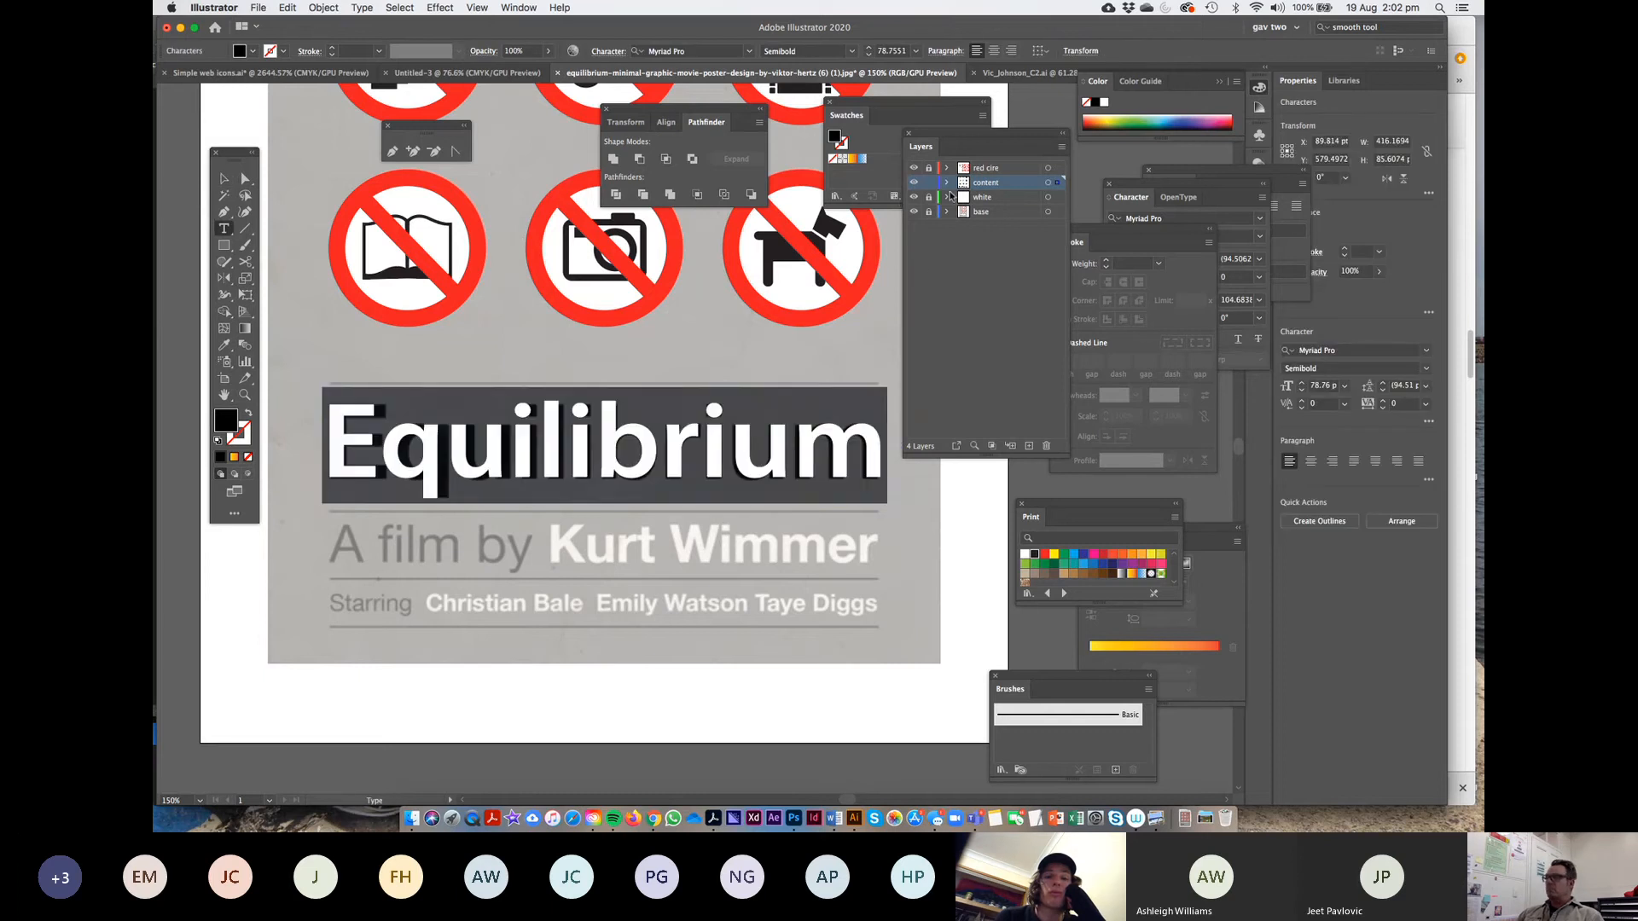
{"action": "left_click", "coordinate": [1025, 555]}
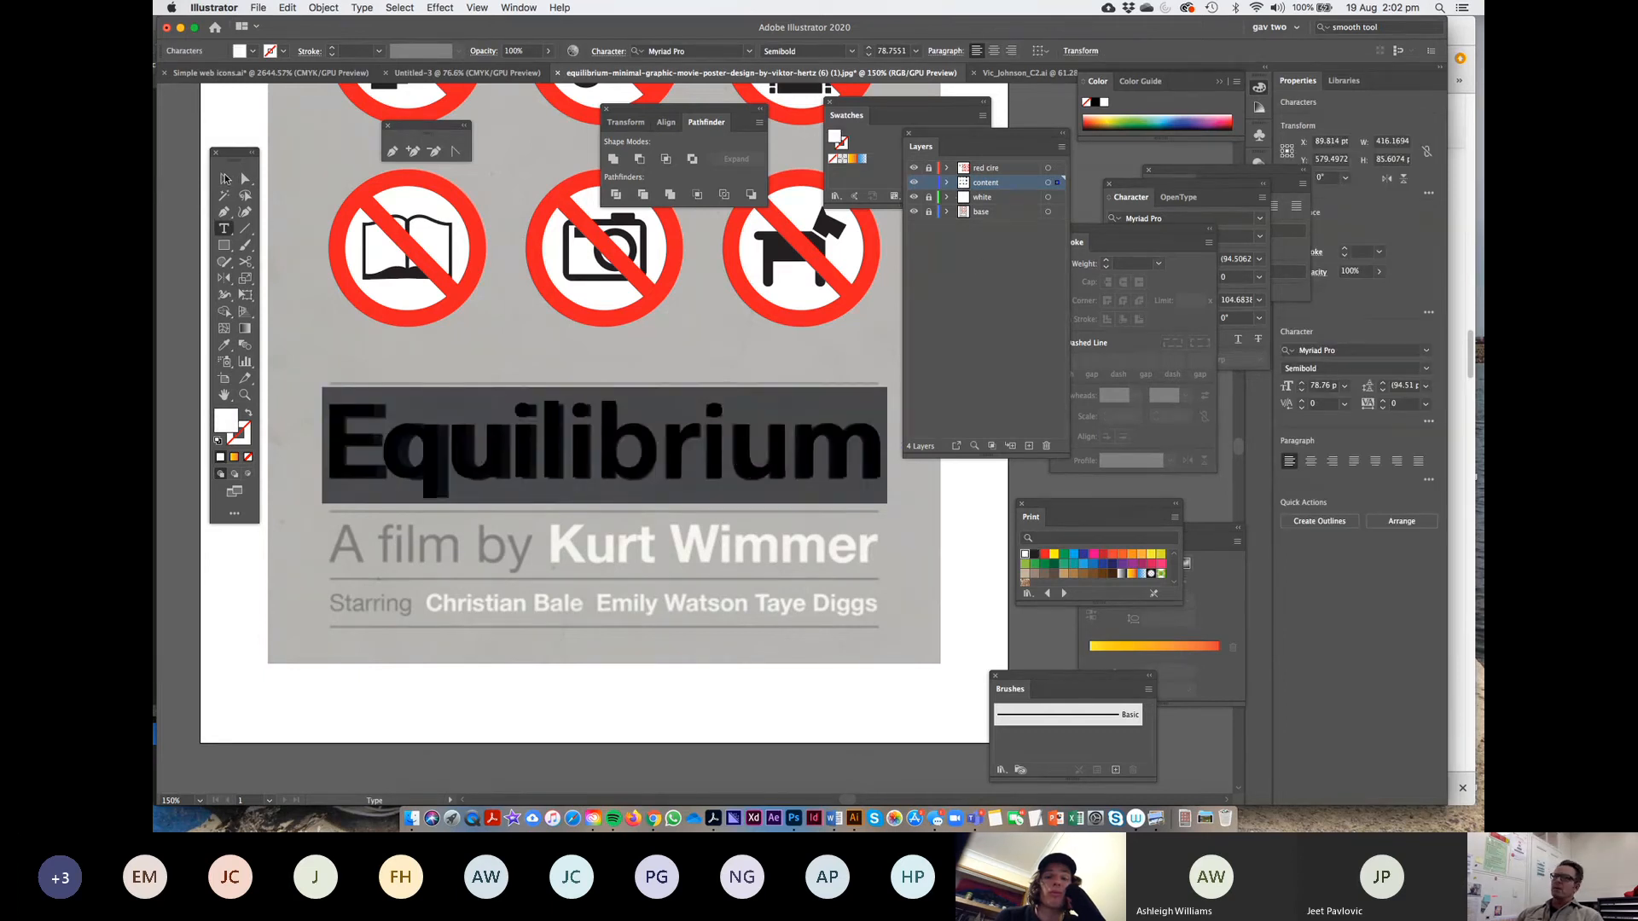
{"action": "left_click", "coordinate": [224, 177]}
{"action": "left_click", "coordinate": [245, 178]}
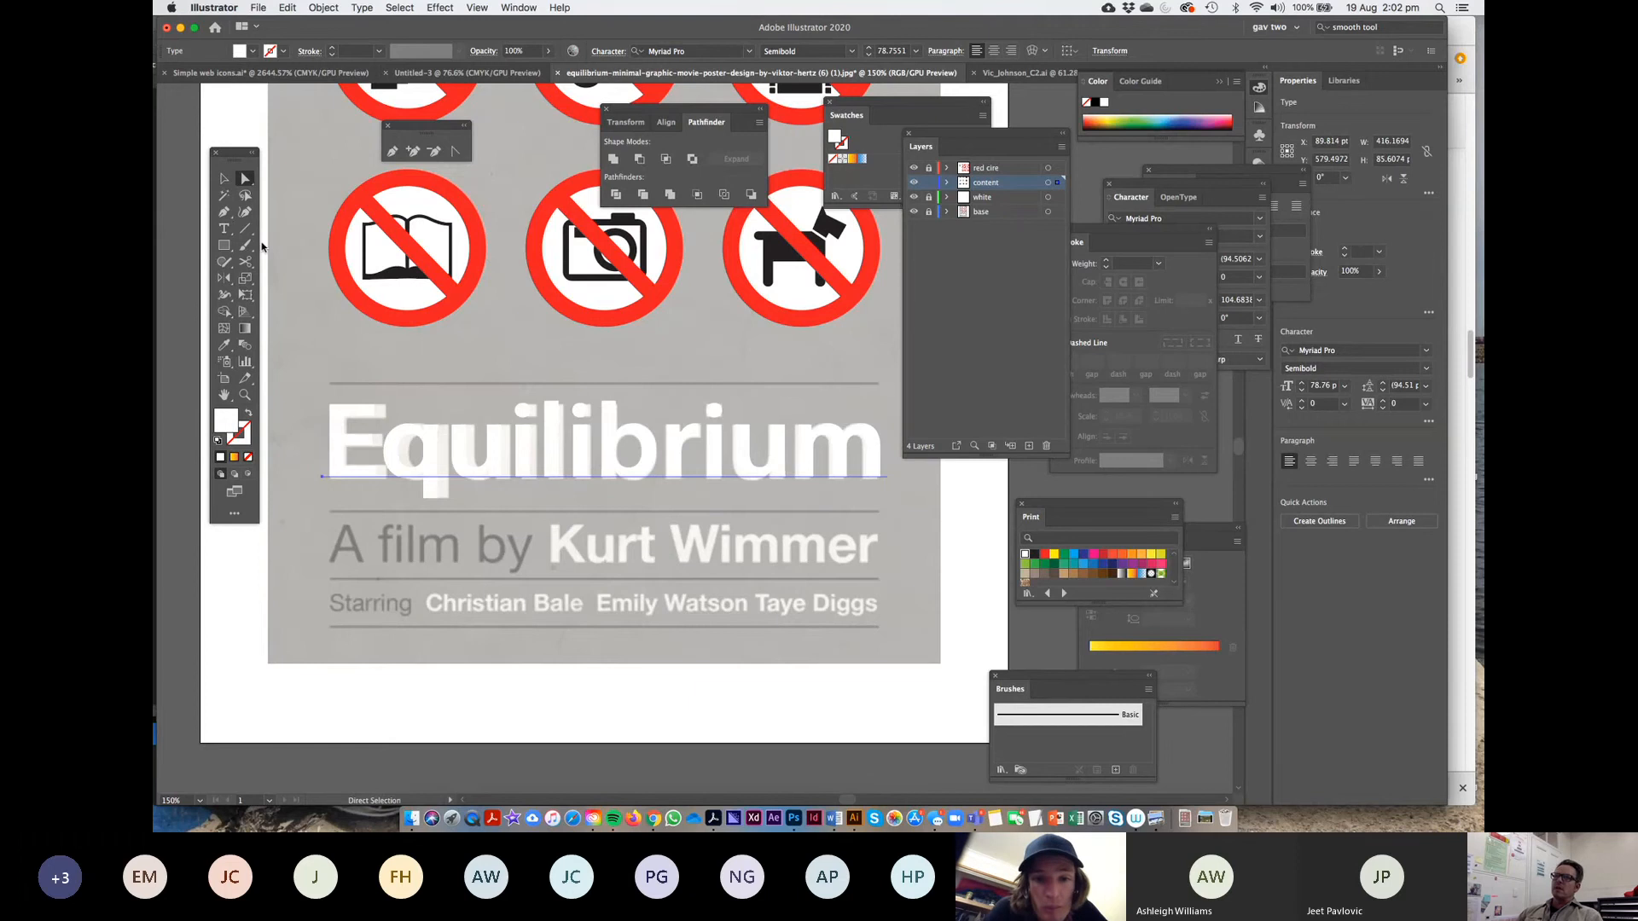
Add the text "A film by Kurt Wimmer" over the credit line below the title
{"action": "left_click", "coordinate": [222, 230]}
{"action": "left_click", "coordinate": [337, 542]}
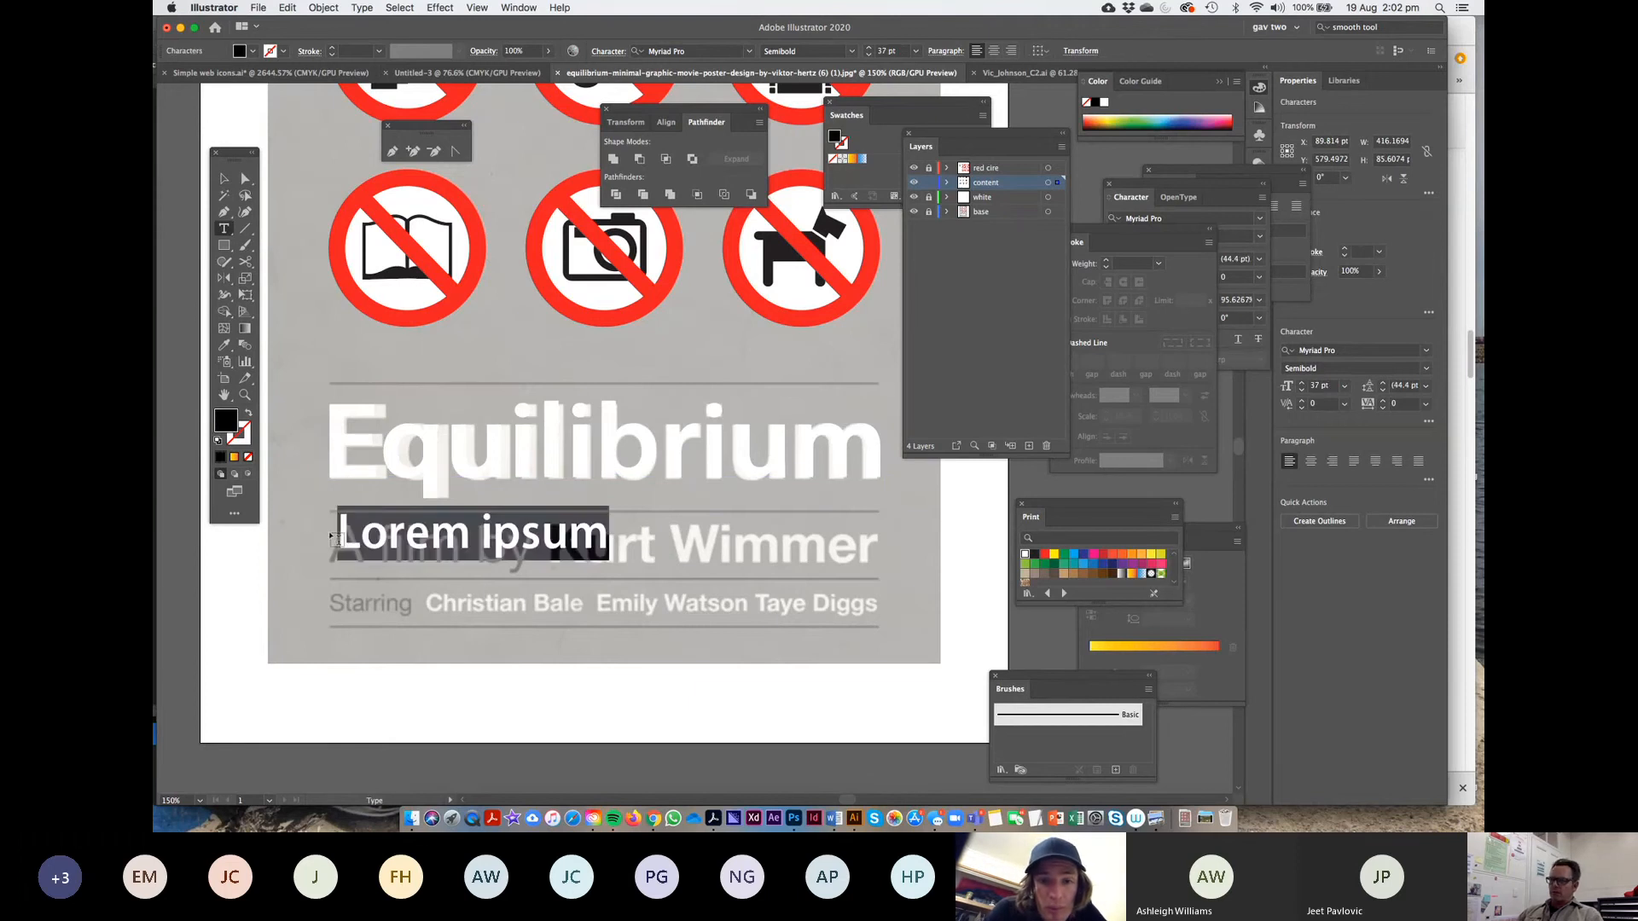
{"action": "type", "text": "A film"}
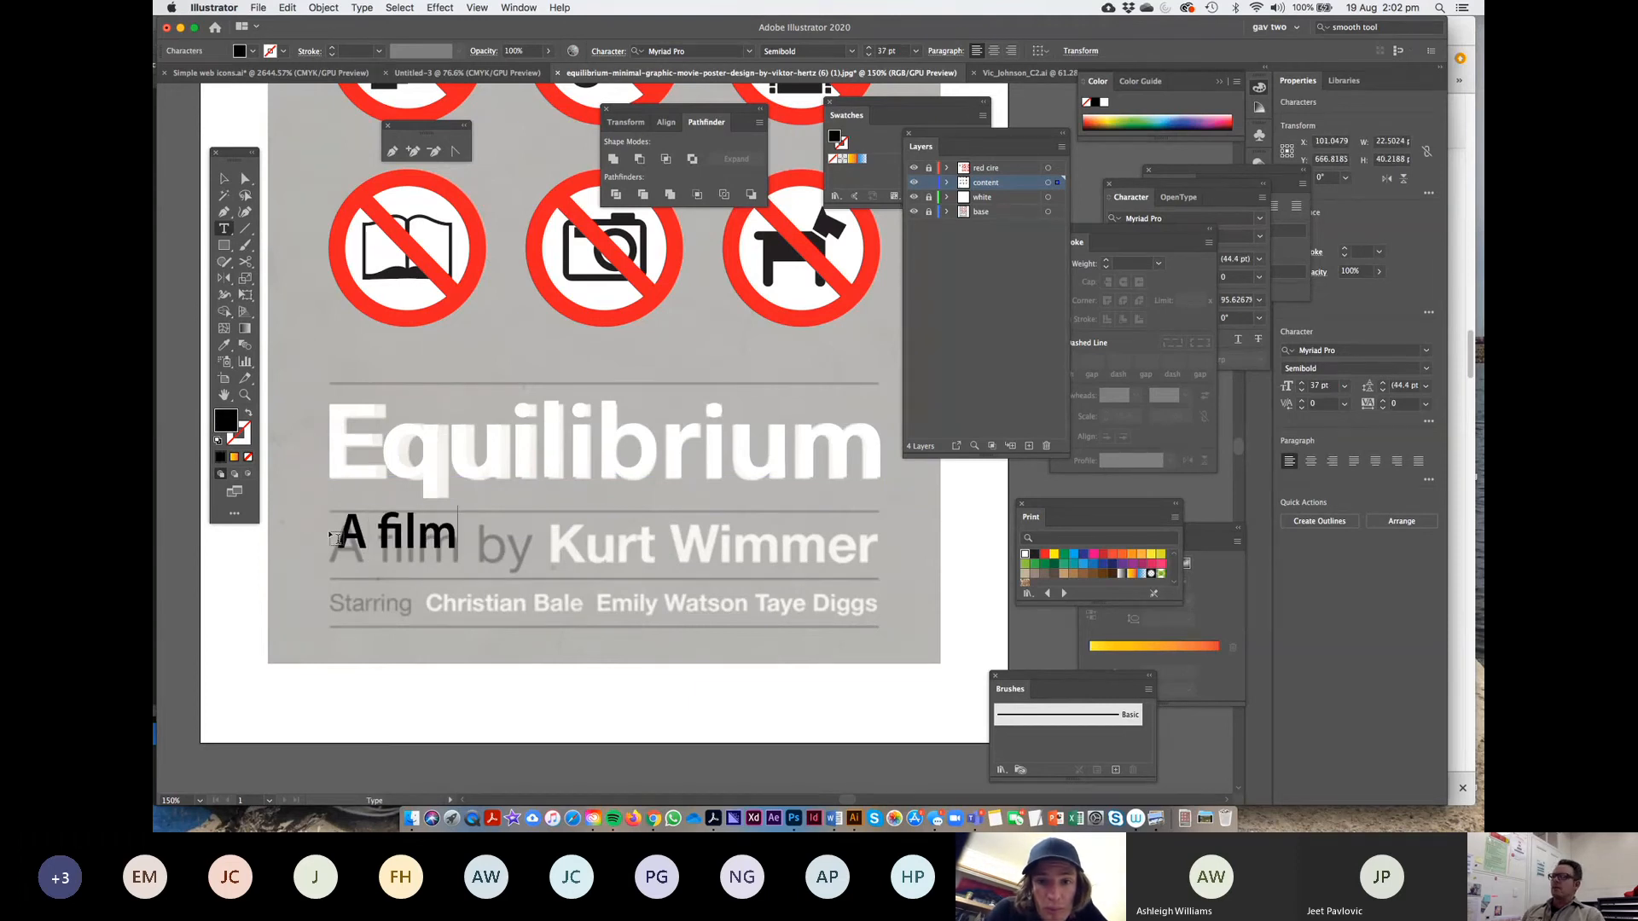
{"action": "type", "text": " by Kurt "}
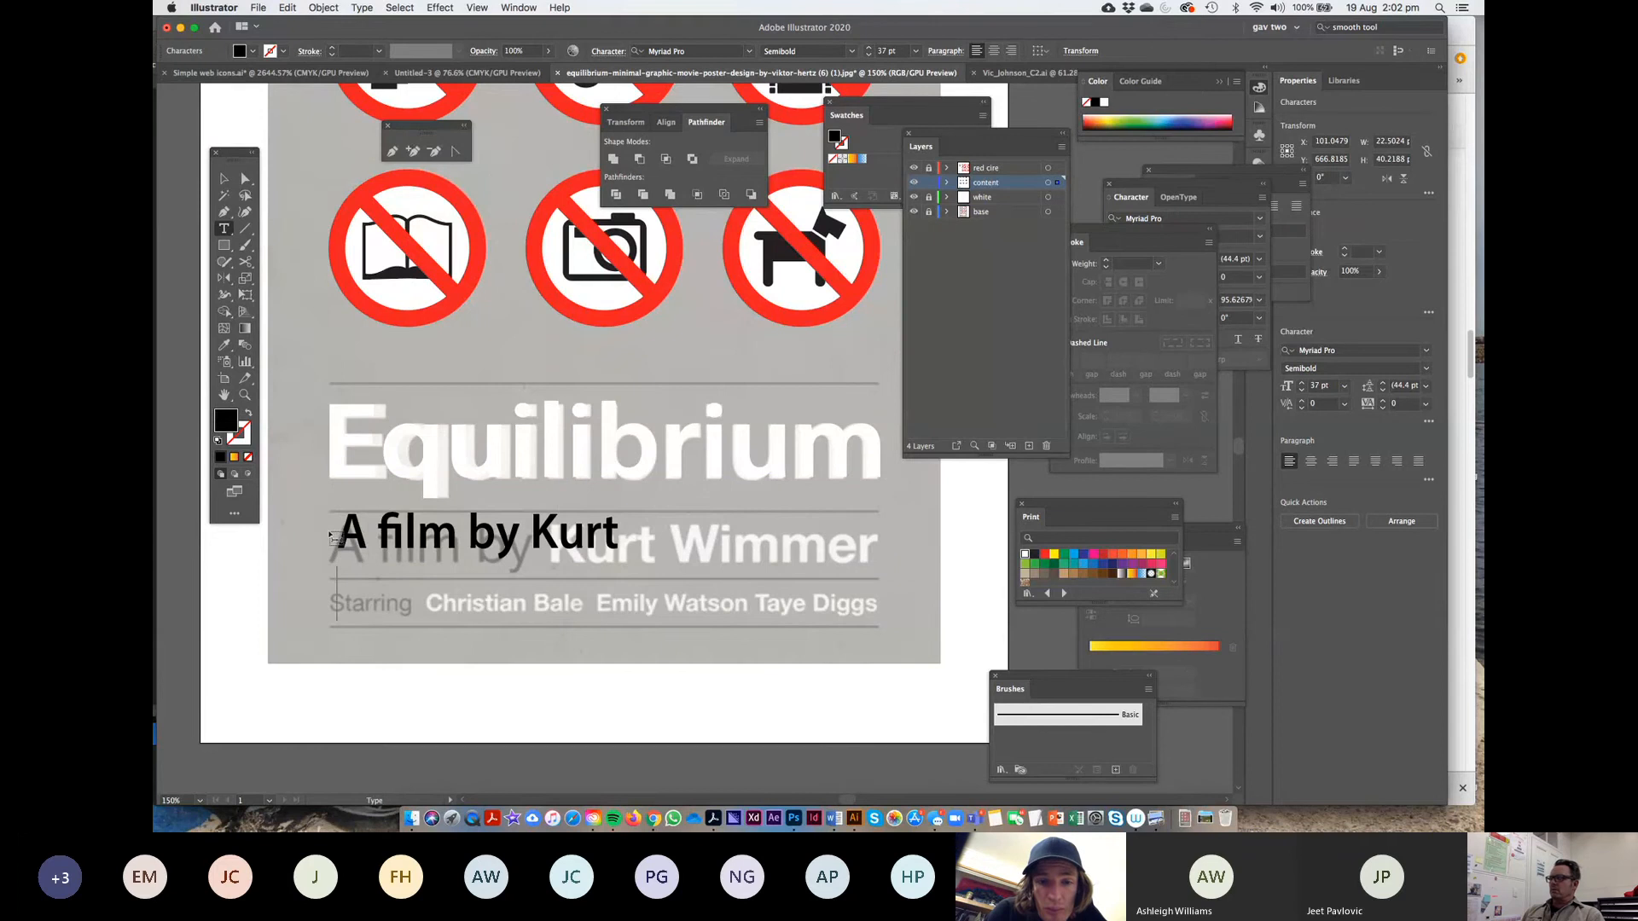
{"action": "type", "text": "W"}
{"action": "key", "text": "BackSpace"}
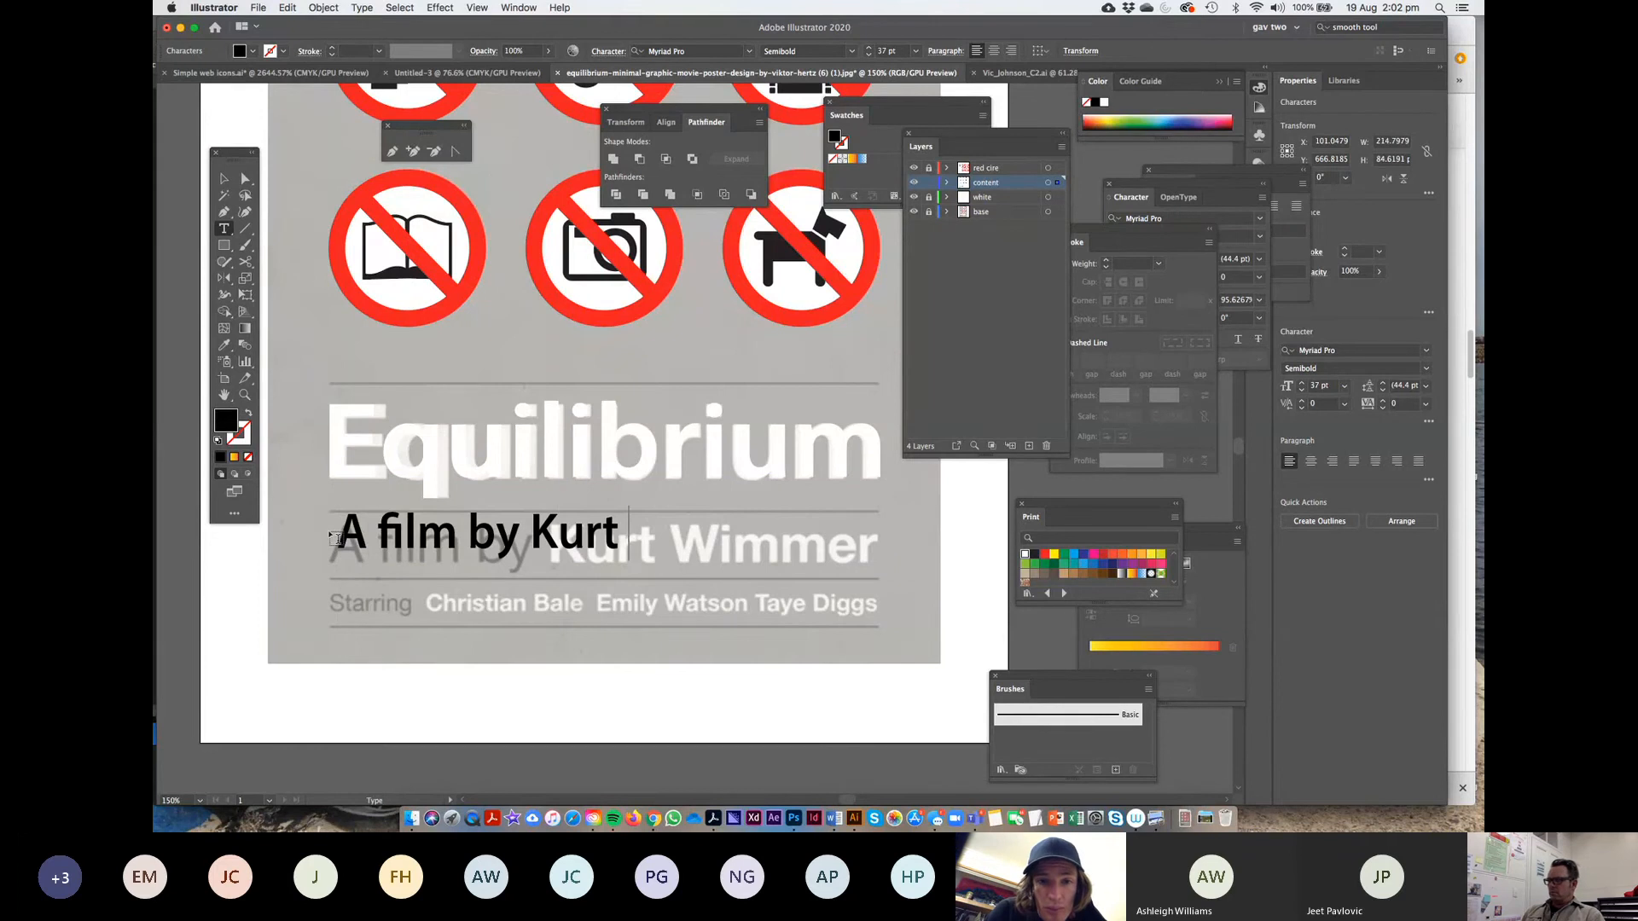
{"action": "type", "text": "Wimmer"}
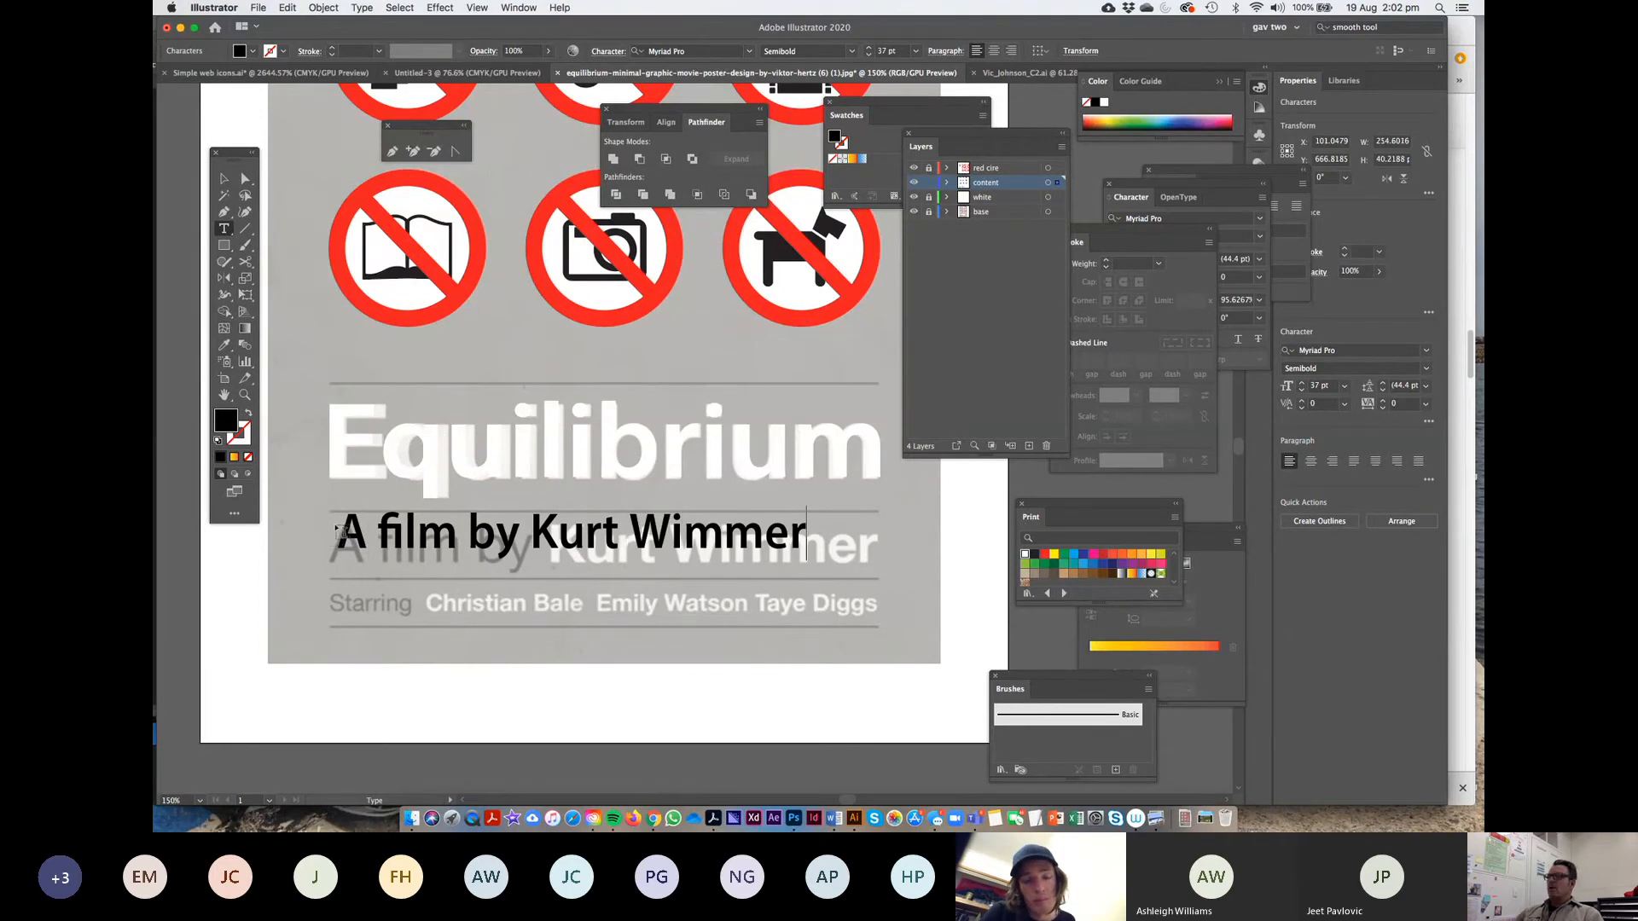
Fill the words "Kurt Wimmer" with white and fit the text over the original credit line, about 401 × 42 pt
{"action": "left_click_drag", "start_coordinate": [531, 521], "coordinate": [807, 542]}
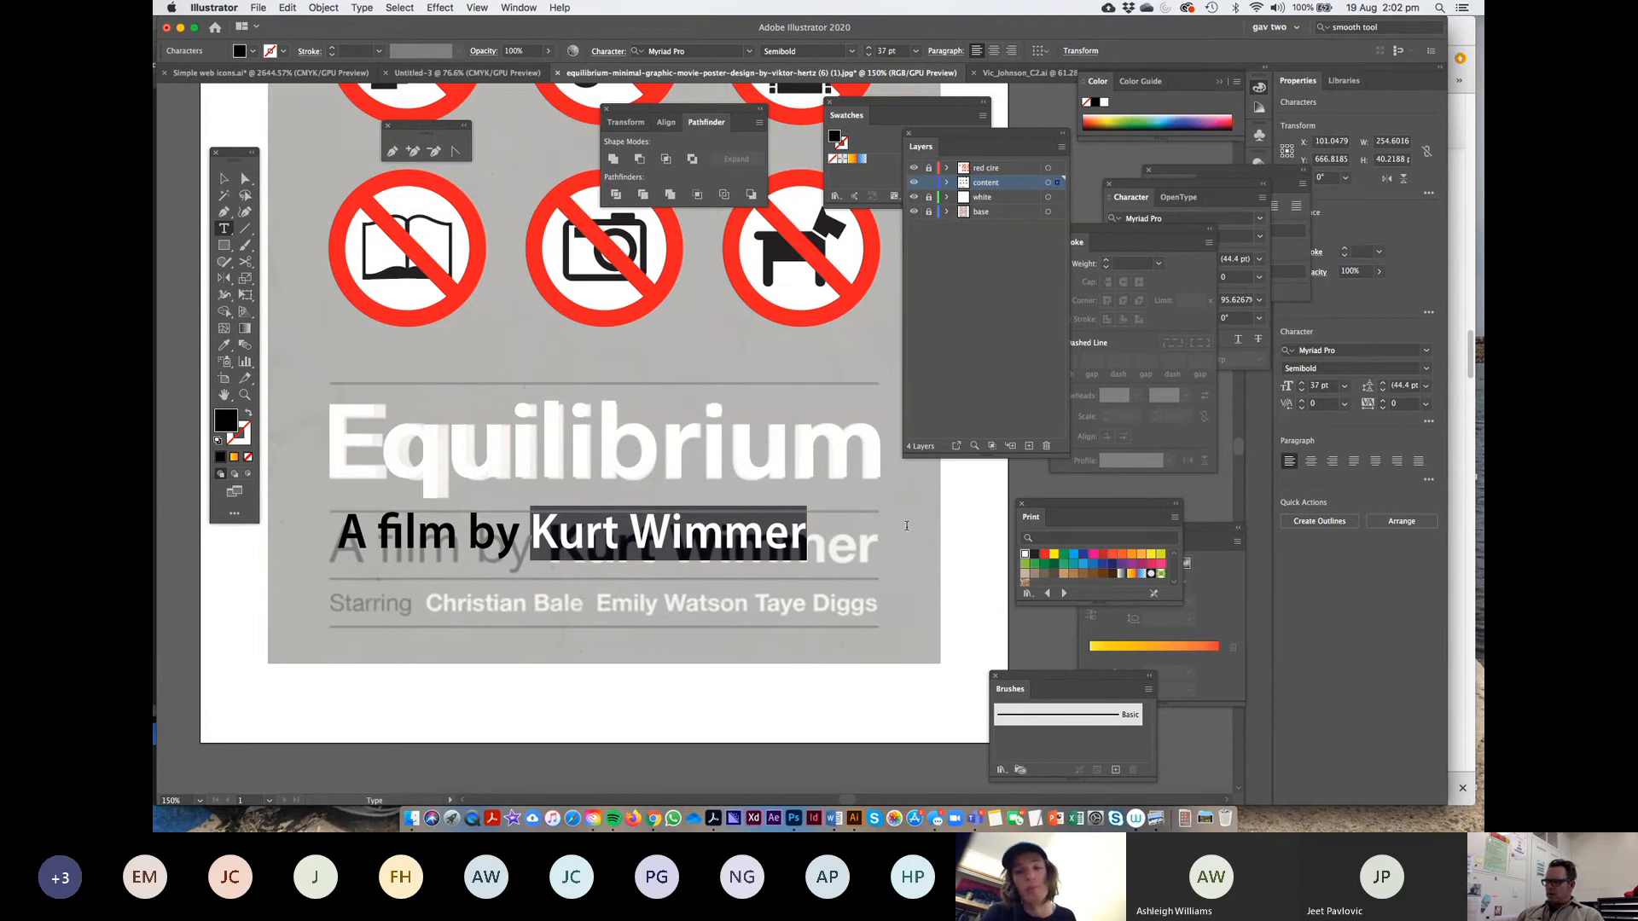
{"action": "left_click", "coordinate": [1025, 555]}
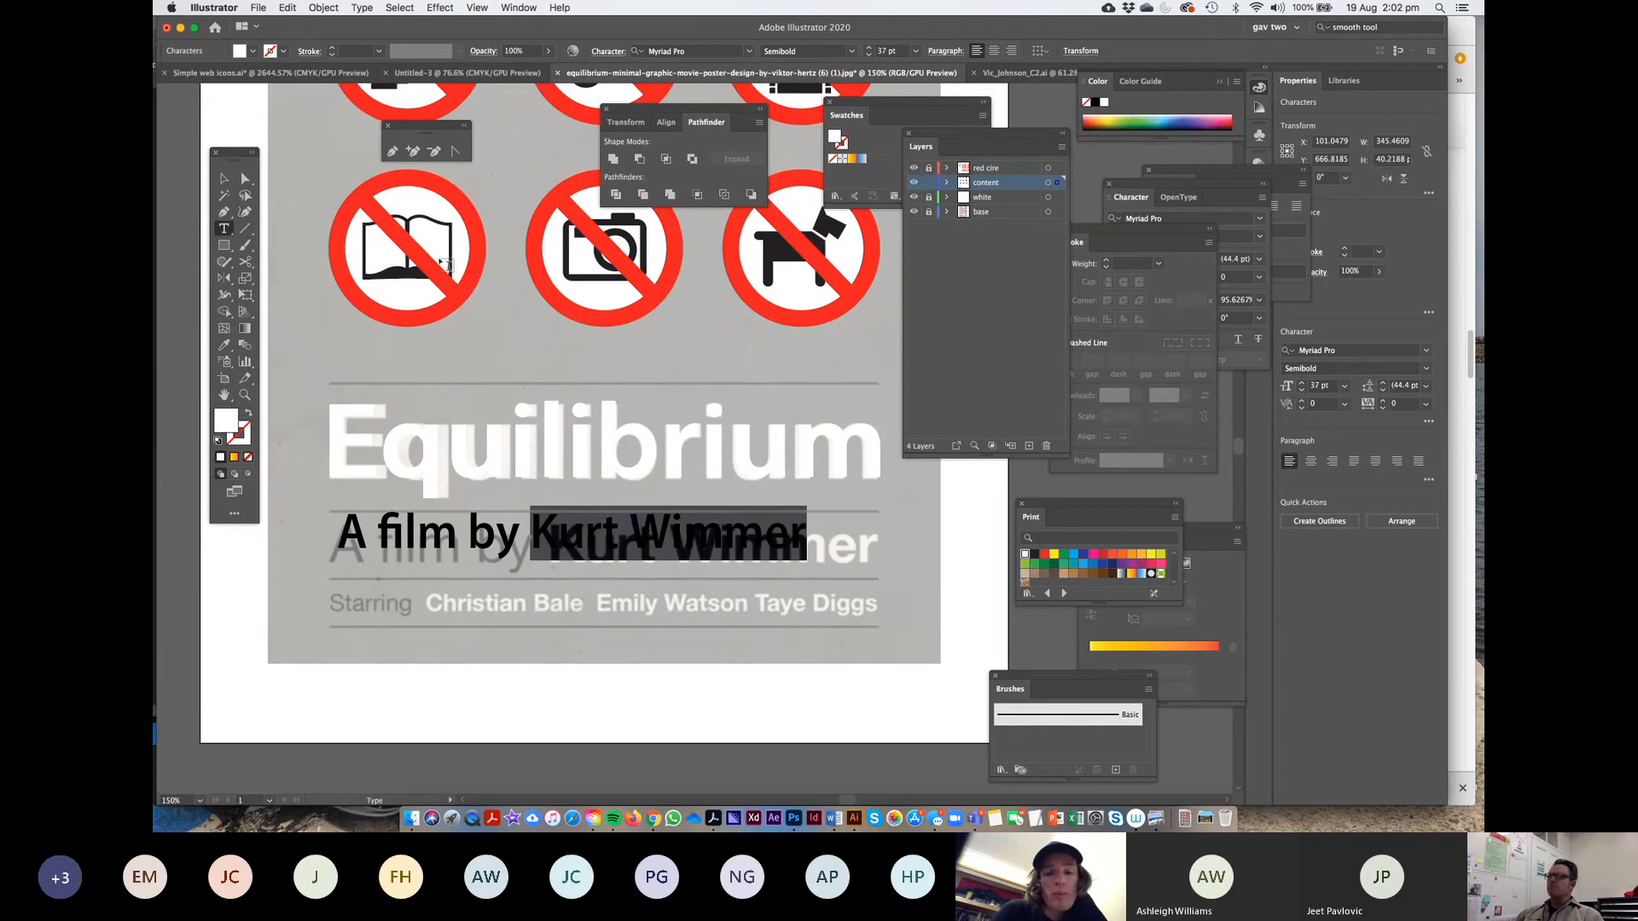
{"action": "left_click", "coordinate": [222, 180]}
{"action": "left_click_drag", "start_coordinate": [472, 541], "coordinate": [463, 554]}
{"action": "left_click_drag", "start_coordinate": [800, 518], "coordinate": [876, 517]}
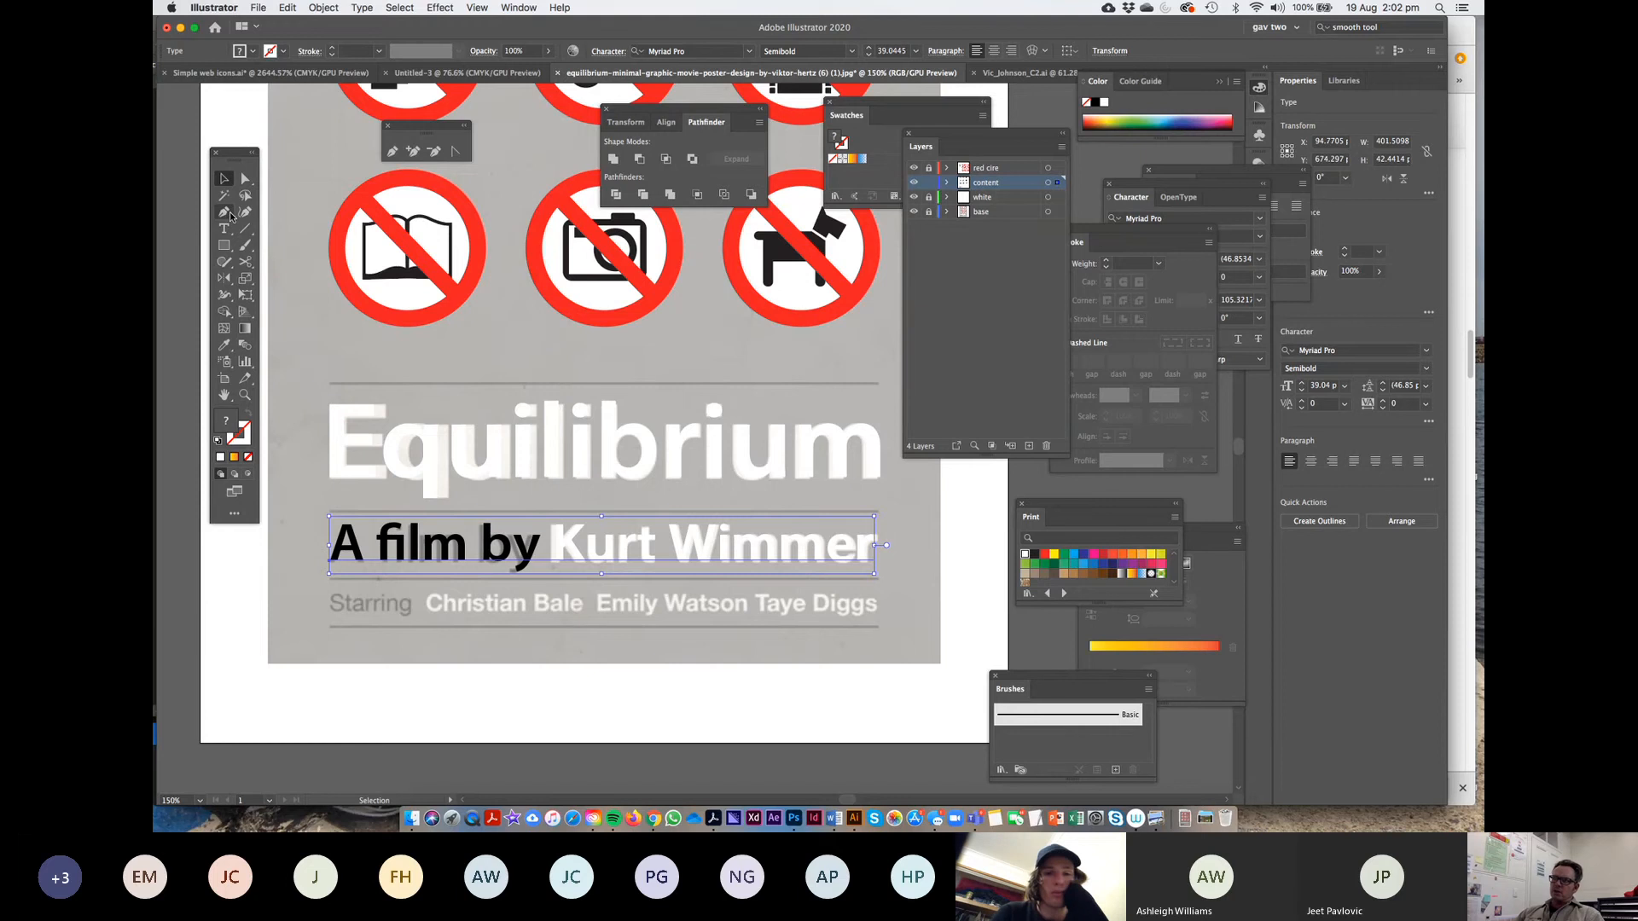
Draw a horizontal line about 406 pt long over the rule above the title, with a 2 pt black stroke and no fill
{"action": "left_click", "coordinate": [244, 231]}
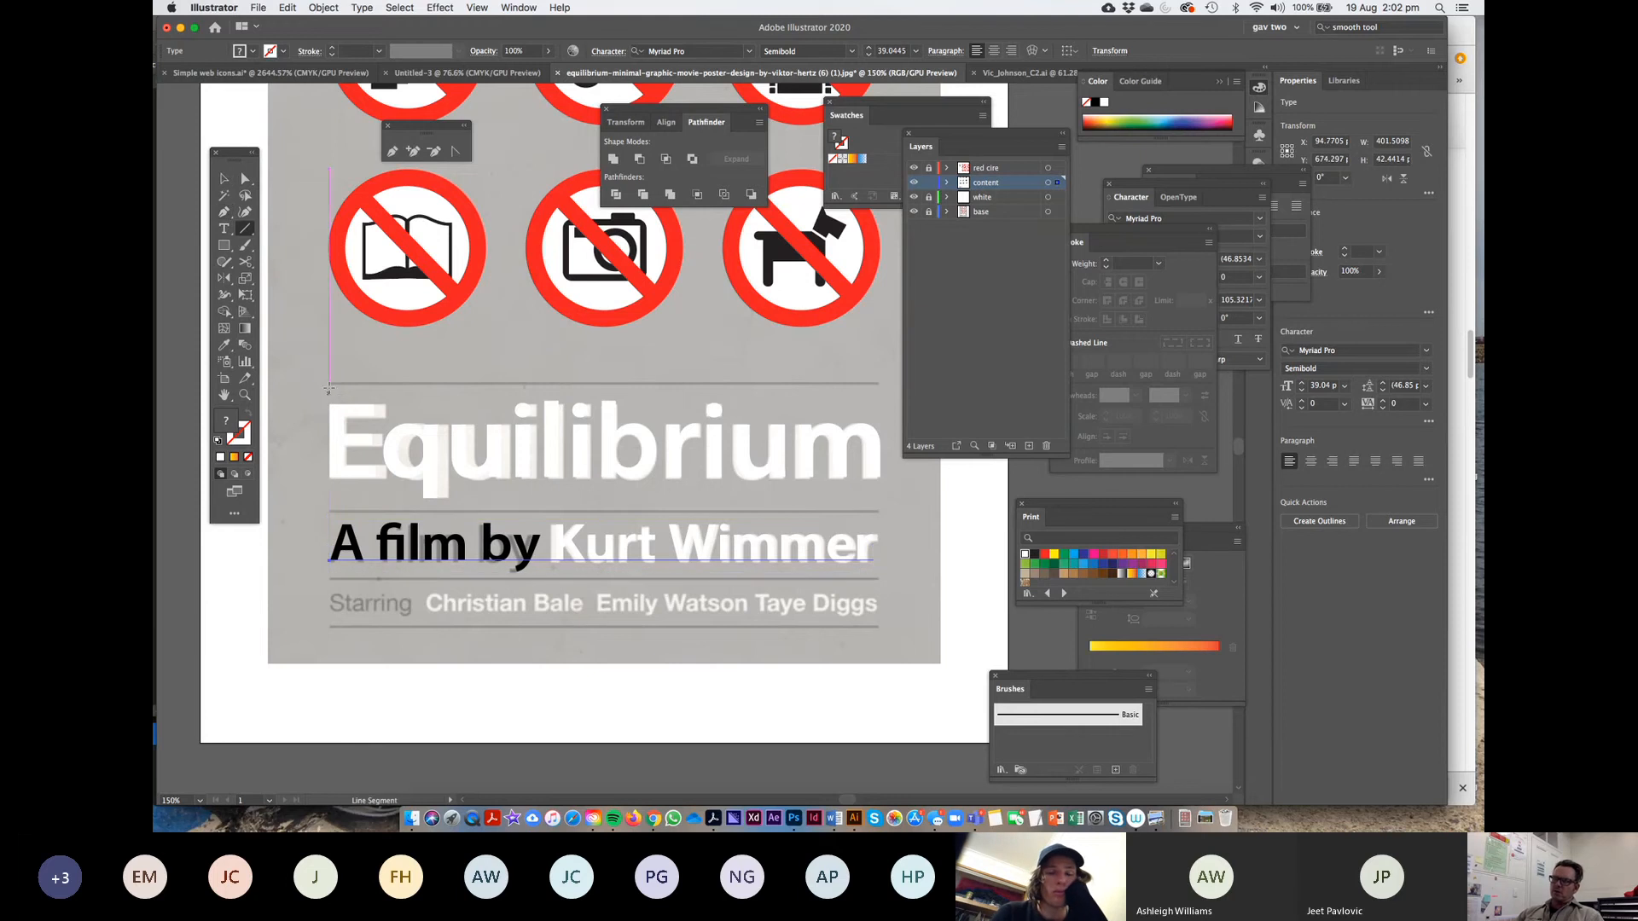
{"action": "left_click_drag", "start_coordinate": [330, 384], "coordinate": [879, 384]}
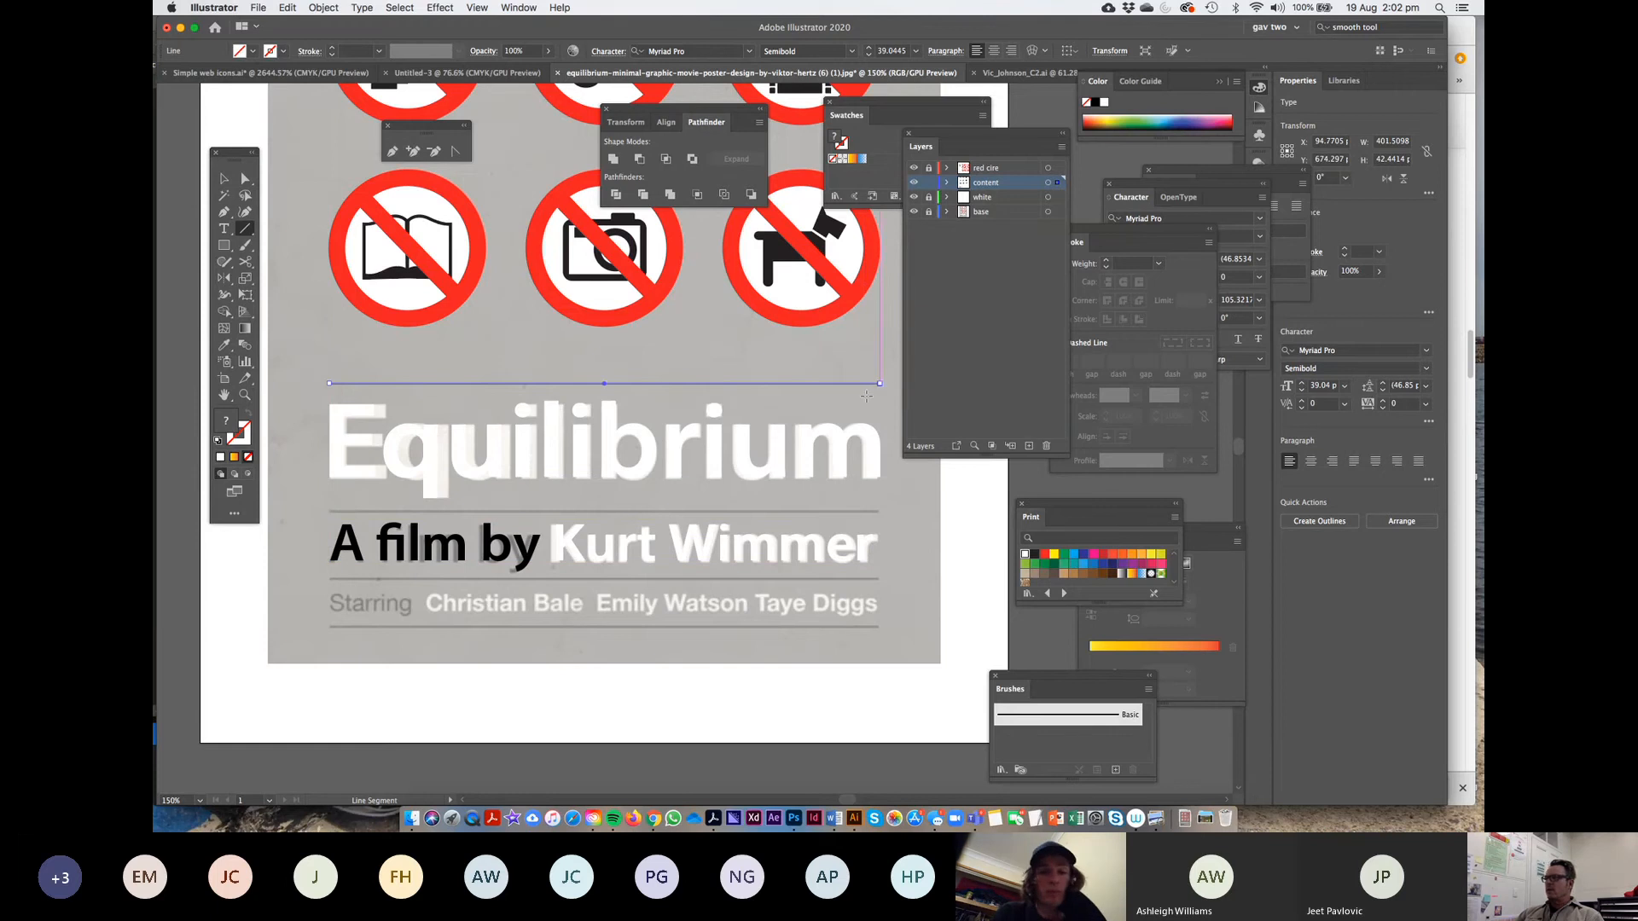
{"action": "left_click", "coordinate": [1034, 554]}
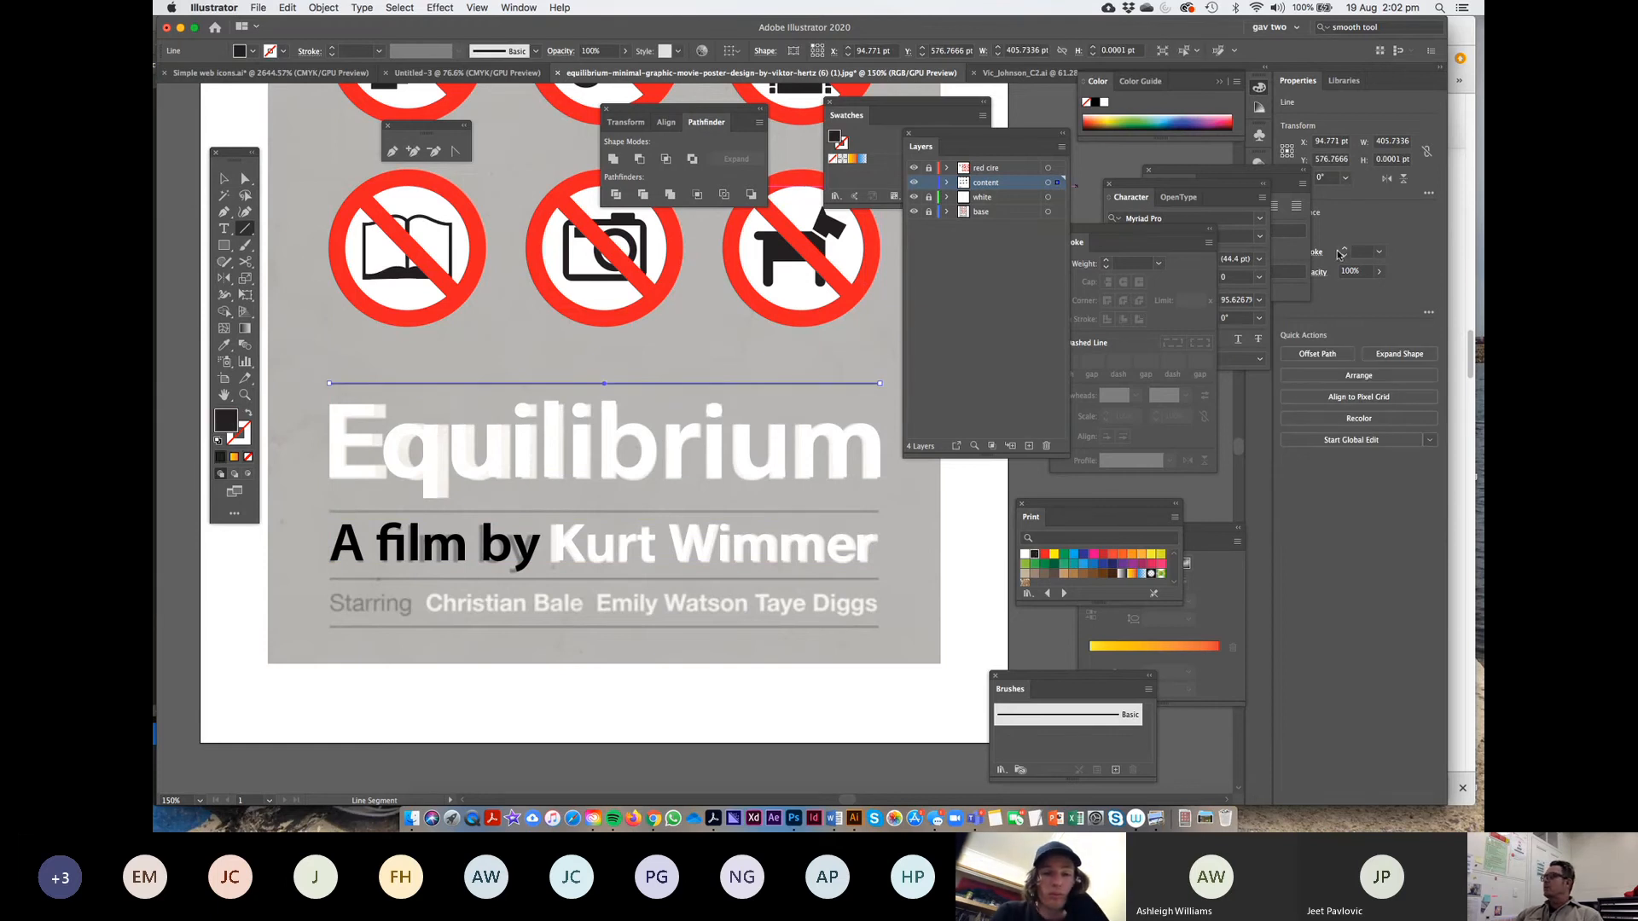
{"action": "type", "text": "2"}
{"action": "key", "text": "Return"}
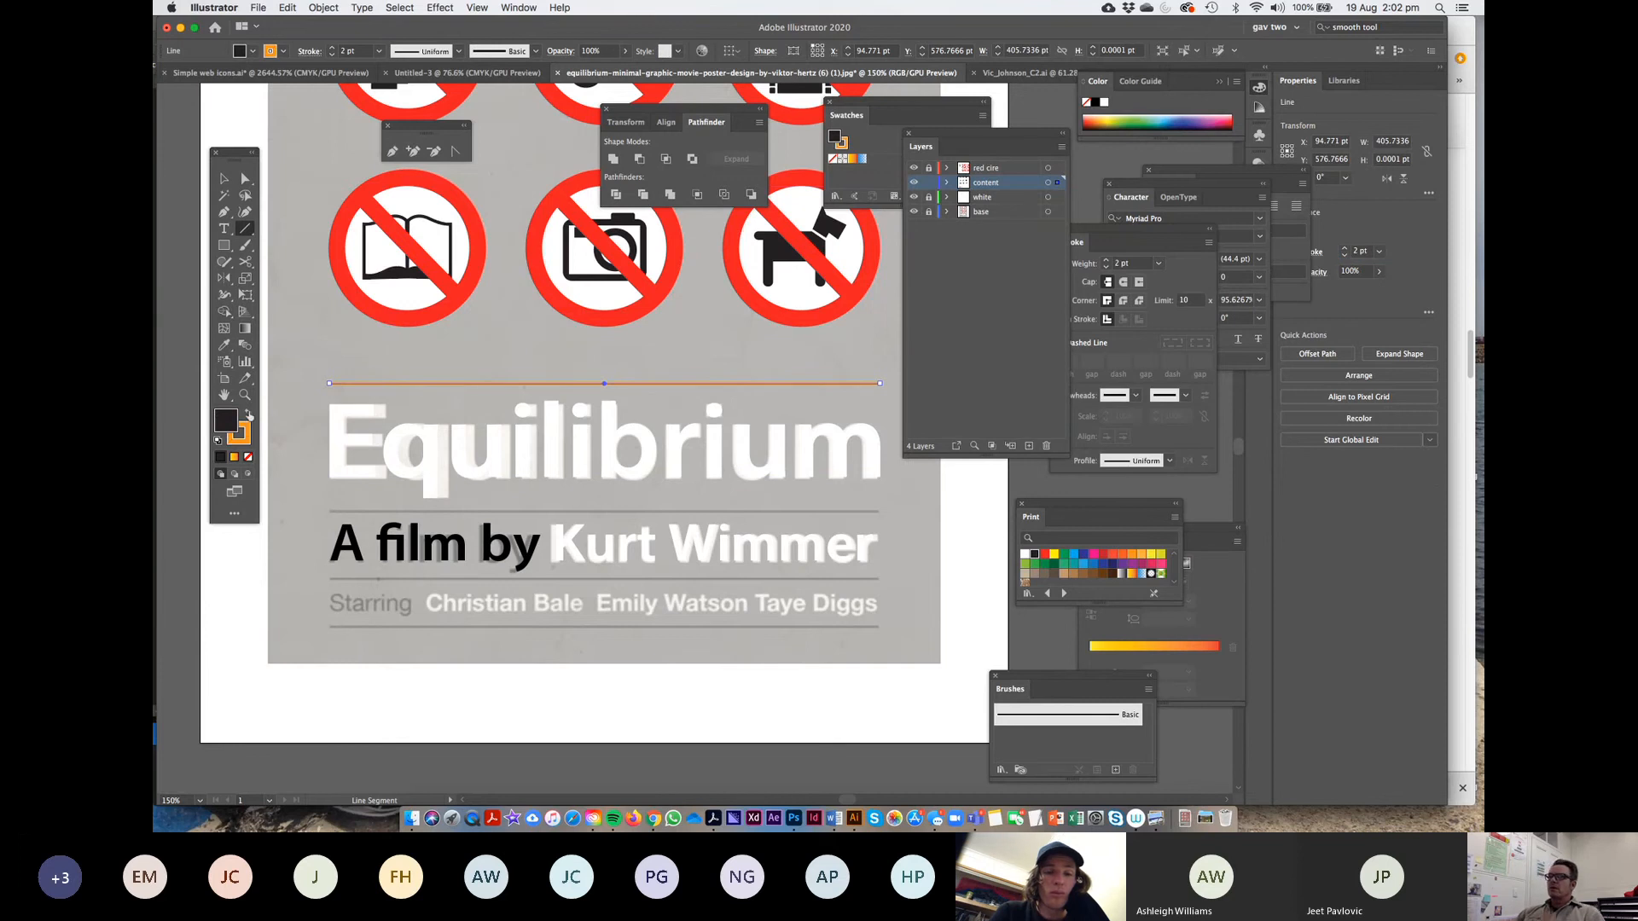
{"action": "left_click", "coordinate": [249, 414]}
{"action": "left_click", "coordinate": [248, 459]}
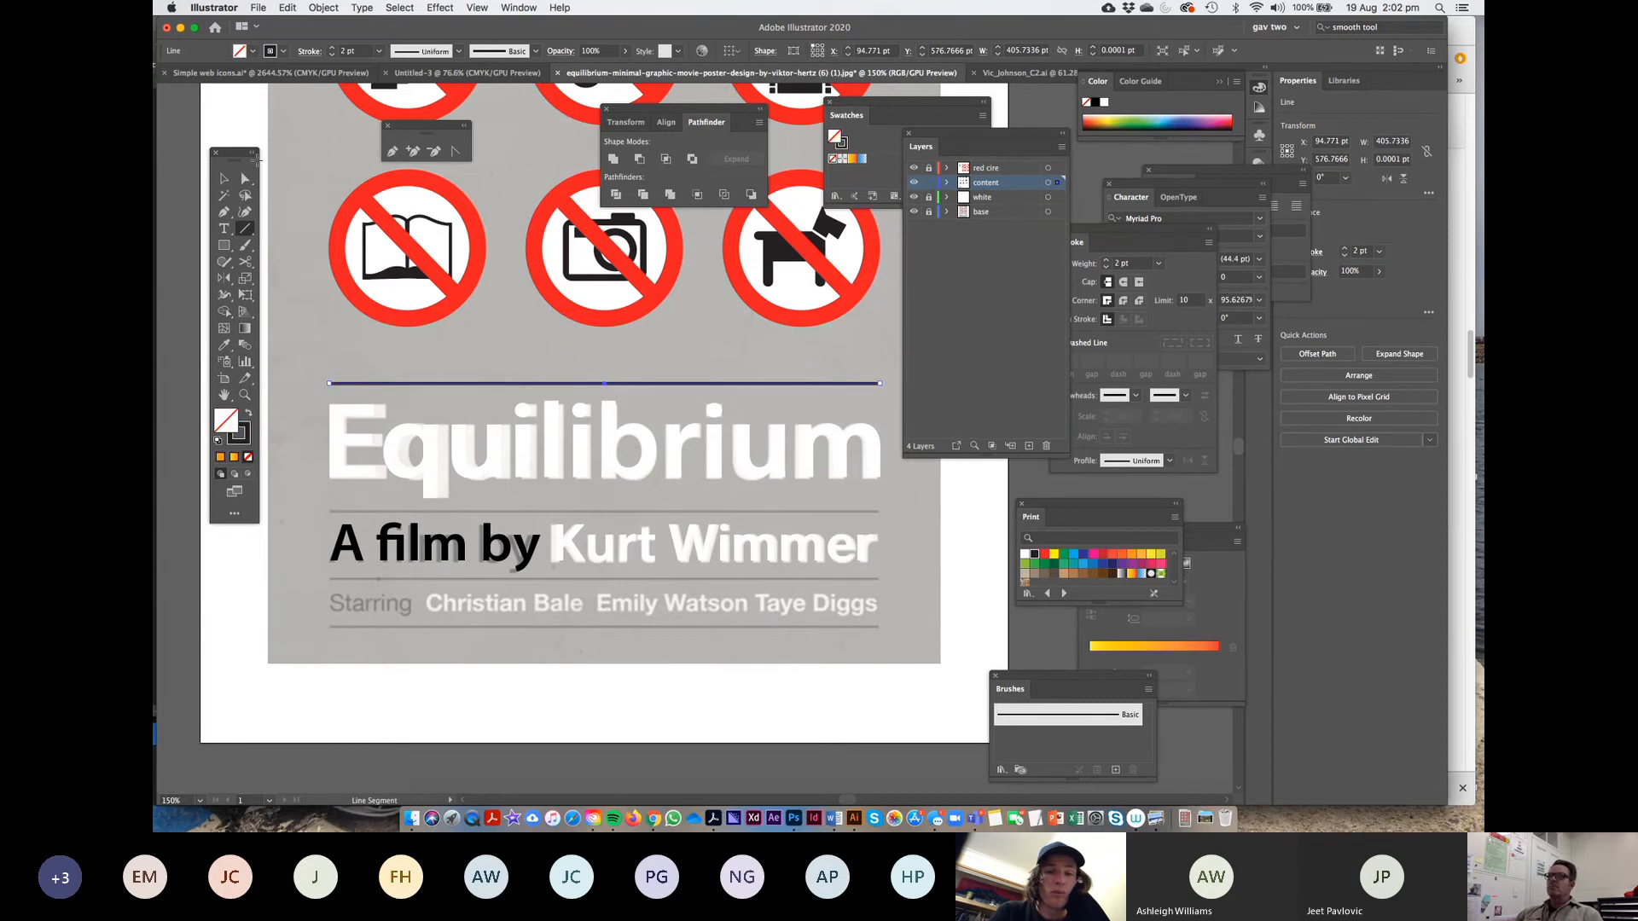
Duplicate the line downwards onto the three other rules, below the title, the film credit and the starring credit
{"action": "left_click", "coordinate": [226, 178]}
{"action": "left_click", "coordinate": [318, 352]}
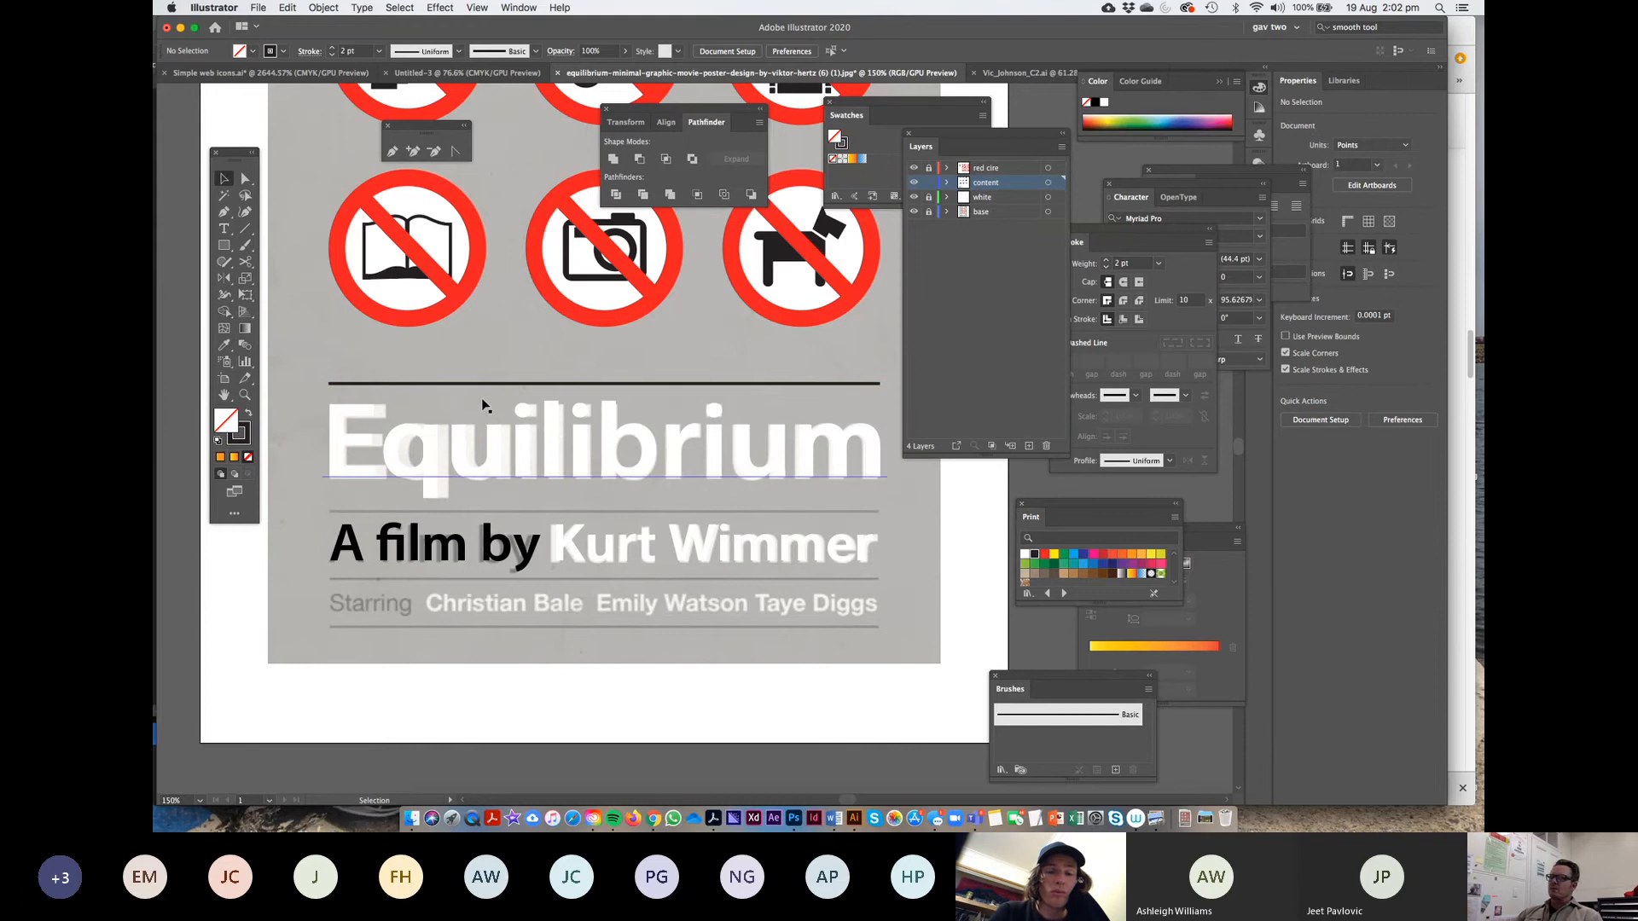
{"action": "left_click_drag", "start_coordinate": [484, 388], "coordinate": [488, 629]}
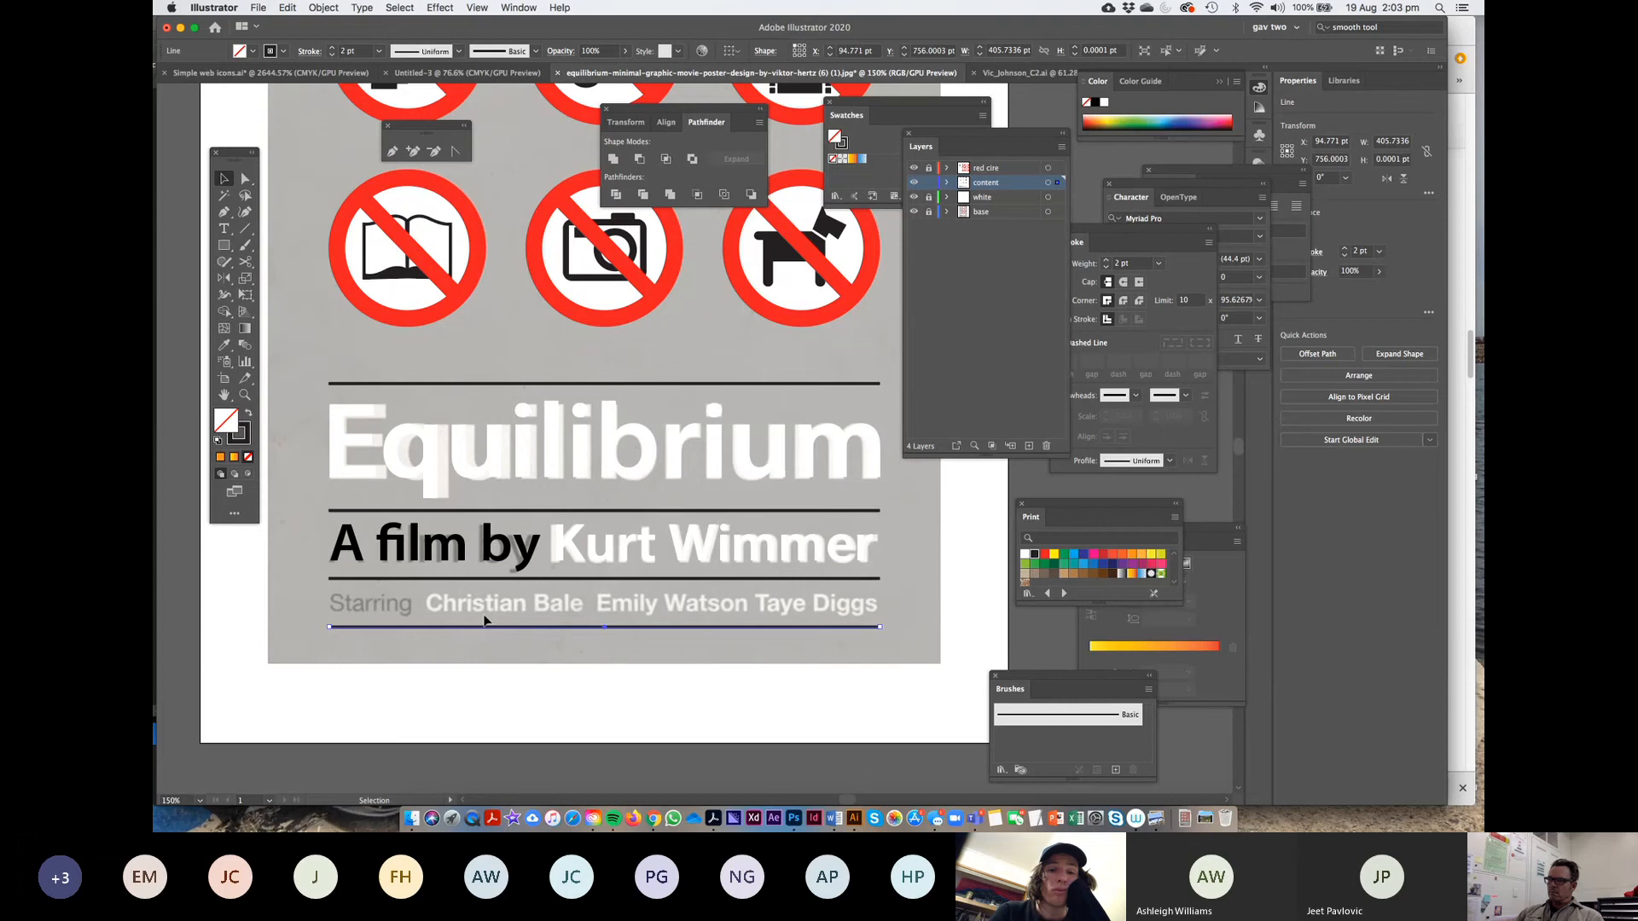
Duplicate the film credit text onto the cast line and replace its wording with "Starring Christian Bale"
{"action": "left_click", "coordinate": [483, 554]}
{"action": "left_click_drag", "start_coordinate": [485, 546], "coordinate": [488, 599]}
{"action": "triple_click", "coordinate": [487, 597]}
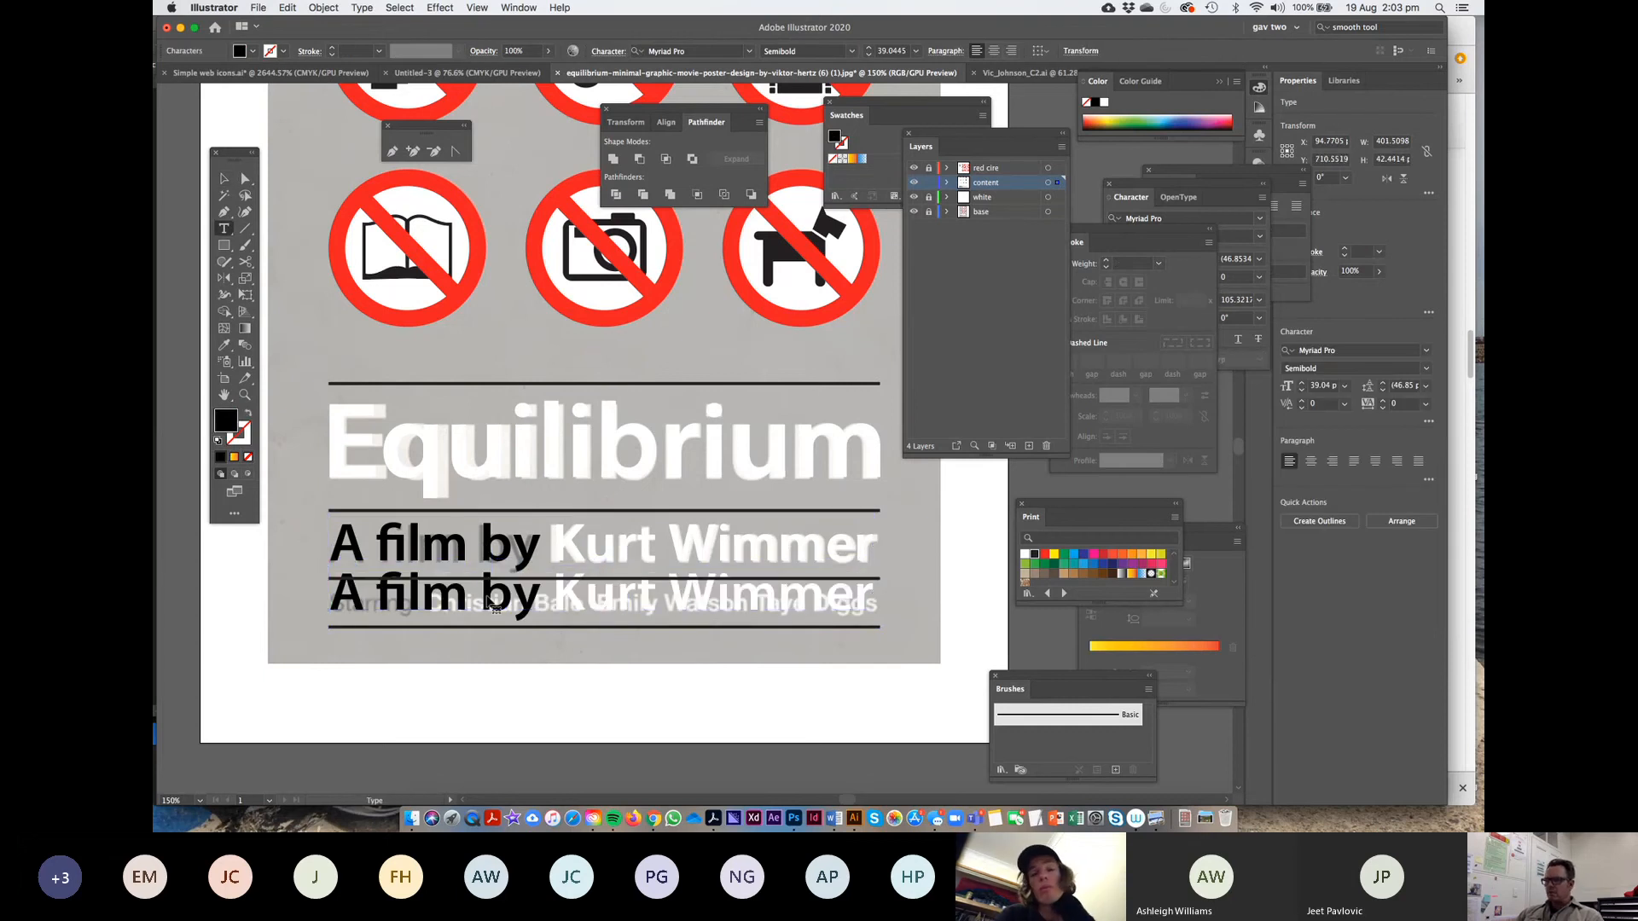
{"action": "type", "text": "St"}
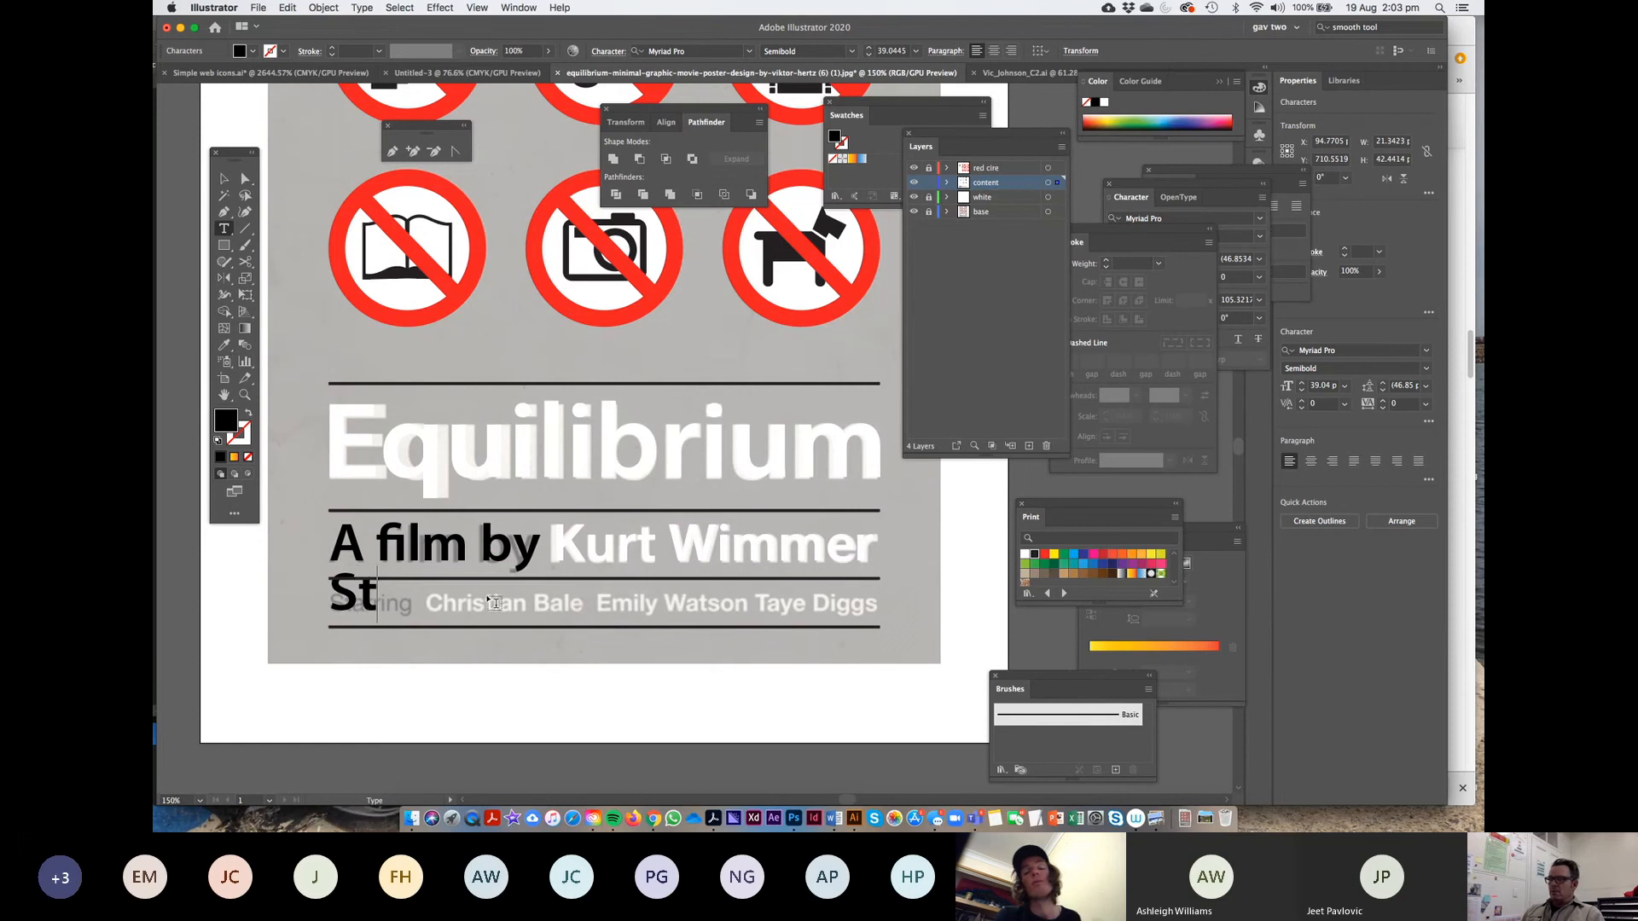
{"action": "type", "text": "arring Chris"}
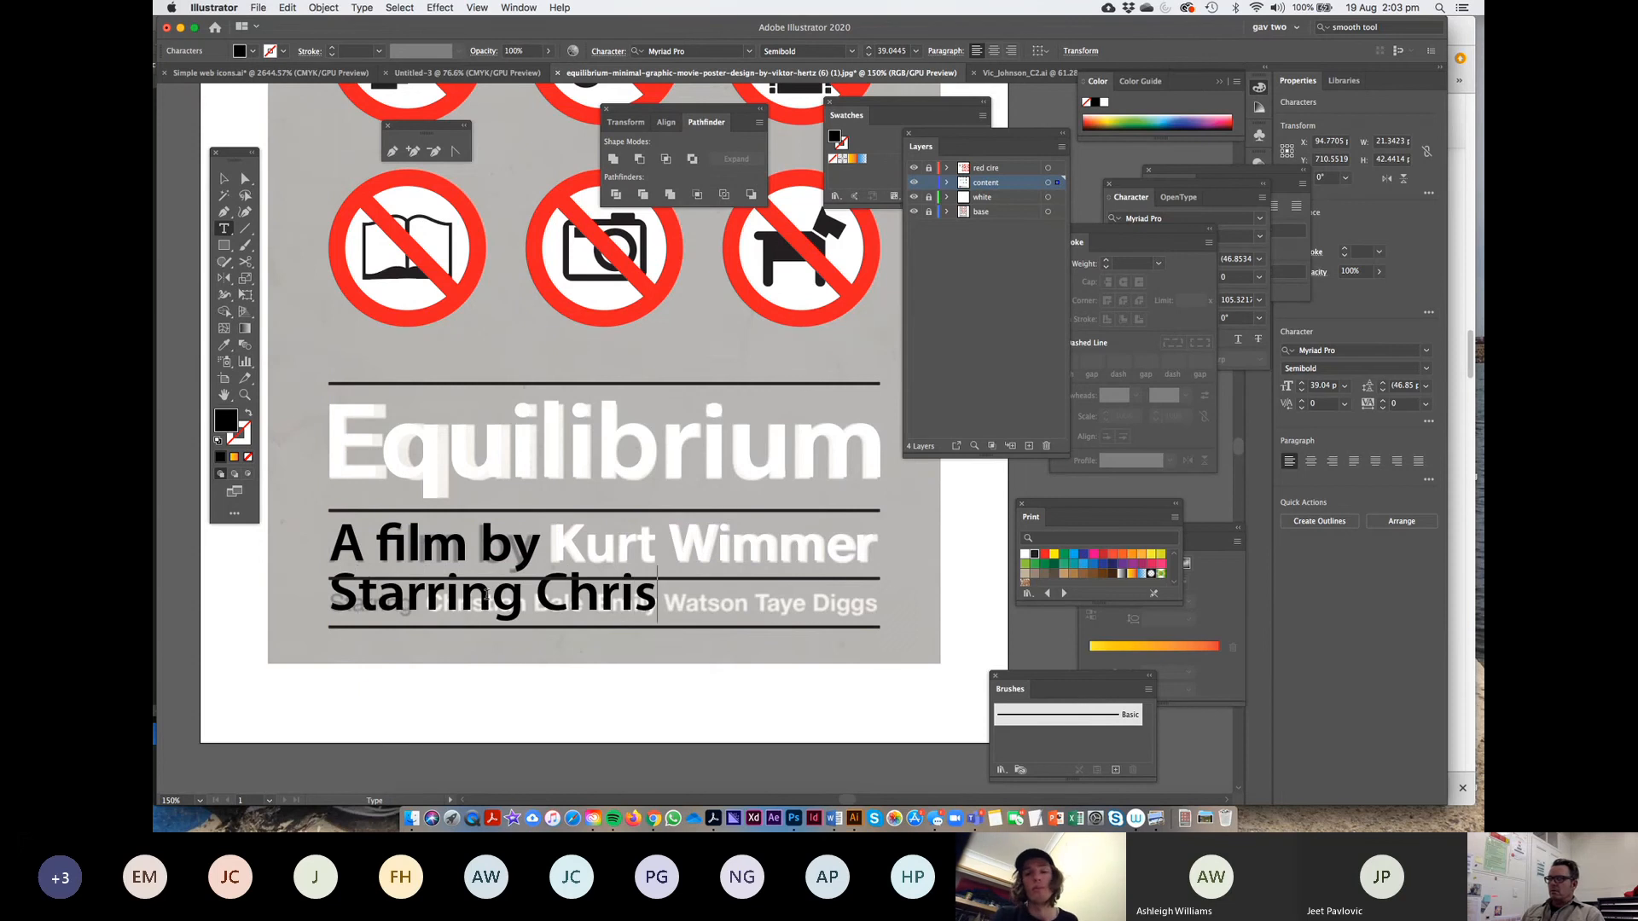
{"action": "type", "text": "tian Bale"}
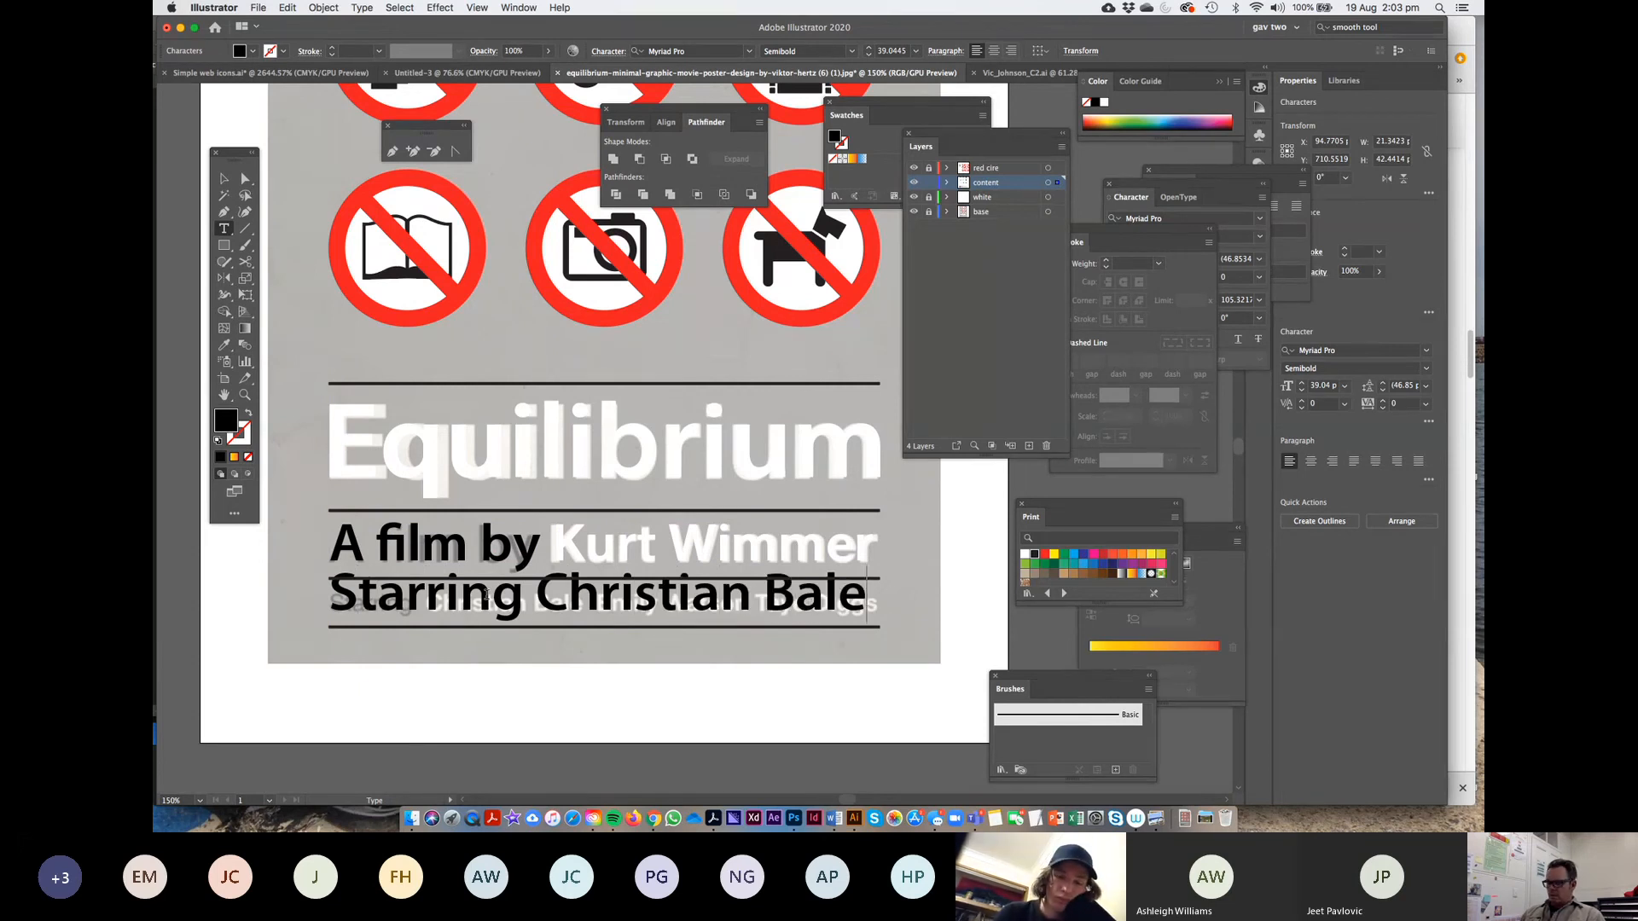
Reduce the whole "Starring Christian Bale" text to a font size of 19 pt
{"action": "key", "text": "super+a"}
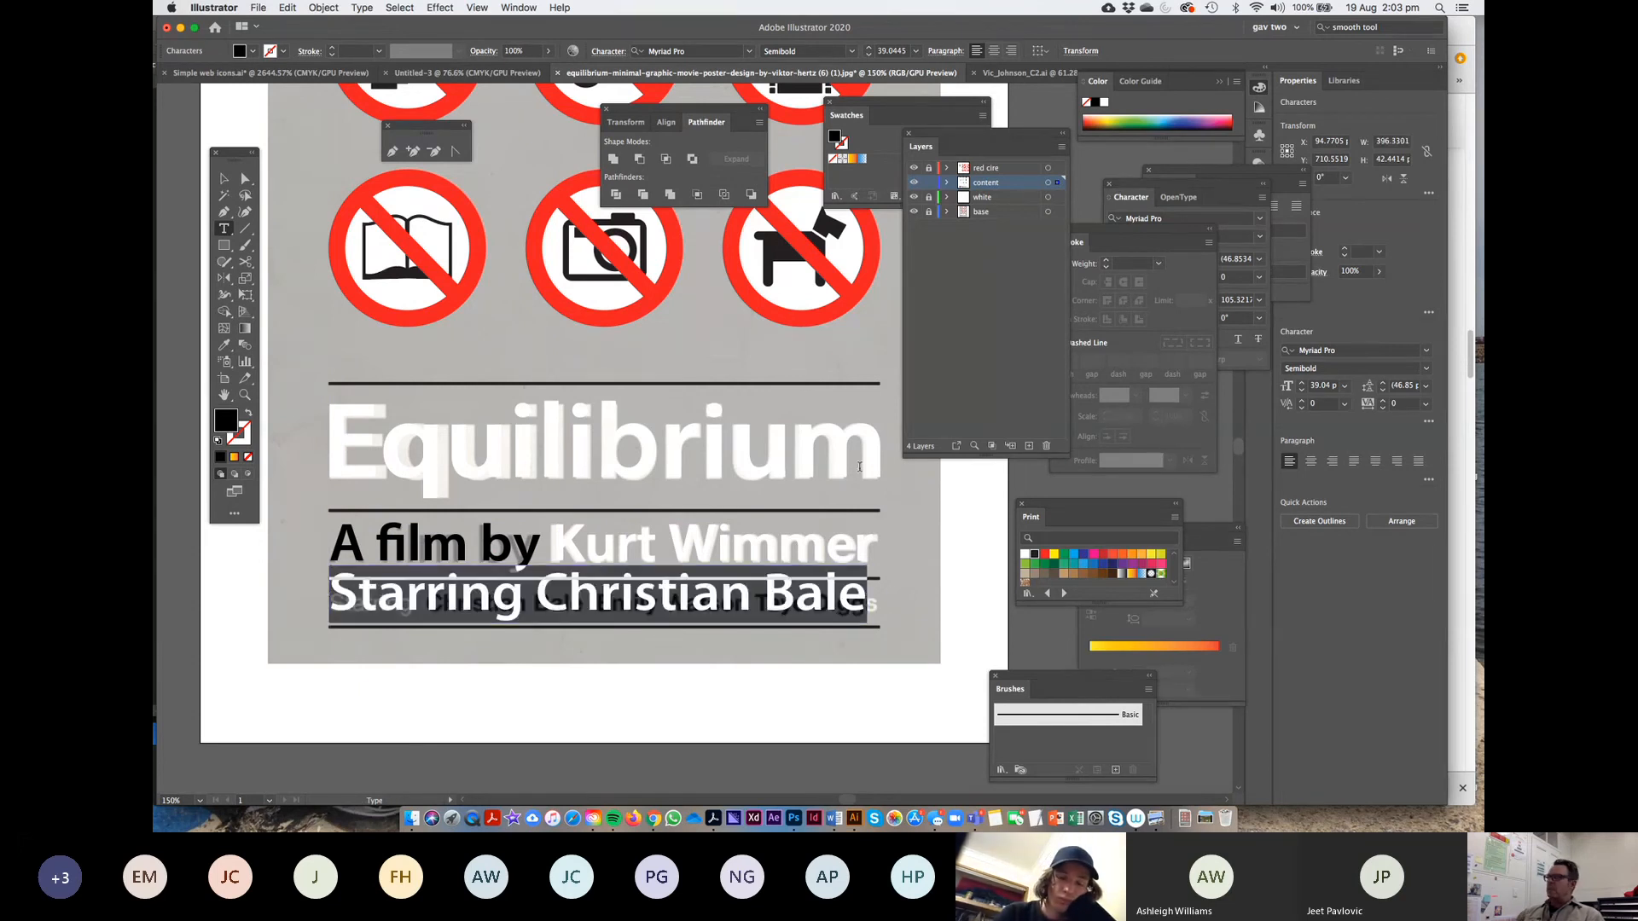
{"action": "left_click", "coordinate": [1302, 391]}
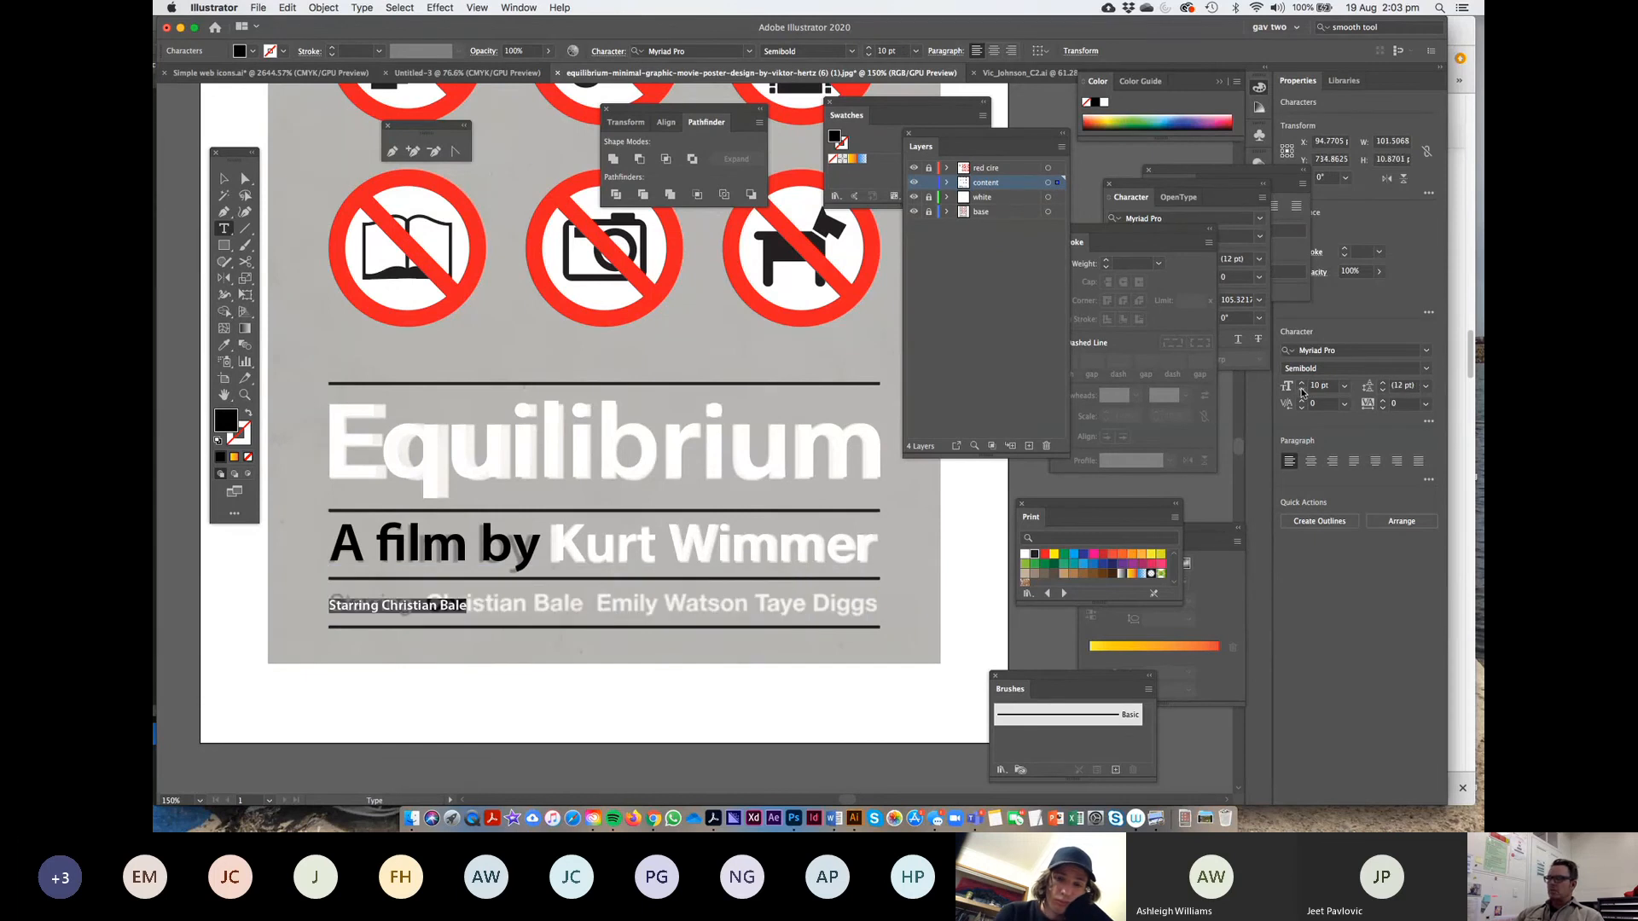
{"action": "left_click", "coordinate": [1301, 384]}
{"action": "left_click", "coordinate": [1302, 383]}
{"action": "left_click", "coordinate": [1302, 383]}
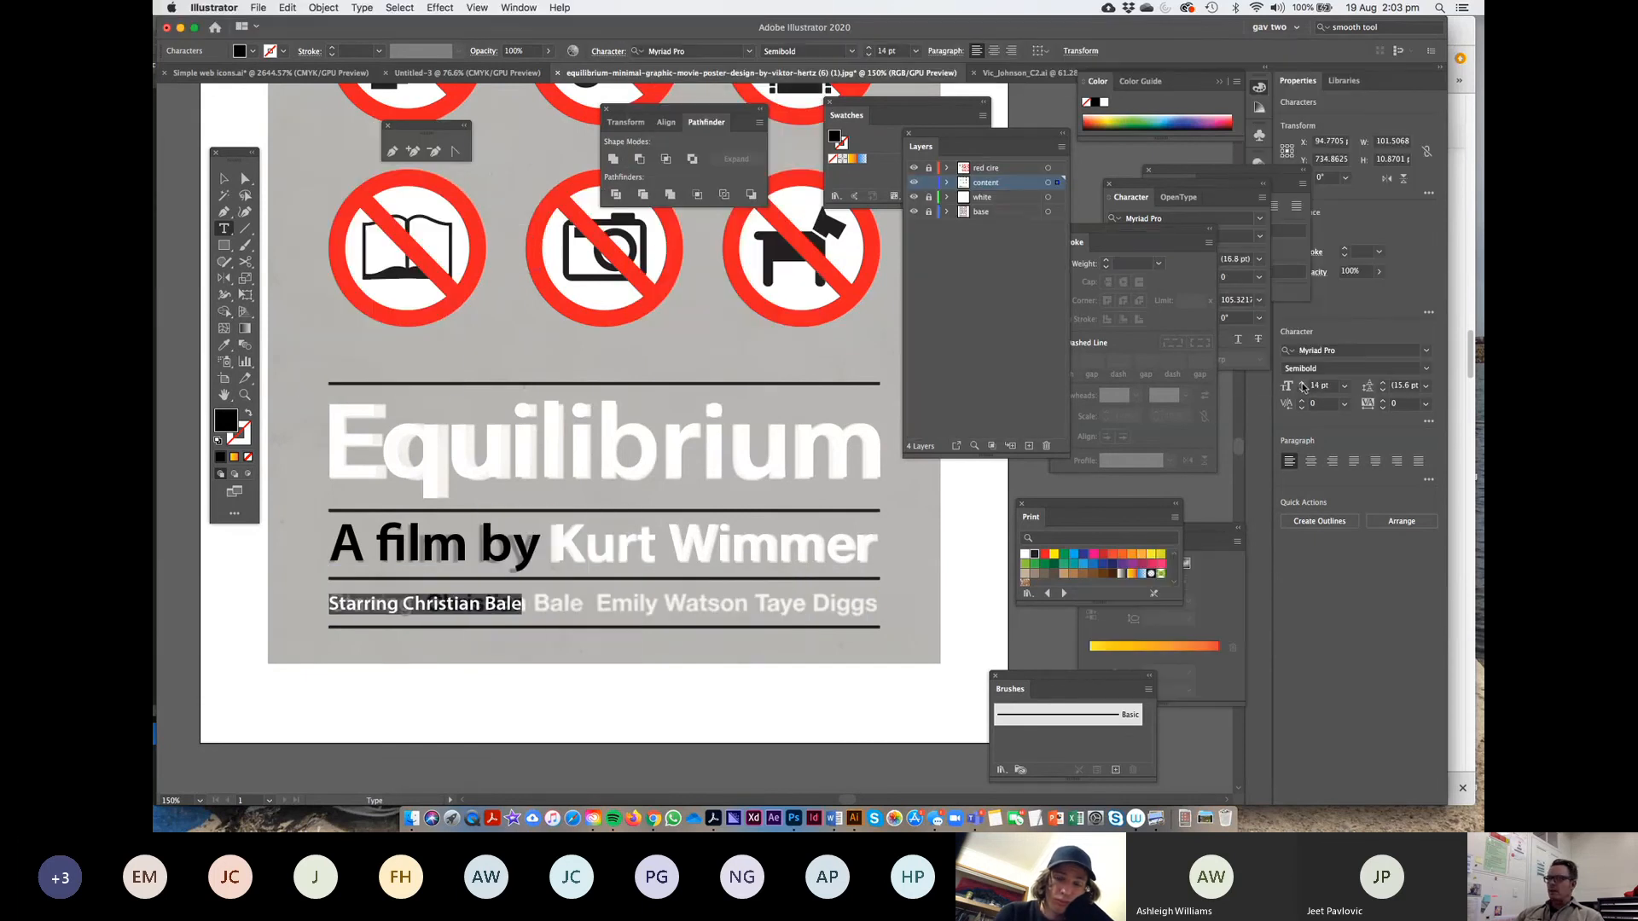
{"action": "left_click", "coordinate": [1302, 384]}
{"action": "left_click", "coordinate": [1301, 384]}
{"action": "left_click", "coordinate": [1302, 384]}
{"action": "left_click", "coordinate": [1302, 384]}
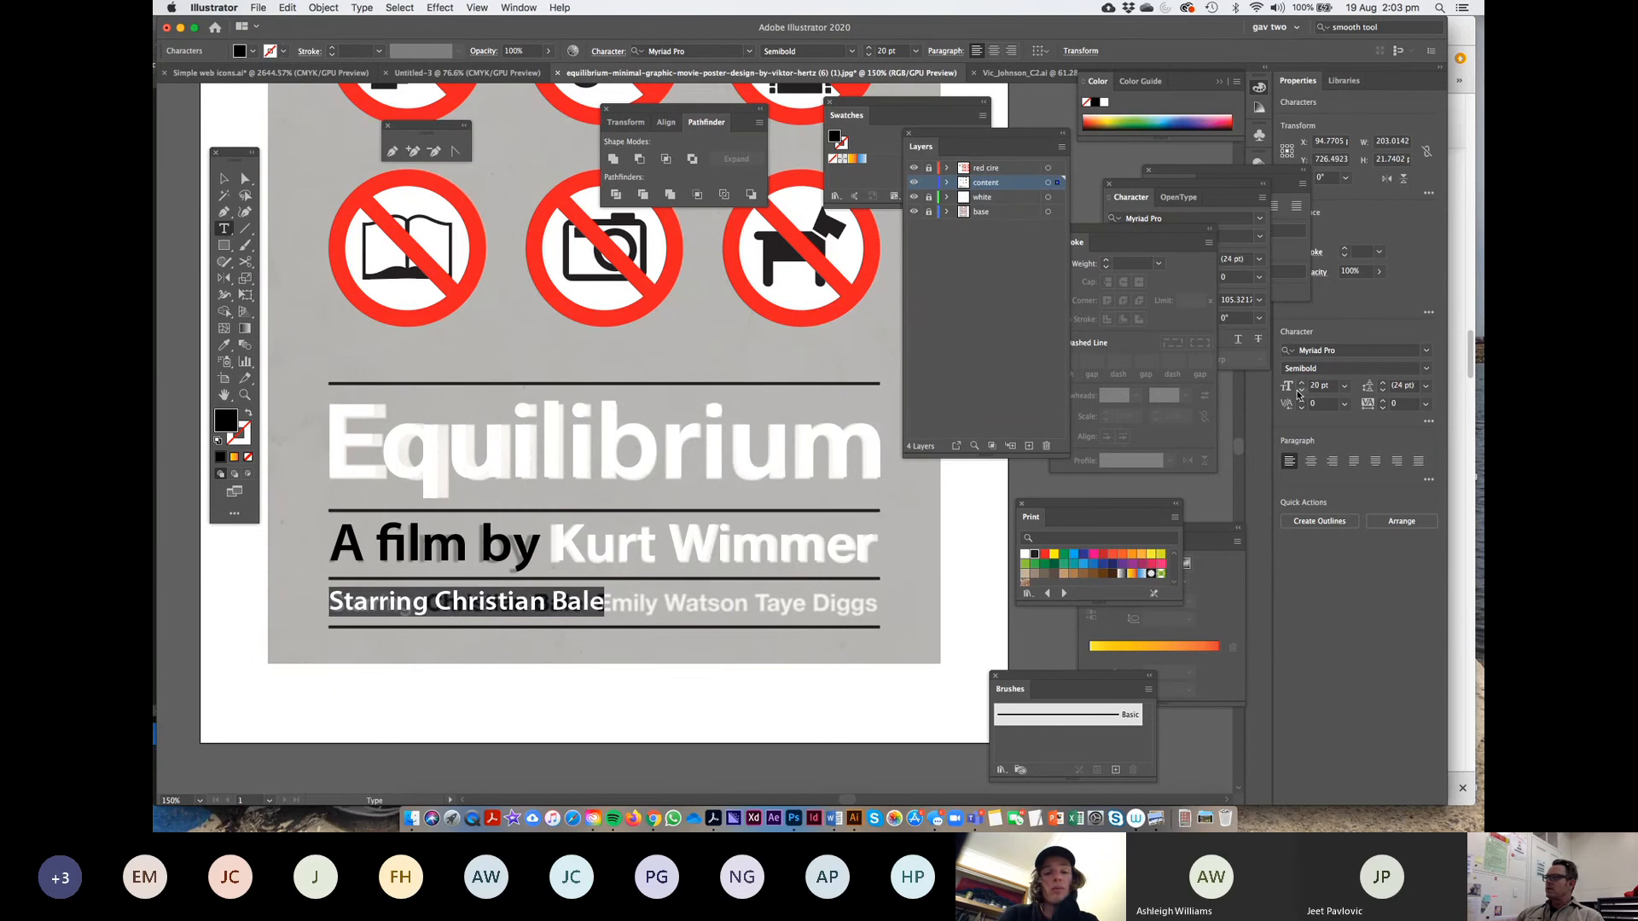
{"action": "left_click", "coordinate": [1301, 391]}
Fill the words "Christian Bale" in the starring credit with white, leaving "Starring" black
{"action": "left_click_drag", "start_coordinate": [425, 603], "coordinate": [835, 583]}
{"action": "left_click", "coordinate": [1026, 554]}
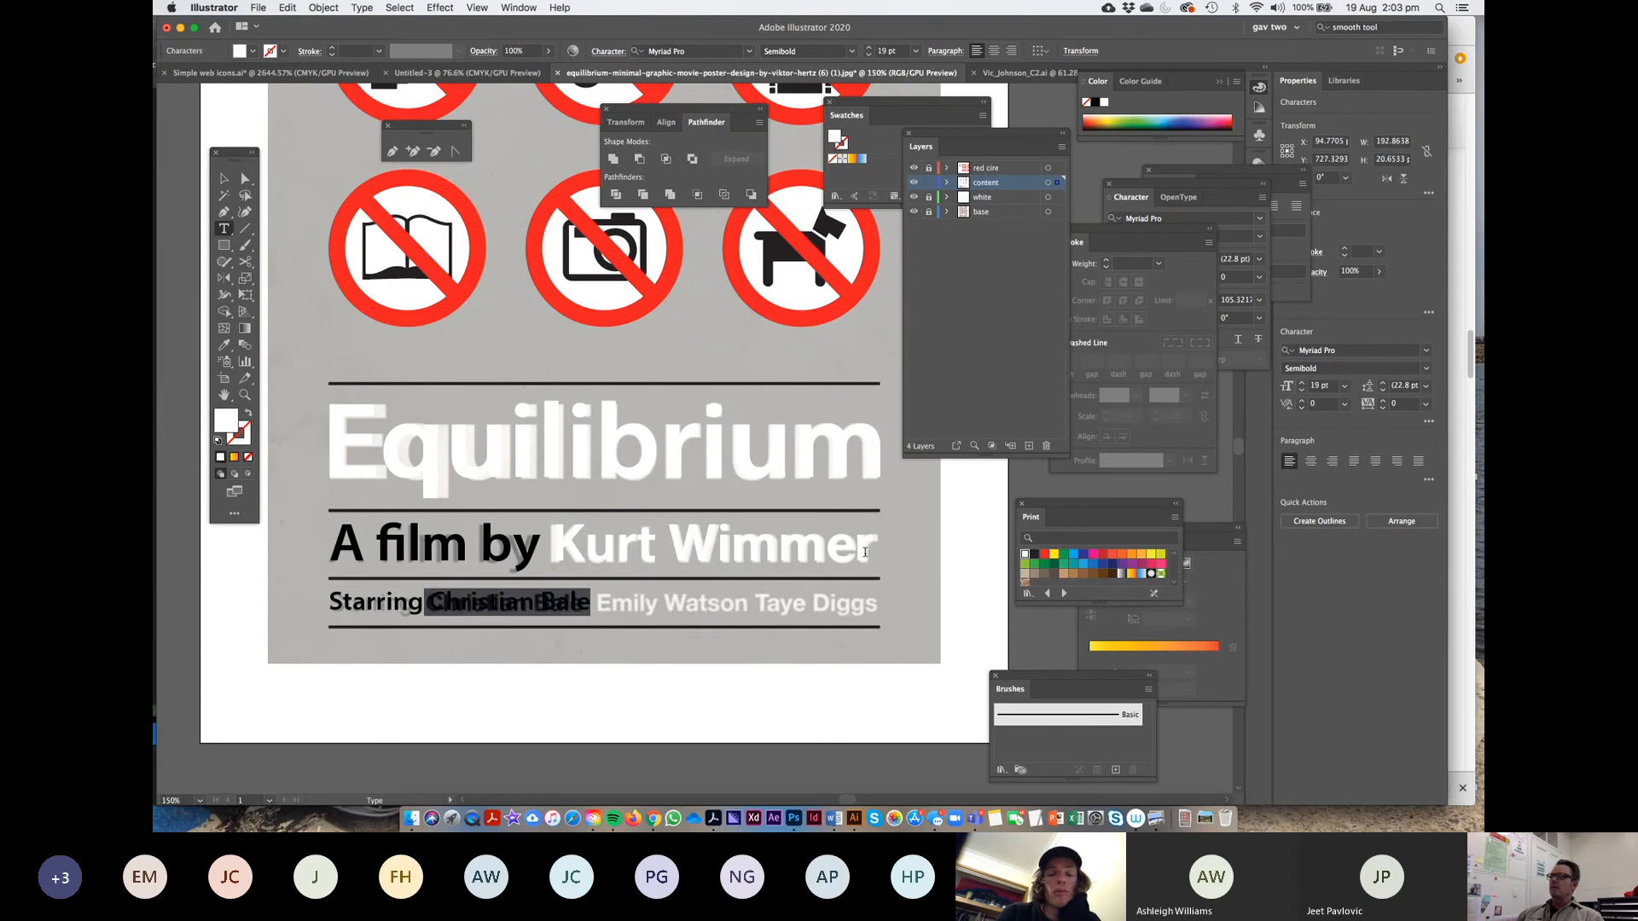
{"action": "left_click", "coordinate": [224, 178]}
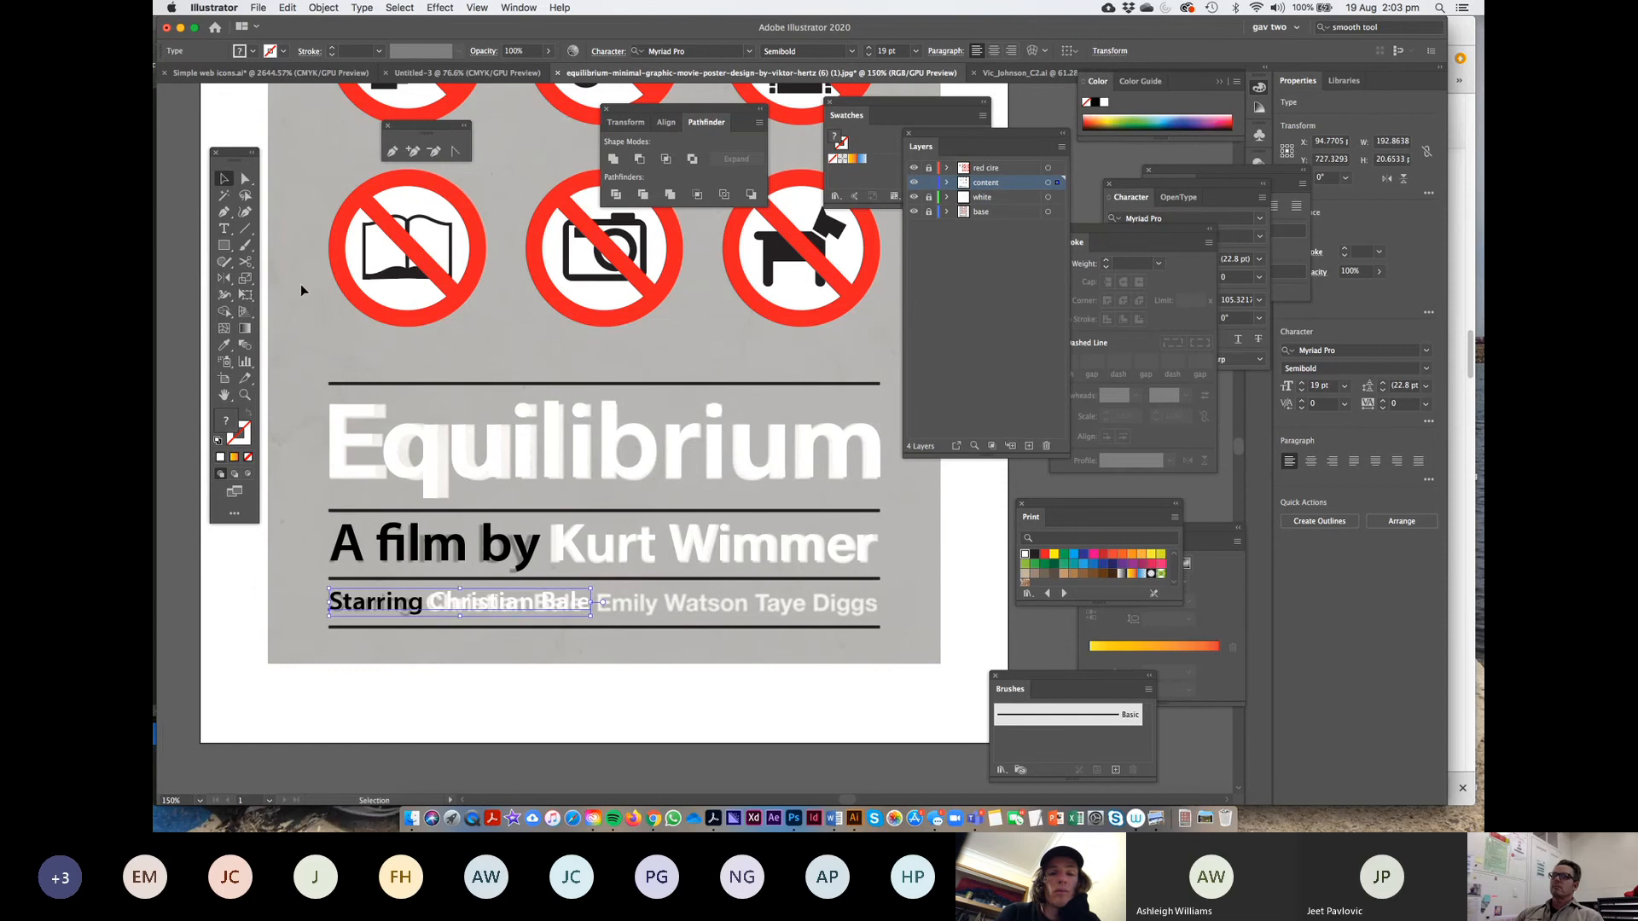
{"action": "left_click", "coordinate": [431, 324]}
Add a new layer above the content layer and draw a 495 × 700 pt rectangle covering the poster's grey area
{"action": "key", "text": "super+minus"}
{"action": "key", "text": "super+minus"}
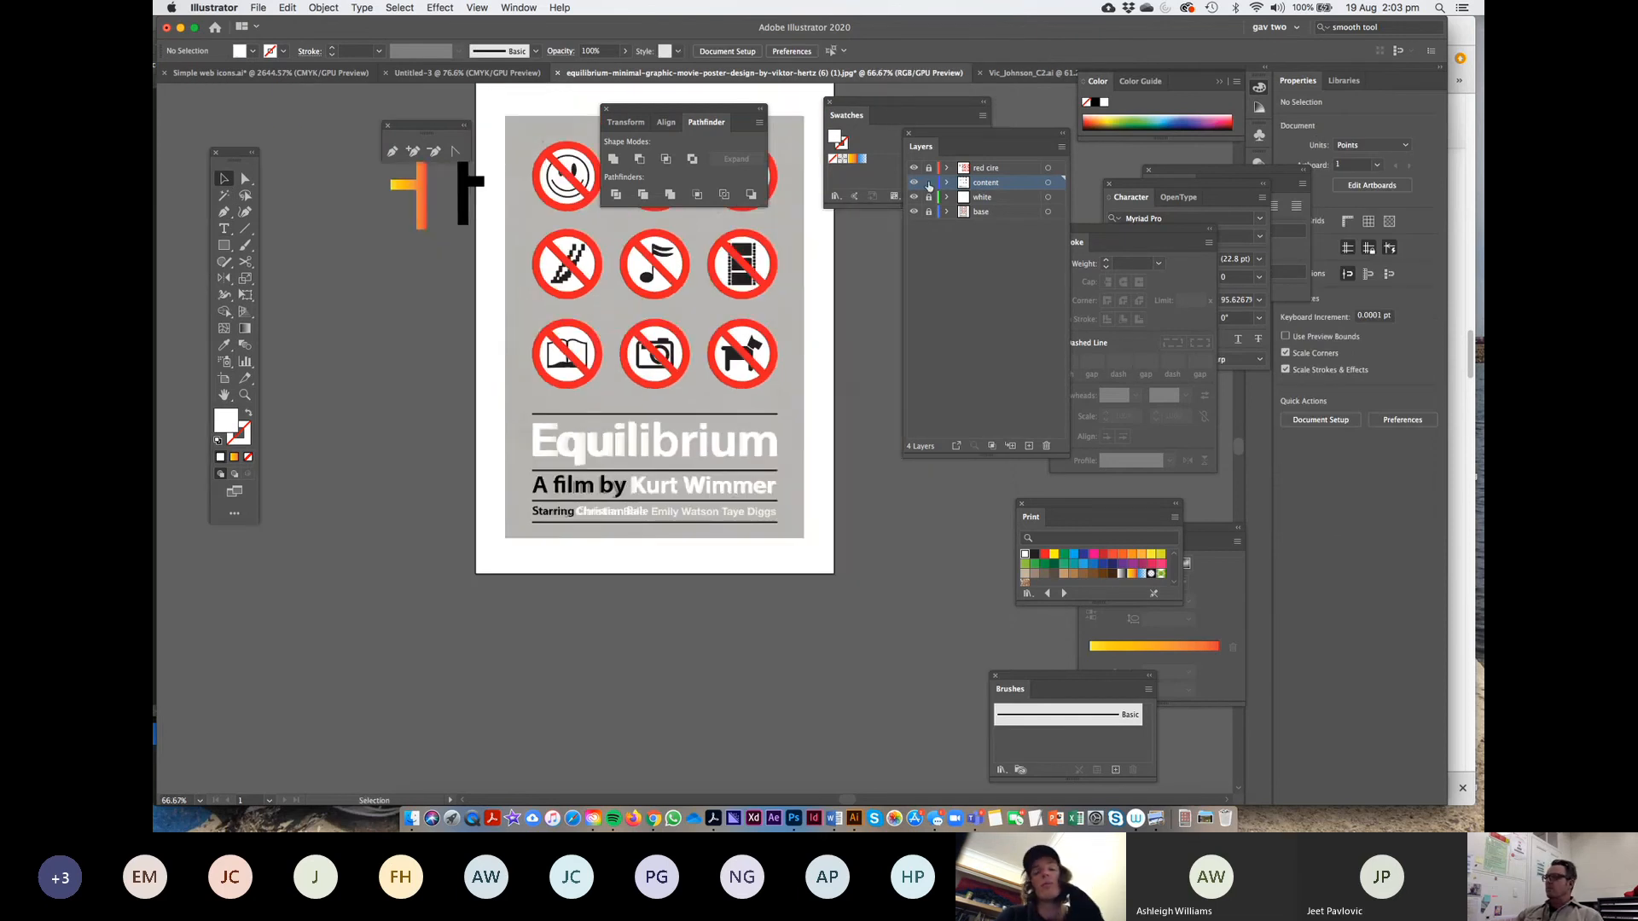
{"action": "left_click", "coordinate": [1028, 446]}
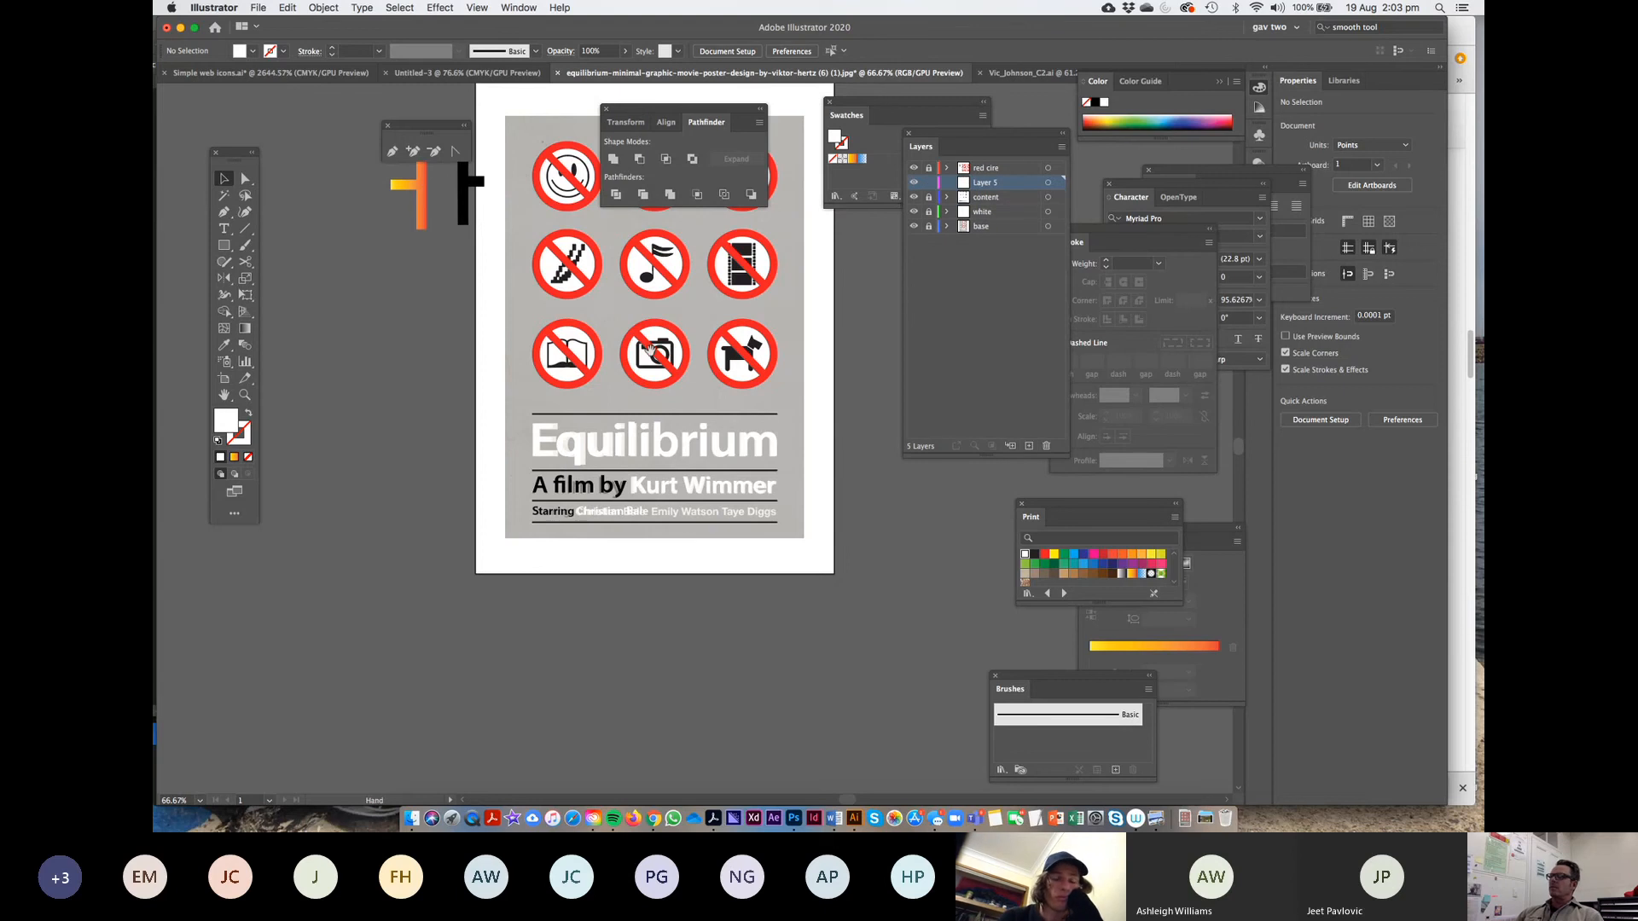
{"action": "scroll", "coordinate": [648, 350], "scroll_direction": "up", "scroll_amount": 3}
{"action": "left_click", "coordinate": [224, 246]}
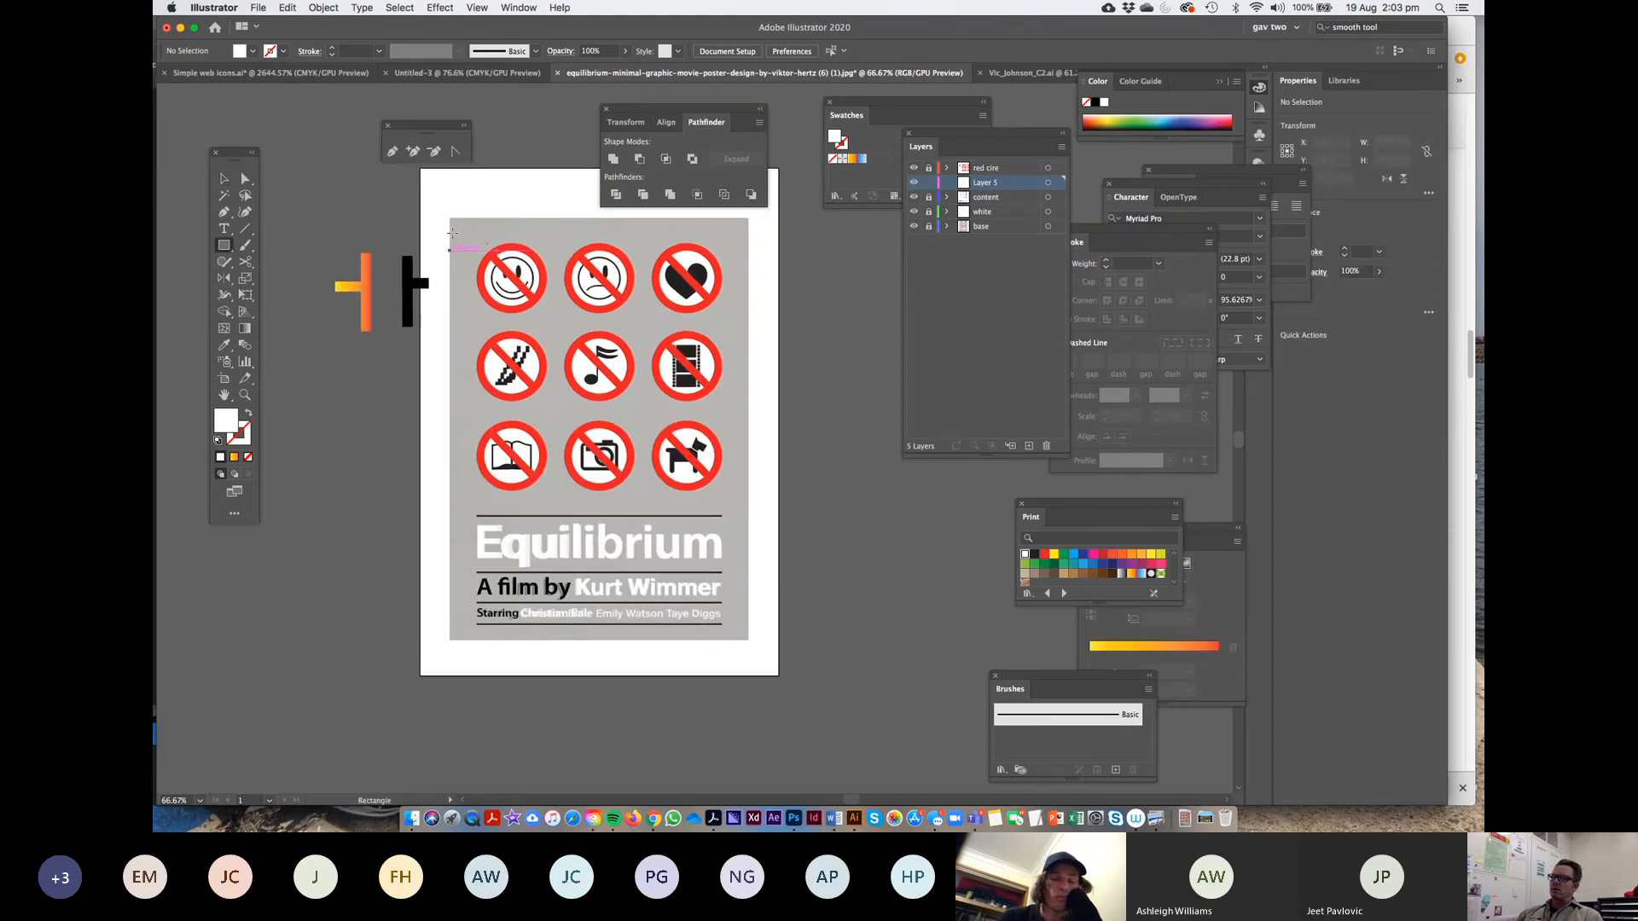
{"action": "left_click_drag", "start_coordinate": [449, 219], "coordinate": [747, 640]}
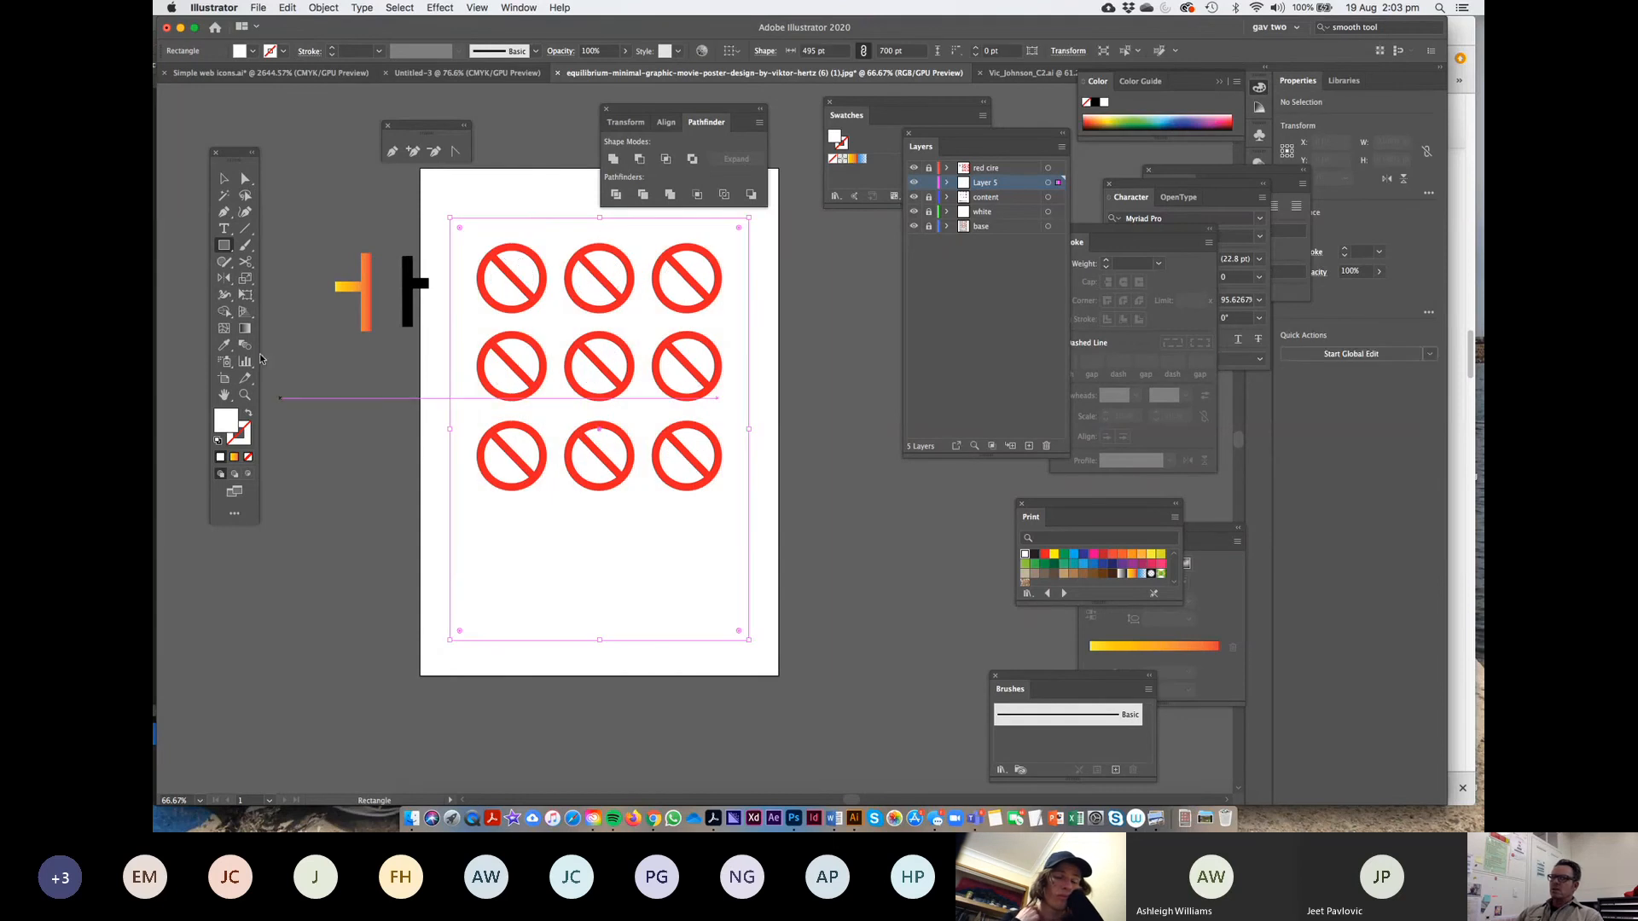
Fill the rectangle with the grey sampled from the poster background, without a stroke
{"action": "left_click", "coordinate": [250, 414]}
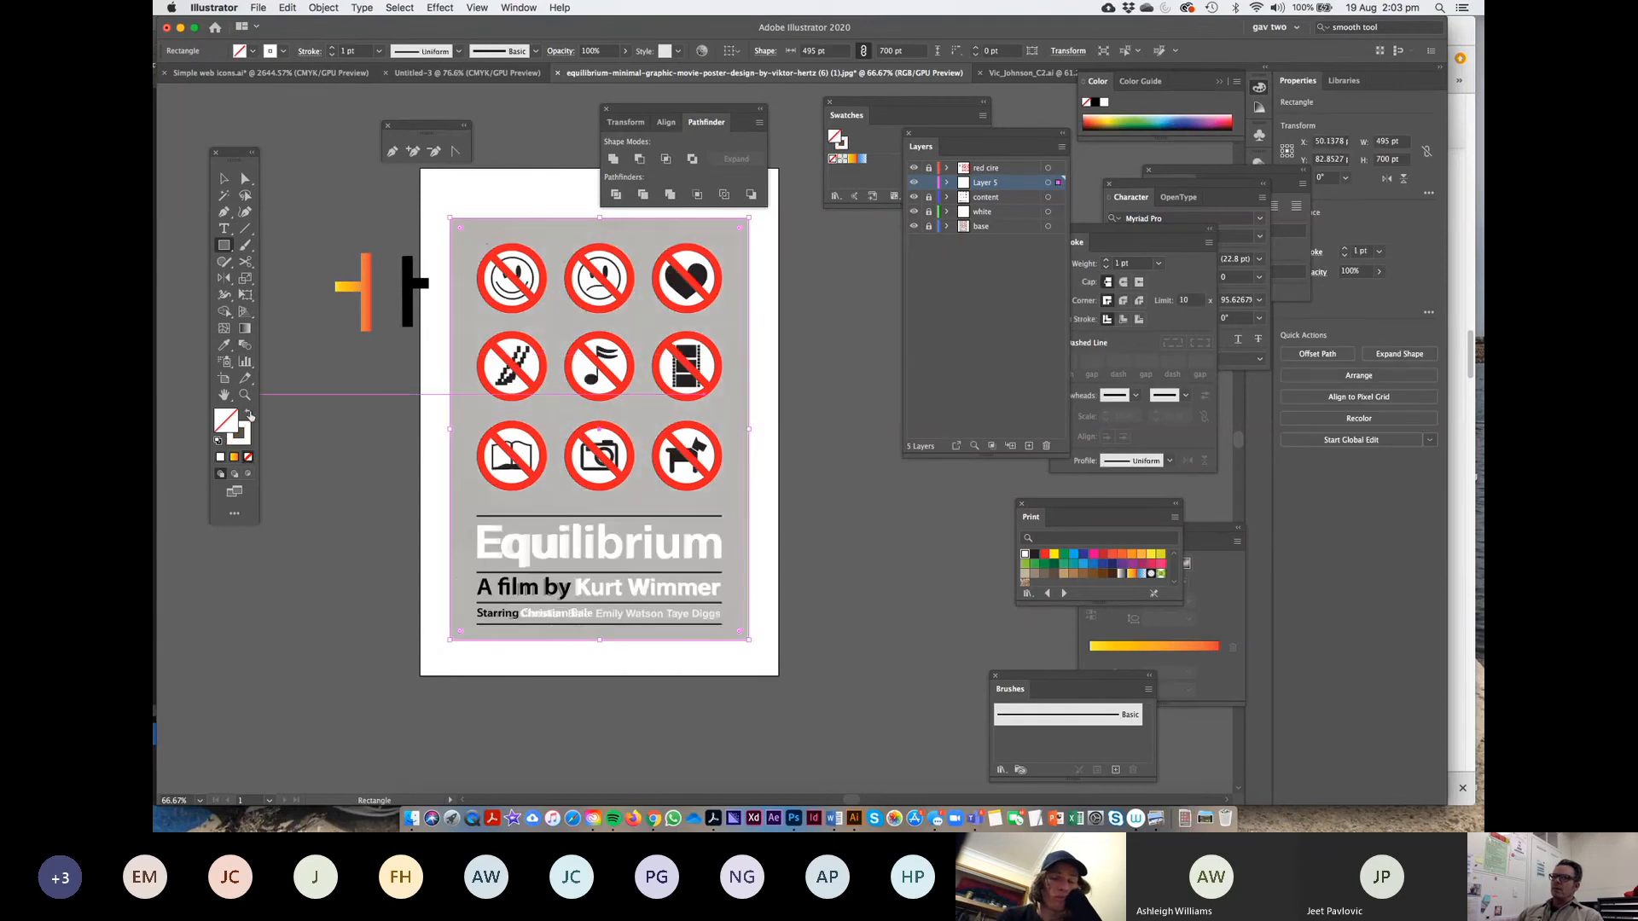
{"action": "left_click", "coordinate": [223, 344]}
{"action": "left_click", "coordinate": [481, 310]}
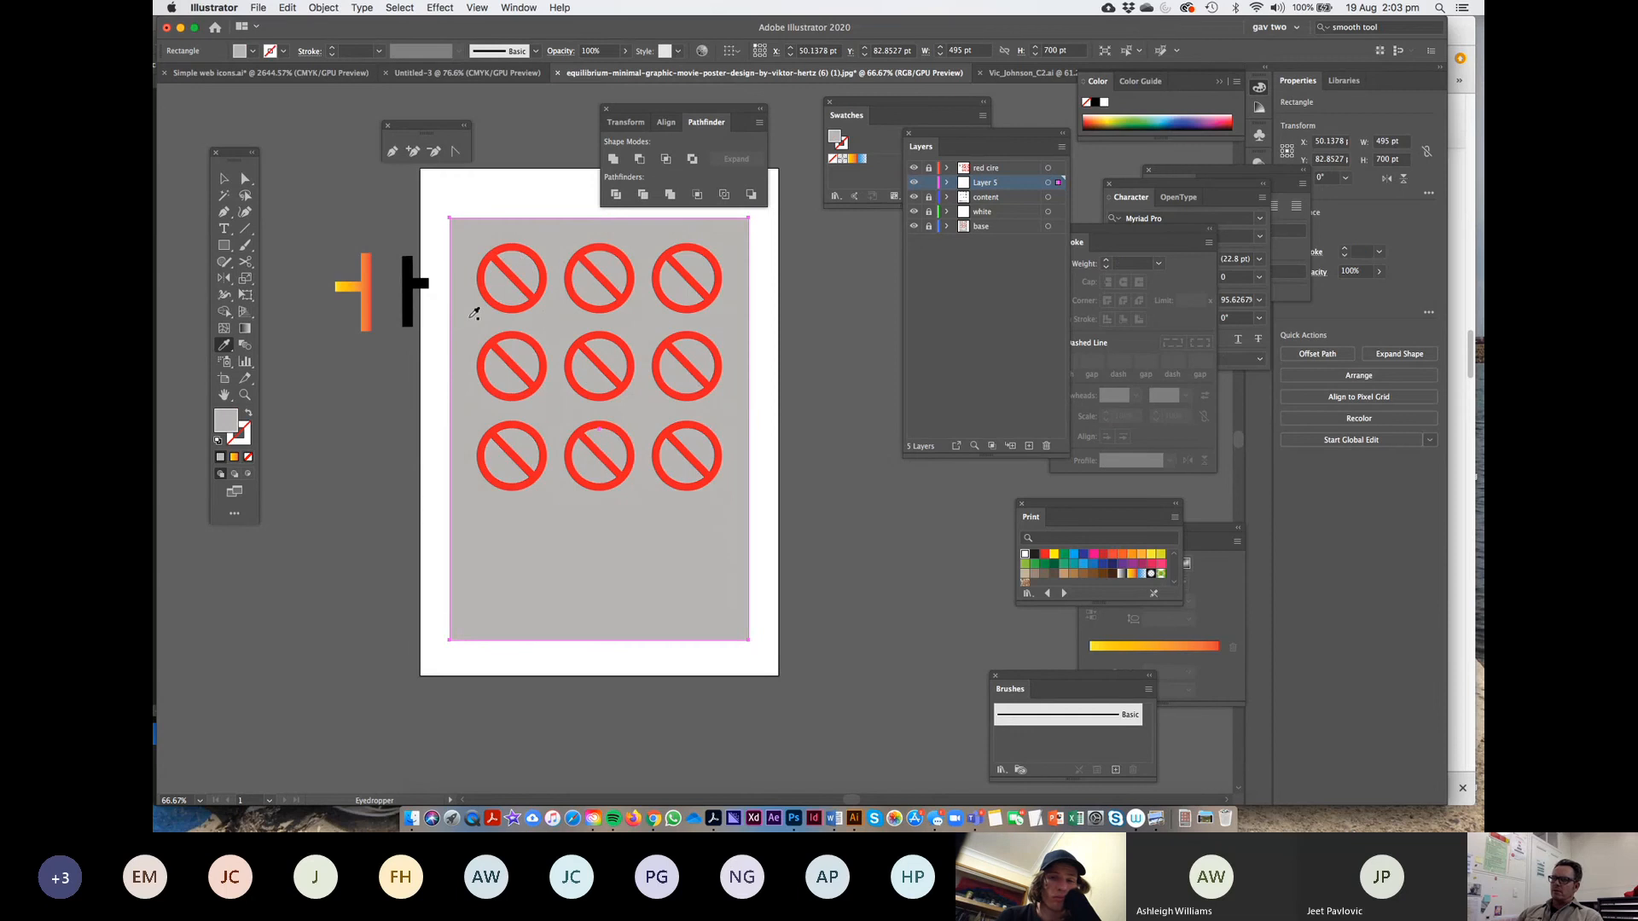
{"action": "left_click", "coordinate": [224, 179]}
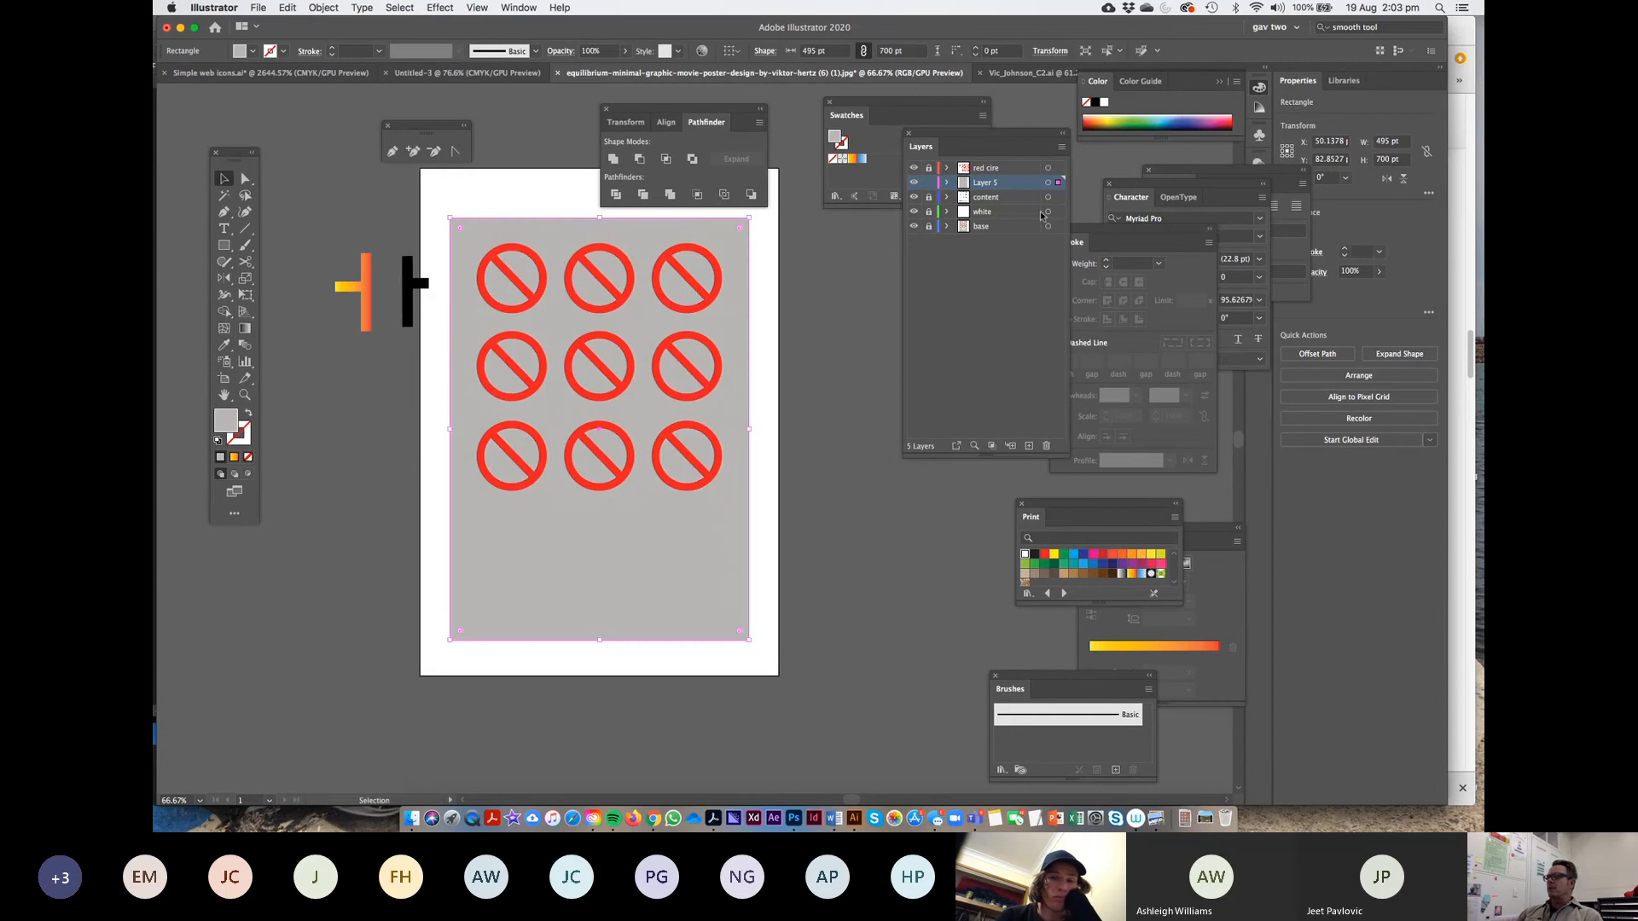
Rename the rectangle's layer "back" and move it between the white and base layers
{"action": "double_click", "coordinate": [986, 184]}
{"action": "type", "text": "back"}
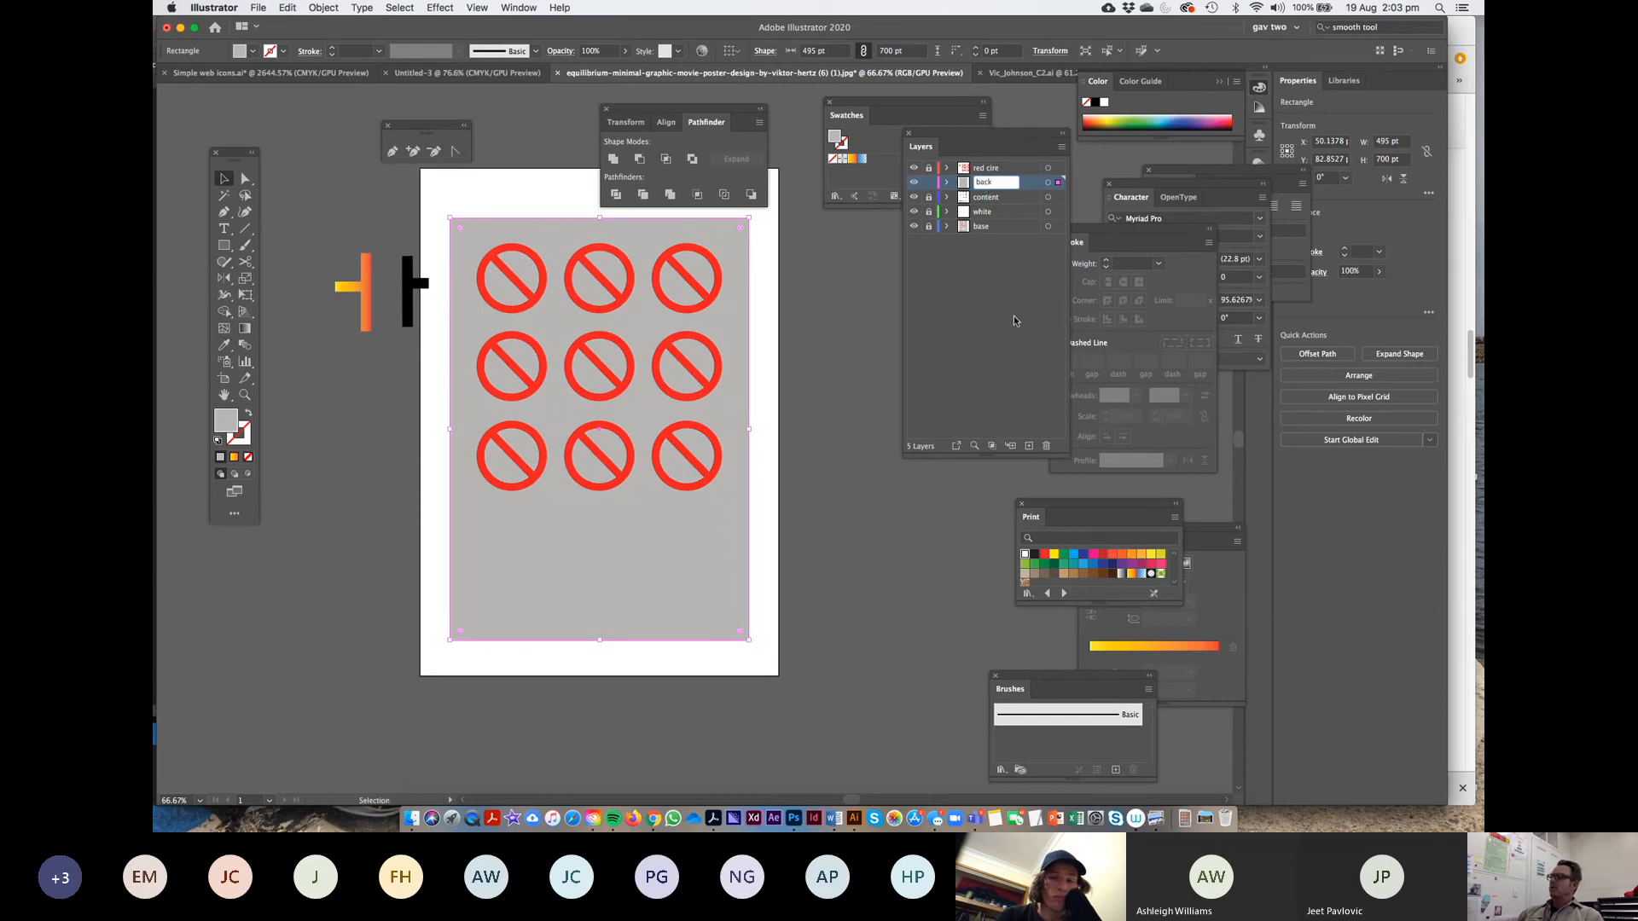
{"action": "key", "text": "Return"}
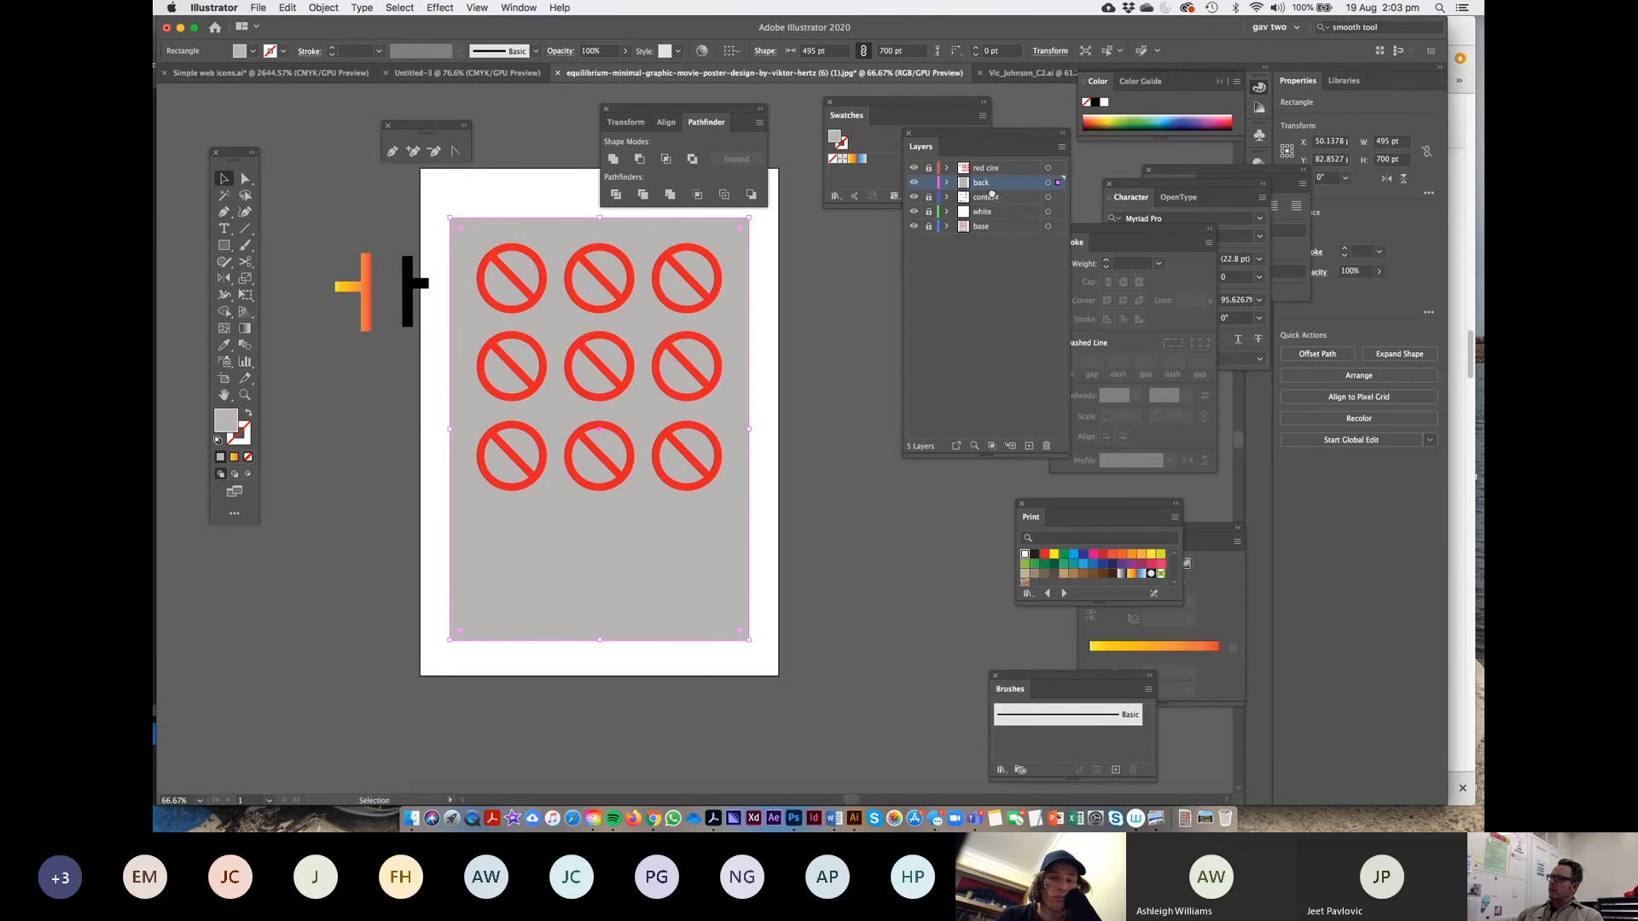
{"action": "left_click_drag", "start_coordinate": [993, 217], "coordinate": [989, 216]}
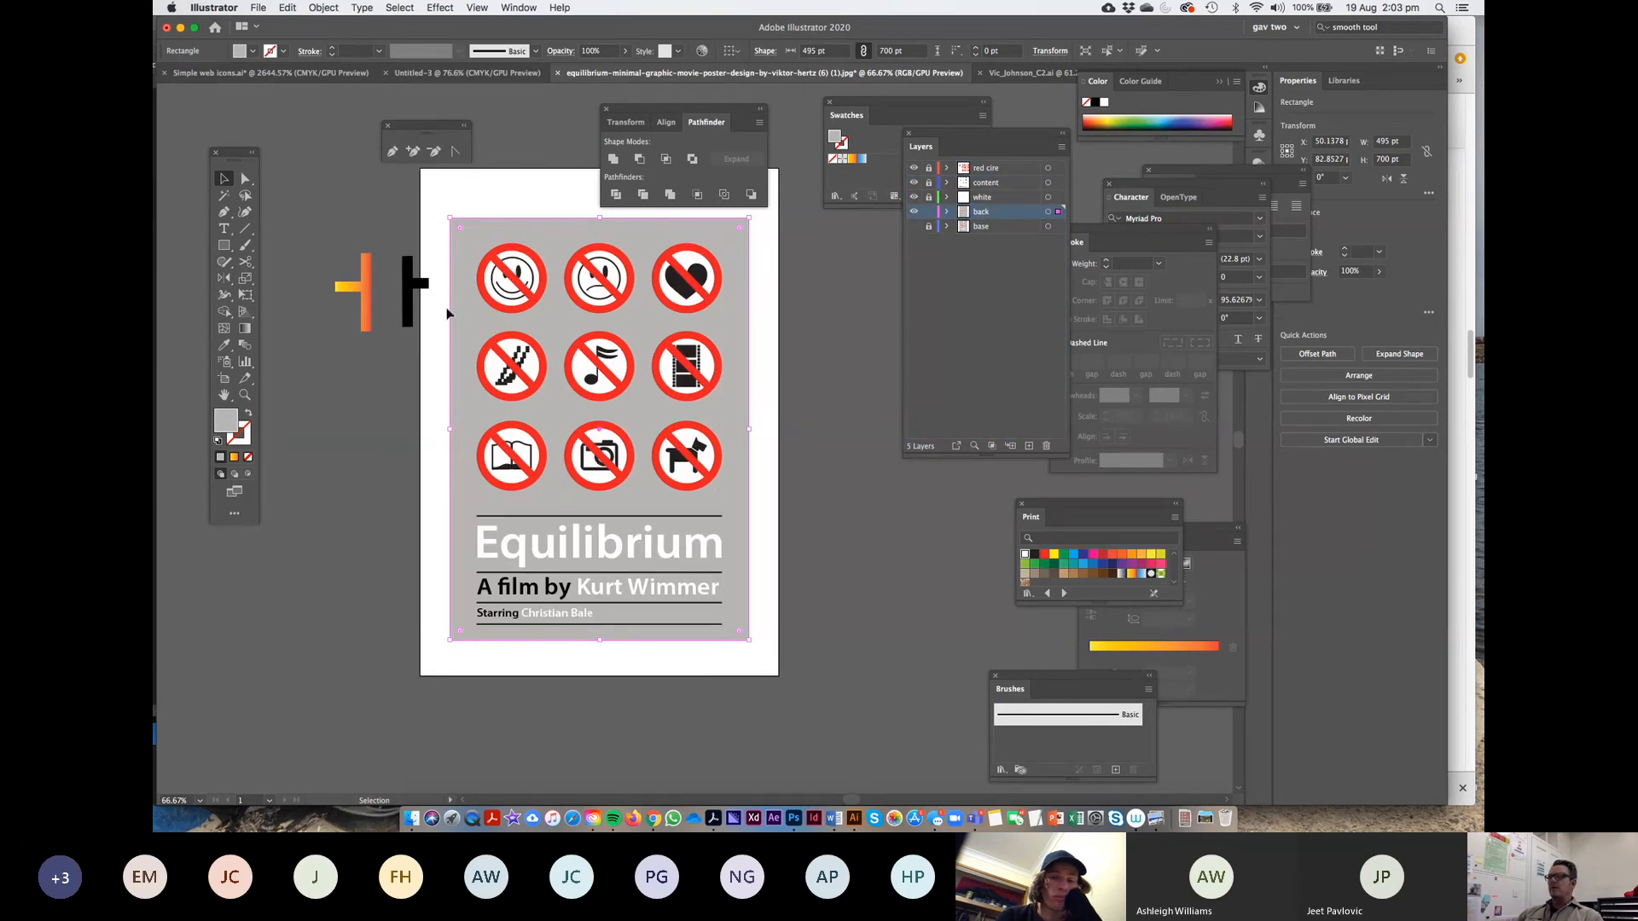
Examine the paths of the sign symbols up close in outline view, from the smiley to the film strip
{"action": "left_click", "coordinate": [367, 202]}
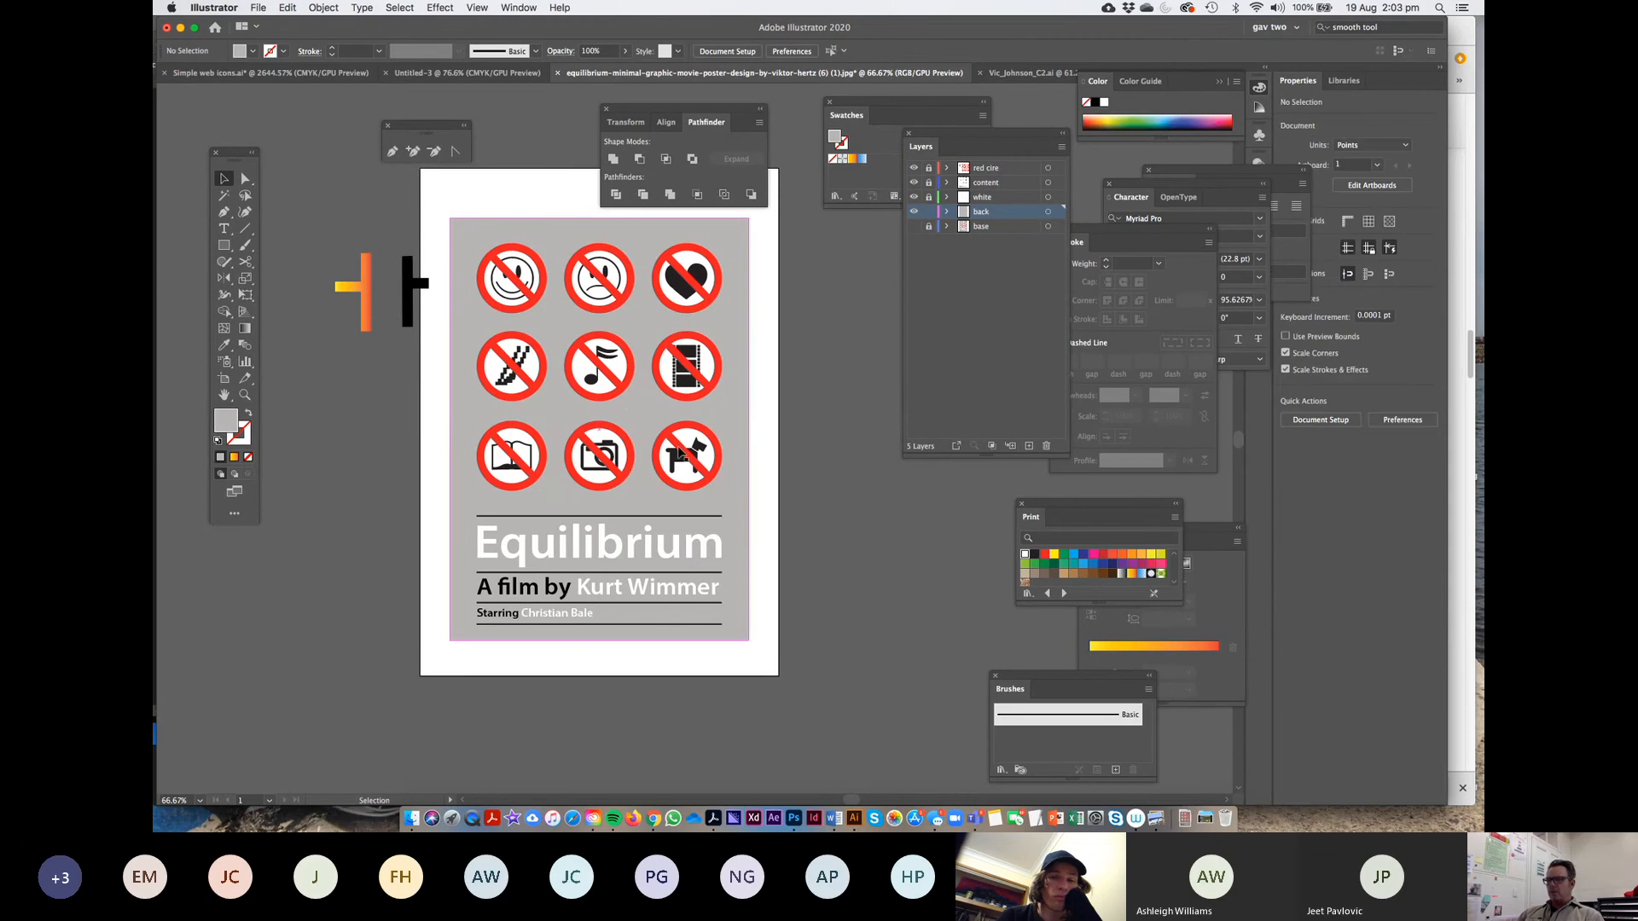
{"action": "left_click_drag", "start_coordinate": [515, 360], "coordinate": [597, 426]}
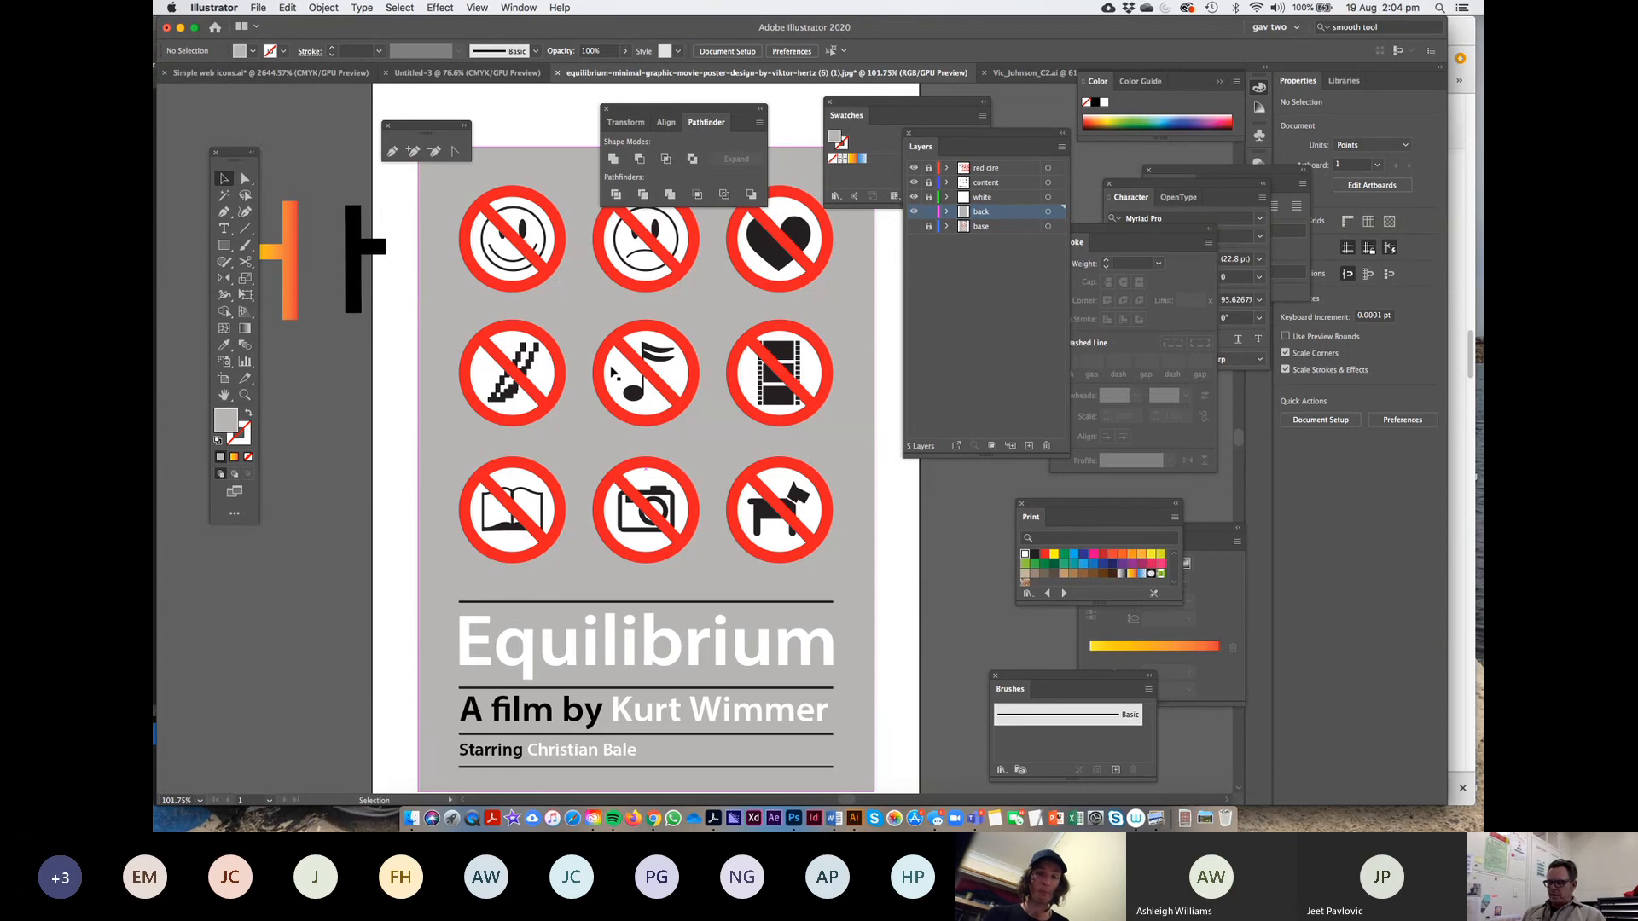
{"action": "key", "text": "super+y"}
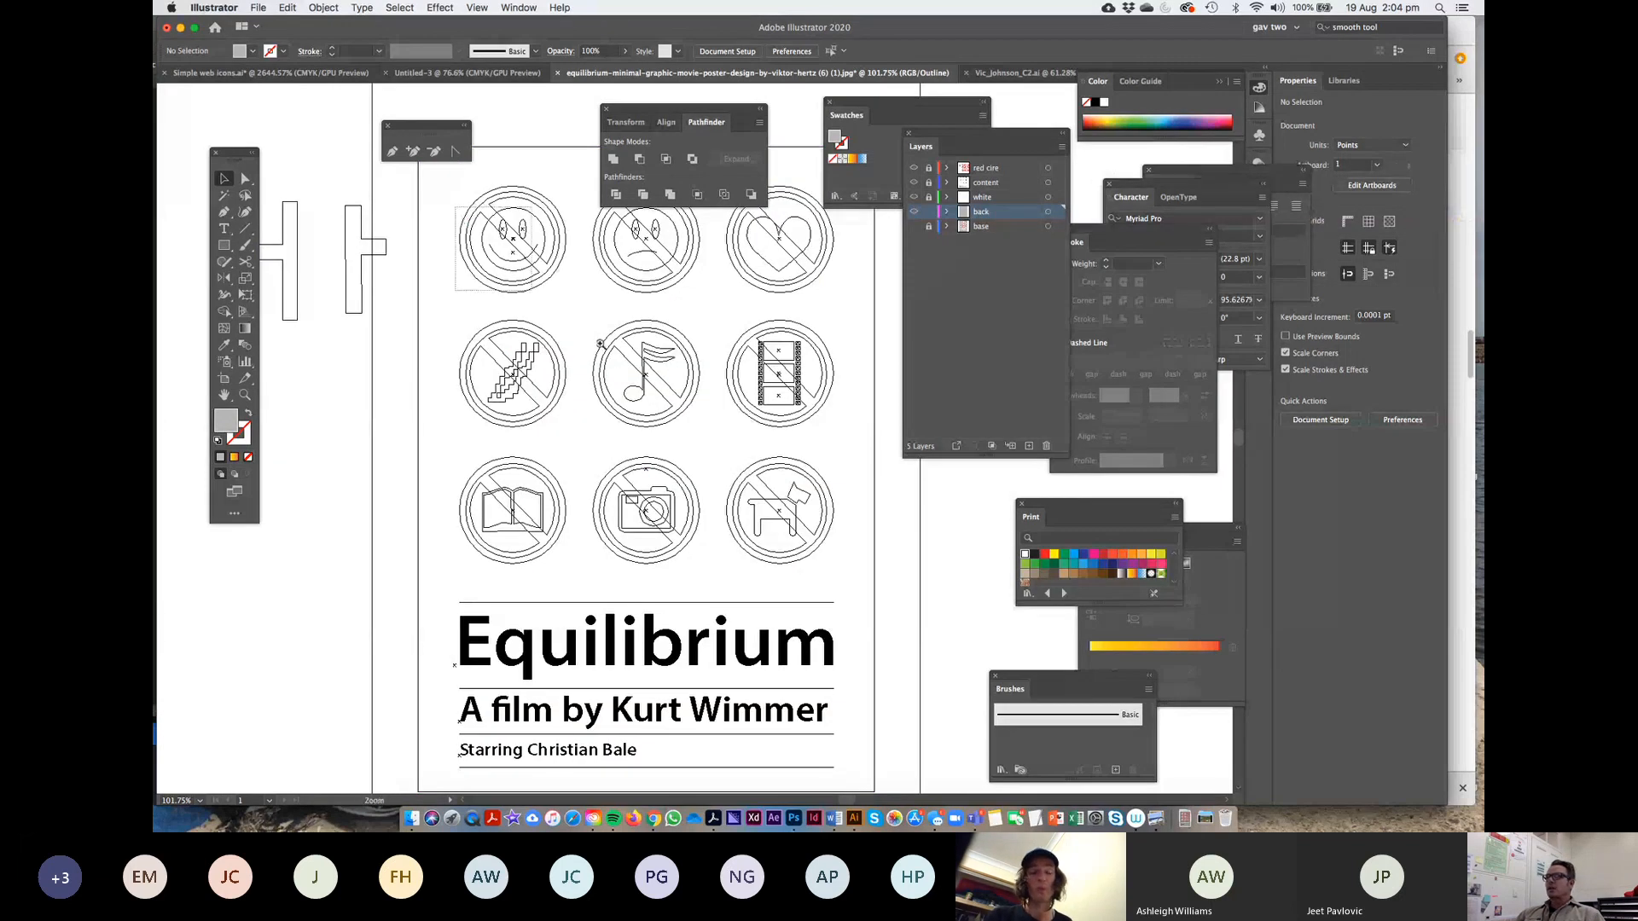
{"action": "left_click_drag", "start_coordinate": [600, 344], "coordinate": [742, 437]}
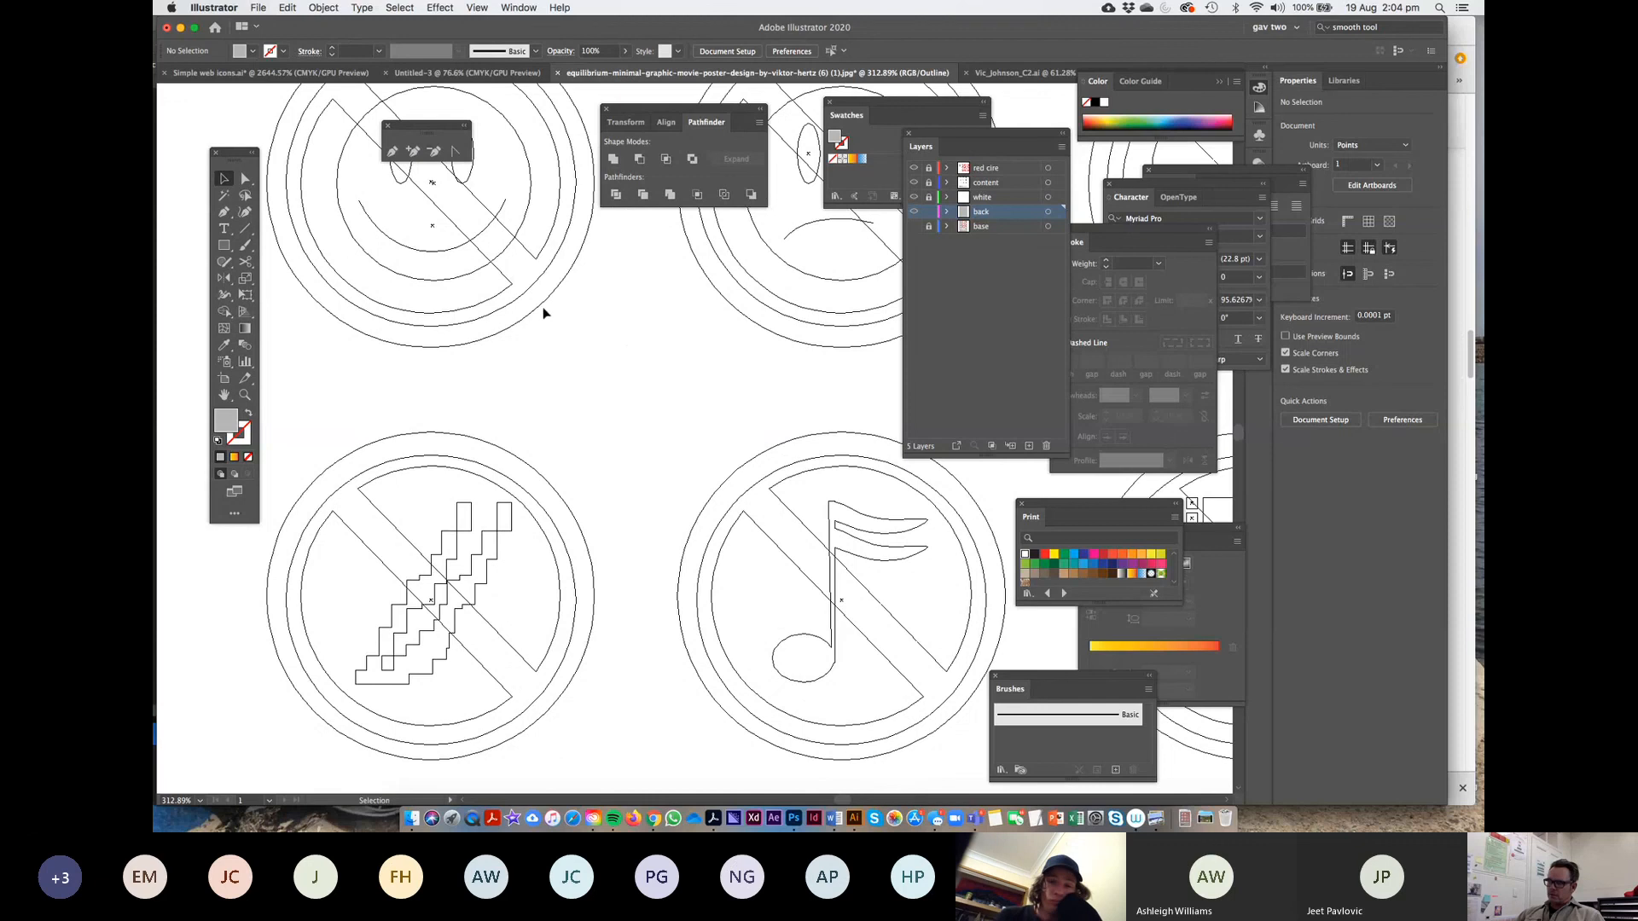
{"action": "scroll", "coordinate": [674, 575], "scroll_direction": "right", "scroll_amount": 5}
{"action": "scroll", "coordinate": [674, 576], "scroll_direction": "up", "scroll_amount": 1}
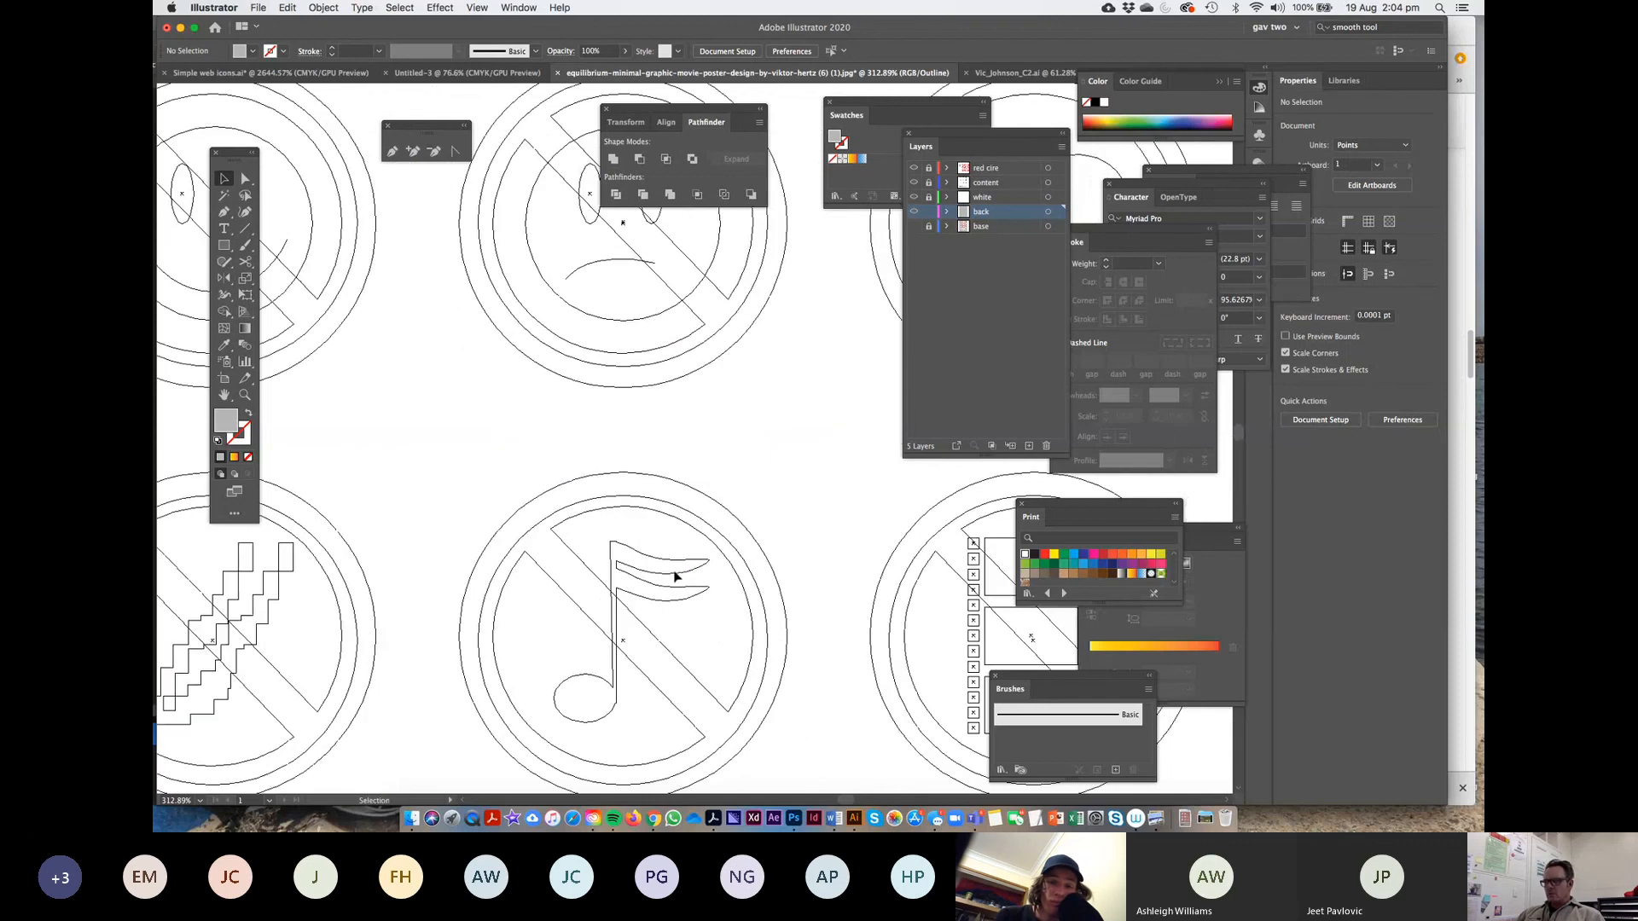
{"action": "scroll", "coordinate": [730, 621], "scroll_direction": "right", "scroll_amount": 5}
{"action": "scroll", "coordinate": [730, 621], "scroll_direction": "down", "scroll_amount": 3}
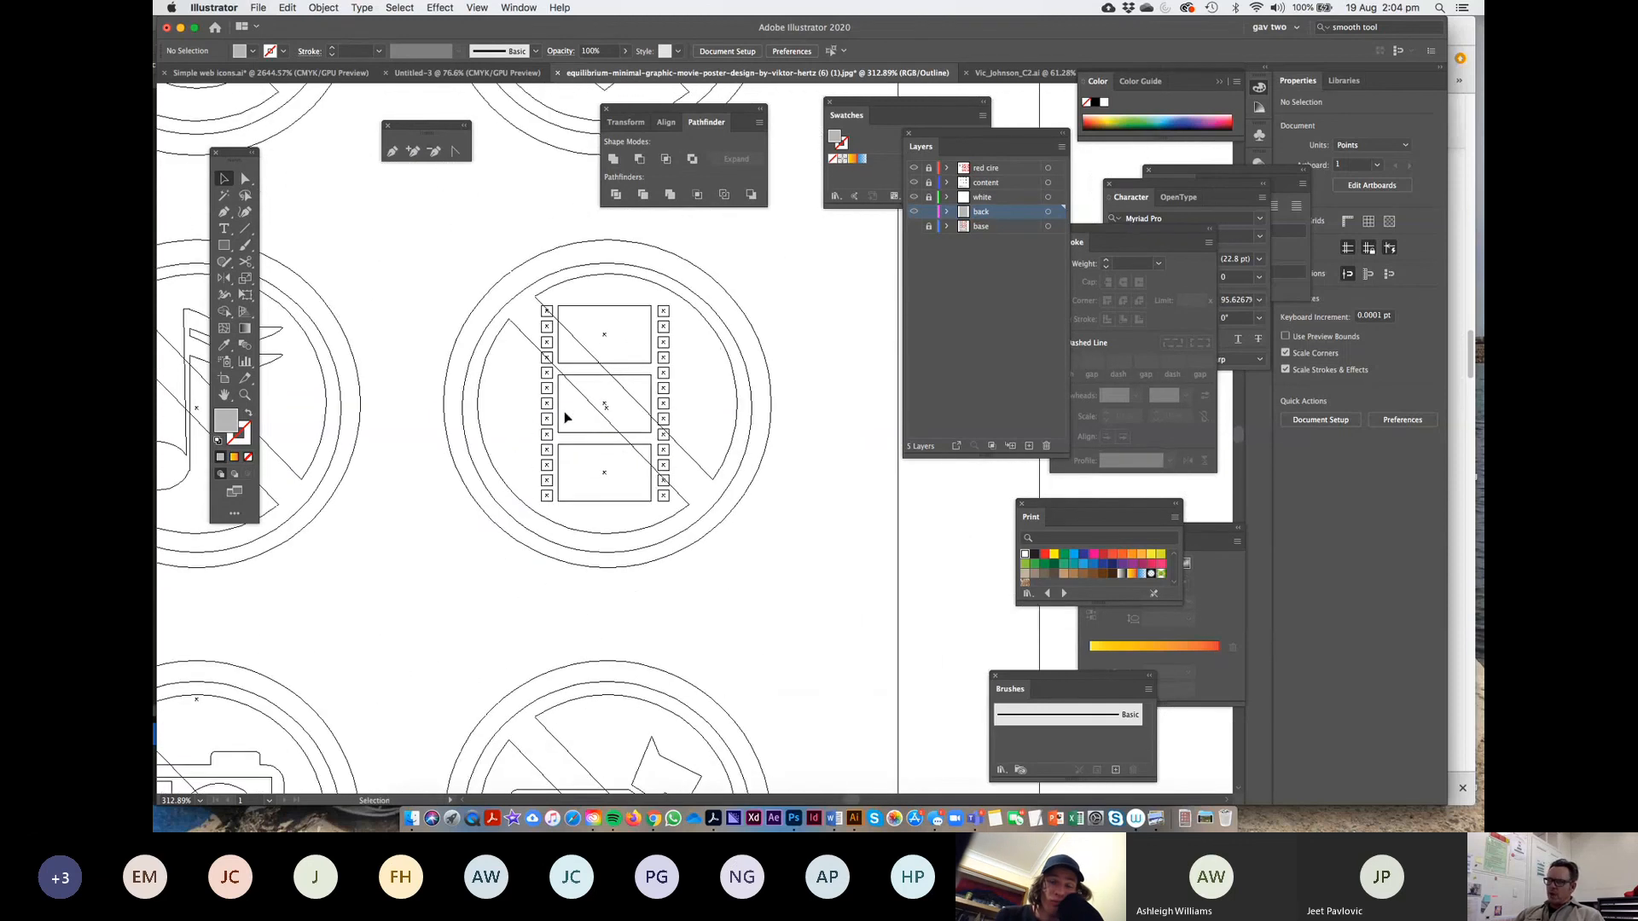
Lock the back layer, unlock the content layer and group all the film-strip symbol's rectangles, finishing in the normal colour preview
{"action": "left_click", "coordinate": [928, 211]}
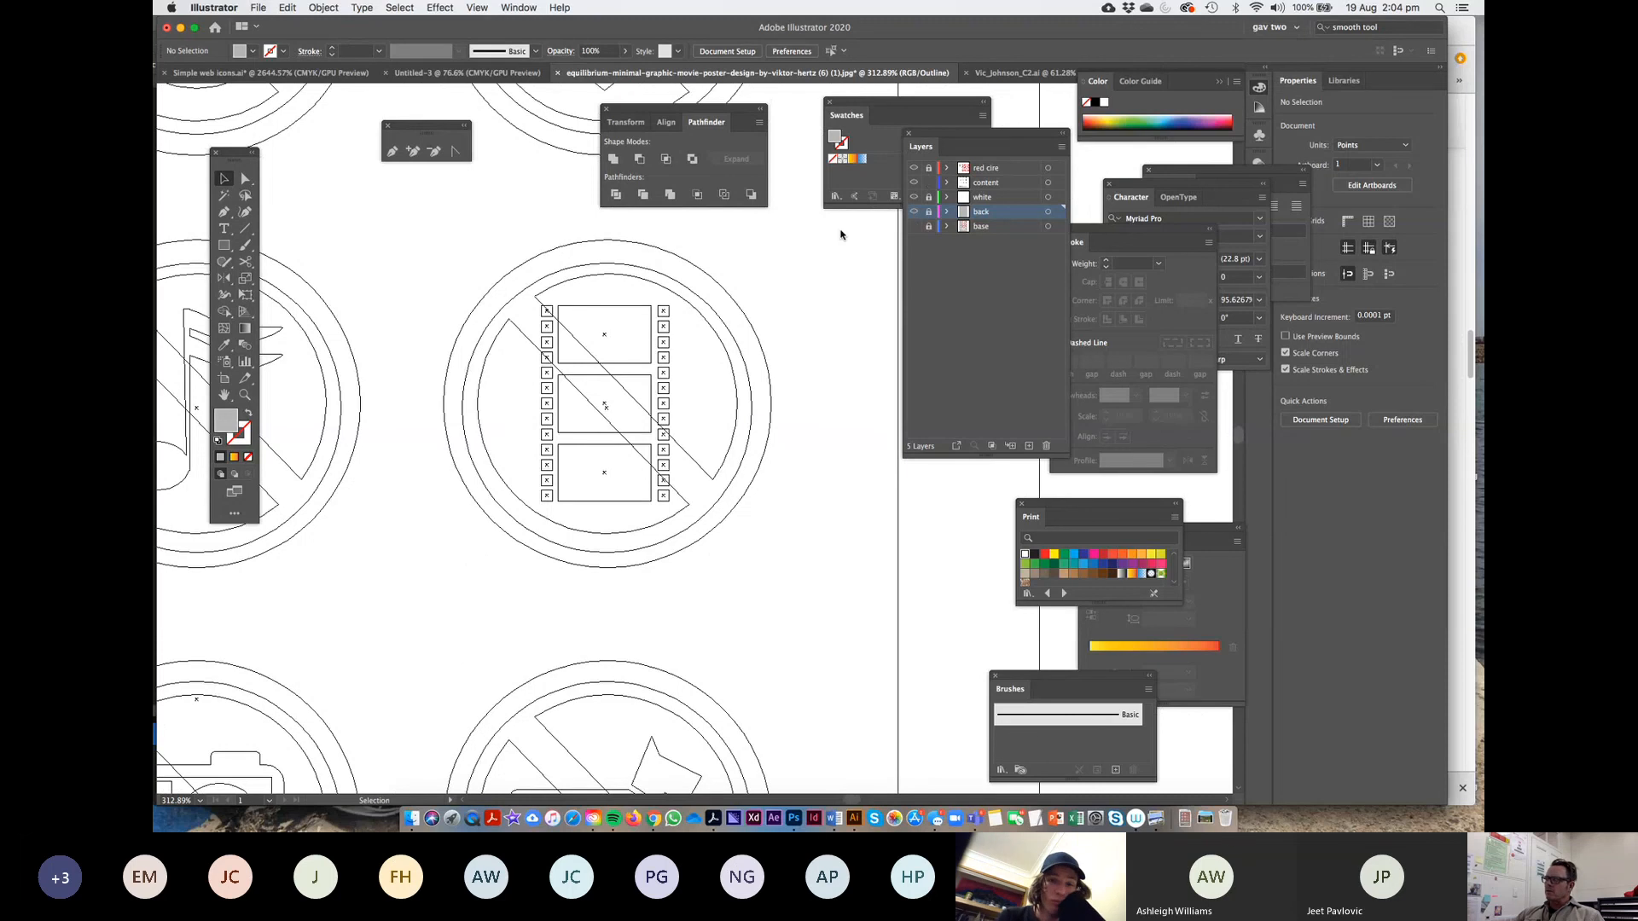
{"action": "left_click_drag", "start_coordinate": [523, 296], "coordinate": [716, 529]}
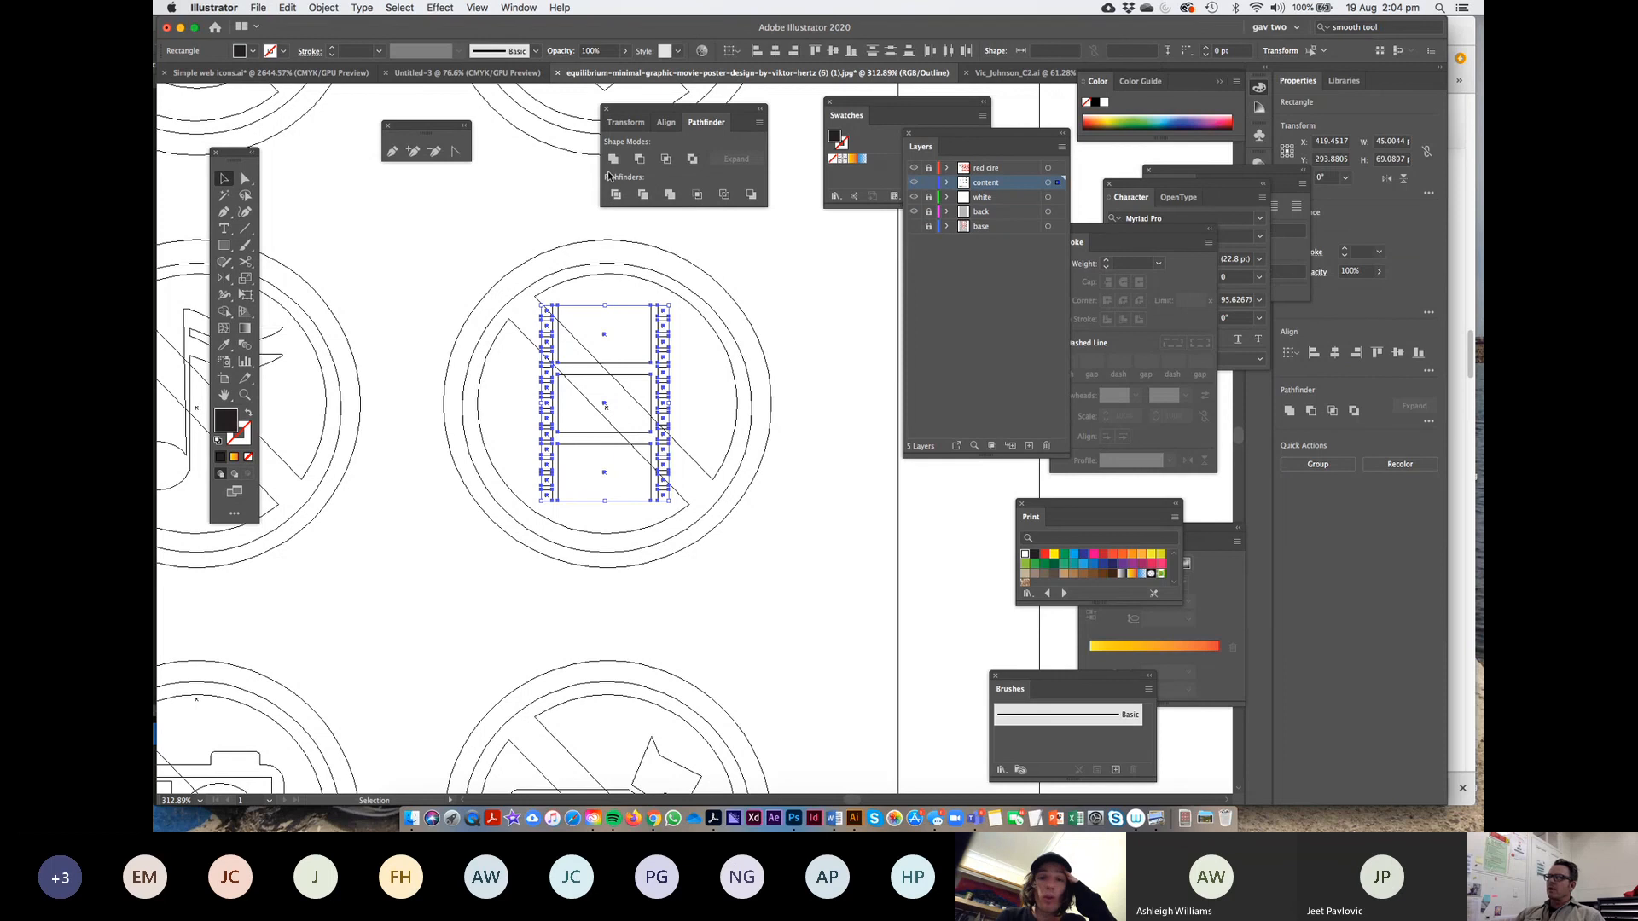
{"action": "key", "text": "super+g"}
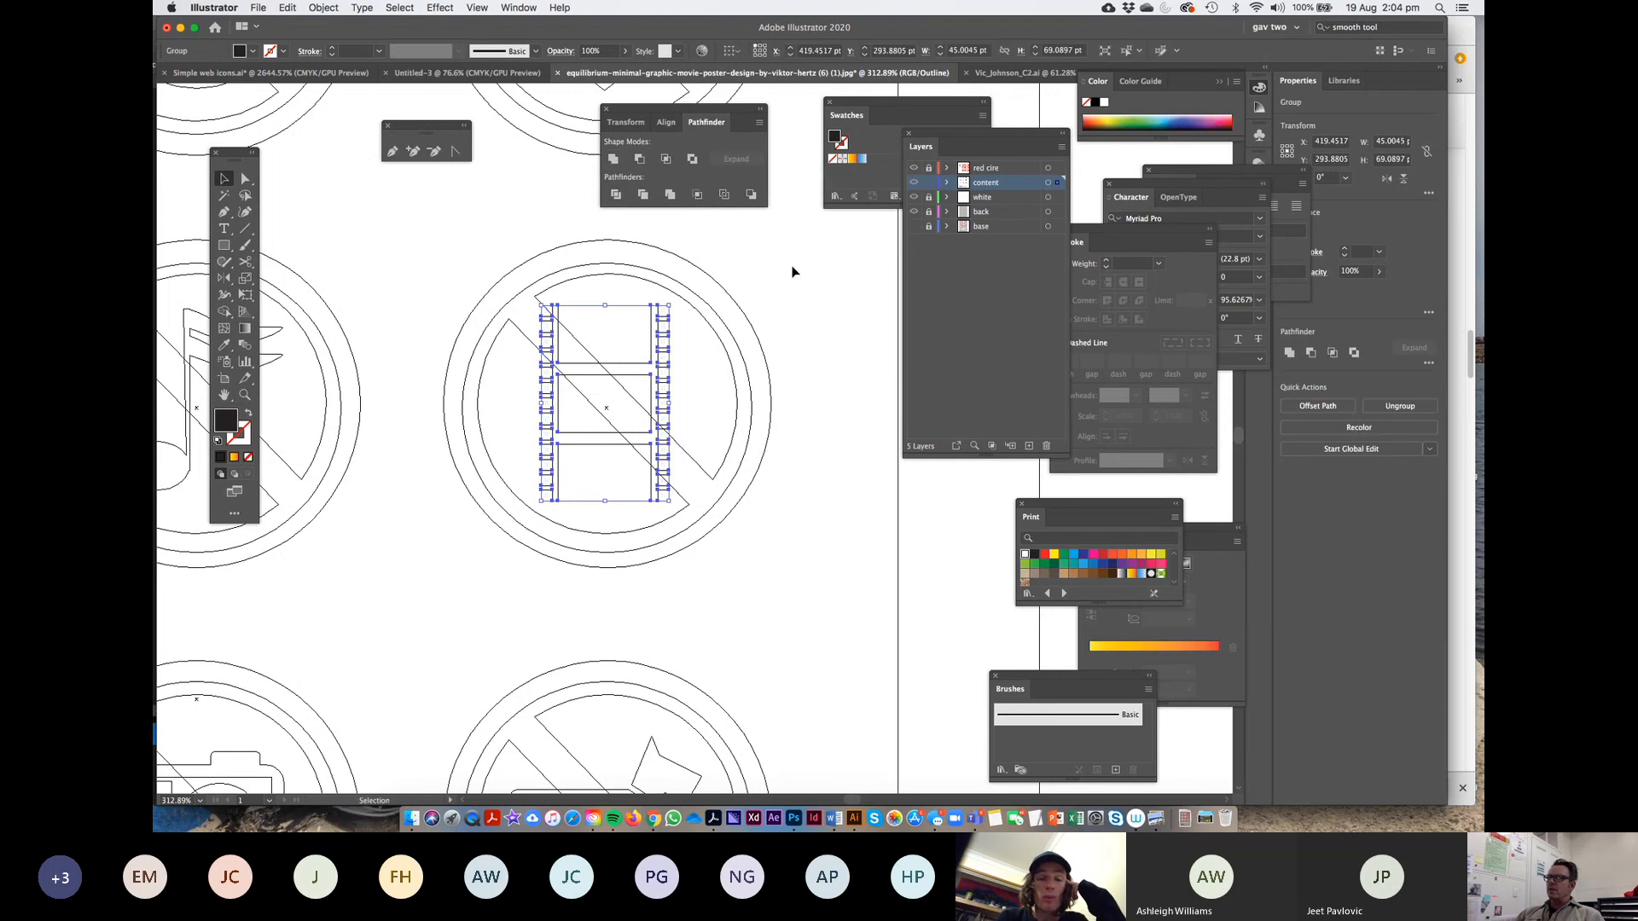
{"action": "key", "text": "a"}
{"action": "key", "text": "super+y"}
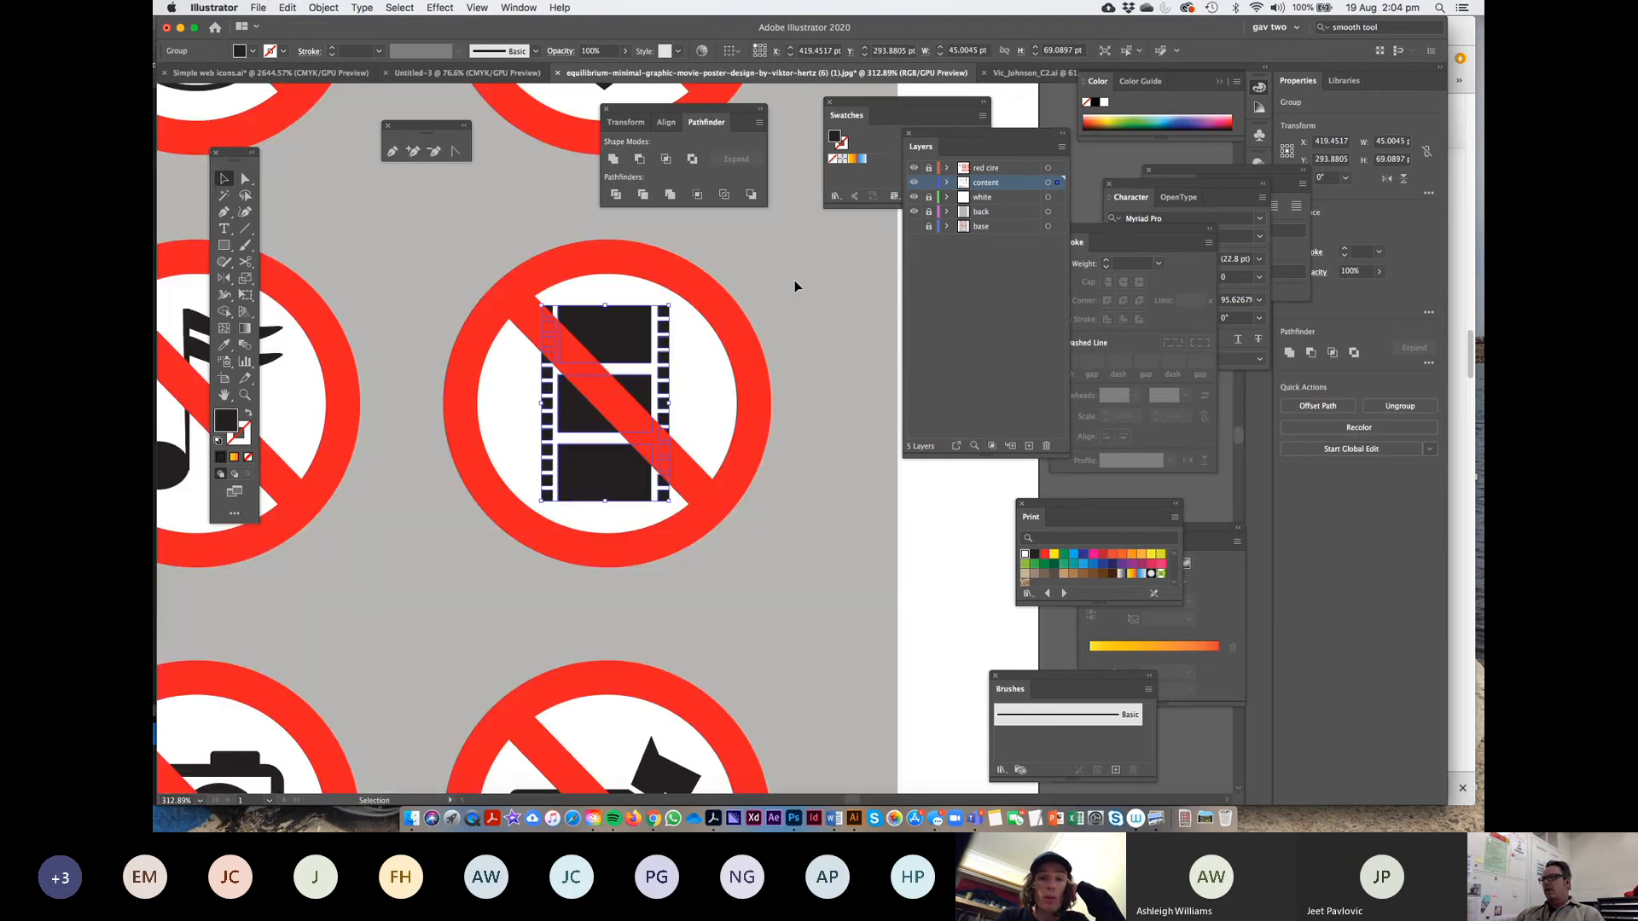
{"action": "left_click", "coordinate": [795, 280]}
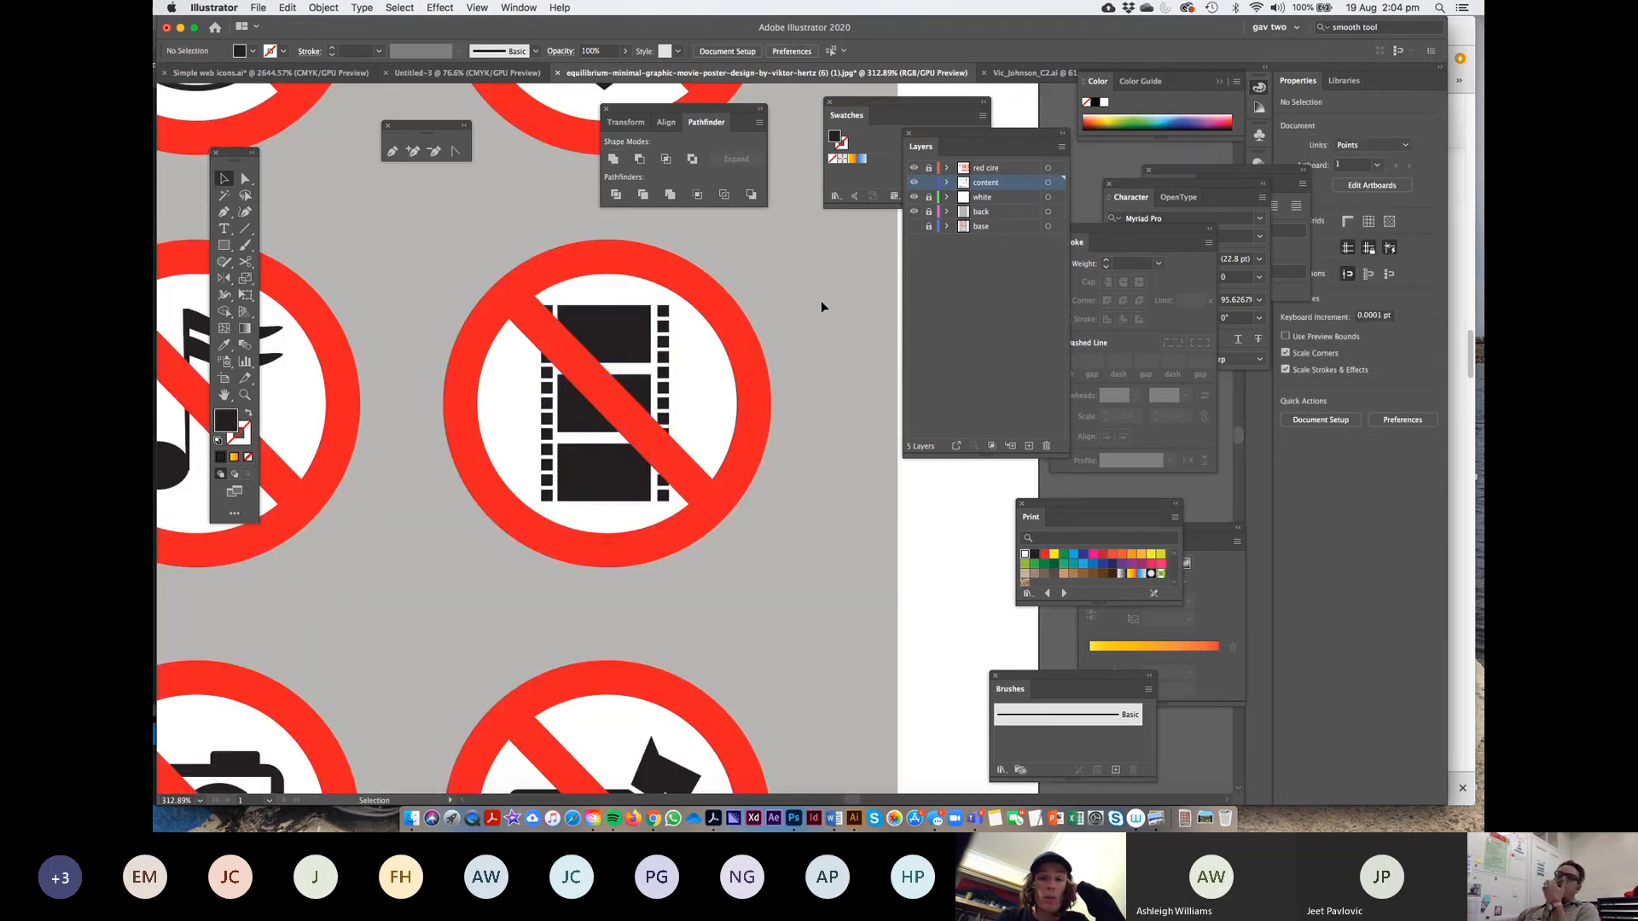
Try an orange fill on the grouped film-strip symbol, and undo it
{"action": "left_click", "coordinate": [665, 312]}
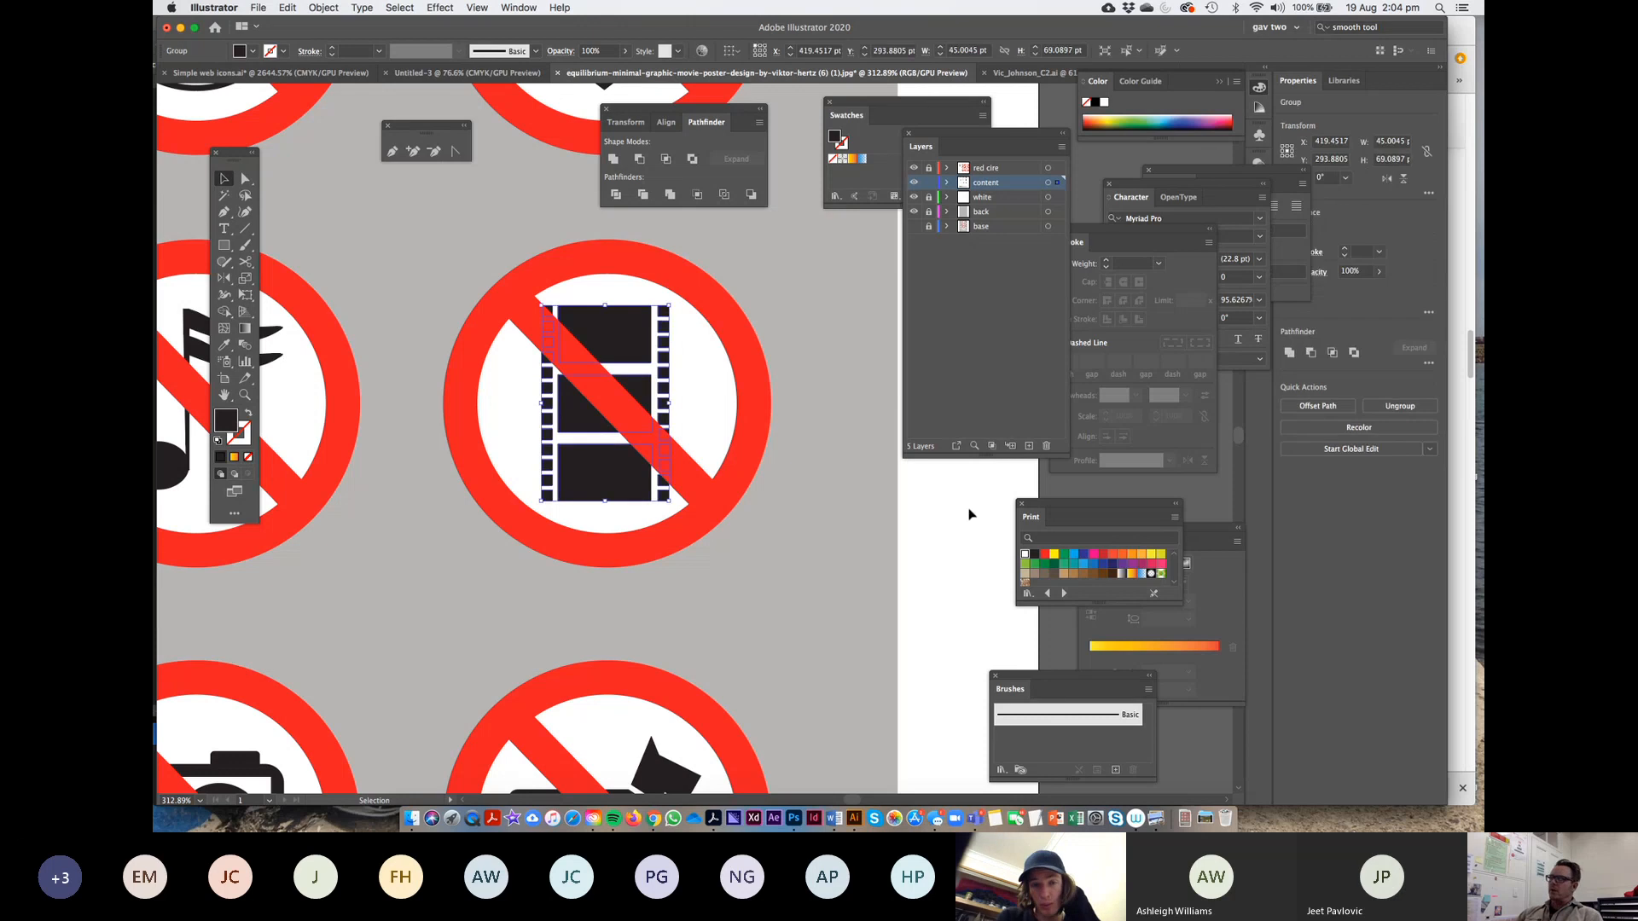
{"action": "left_click", "coordinate": [1132, 556]}
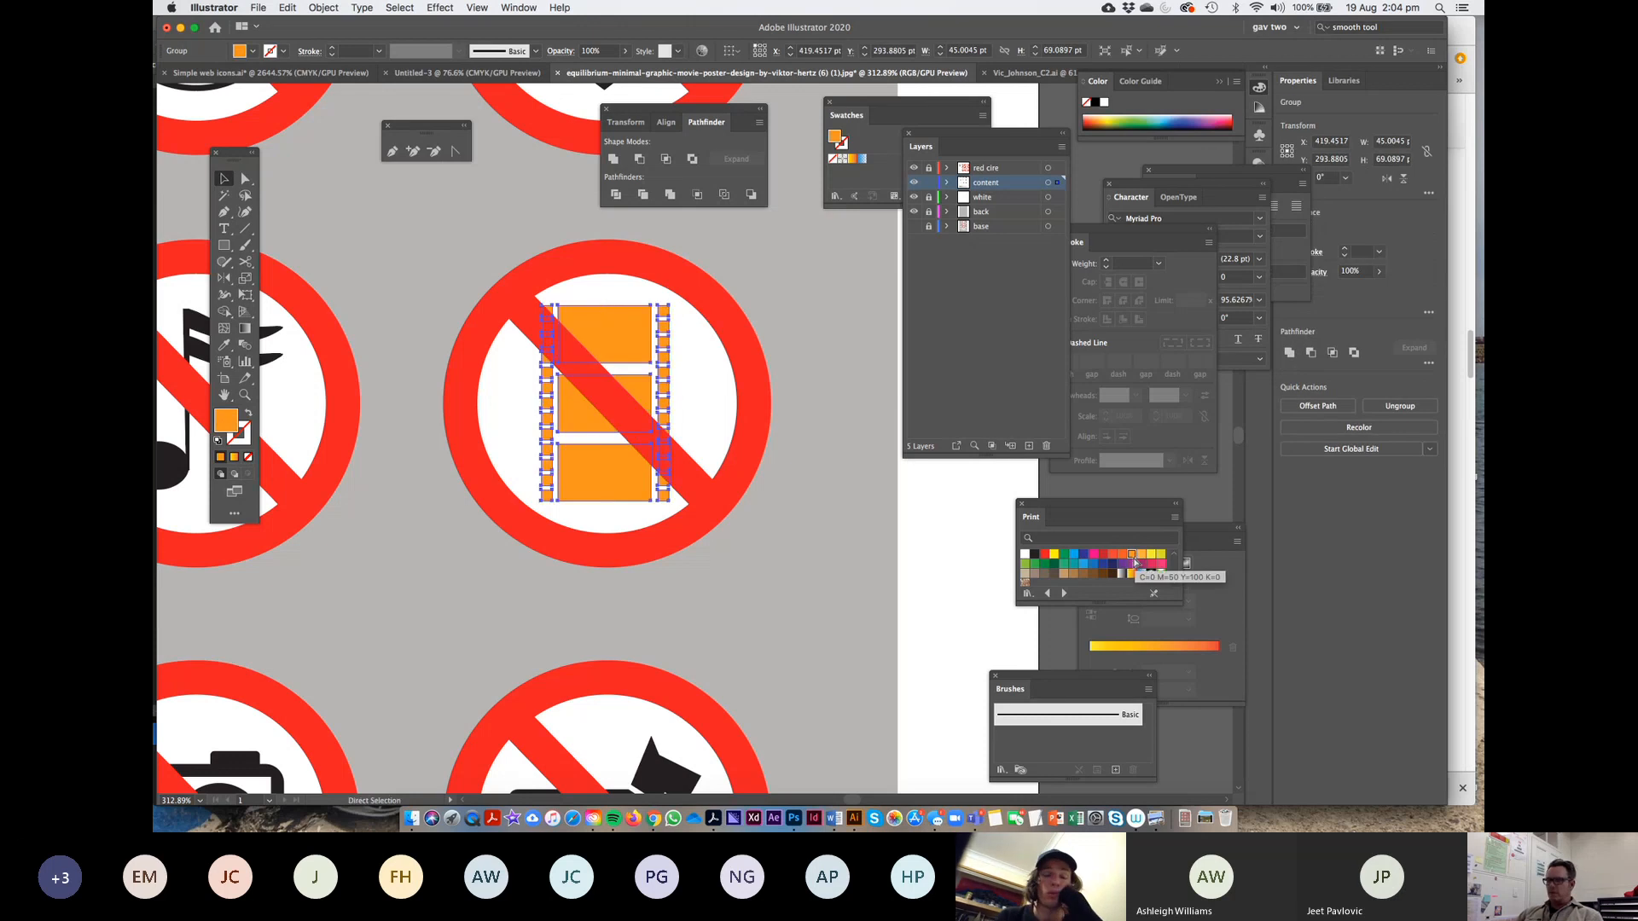
{"action": "key", "text": "super+z"}
{"action": "left_click", "coordinate": [826, 388]}
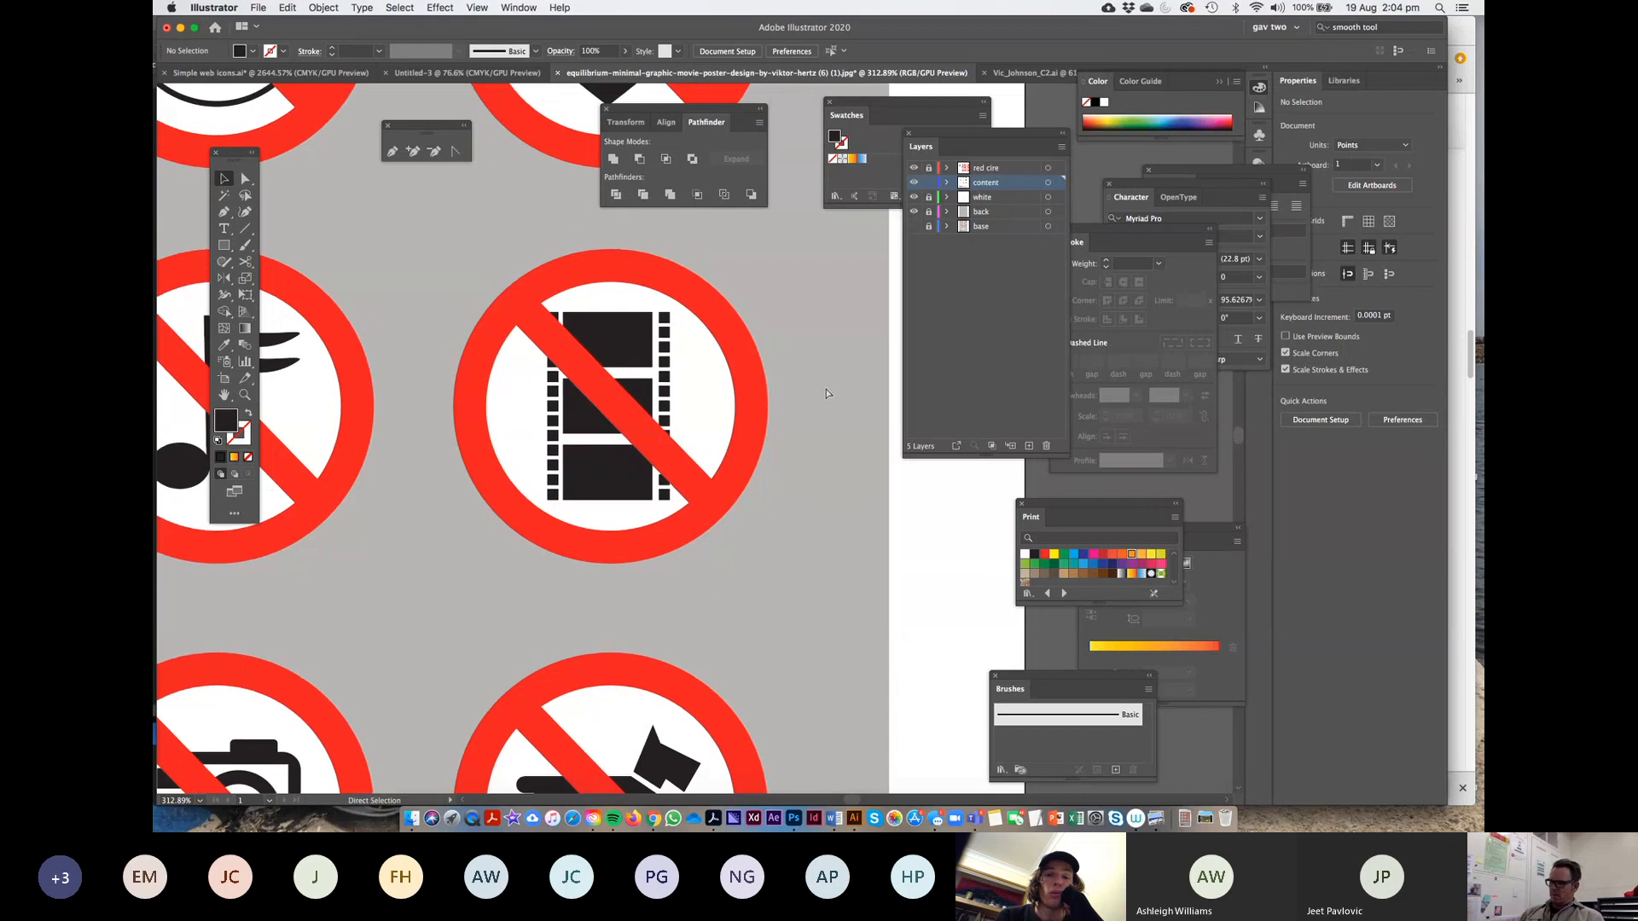
Review the poster's signs and credit text at 100% zoom, and switch away to another application
{"action": "key", "text": "super+1"}
{"action": "left_click_drag", "start_coordinate": [726, 433], "coordinate": [801, 302]}
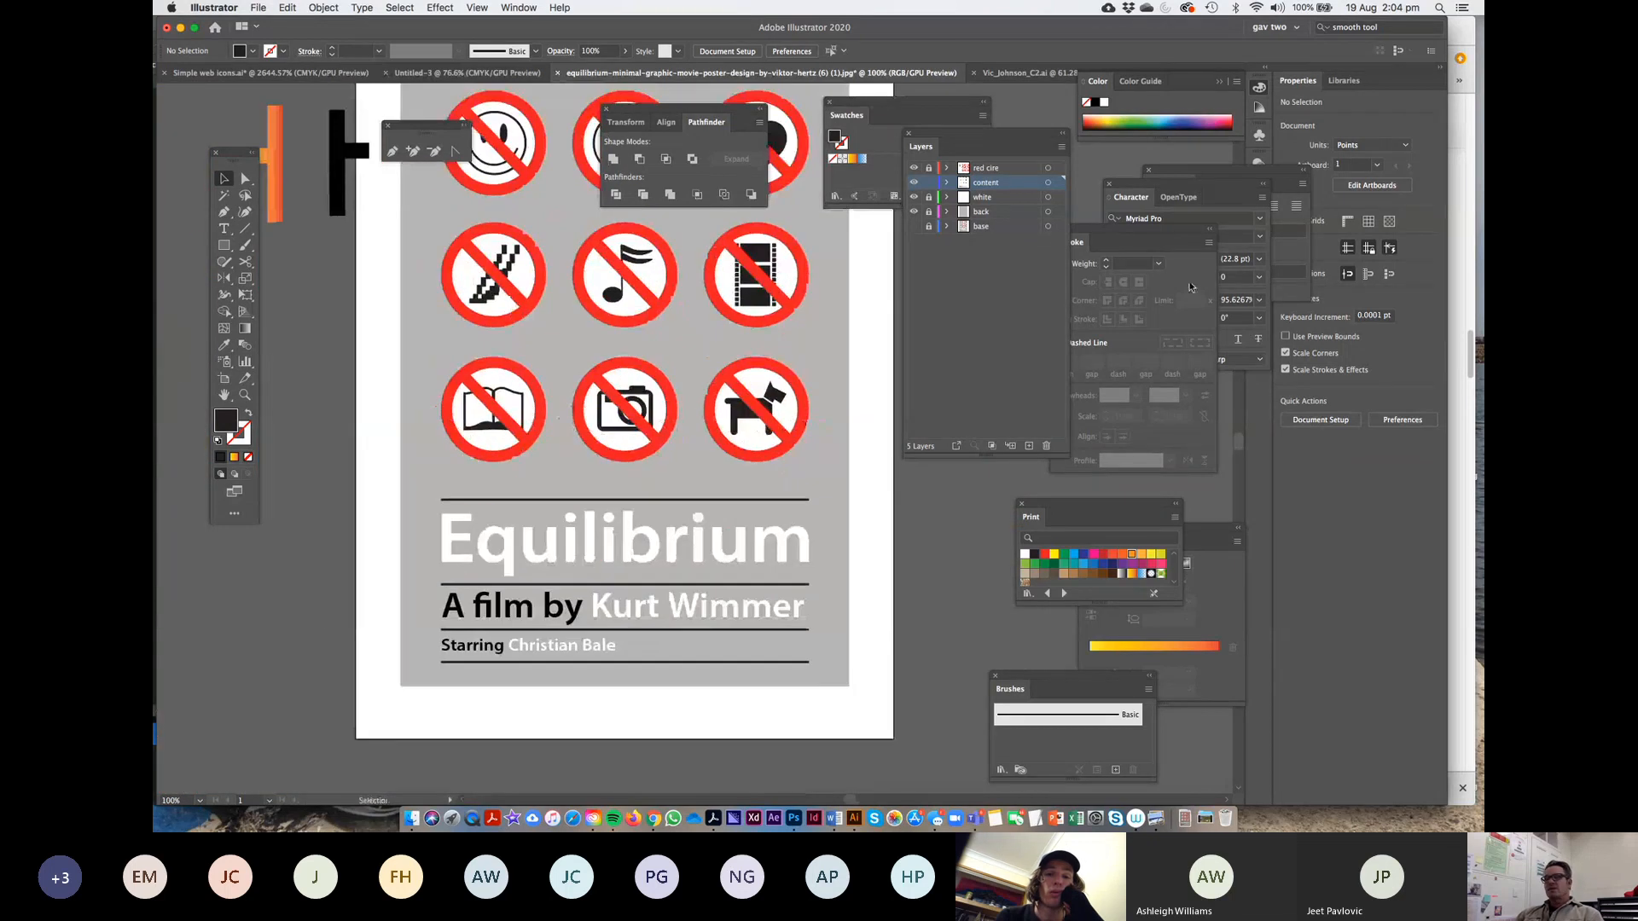
{"action": "key", "text": "super+Tab"}
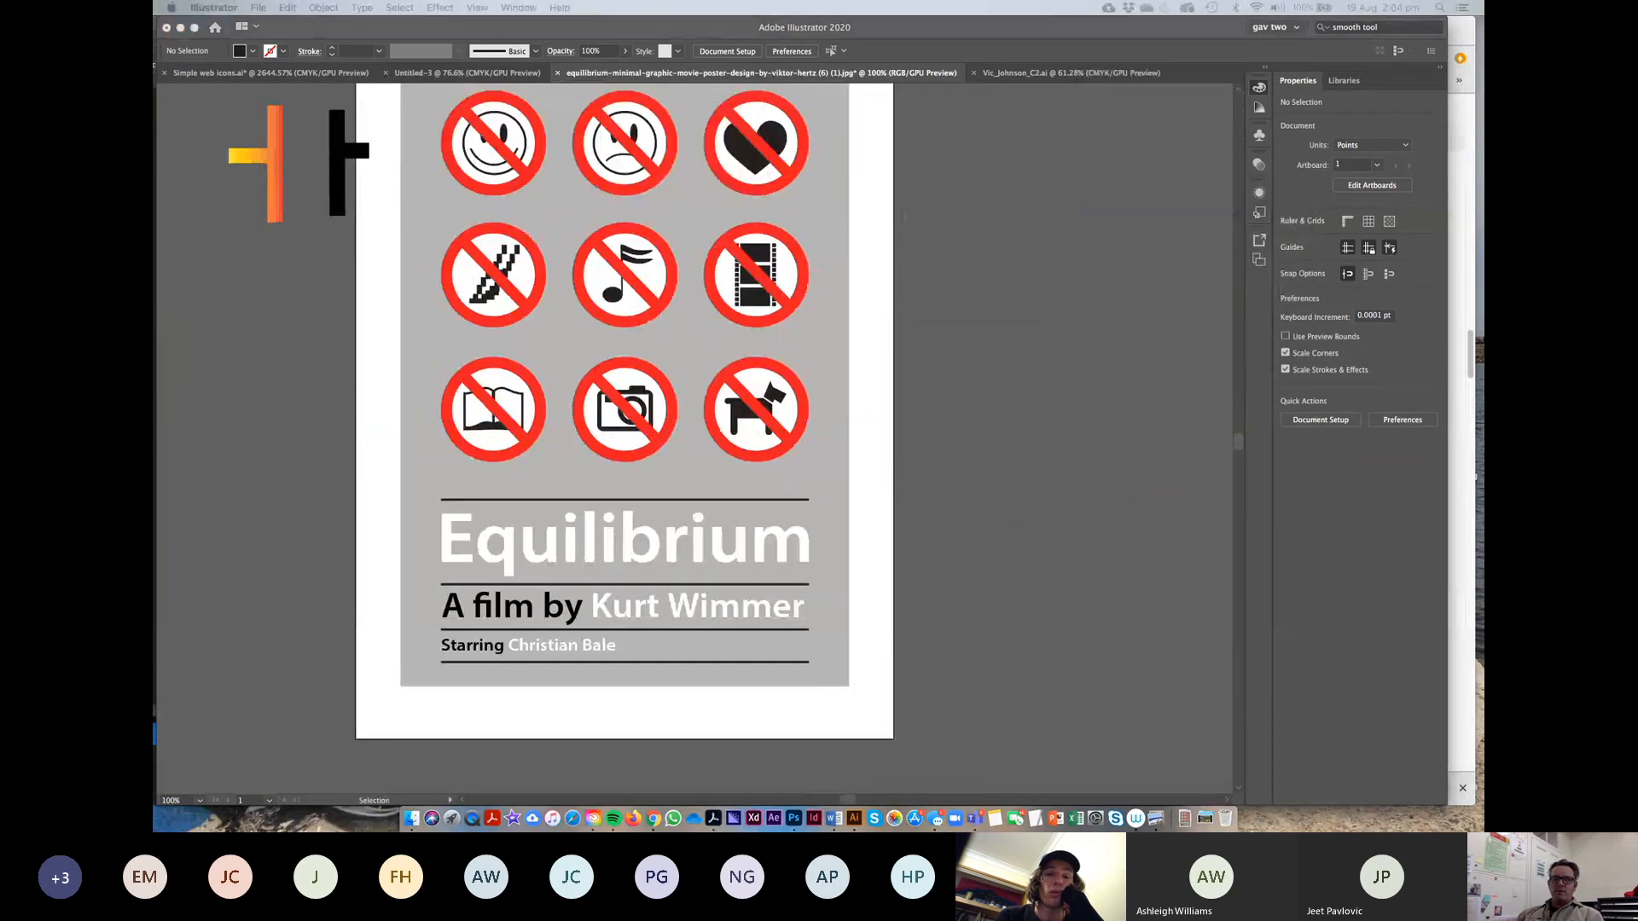